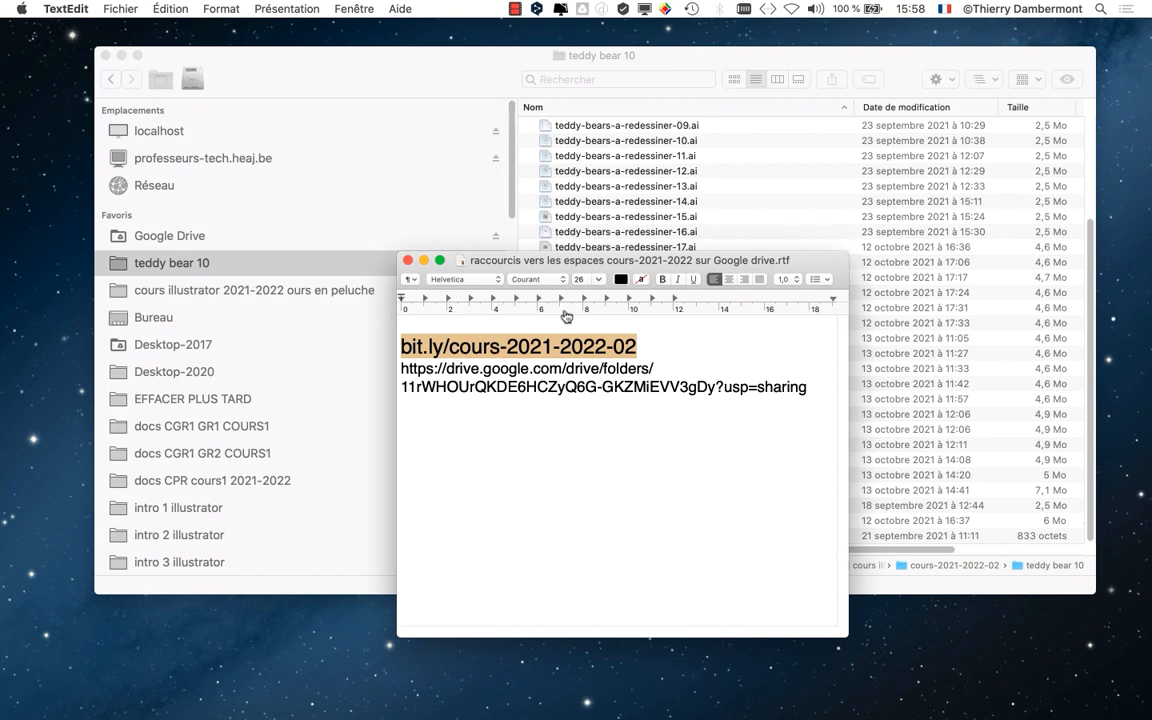
Step: Switch to Firefox, shorten its window and bring the teddy bear 10 folder into view in the shared Google Drive course folder
{"action": "key", "text": "super+Tab"}
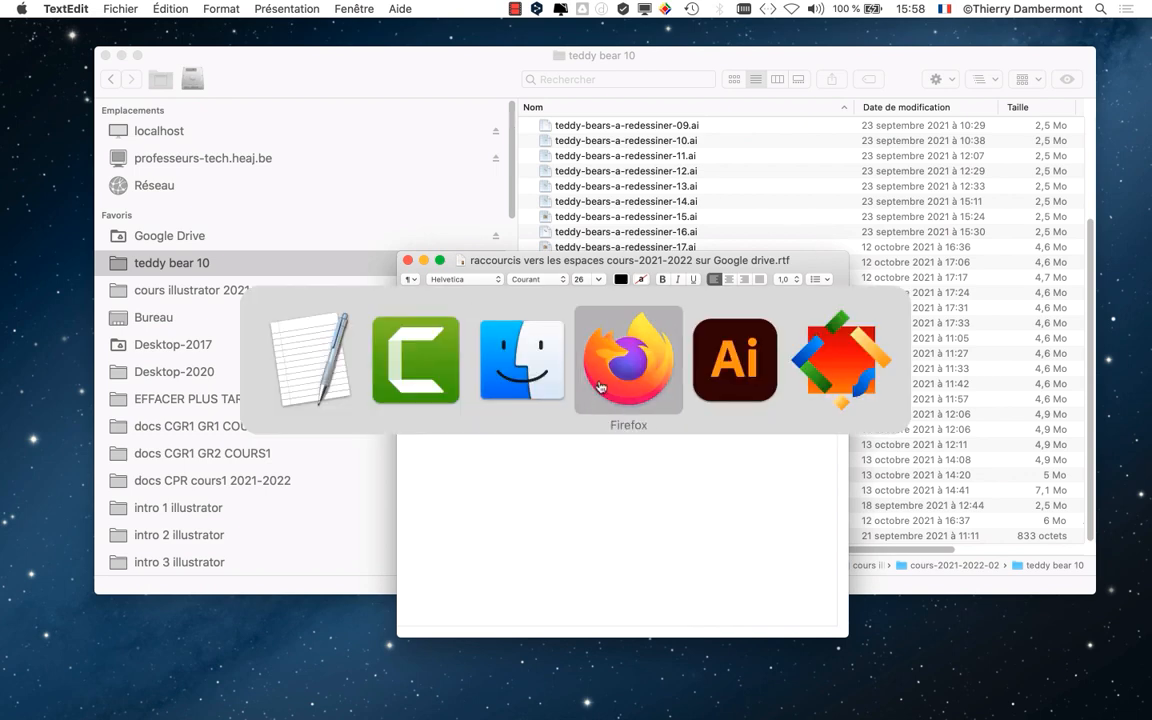
{"action": "left_click", "coordinate": [600, 386]}
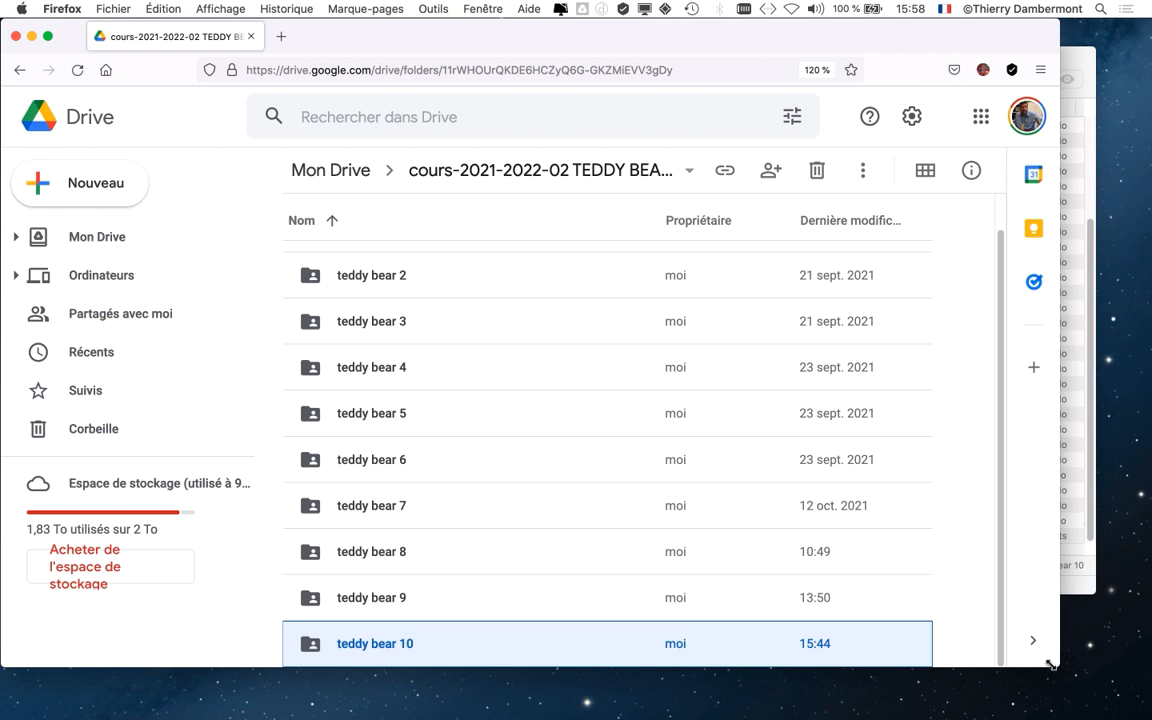
{"action": "left_click_drag", "start_coordinate": [1050, 664], "coordinate": [1065, 490]}
{"action": "scroll", "coordinate": [566, 386], "scroll_direction": "down", "scroll_amount": 4}
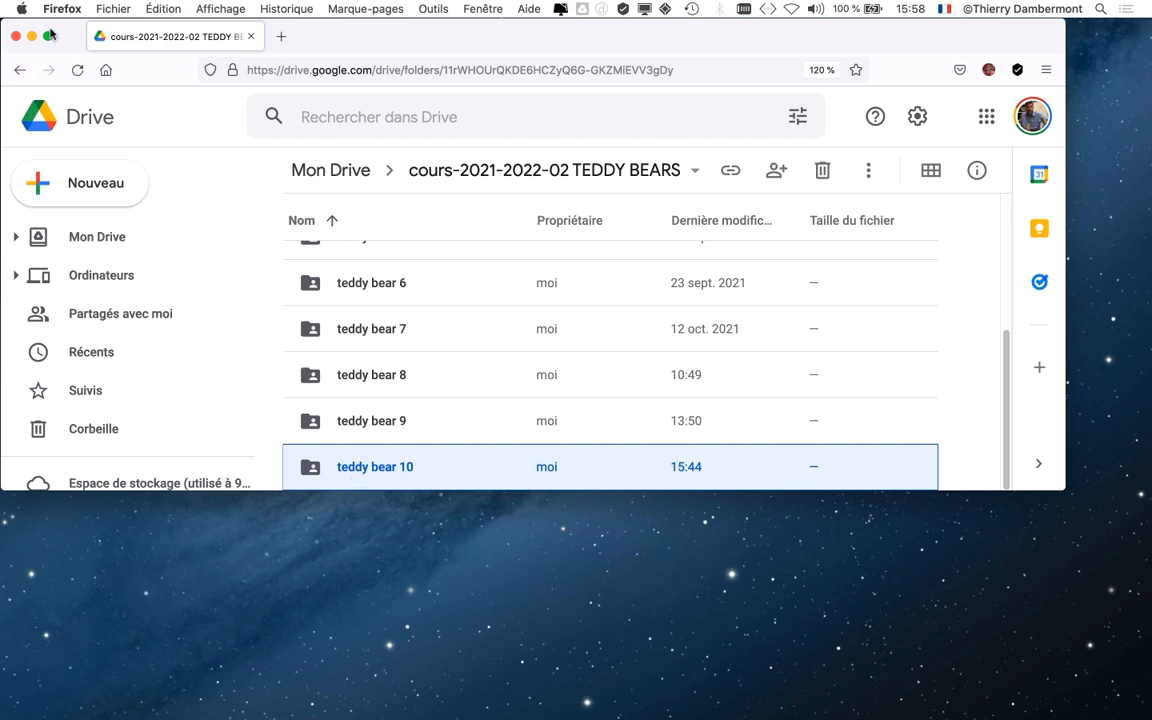
Step: Minimize the browser window, switch to Finder and look through the files in the teddy bear 10 folder
{"action": "left_click", "coordinate": [34, 37]}
{"action": "key", "text": "super+Tab"}
{"action": "key", "text": "super+Tab"}
{"action": "key", "text": "super+Tab"}
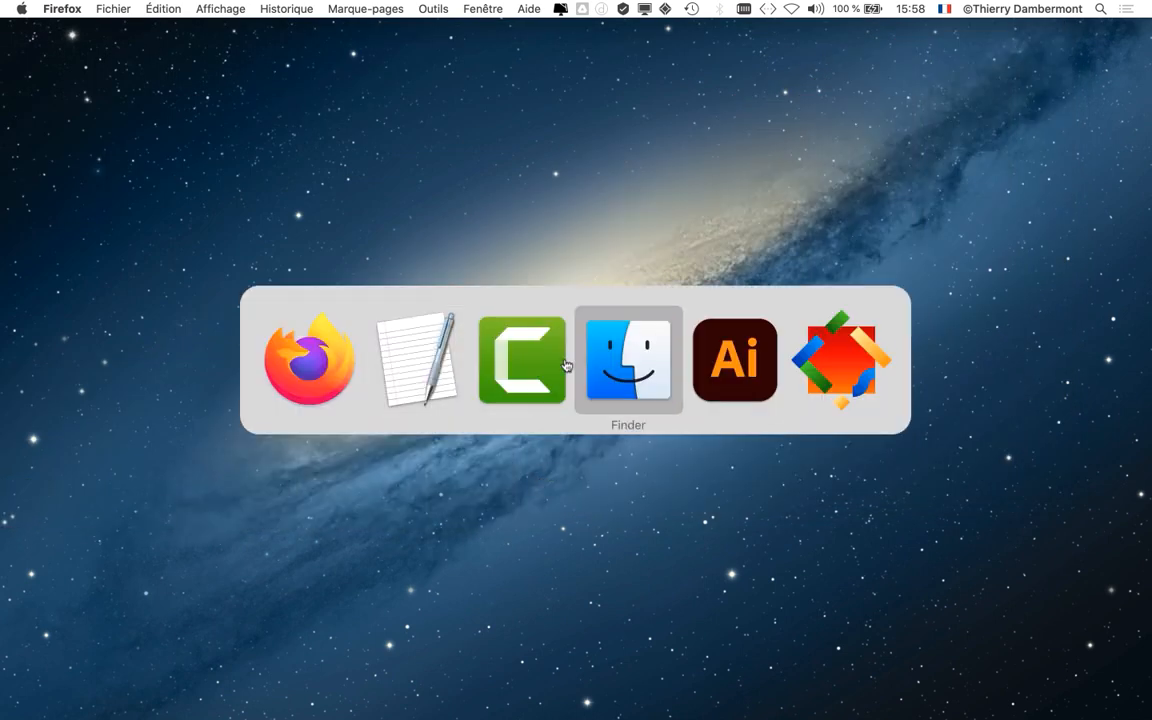
{"action": "scroll", "coordinate": [733, 272], "scroll_direction": "up", "scroll_amount": 5}
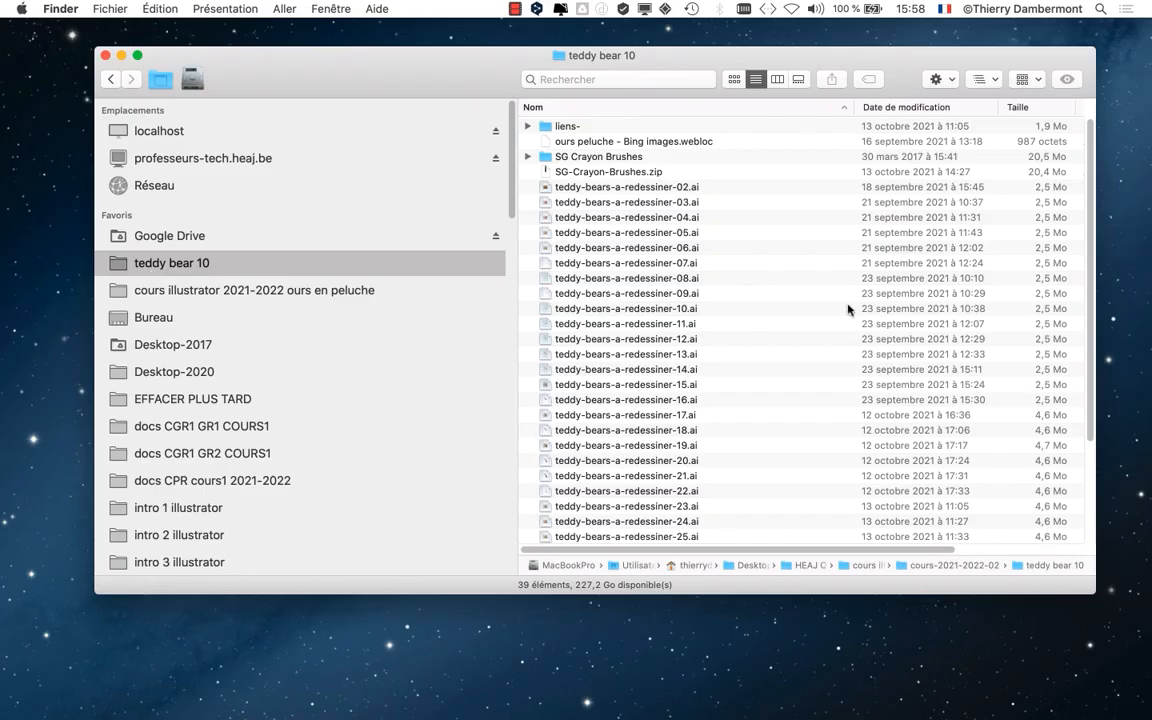
{"action": "scroll", "coordinate": [845, 305], "scroll_direction": "down", "scroll_amount": 5}
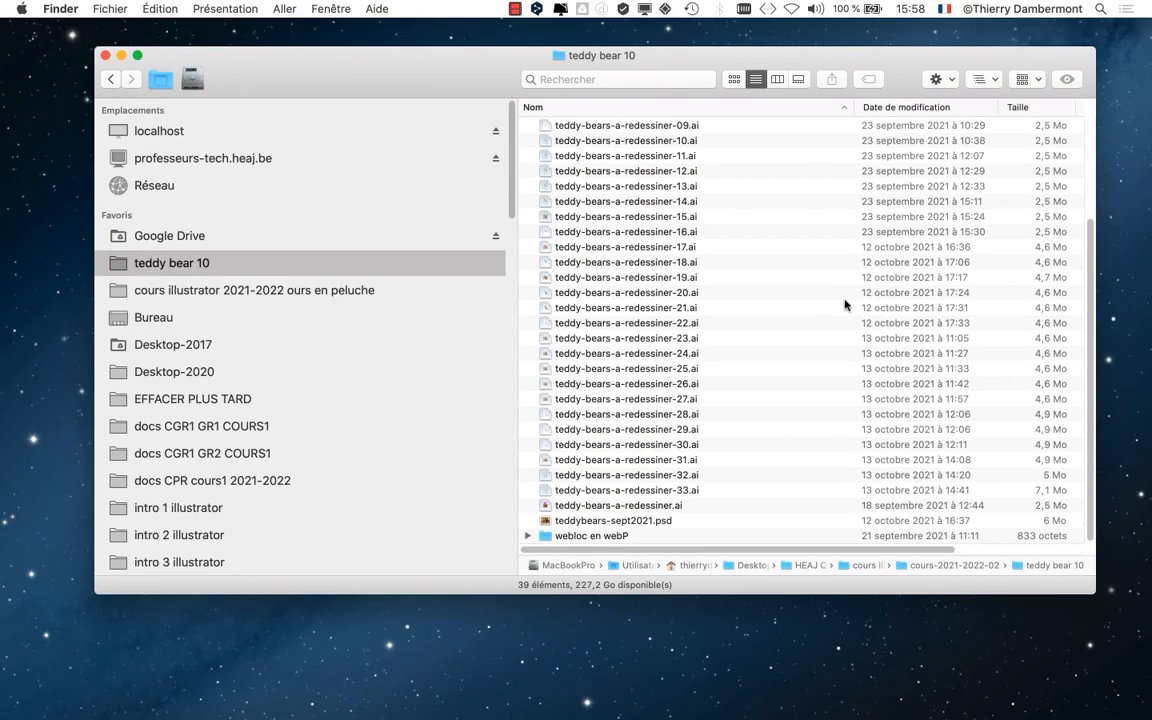
Step: Open teddy-bears-a-redessiner-33.ai in Illustrator and hide all floating panels except the tools
{"action": "left_click", "coordinate": [689, 492]}
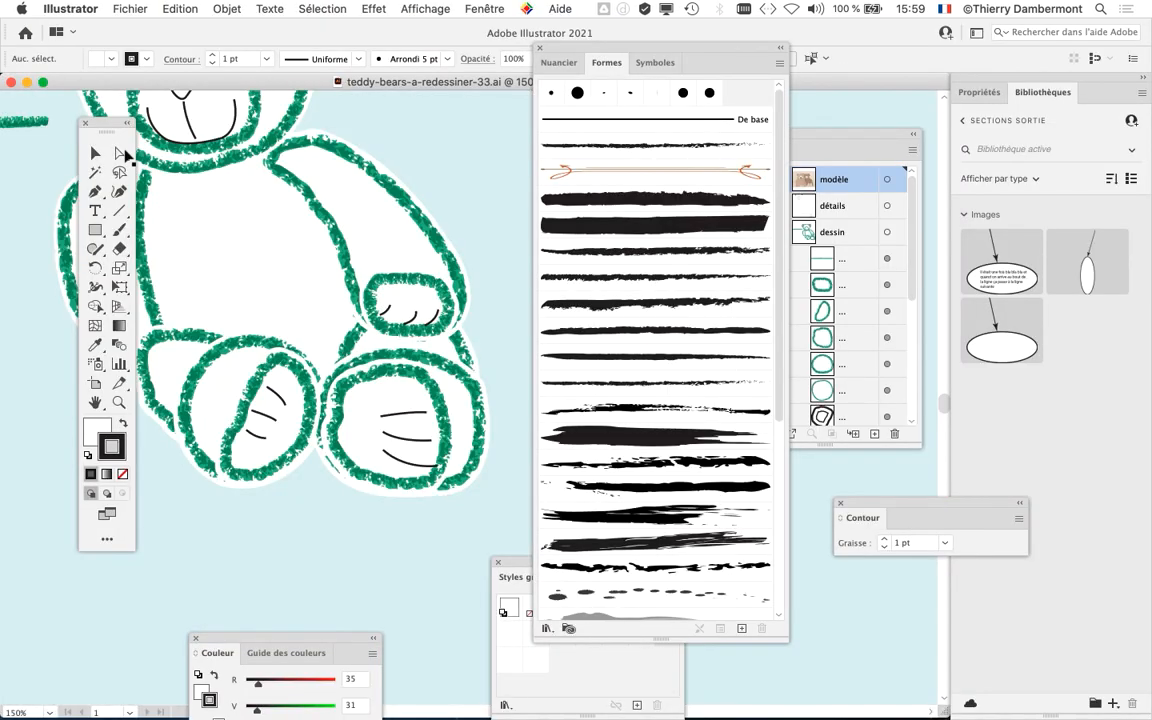
{"action": "left_click_drag", "start_coordinate": [106, 126], "coordinate": [88, 117]}
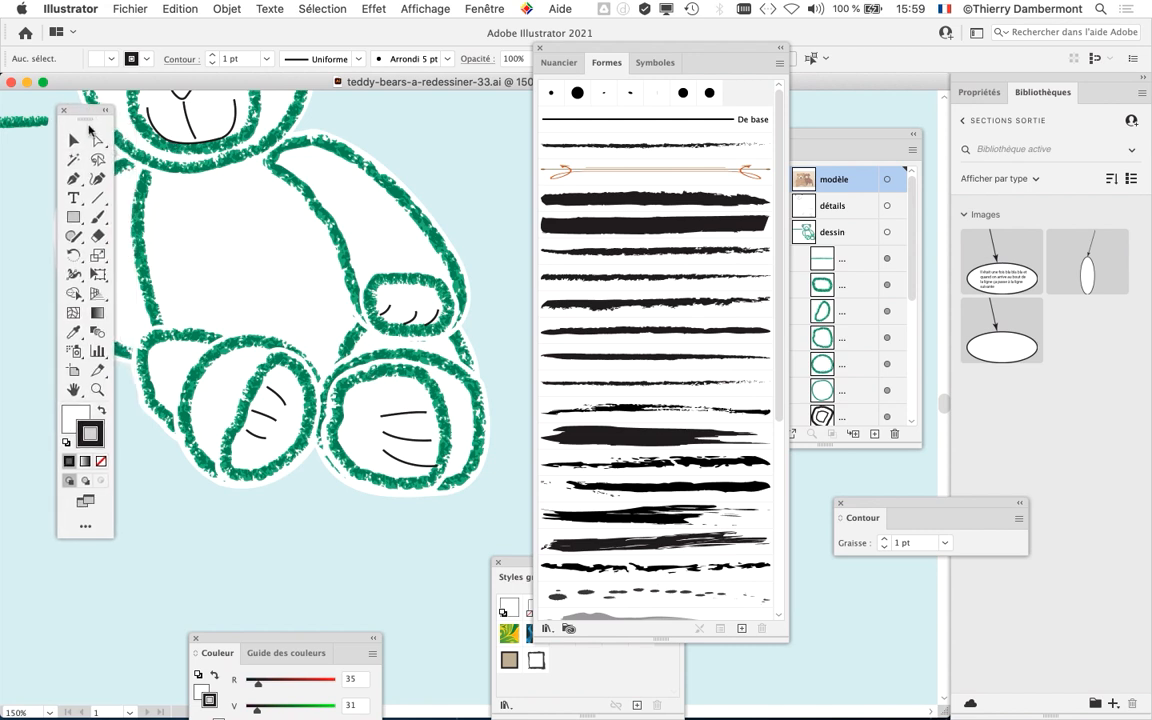
{"action": "key", "text": "shift+Tab"}
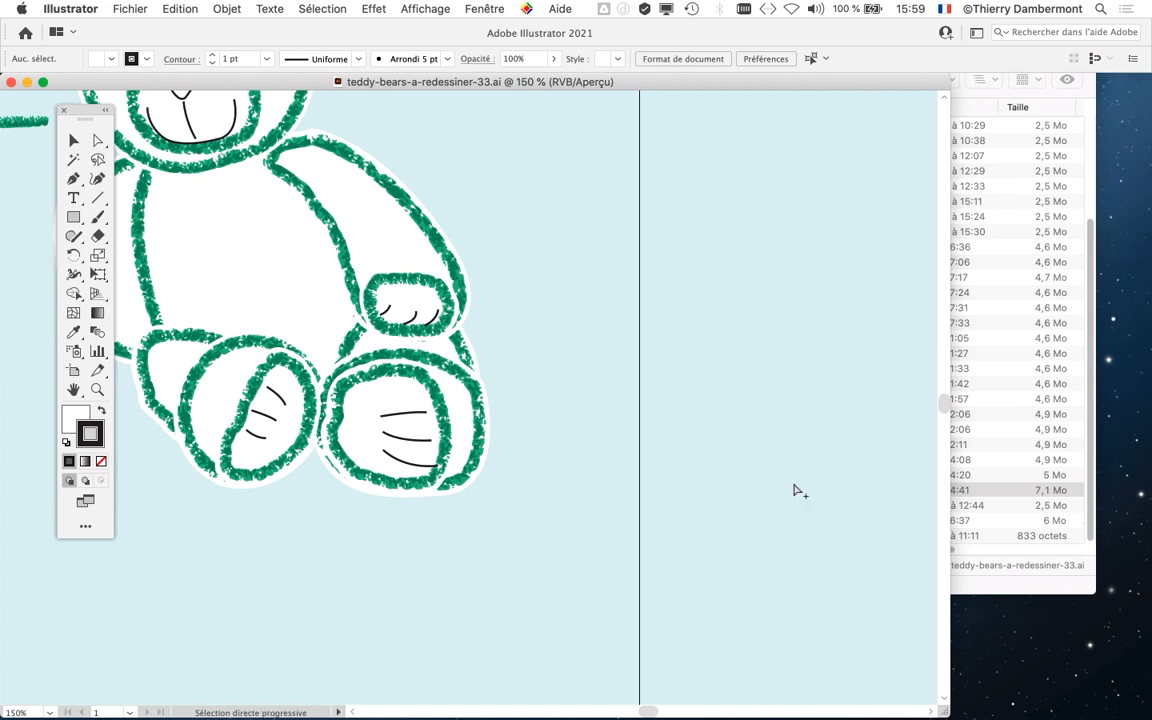
Step: Display the on-screen keyboard viewer, demonstrate the Shift, Option and Command modifiers on it, and close it
{"action": "left_click", "coordinate": [946, 8]}
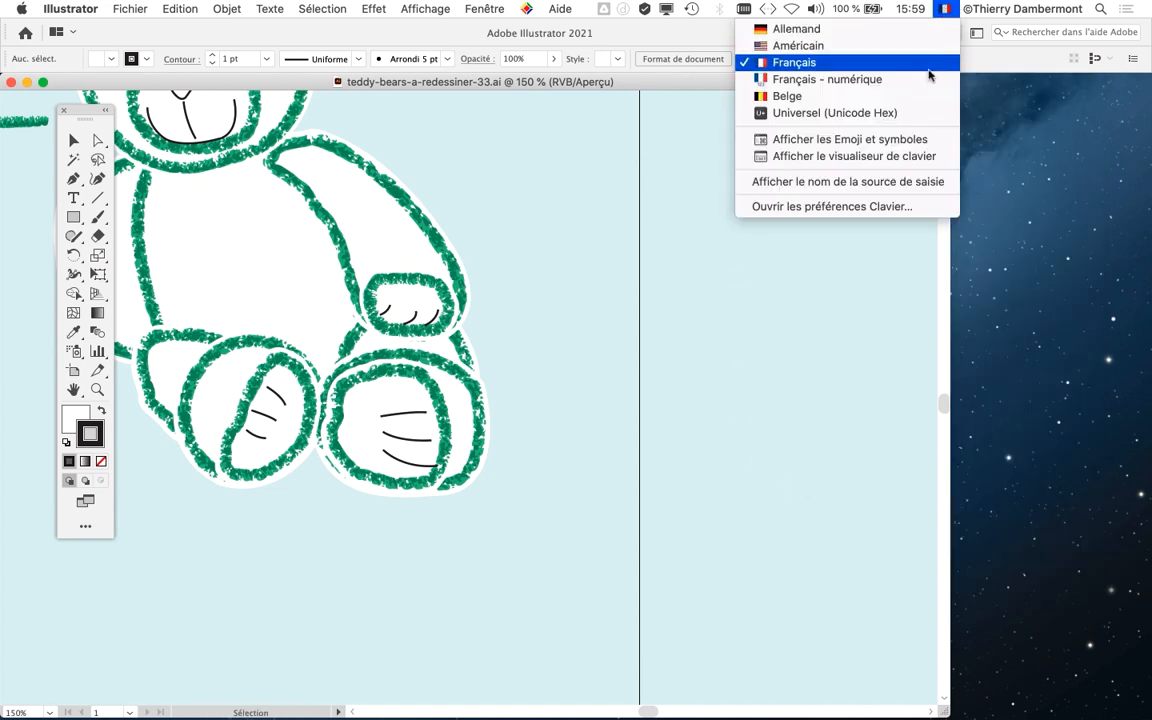
{"action": "left_click", "coordinate": [812, 156]}
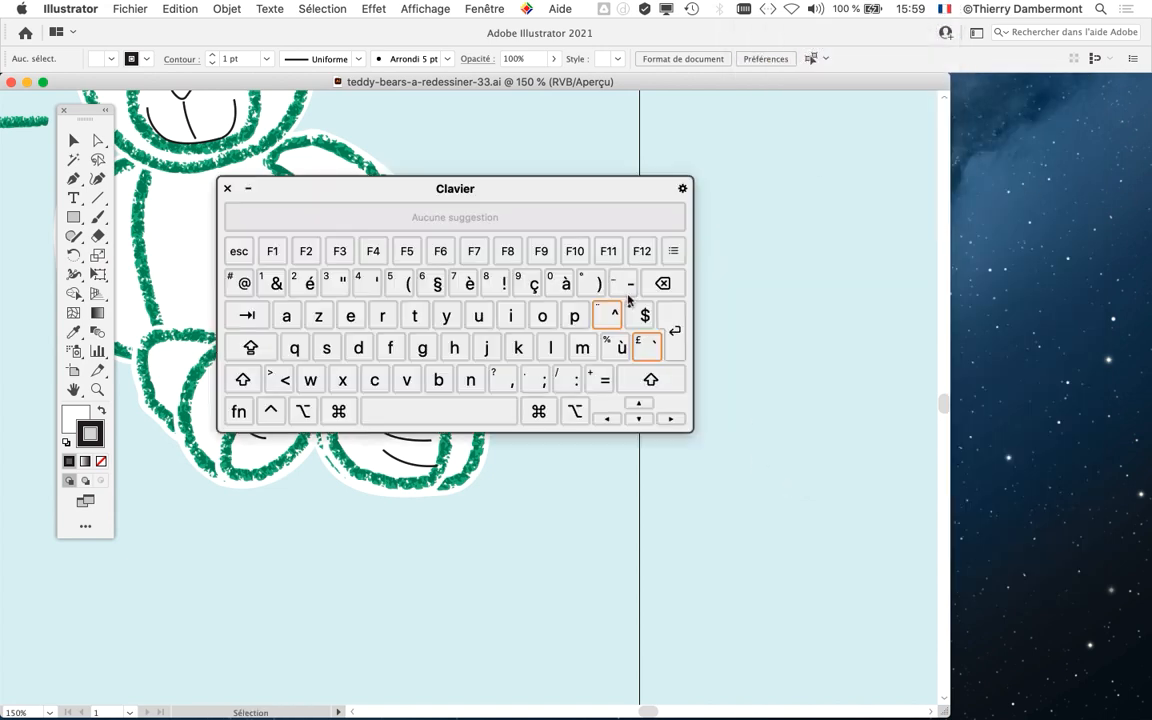
{"action": "left_click_drag", "start_coordinate": [434, 206], "coordinate": [717, 211]}
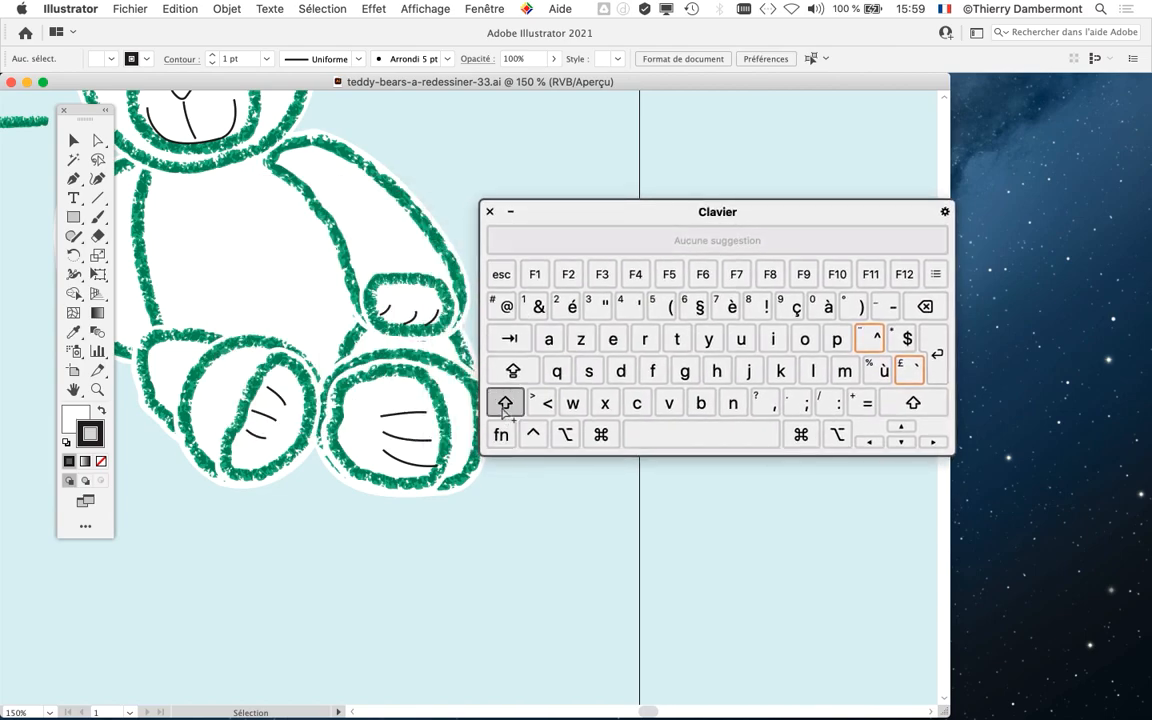
{"action": "key", "text": "shift"}
{"action": "key", "text": "Caps_Lock"}
{"action": "key", "text": "Caps_Lock"}
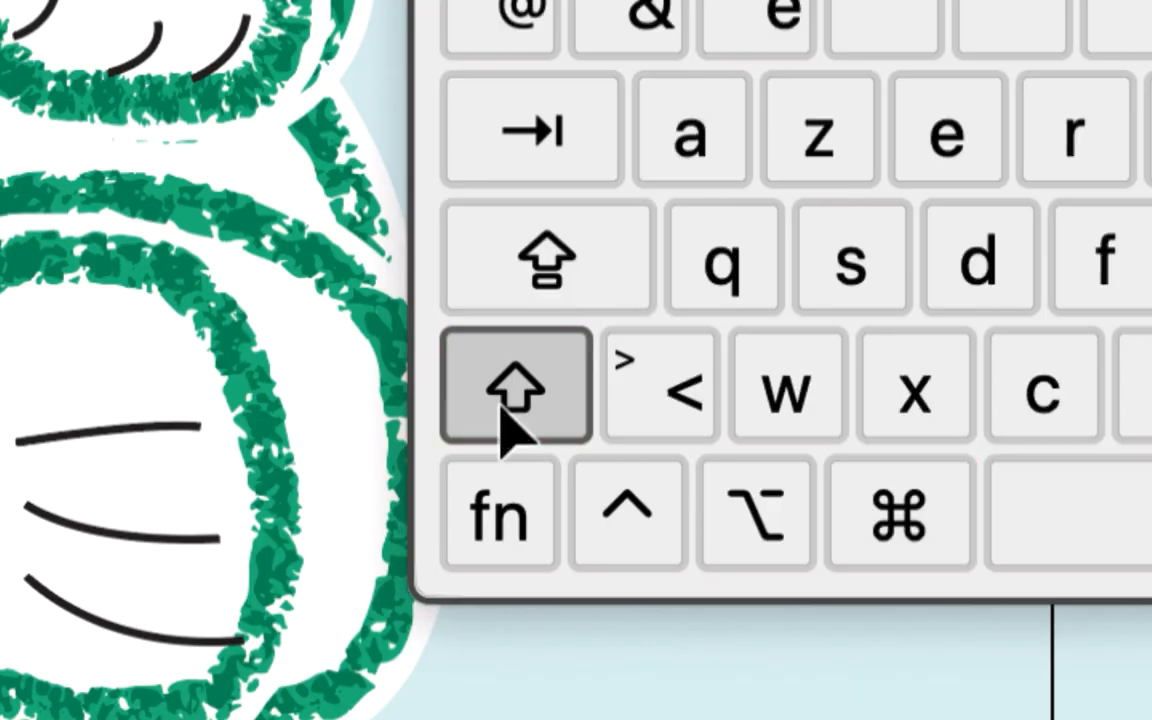
{"action": "key", "text": "shift"}
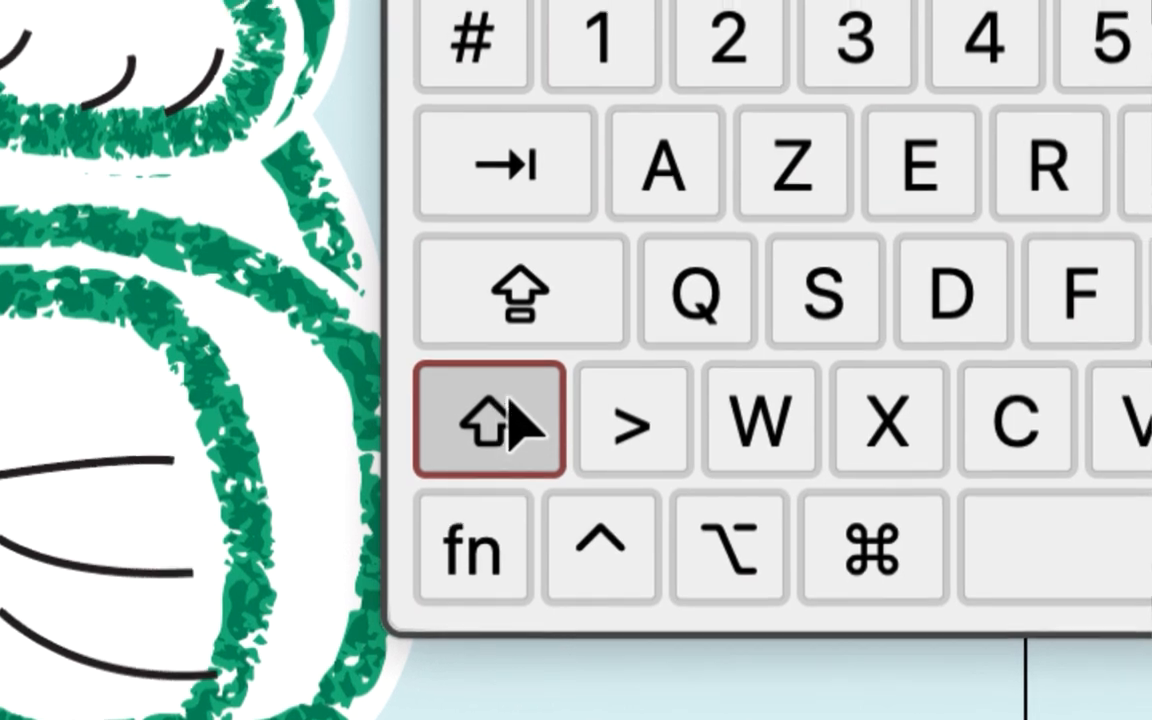
{"action": "left_click", "coordinate": [510, 160]}
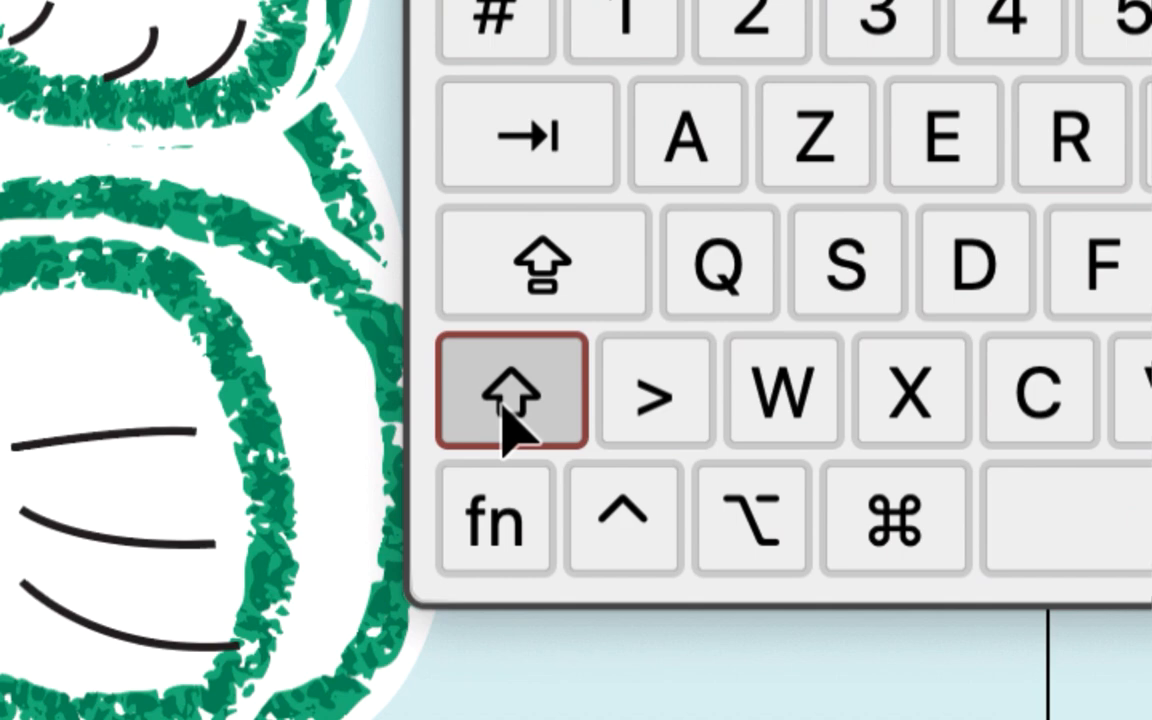
{"action": "left_click", "coordinate": [485, 610]}
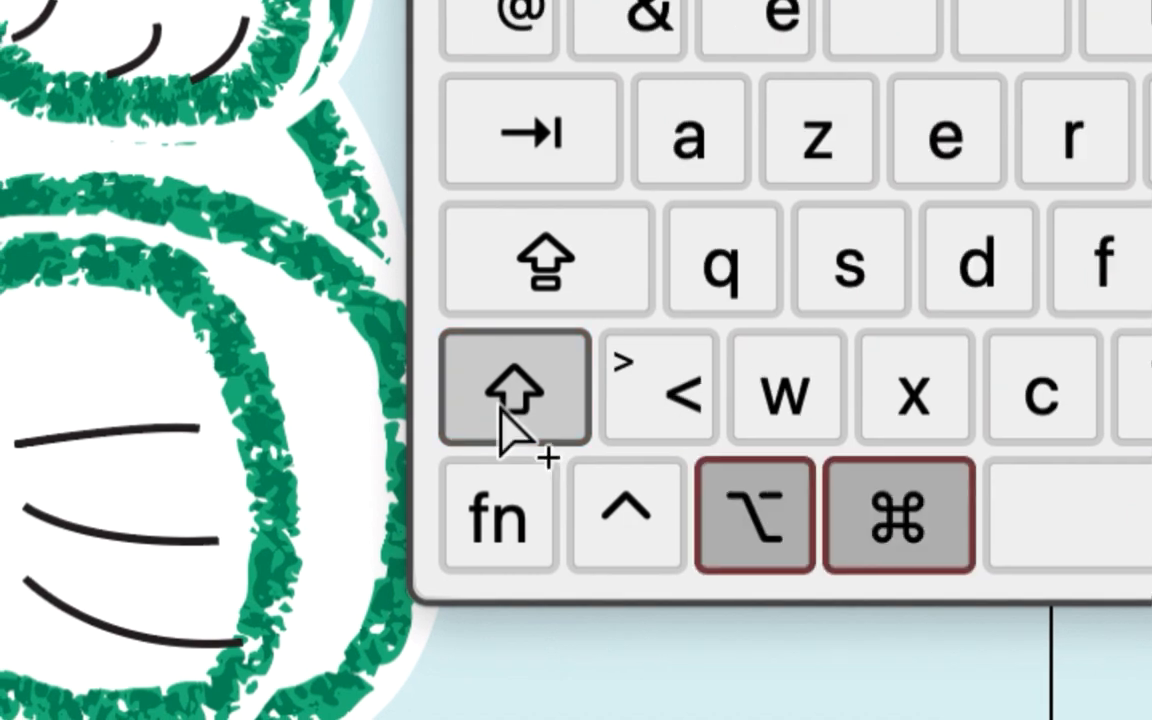
{"action": "left_click", "coordinate": [490, 211]}
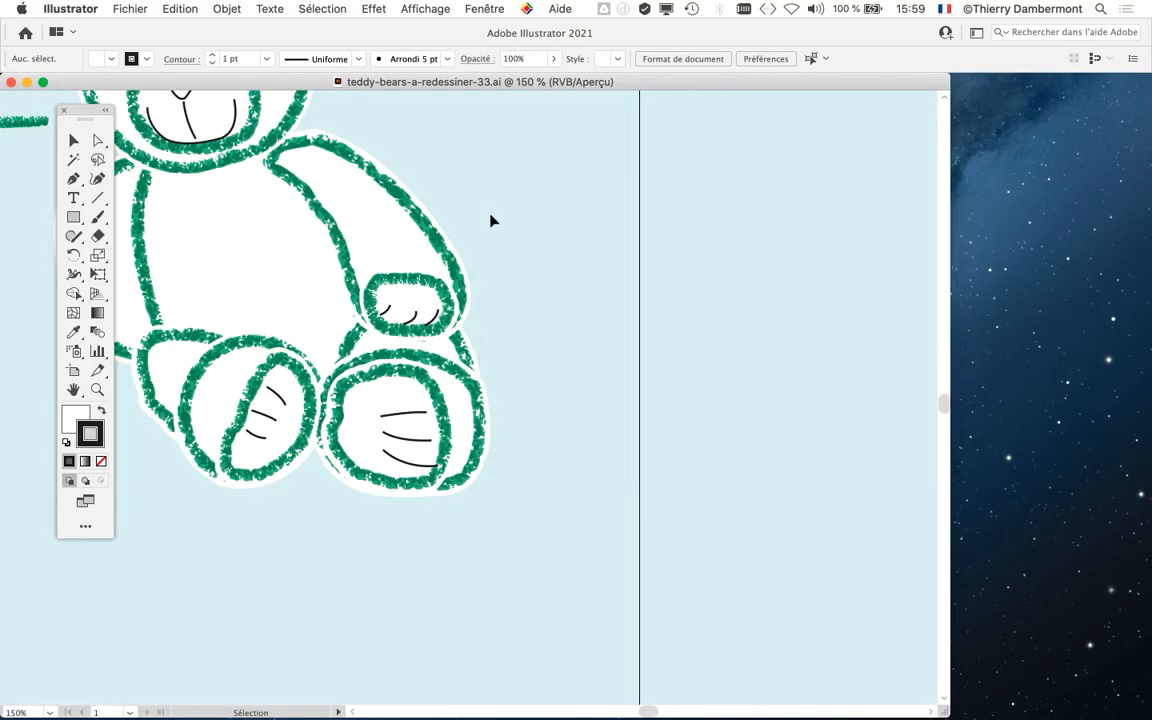
Step: Widen the document window and show the whole bear together with the separate green crayon line
{"action": "left_click_drag", "start_coordinate": [95, 120], "coordinate": [83, 120]}
{"action": "key", "text": "space"}
{"action": "left_click_drag", "start_coordinate": [502, 355], "coordinate": [792, 525]}
{"action": "left_click_drag", "start_coordinate": [951, 716], "coordinate": [1021, 716]}
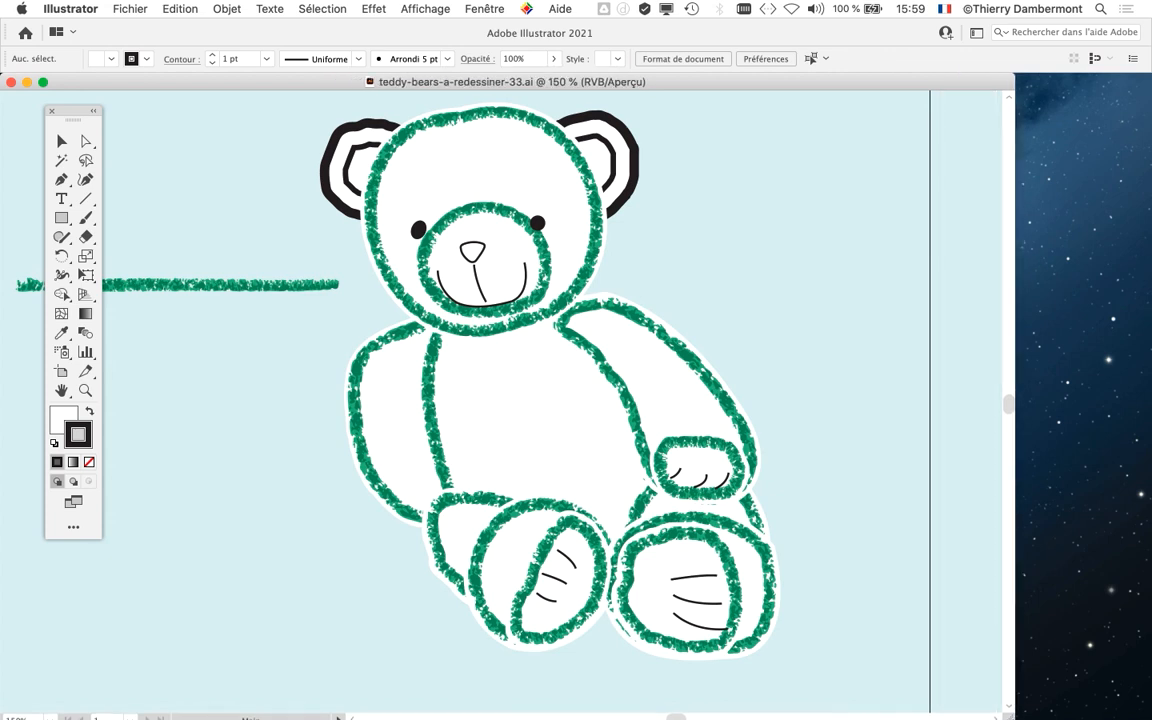
{"action": "scroll", "coordinate": [575, 220], "scroll_direction": "right", "scroll_amount": 3}
{"action": "scroll", "coordinate": [582, 258], "scroll_direction": "left", "scroll_amount": 2}
{"action": "scroll", "coordinate": [582, 258], "scroll_direction": "down", "scroll_amount": 1}
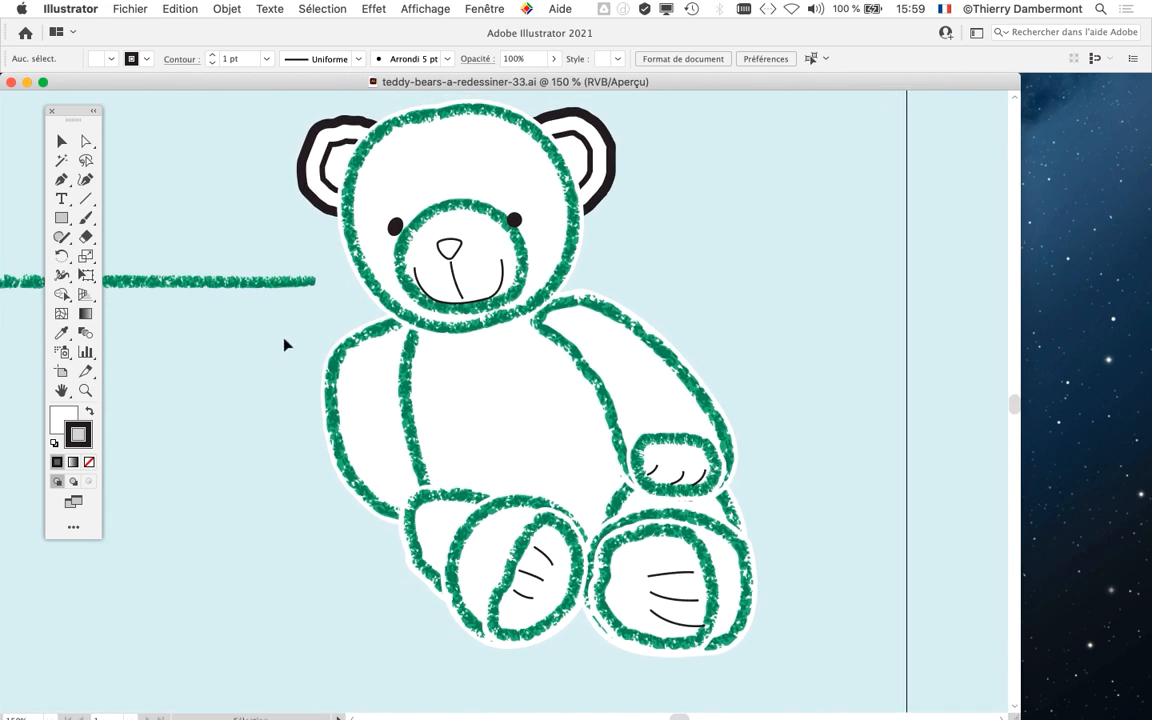
{"action": "scroll", "coordinate": [322, 289], "scroll_direction": "left", "scroll_amount": 5}
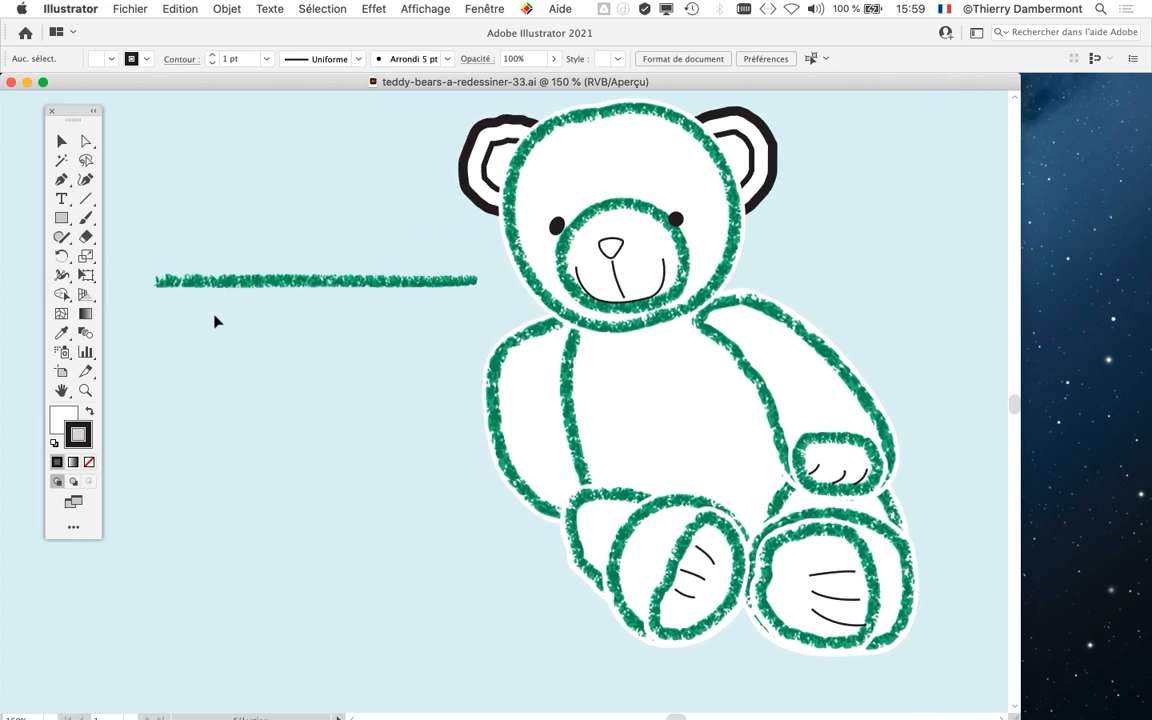
Step: Select the straight green crayon line beside the bear and reposition it lower and slightly farther from the head
{"action": "scroll", "coordinate": [208, 290], "scroll_direction": "up", "scroll_amount": 5}
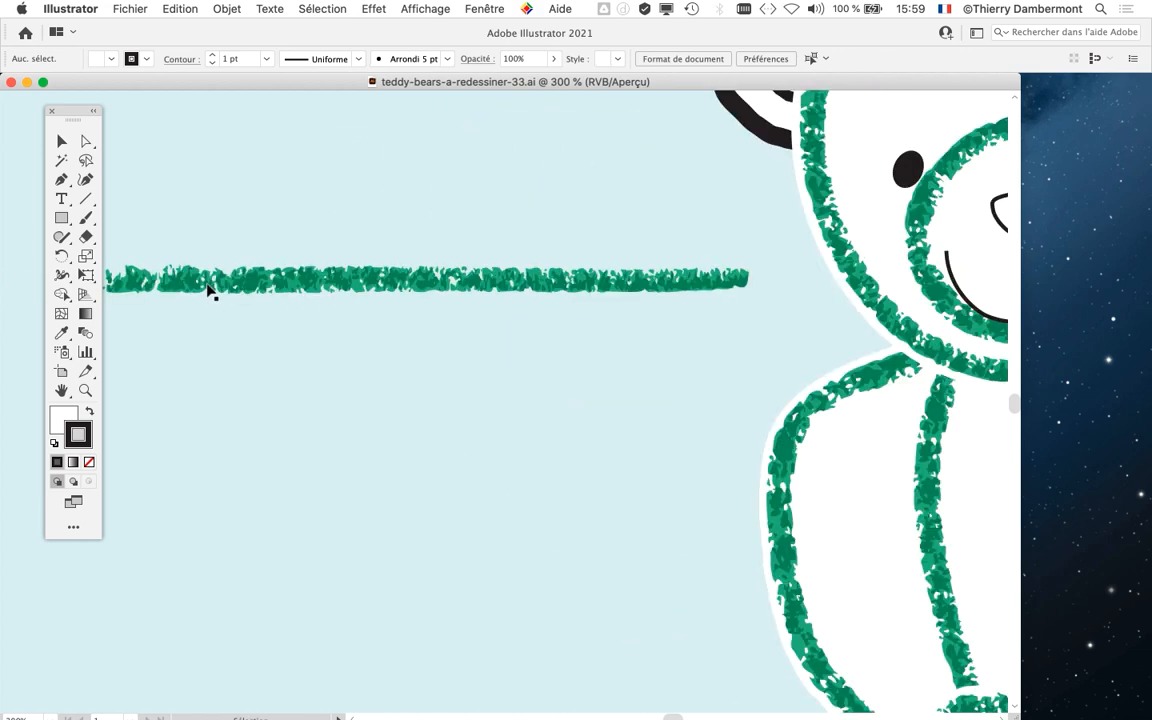
{"action": "scroll", "coordinate": [208, 290], "scroll_direction": "down", "scroll_amount": 1}
{"action": "scroll", "coordinate": [208, 290], "scroll_direction": "down", "scroll_amount": 2}
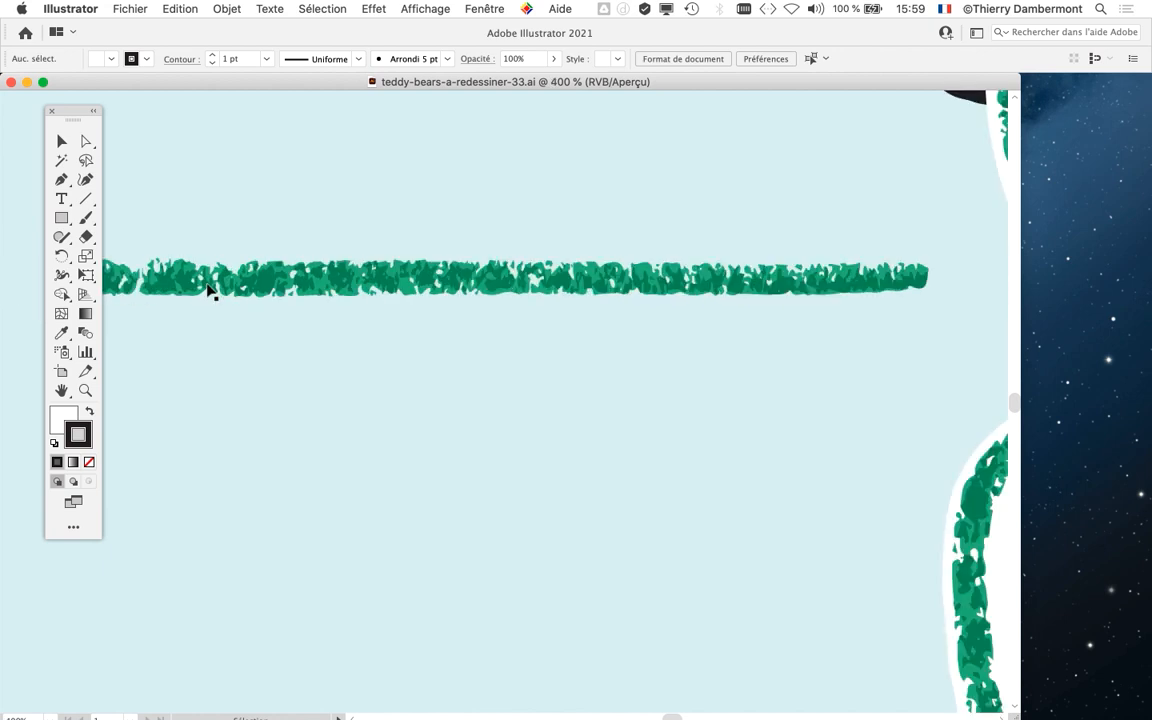
{"action": "scroll", "coordinate": [360, 284], "scroll_direction": "up", "scroll_amount": 3}
{"action": "scroll", "coordinate": [360, 284], "scroll_direction": "down", "scroll_amount": 4}
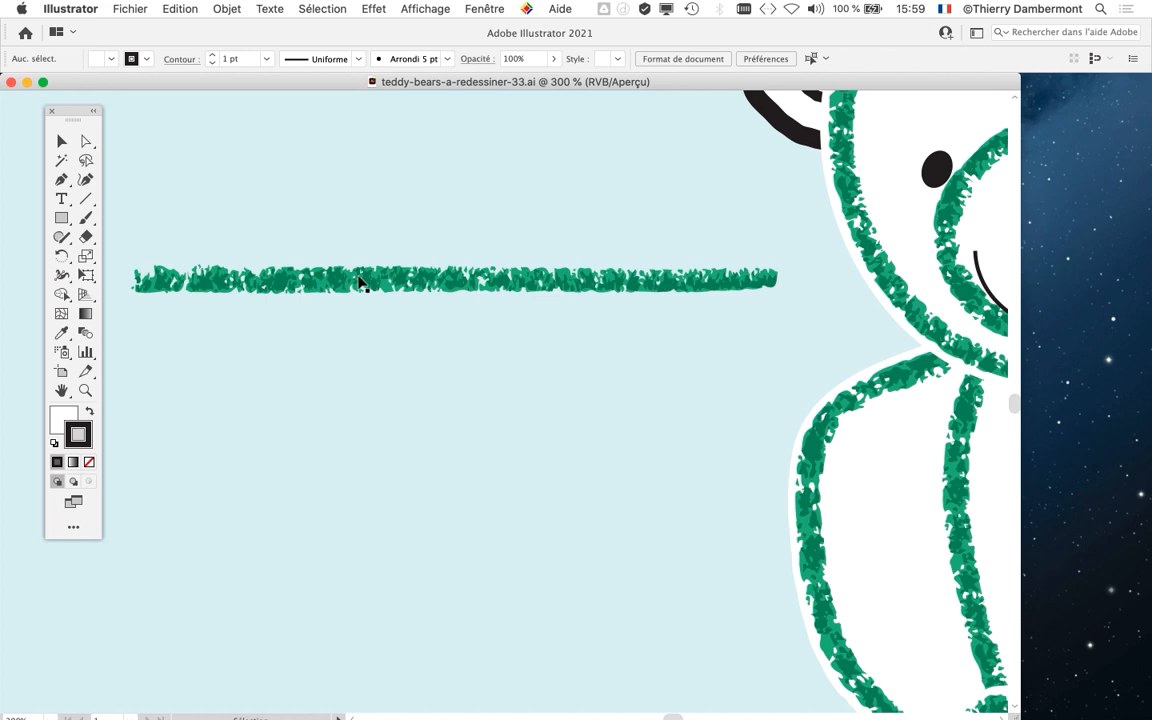
{"action": "left_click", "coordinate": [391, 287]}
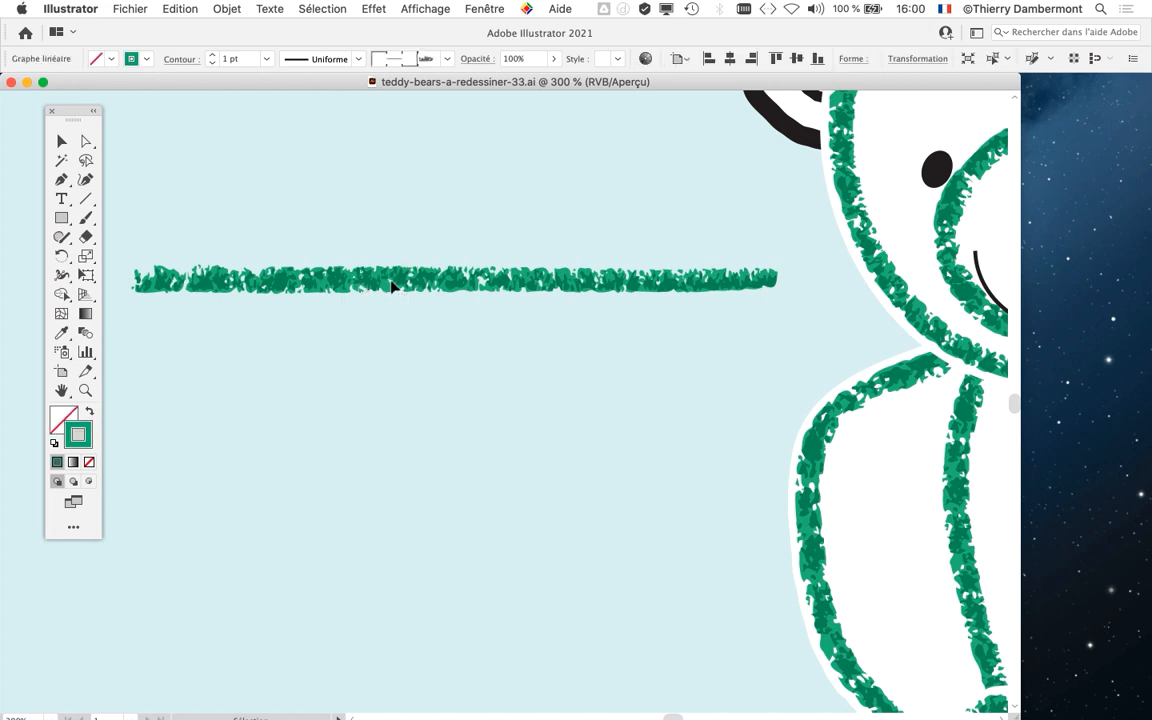
{"action": "left_click_drag", "start_coordinate": [60, 110], "coordinate": [52, 103]}
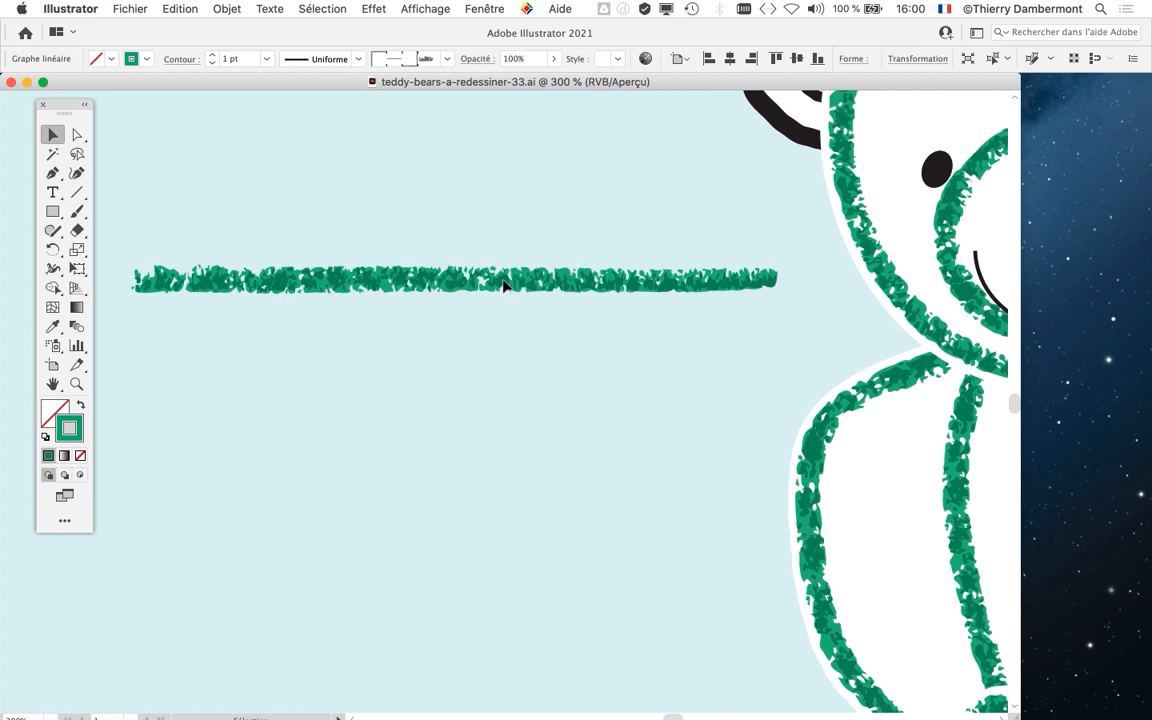
{"action": "mouse_move", "coordinate": [503, 285]}
{"action": "left_mouse_down"}
{"action": "mouse_move", "coordinate": [612, 326]}
{"action": "mouse_move", "coordinate": [486, 211]}
{"action": "mouse_move", "coordinate": [487, 195]}
{"action": "mouse_move", "coordinate": [632, 322]}
{"action": "mouse_move", "coordinate": [578, 302]}
{"action": "mouse_move", "coordinate": [550, 186]}
{"action": "mouse_move", "coordinate": [670, 322]}
{"action": "mouse_move", "coordinate": [535, 207]}
{"action": "left_mouse_up"}
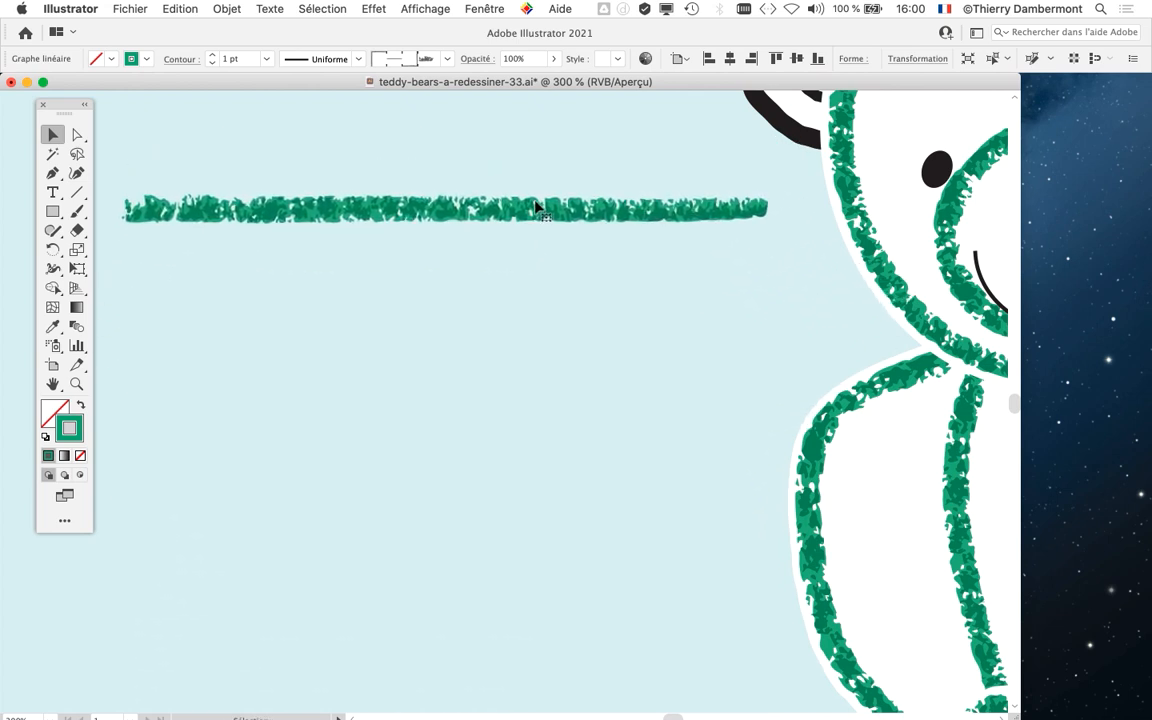
{"action": "scroll", "coordinate": [689, 404], "scroll_direction": "down", "scroll_amount": 1}
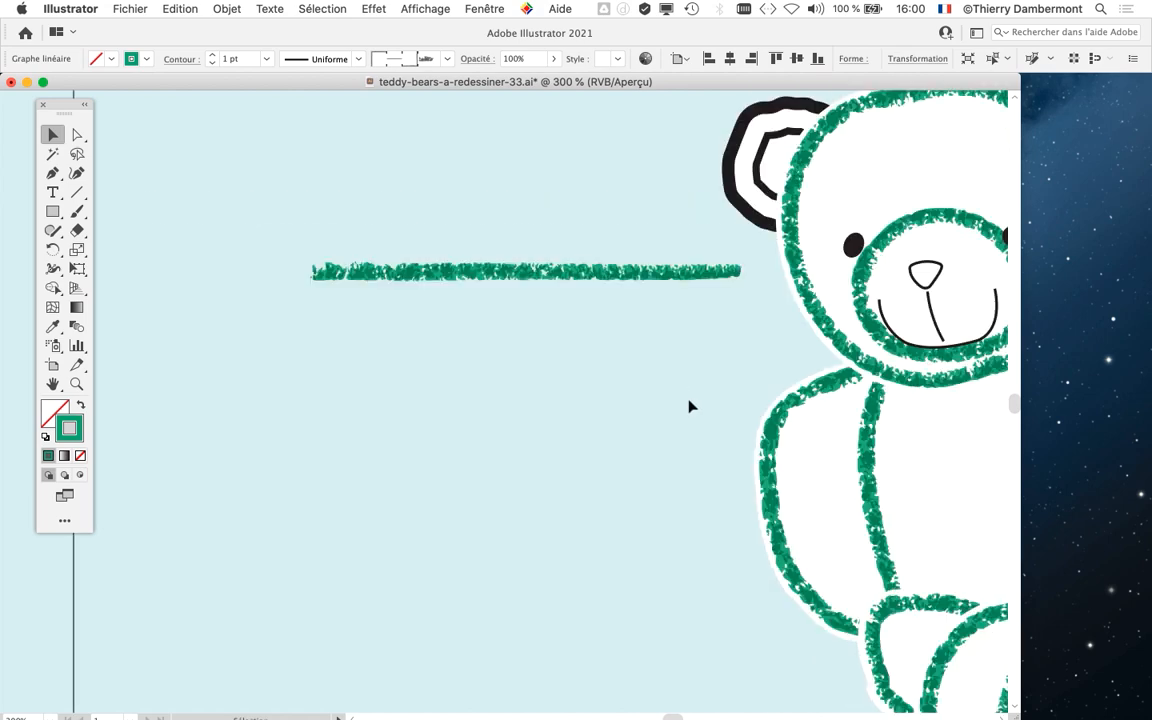
{"action": "left_click_drag", "start_coordinate": [609, 283], "coordinate": [532, 391]}
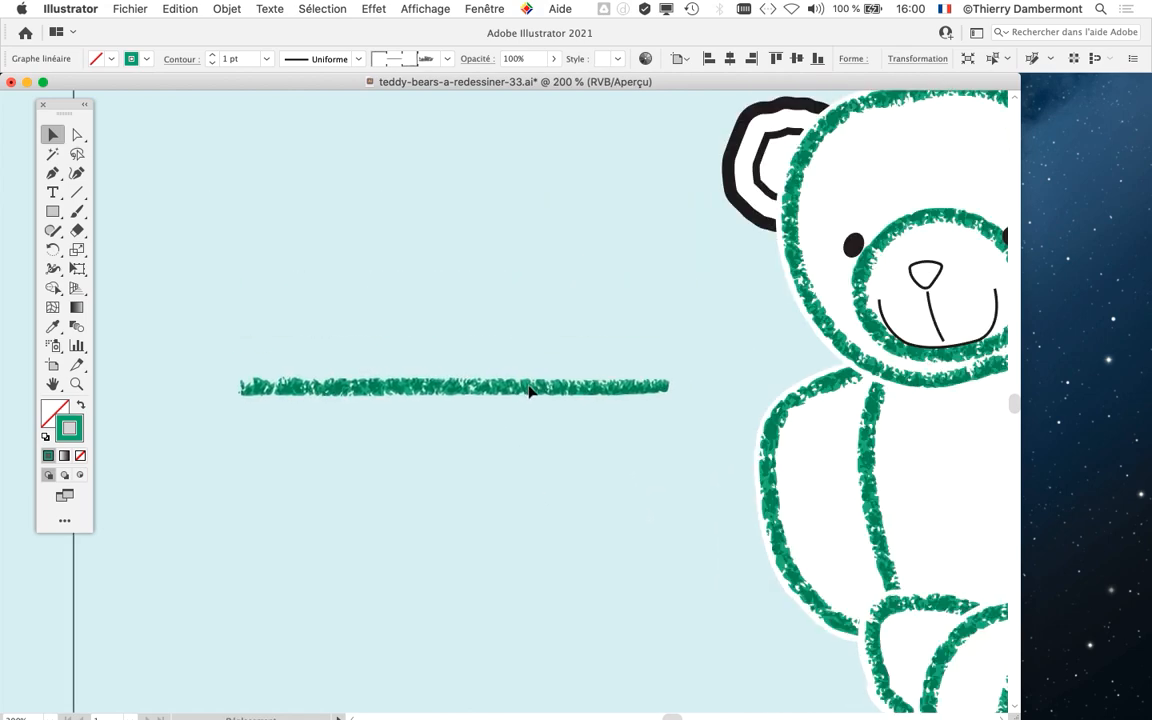
Step: Try moving the bear's arm outlines away from the body, and undo the moves
{"action": "left_click_drag", "start_coordinate": [728, 540], "coordinate": [301, 472]}
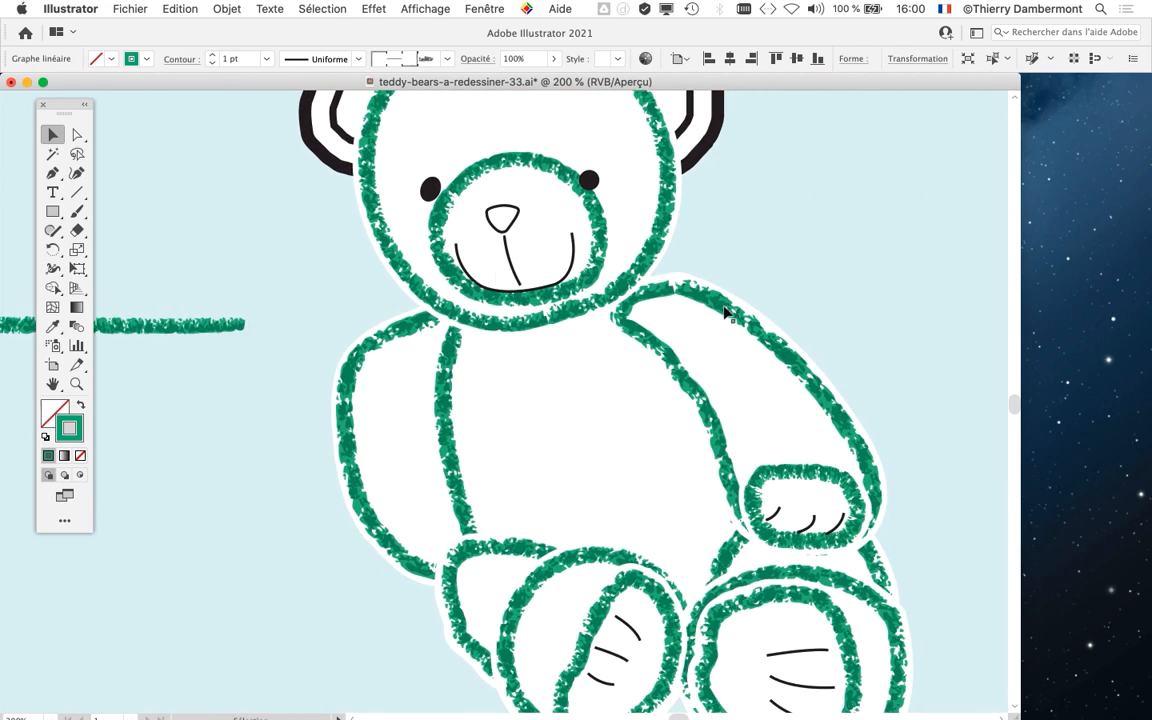
{"action": "mouse_move", "coordinate": [728, 313]}
{"action": "left_mouse_down"}
{"action": "mouse_move", "coordinate": [770, 290]}
{"action": "mouse_move", "coordinate": [861, 159]}
{"action": "left_mouse_up"}
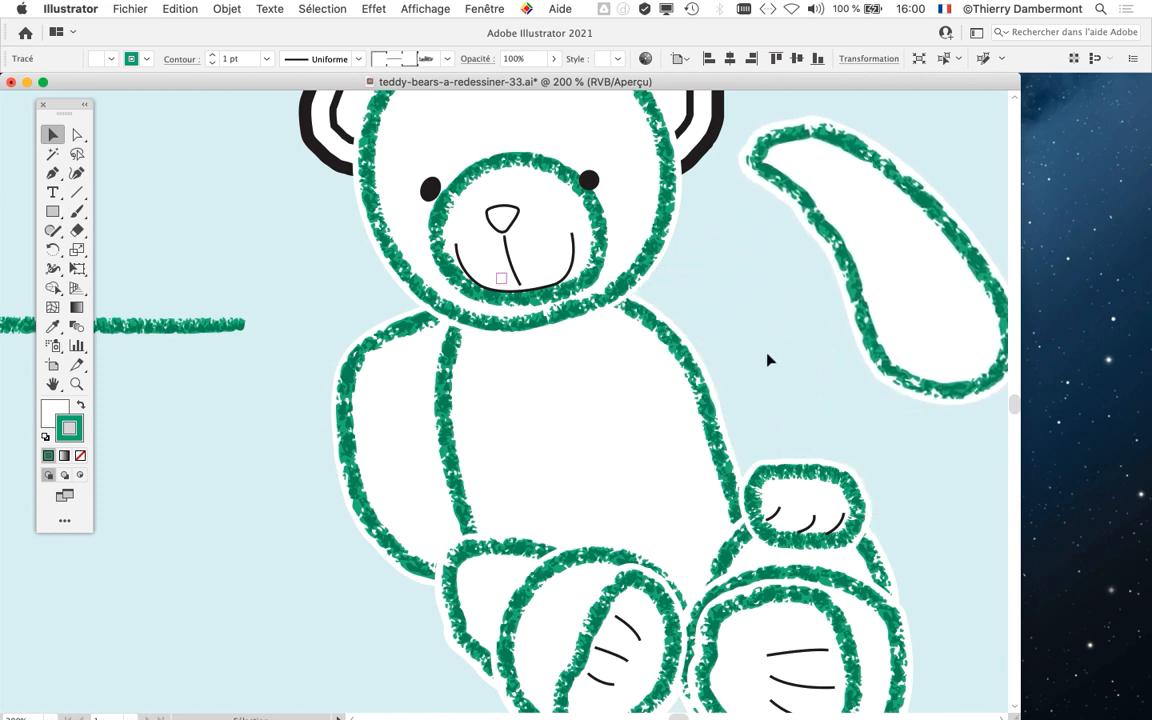
{"action": "key", "text": "cmd+z"}
{"action": "left_click_drag", "start_coordinate": [352, 370], "coordinate": [244, 270]}
{"action": "key", "text": "cmd+z"}
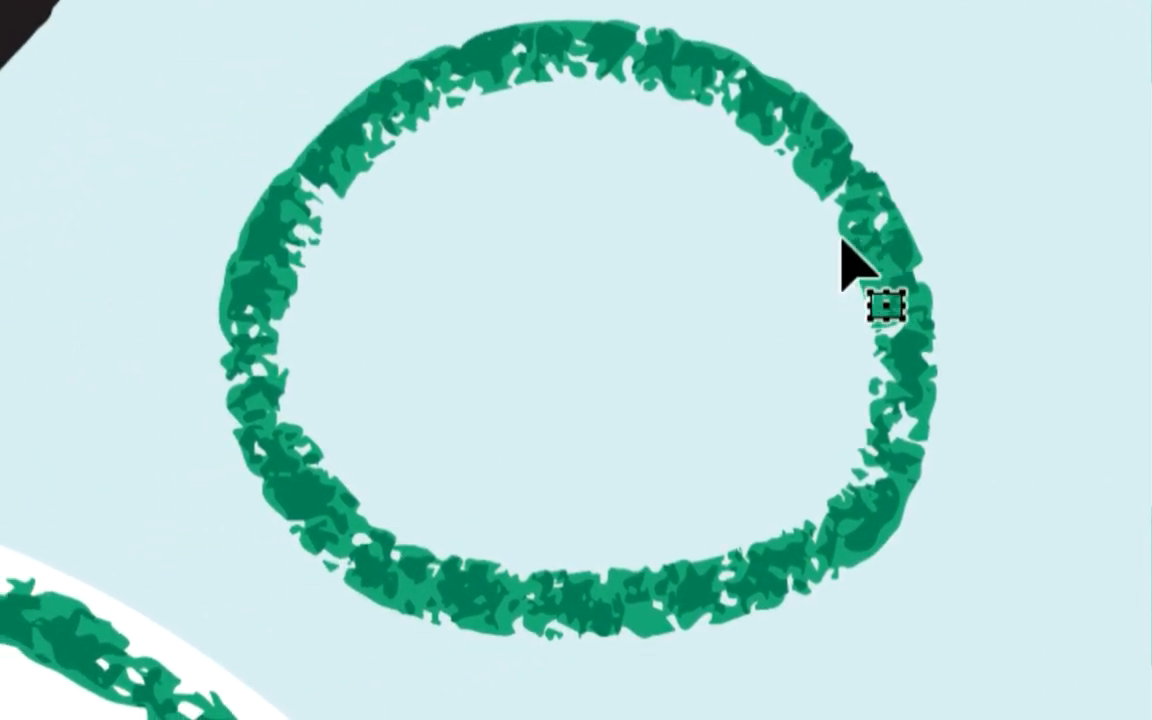
{"action": "key", "text": "super+z"}
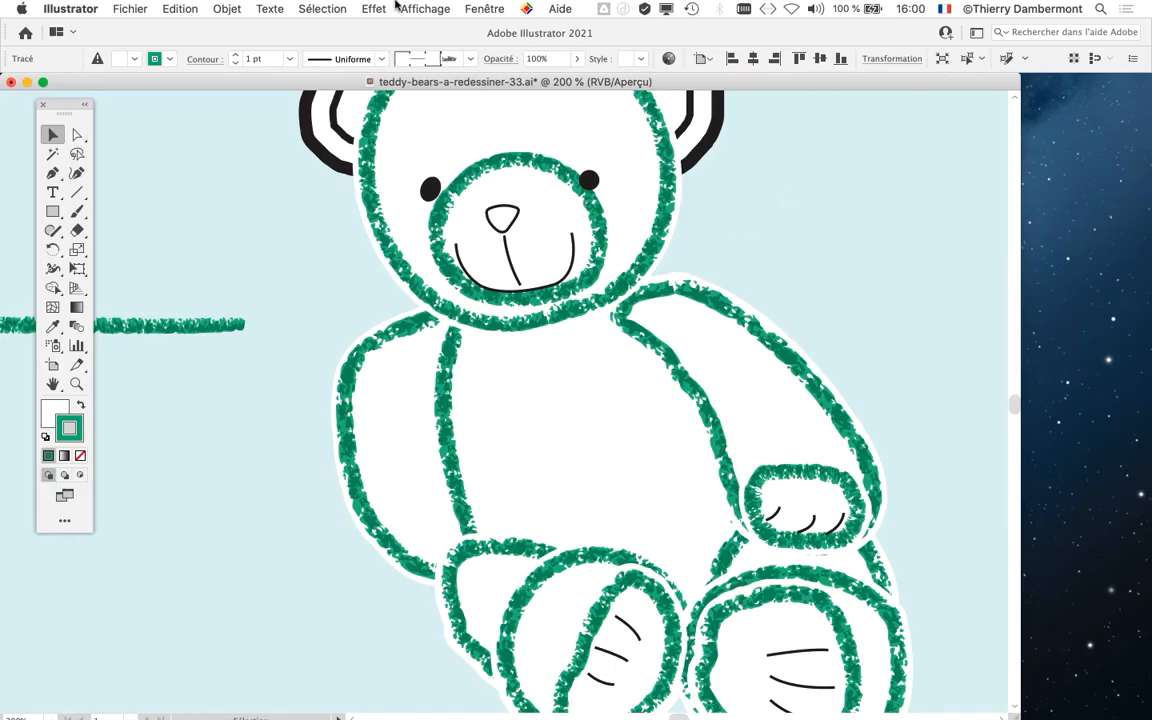
Step: Turn on the display of selection edges and select the outline of the bear's arm on the right side of the drawing
{"action": "left_click", "coordinate": [426, 8]}
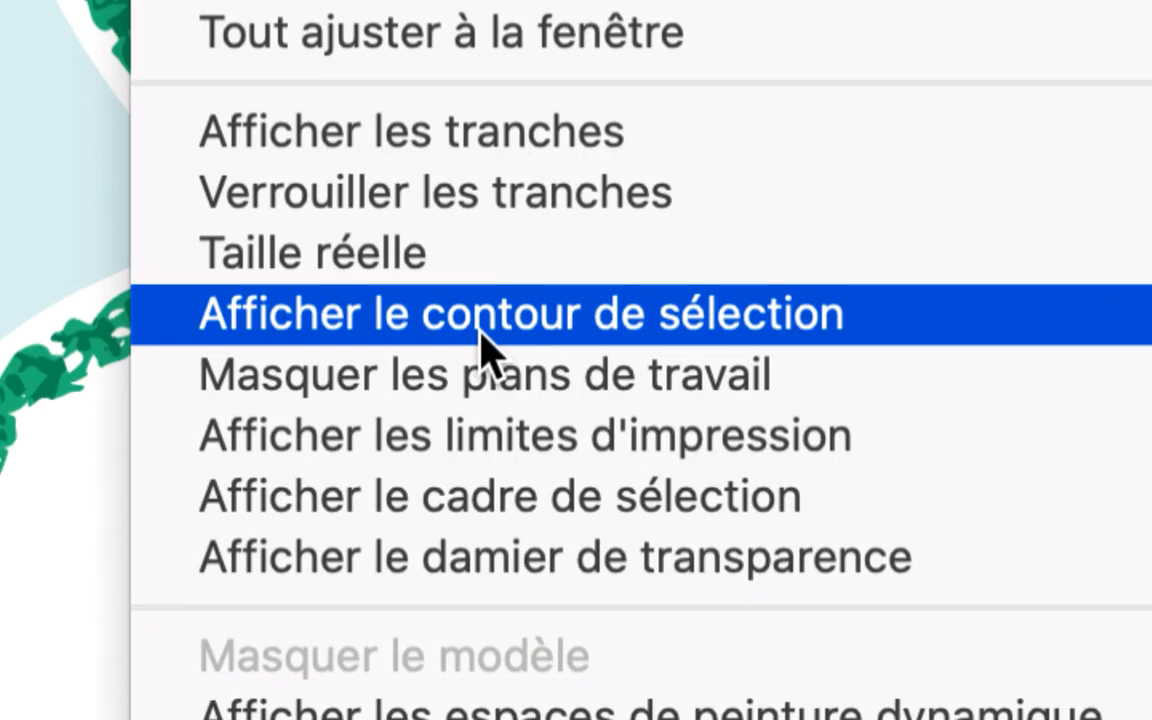
{"action": "left_click", "coordinate": [481, 333]}
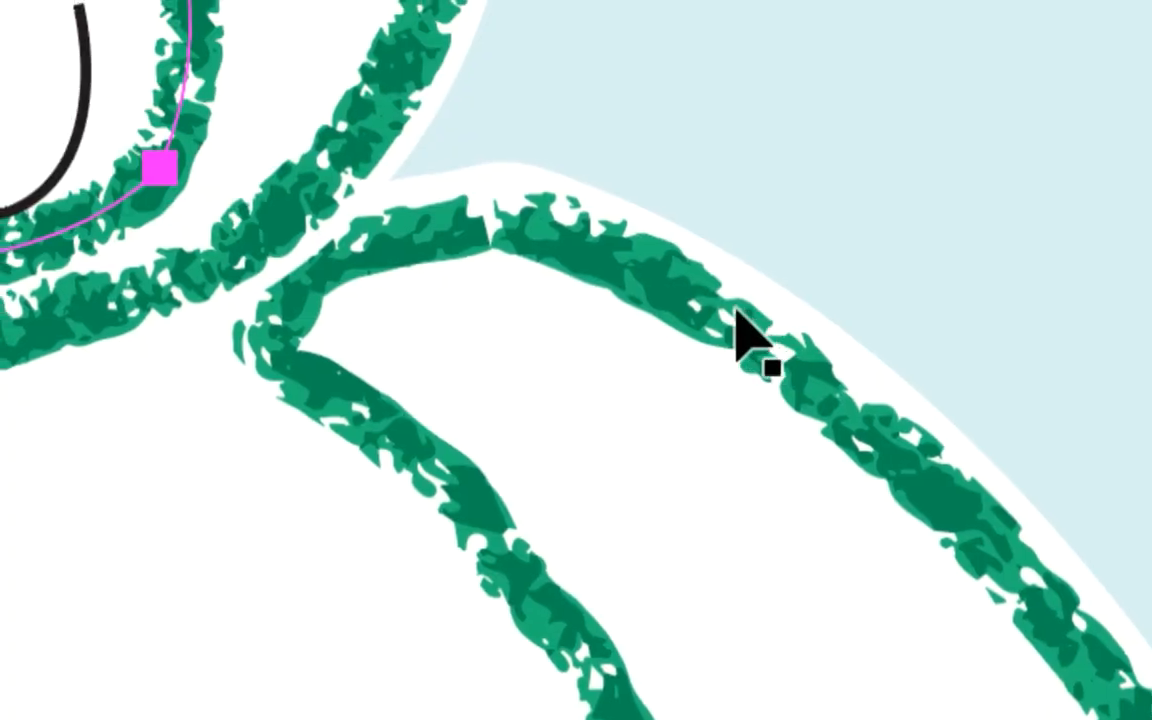
{"action": "left_click", "coordinate": [740, 334]}
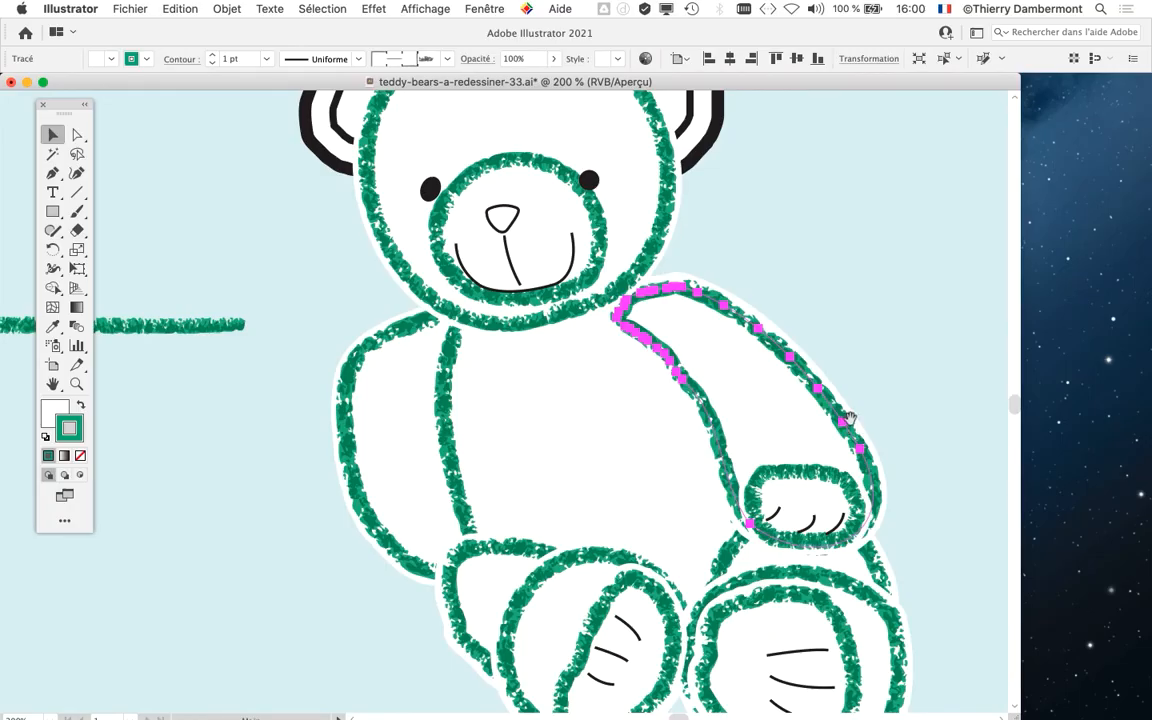
Step: Delete the straight green crayon line beside the bear
{"action": "left_click_drag", "start_coordinate": [580, 366], "coordinate": [768, 340]}
{"action": "mouse_move", "coordinate": [212, 281]}
{"action": "left_mouse_down"}
{"action": "mouse_move", "coordinate": [293, 298]}
{"action": "mouse_move", "coordinate": [424, 265]}
{"action": "left_mouse_up"}
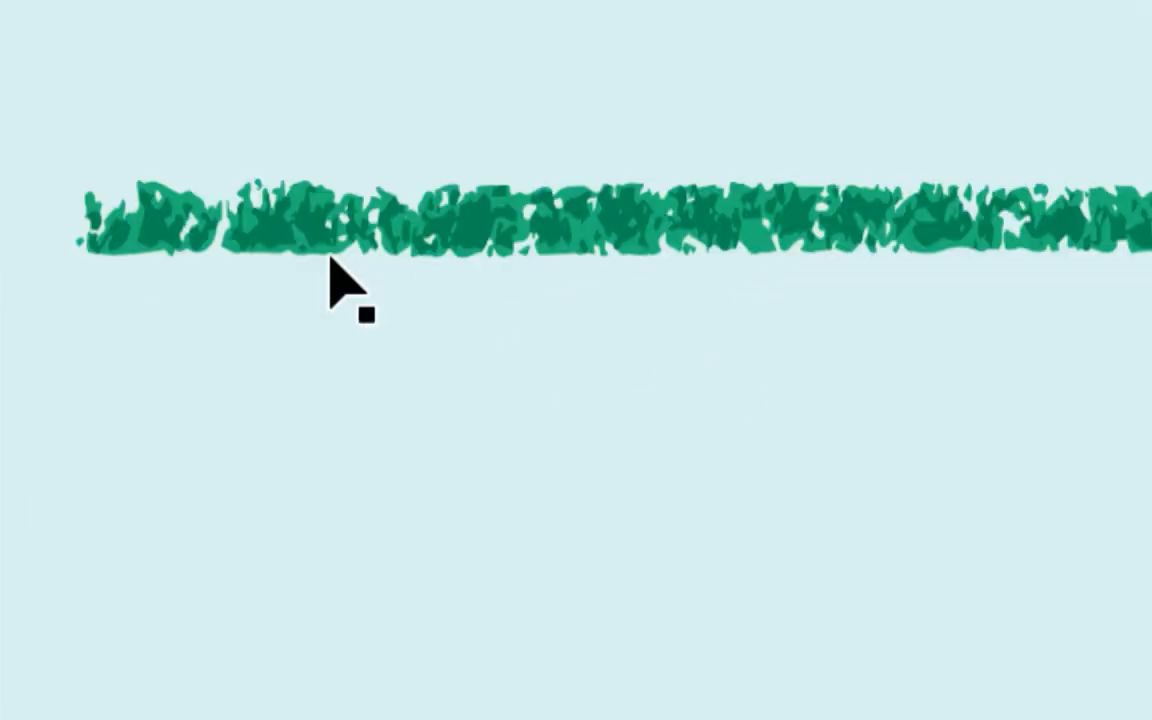
{"action": "left_click", "coordinate": [330, 258]}
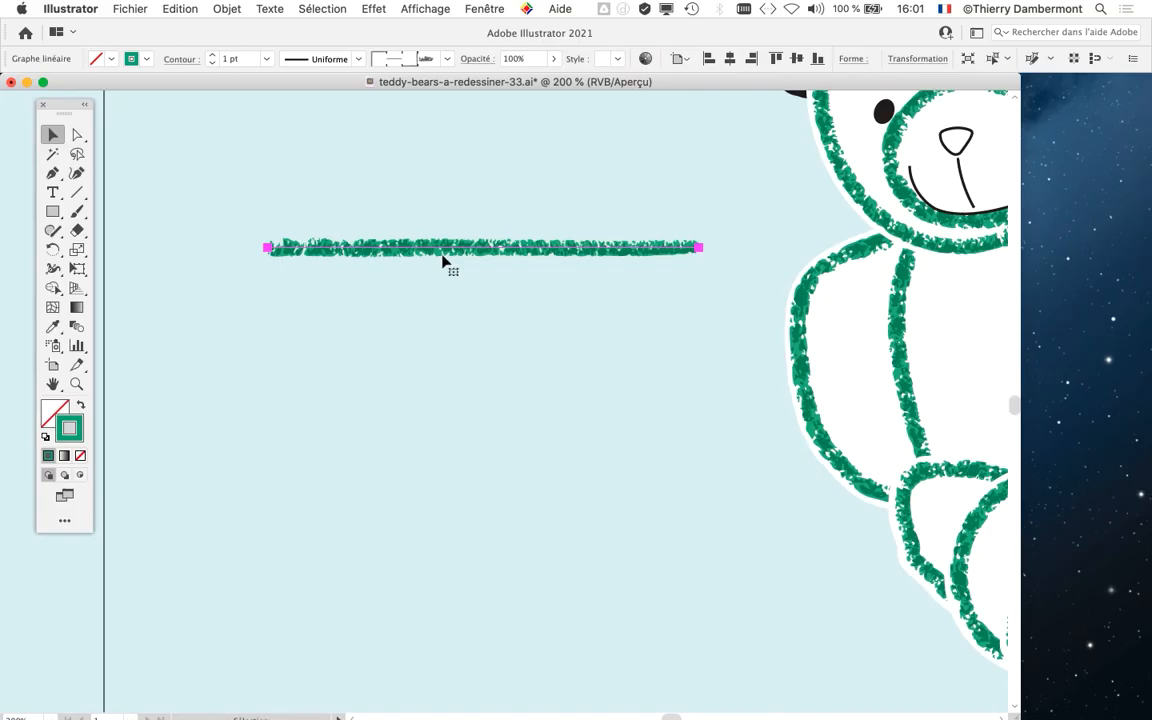
{"action": "key", "text": "BackSpace"}
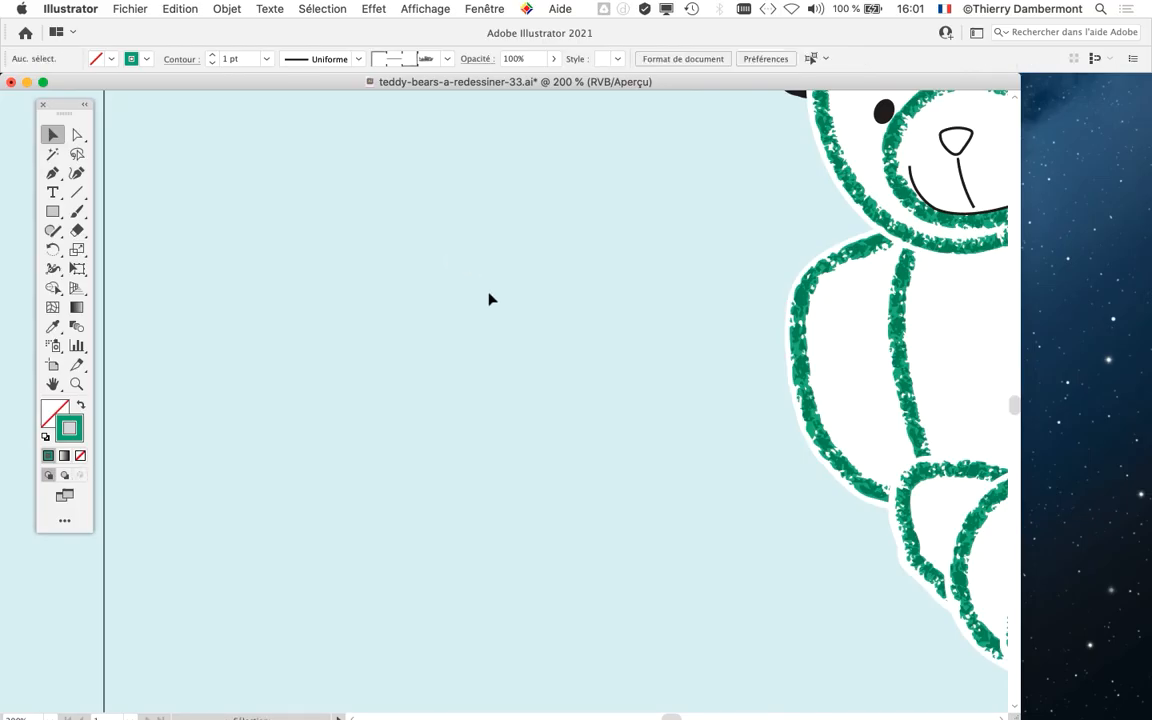
Step: Save the drawing as a new version named teddy-bears-a-redessiner-34.ai in the teddy bear 10 folder
{"action": "scroll", "coordinate": [489, 298], "scroll_direction": "down", "scroll_amount": 1}
{"action": "scroll", "coordinate": [616, 360], "scroll_direction": "down", "scroll_amount": 1}
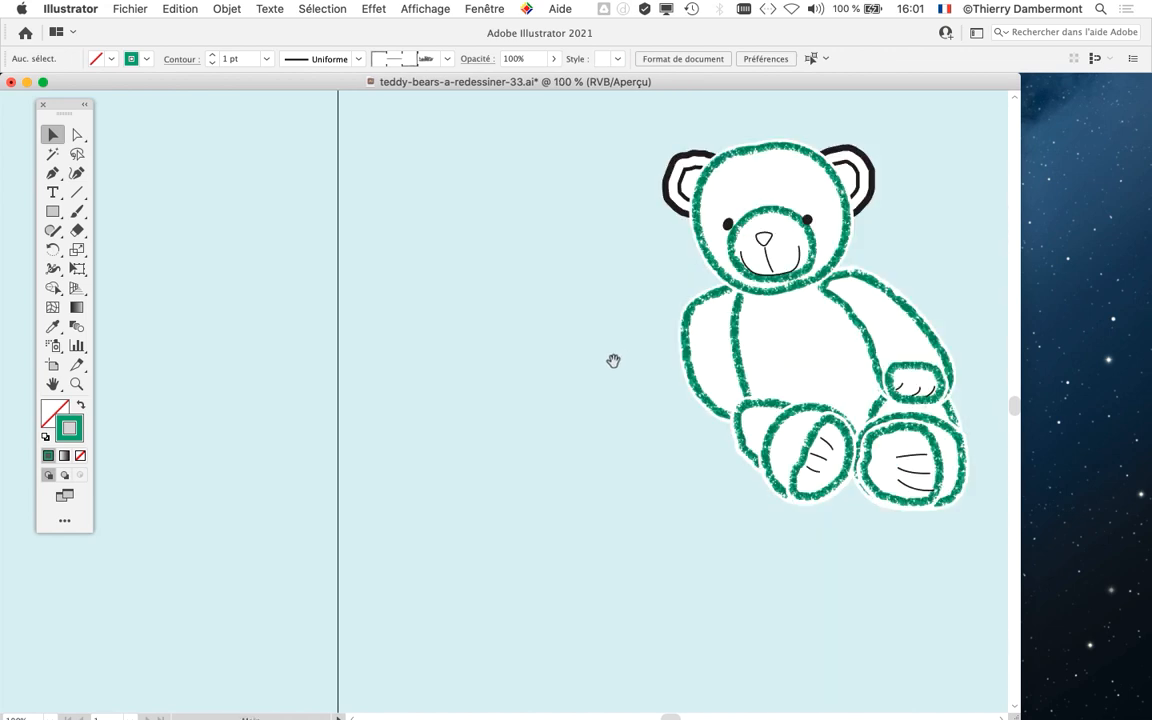
{"action": "left_click_drag", "start_coordinate": [614, 360], "coordinate": [342, 409]}
{"action": "left_click", "coordinate": [122, 7]}
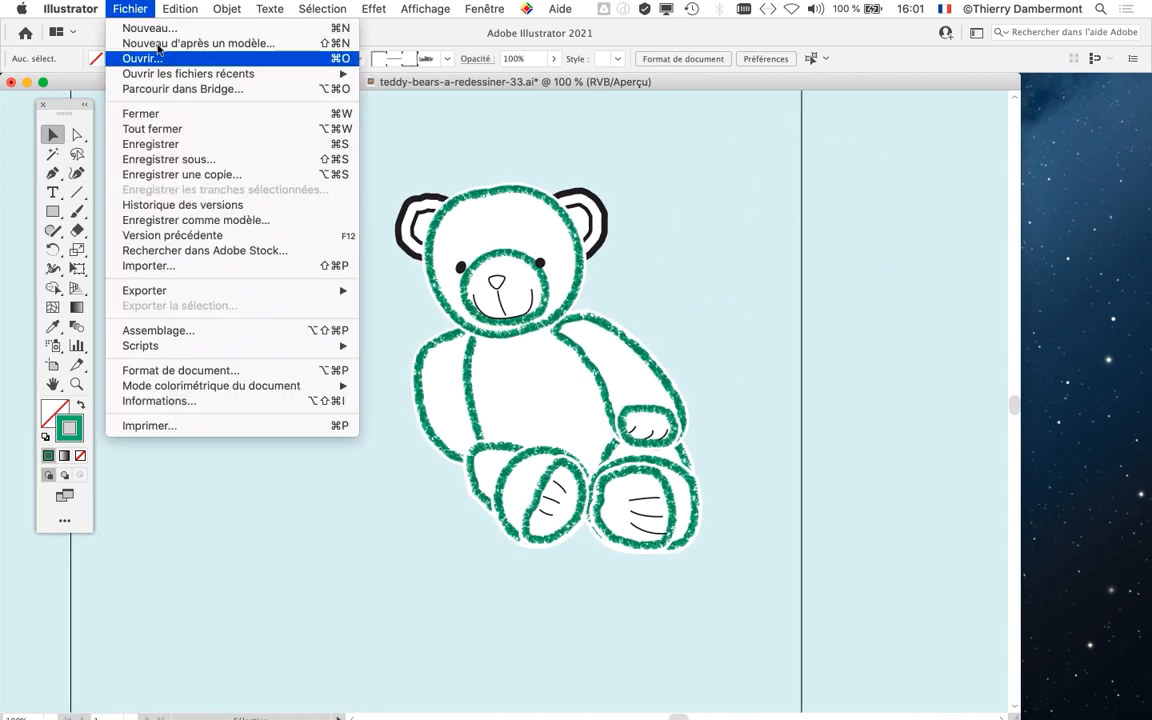
{"action": "left_click", "coordinate": [222, 160]}
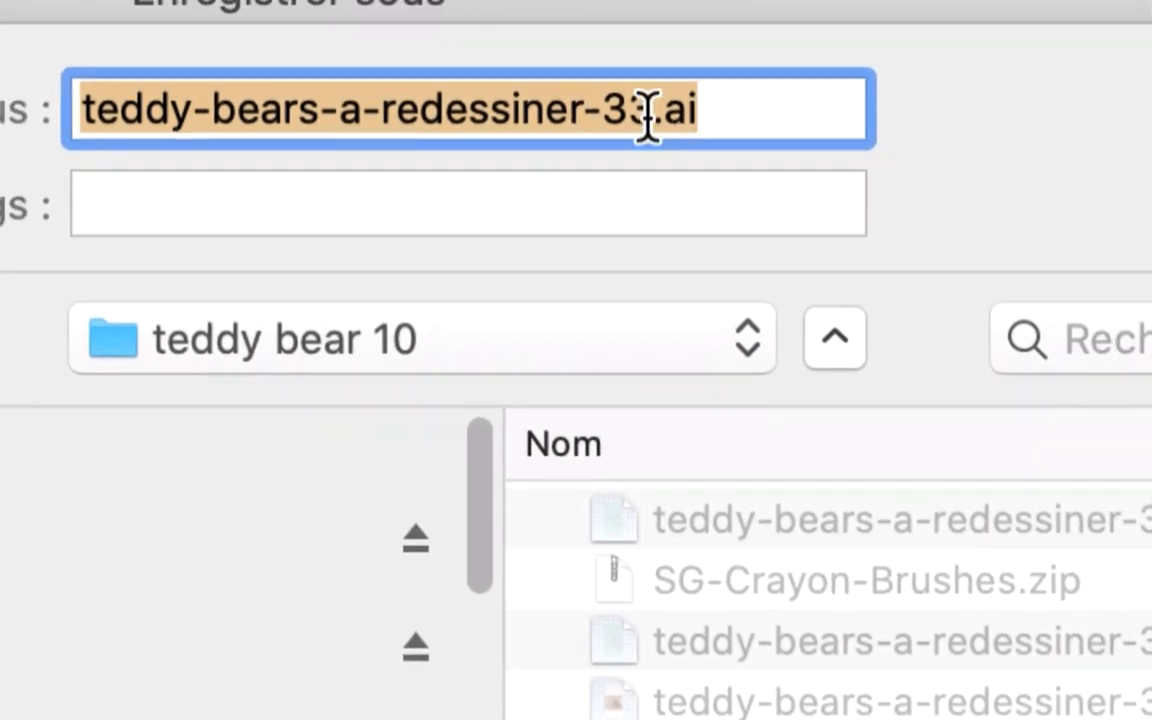
{"action": "left_click_drag", "start_coordinate": [886, 104], "coordinate": [872, 131]}
{"action": "type", "text": "4"}
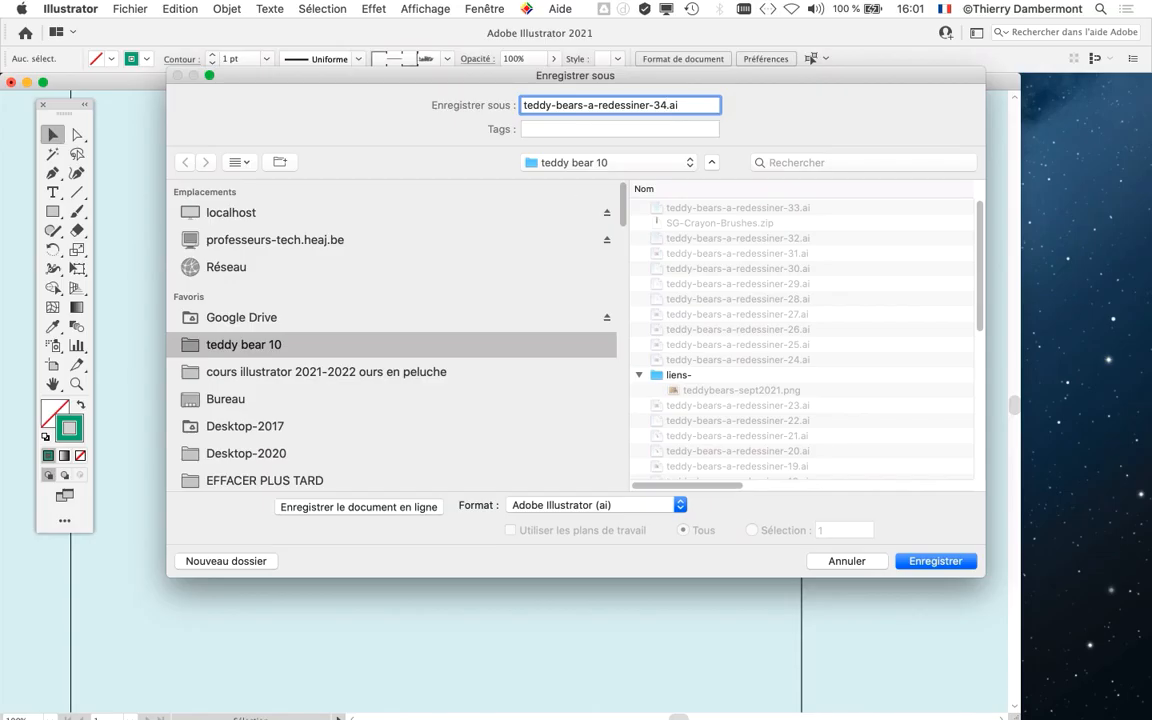
{"action": "key", "text": "Return"}
{"action": "key", "text": "Return"}
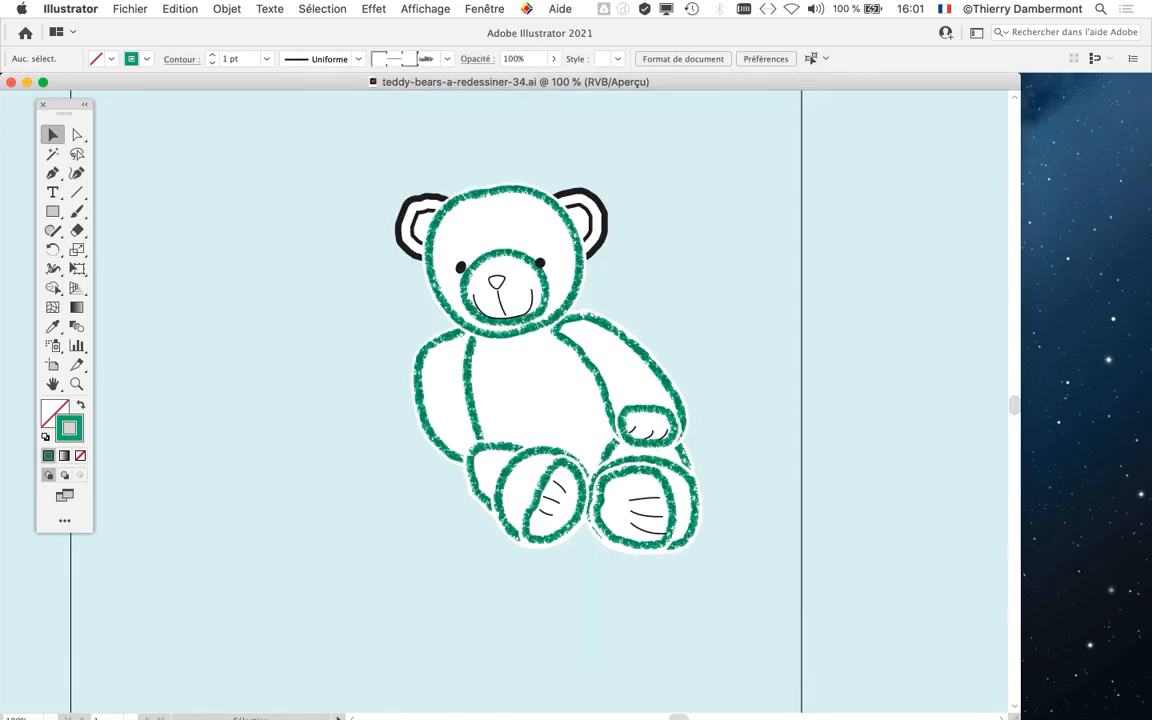
Step: Display the Layers panel in the empty area beside the bear and widen it so the object names are readable
{"action": "scroll", "coordinate": [455, 230], "scroll_direction": "right", "scroll_amount": 5}
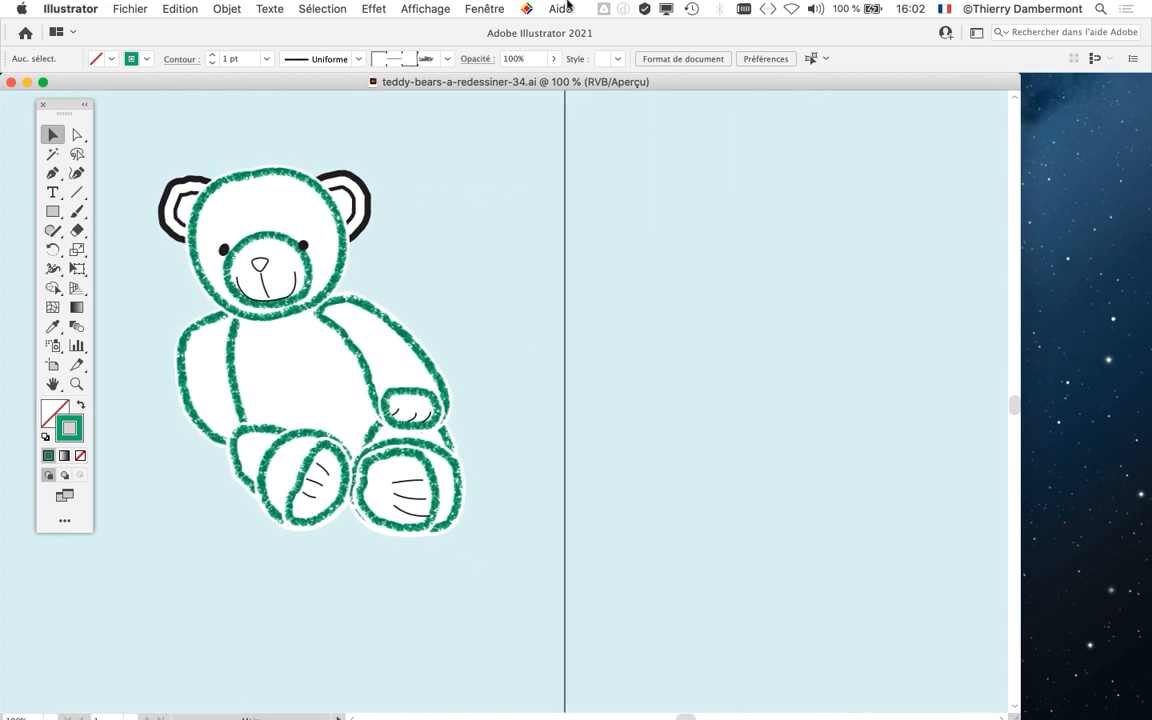
{"action": "left_click", "coordinate": [486, 8]}
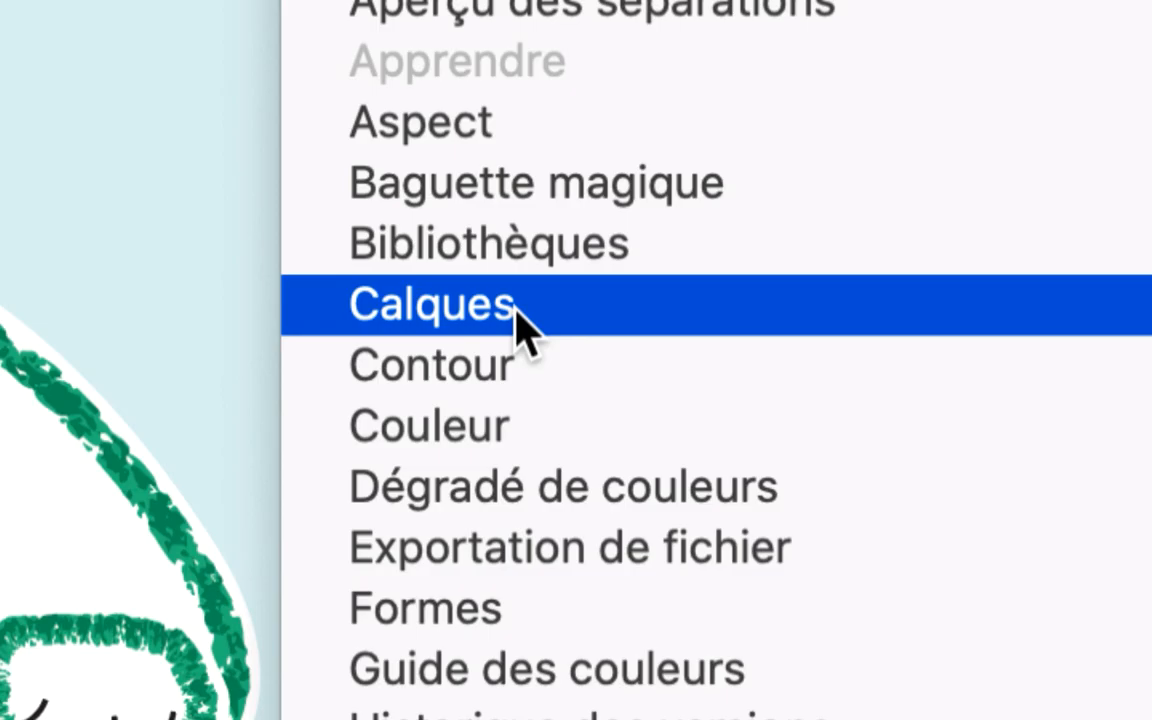
{"action": "left_click", "coordinate": [516, 303]}
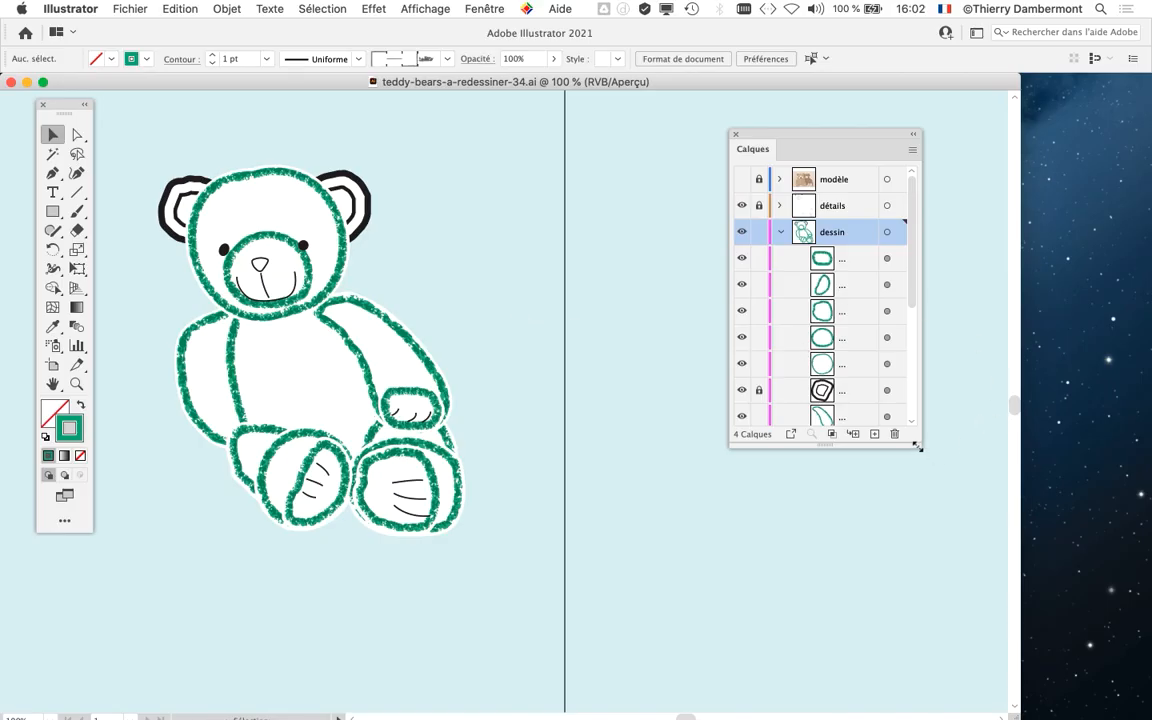
{"action": "left_click_drag", "start_coordinate": [918, 447], "coordinate": [1099, 466]}
{"action": "left_click_drag", "start_coordinate": [787, 140], "coordinate": [689, 154]}
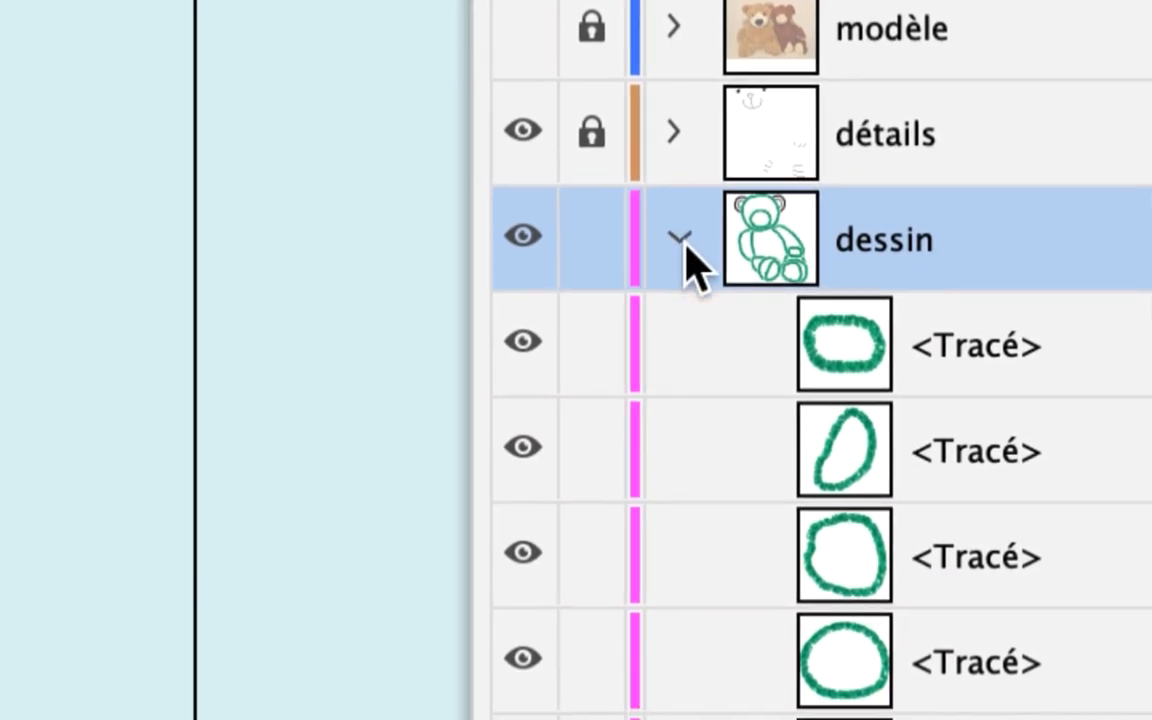
Step: Collapse the dessin layer and highlight the fond coloré, dessin, détails and modèle layers in turn, finishing on dessin
{"action": "left_click", "coordinate": [676, 238]}
{"action": "left_click", "coordinate": [686, 244]}
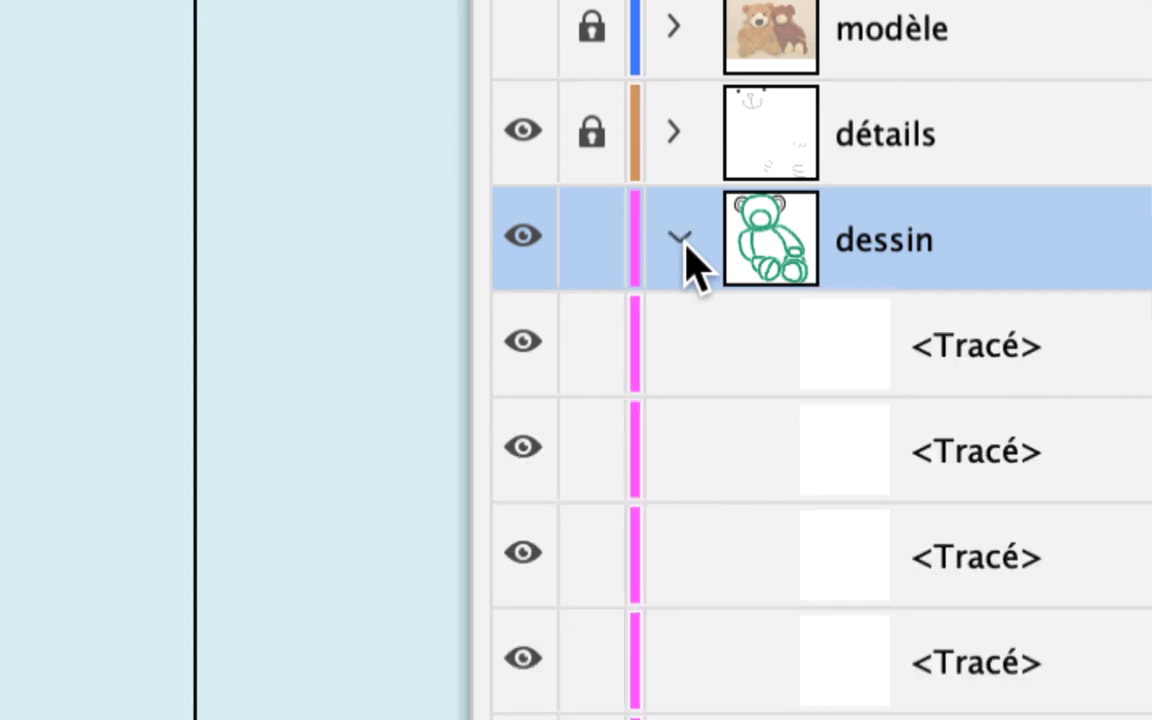
{"action": "left_click", "coordinate": [686, 244]}
{"action": "left_click", "coordinate": [722, 285]}
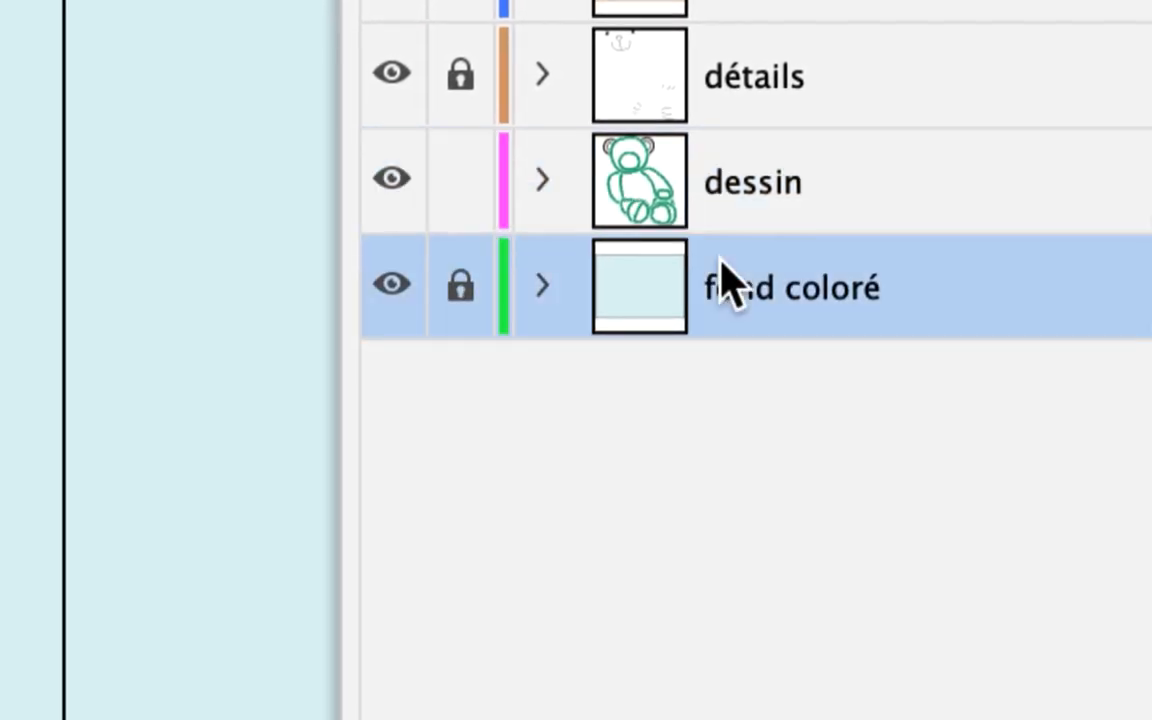
{"action": "left_click", "coordinate": [752, 205]}
{"action": "left_click", "coordinate": [752, 90]}
{"action": "left_click", "coordinate": [730, 25]}
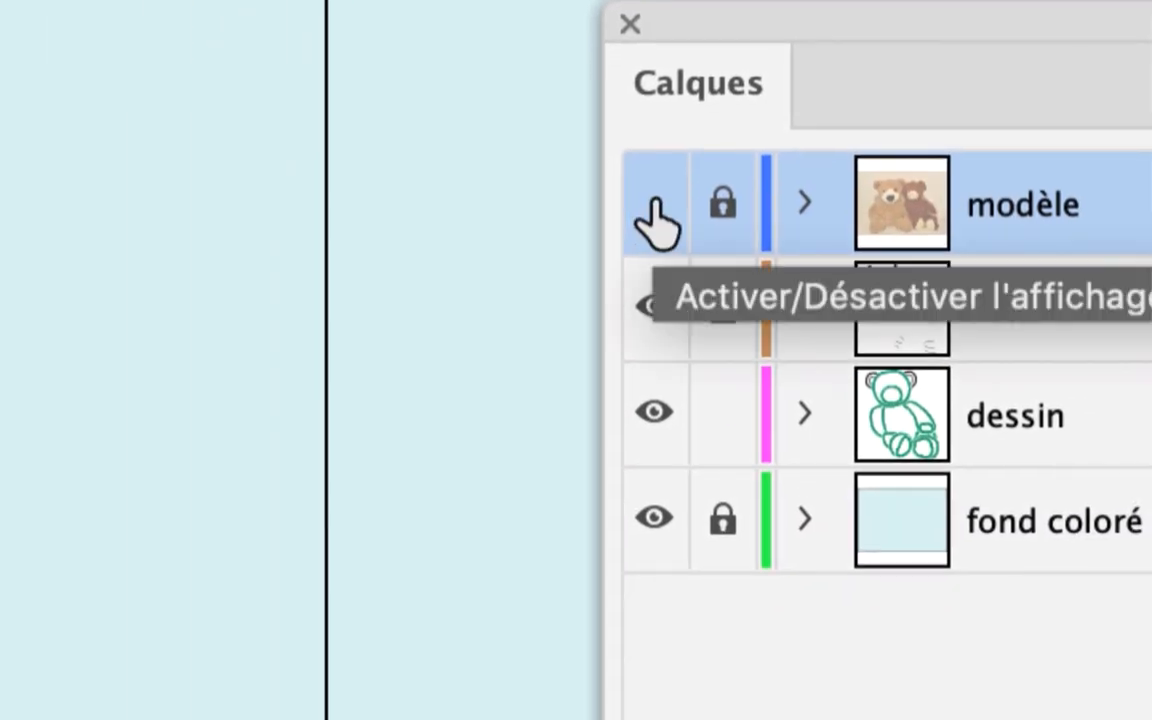
{"action": "left_click", "coordinate": [654, 212]}
{"action": "left_click", "coordinate": [930, 438]}
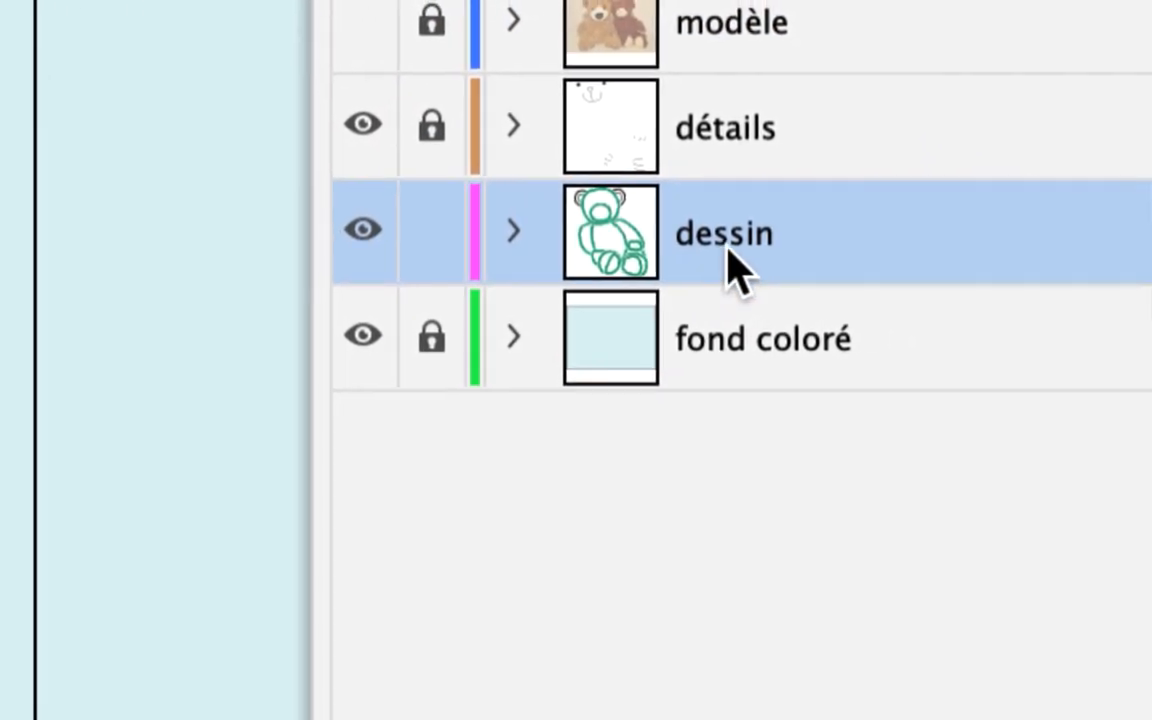
Step: Expand the dessin layer and examine the list of paths it contains, down to the fond coloré layer
{"action": "left_click", "coordinate": [590, 238]}
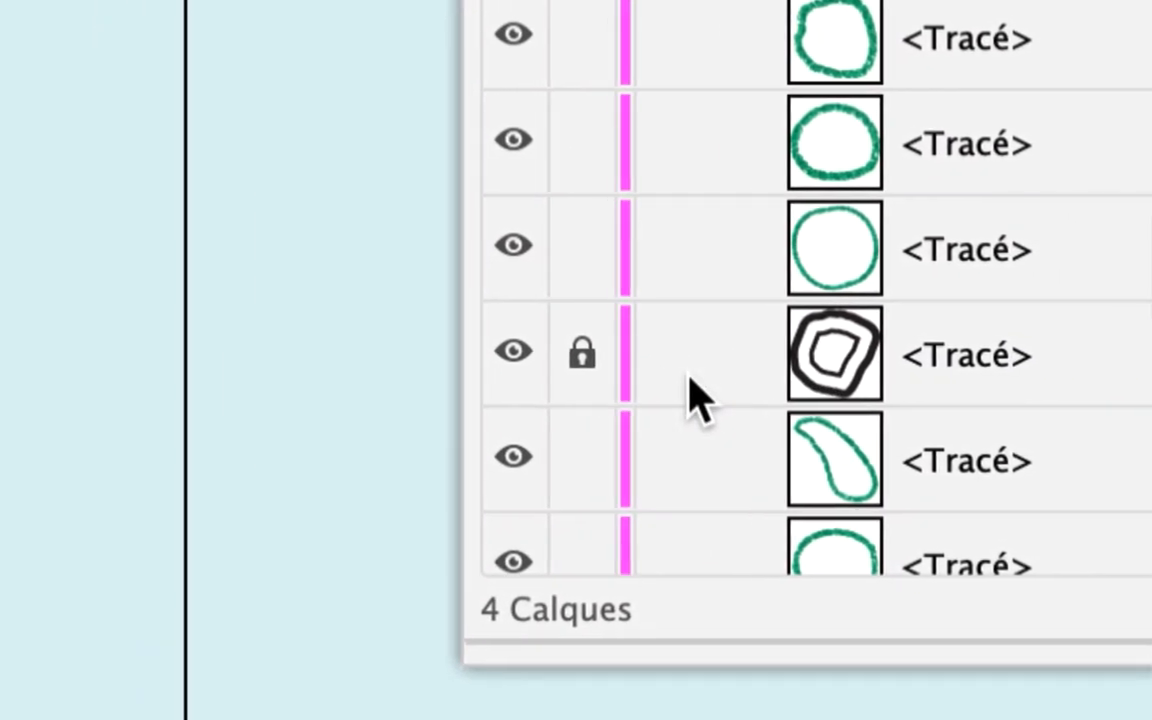
{"action": "scroll", "coordinate": [695, 390], "scroll_direction": "down", "scroll_amount": 4}
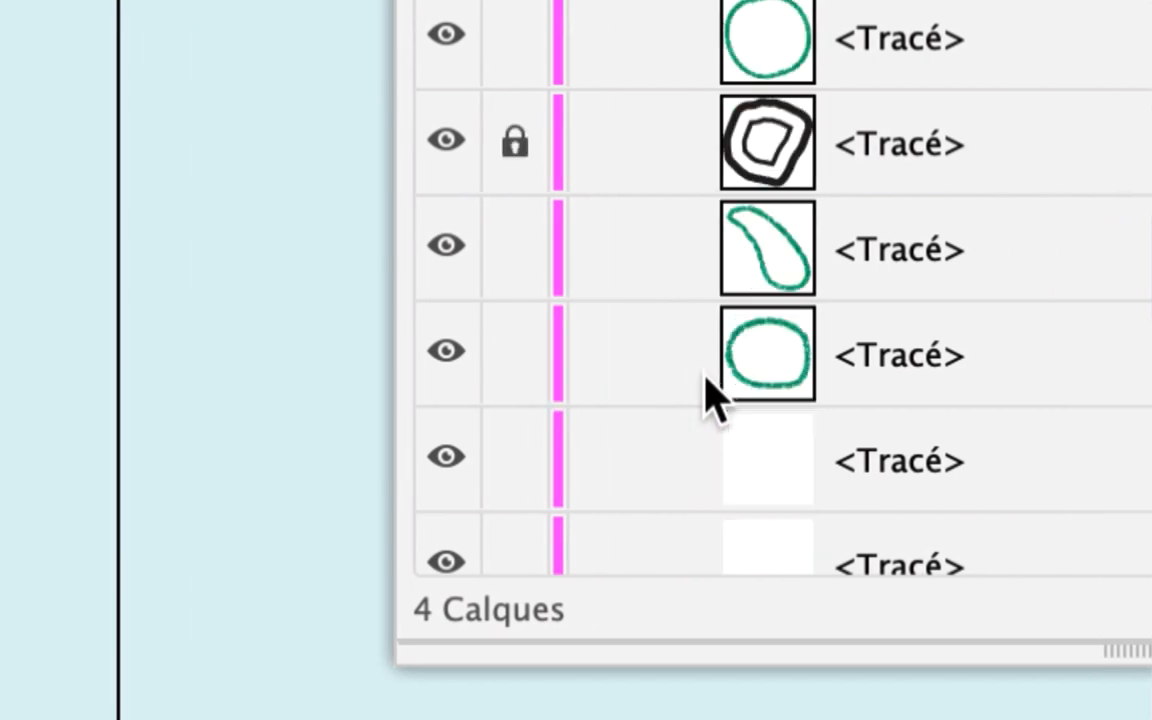
{"action": "scroll", "coordinate": [707, 392], "scroll_direction": "down", "scroll_amount": 2}
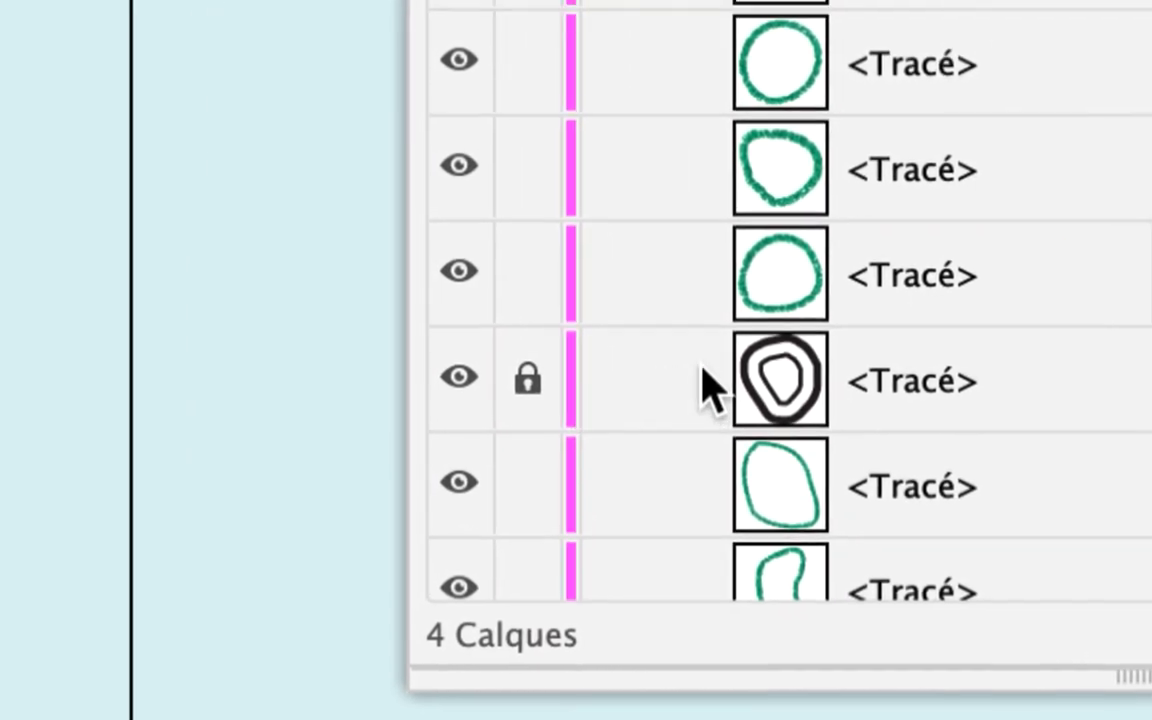
{"action": "scroll", "coordinate": [698, 378], "scroll_direction": "up", "scroll_amount": 3}
{"action": "scroll", "coordinate": [700, 375], "scroll_direction": "down", "scroll_amount": 5}
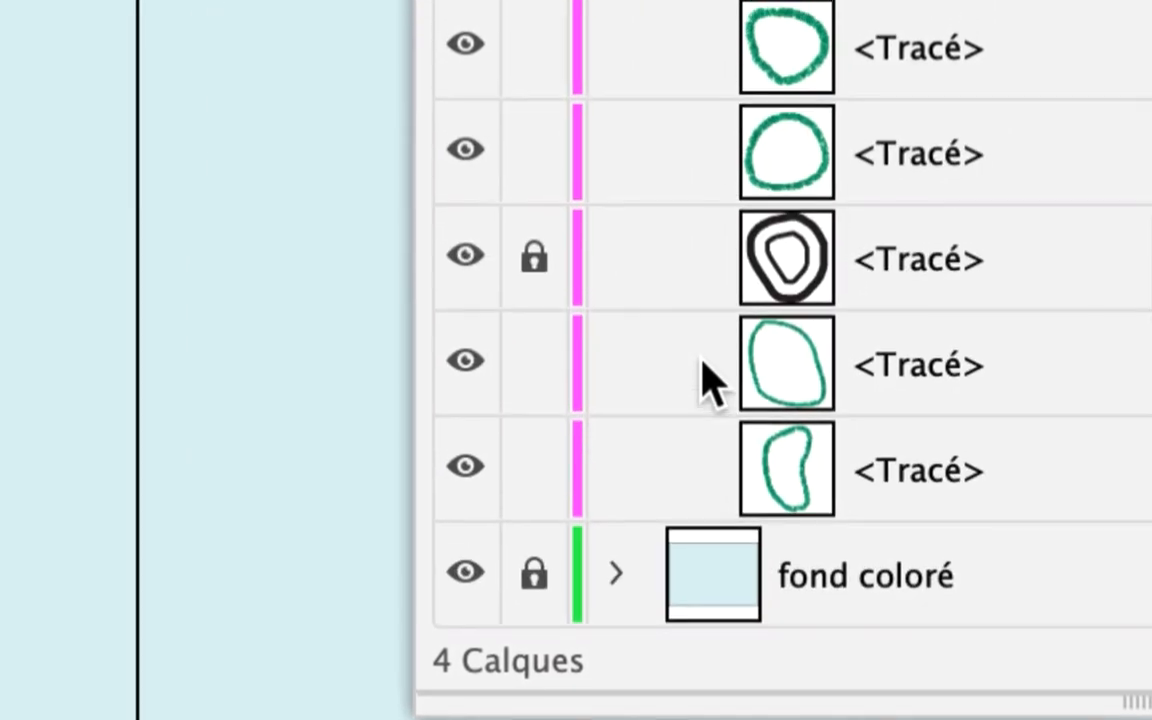
{"action": "scroll", "coordinate": [701, 370], "scroll_direction": "up", "scroll_amount": 8}
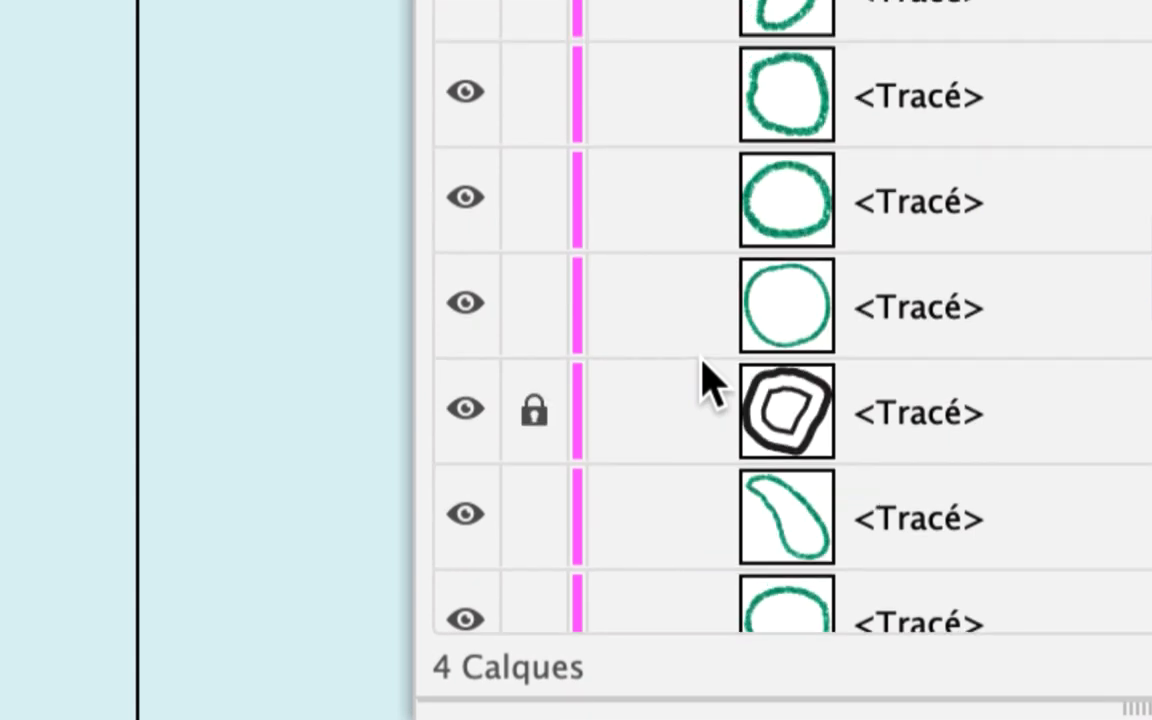
{"action": "scroll", "coordinate": [703, 380], "scroll_direction": "down", "scroll_amount": 6}
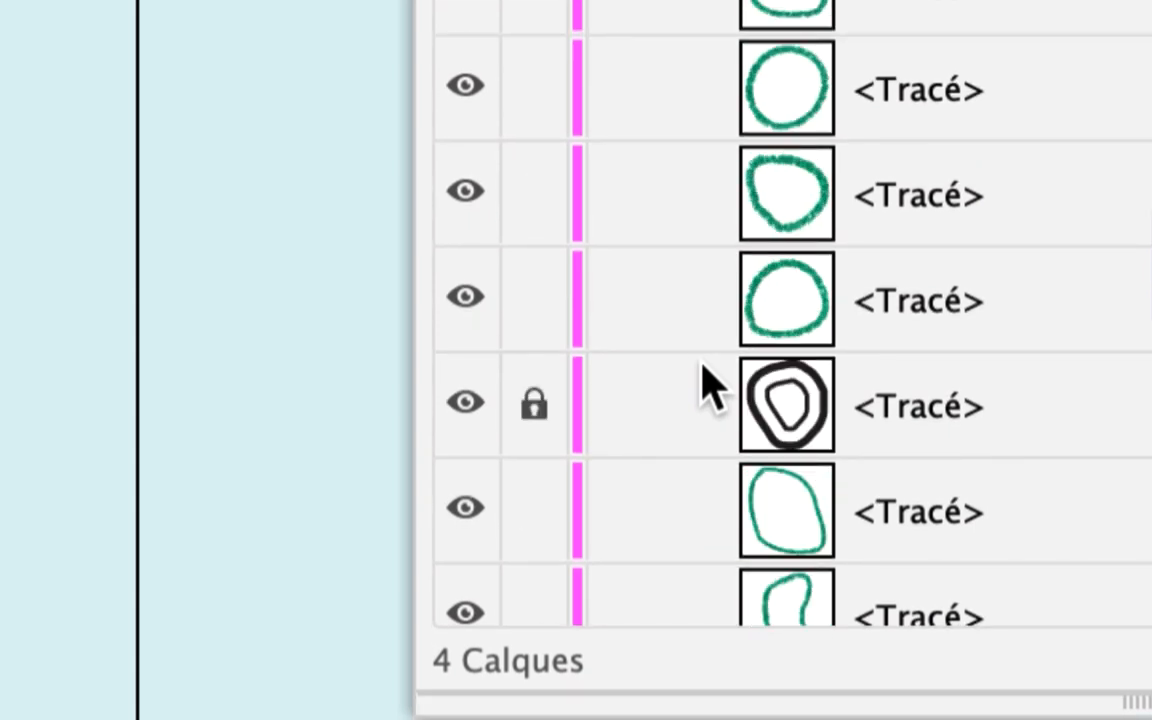
{"action": "scroll", "coordinate": [703, 385], "scroll_direction": "down", "scroll_amount": 2}
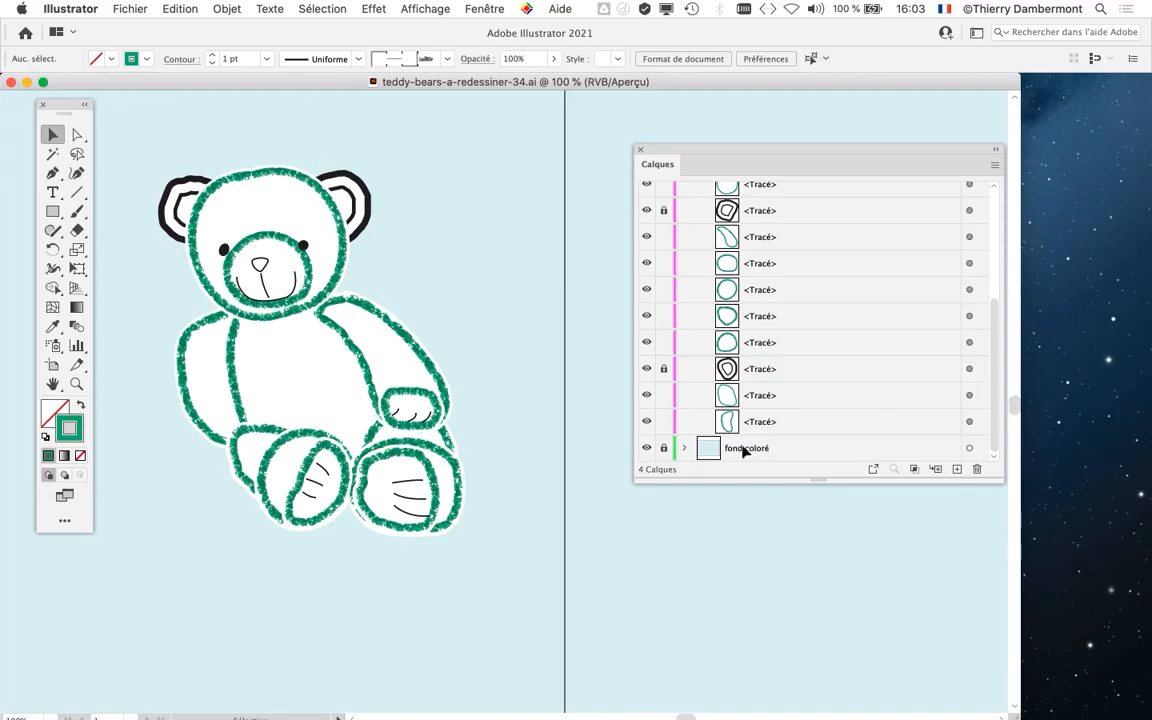
Step: Make the Layers panel taller and narrower, and place it clear of the bear with the whole drawing in view
{"action": "left_click_drag", "start_coordinate": [765, 157], "coordinate": [839, 109]}
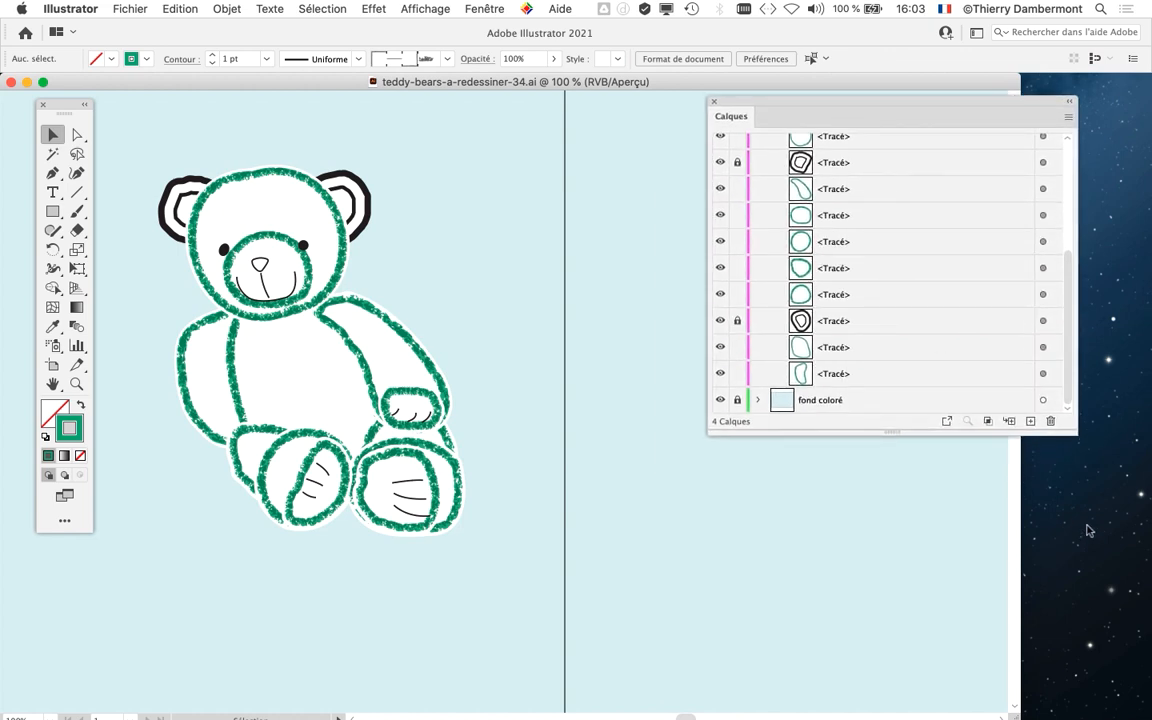
{"action": "left_click_drag", "start_coordinate": [1068, 434], "coordinate": [944, 558]}
{"action": "scroll", "coordinate": [879, 319], "scroll_direction": "up", "scroll_amount": 5}
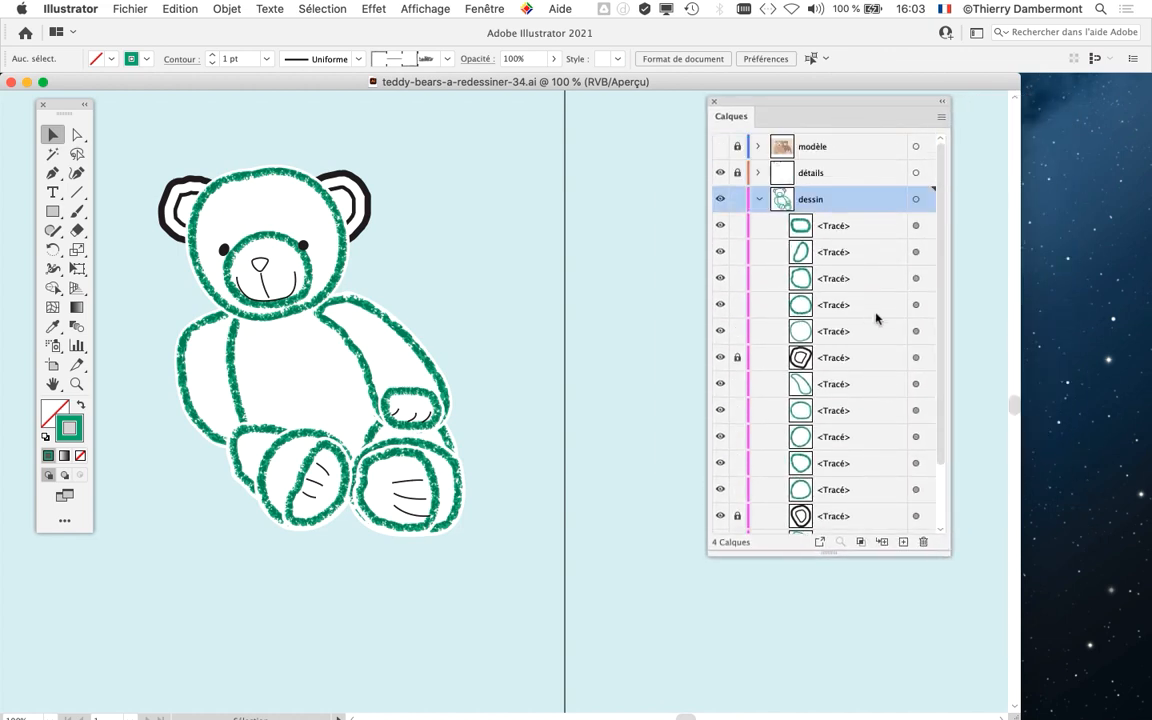
{"action": "left_click_drag", "start_coordinate": [475, 271], "coordinate": [597, 278]}
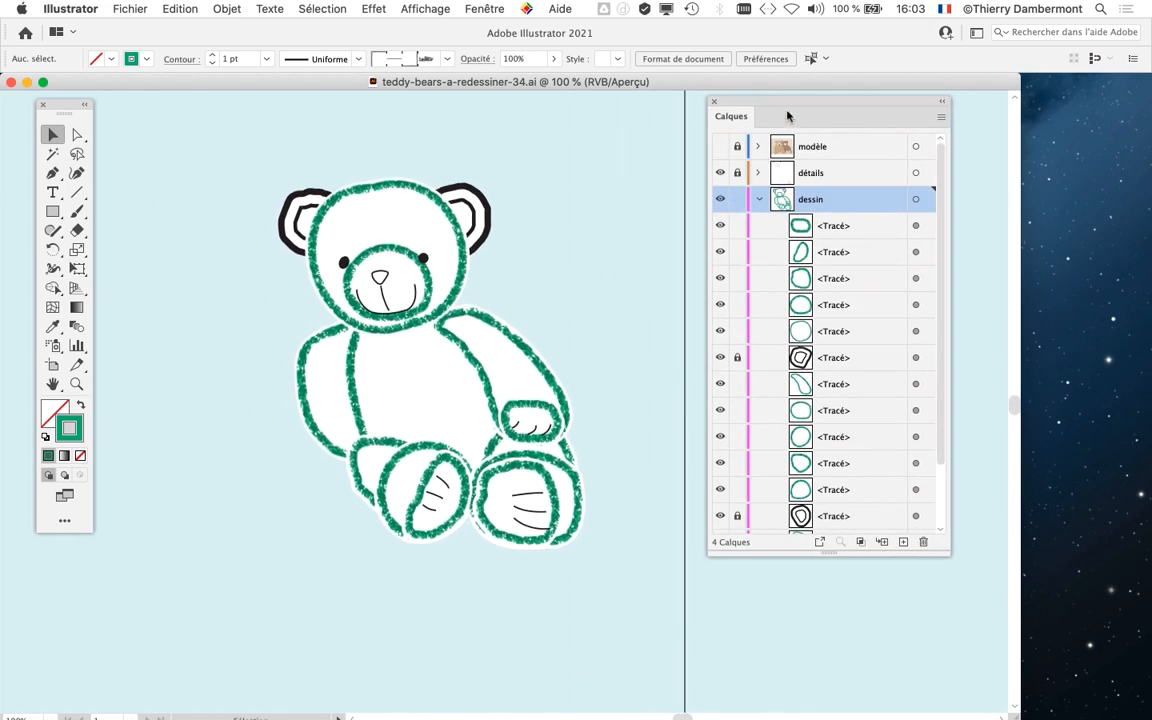
{"action": "left_click_drag", "start_coordinate": [787, 105], "coordinate": [882, 126]}
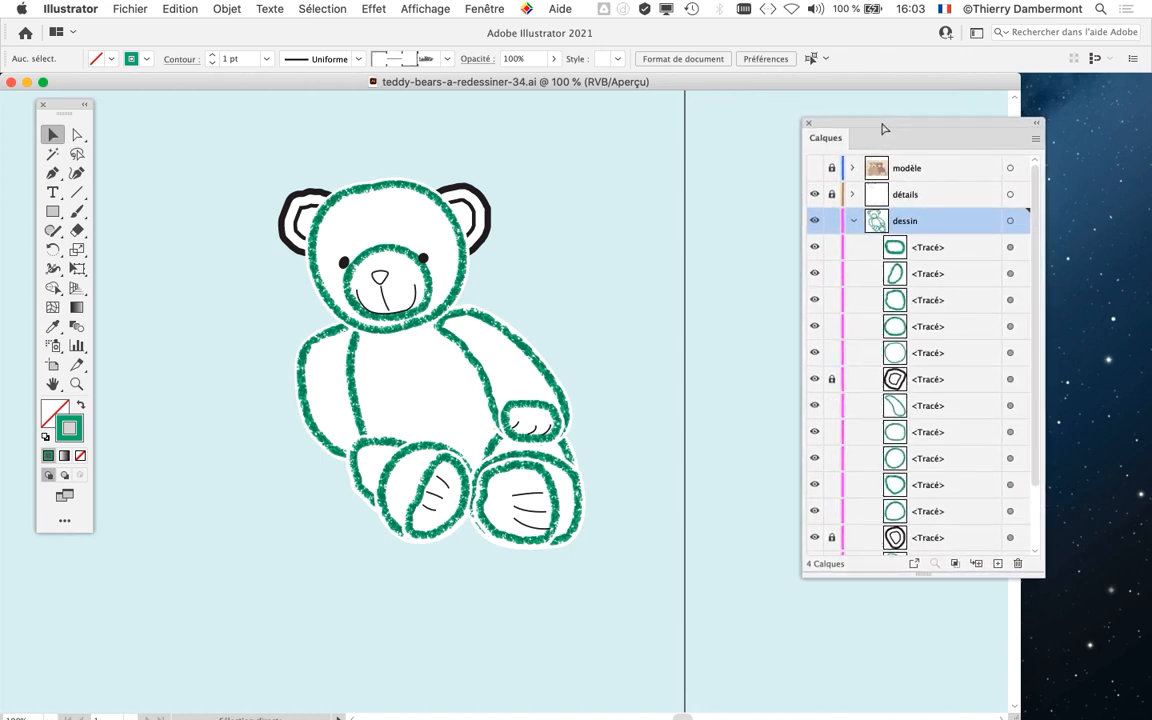
Step: Select all the unlocked shapes of the bear and view them at 150 %
{"action": "key", "text": "super+a"}
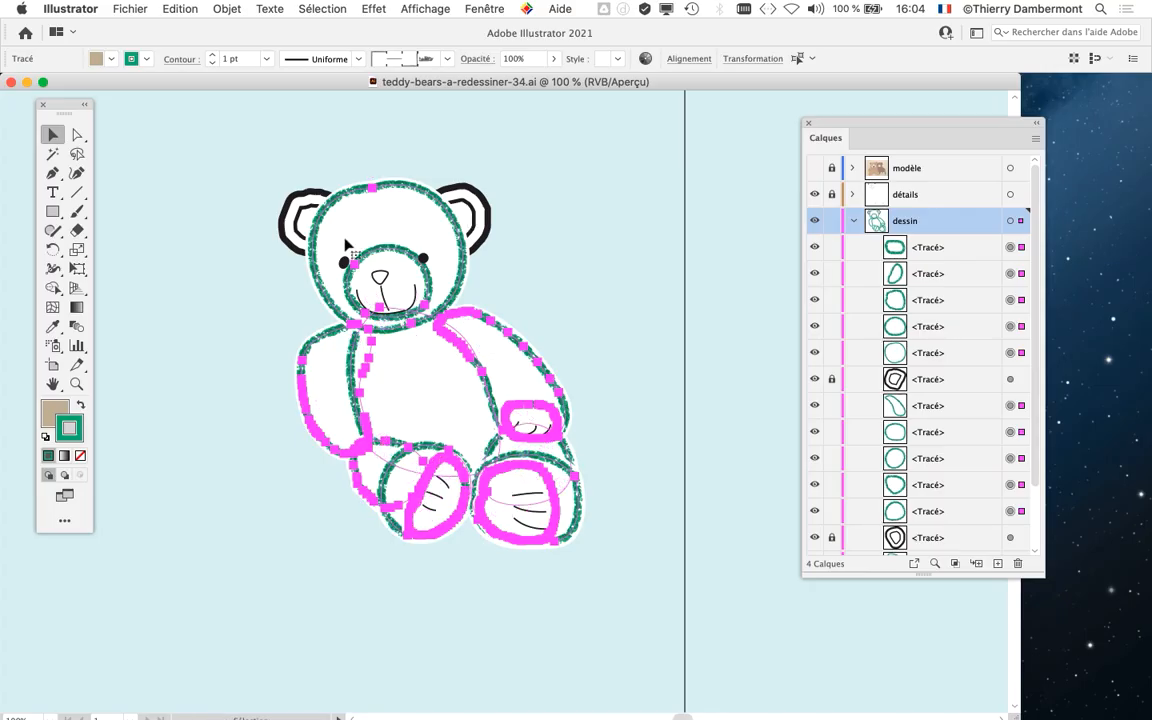
{"action": "scroll", "coordinate": [405, 342], "scroll_direction": "up", "scroll_amount": 1}
{"action": "mouse_move", "coordinate": [412, 371]}
{"action": "left_mouse_down"}
{"action": "mouse_move", "coordinate": [417, 429]}
{"action": "mouse_move", "coordinate": [406, 392]}
{"action": "left_mouse_up"}
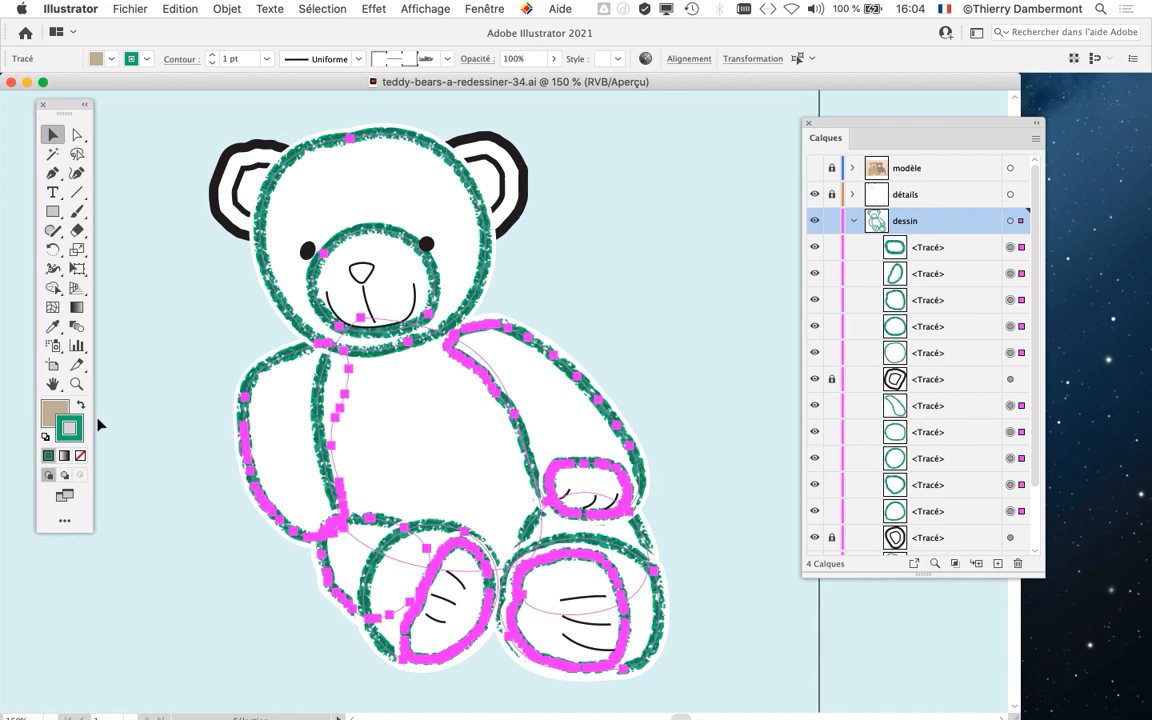
Step: Show the bounding box around the selected bear shapes, and hide it again
{"action": "left_click", "coordinate": [405, 8]}
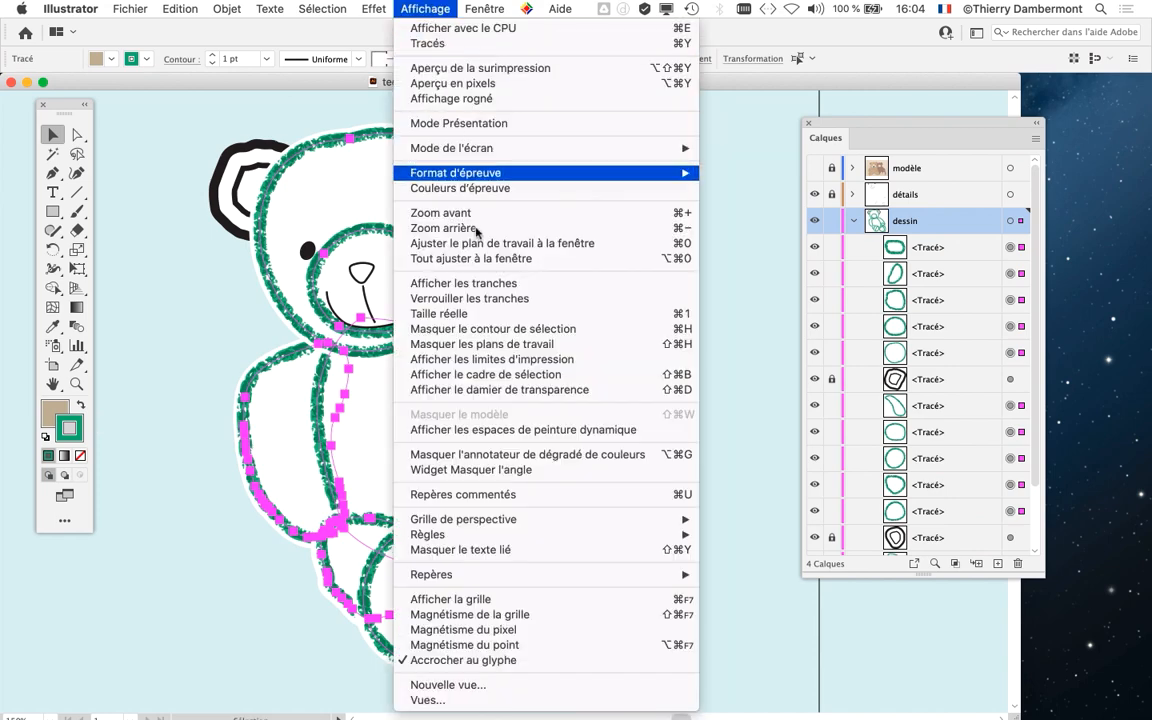
{"action": "left_click", "coordinate": [470, 374]}
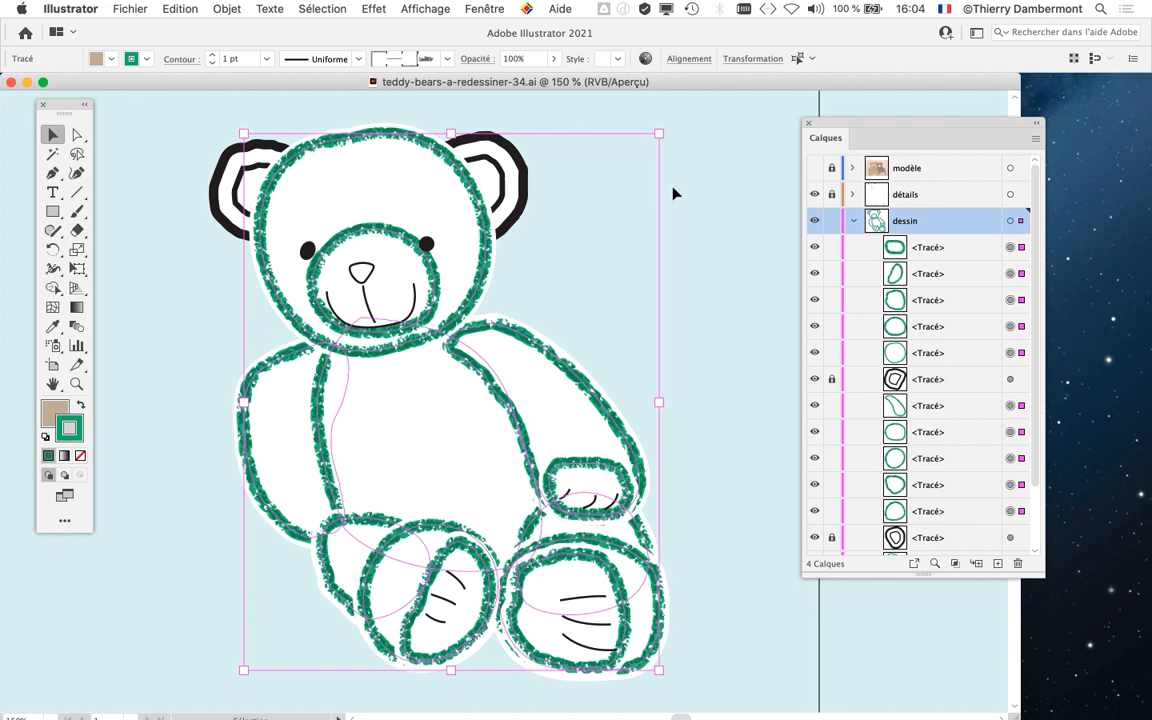
{"action": "left_click", "coordinate": [416, 9]}
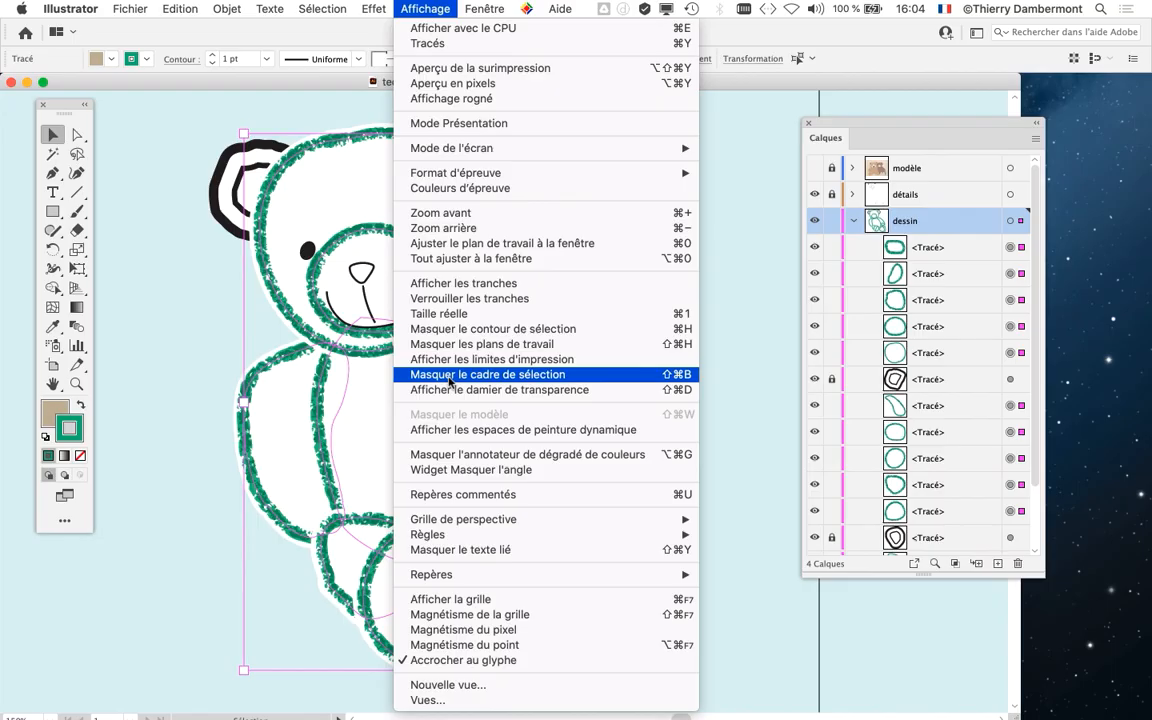
{"action": "left_click", "coordinate": [449, 379]}
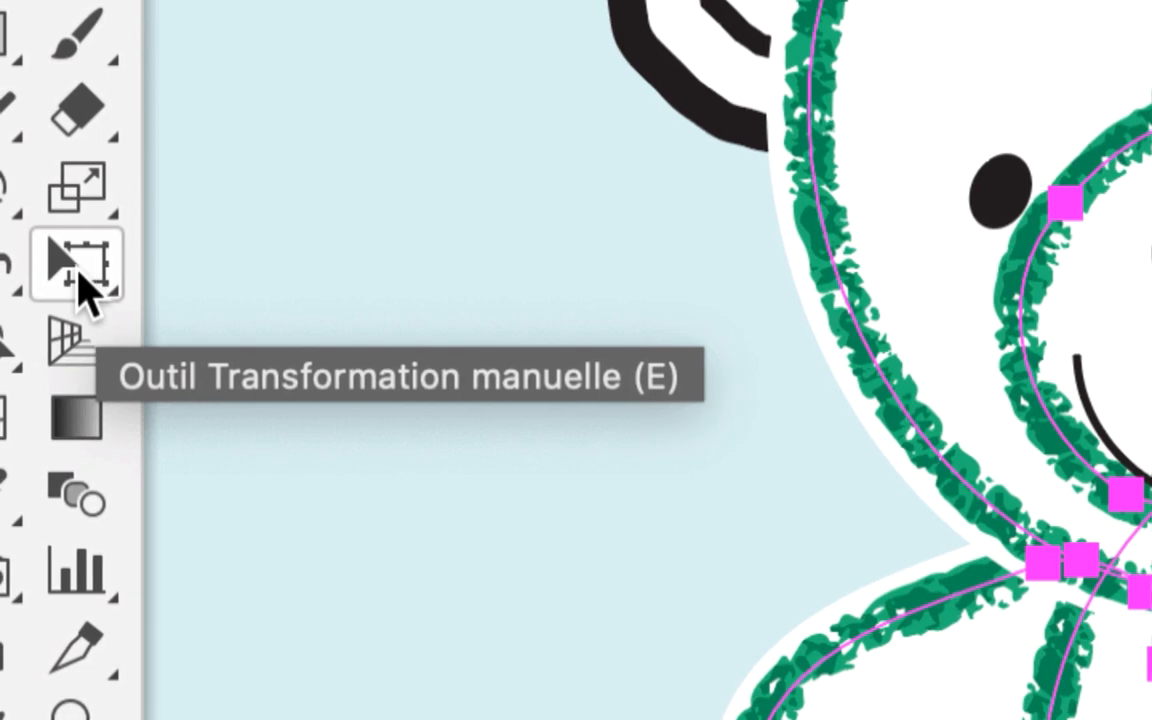
Step: Activate the Free Transform tool on the selected bear shapes and move the tool palette closer to the drawing
{"action": "left_click", "coordinate": [80, 265]}
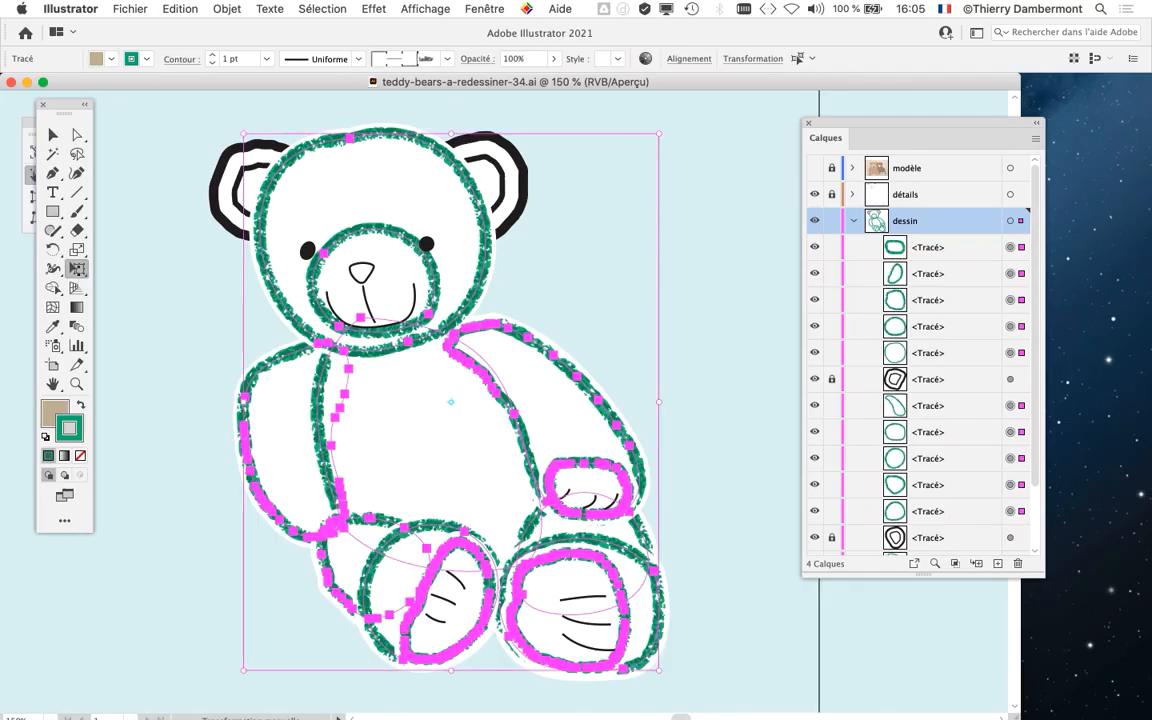
{"action": "left_click_drag", "start_coordinate": [50, 102], "coordinate": [138, 102]}
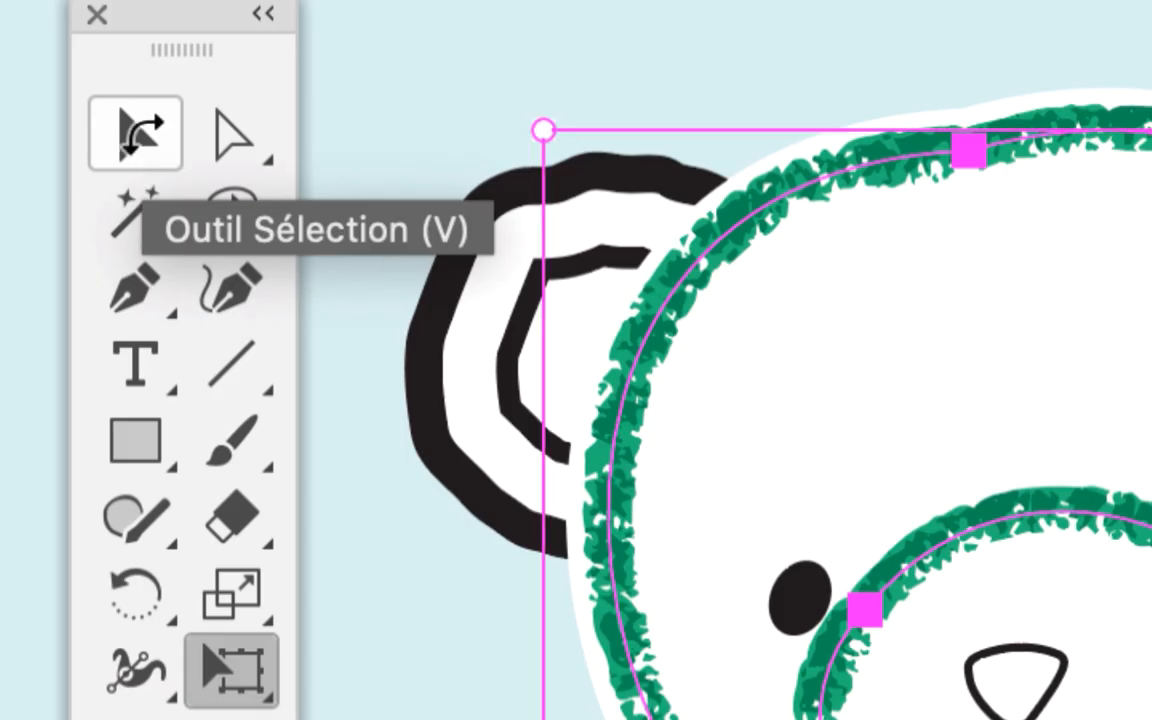
Step: Switch back to the Selection tool and move the tool palette clear of the bear drawing
{"action": "left_click", "coordinate": [140, 140]}
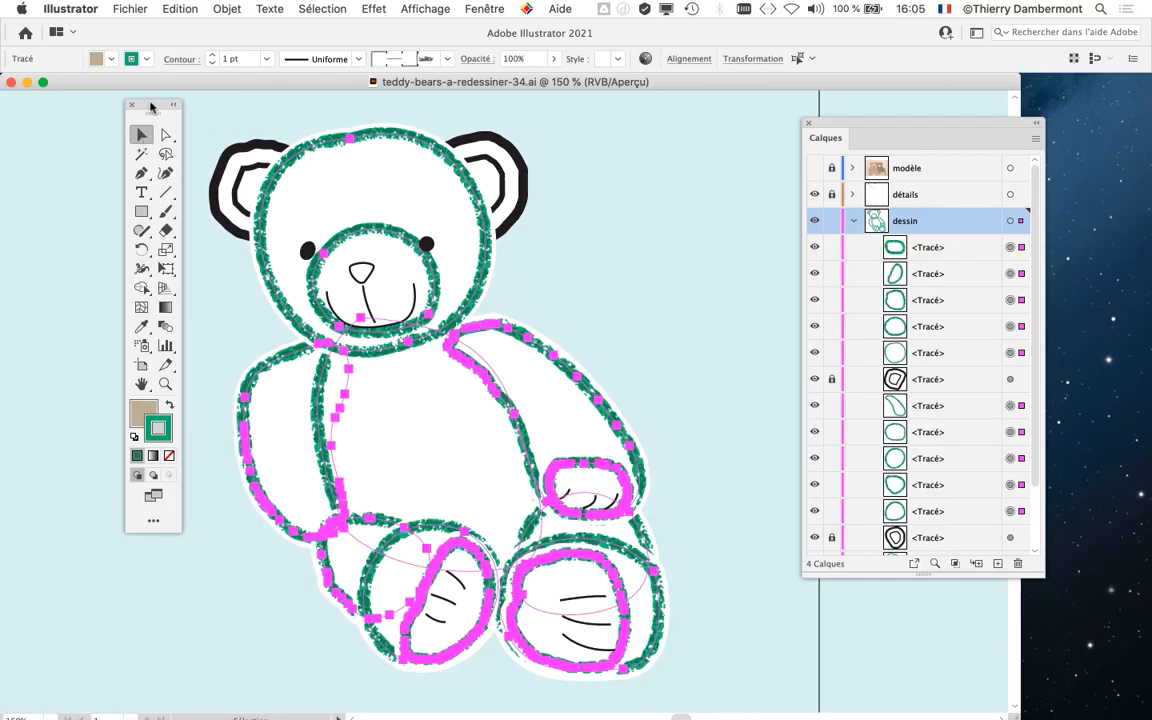
{"action": "left_click_drag", "start_coordinate": [150, 103], "coordinate": [105, 102]}
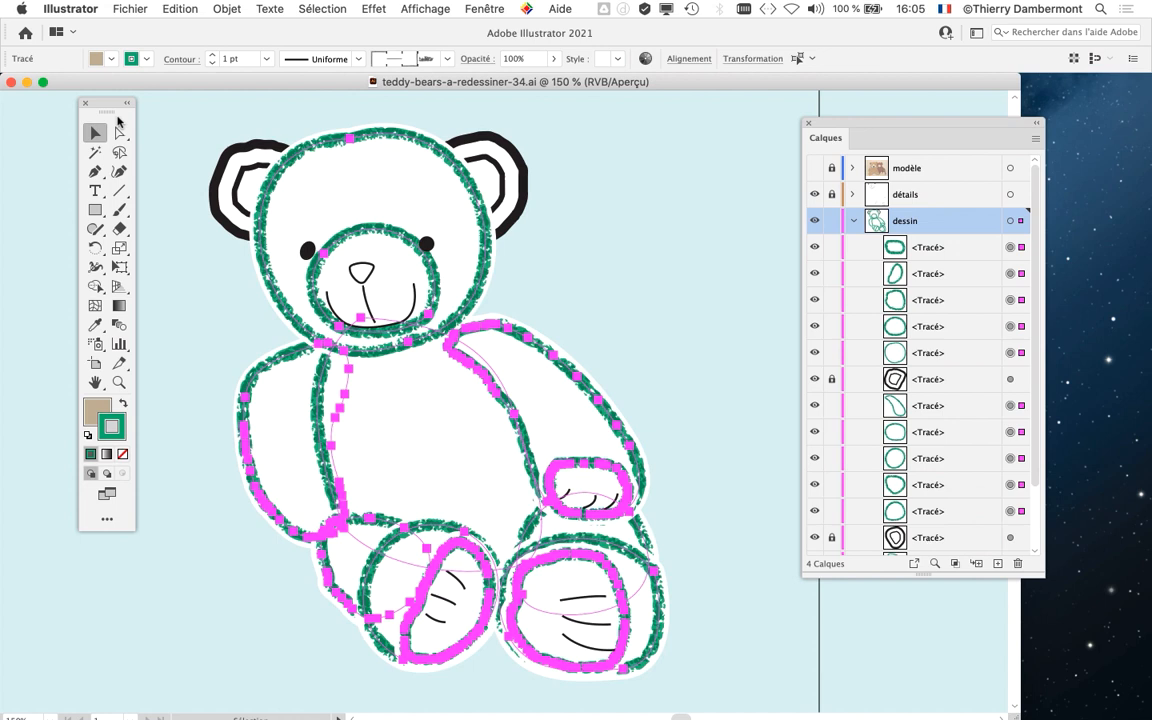
{"action": "scroll", "coordinate": [600, 315], "scroll_direction": "right", "scroll_amount": 2}
{"action": "scroll", "coordinate": [600, 315], "scroll_direction": "down", "scroll_amount": 1}
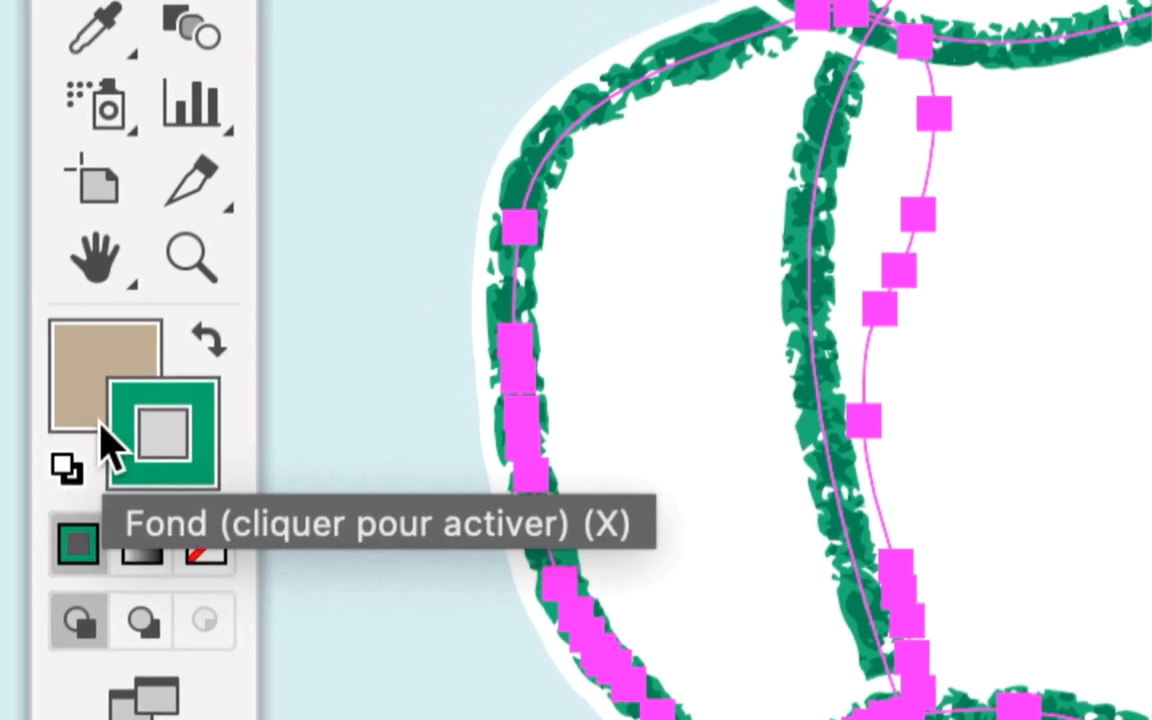
Step: Activate the fill, make the stroke active again, and put away the Color panel, keeping the tool palette off the drawing
{"action": "left_click", "coordinate": [30, 400]}
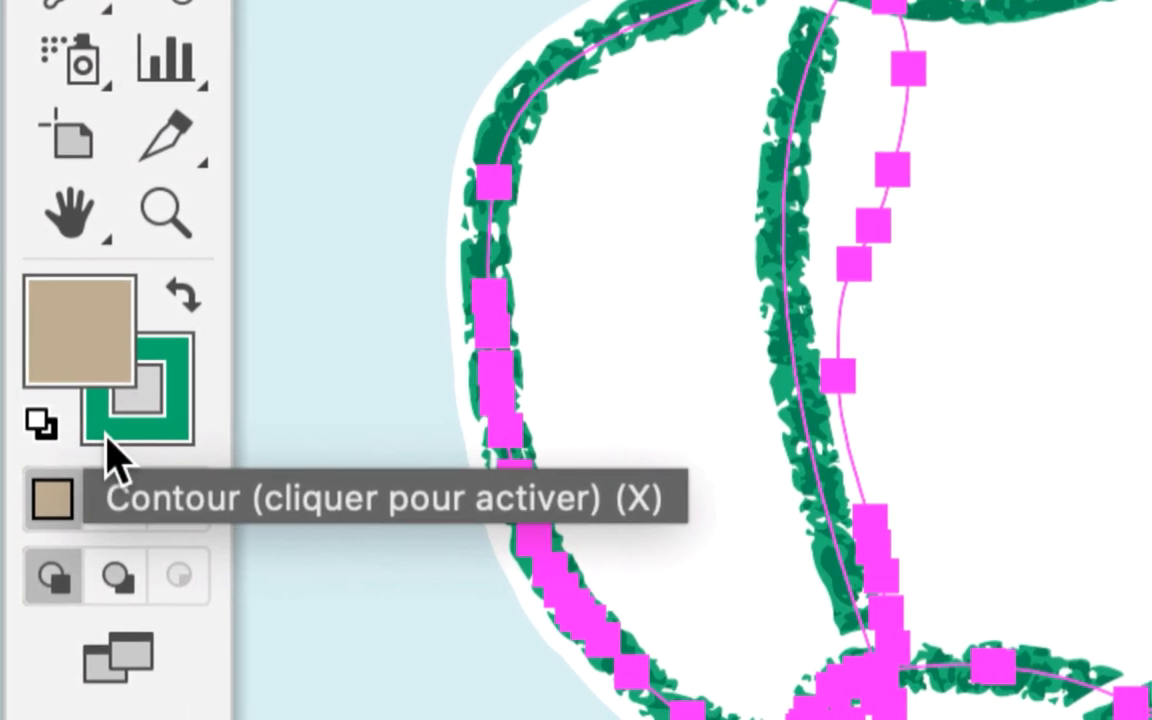
{"action": "left_click", "coordinate": [150, 462]}
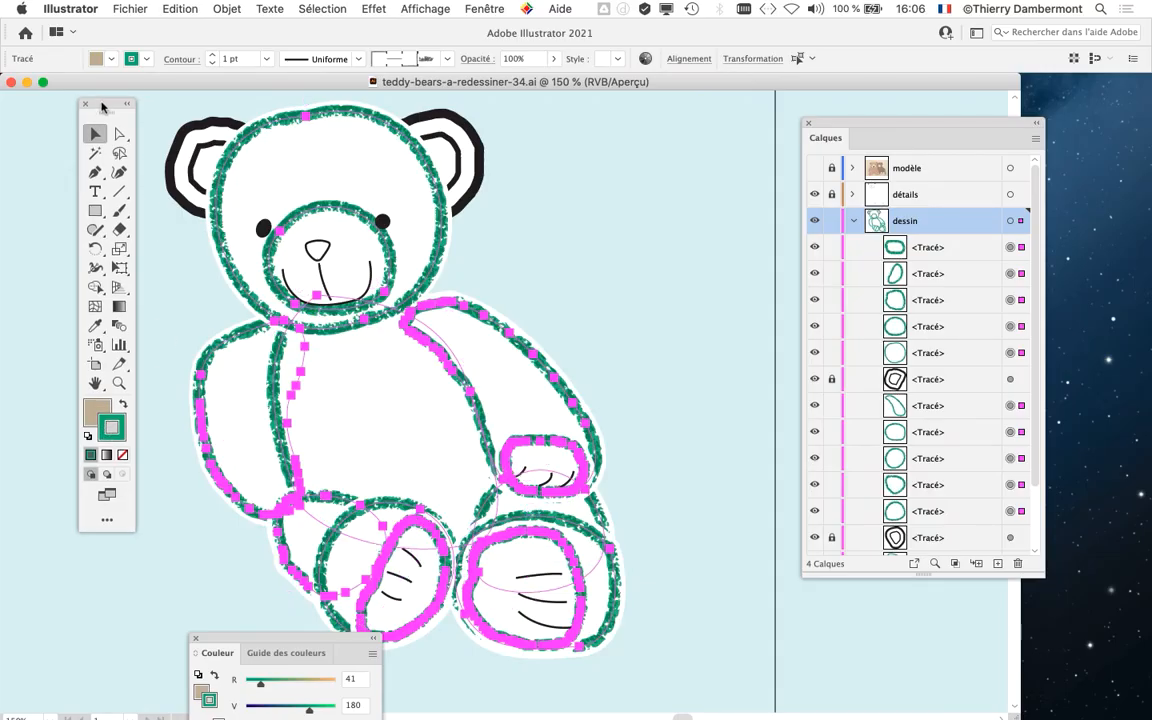
{"action": "left_click_drag", "start_coordinate": [101, 107], "coordinate": [58, 112]}
{"action": "left_click_drag", "start_coordinate": [242, 641], "coordinate": [581, 174]}
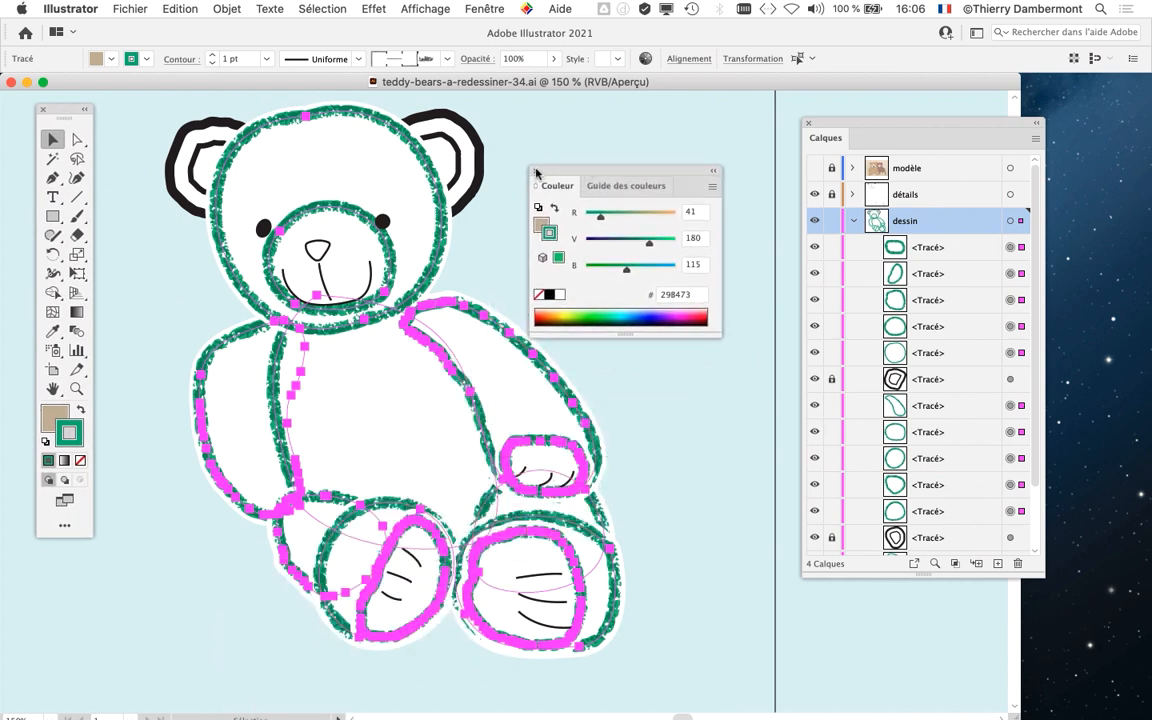
{"action": "left_click", "coordinate": [536, 172]}
Step: Open the Swatches panel and make it shorter and slightly wider to fit its swatches
{"action": "left_click", "coordinate": [484, 9]}
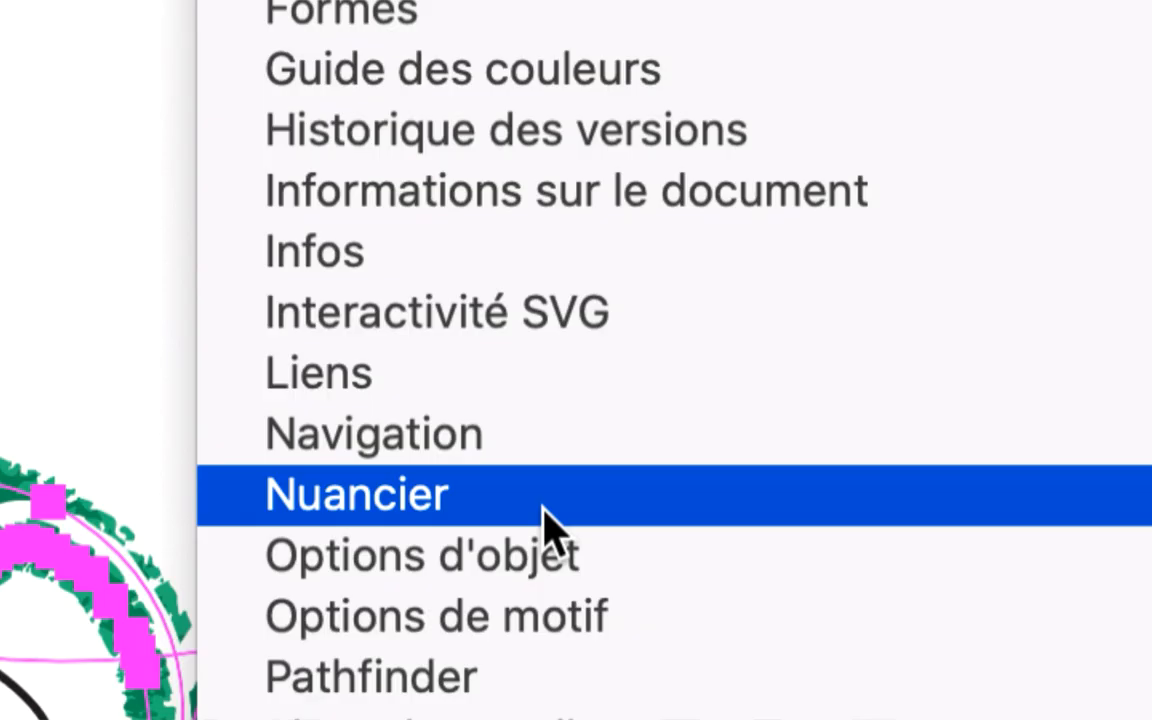
{"action": "left_click", "coordinate": [545, 515]}
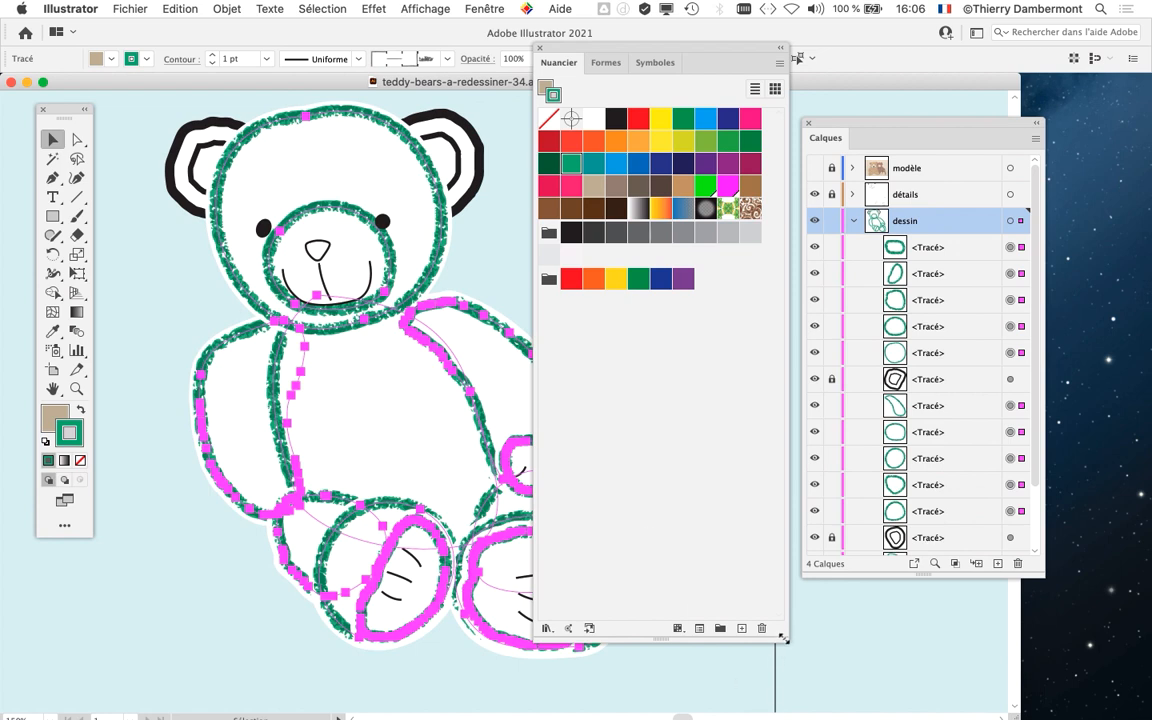
{"action": "left_click_drag", "start_coordinate": [785, 638], "coordinate": [802, 338]}
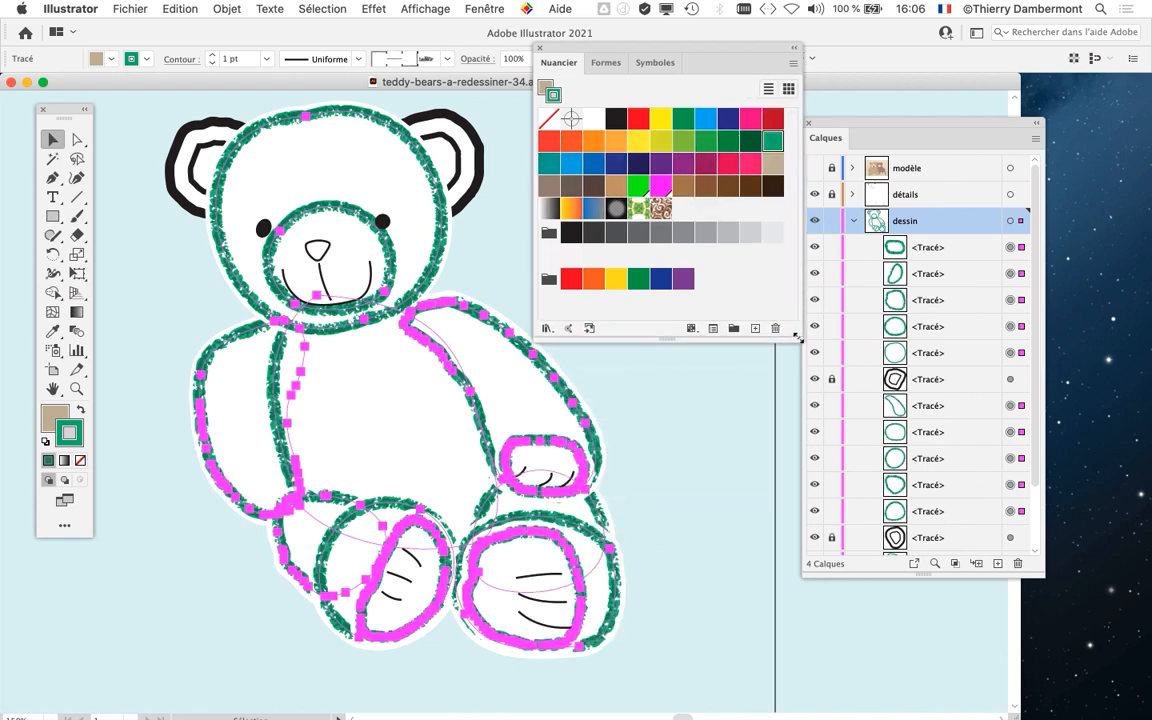
Step: Try light orange, yellow-green, dark navy and light blue strokes on the selected bear shapes, and finally apply the bright yellow swatch
{"action": "left_click", "coordinate": [615, 145]}
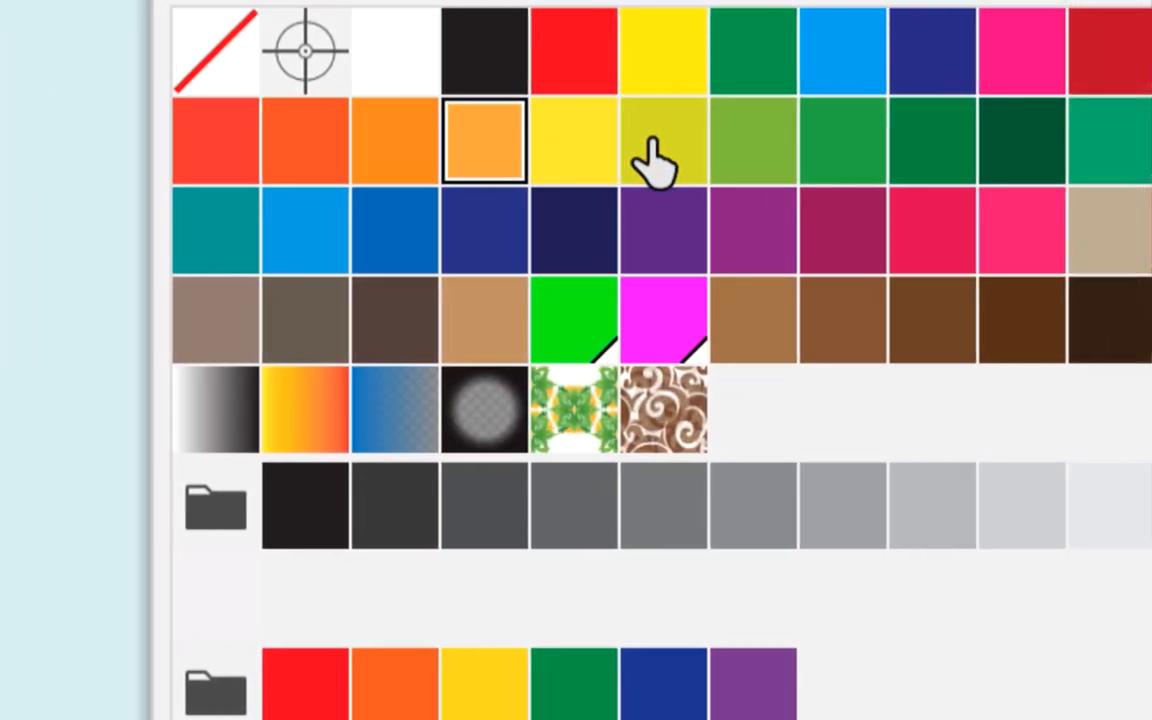
{"action": "left_click", "coordinate": [797, 145]}
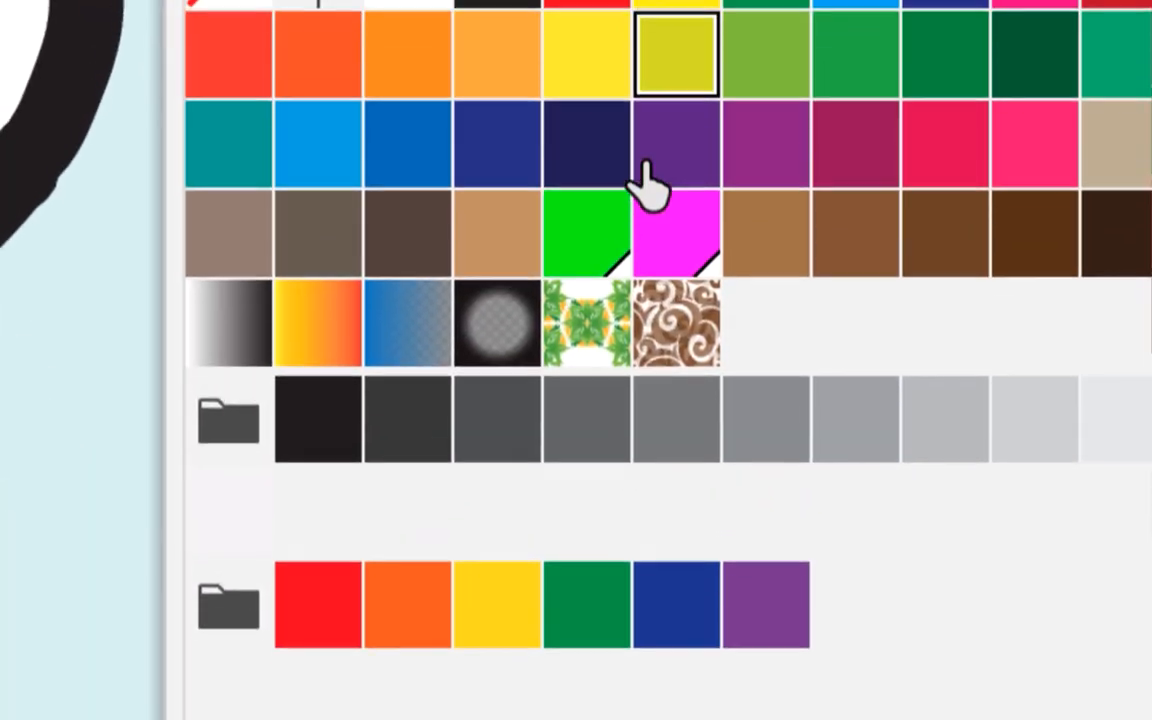
{"action": "left_click", "coordinate": [600, 160]}
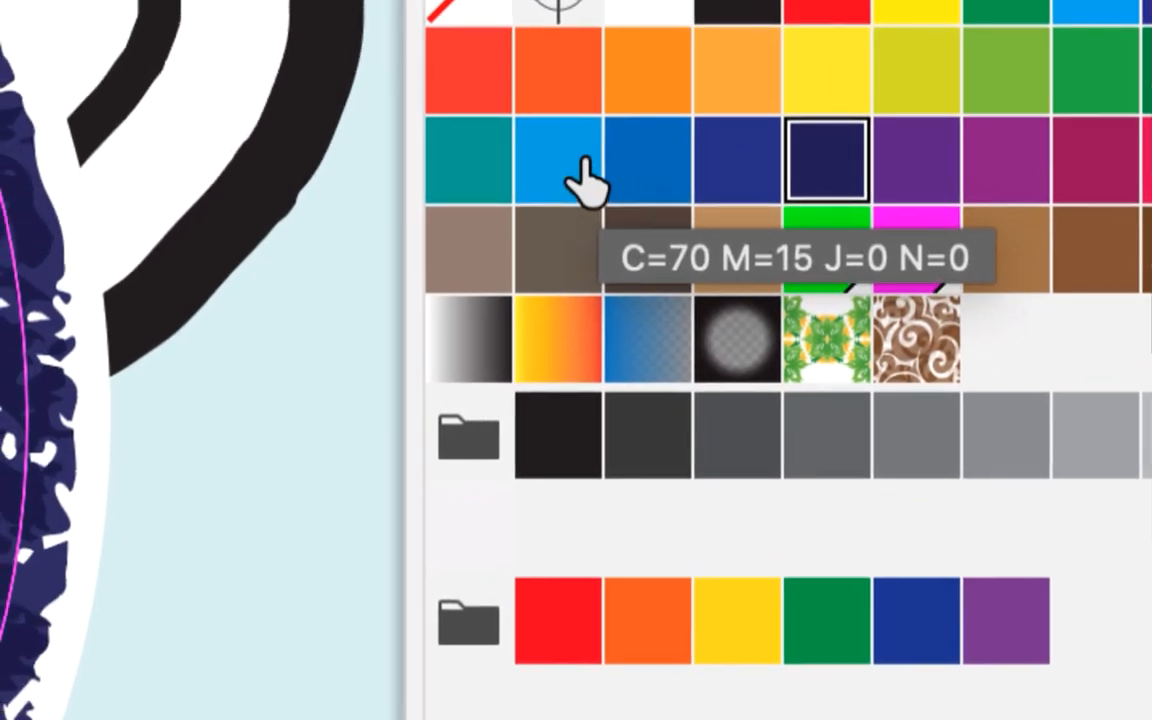
{"action": "left_click", "coordinate": [585, 180]}
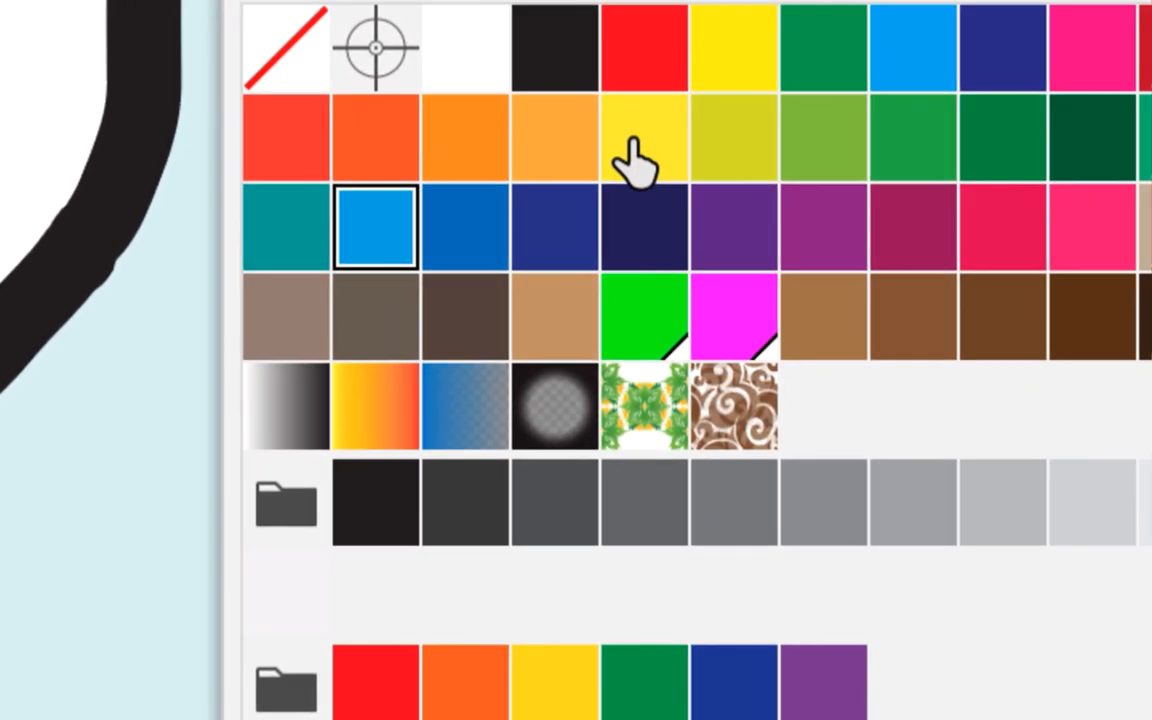
{"action": "left_click", "coordinate": [640, 136]}
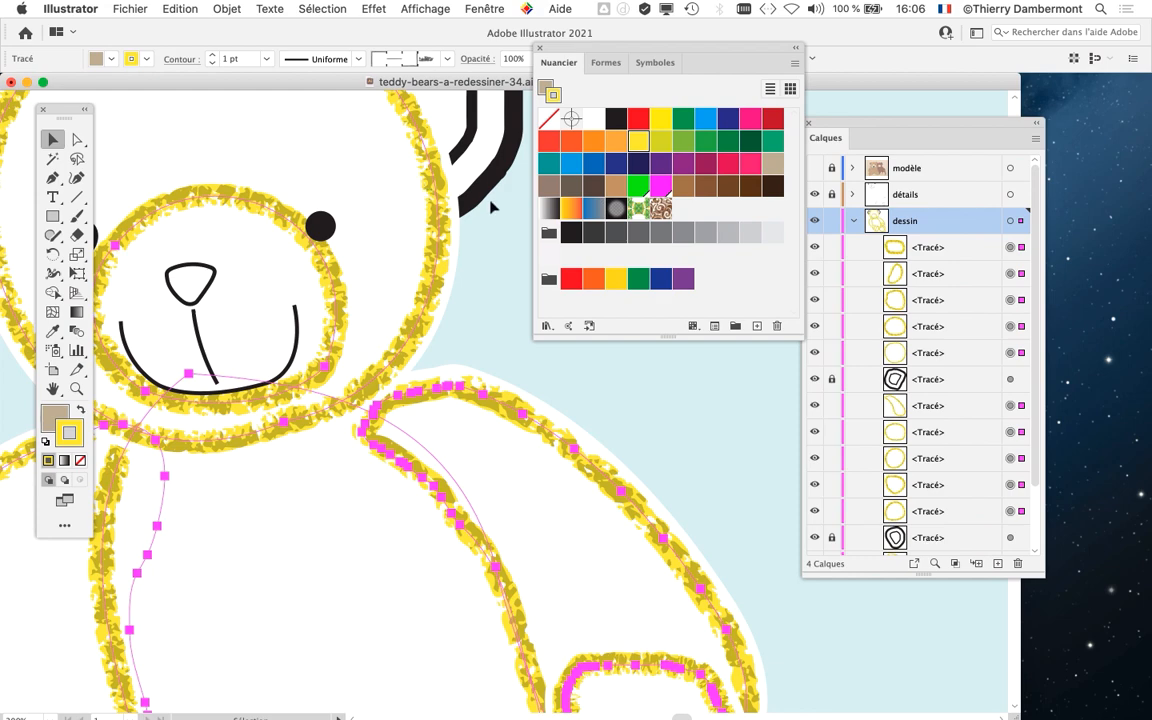
Step: Move the Layers and Swatches panels clear of the bear and deselect all its shapes
{"action": "scroll", "coordinate": [490, 207], "scroll_direction": "down", "scroll_amount": 3}
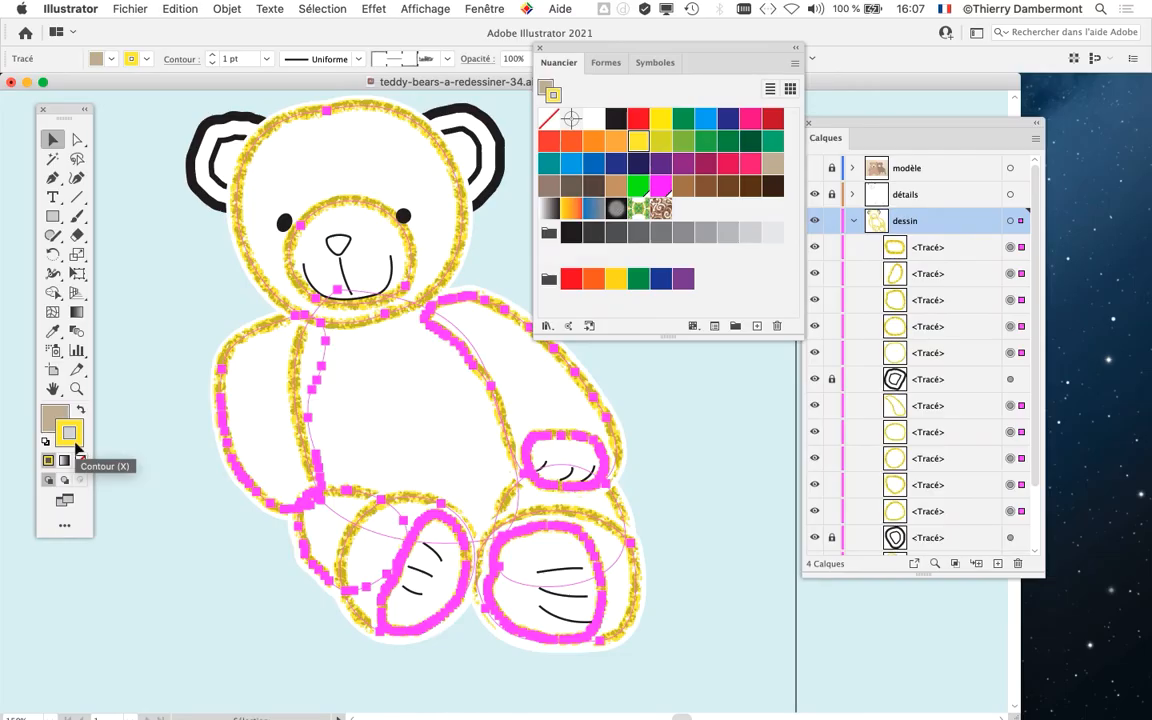
{"action": "scroll", "coordinate": [560, 365], "scroll_direction": "right", "scroll_amount": 5}
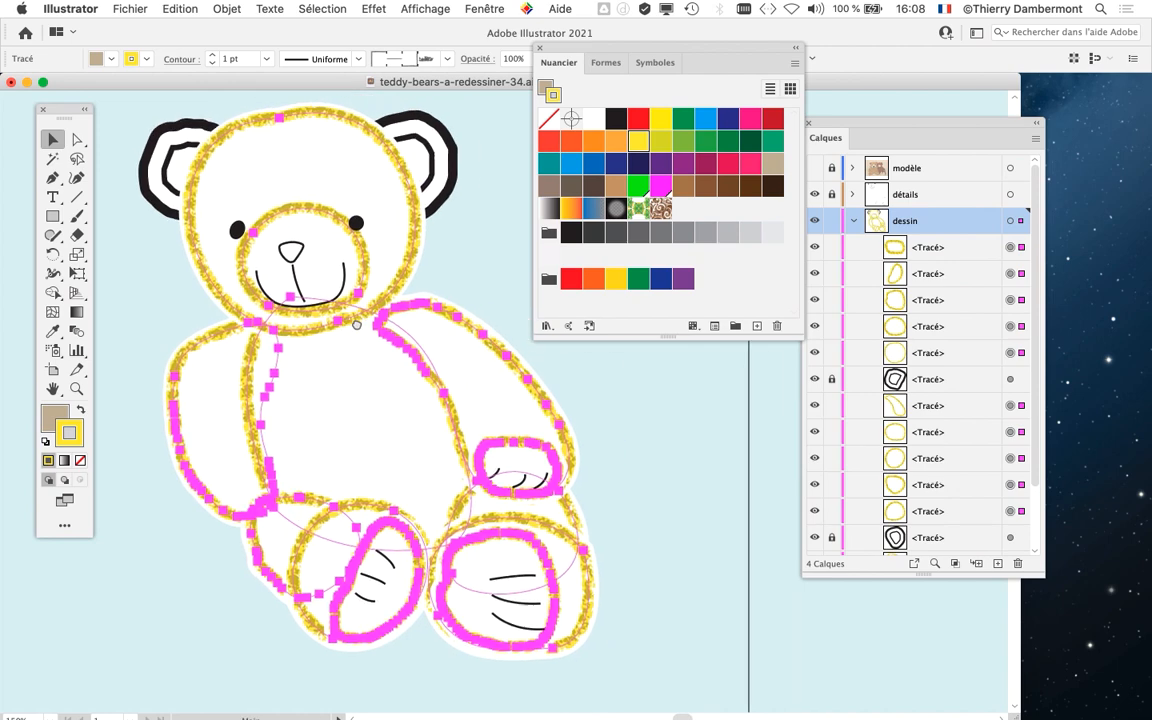
{"action": "left_click_drag", "start_coordinate": [847, 128], "coordinate": [1007, 168]}
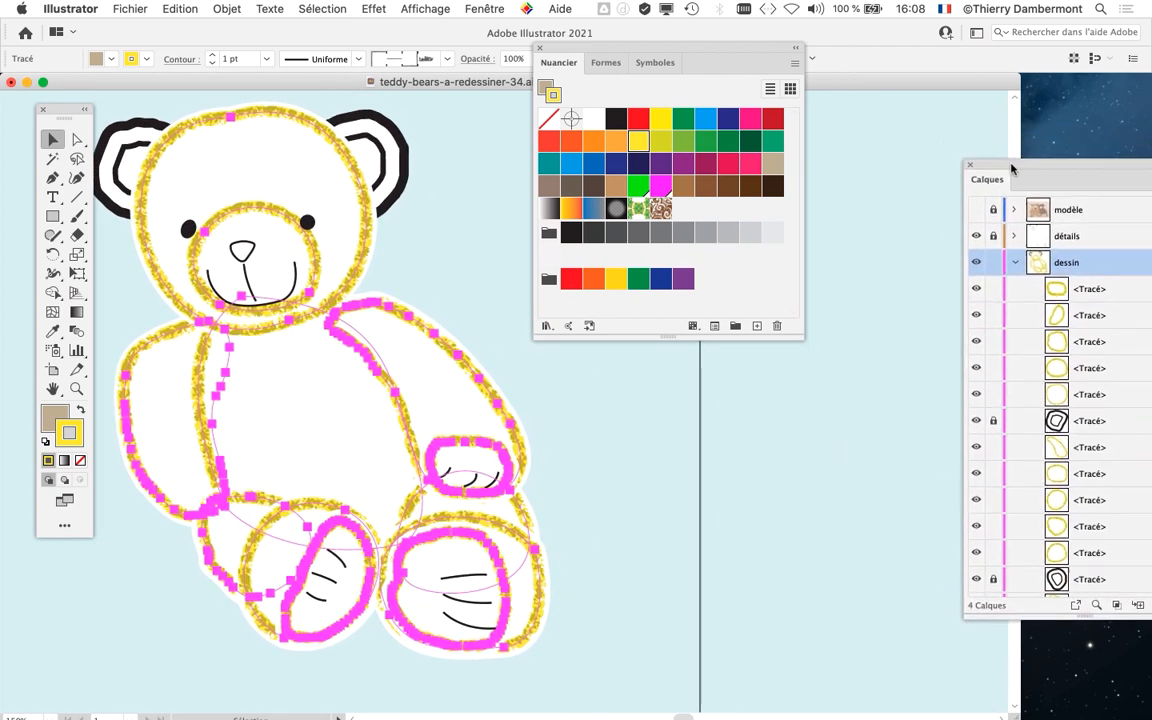
{"action": "left_click_drag", "start_coordinate": [624, 50], "coordinate": [731, 348]}
{"action": "left_click_drag", "start_coordinate": [811, 407], "coordinate": [786, 598]}
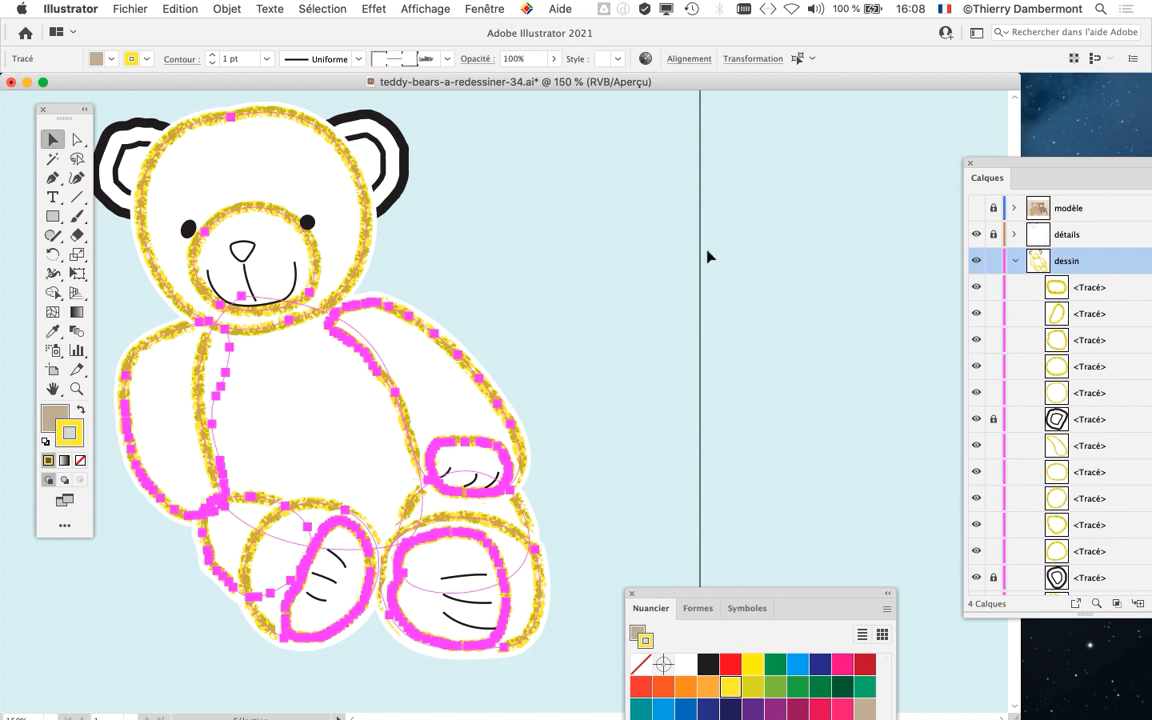
{"action": "scroll", "coordinate": [503, 329], "scroll_direction": "down", "scroll_amount": 1}
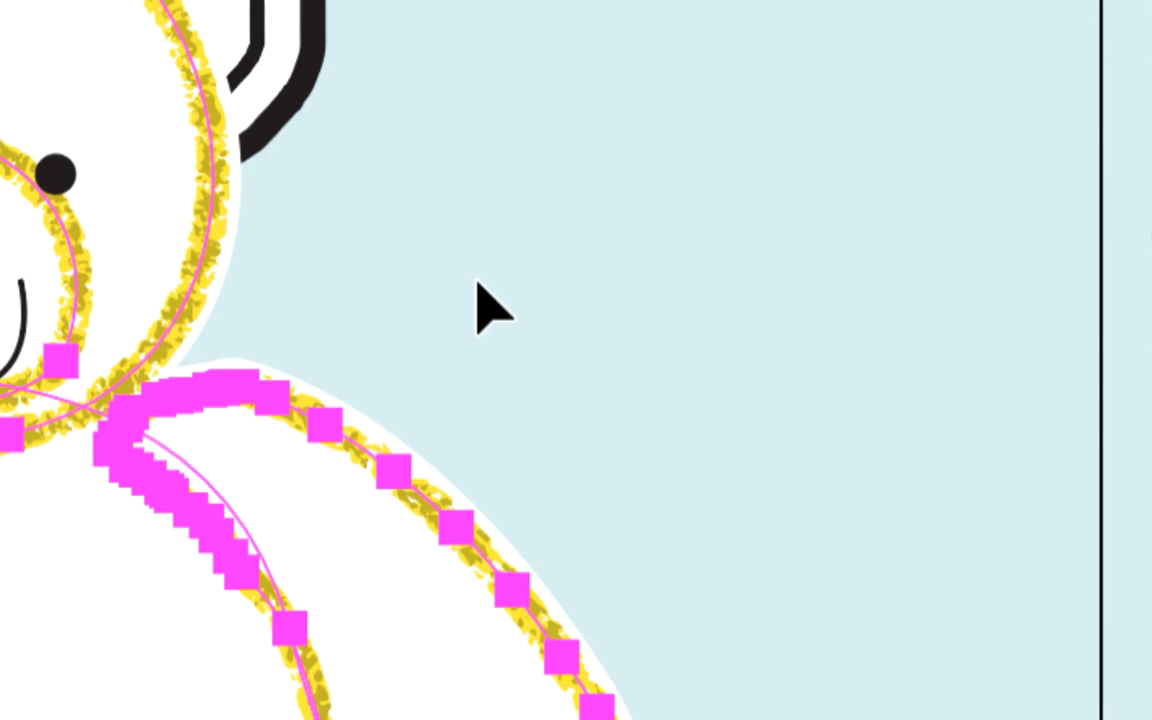
{"action": "left_click", "coordinate": [477, 283]}
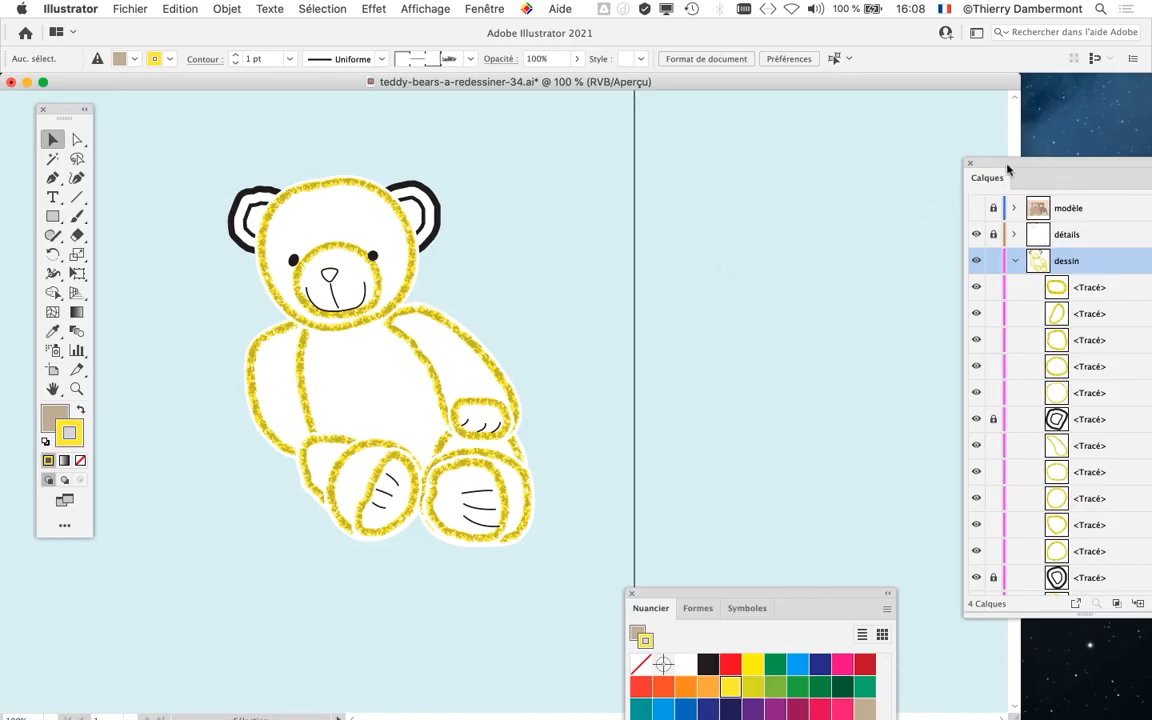
Step: Bring the Layers panel beside the bear and hide the "fond coloré" layer, toggling it to compare the drawing with and without its background
{"action": "left_click_drag", "start_coordinate": [1008, 170], "coordinate": [679, 10]}
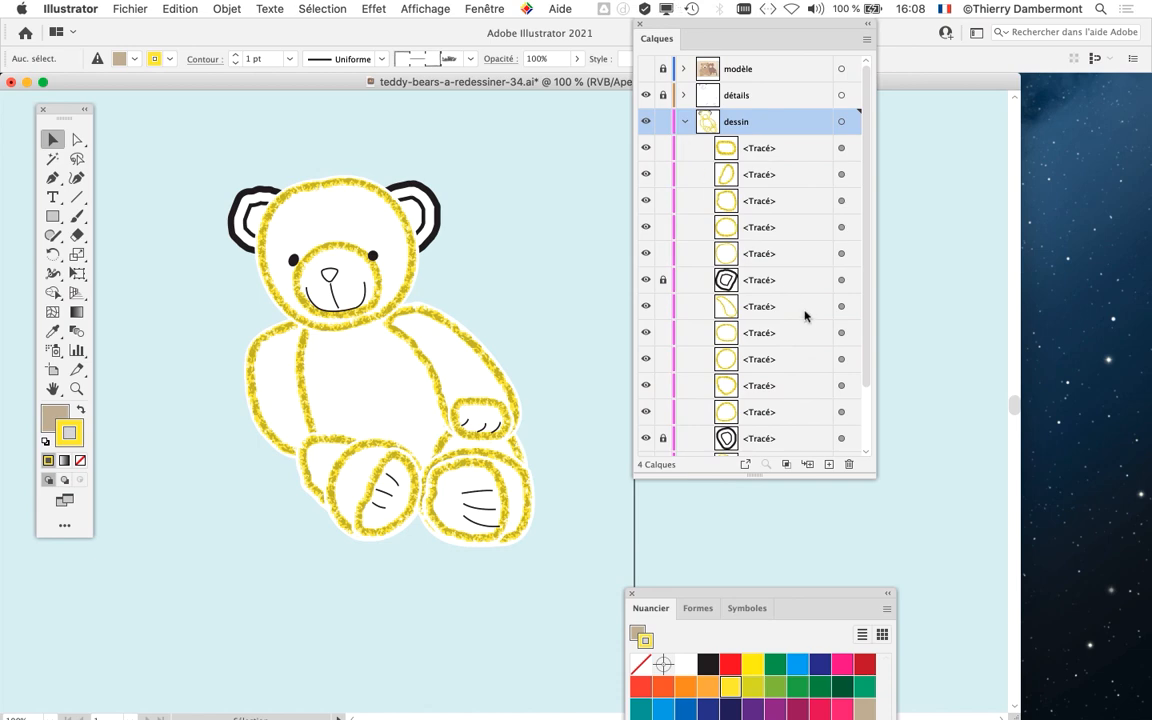
{"action": "scroll", "coordinate": [805, 316], "scroll_direction": "down", "scroll_amount": 5}
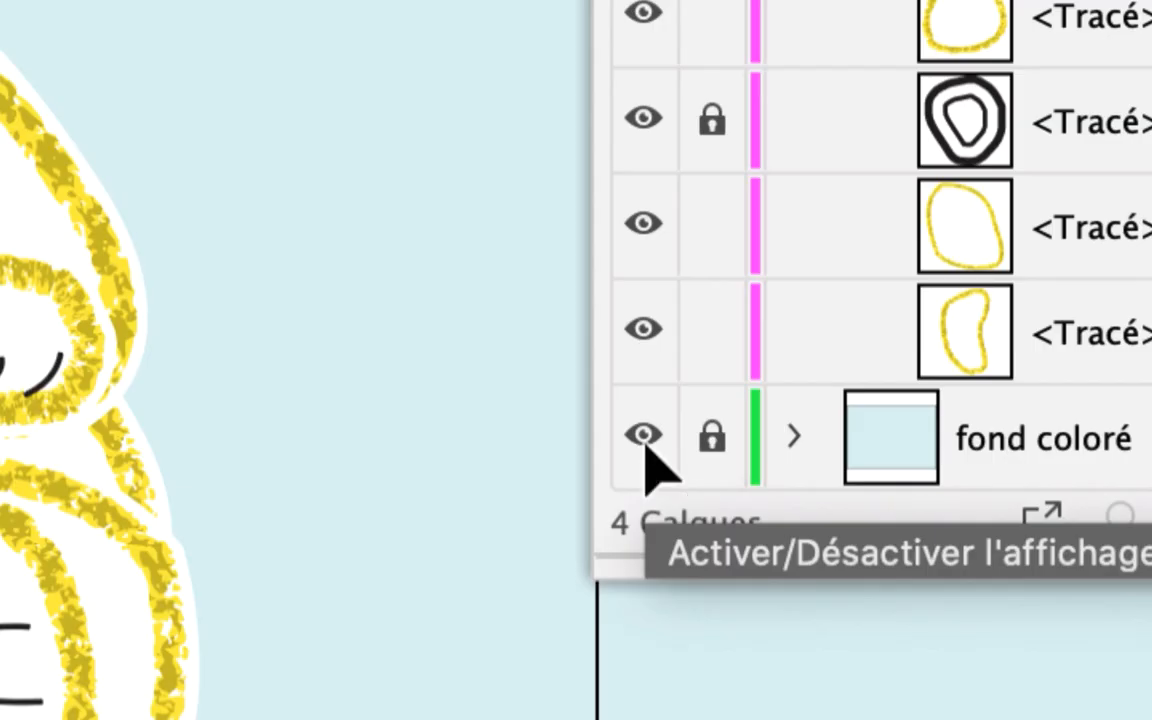
{"action": "left_click", "coordinate": [645, 443]}
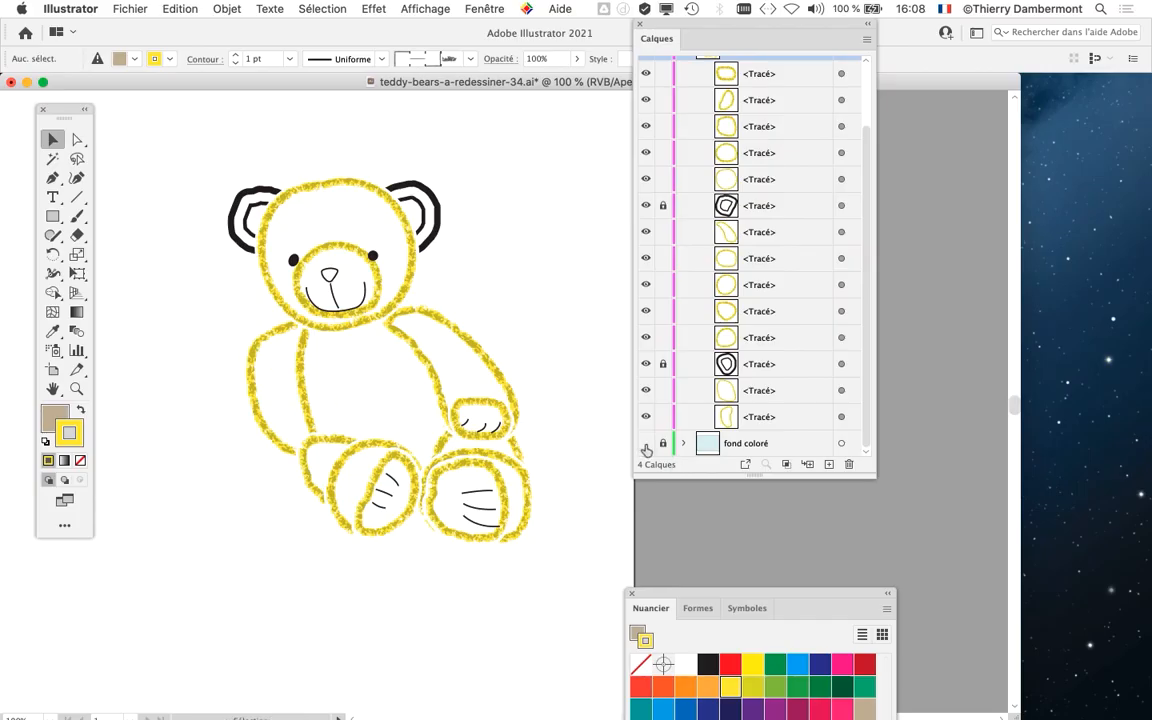
{"action": "left_click", "coordinate": [646, 448]}
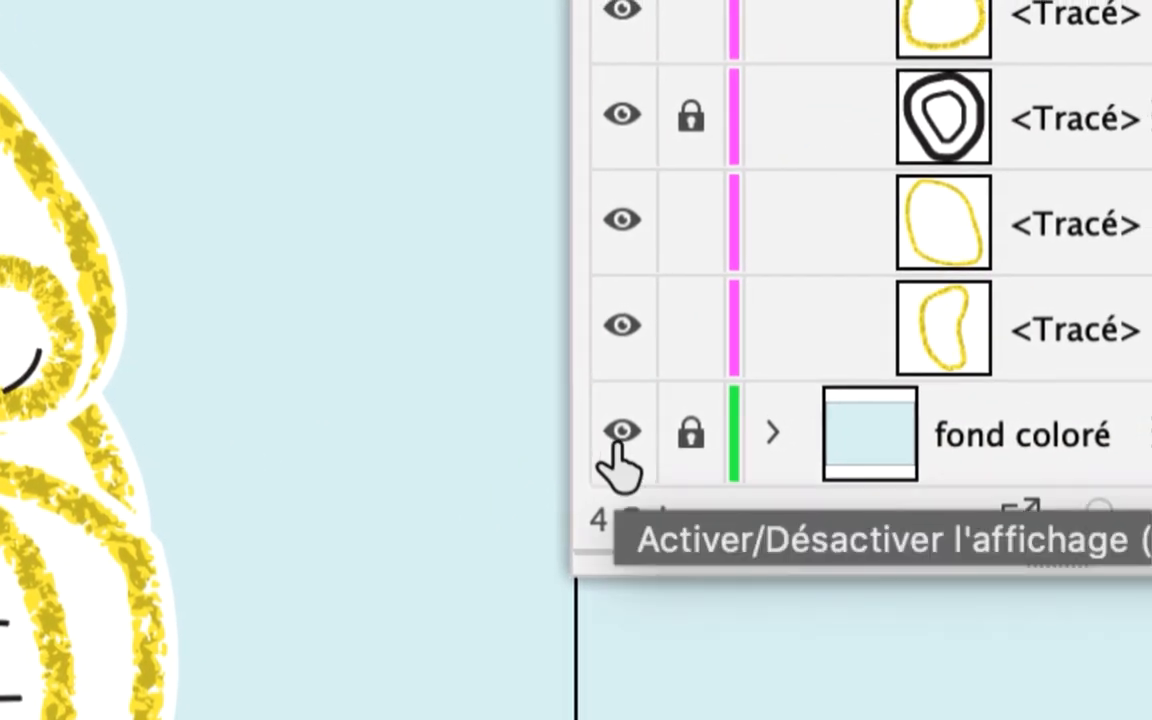
{"action": "left_click", "coordinate": [620, 440]}
{"action": "left_click", "coordinate": [620, 440]}
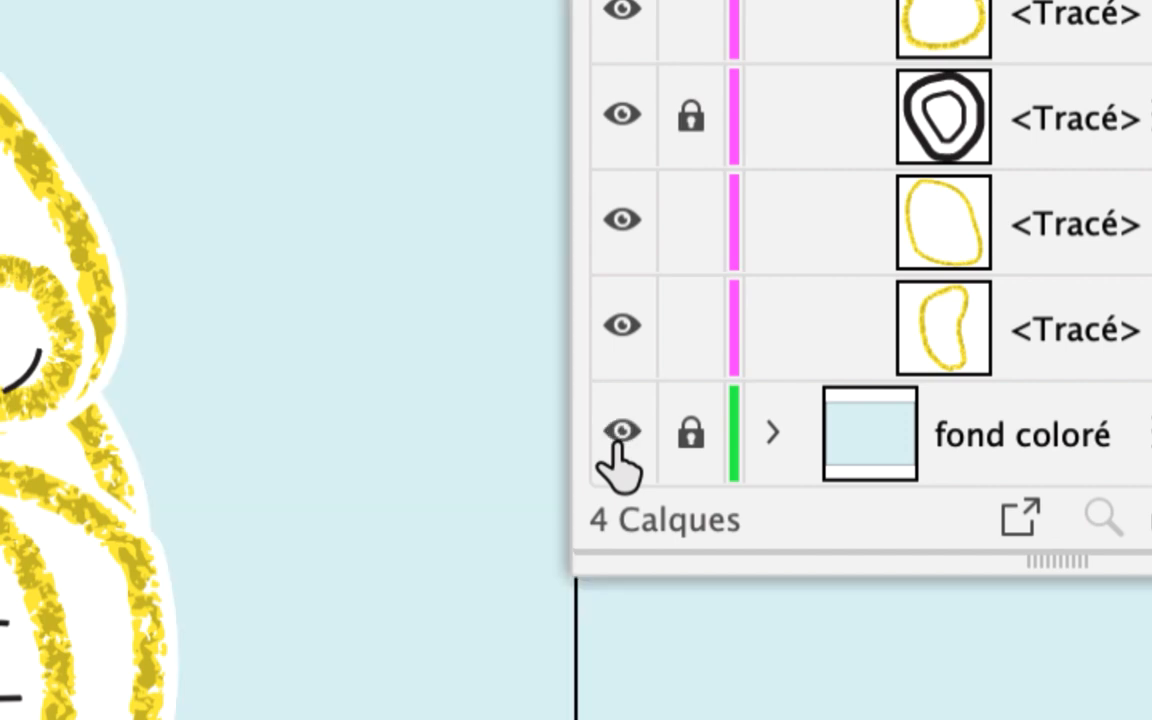
{"action": "left_click", "coordinate": [620, 440]}
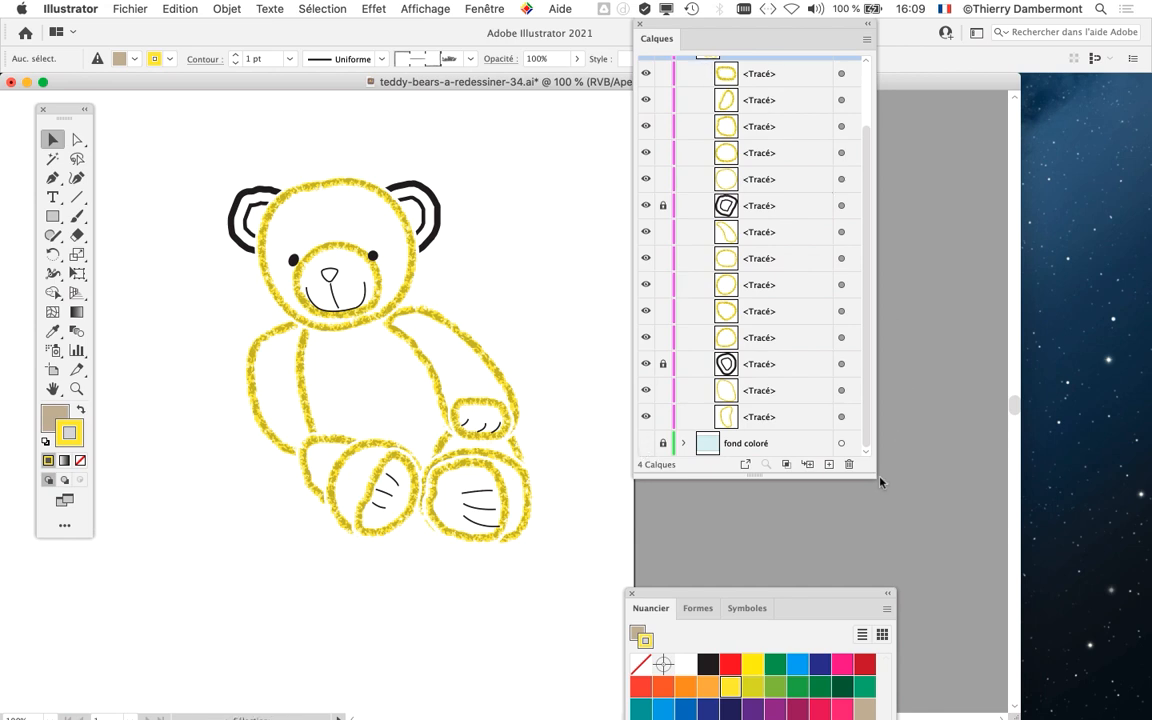
Step: Move the Layers panel below the bear drawing and show the Brushes panel
{"action": "left_click_drag", "start_coordinate": [873, 477], "coordinate": [876, 520]}
{"action": "left_click_drag", "start_coordinate": [668, 28], "coordinate": [77, 577]}
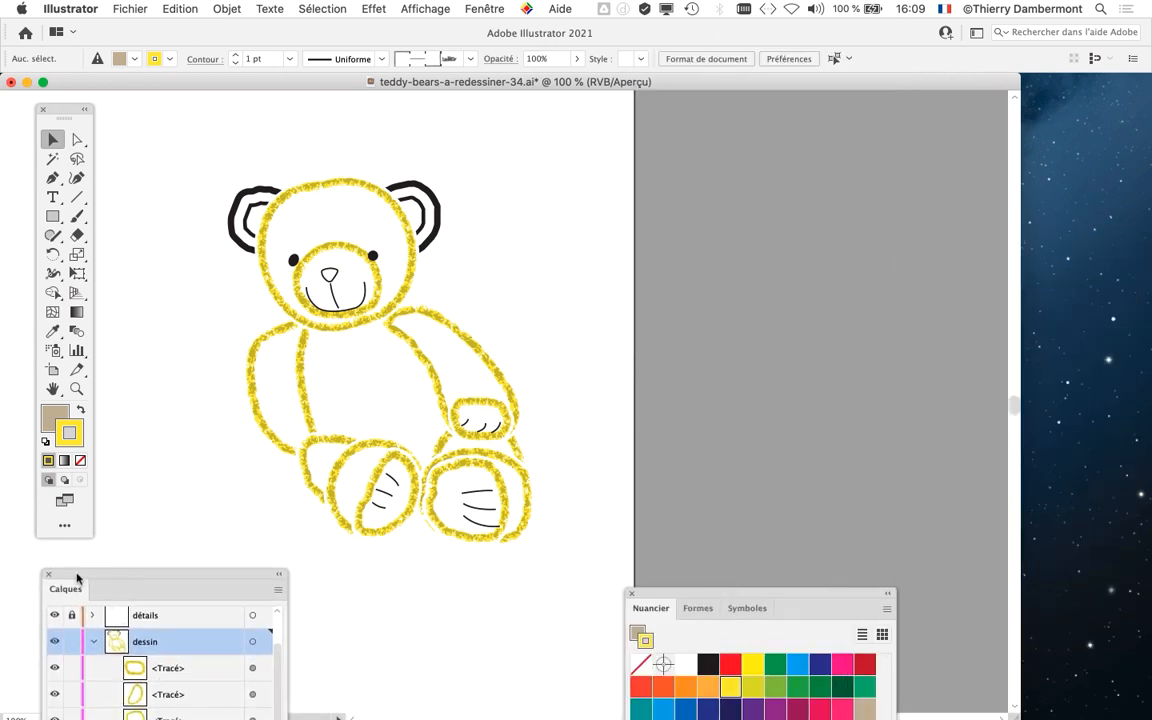
{"action": "left_click", "coordinate": [469, 6]}
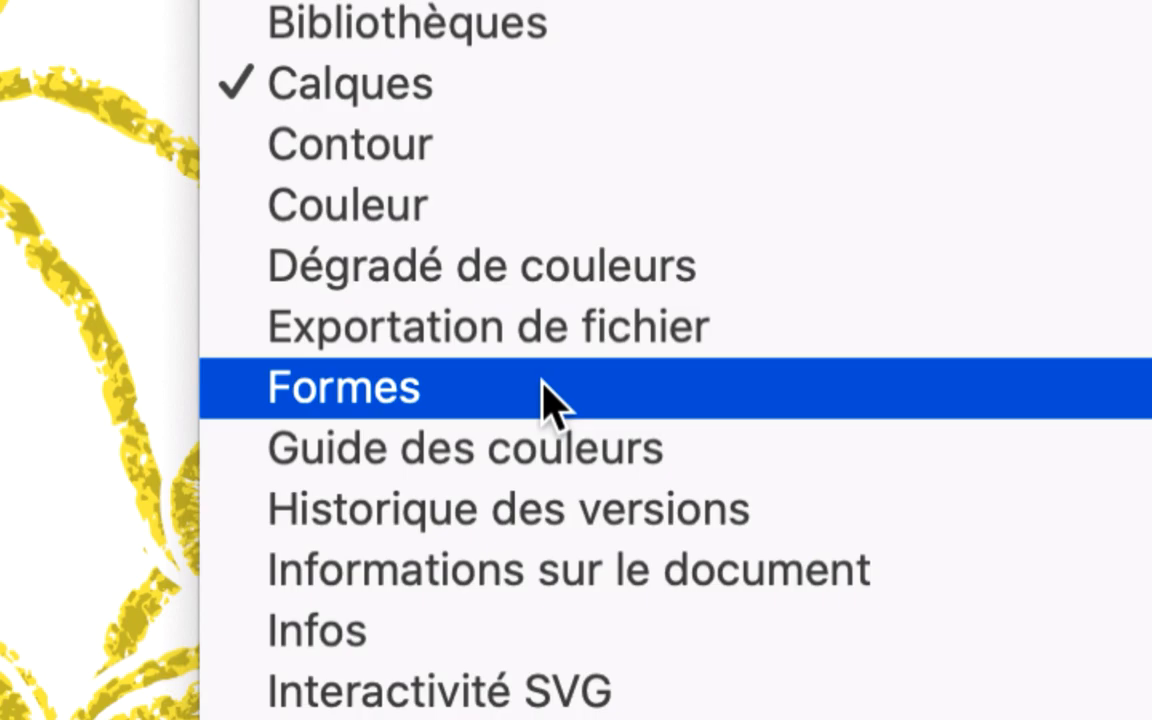
{"action": "left_click", "coordinate": [543, 386]}
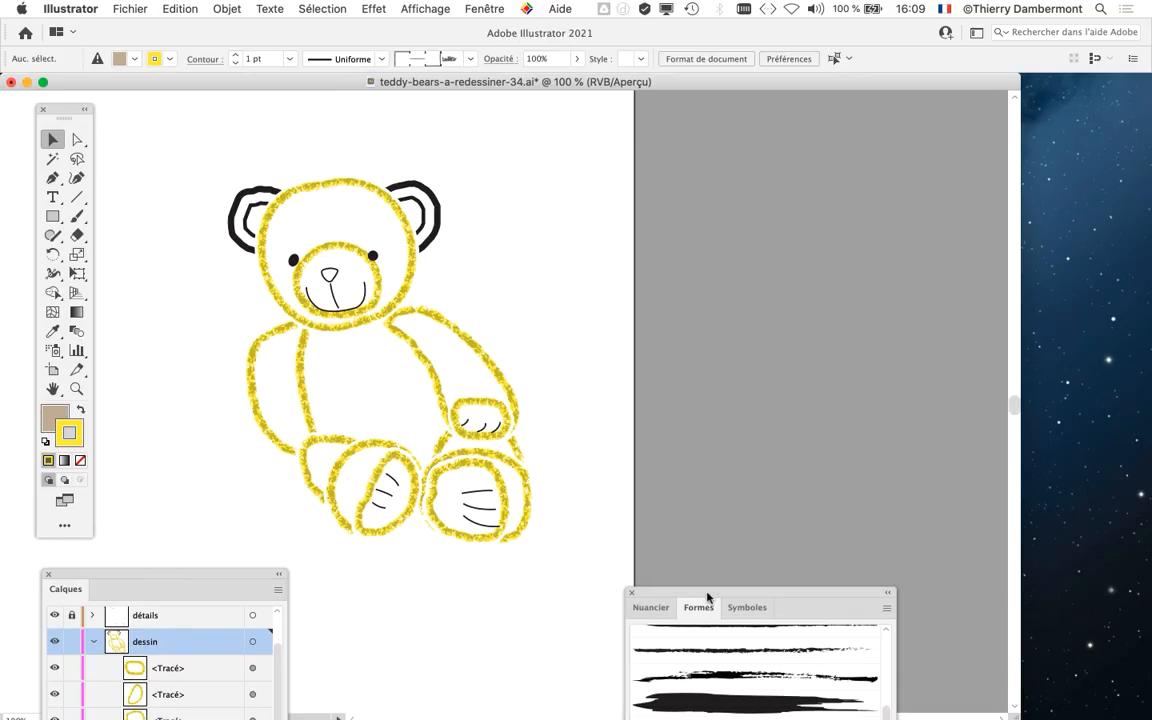
Step: Place the Brushes panel beside the bear, make it taller, and browse its brush list from the beginning
{"action": "left_click_drag", "start_coordinate": [709, 611], "coordinate": [744, 43]}
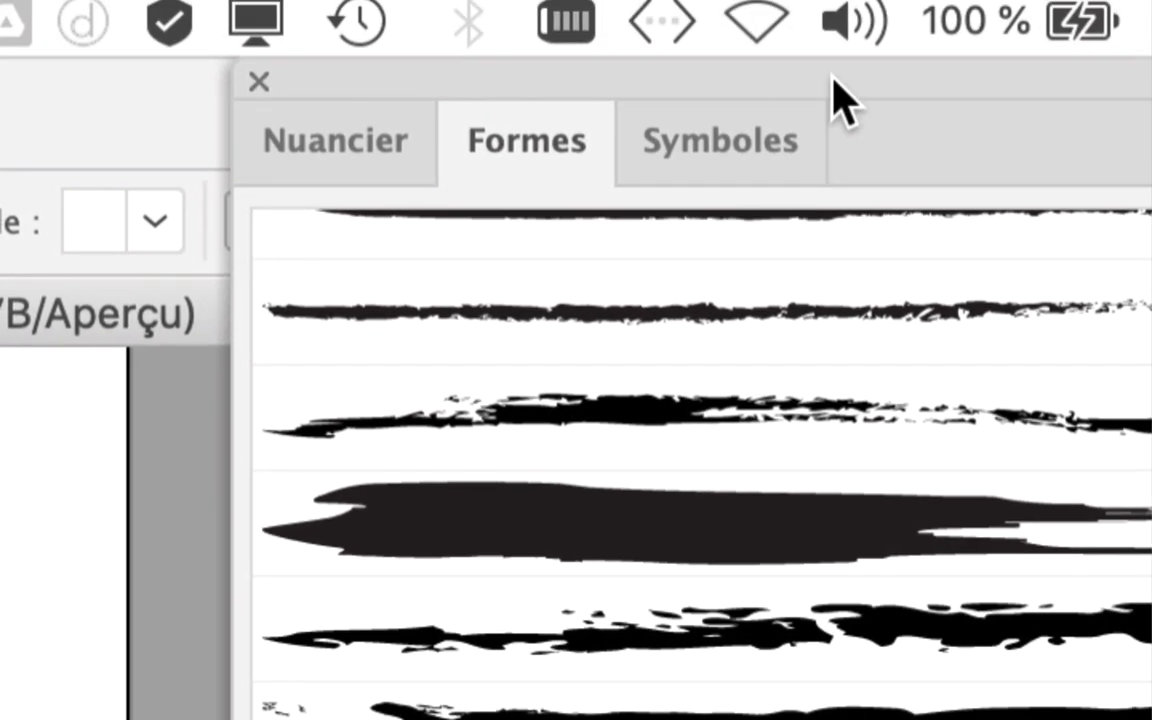
{"action": "left_click_drag", "start_coordinate": [831, 77], "coordinate": [812, 98]}
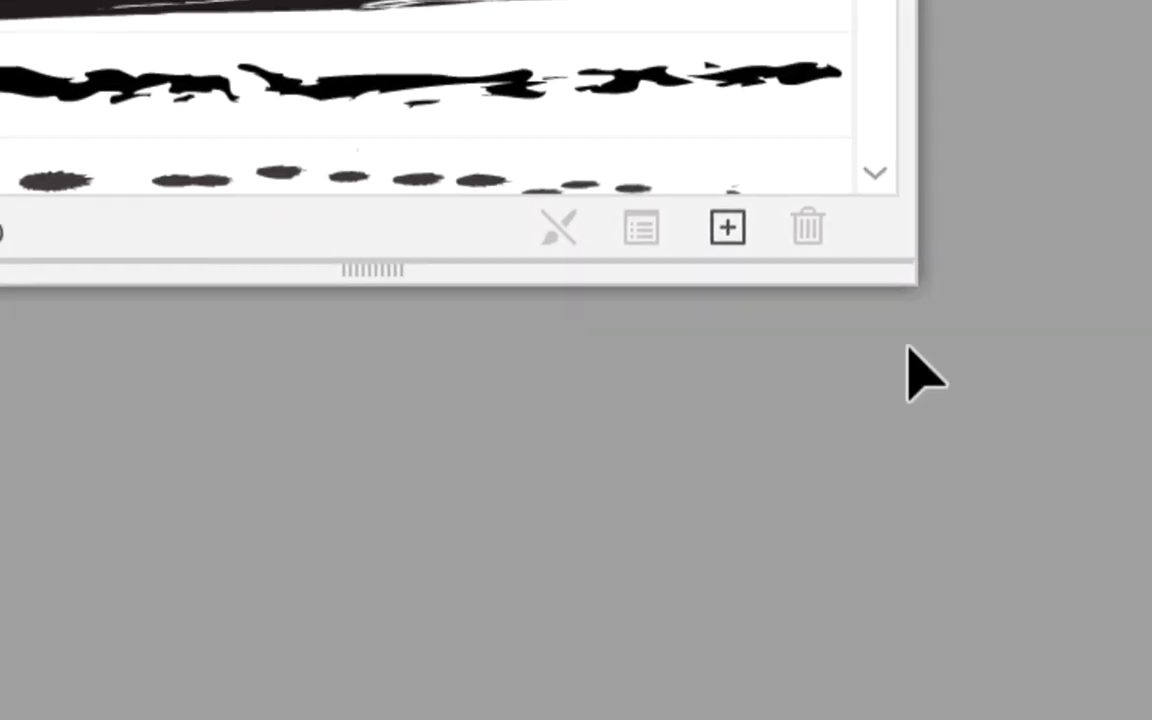
{"action": "mouse_move", "coordinate": [907, 343]}
{"action": "left_mouse_down"}
{"action": "mouse_move", "coordinate": [887, 399]}
{"action": "mouse_move", "coordinate": [877, 560]}
{"action": "left_mouse_up"}
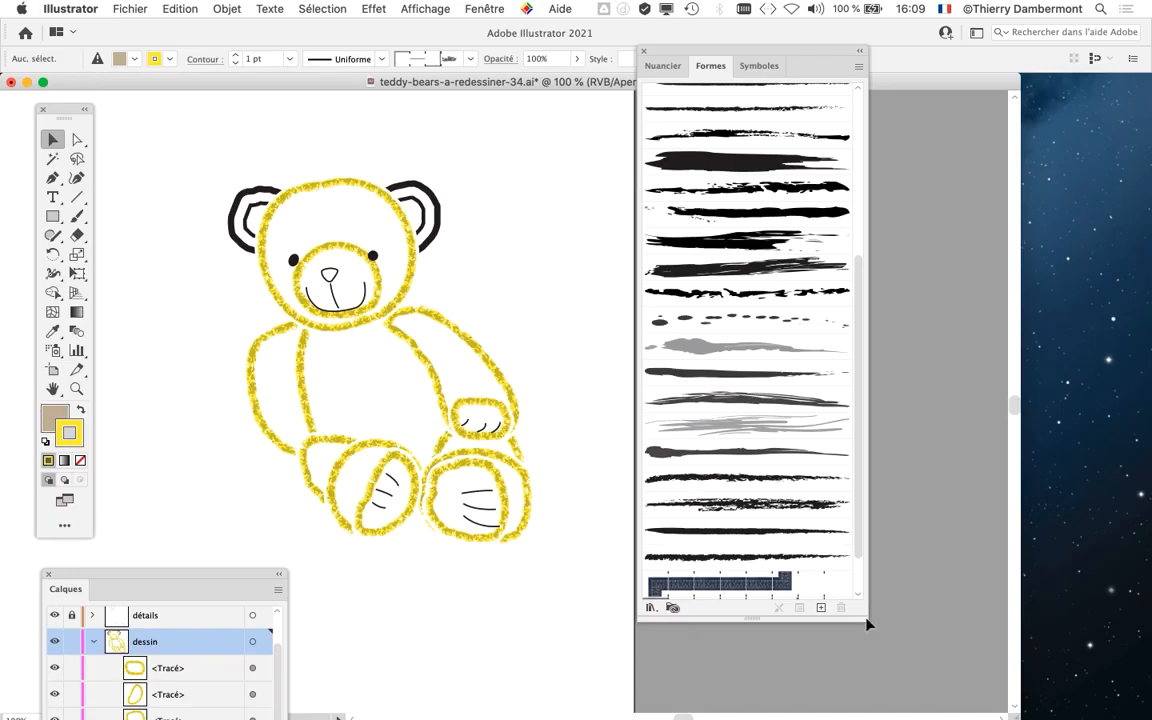
{"action": "left_click_drag", "start_coordinate": [865, 620], "coordinate": [859, 703]}
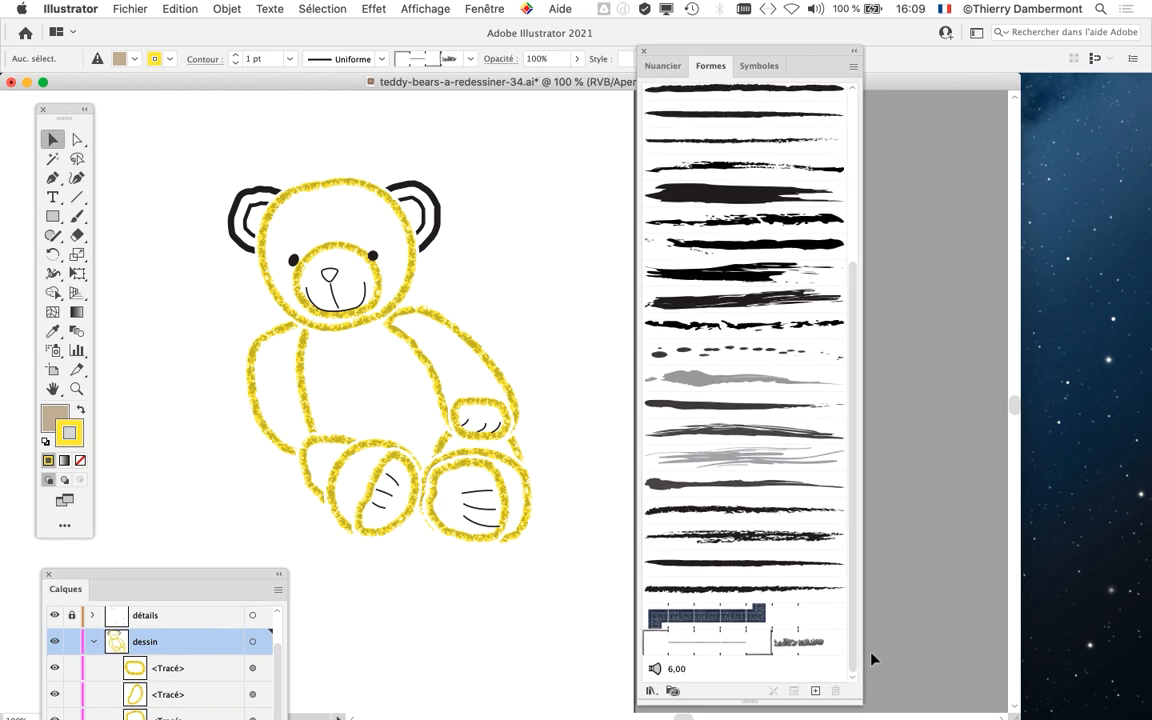
{"action": "mouse_move", "coordinate": [856, 540]}
{"action": "left_mouse_down"}
{"action": "mouse_move", "coordinate": [854, 237]}
{"action": "mouse_move", "coordinate": [862, 676]}
{"action": "mouse_move", "coordinate": [874, 129]}
{"action": "mouse_move", "coordinate": [879, 545]}
{"action": "mouse_move", "coordinate": [869, 244]}
{"action": "mouse_move", "coordinate": [853, 231]}
{"action": "mouse_move", "coordinate": [856, 463]}
{"action": "mouse_move", "coordinate": [856, 180]}
{"action": "mouse_move", "coordinate": [831, 21]}
{"action": "left_mouse_up"}
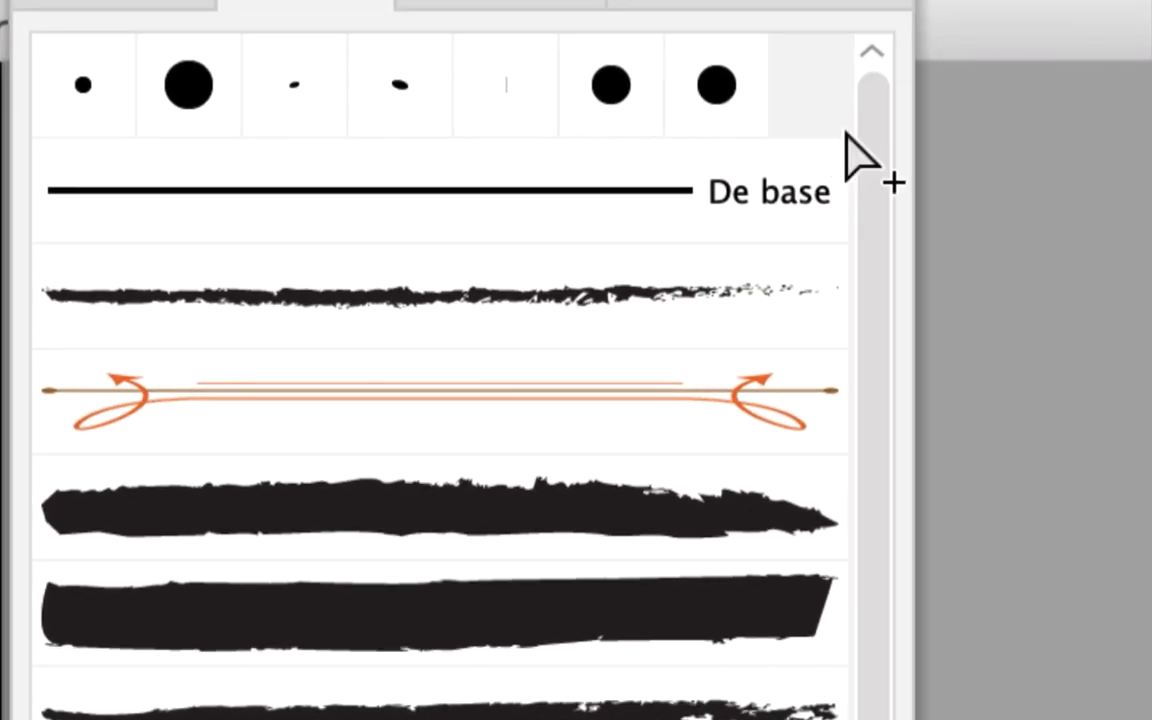
{"action": "mouse_move", "coordinate": [851, 116]}
{"action": "left_mouse_down"}
{"action": "mouse_move", "coordinate": [851, 408]}
{"action": "mouse_move", "coordinate": [850, 215]}
{"action": "mouse_move", "coordinate": [848, 229]}
{"action": "left_mouse_up"}
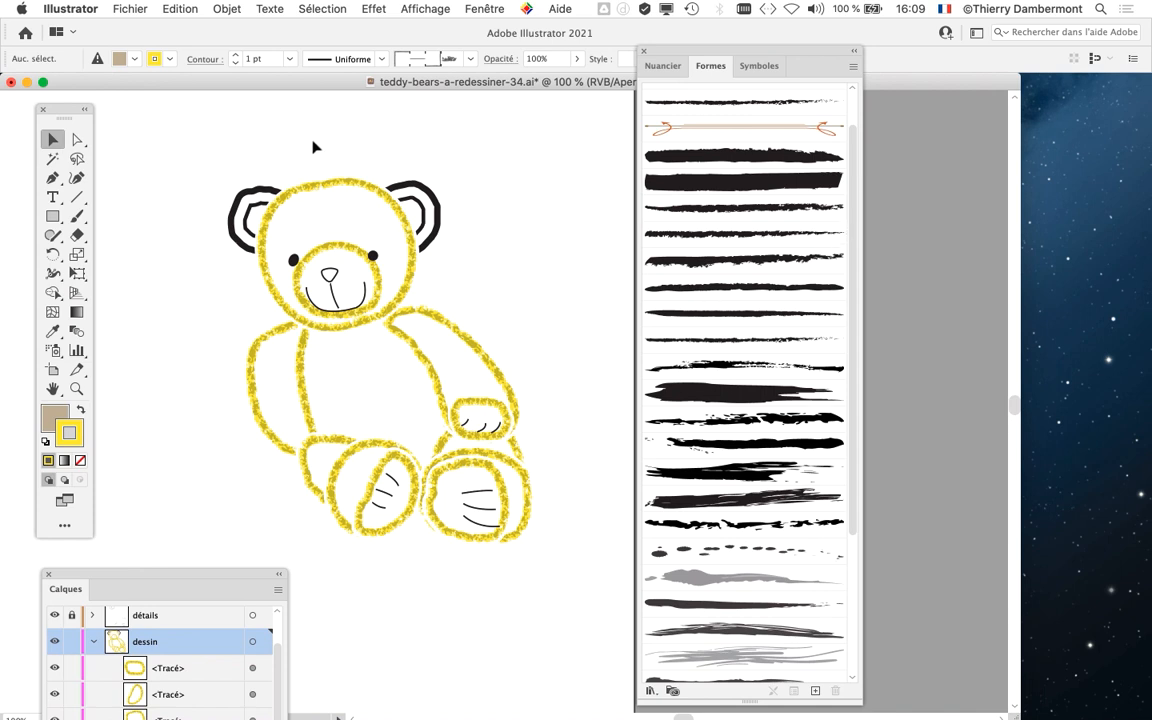
Step: Select all the bear's shapes and make the Brushes panel shorter and wider, showing the end of its brush list
{"action": "key", "text": "super+a"}
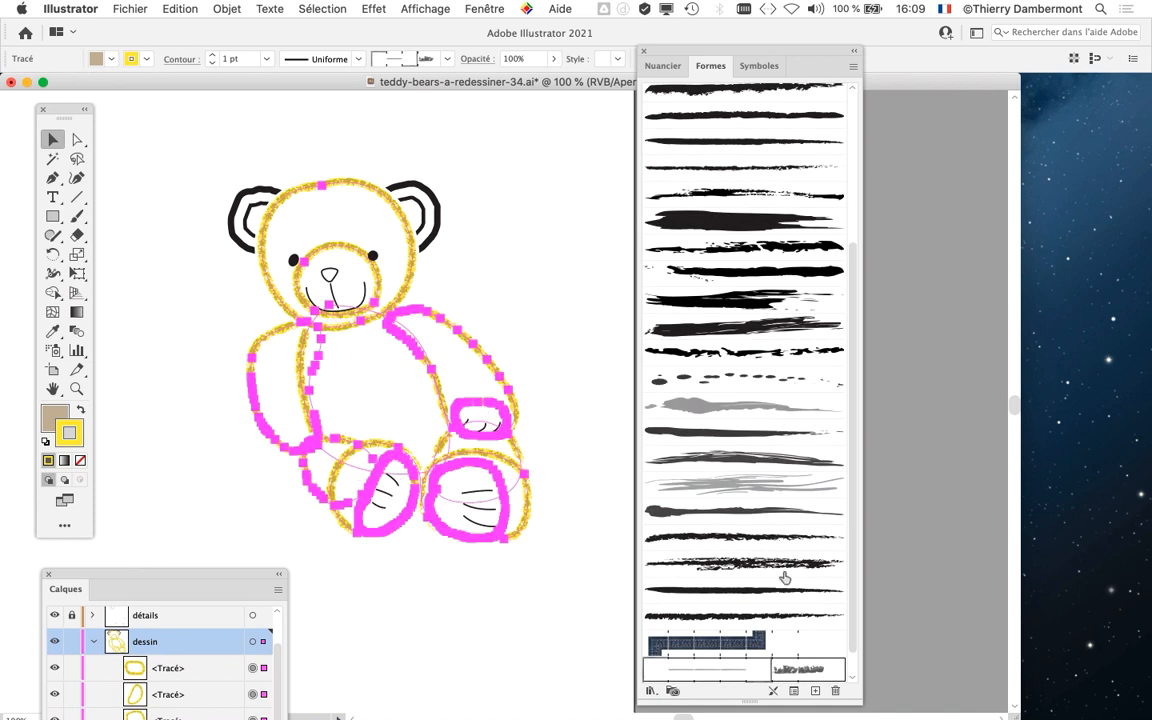
{"action": "scroll", "coordinate": [851, 640], "scroll_direction": "down", "scroll_amount": 1}
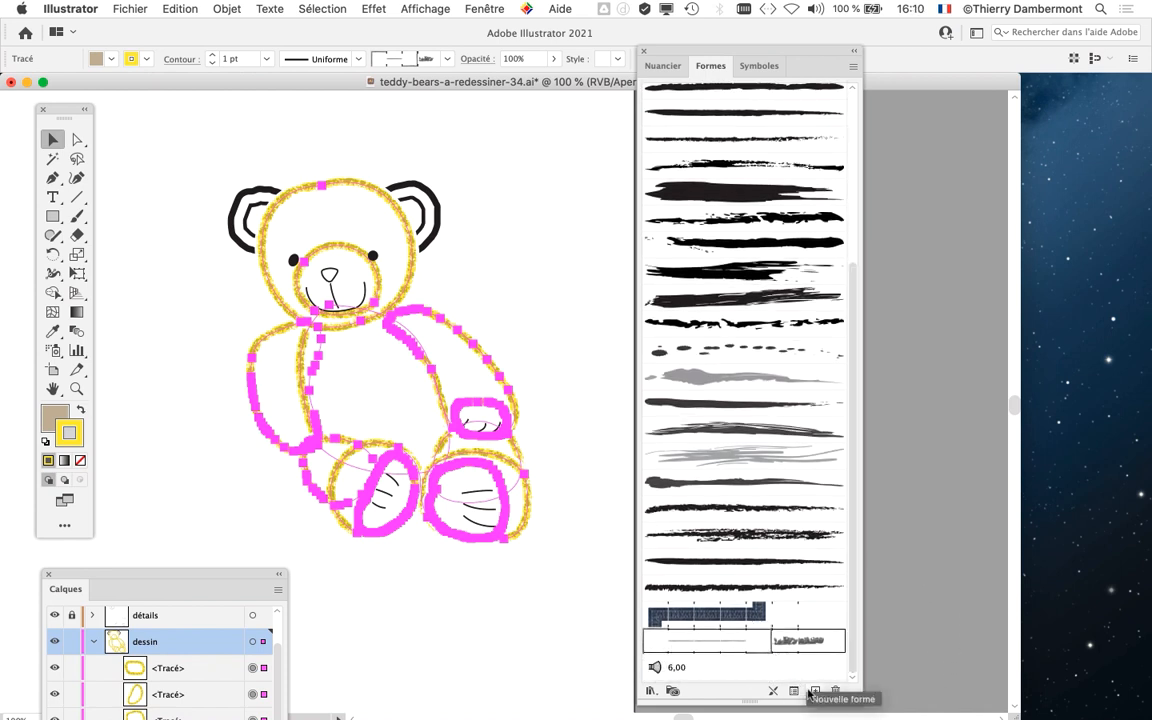
{"action": "left_click_drag", "start_coordinate": [857, 703], "coordinate": [899, 481]}
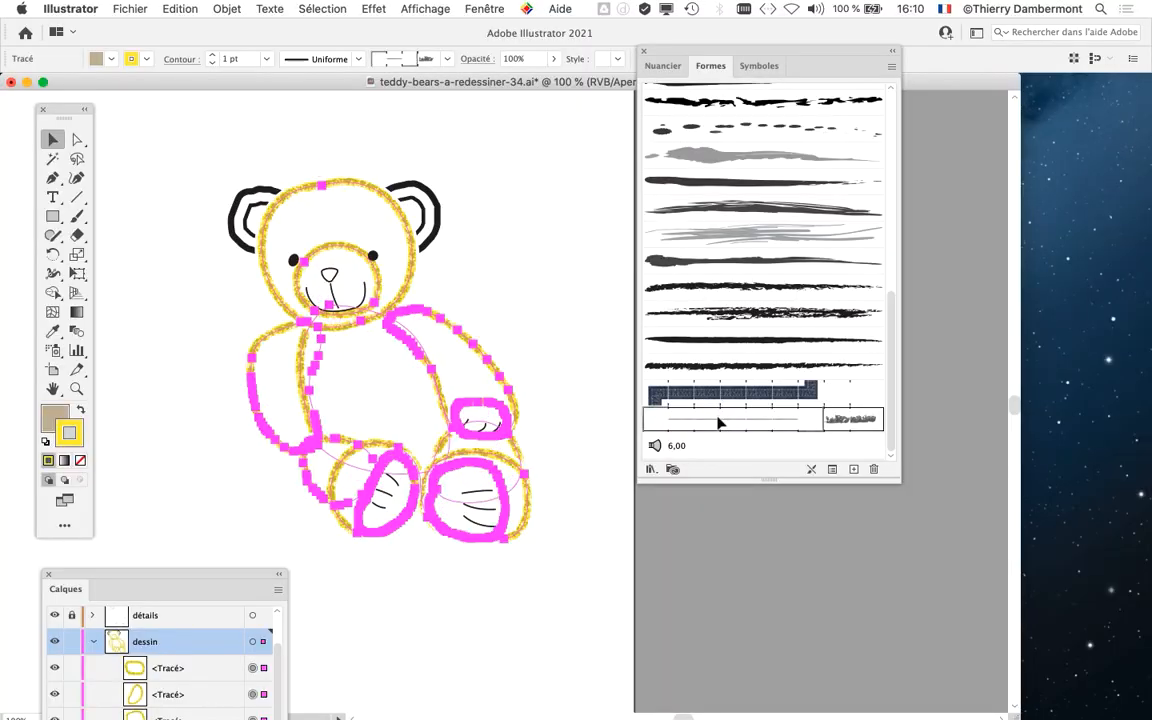
Step: Deselect the bear's shapes and move the Brushes panel farther away from the drawing
{"action": "scroll", "coordinate": [347, 316], "scroll_direction": "right", "scroll_amount": 5}
{"action": "scroll", "coordinate": [347, 316], "scroll_direction": "down", "scroll_amount": 2}
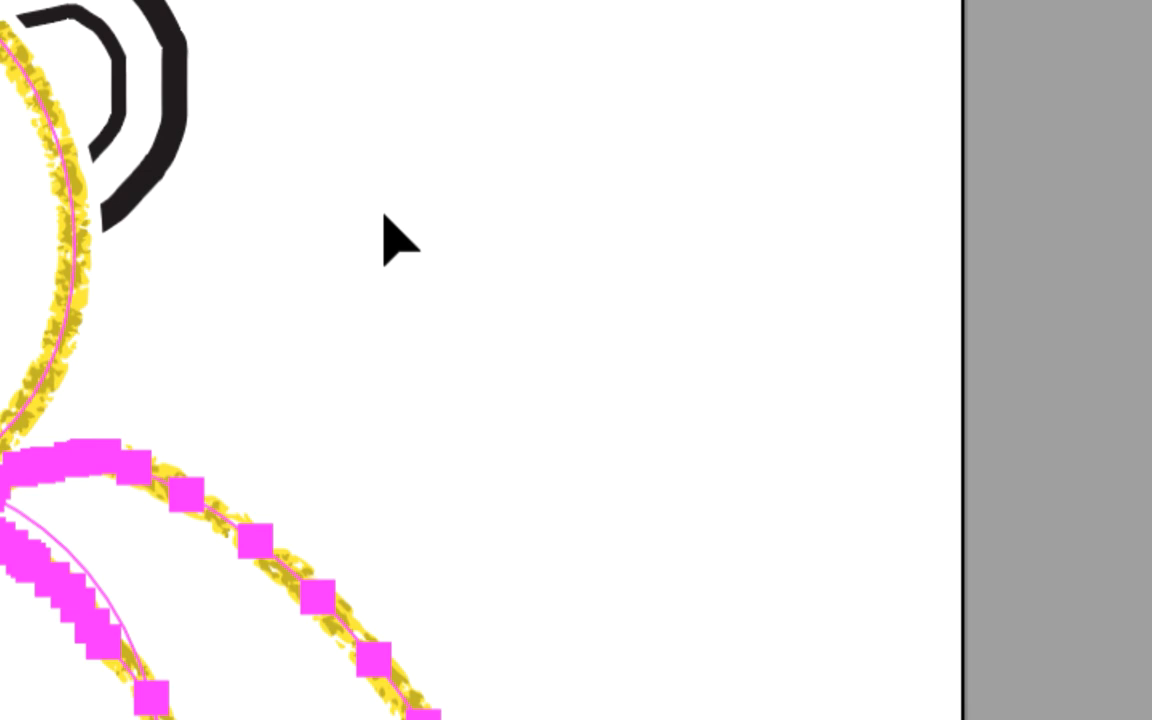
{"action": "left_click", "coordinate": [384, 214]}
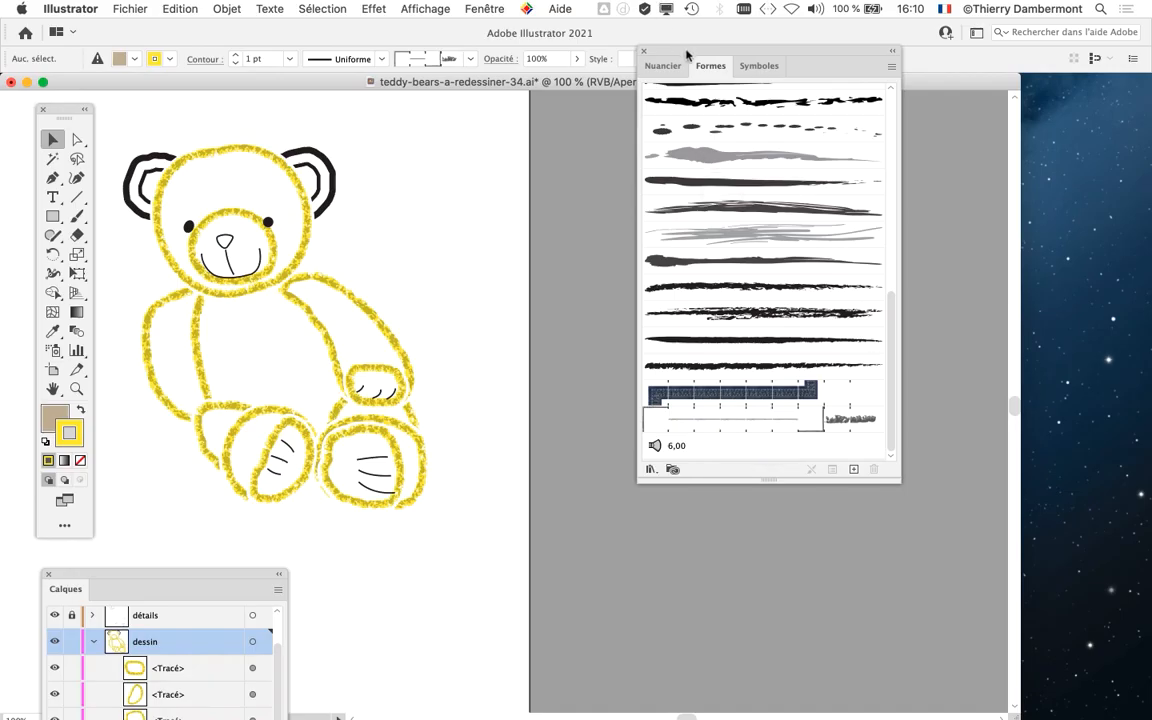
{"action": "mouse_move", "coordinate": [686, 54]}
{"action": "left_mouse_down"}
{"action": "mouse_move", "coordinate": [782, 116]}
{"action": "mouse_move", "coordinate": [838, 116]}
{"action": "left_mouse_up"}
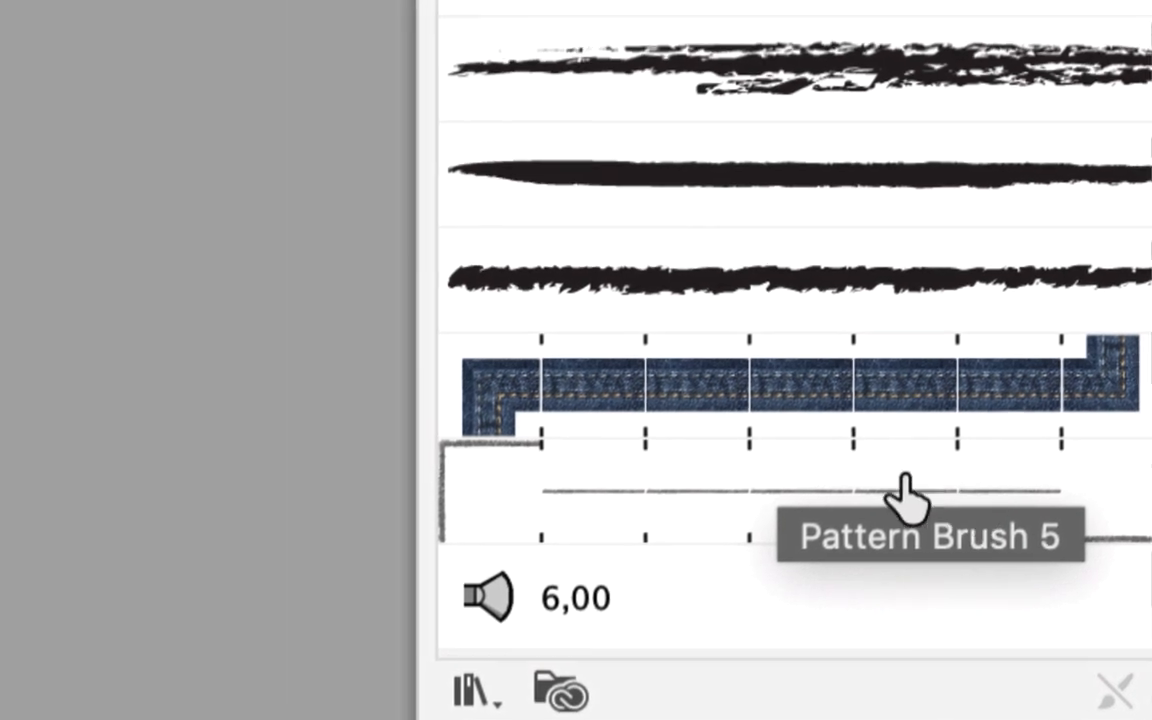
Step: Open the options of Pattern Brush 5 and place the dialog clear of the bear
{"action": "left_click", "coordinate": [905, 488]}
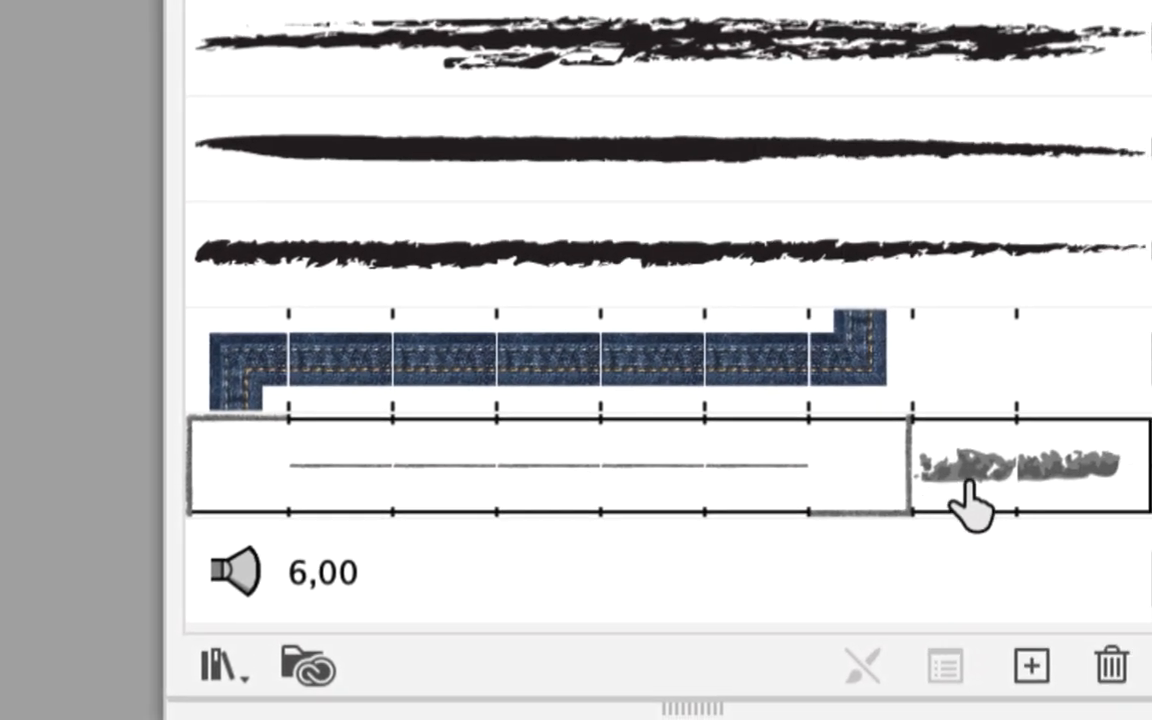
{"action": "double_click", "coordinate": [876, 500]}
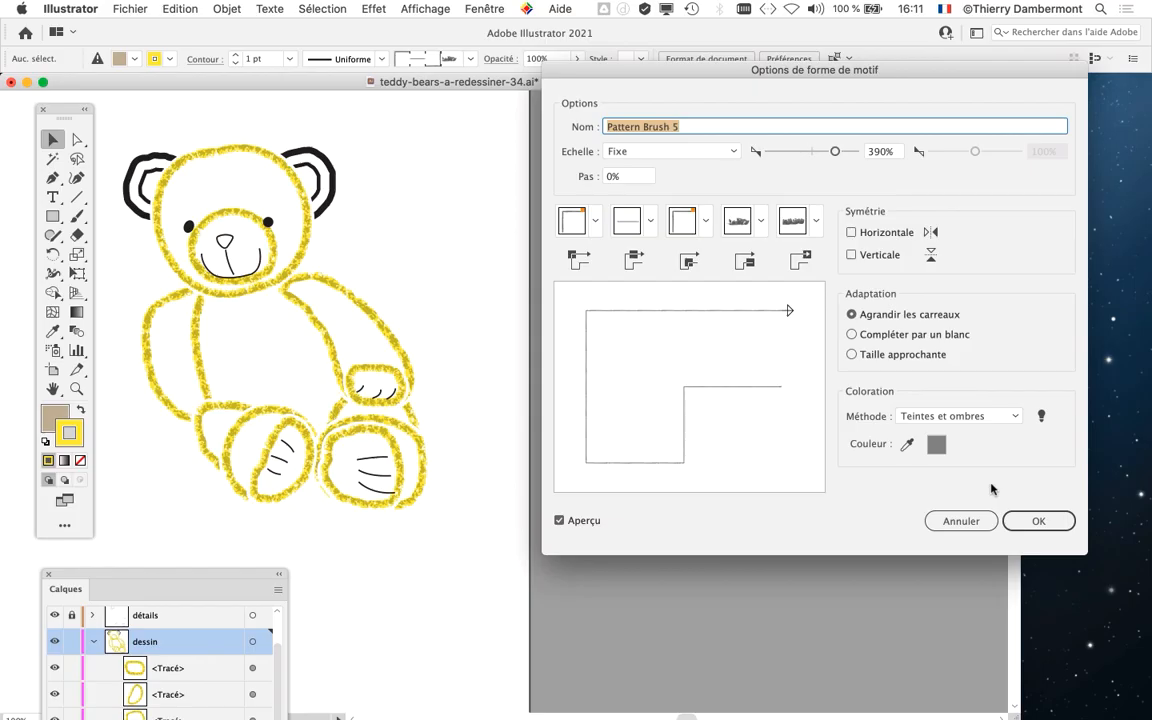
{"action": "left_click_drag", "start_coordinate": [848, 70], "coordinate": [843, 208]}
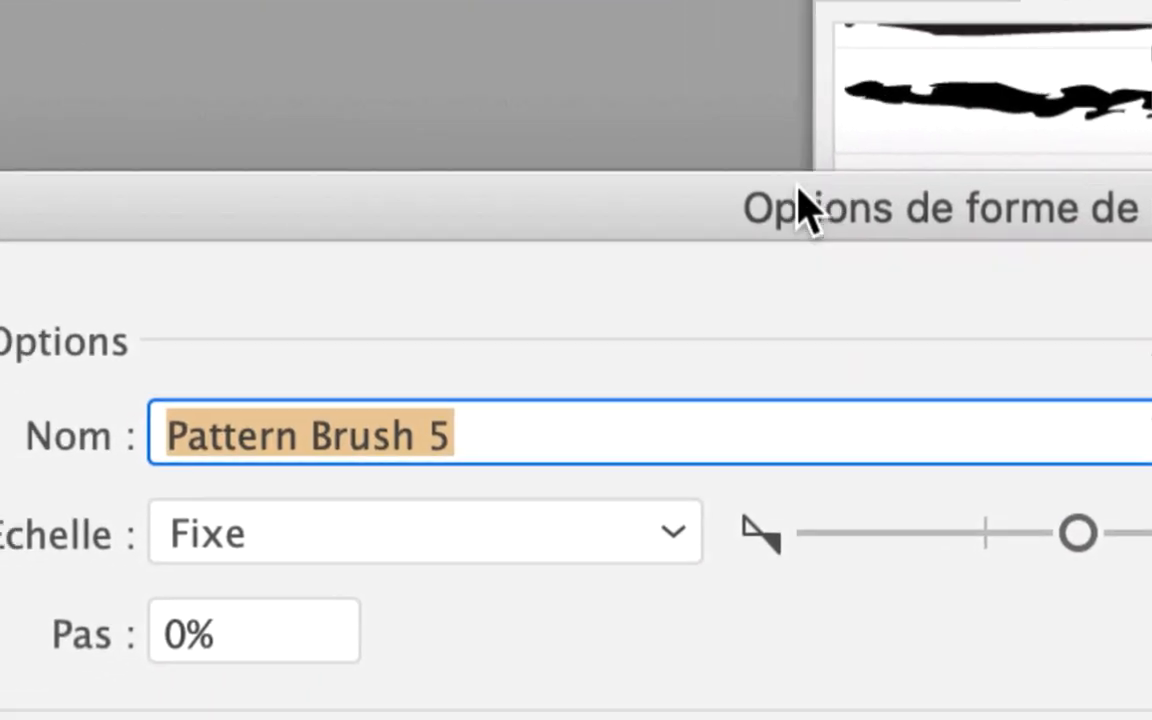
{"action": "left_click_drag", "start_coordinate": [797, 185], "coordinate": [785, 88]}
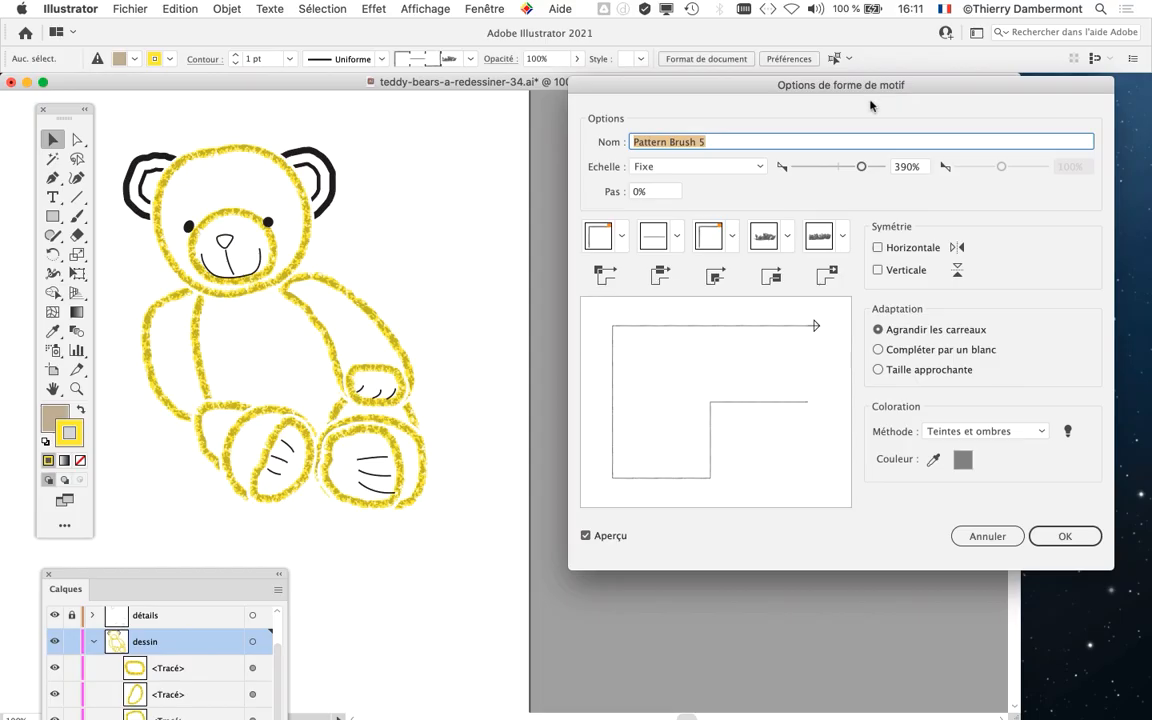
{"action": "left_click_drag", "start_coordinate": [875, 91], "coordinate": [883, 97]}
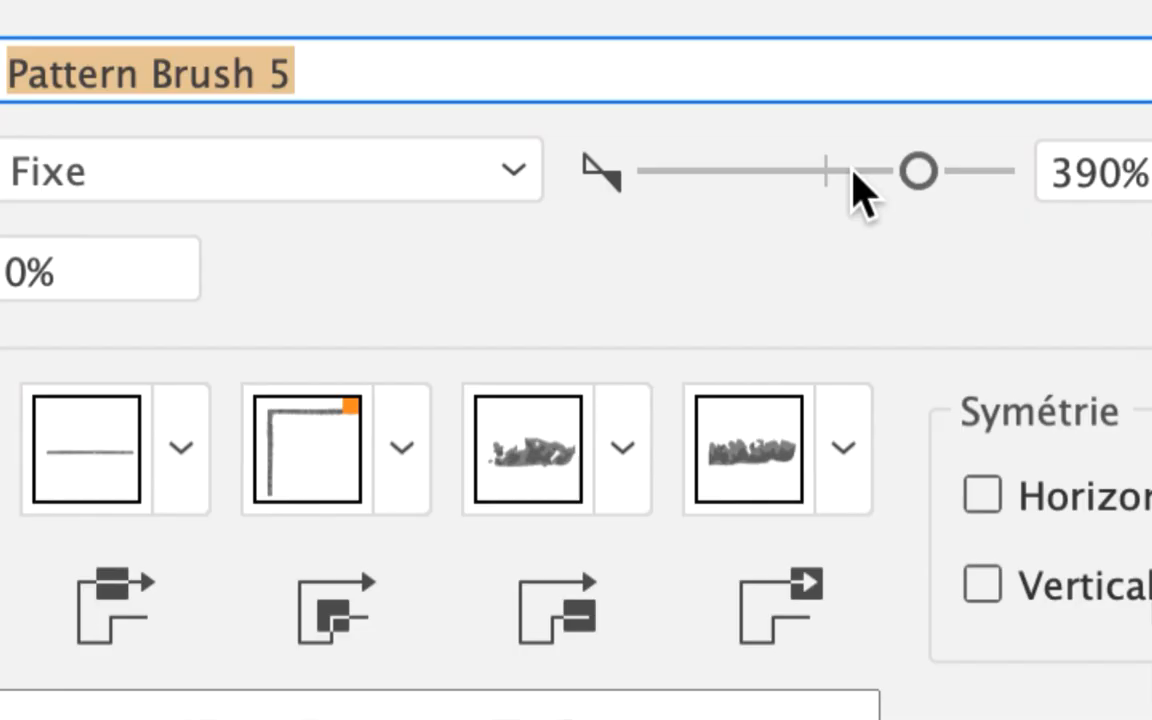
Step: Try Pattern Brush 5 at fixed scales of 66%, 141%, 568%, 718% and 637%, previewing each on the bear
{"action": "left_click_drag", "start_coordinate": [918, 172], "coordinate": [835, 177]}
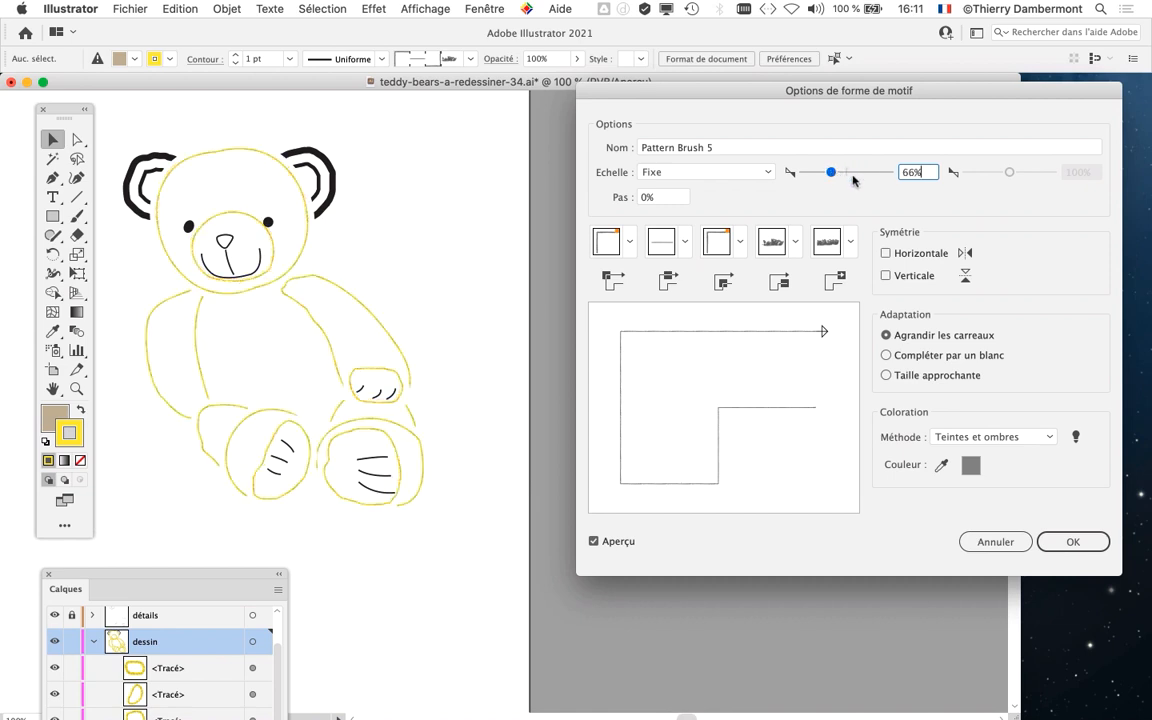
{"action": "left_click", "coordinate": [853, 174]}
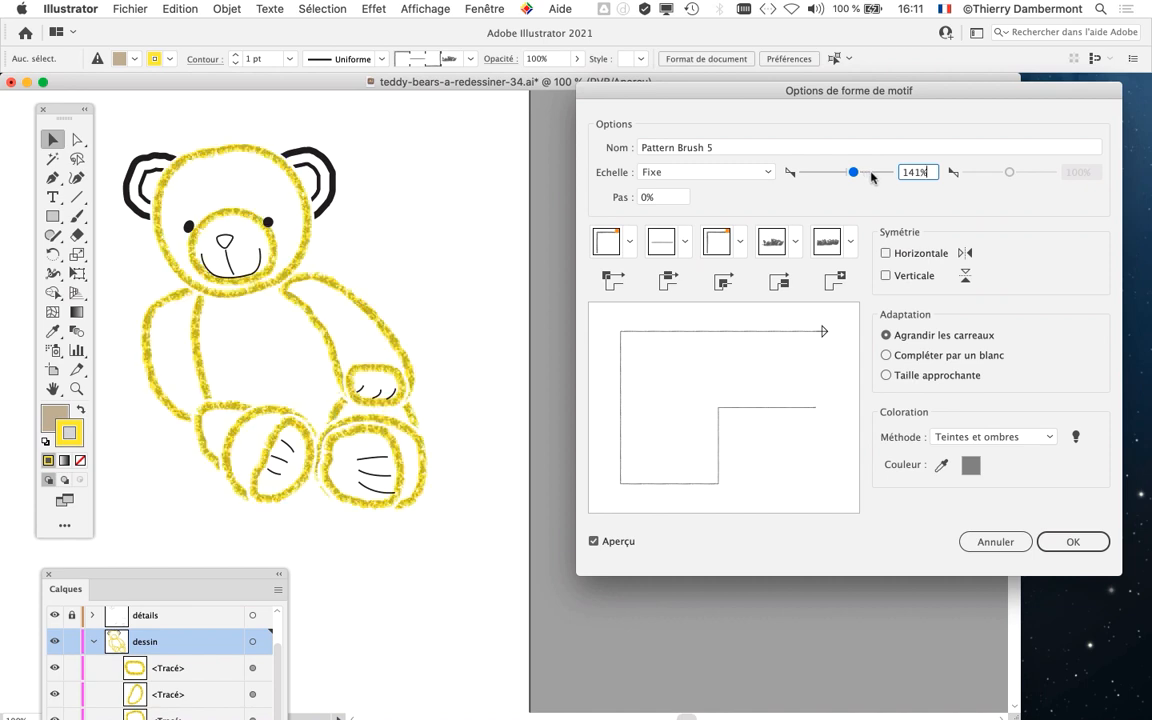
{"action": "left_click", "coordinate": [872, 176]}
{"action": "left_click", "coordinate": [876, 176]}
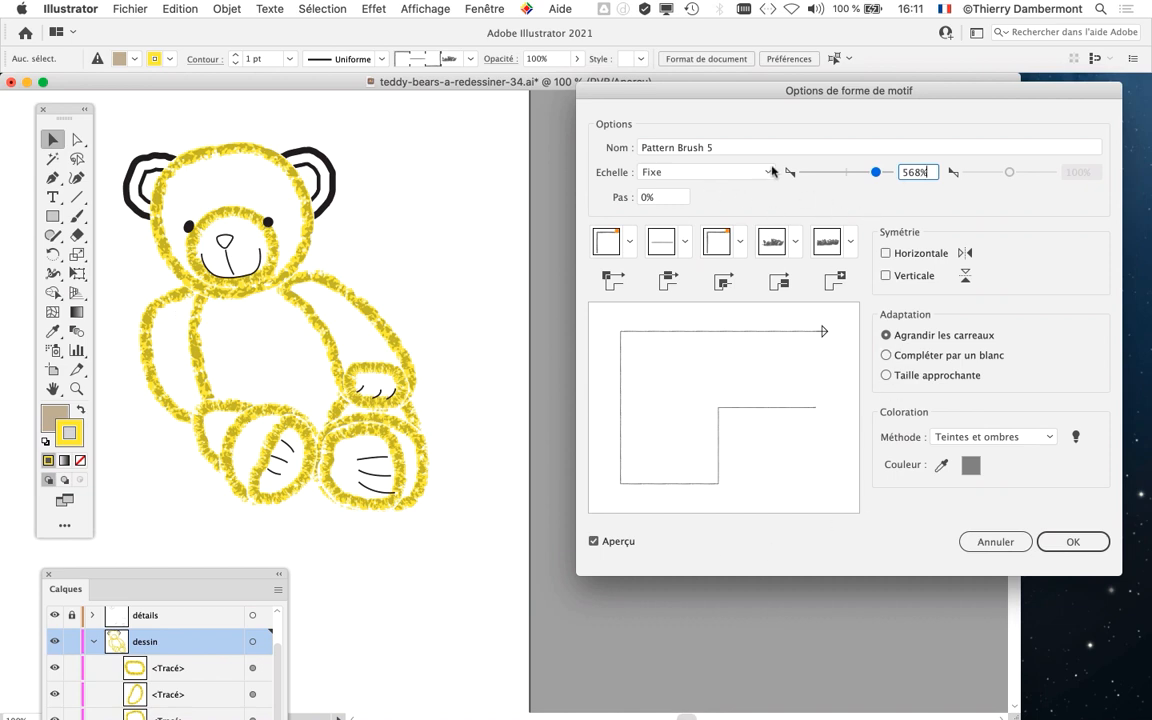
{"action": "left_click_drag", "start_coordinate": [876, 174], "coordinate": [880, 175]}
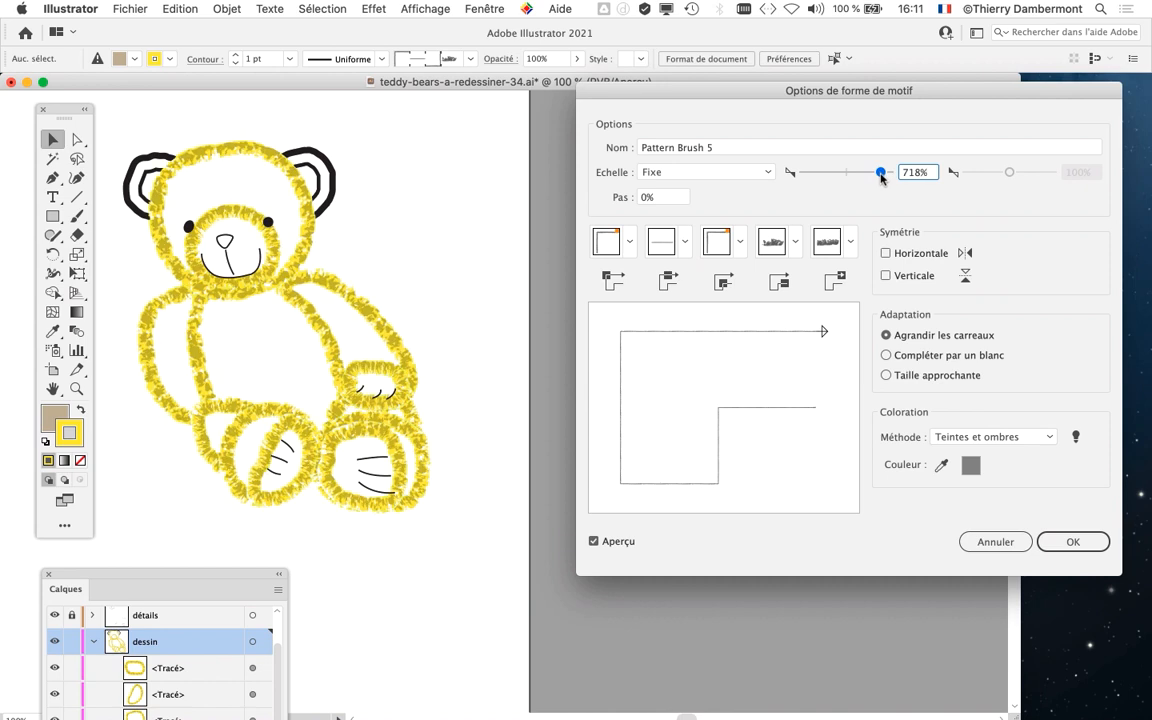
{"action": "left_click_drag", "start_coordinate": [881, 176], "coordinate": [877, 180]}
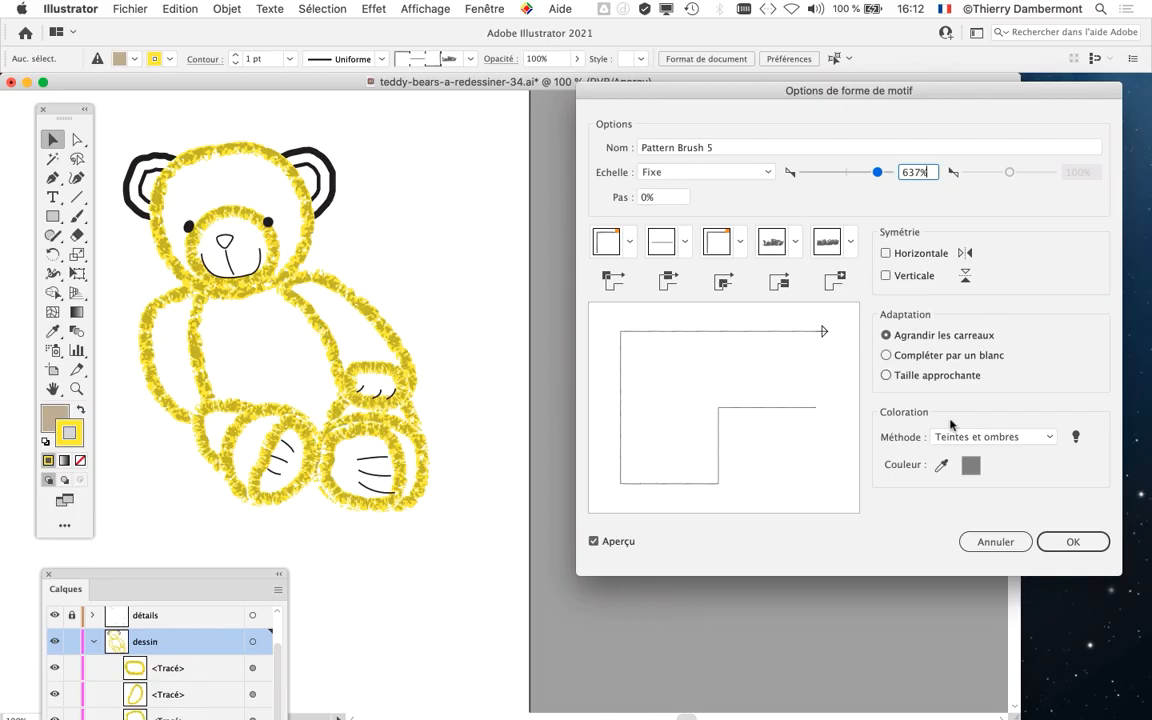
Step: Reduce the Pattern Brush 5 scale to slightly below 483%, previewing 162% and 77% first, and keep the dialog off the bear
{"action": "left_click_drag", "start_coordinate": [933, 89], "coordinate": [903, 43]}
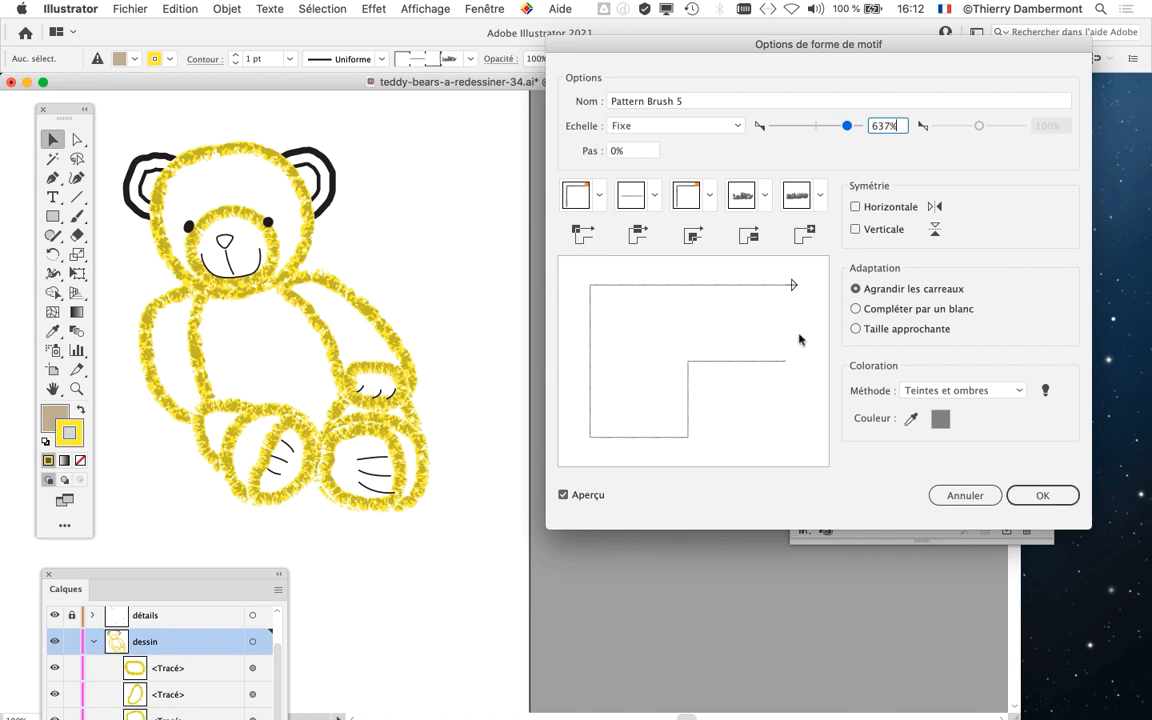
{"action": "left_click_drag", "start_coordinate": [847, 126], "coordinate": [826, 128]}
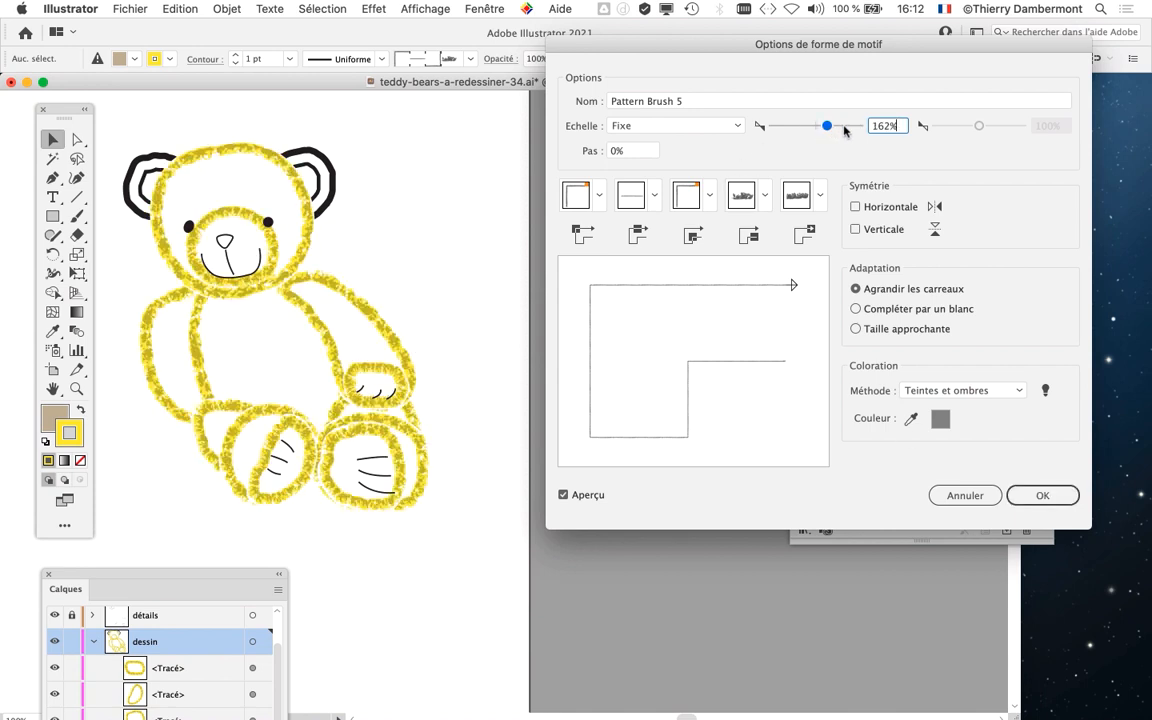
{"action": "left_click_drag", "start_coordinate": [843, 128], "coordinate": [817, 129]}
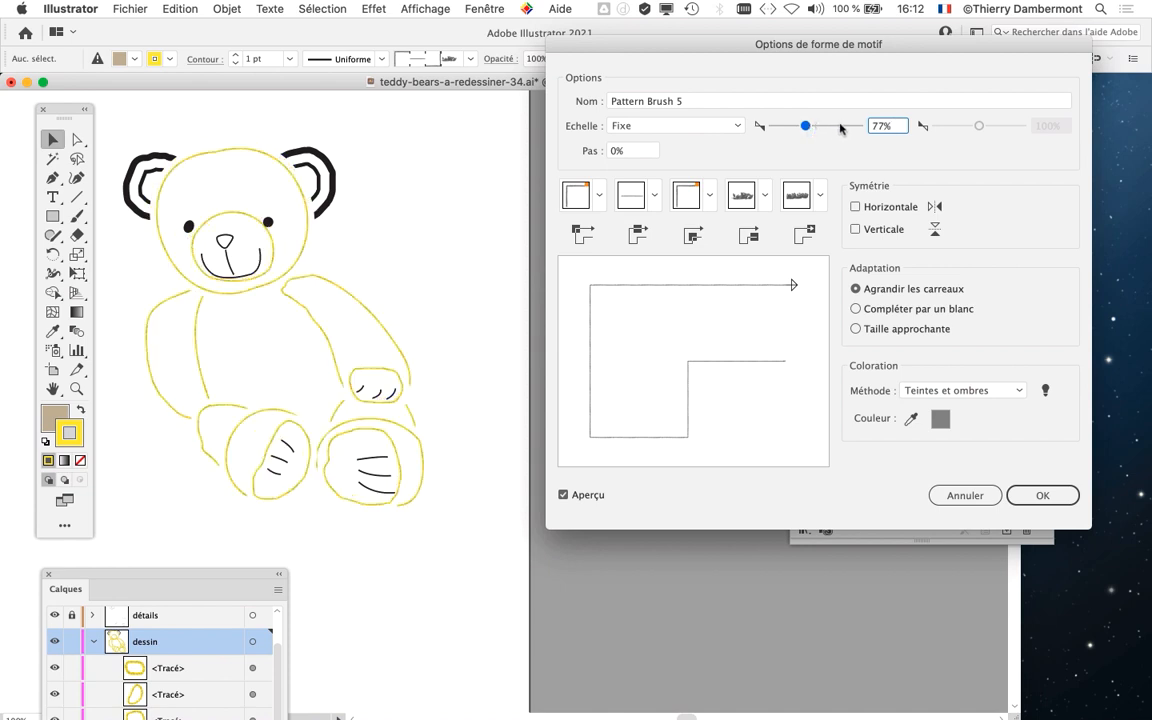
{"action": "left_click_drag", "start_coordinate": [828, 129], "coordinate": [842, 129]}
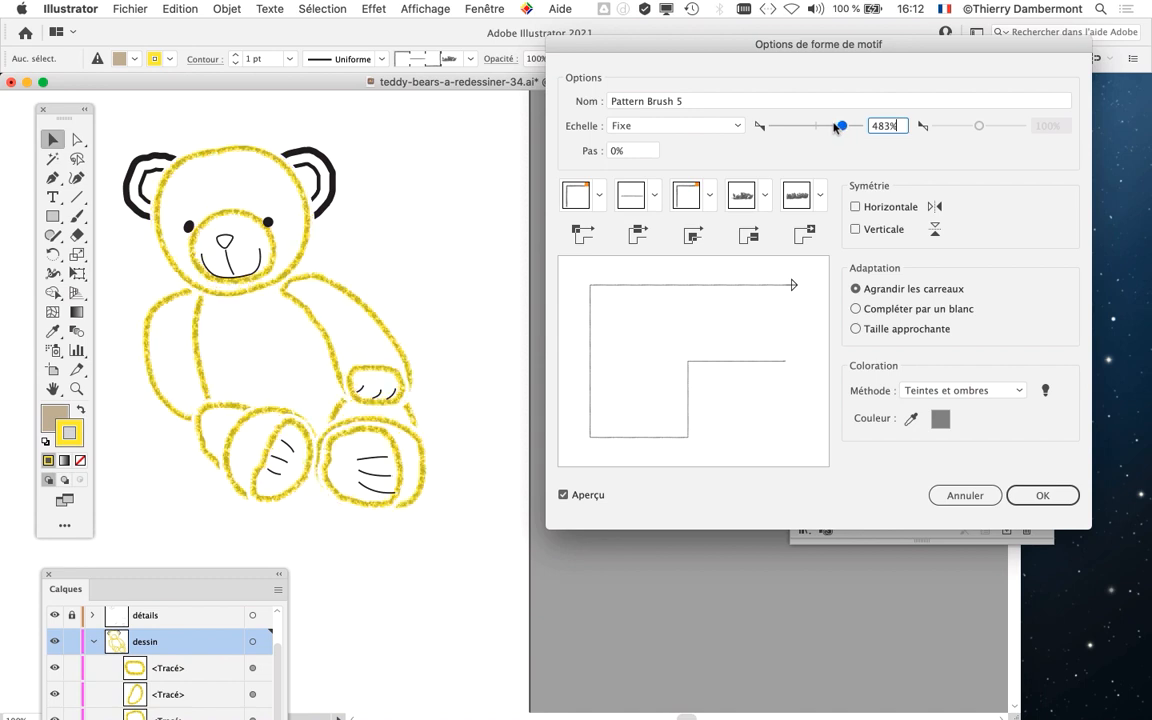
{"action": "left_click_drag", "start_coordinate": [841, 127], "coordinate": [836, 127]}
{"action": "left_click_drag", "start_coordinate": [568, 44], "coordinate": [526, 27]}
Step: Accept the new Pattern Brush 5 options and apply them to the bear's existing strokes
{"action": "left_click", "coordinate": [1002, 480]}
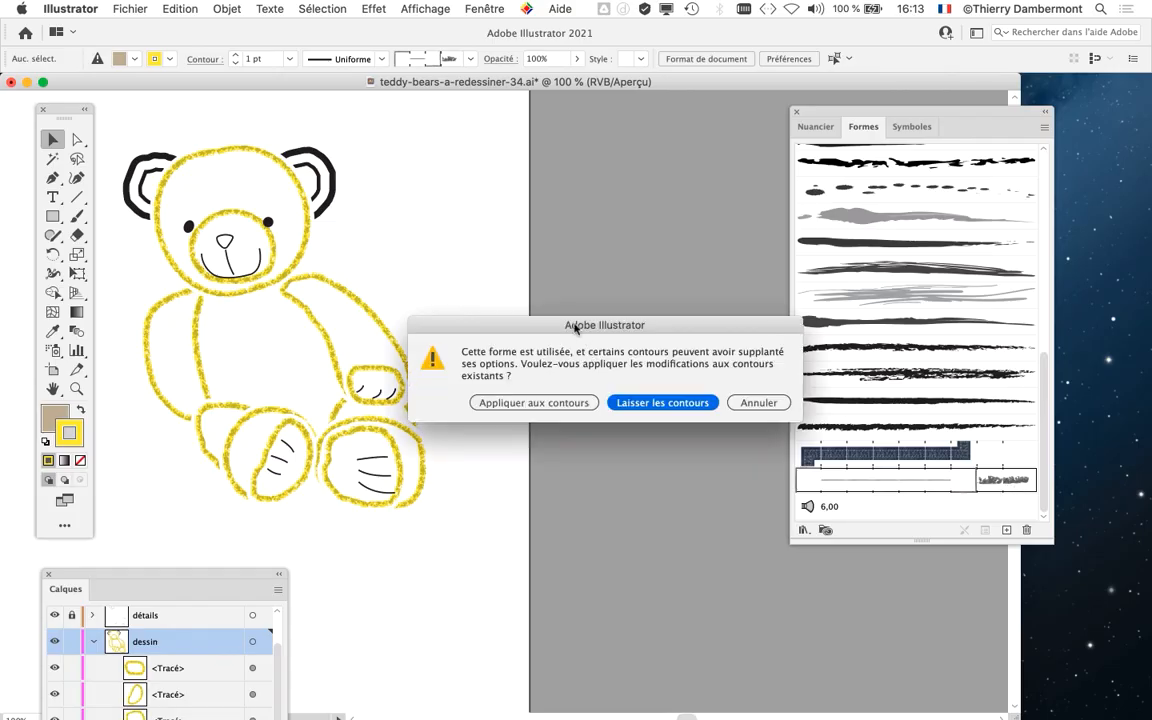
{"action": "left_click_drag", "start_coordinate": [575, 328], "coordinate": [549, 150]}
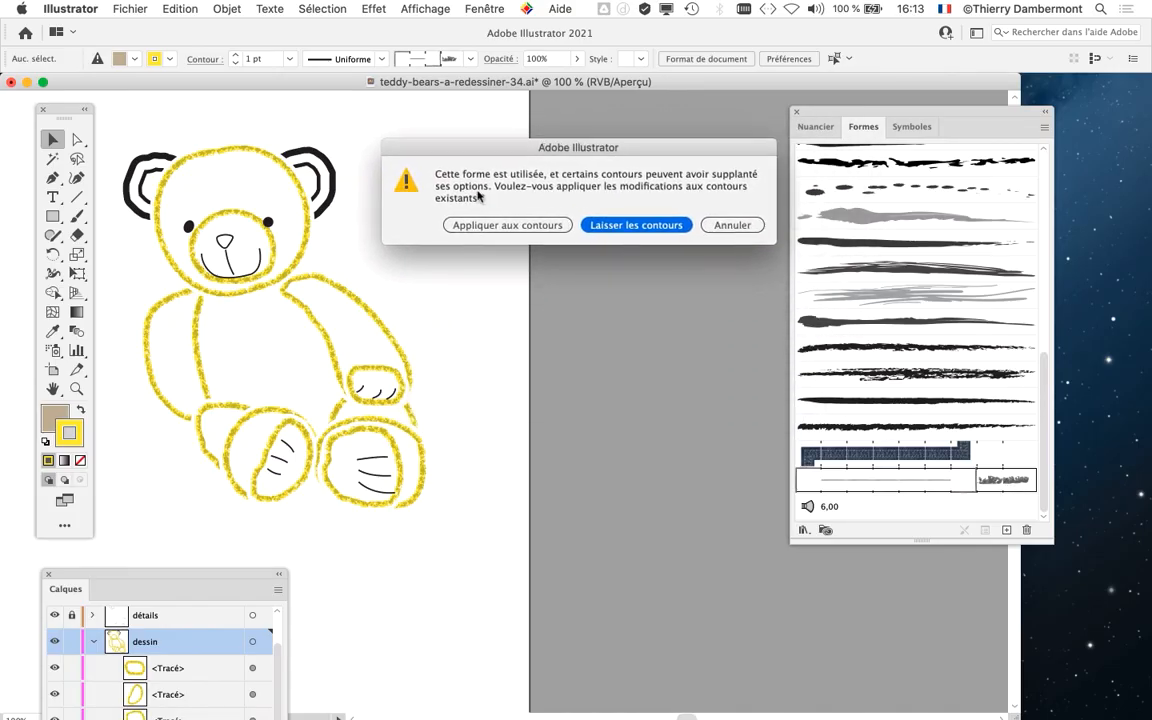
{"action": "left_click", "coordinate": [462, 230]}
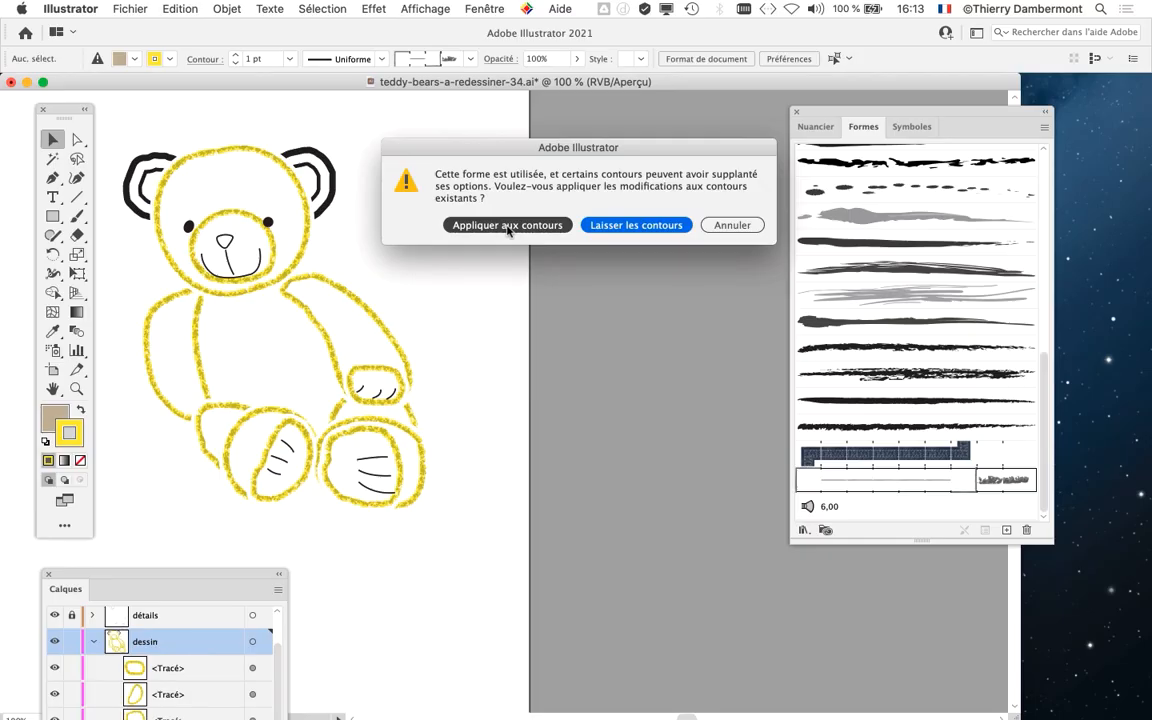
{"action": "left_click", "coordinate": [507, 226]}
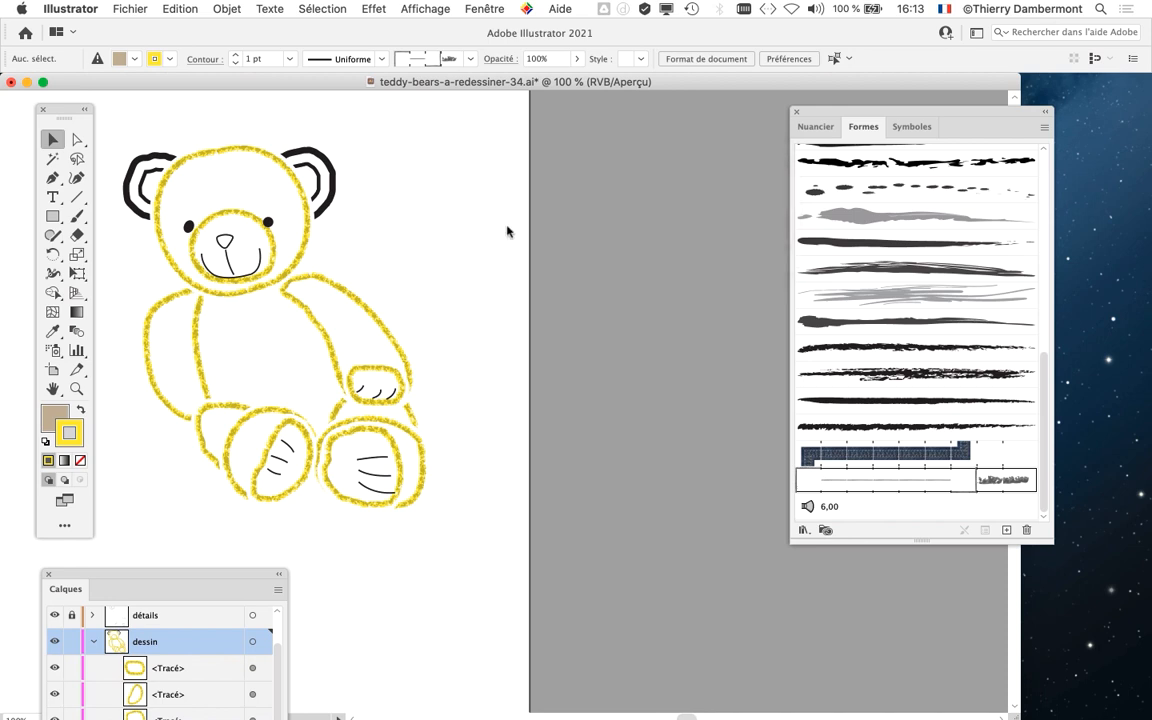
Step: Save a copy of the drawing as teddy-bears-a-redessiner-35.ai in the teddy bear 10 folder, with the default Illustrator options
{"action": "left_click", "coordinate": [133, 12]}
{"action": "left_click", "coordinate": [200, 150]}
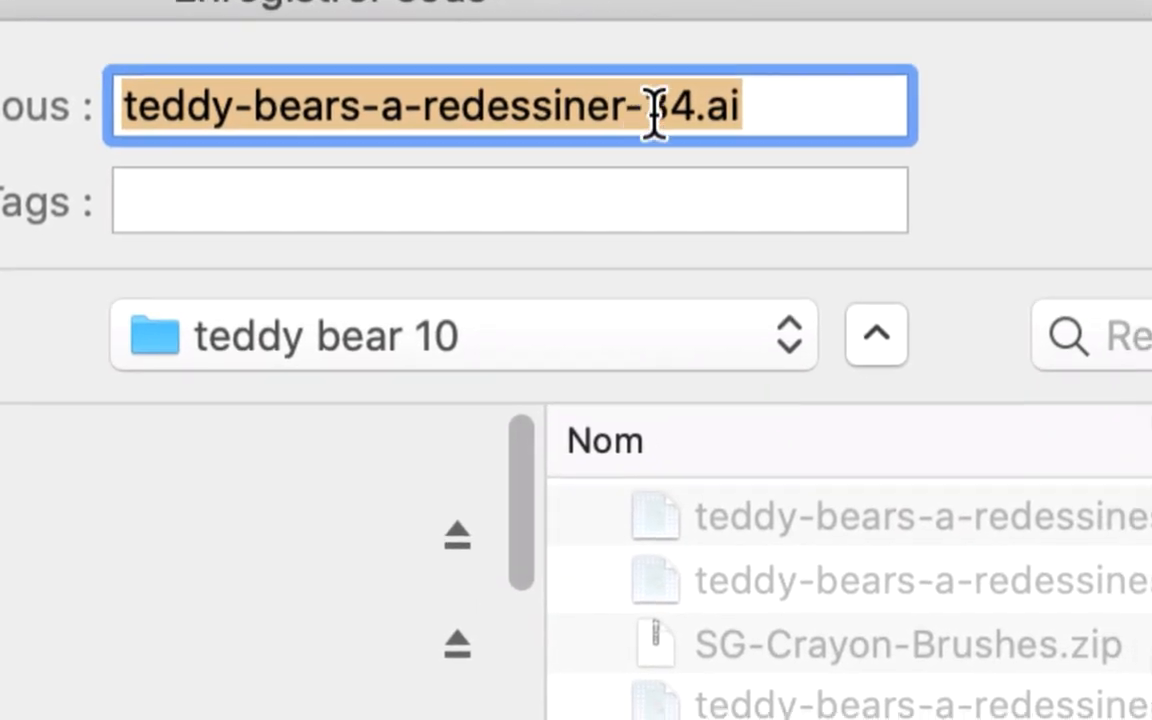
{"action": "left_click_drag", "start_coordinate": [707, 60], "coordinate": [729, 118]}
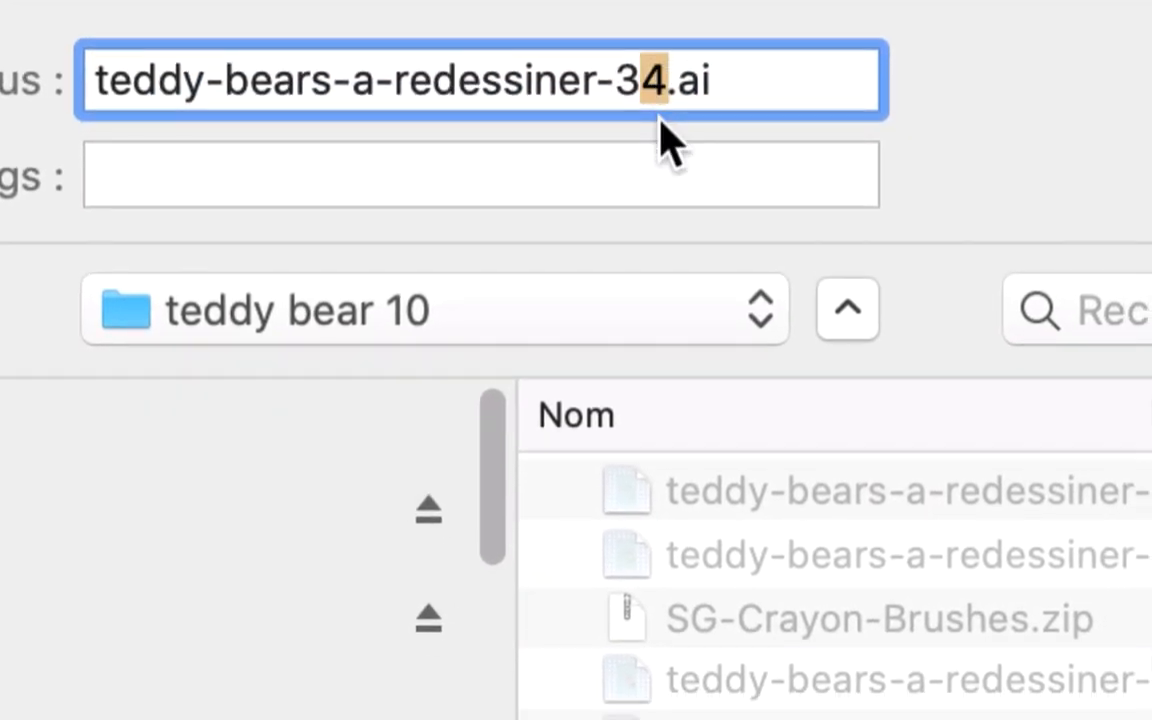
{"action": "type", "text": "5"}
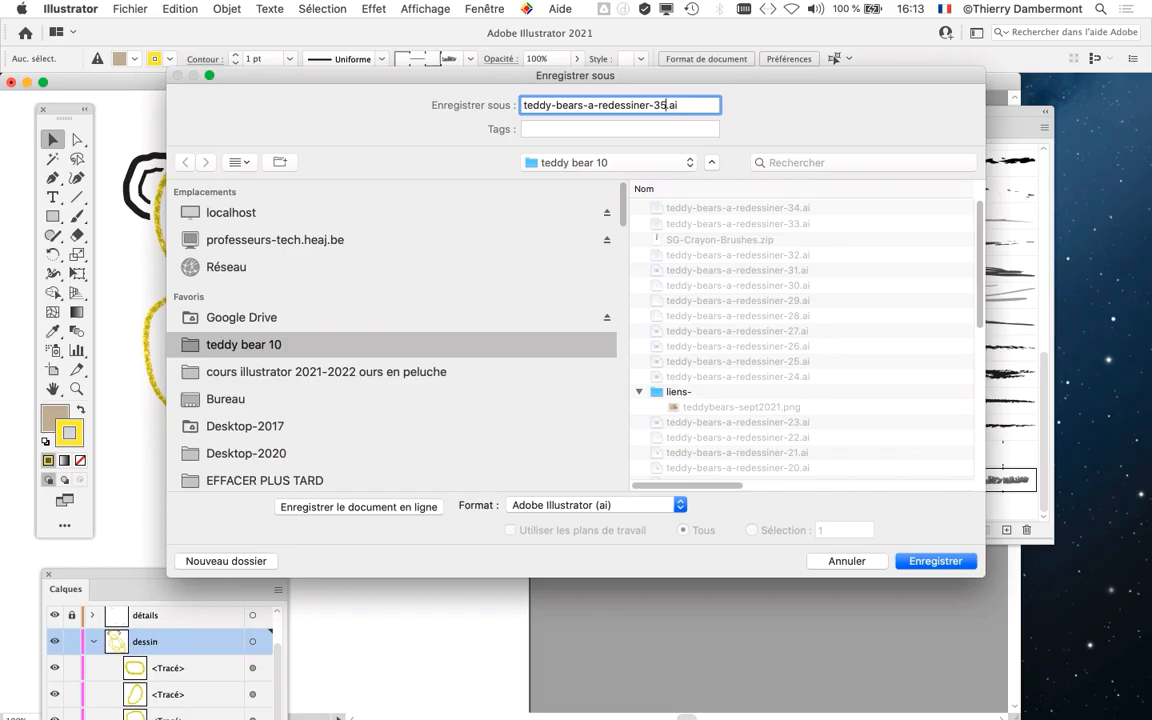
{"action": "key", "text": "Return"}
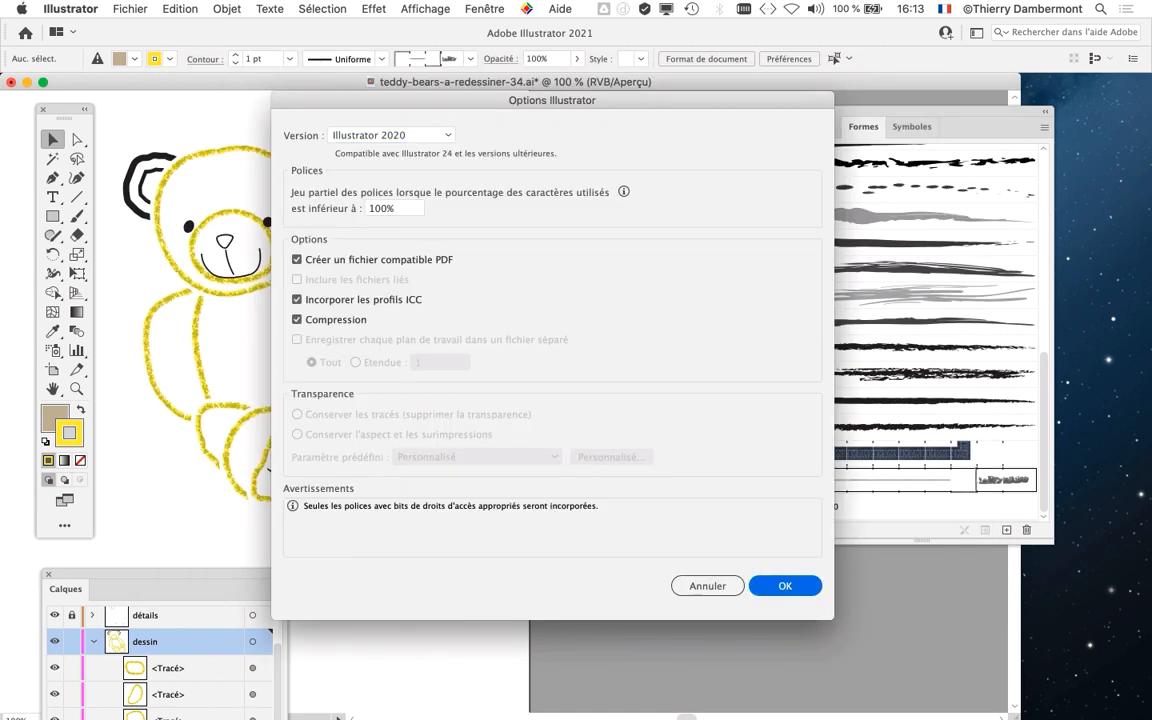
{"action": "key", "text": "Return"}
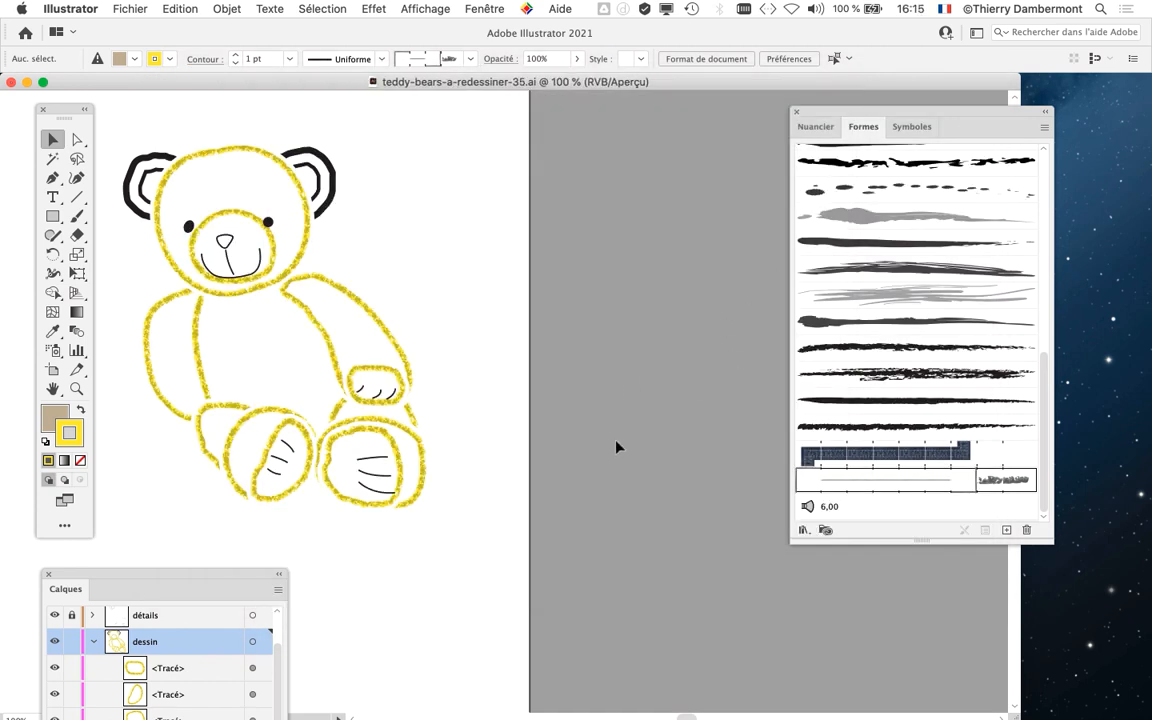
Step: Place the Brushes panel nearer the bear and enlarge it to show more brushes
{"action": "left_click_drag", "start_coordinate": [872, 116], "coordinate": [686, 26]}
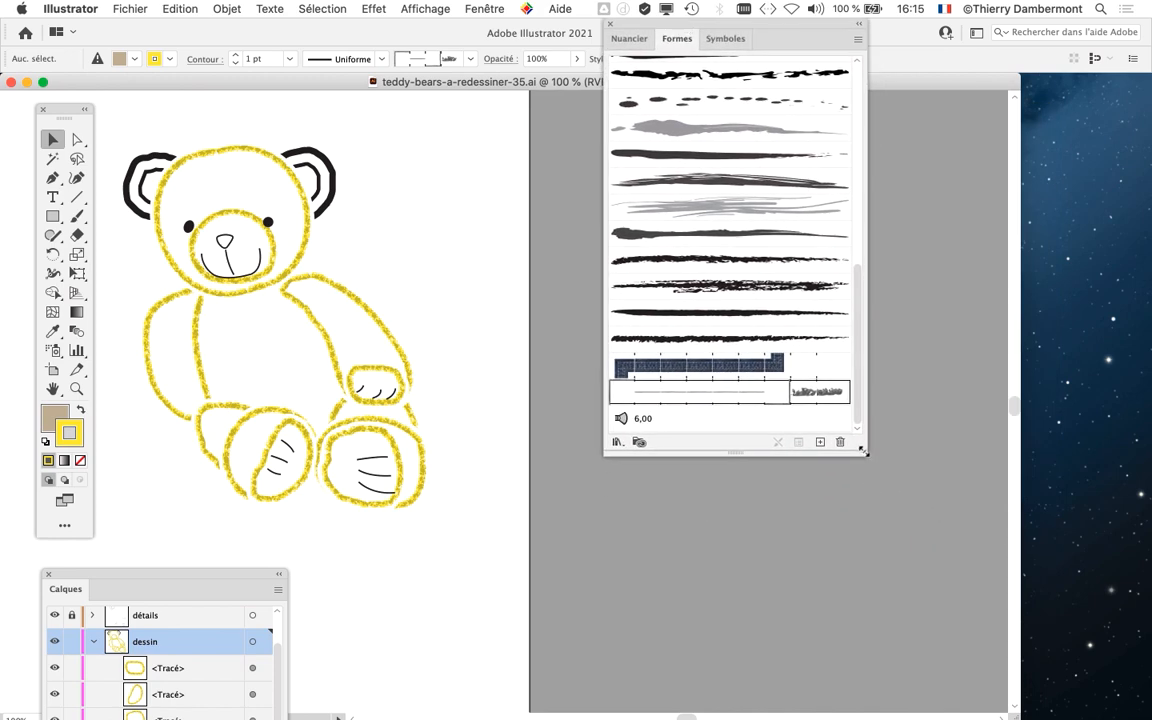
{"action": "left_click_drag", "start_coordinate": [866, 453], "coordinate": [925, 684]}
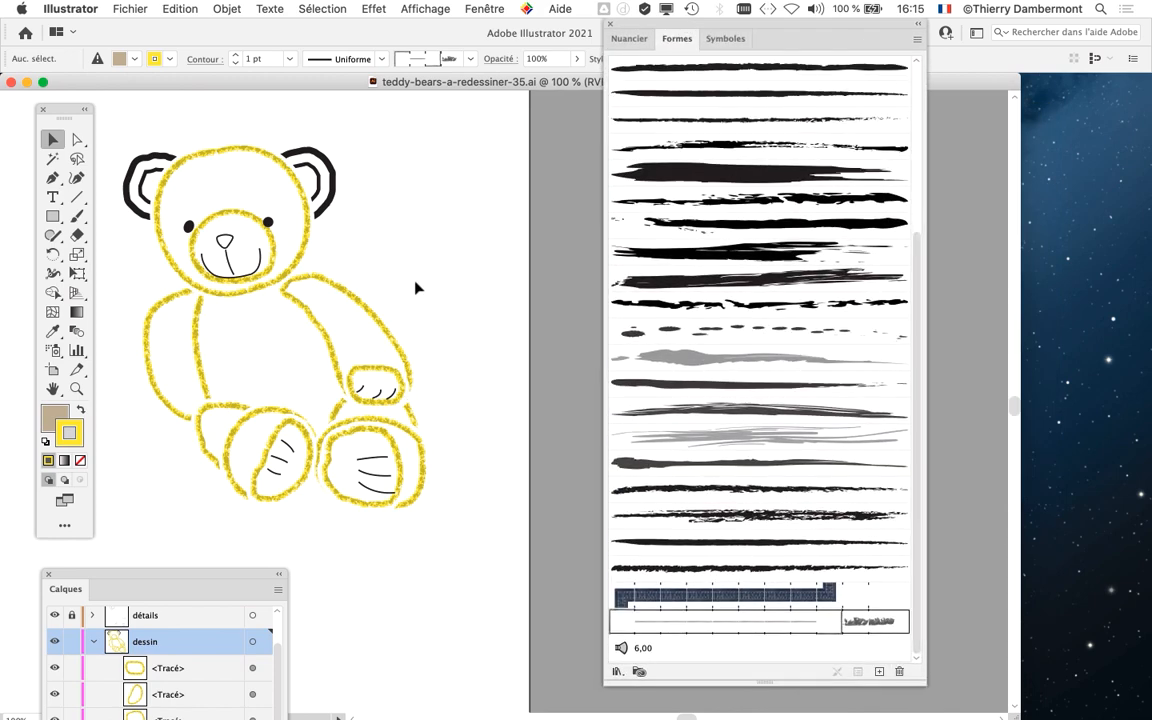
{"action": "left_click_drag", "start_coordinate": [434, 311], "coordinate": [455, 314]}
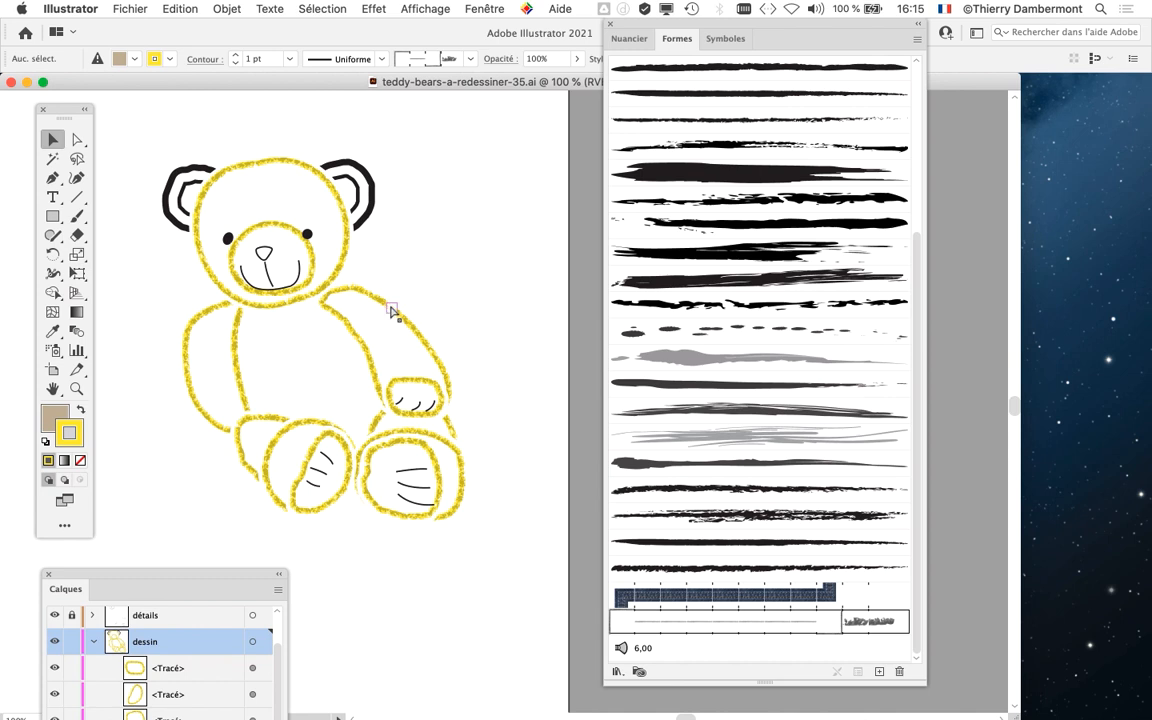
Step: Select all the bear's unlocked shapes and apply the thick, ragged-edged black art brush from the upper part of the list
{"action": "key", "text": "super+a"}
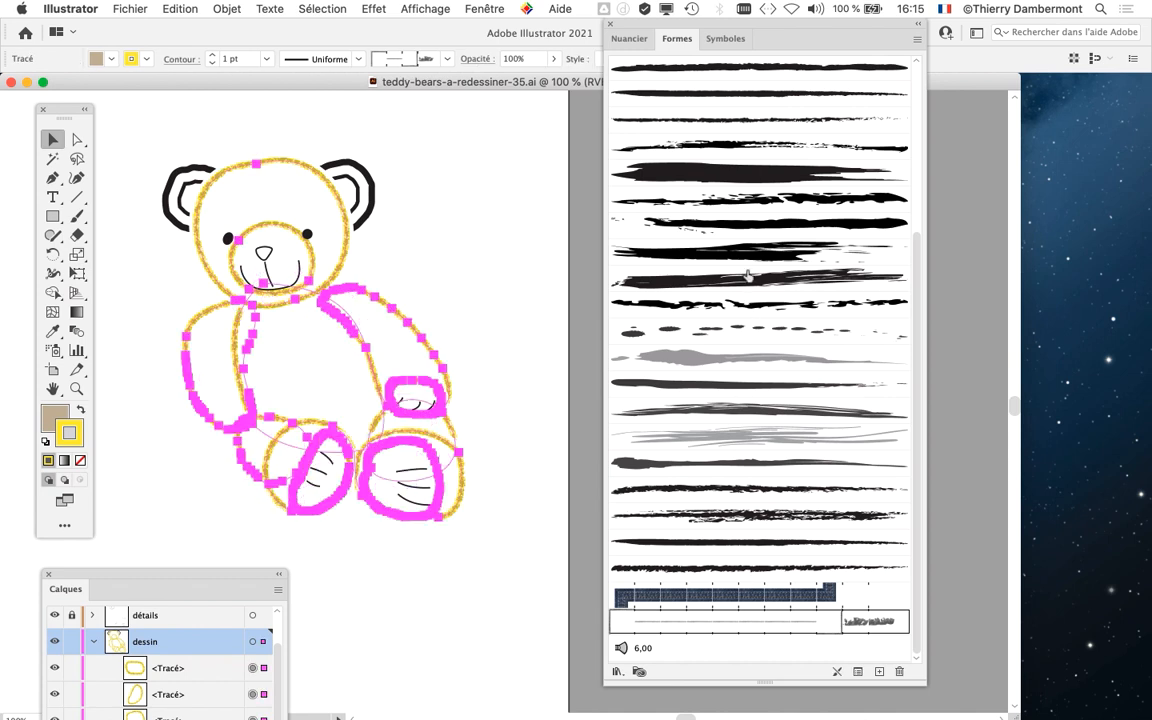
{"action": "scroll", "coordinate": [755, 232], "scroll_direction": "up", "scroll_amount": 5}
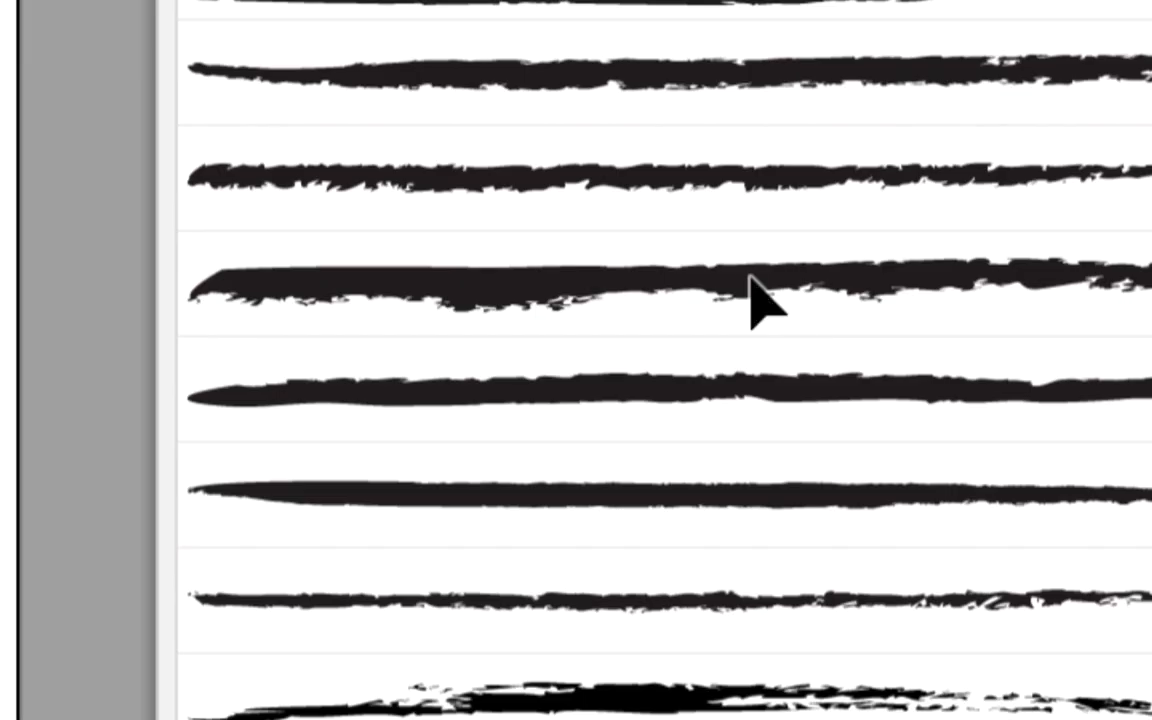
{"action": "left_click", "coordinate": [752, 292]}
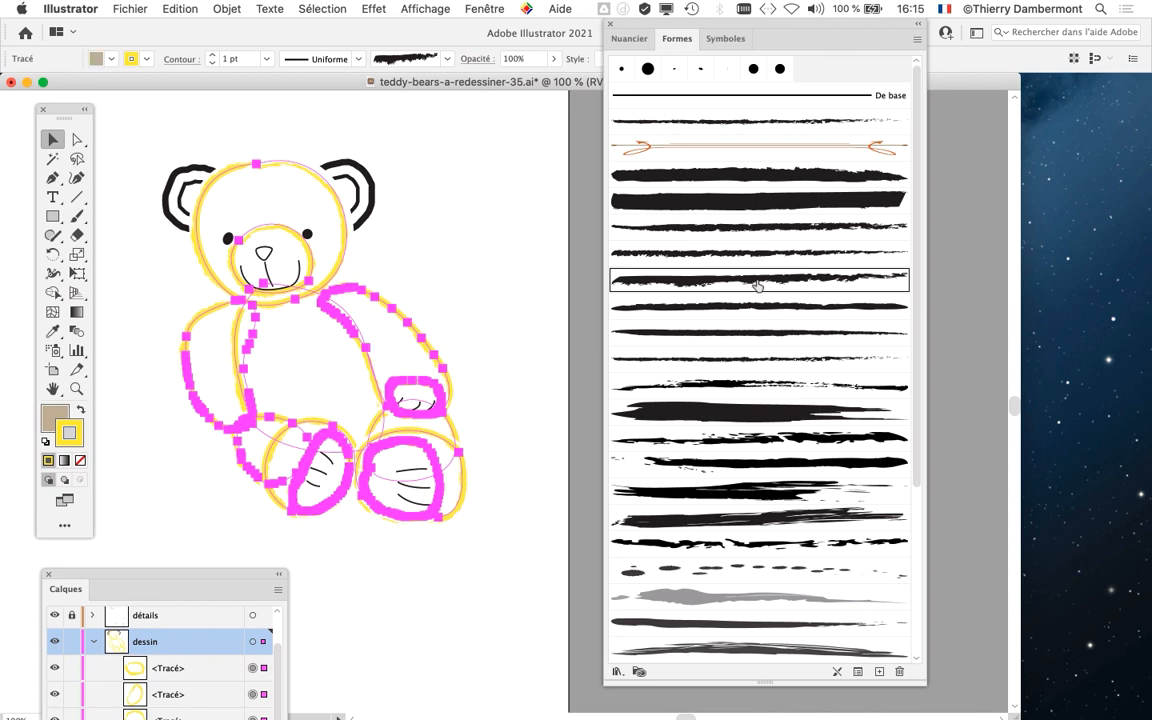
Step: Try a series of charcoal, dry-brush and chalk art brushes, including Pinceau à sec 7 and Craie - Emoussée, on the bear's selected shapes
{"action": "left_click", "coordinate": [758, 316]}
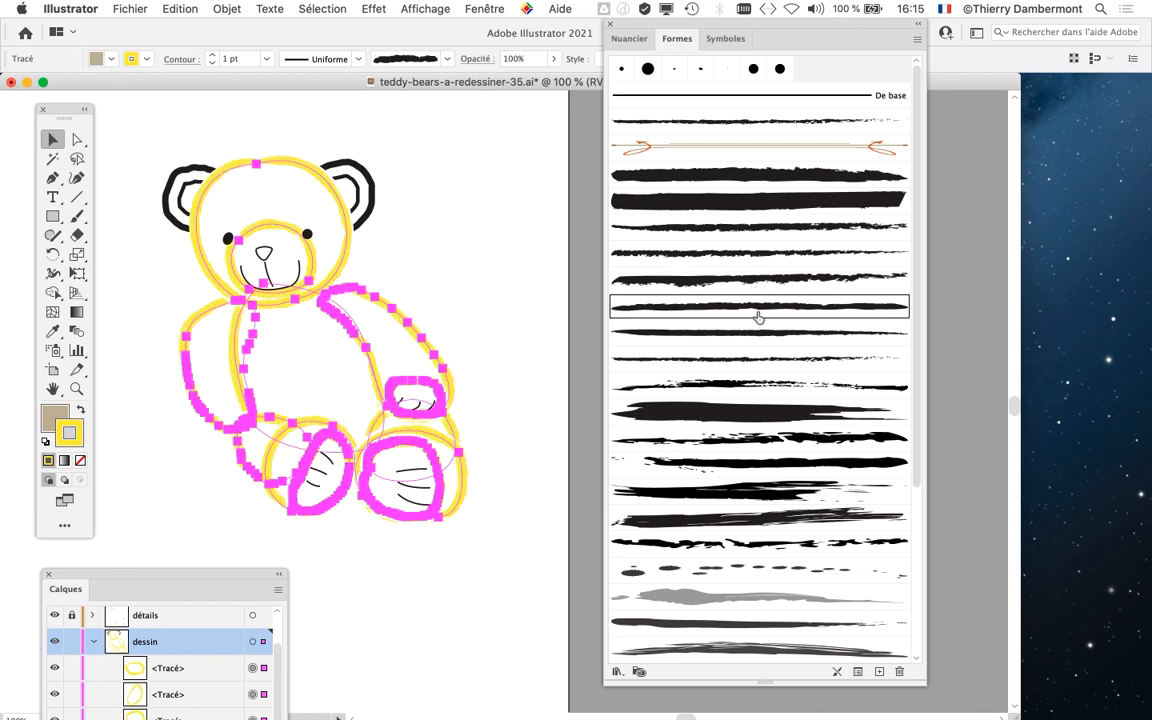
{"action": "left_click", "coordinate": [753, 338]}
{"action": "left_click", "coordinate": [754, 385]}
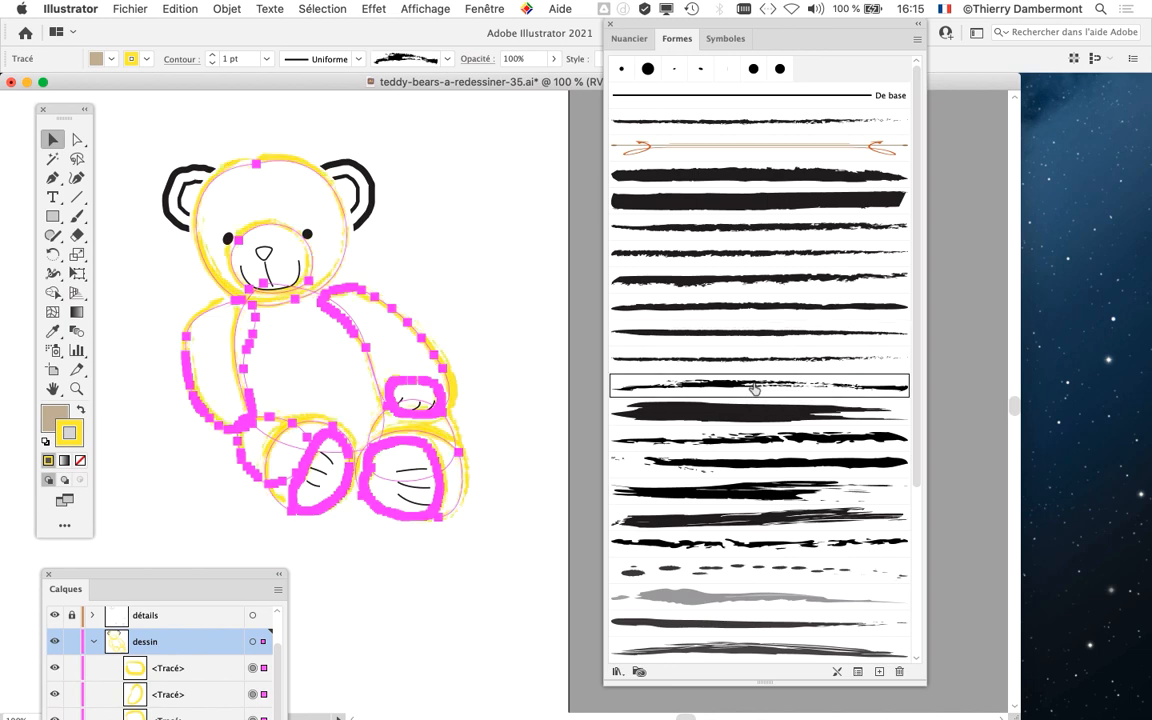
{"action": "left_click", "coordinate": [749, 418]}
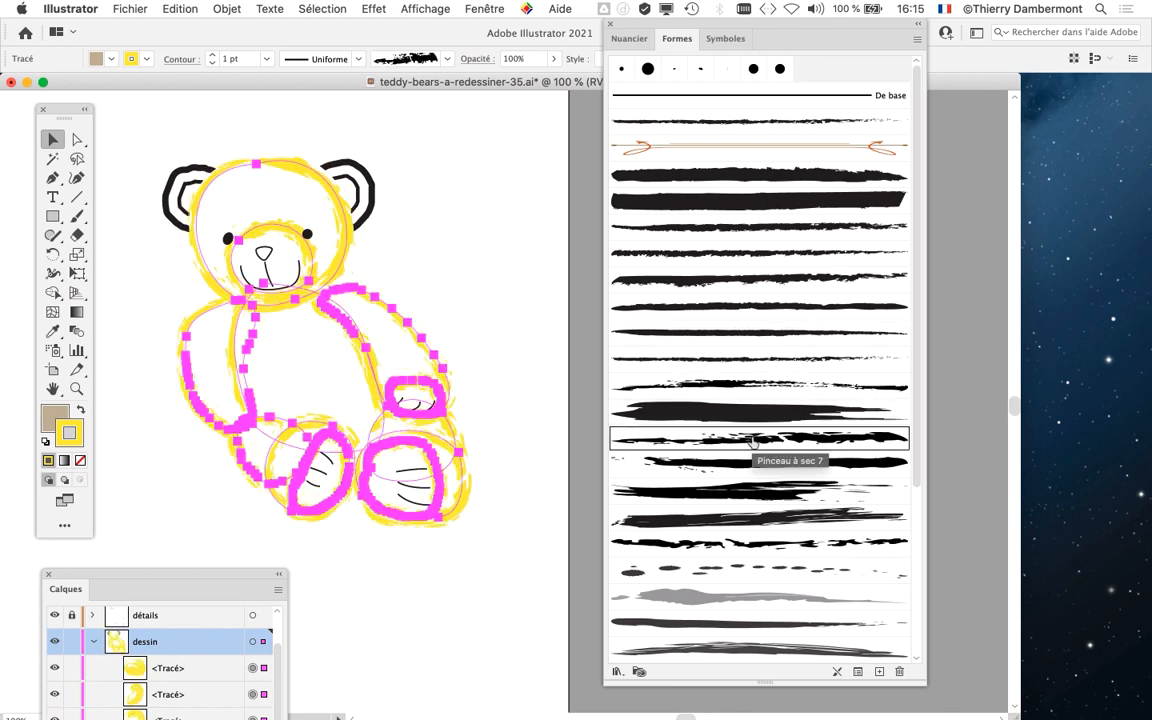
{"action": "left_click", "coordinate": [756, 492]}
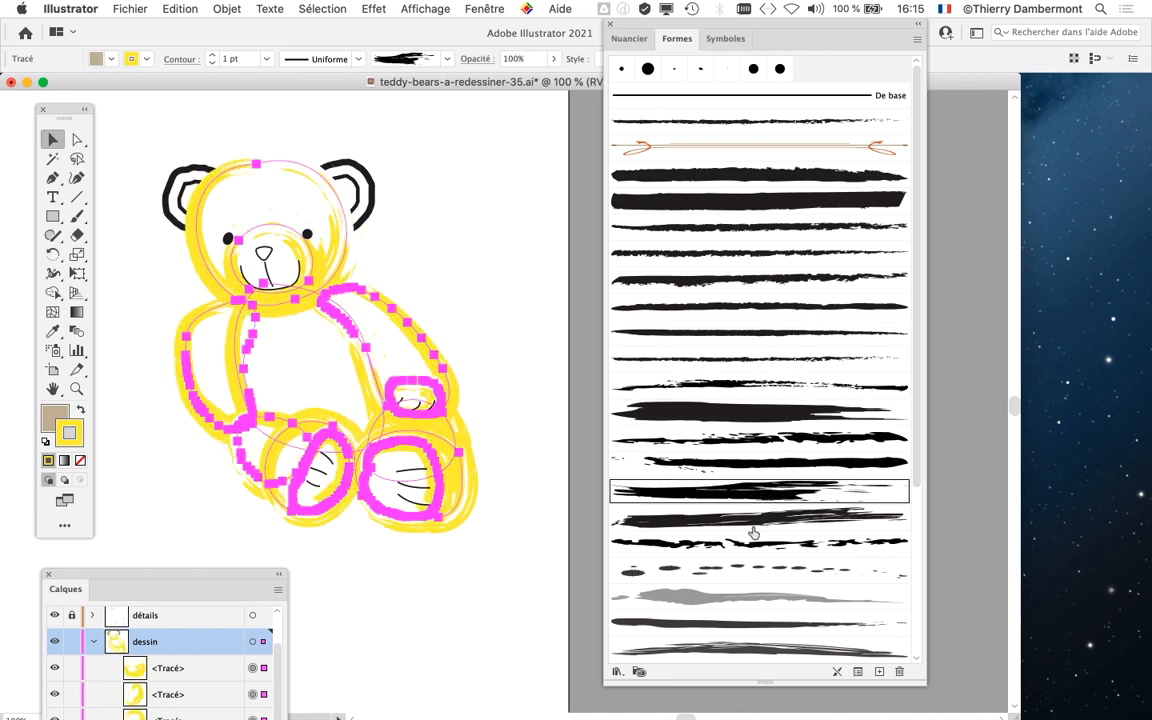
{"action": "left_click", "coordinate": [754, 518]}
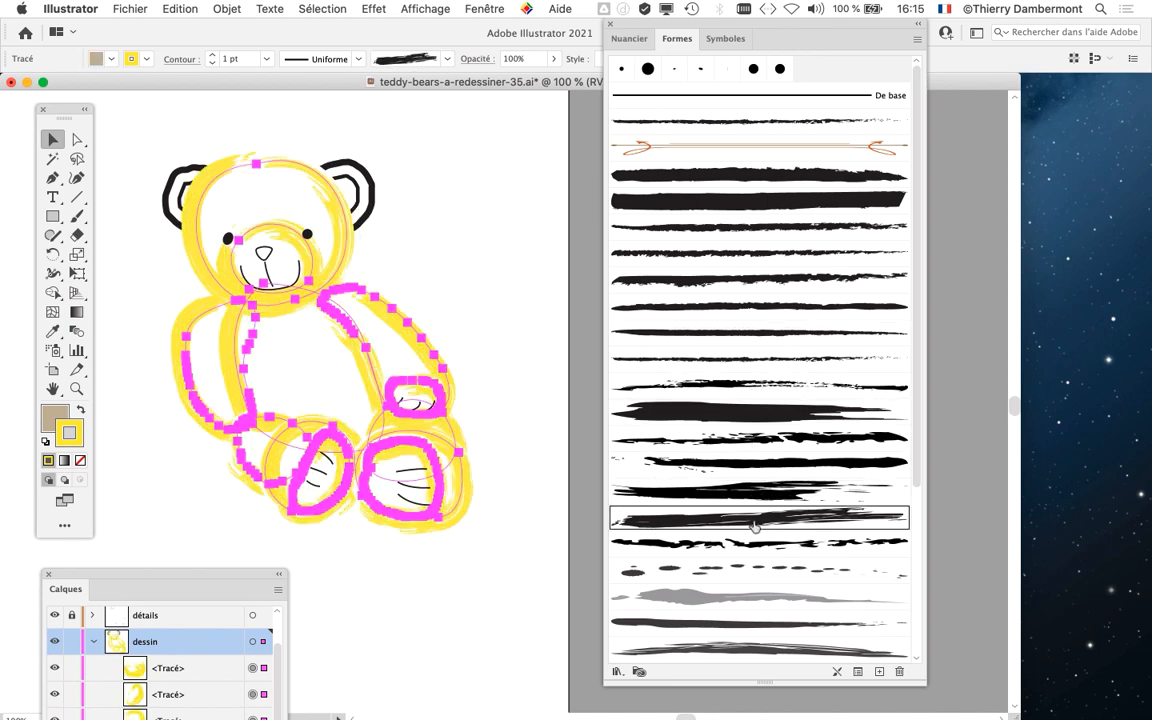
{"action": "left_click", "coordinate": [741, 218]}
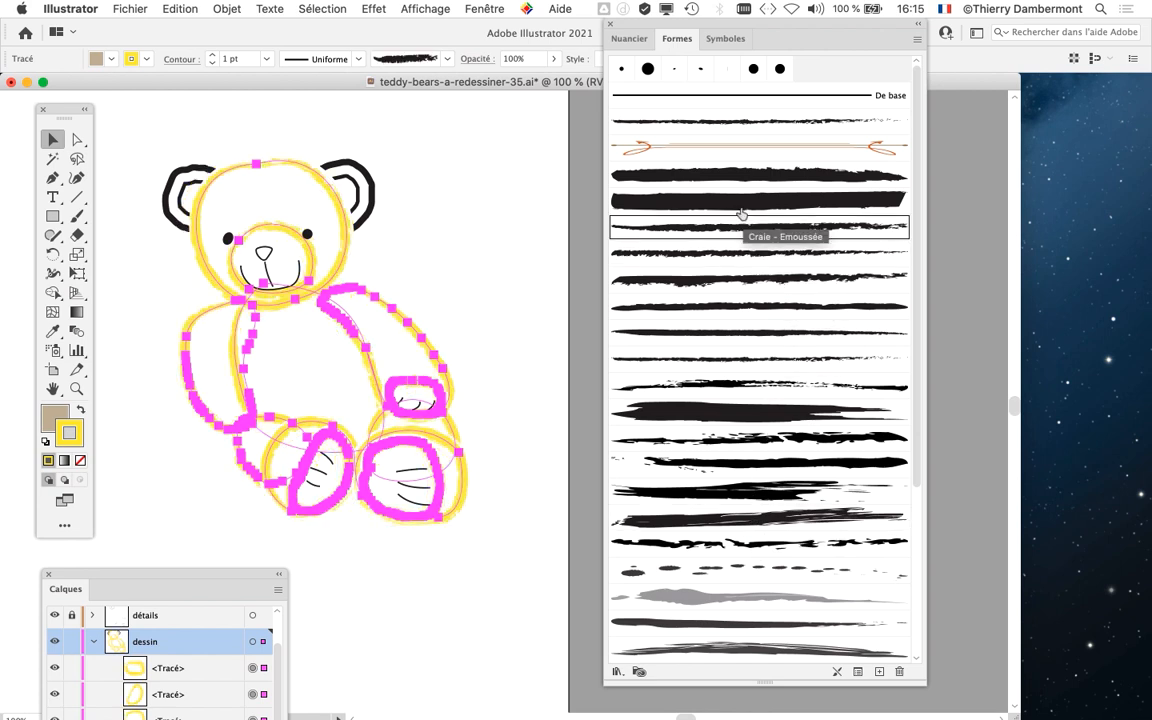
{"action": "left_click", "coordinate": [746, 258]}
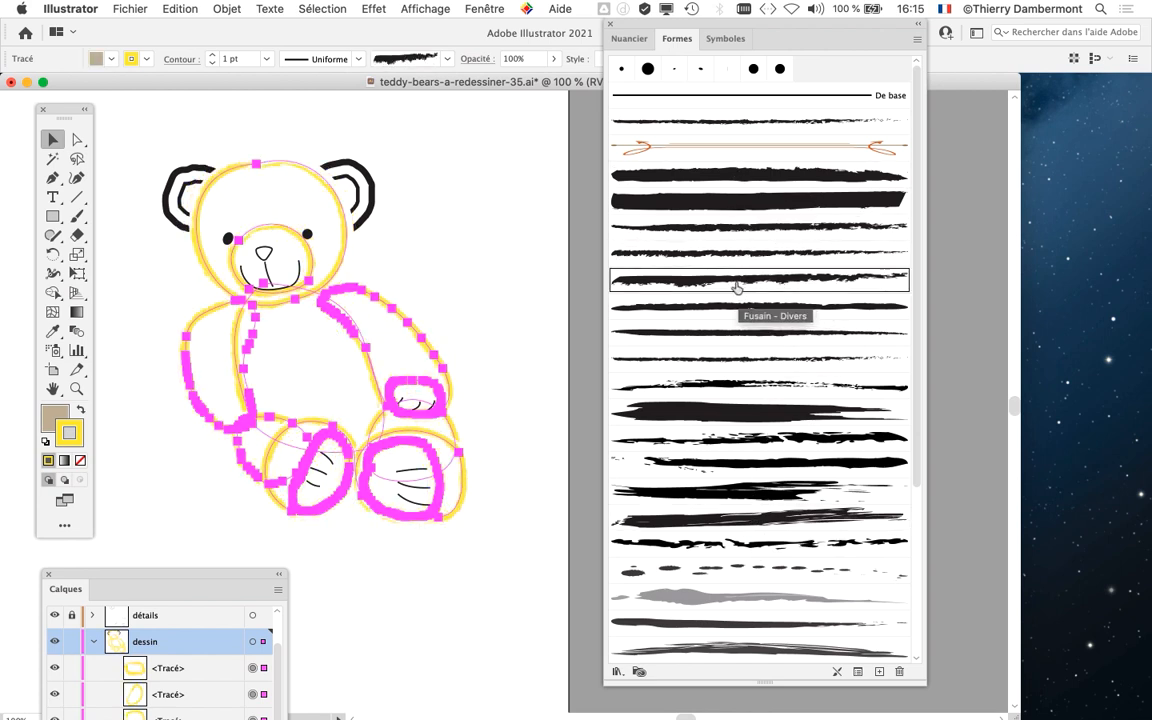
Step: Inspect the Fusain - Divers brush options without changes, then try Pinceau à sec 7 and the brush below it on the bear
{"action": "double_click", "coordinate": [736, 287]}
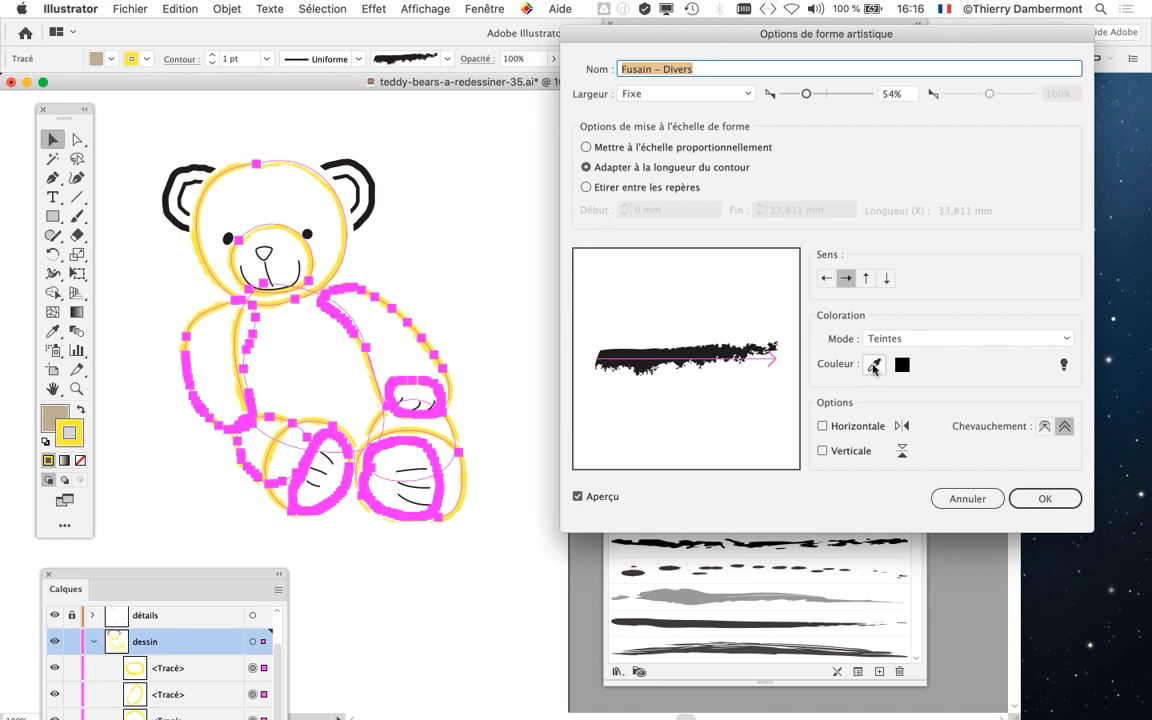
{"action": "left_click", "coordinate": [964, 501]}
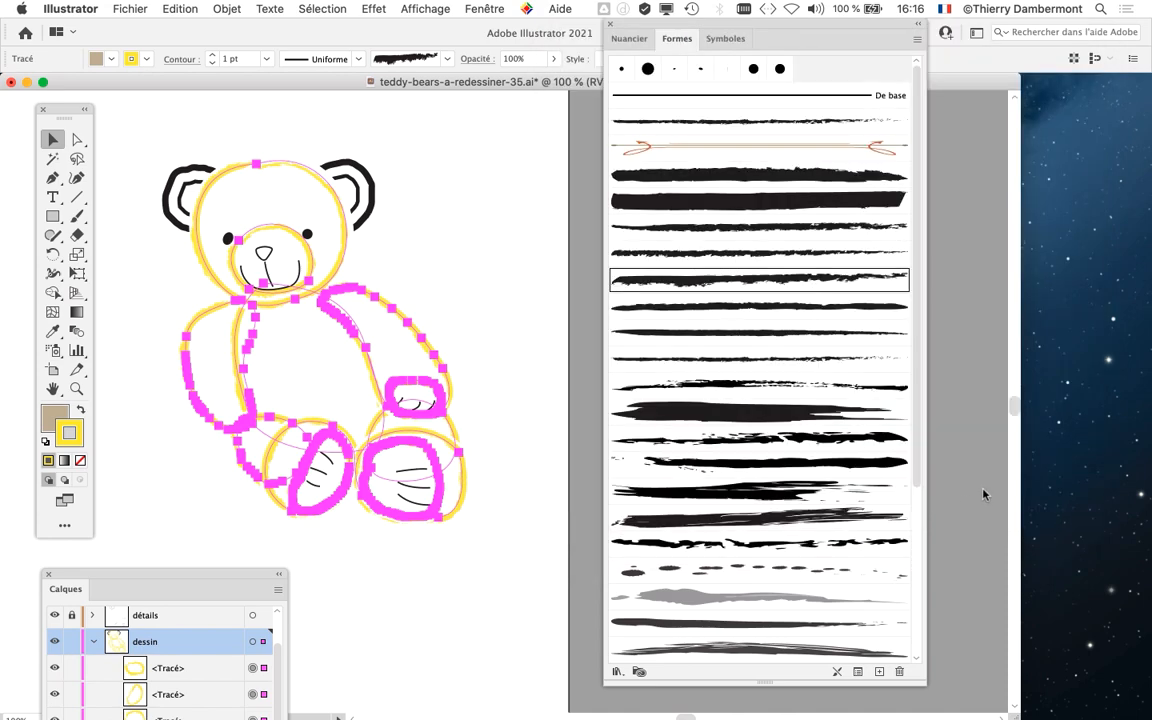
{"action": "double_click", "coordinate": [752, 453]}
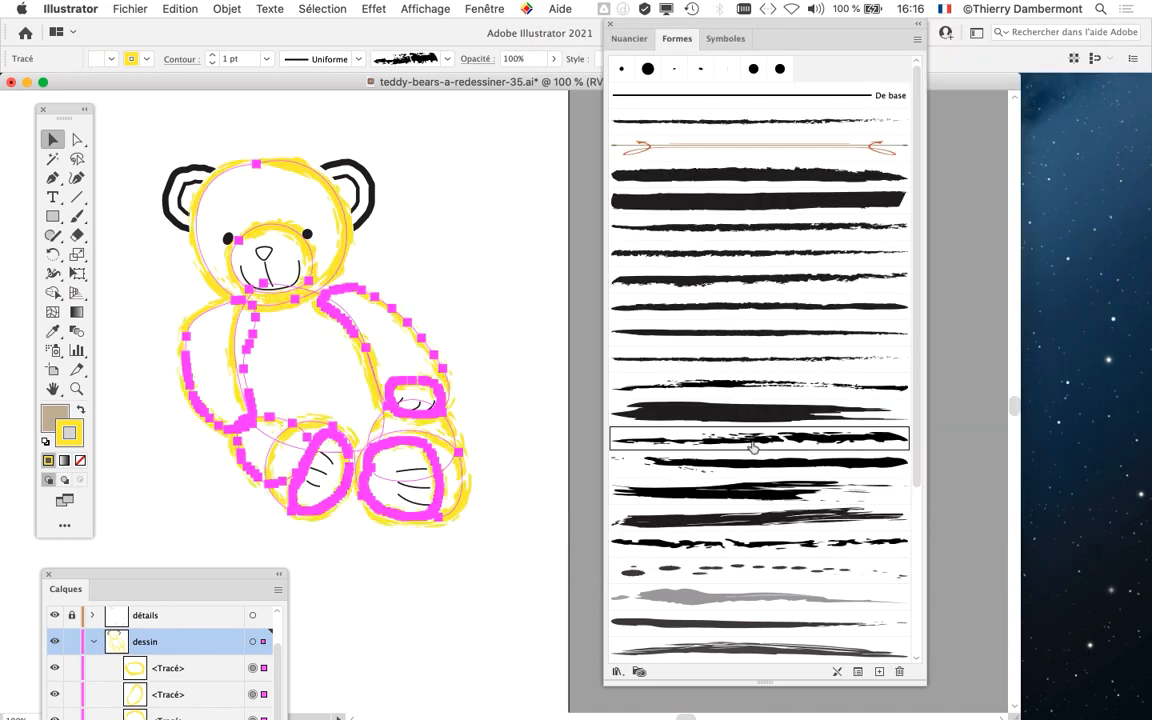
{"action": "left_click", "coordinate": [957, 506]}
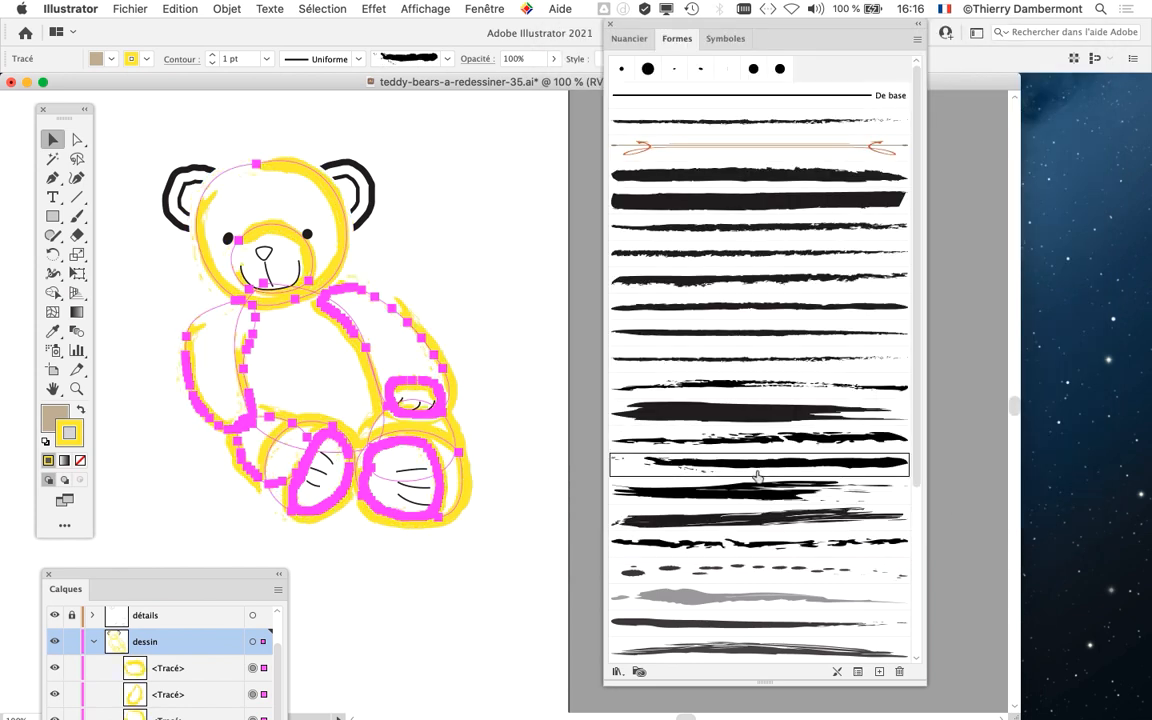
{"action": "left_click", "coordinate": [507, 10]}
{"action": "left_click", "coordinate": [503, 507]}
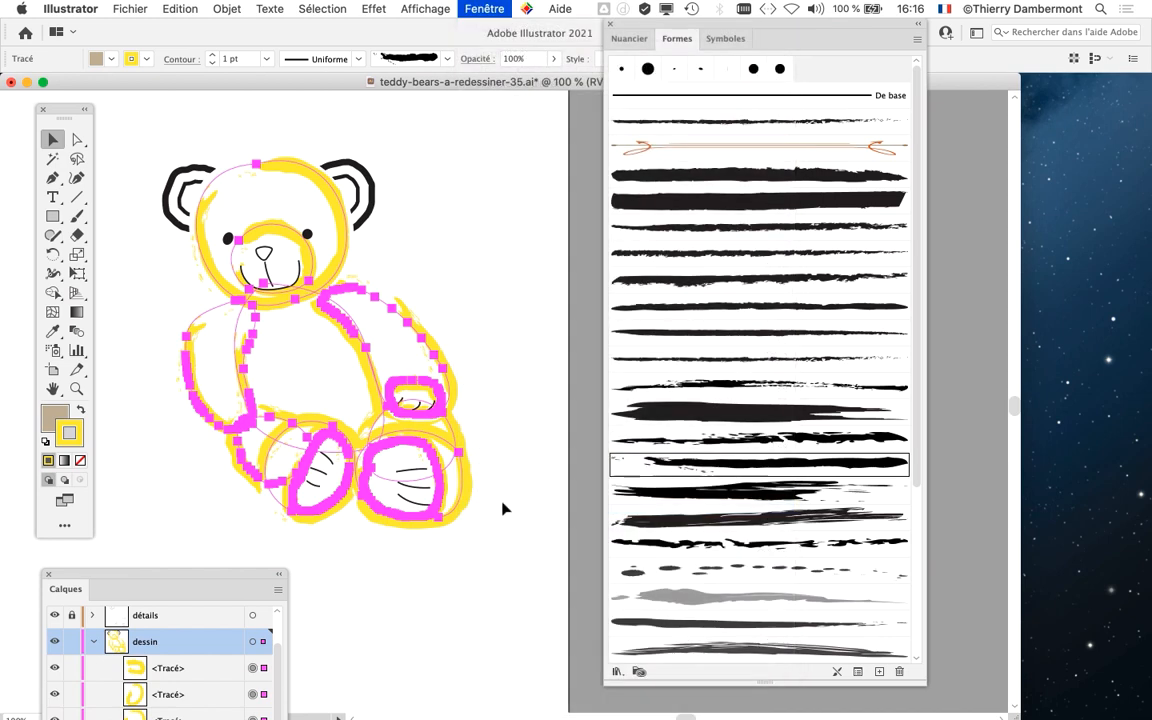
Step: Recolour the bear's selected strokes bright blue and apply the Fusain - Pondéré art brush to them
{"action": "left_click", "coordinate": [731, 119]}
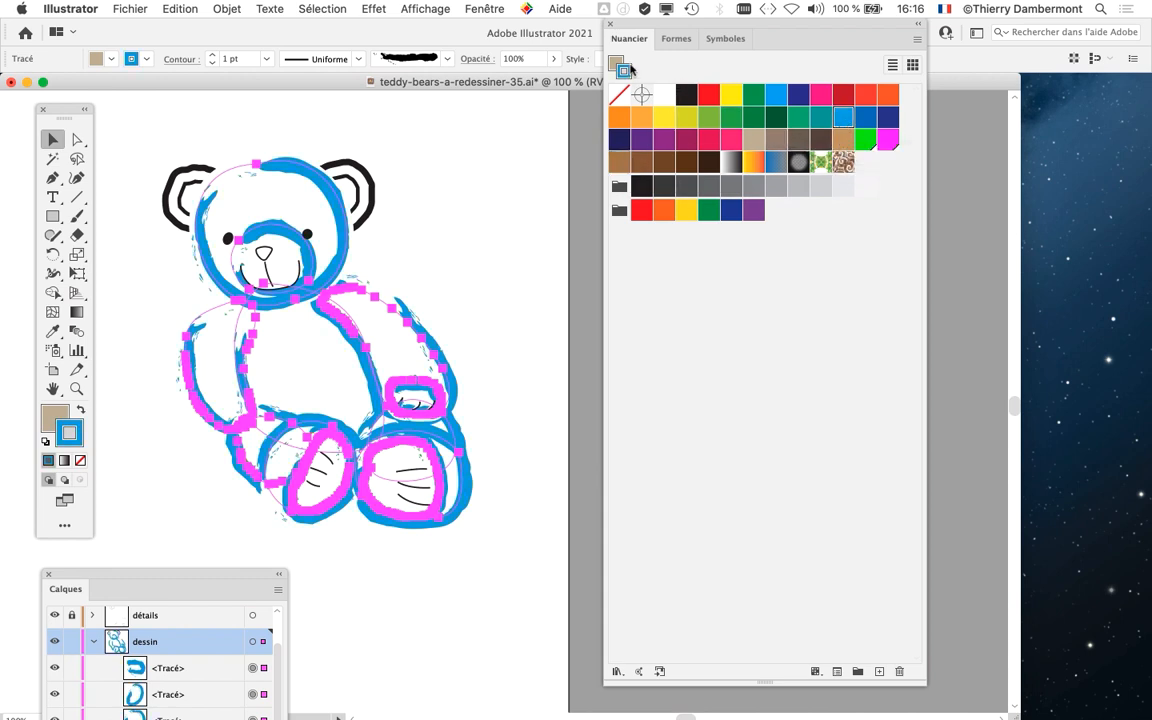
{"action": "left_click_drag", "start_coordinate": [658, 25], "coordinate": [735, 65]}
{"action": "left_click", "coordinate": [739, 64]}
{"action": "left_click", "coordinate": [787, 286]}
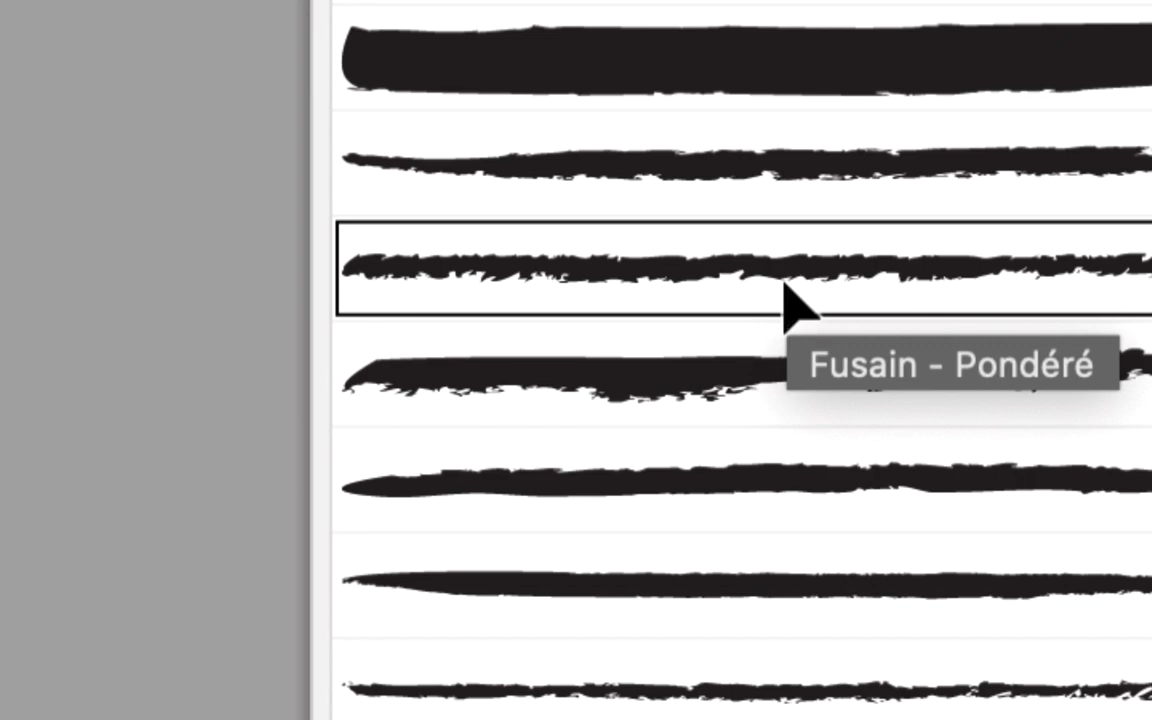
Step: Look through the rest of the brush list, down to the pattern brushes at its end
{"action": "scroll", "coordinate": [805, 334], "scroll_direction": "down", "scroll_amount": 4}
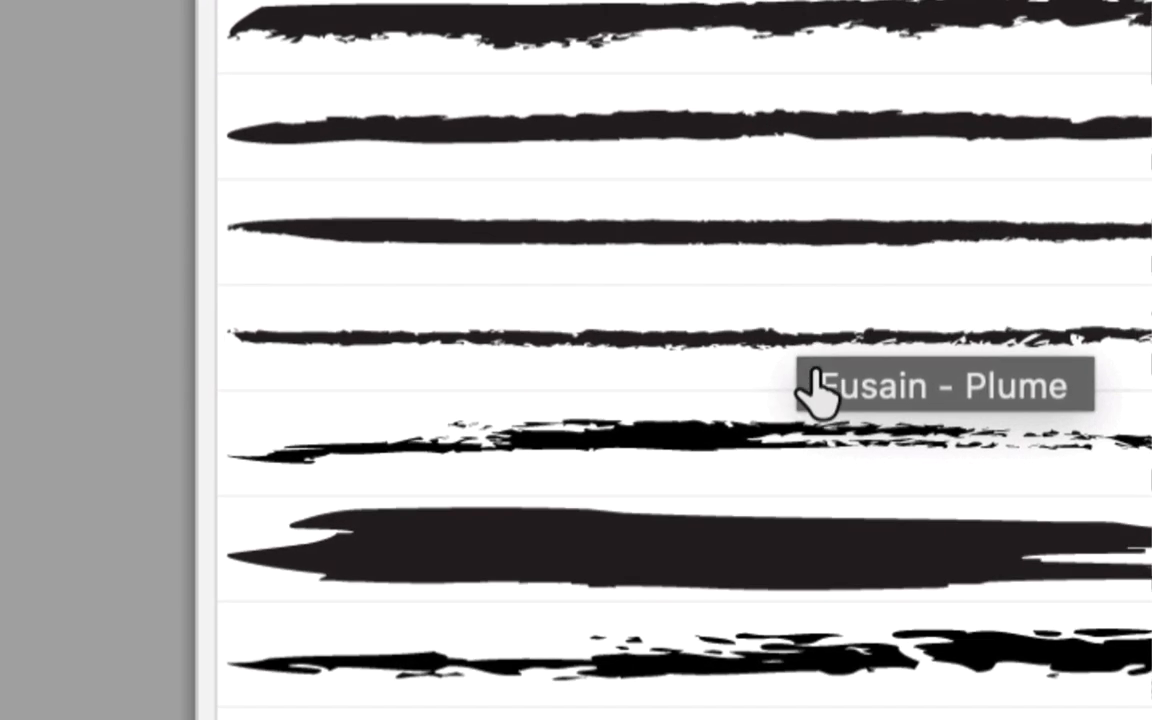
{"action": "scroll", "coordinate": [815, 390], "scroll_direction": "down", "scroll_amount": 6}
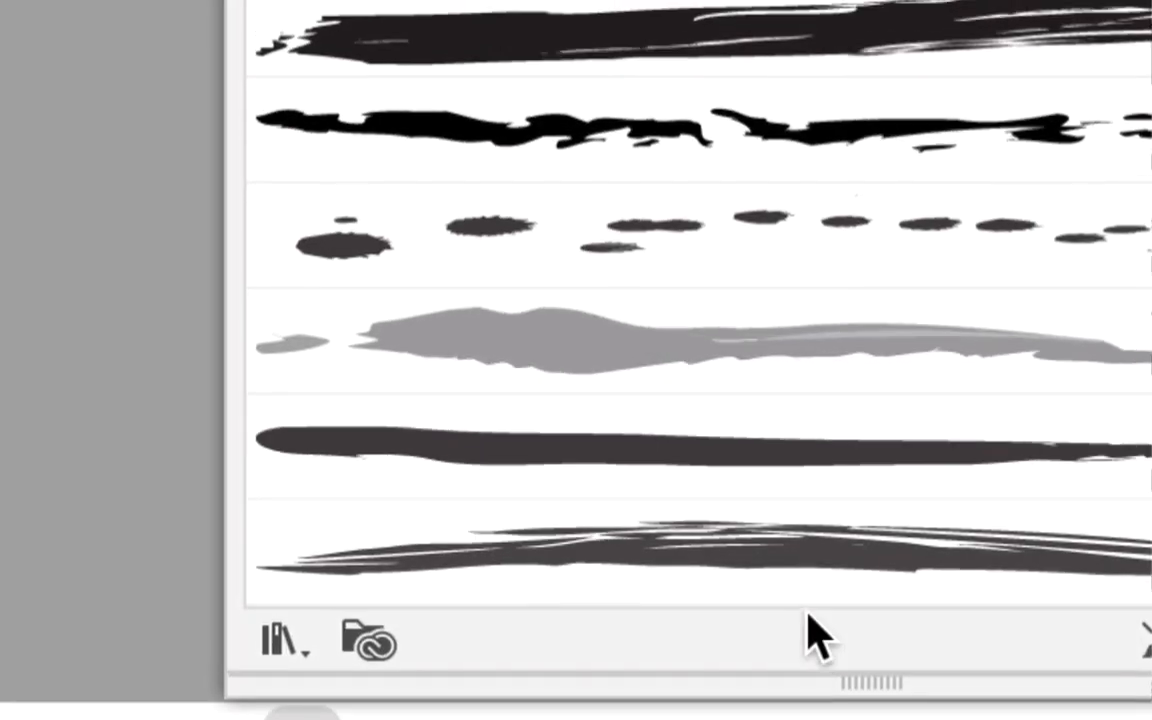
{"action": "scroll", "coordinate": [800, 550], "scroll_direction": "down", "scroll_amount": 8}
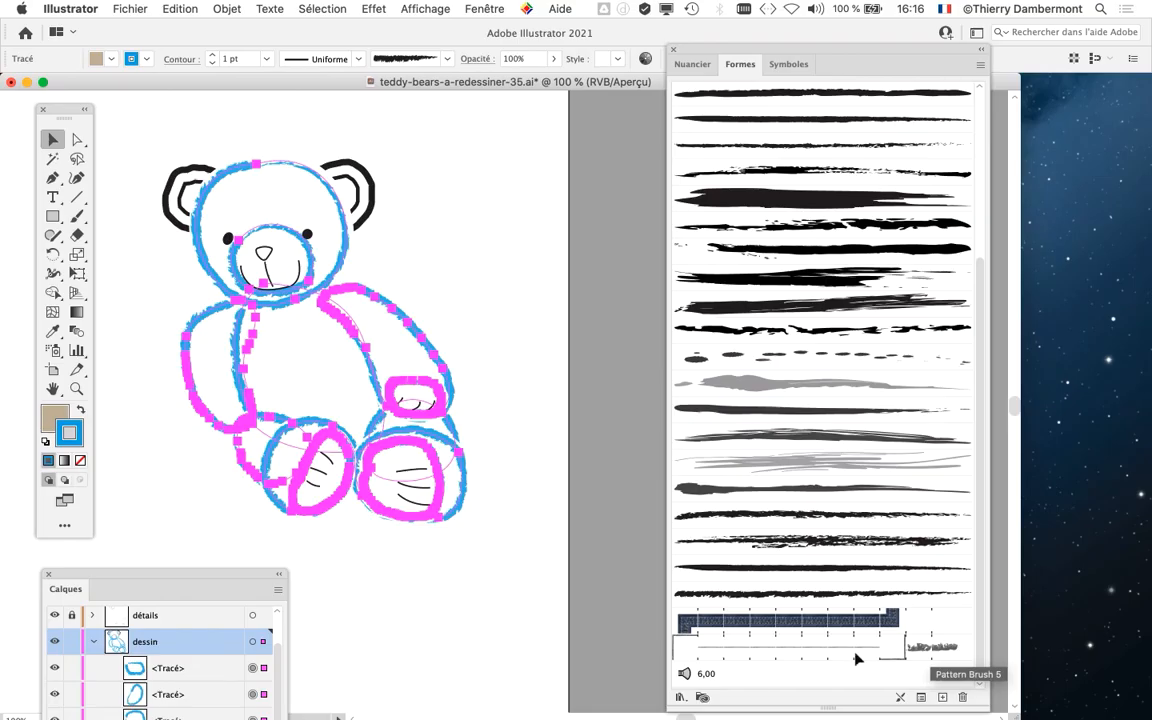
{"action": "scroll", "coordinate": [822, 358], "scroll_direction": "up", "scroll_amount": 3}
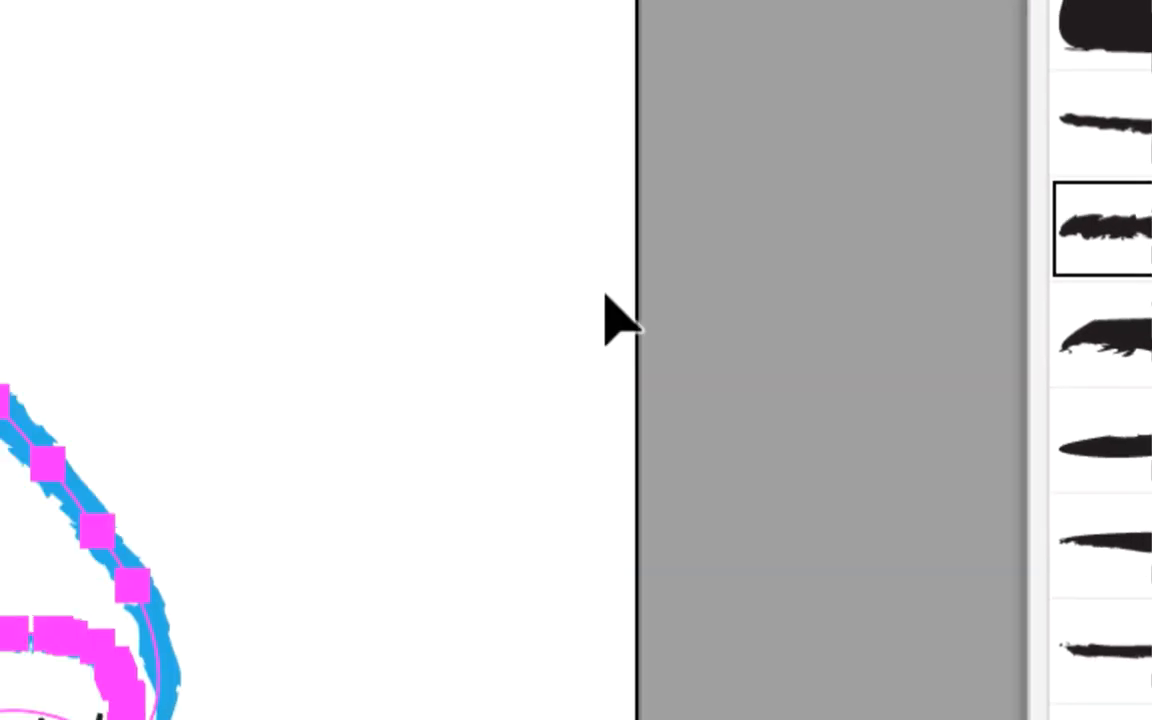
Step: Deselect the bear's shapes and examine the charcoal texture and thickness variations of the strokes on the head, arms and feet
{"action": "scroll", "coordinate": [460, 323], "scroll_direction": "left", "scroll_amount": 3}
{"action": "scroll", "coordinate": [450, 296], "scroll_direction": "up", "scroll_amount": 2}
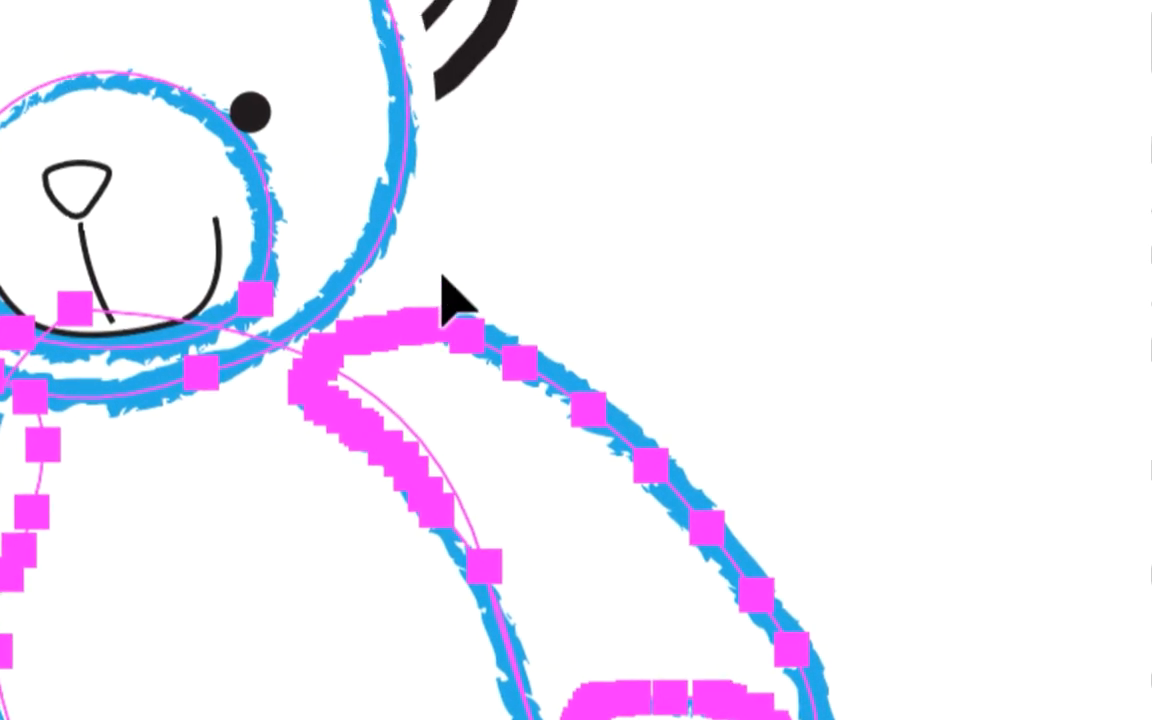
{"action": "left_click", "coordinate": [450, 296]}
{"action": "scroll", "coordinate": [448, 274], "scroll_direction": "down", "scroll_amount": 2}
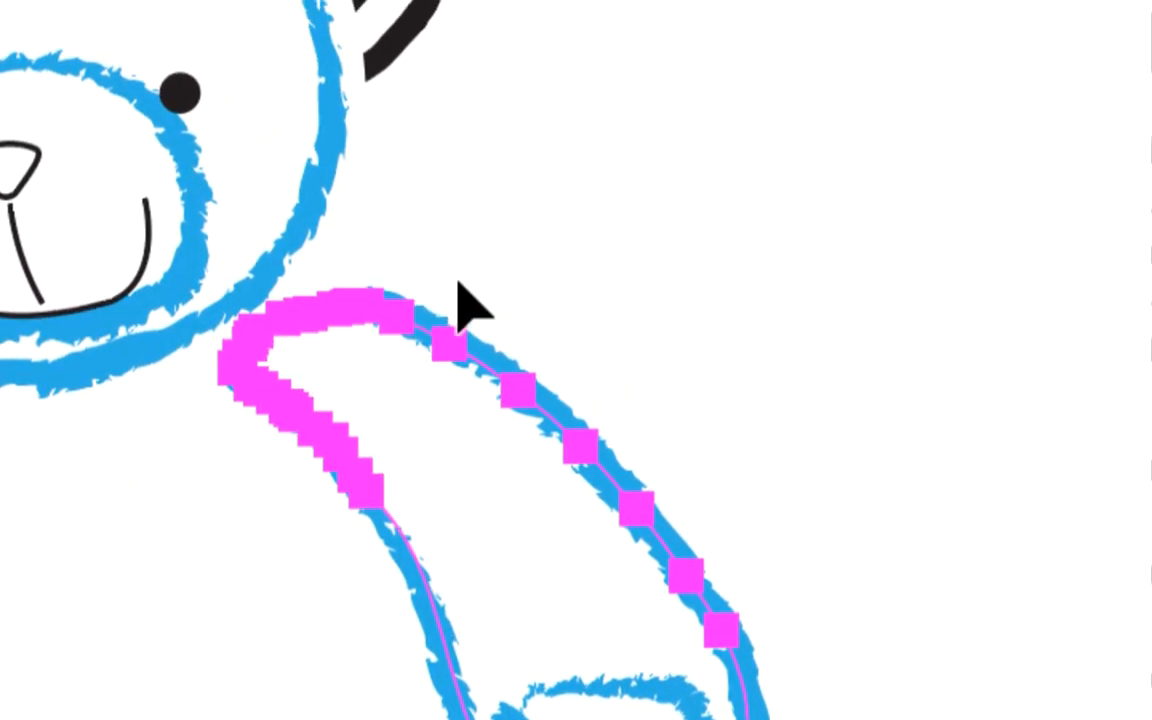
{"action": "scroll", "coordinate": [490, 325], "scroll_direction": "down", "scroll_amount": 5}
{"action": "scroll", "coordinate": [490, 325], "scroll_direction": "right", "scroll_amount": 3}
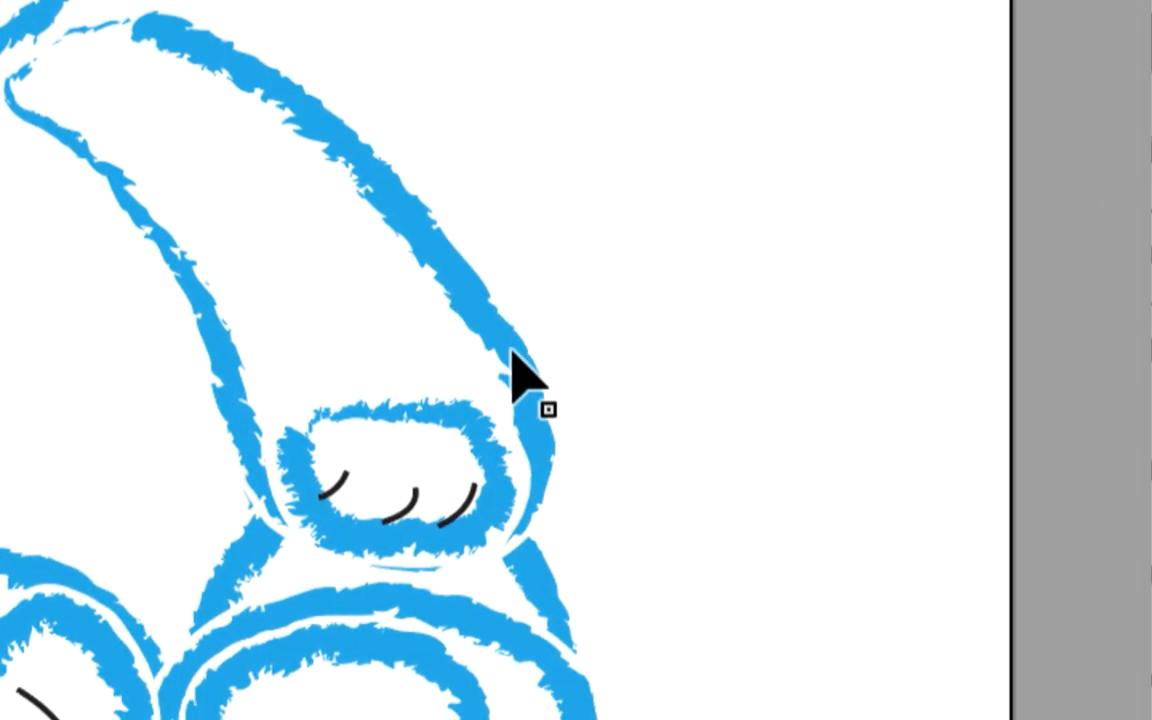
{"action": "scroll", "coordinate": [500, 400], "scroll_direction": "left", "scroll_amount": 3}
{"action": "scroll", "coordinate": [480, 405], "scroll_direction": "up", "scroll_amount": 5}
{"action": "scroll", "coordinate": [432, 339], "scroll_direction": "left", "scroll_amount": 5}
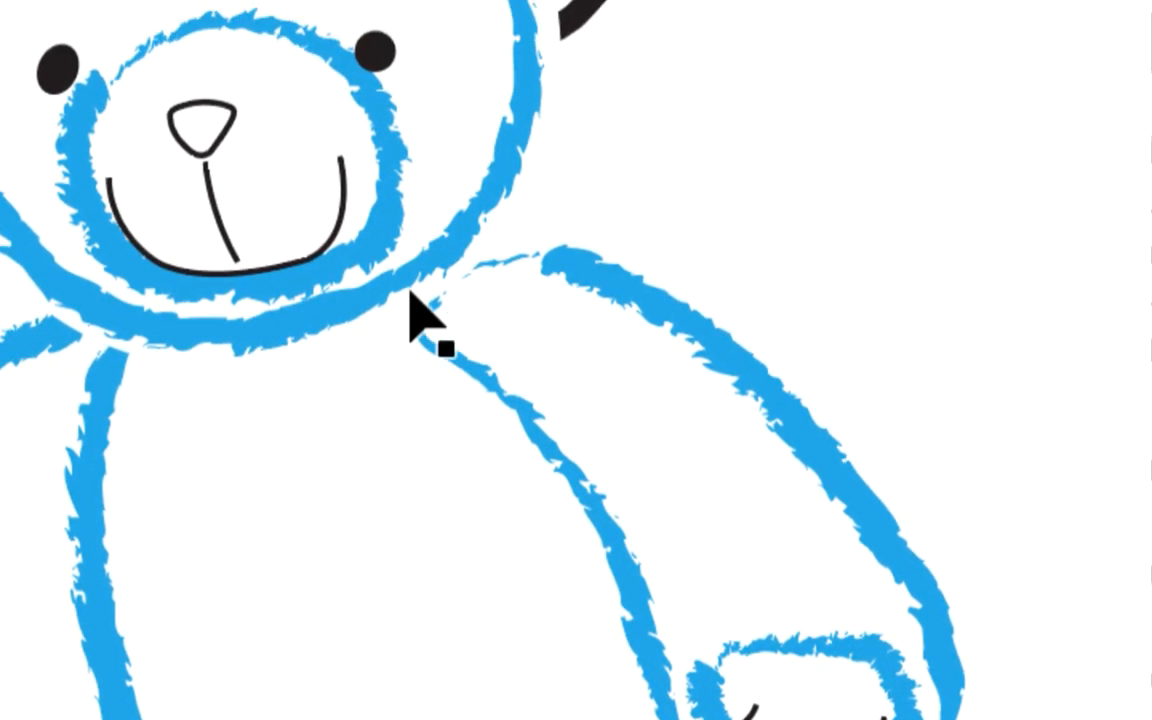
{"action": "scroll", "coordinate": [343, 260], "scroll_direction": "up", "scroll_amount": 3}
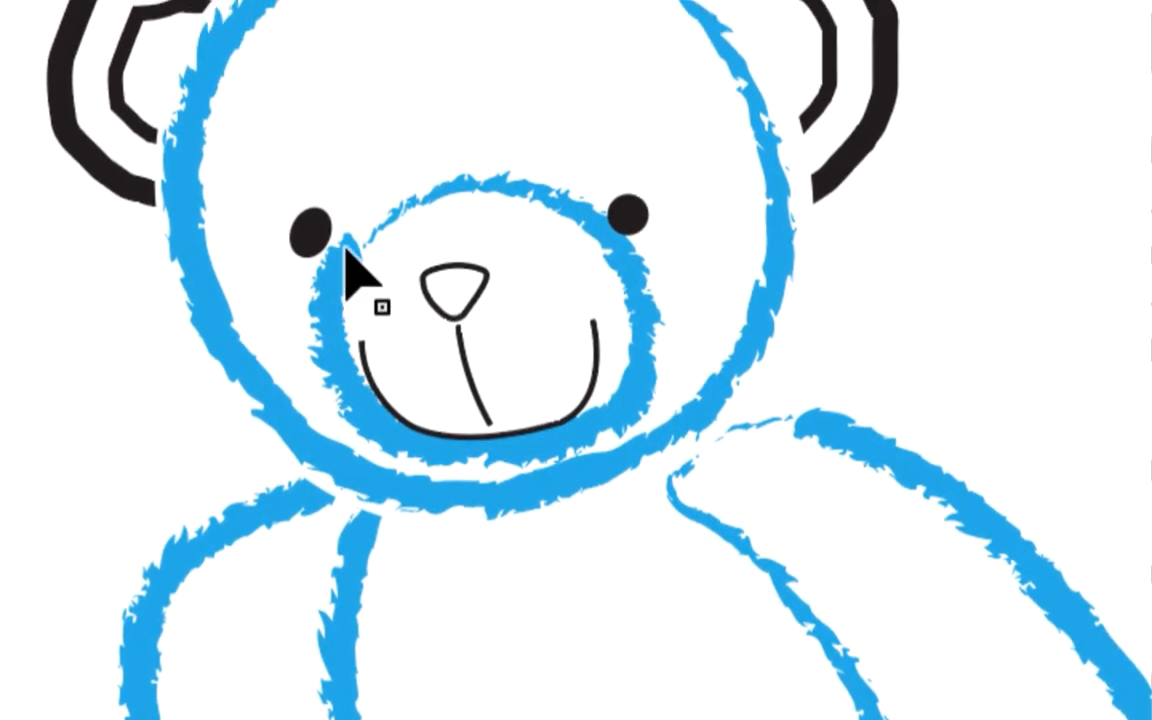
{"action": "scroll", "coordinate": [342, 270], "scroll_direction": "down", "scroll_amount": 4}
{"action": "scroll", "coordinate": [360, 290], "scroll_direction": "right", "scroll_amount": 3}
{"action": "scroll", "coordinate": [385, 302], "scroll_direction": "right", "scroll_amount": 2}
{"action": "scroll", "coordinate": [411, 291], "scroll_direction": "up", "scroll_amount": 4}
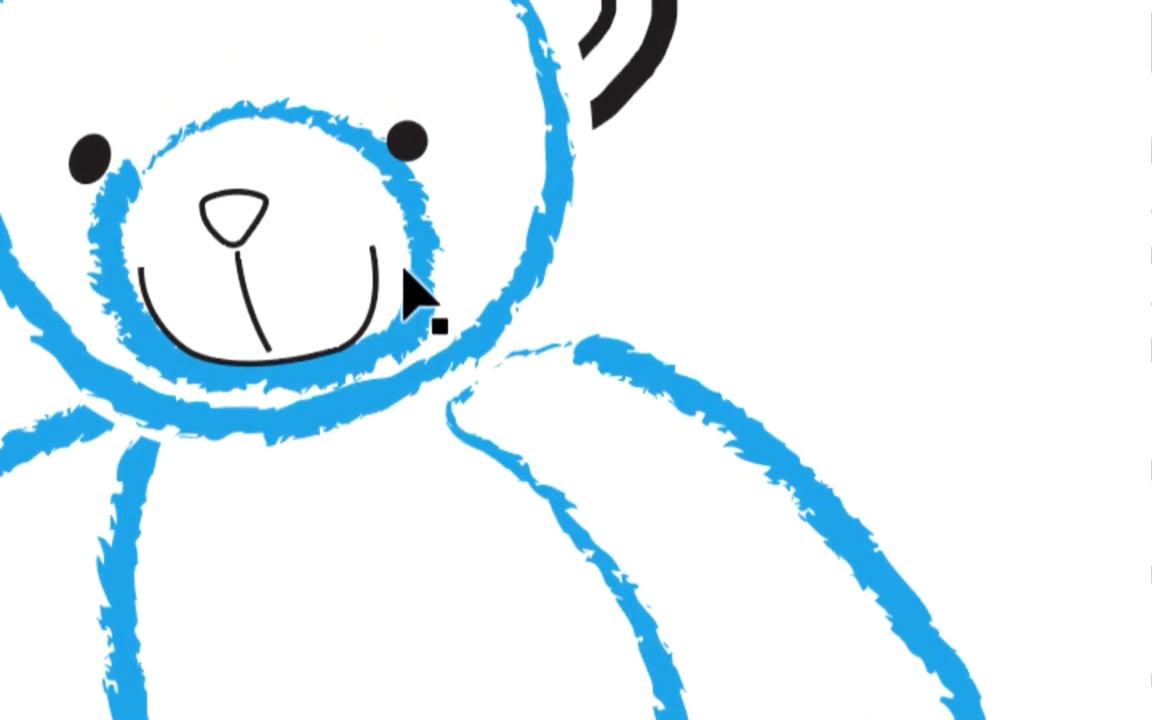
{"action": "scroll", "coordinate": [401, 257], "scroll_direction": "left", "scroll_amount": 3}
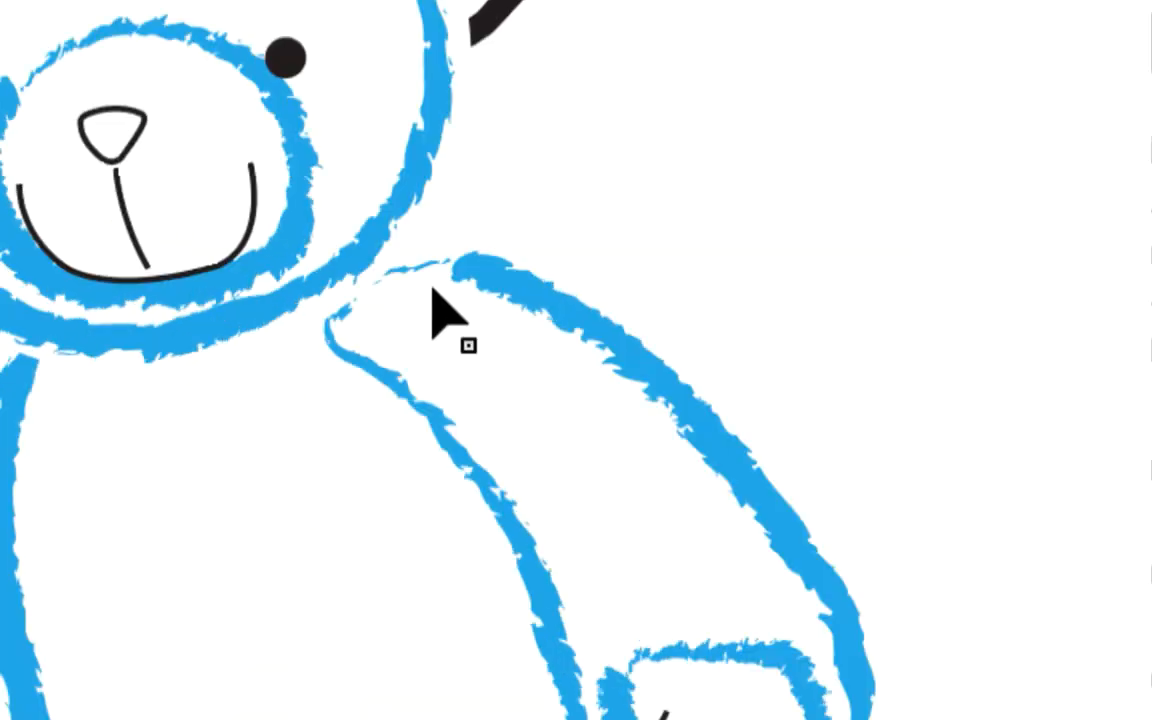
{"action": "scroll", "coordinate": [442, 314], "scroll_direction": "left", "scroll_amount": 3}
{"action": "scroll", "coordinate": [360, 288], "scroll_direction": "up", "scroll_amount": 2}
{"action": "scroll", "coordinate": [340, 300], "scroll_direction": "down", "scroll_amount": 10}
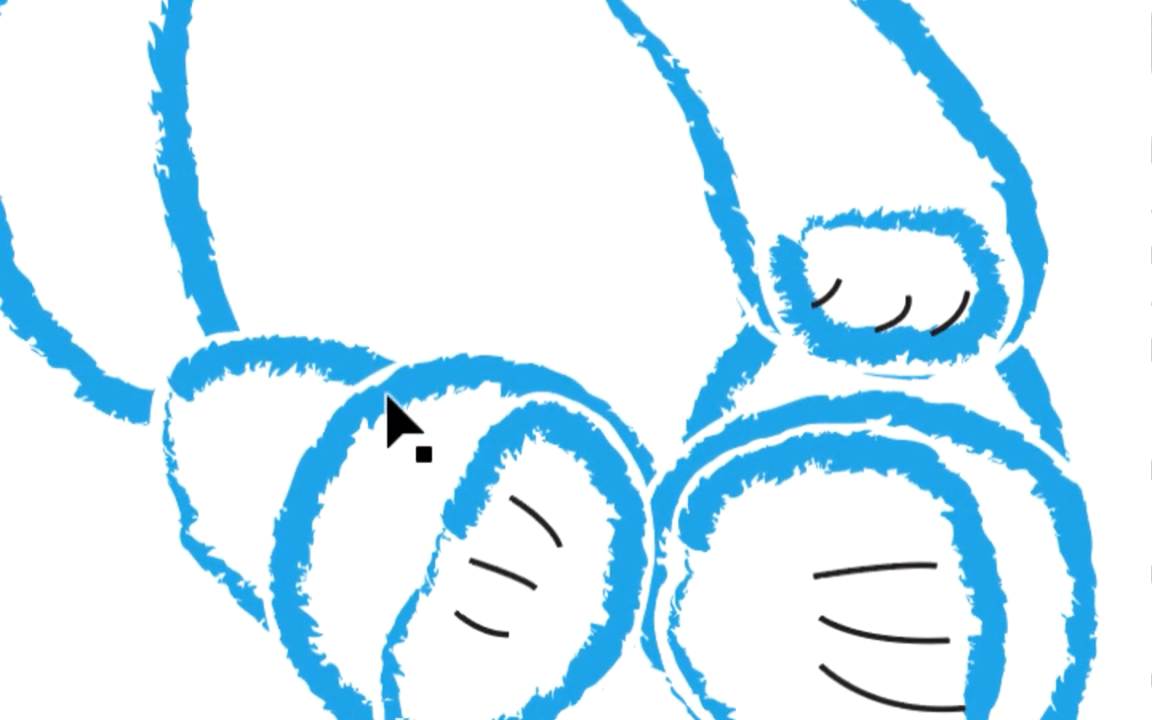
{"action": "scroll", "coordinate": [405, 470], "scroll_direction": "right", "scroll_amount": 5}
{"action": "scroll", "coordinate": [442, 463], "scroll_direction": "up", "scroll_amount": 5}
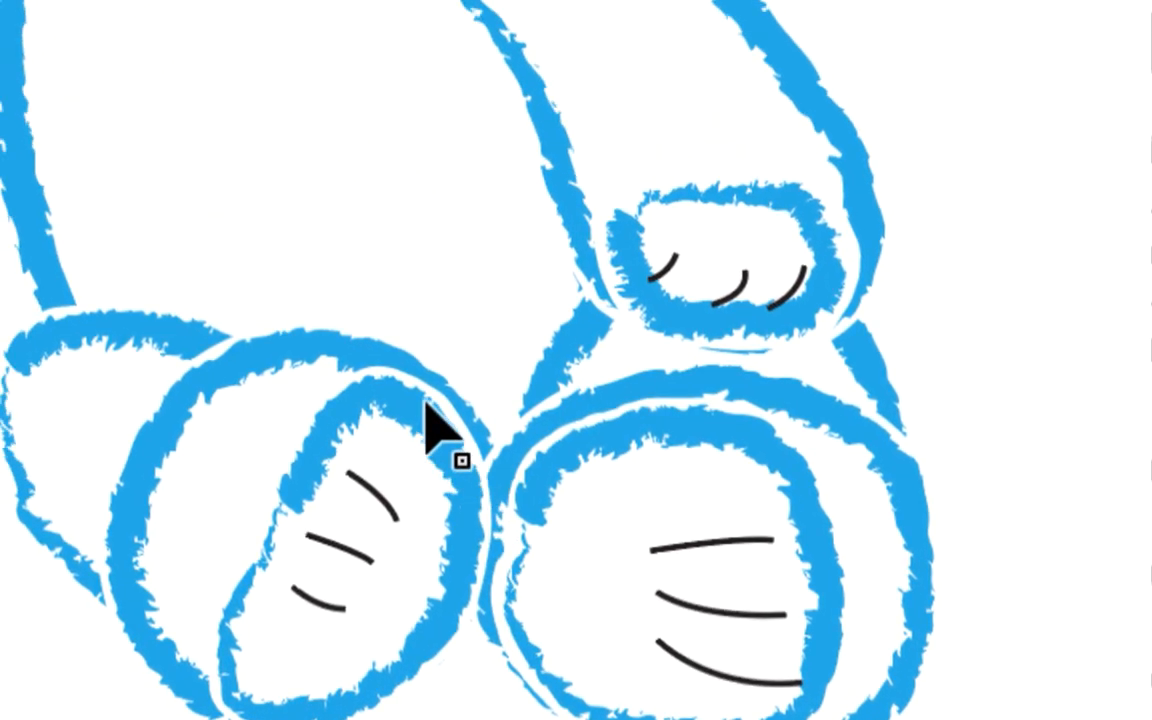
{"action": "scroll", "coordinate": [455, 410], "scroll_direction": "right", "scroll_amount": 4}
{"action": "scroll", "coordinate": [488, 411], "scroll_direction": "down", "scroll_amount": 5}
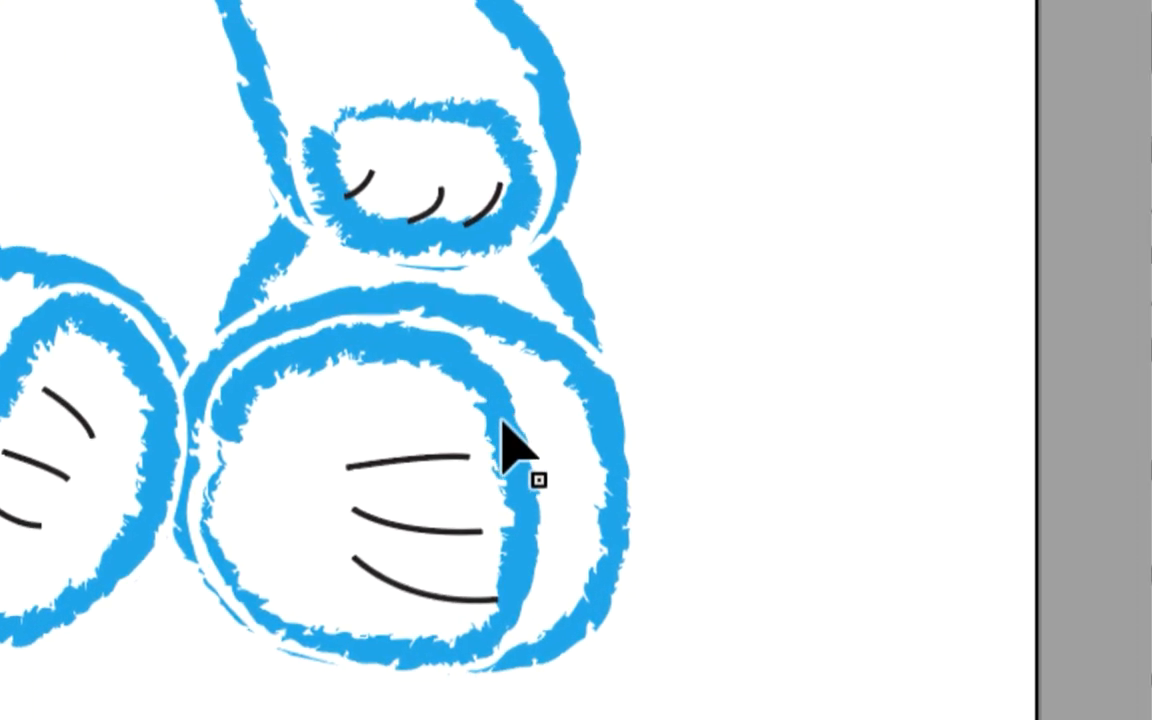
{"action": "scroll", "coordinate": [501, 457], "scroll_direction": "left", "scroll_amount": 3}
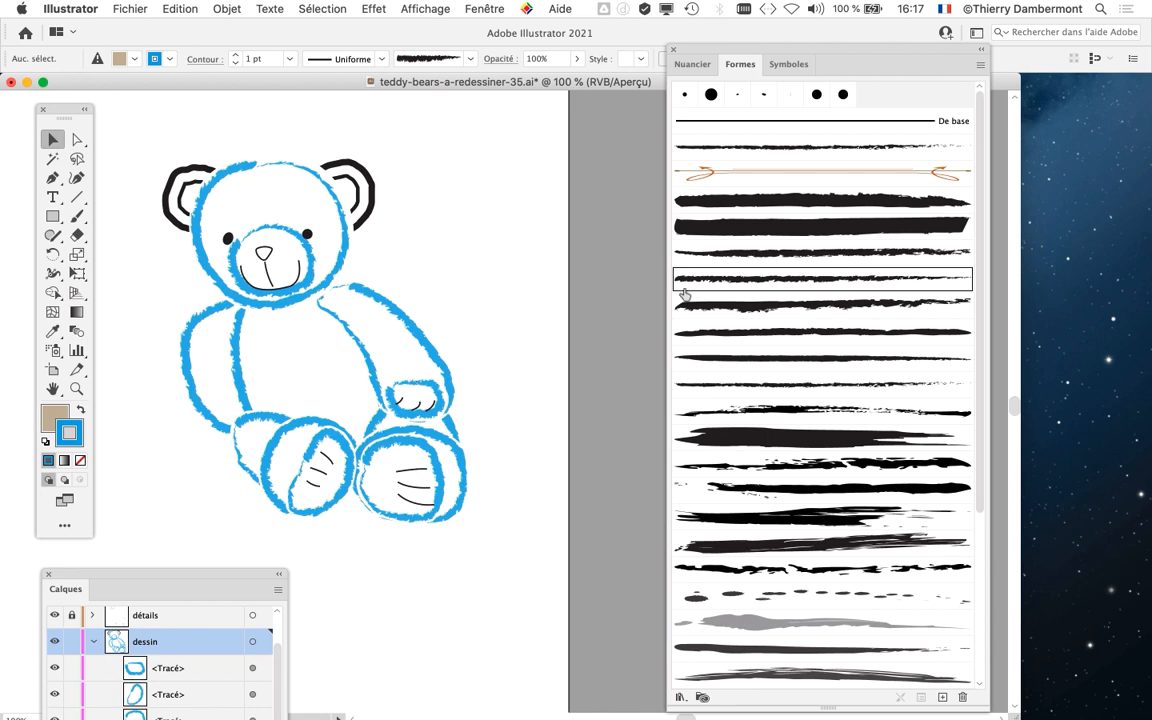
Step: Review the colorization modes in the Fusain - Pondéré brush options and keep Teintes
{"action": "double_click", "coordinate": [799, 281]}
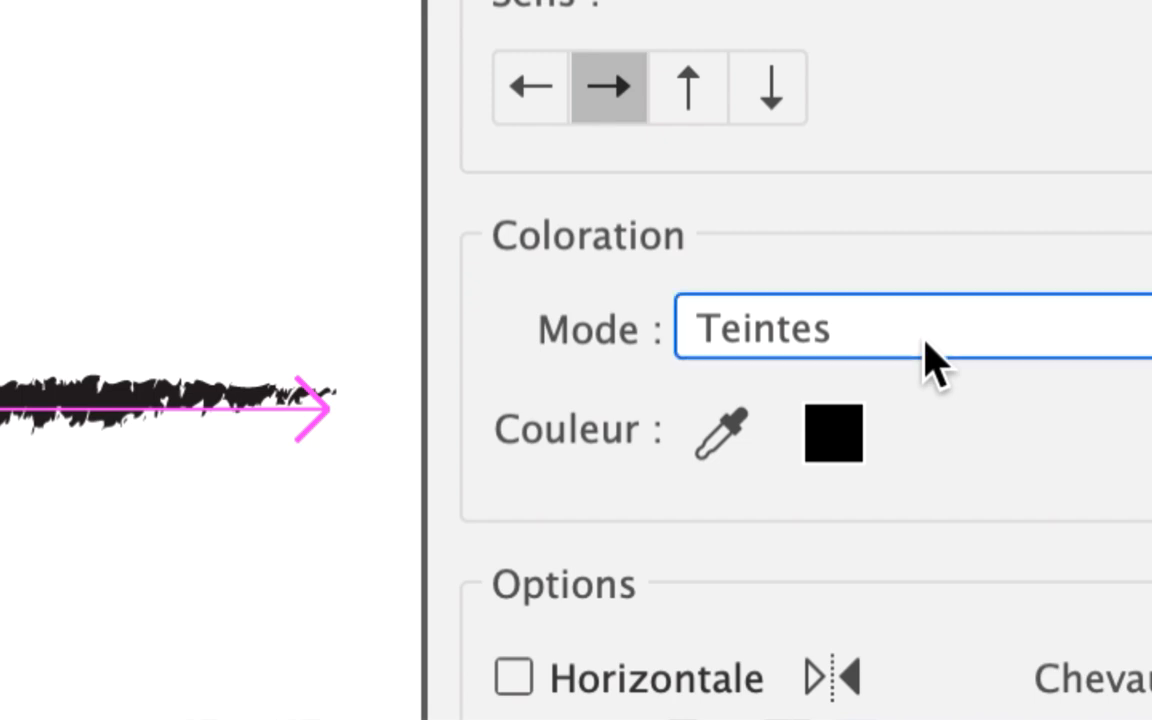
{"action": "left_click", "coordinate": [924, 340]}
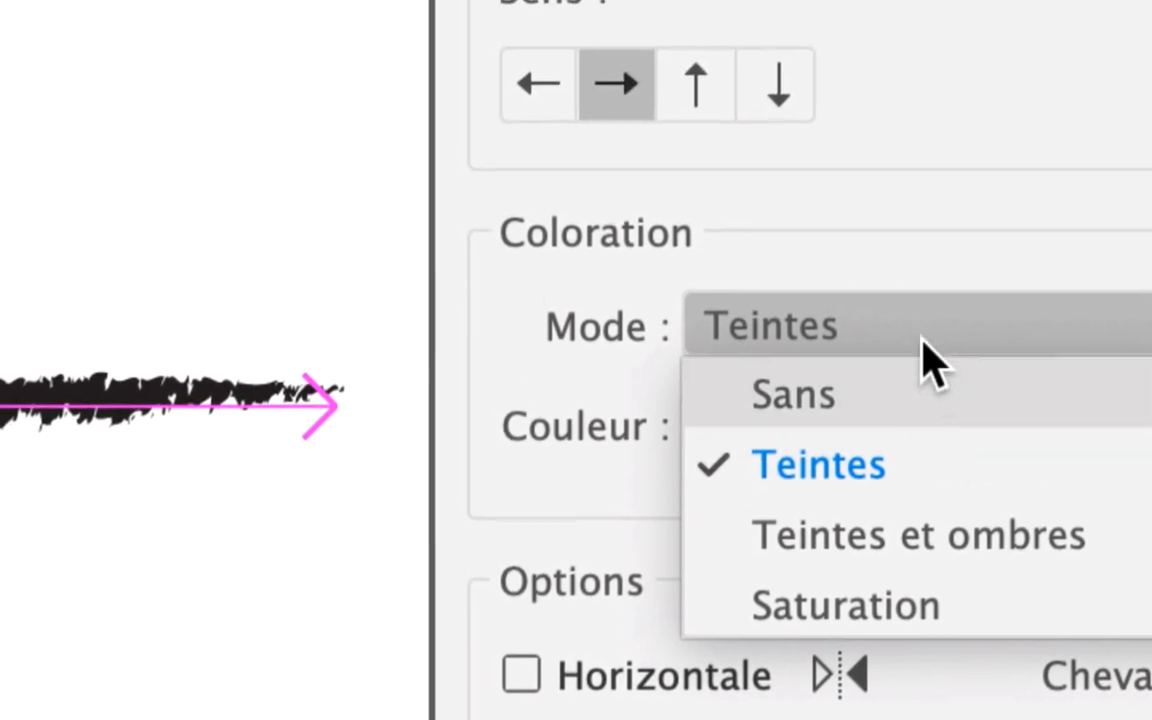
{"action": "left_click", "coordinate": [924, 340]}
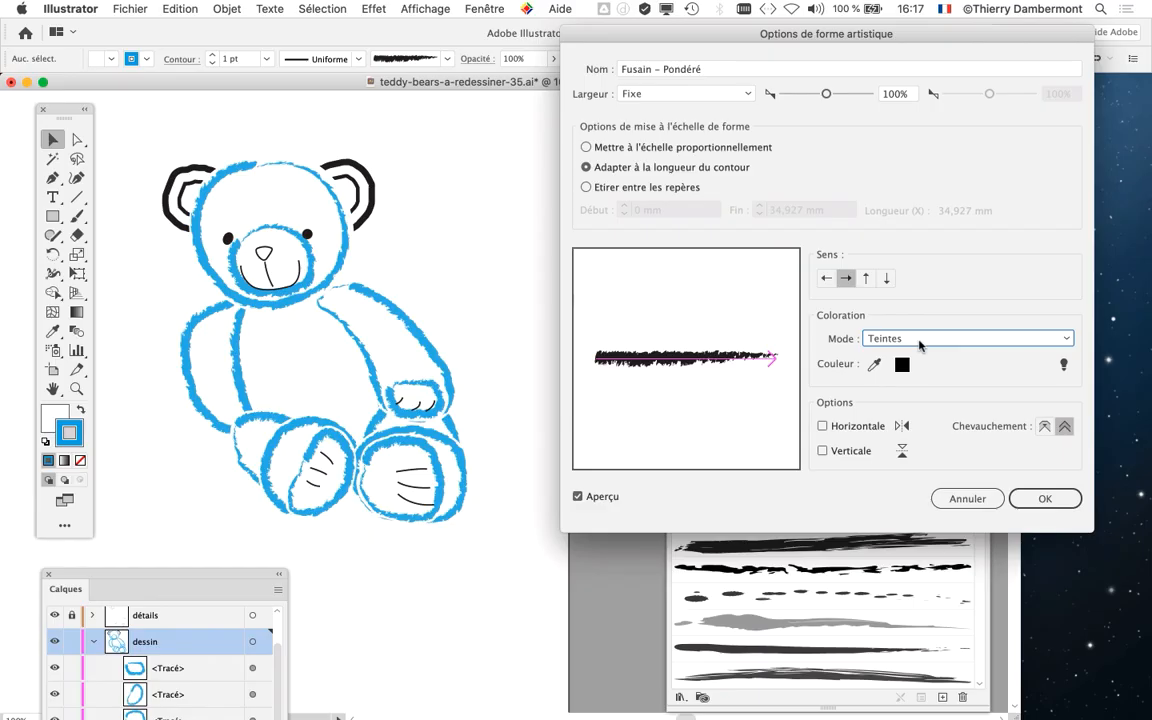
{"action": "left_click", "coordinate": [1045, 499]}
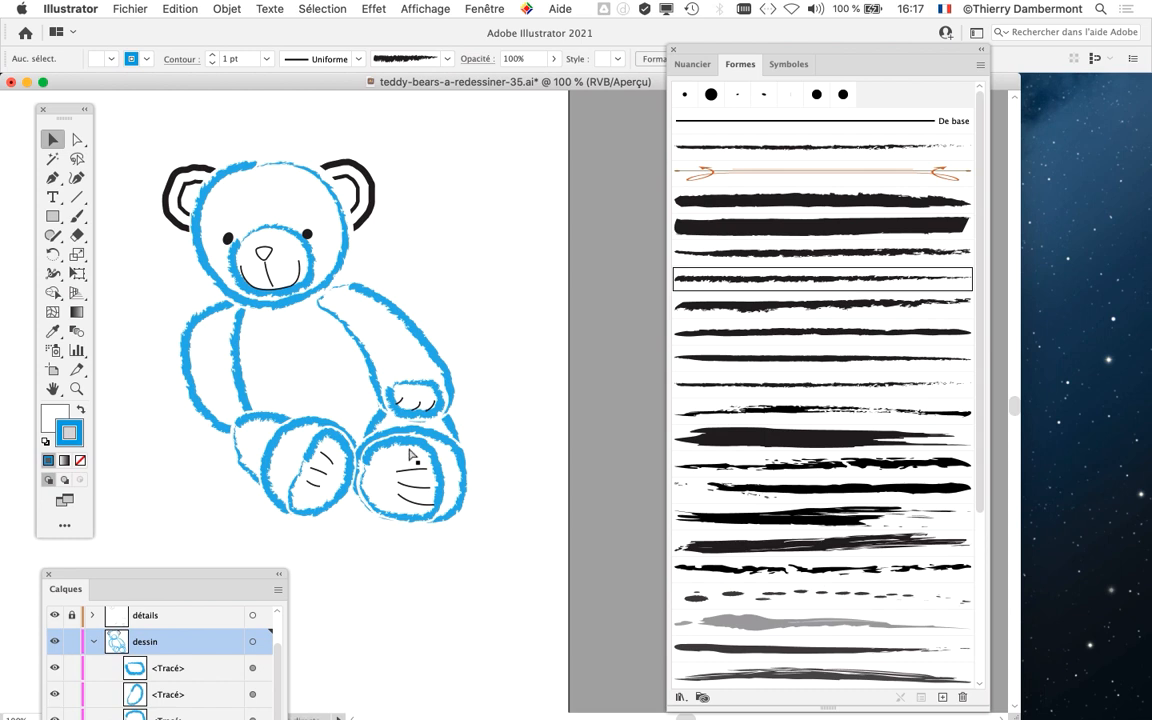
Step: View the whole blue bear on its page at 66.67% zoom
{"action": "scroll", "coordinate": [548, 403], "scroll_direction": "down", "scroll_amount": 1}
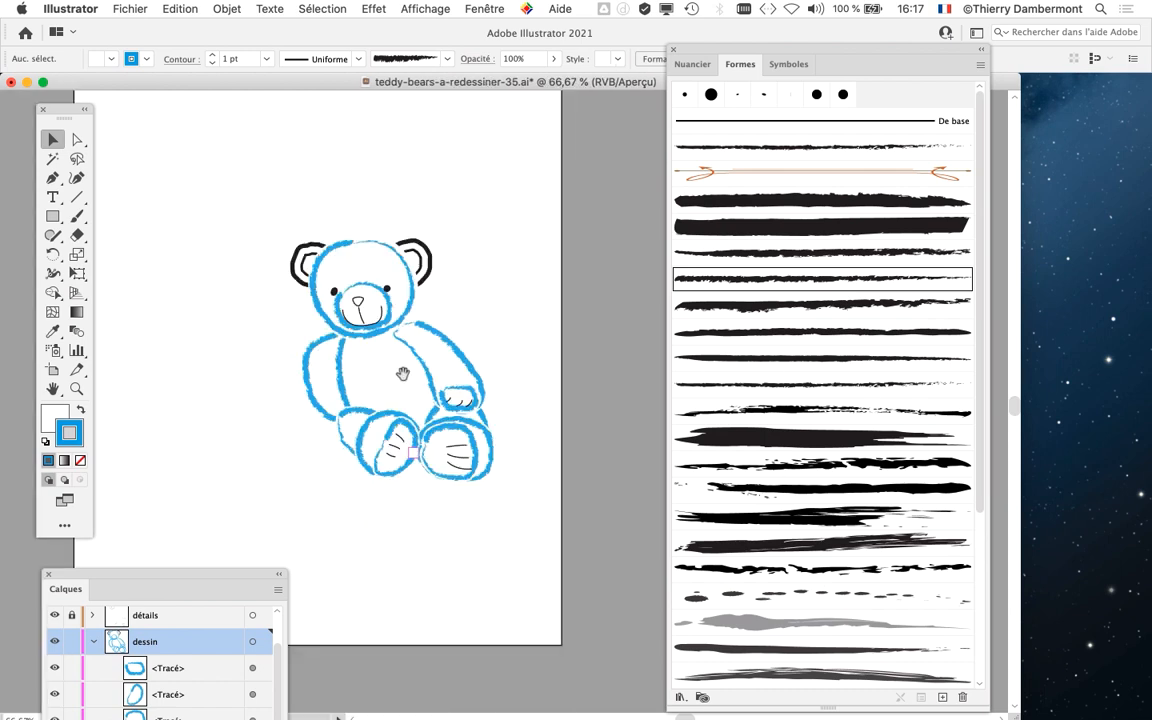
{"action": "left_click_drag", "start_coordinate": [404, 379], "coordinate": [443, 436]}
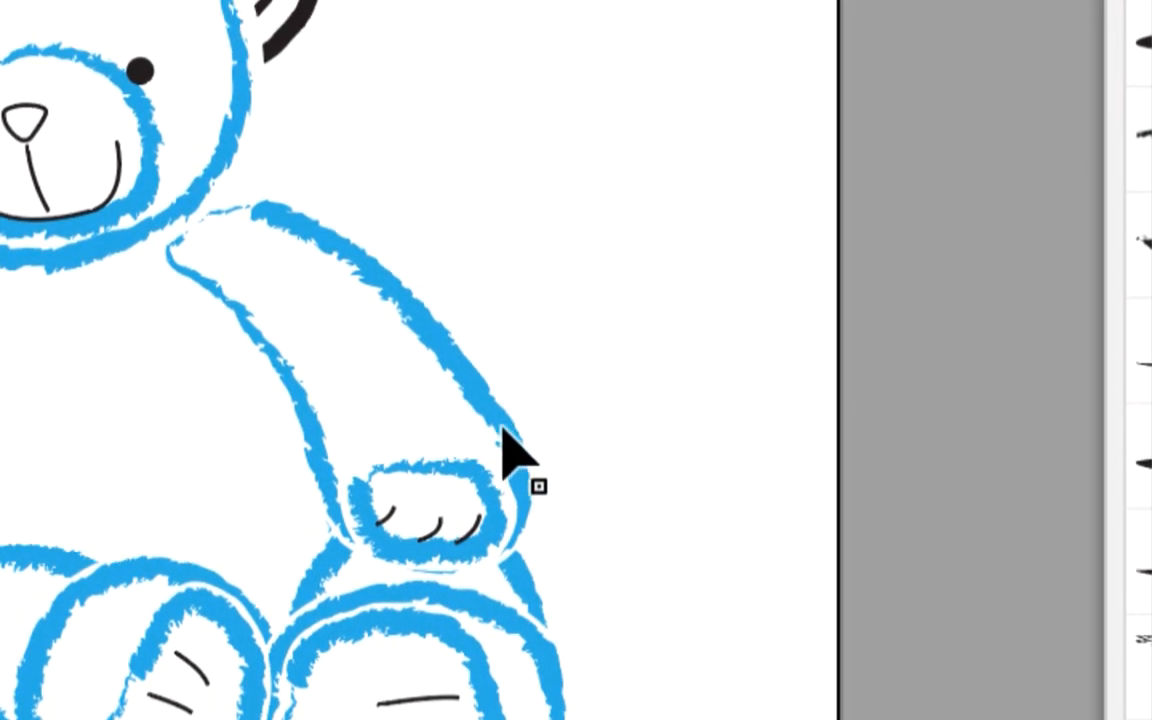
Step: Select the outline of the bear's arm that rests on the leg, after trying its other arm and foot
{"action": "left_click", "coordinate": [503, 437]}
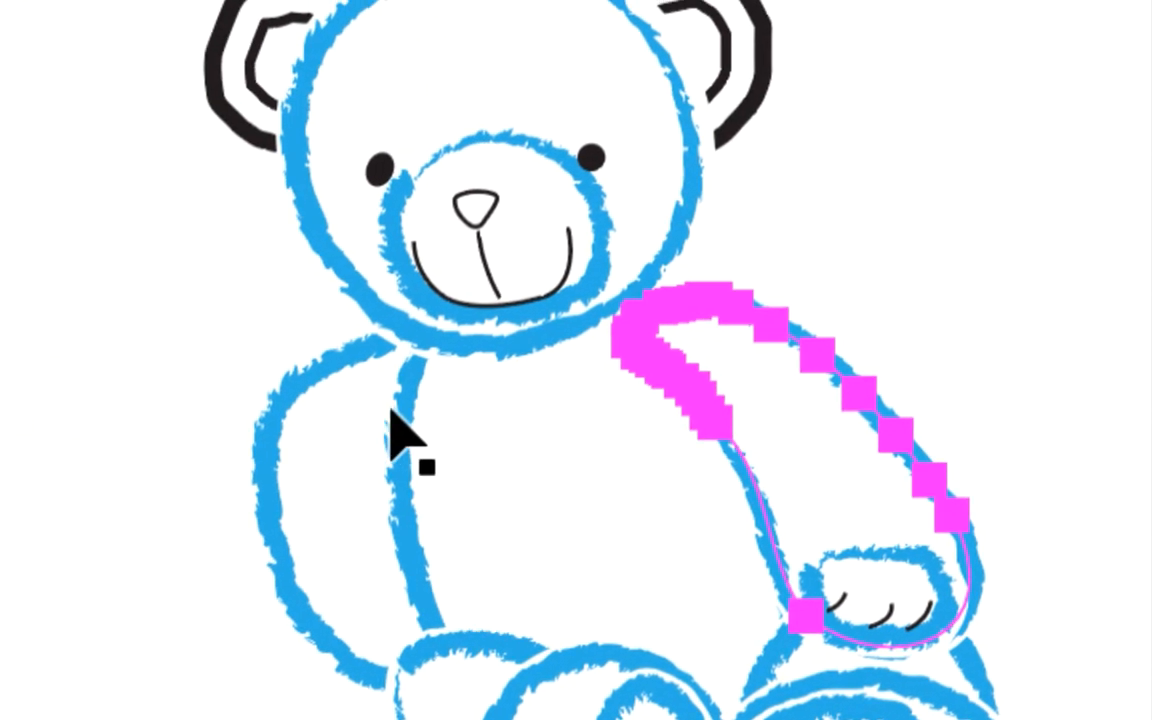
{"action": "left_click", "coordinate": [391, 411]}
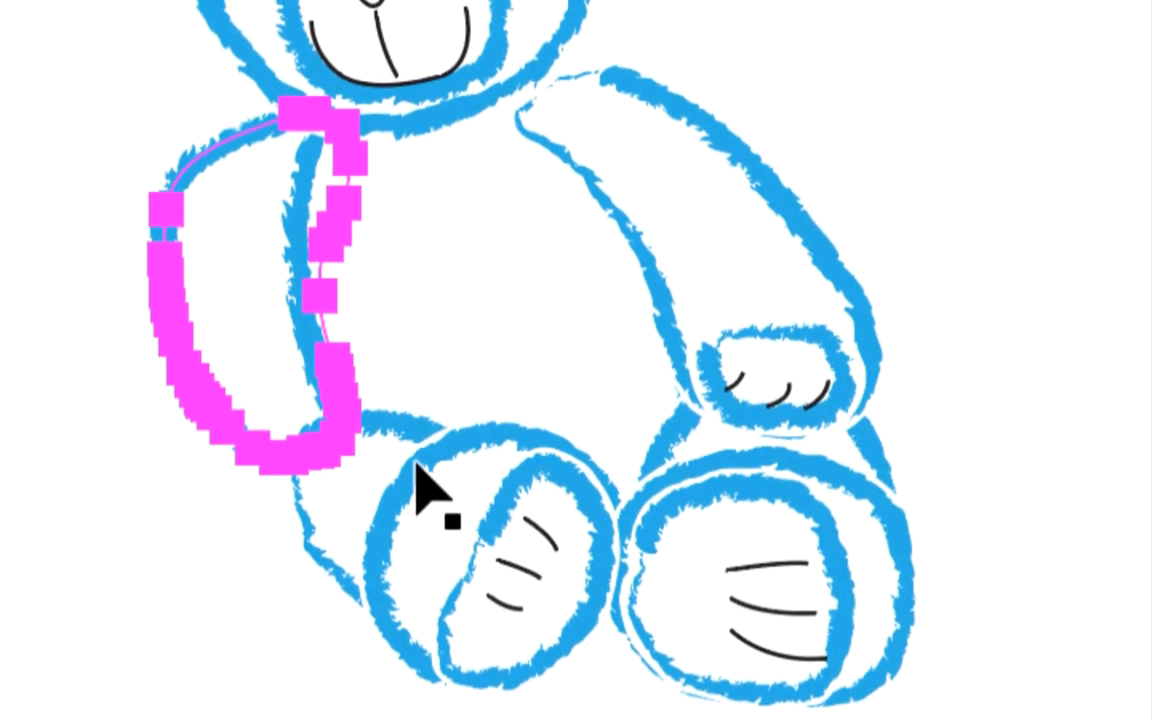
{"action": "left_click", "coordinate": [422, 485]}
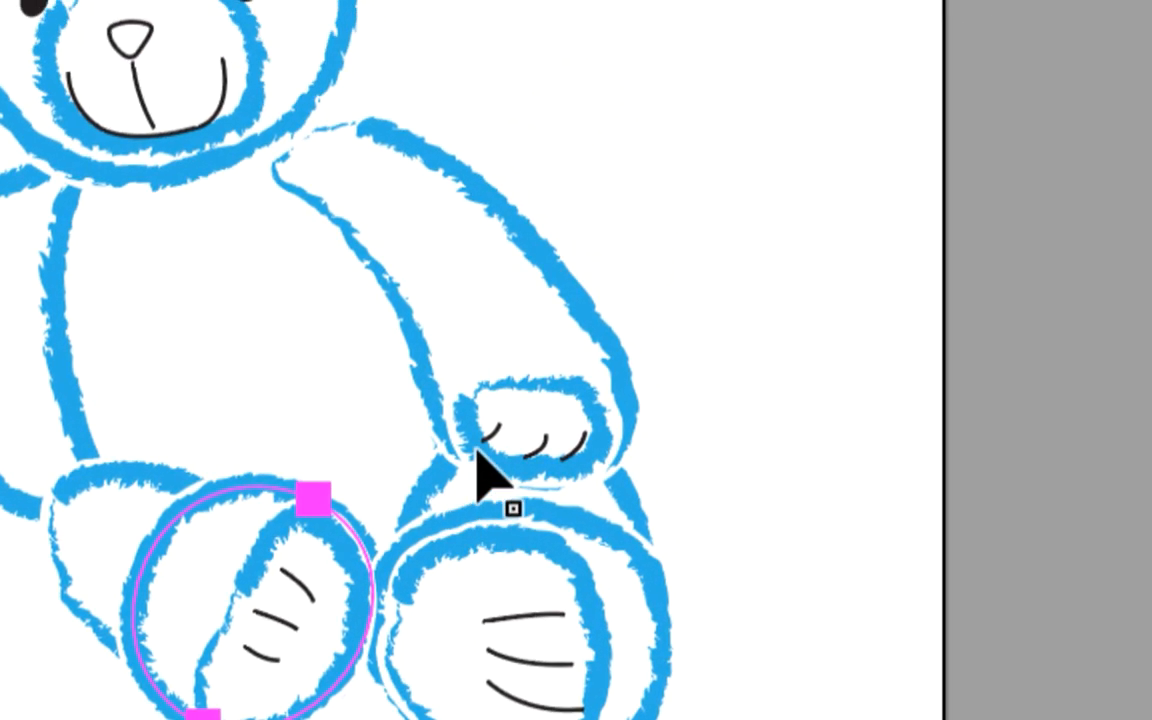
{"action": "left_click", "coordinate": [477, 452]}
{"action": "left_click", "coordinate": [400, 325]}
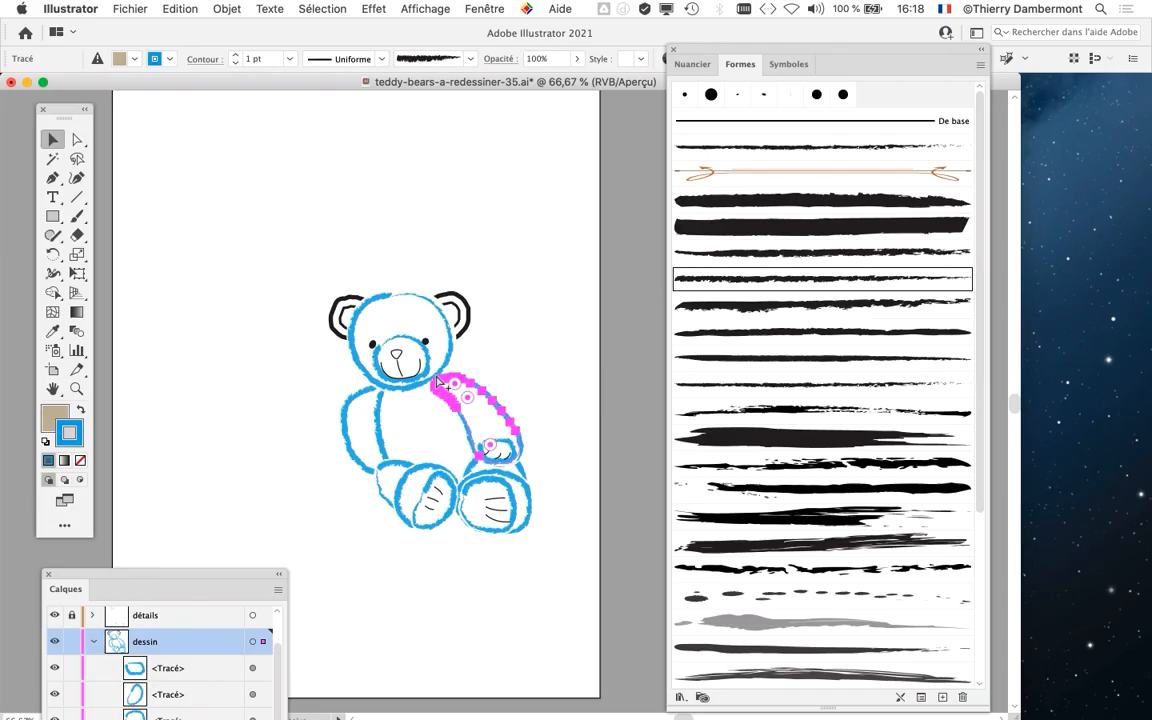
{"action": "scroll", "coordinate": [388, 378], "scroll_direction": "right", "scroll_amount": 5}
{"action": "scroll", "coordinate": [388, 378], "scroll_direction": "down", "scroll_amount": 2}
Step: Display the graphic styles palette and place it beside the bear, slightly enlarged
{"action": "left_click", "coordinate": [485, 8]}
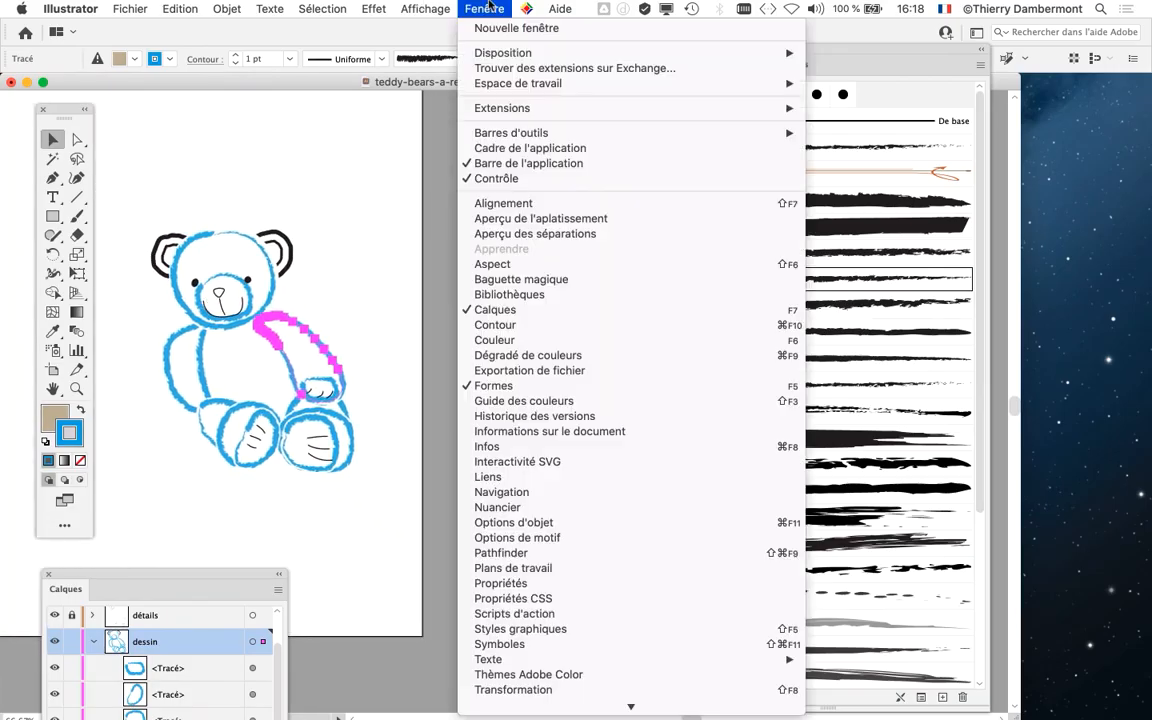
{"action": "scroll", "coordinate": [518, 330], "scroll_direction": "down", "scroll_amount": 3}
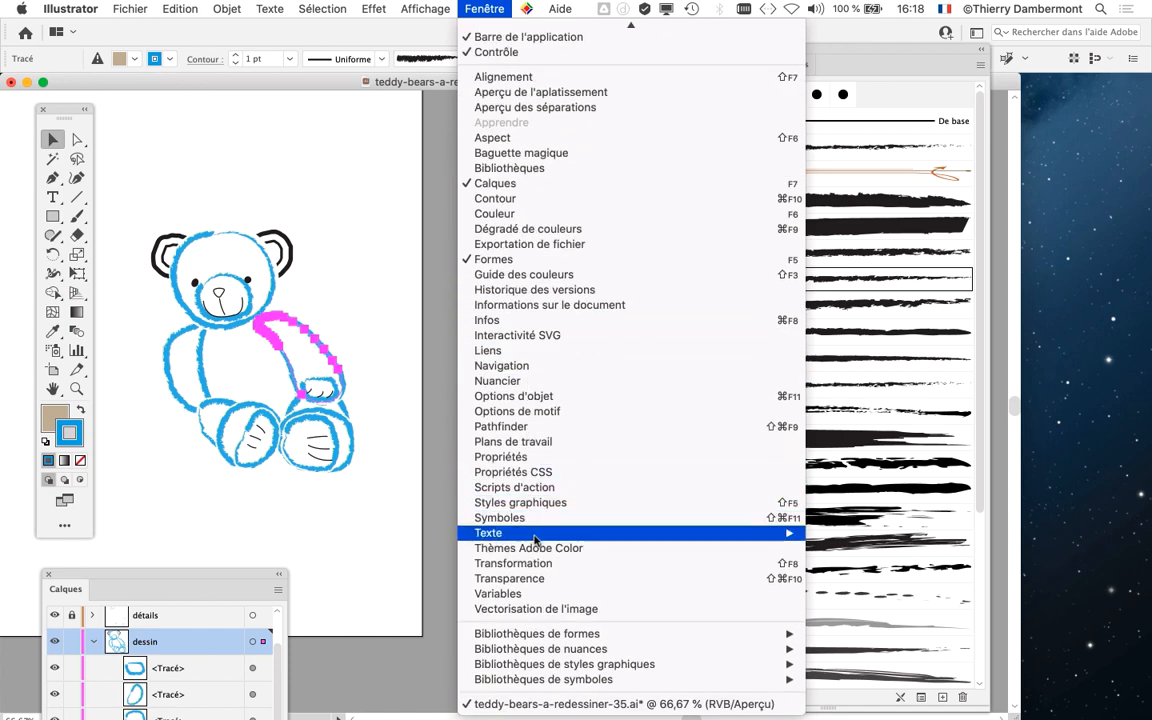
{"action": "mouse_move", "coordinate": [534, 535]}
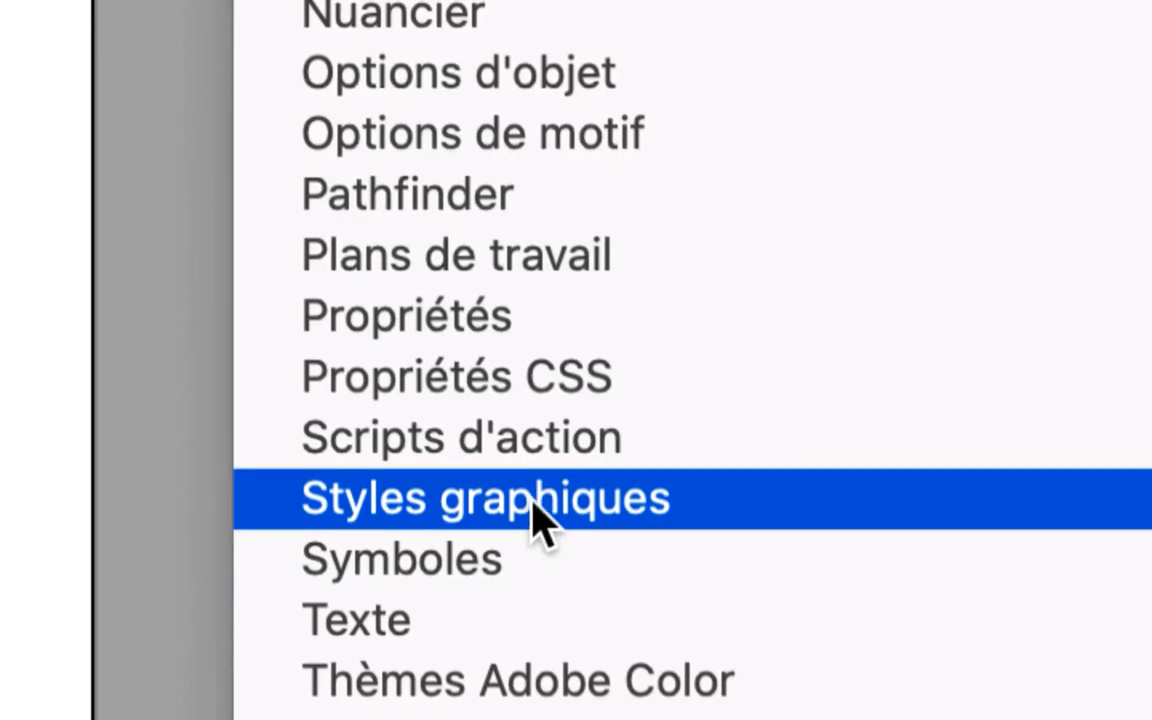
{"action": "left_click", "coordinate": [535, 513]}
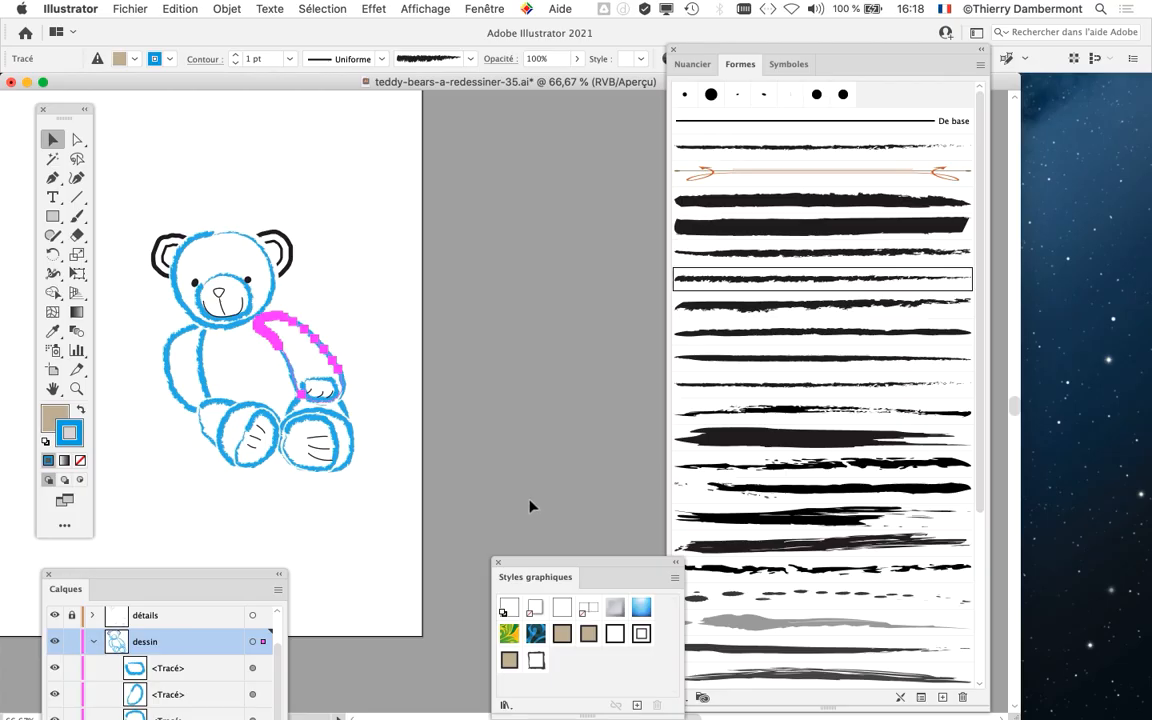
{"action": "left_click_drag", "start_coordinate": [530, 566], "coordinate": [439, 114]}
{"action": "left_click_drag", "start_coordinate": [587, 265], "coordinate": [593, 313]}
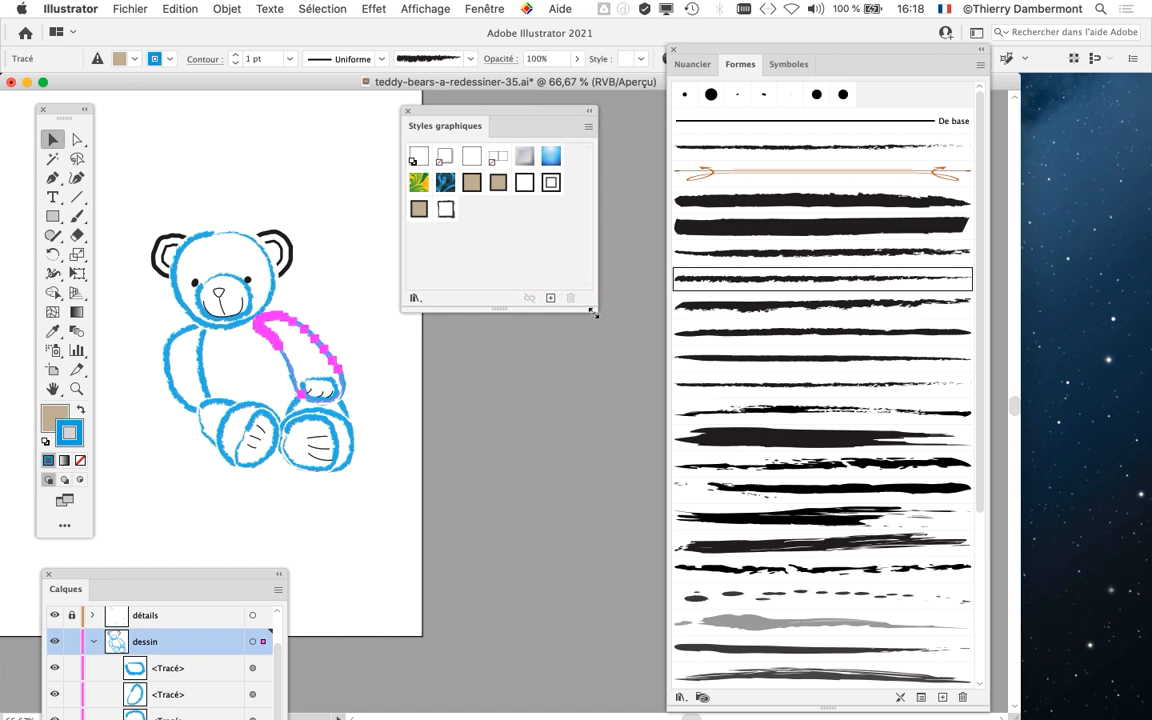
Step: Save the selected arm's blue charcoal stroke as a new graphic style
{"action": "left_click", "coordinate": [589, 128]}
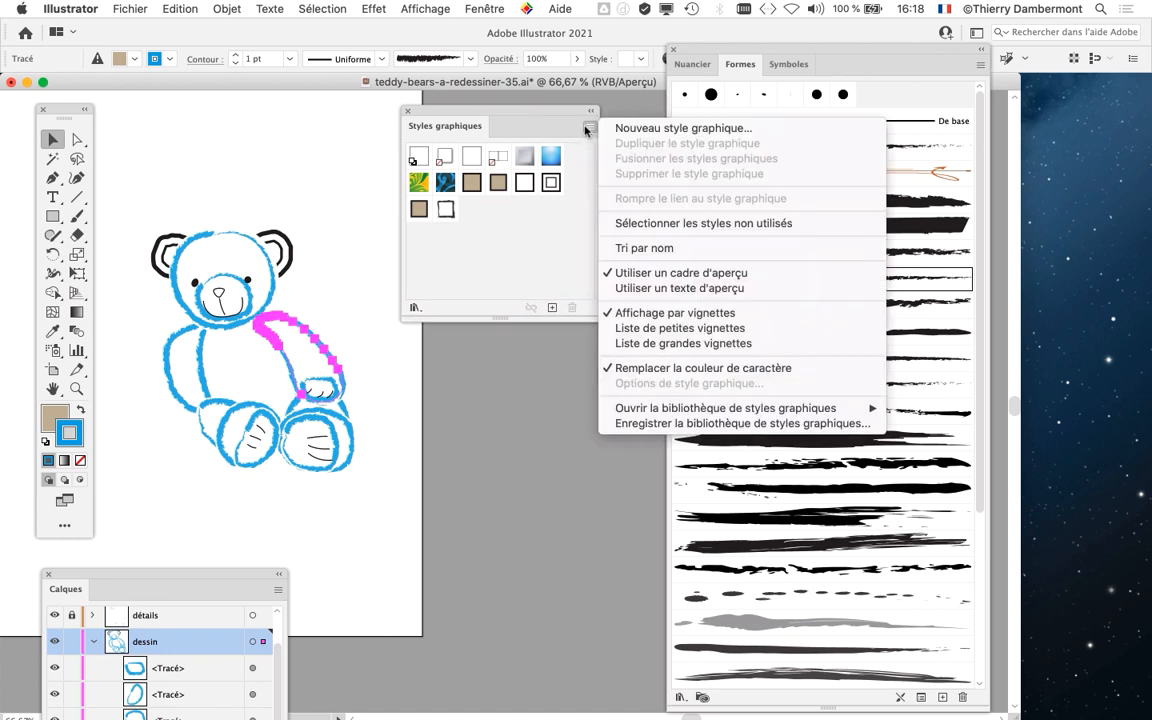
{"action": "left_click", "coordinate": [587, 131]}
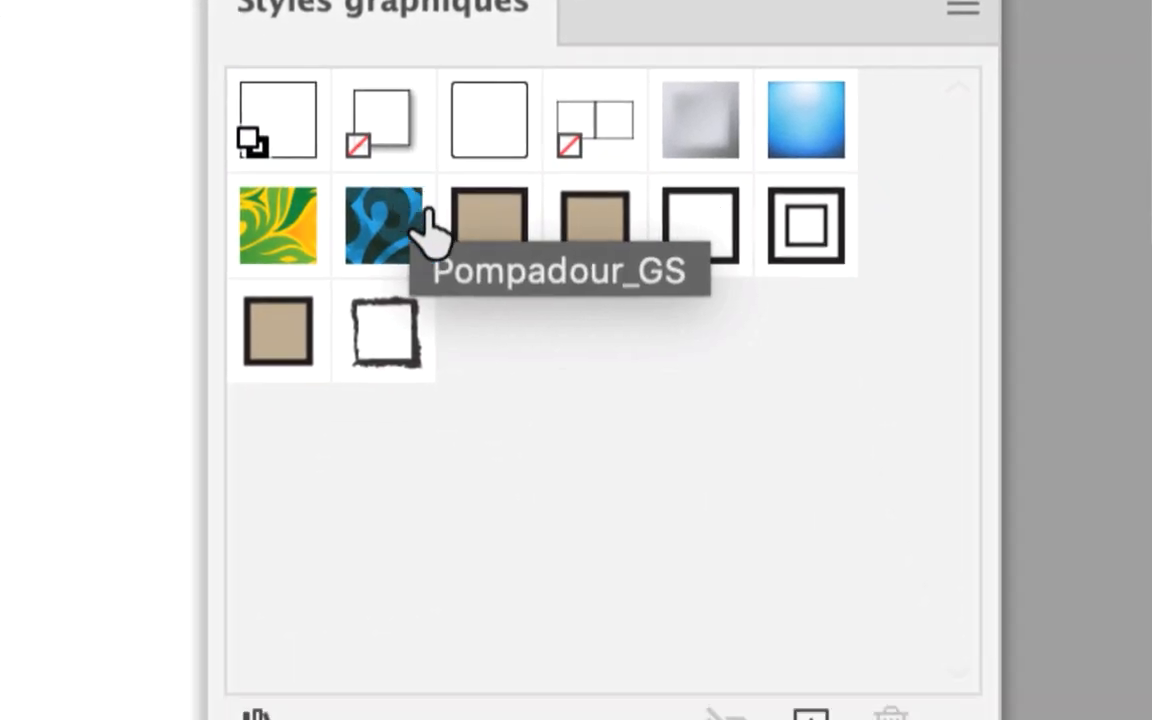
{"action": "left_click", "coordinate": [810, 716]}
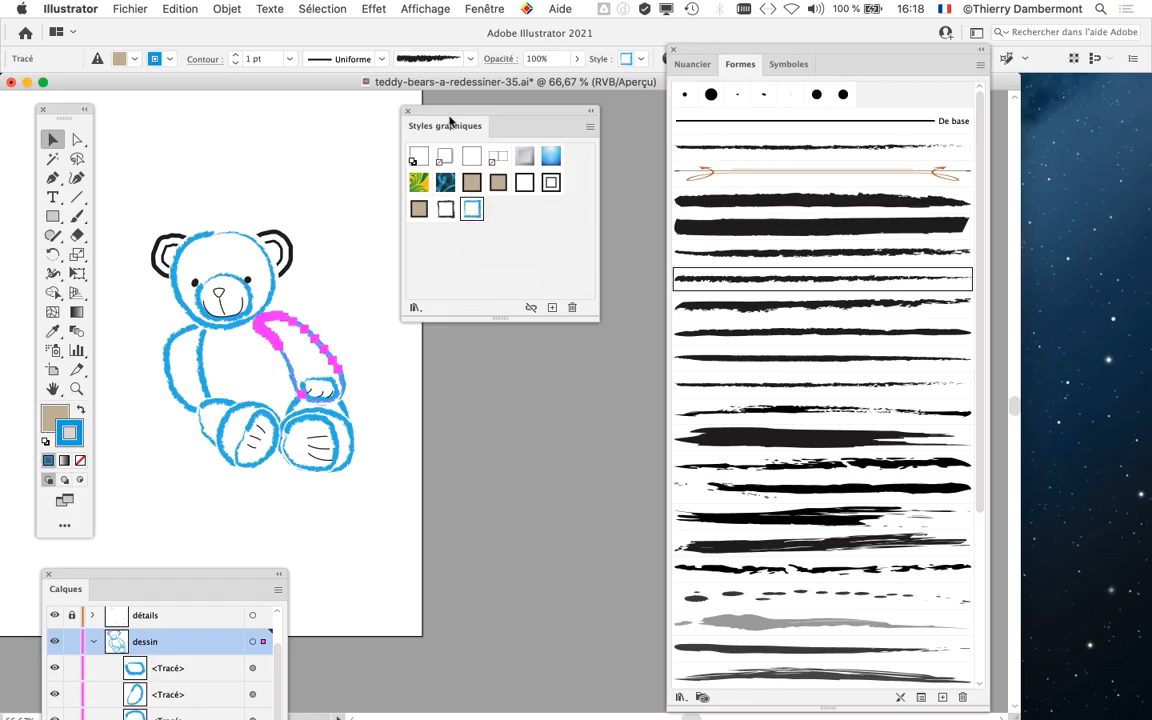
Step: Move the graphic styles palette clear of the bear and view the drawing at 100% zoom
{"action": "left_click_drag", "start_coordinate": [455, 112], "coordinate": [578, 153]}
{"action": "left_click_drag", "start_coordinate": [393, 241], "coordinate": [506, 308]}
{"action": "scroll", "coordinate": [427, 381], "scroll_direction": "down", "scroll_amount": 2}
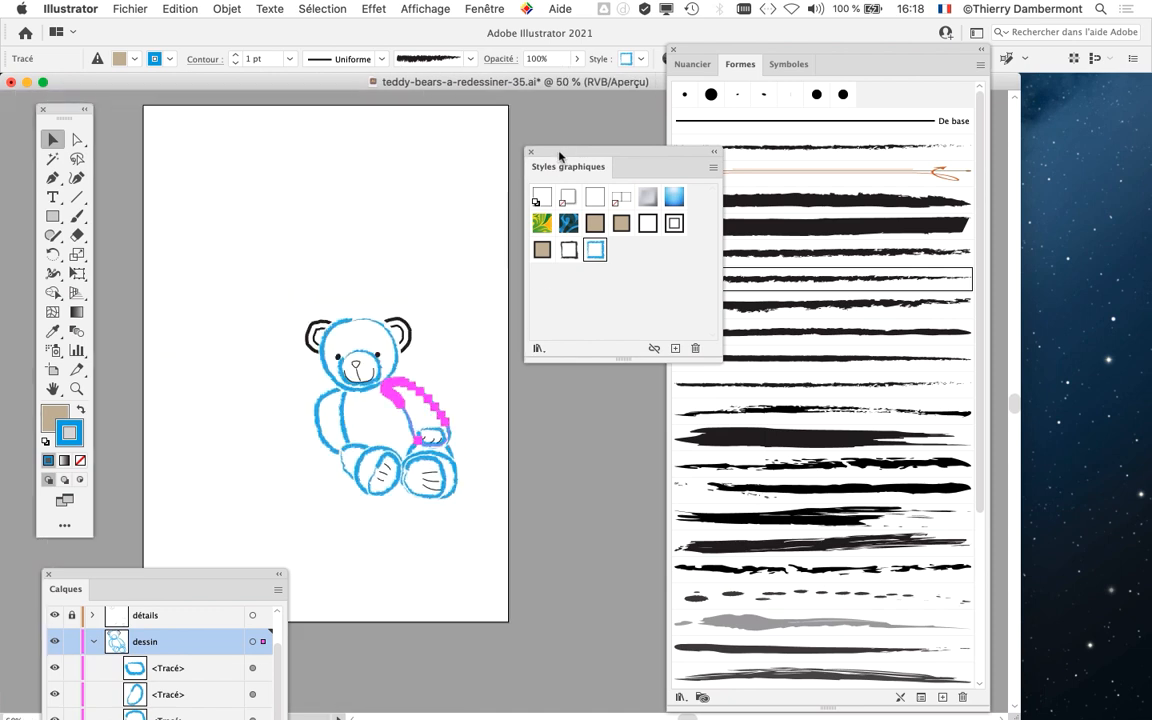
{"action": "left_click_drag", "start_coordinate": [560, 157], "coordinate": [608, 151]}
{"action": "scroll", "coordinate": [486, 345], "scroll_direction": "down", "scroll_amount": 3}
{"action": "scroll", "coordinate": [486, 345], "scroll_direction": "left", "scroll_amount": 2}
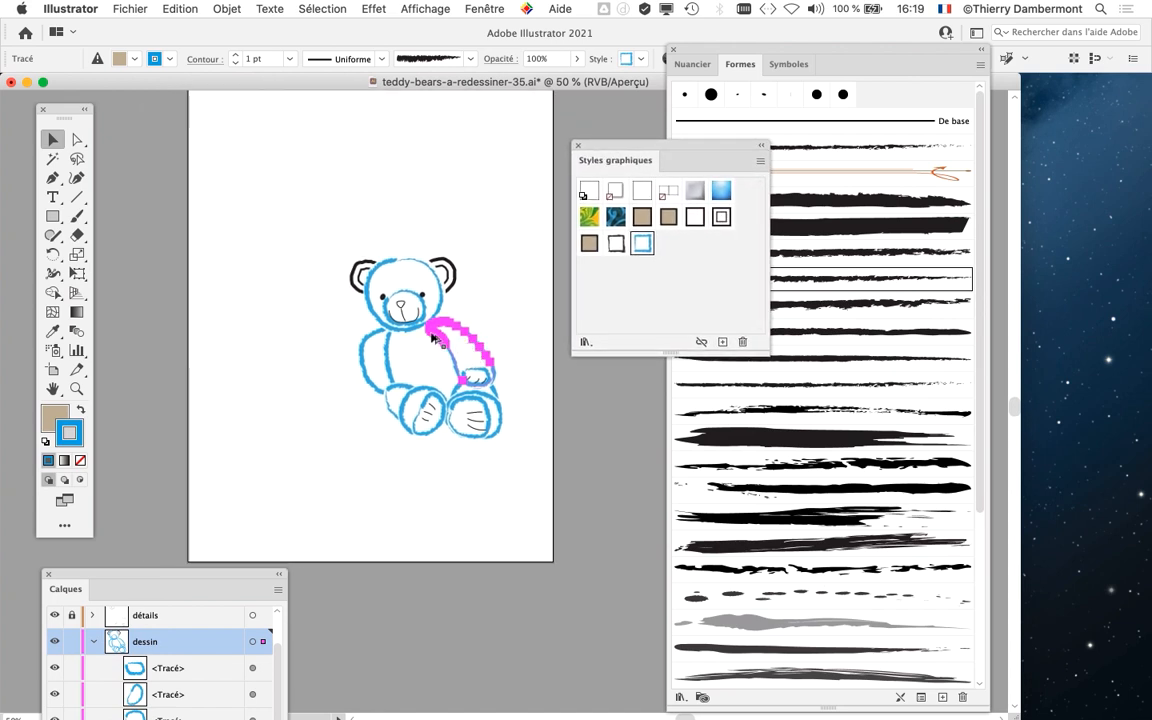
{"action": "scroll", "coordinate": [433, 340], "scroll_direction": "up", "scroll_amount": 2}
{"action": "left_click_drag", "start_coordinate": [376, 356], "coordinate": [372, 401]}
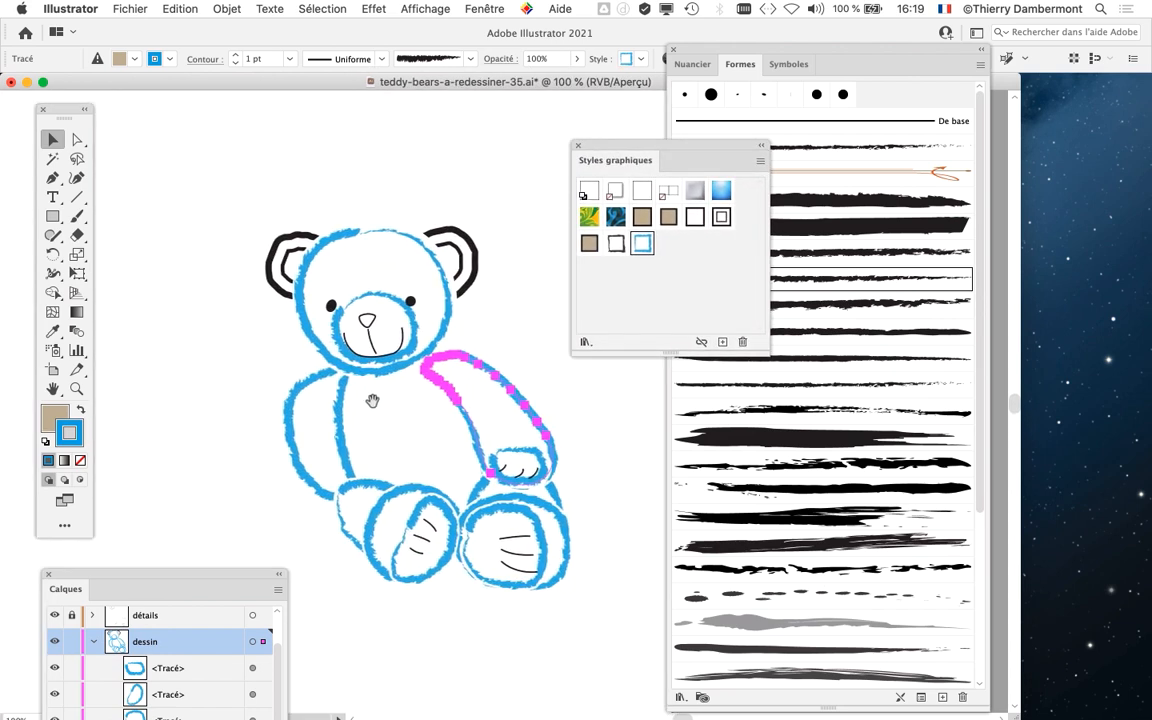
{"action": "left_click_drag", "start_coordinate": [615, 163], "coordinate": [646, 131]}
{"action": "key", "text": "F11"}
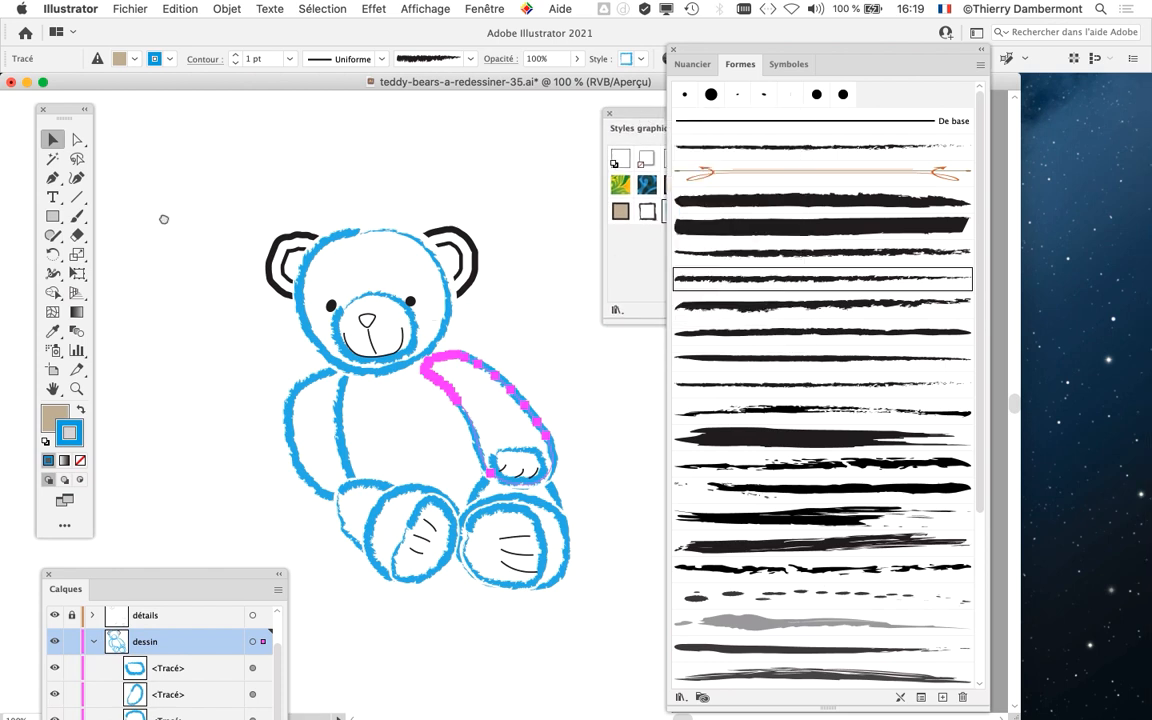
Step: Add the point text "Baby Bear" in the empty space above the bear's head
{"action": "scroll", "coordinate": [164, 219], "scroll_direction": "up", "scroll_amount": 3}
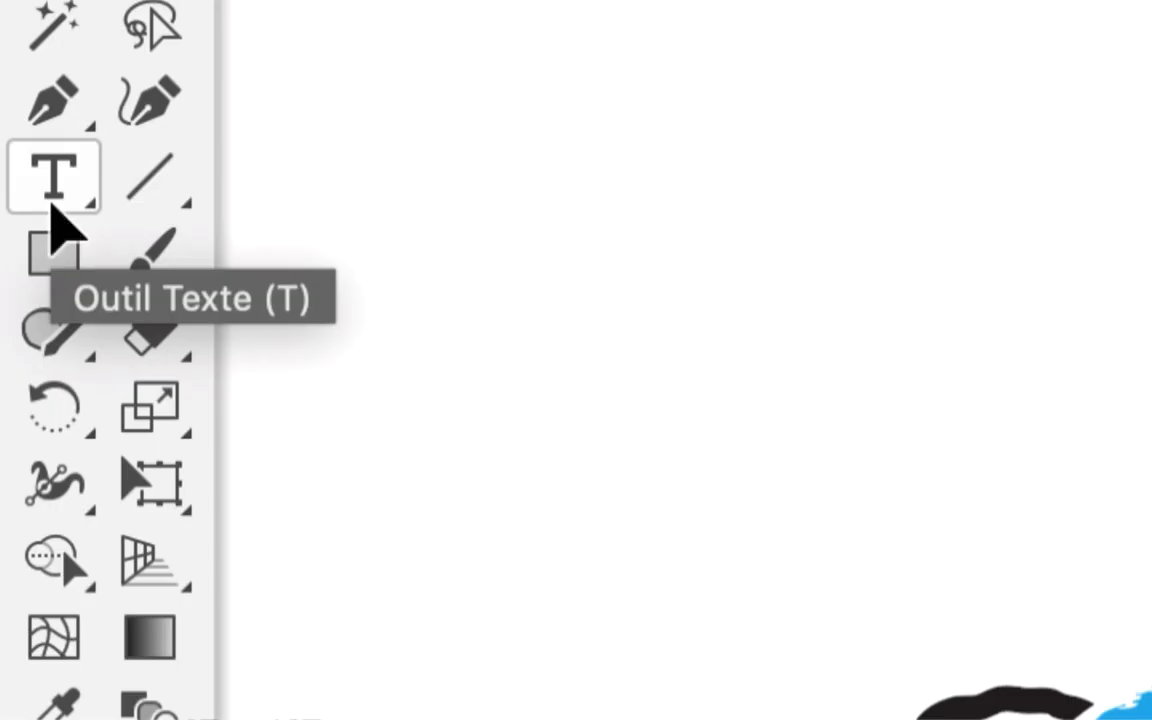
{"action": "left_click", "coordinate": [56, 222]}
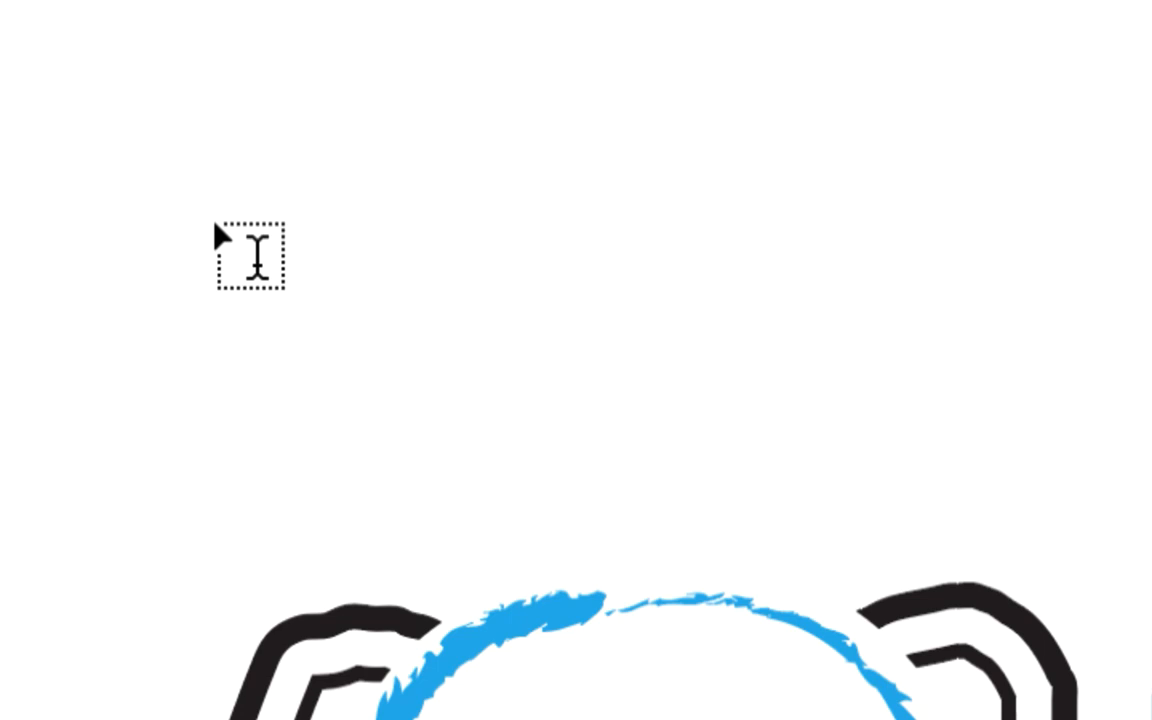
{"action": "left_click", "coordinate": [216, 220]}
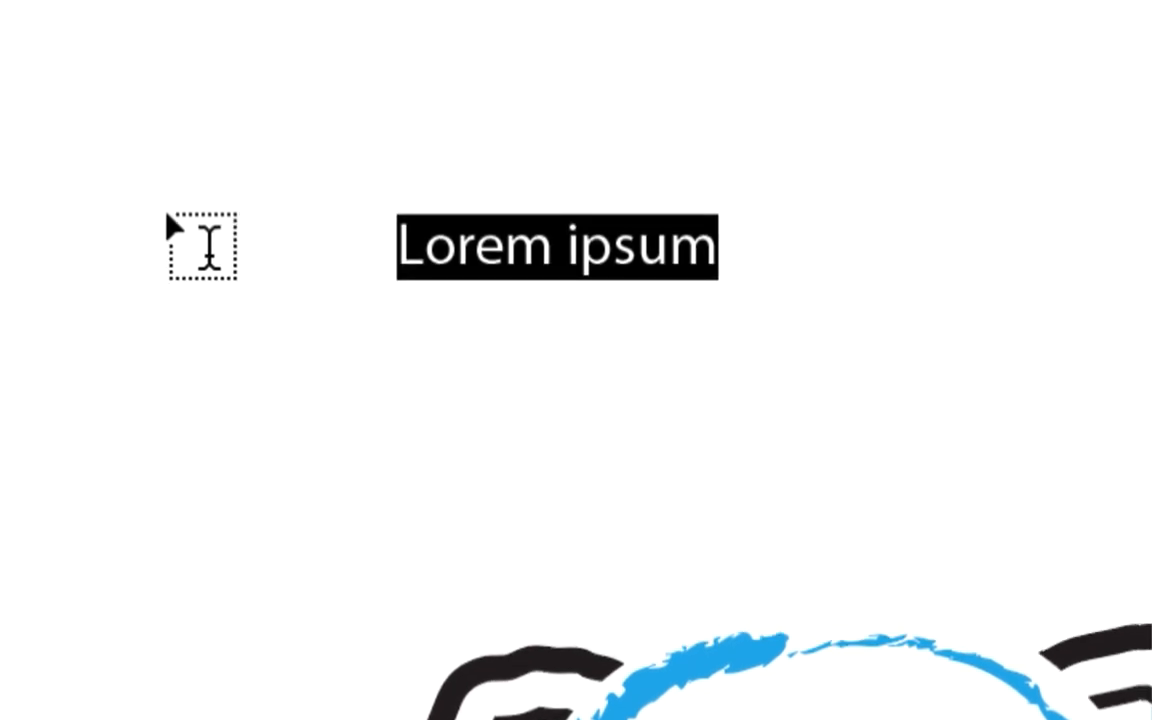
{"action": "type", "text": "Baby Bea"}
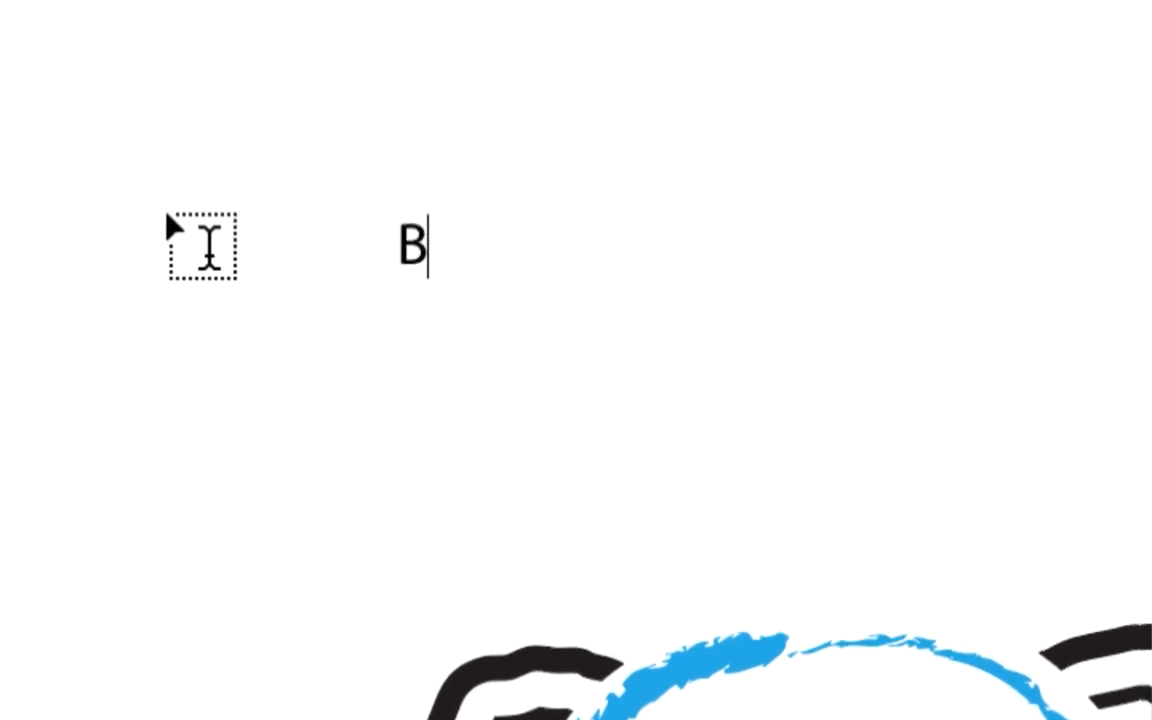
{"action": "type", "text": "r"}
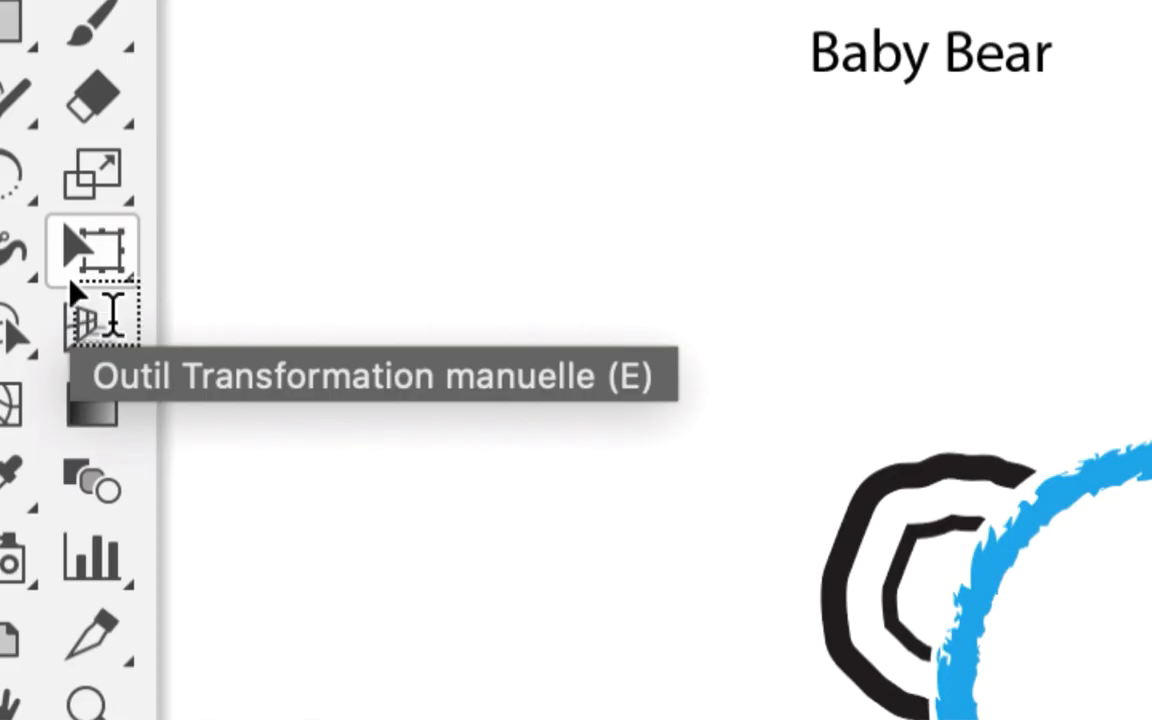
Step: Enlarge the Baby Bear text proportionally to about 77 pt with the Free Transform tool
{"action": "left_click", "coordinate": [74, 283]}
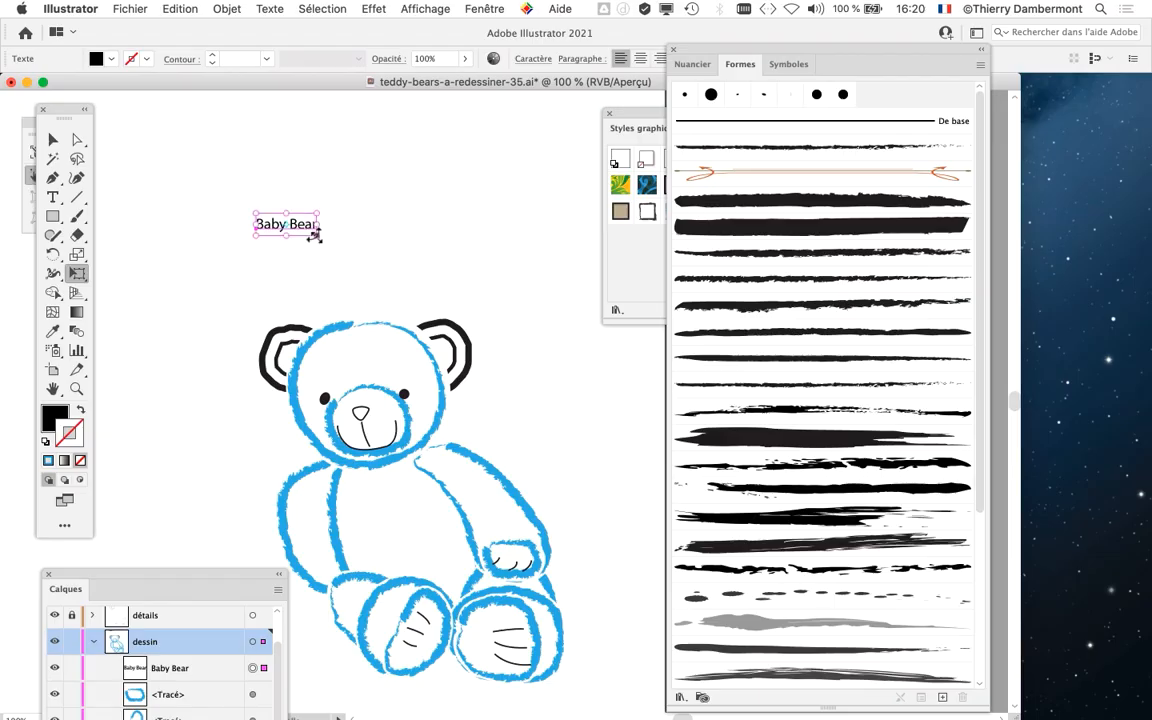
{"action": "left_click_drag", "start_coordinate": [268, 240], "coordinate": [346, 322]}
{"action": "left_click_drag", "start_coordinate": [335, 257], "coordinate": [646, 347]}
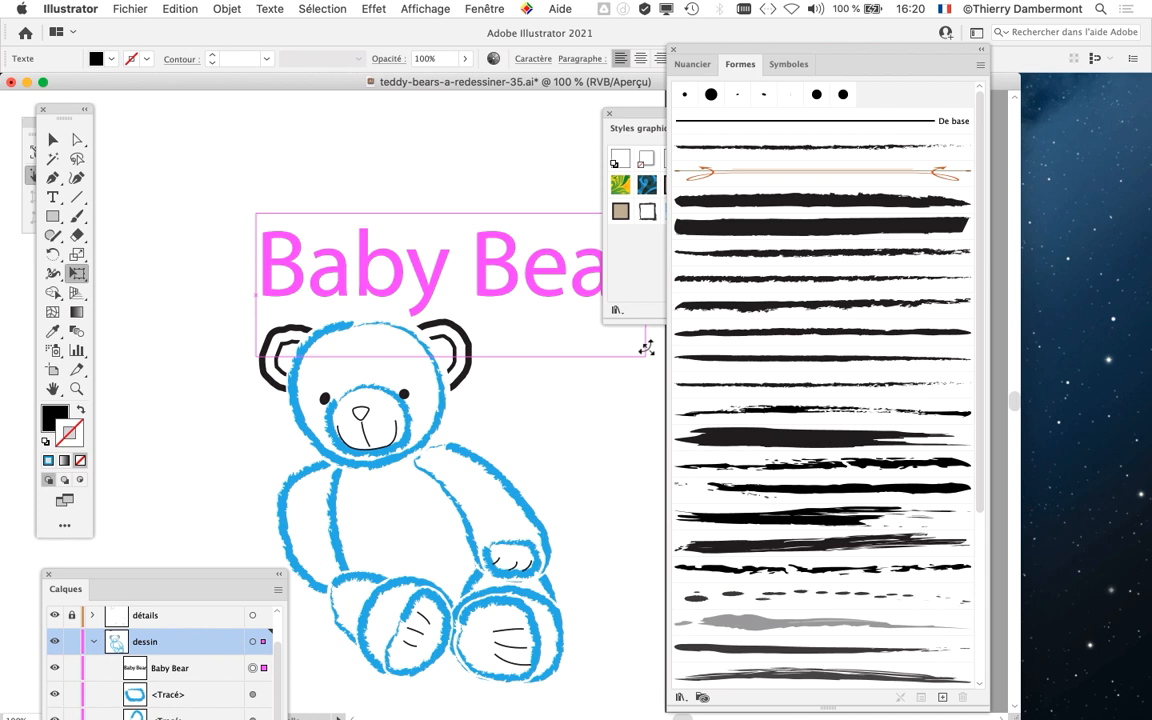
{"action": "left_click_drag", "start_coordinate": [647, 347], "coordinate": [647, 347]}
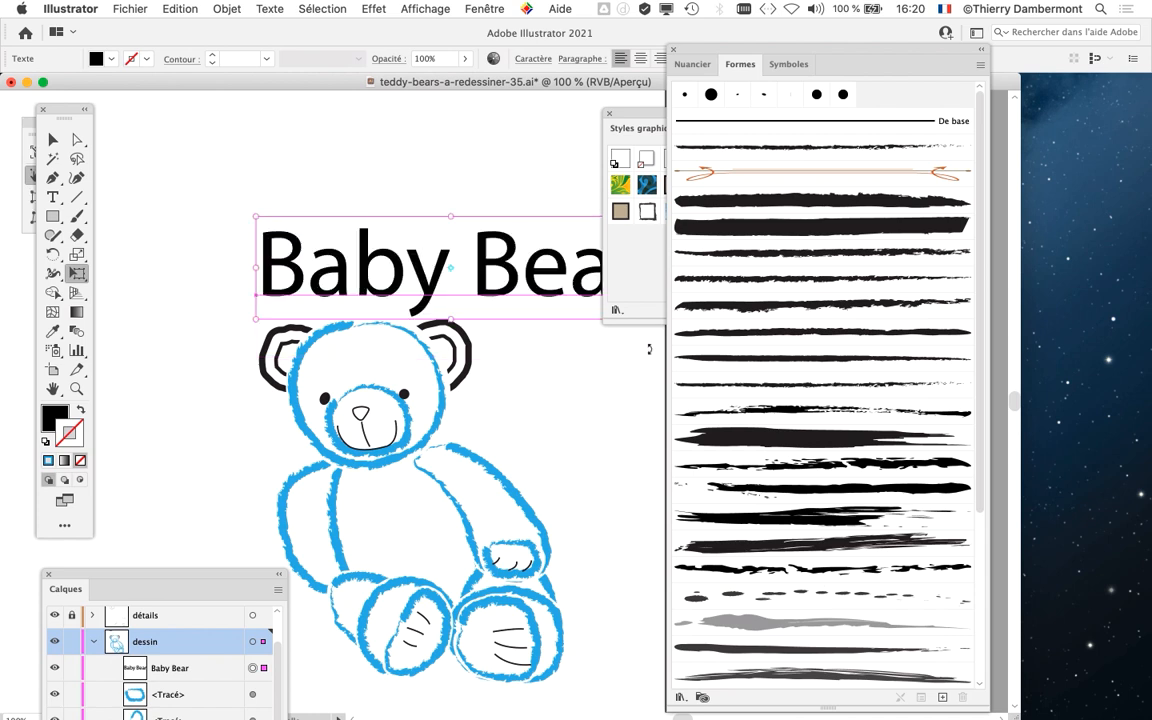
Step: Show the macOS keyboard viewer, examine where the Shift key is, and close the viewer
{"action": "left_click", "coordinate": [944, 8]}
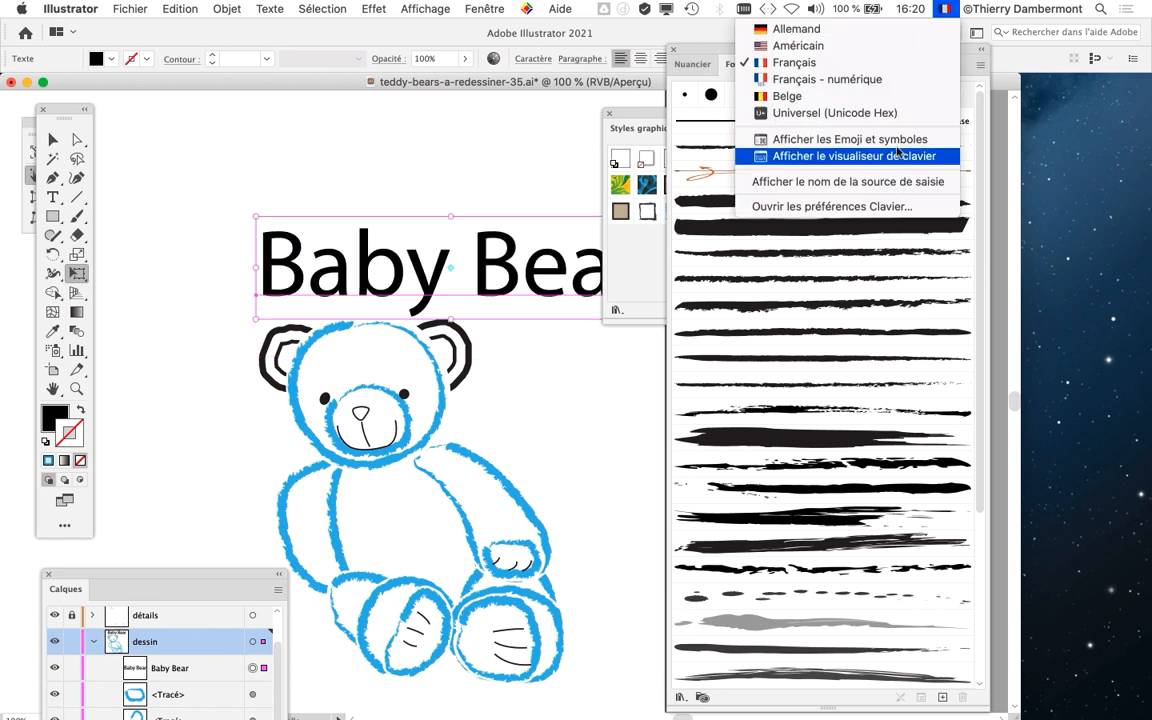
{"action": "left_click", "coordinate": [812, 154]}
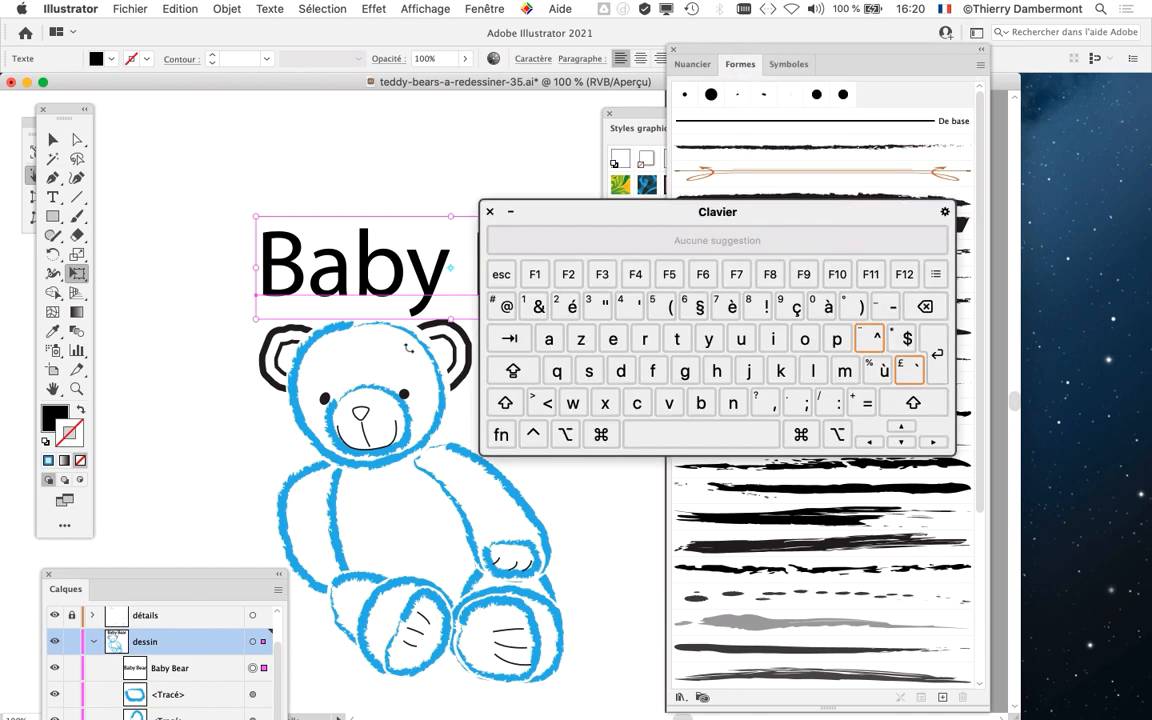
{"action": "key", "text": "shift"}
{"action": "left_click", "coordinate": [510, 418]}
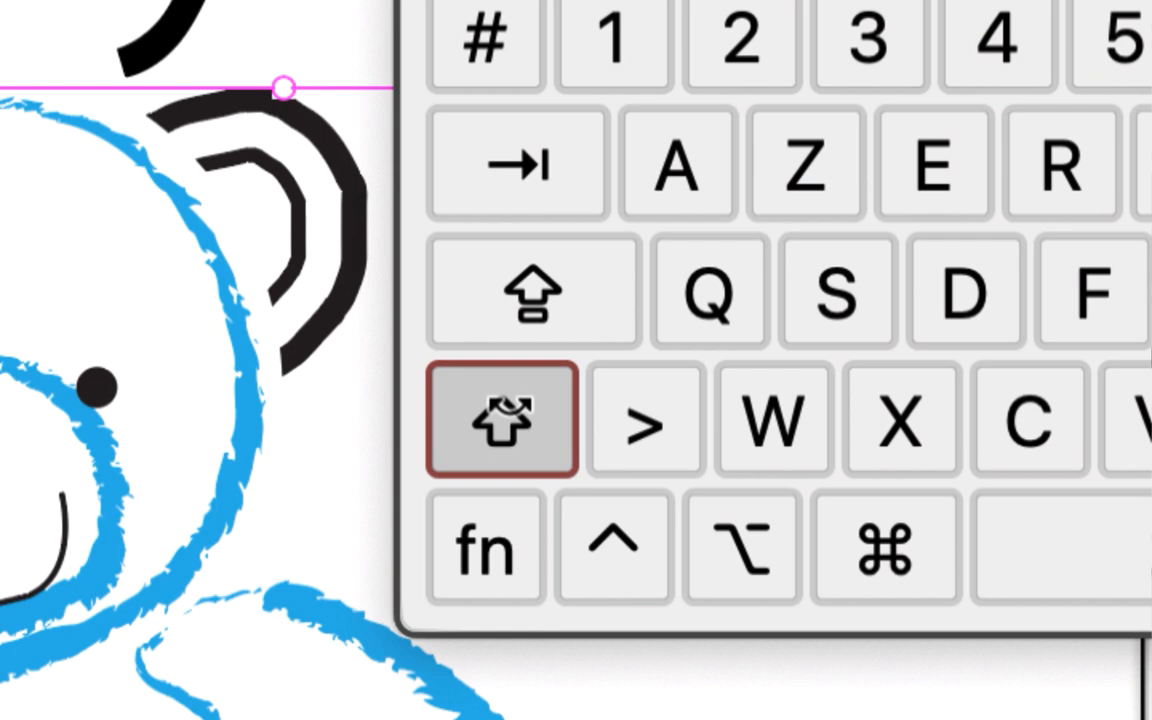
{"action": "left_click", "coordinate": [510, 418]}
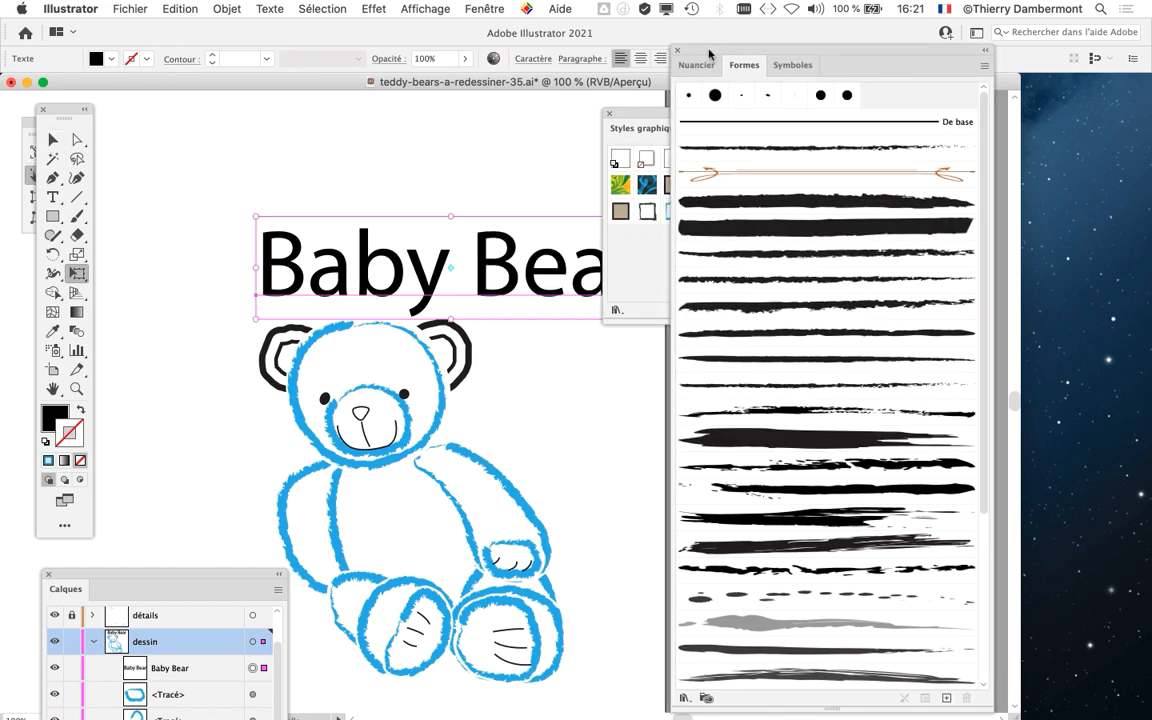
Step: Move the brush list and the graphic styles palette off the page to uncover the whole Baby Bear text
{"action": "left_click_drag", "start_coordinate": [705, 54], "coordinate": [981, 131]}
{"action": "left_click_drag", "start_coordinate": [674, 116], "coordinate": [842, 112]}
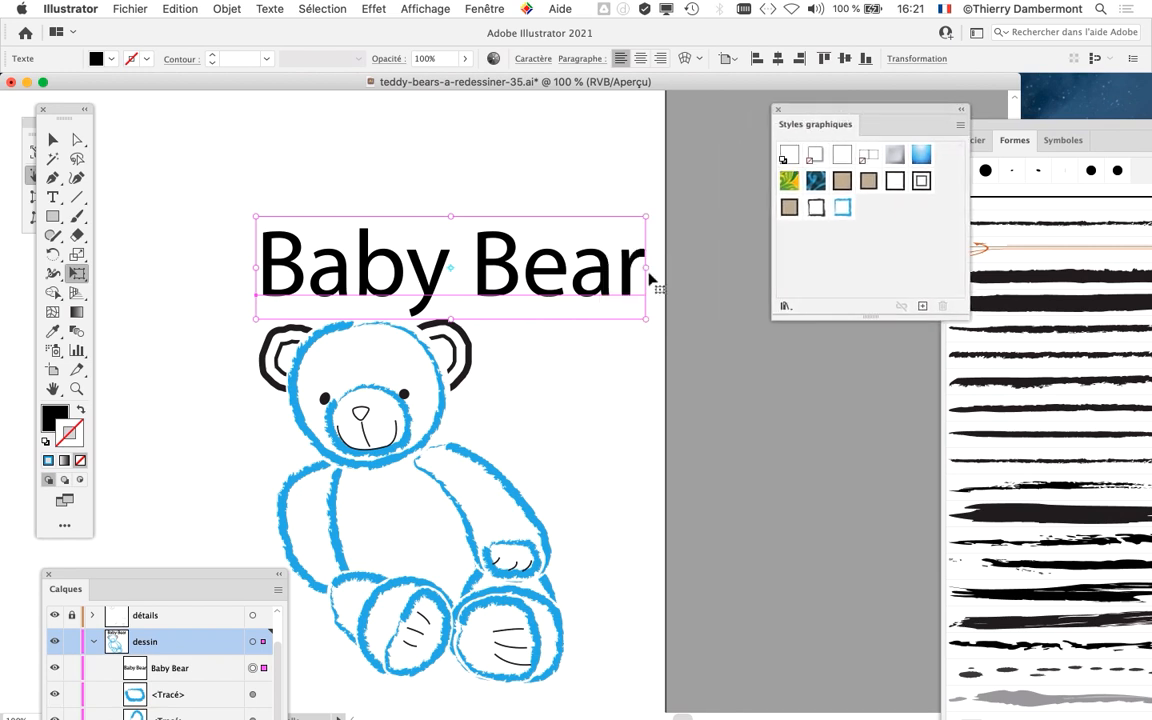
{"action": "key", "text": "super+shift+b"}
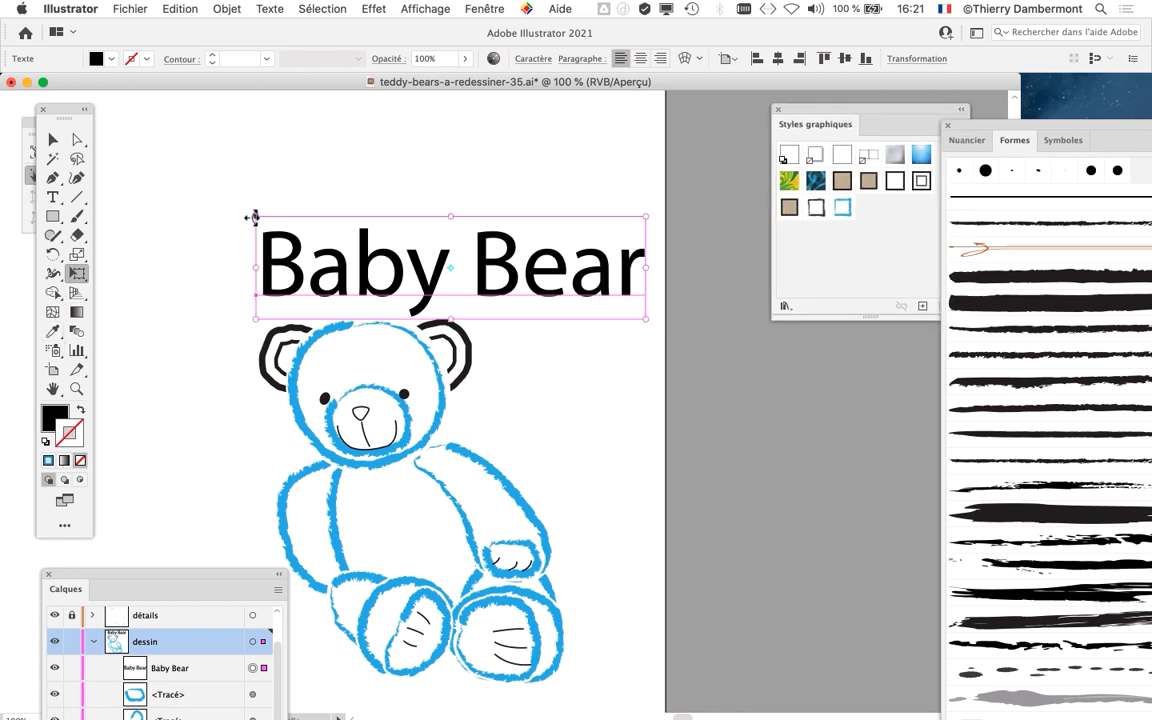
Step: Try a non-proportional stretch of the text, undo it, and move the text higher above the bear's head
{"action": "left_click_drag", "start_coordinate": [251, 216], "coordinate": [390, 126]}
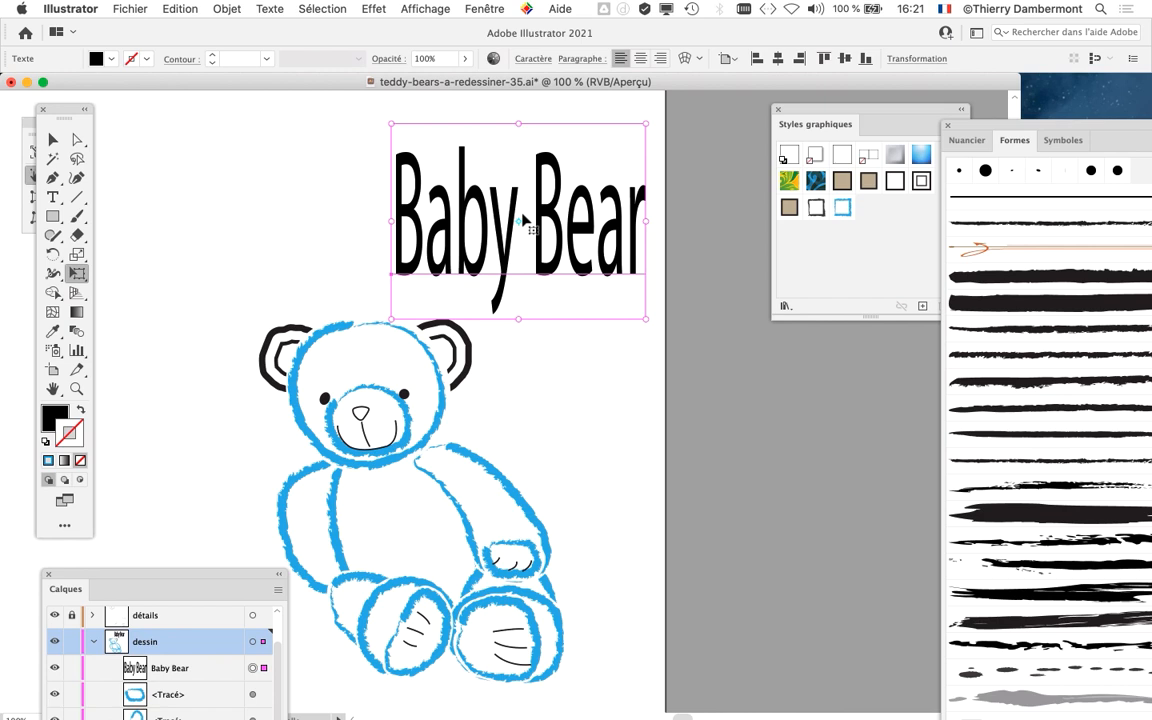
{"action": "key", "text": "super+z"}
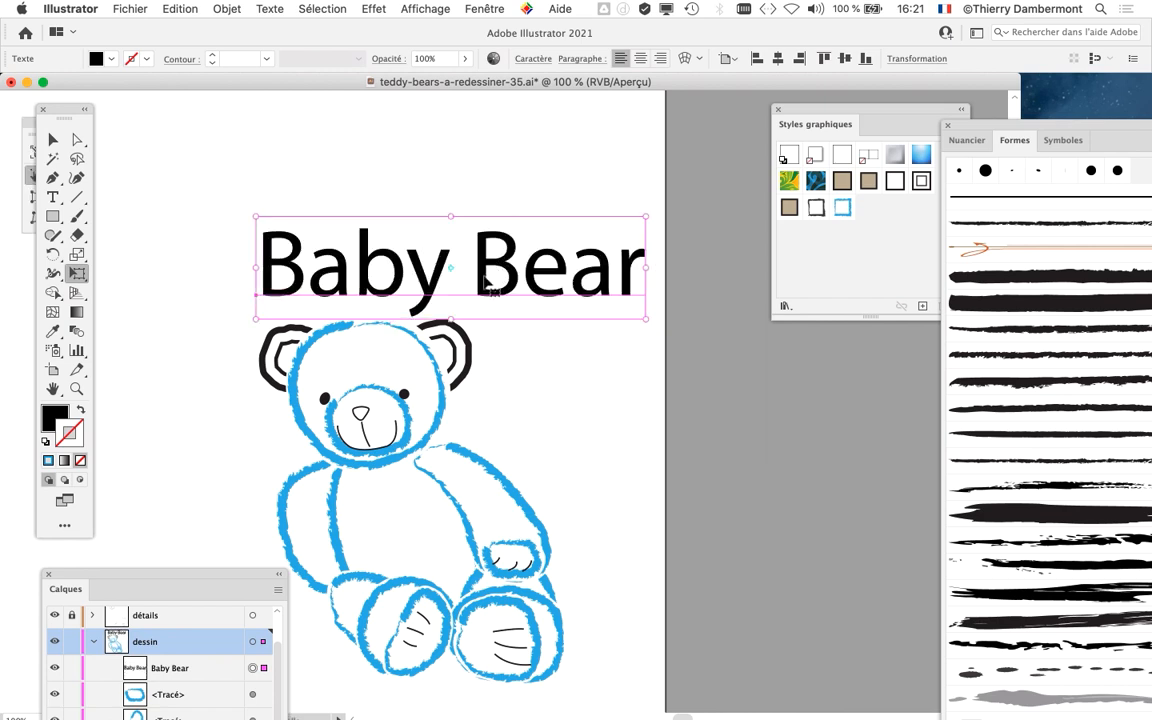
{"action": "left_click_drag", "start_coordinate": [437, 250], "coordinate": [412, 250]}
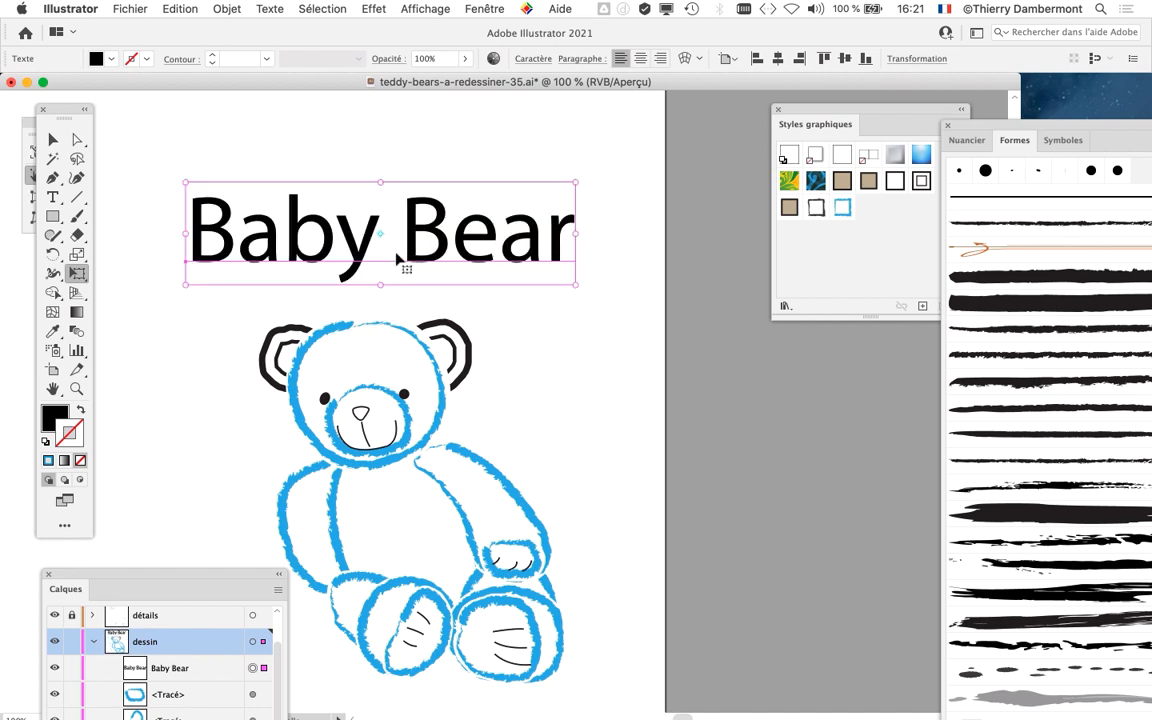
Step: Display the character settings for the selected Baby Bear text
{"action": "left_click", "coordinate": [484, 8]}
{"action": "mouse_move", "coordinate": [545, 658]}
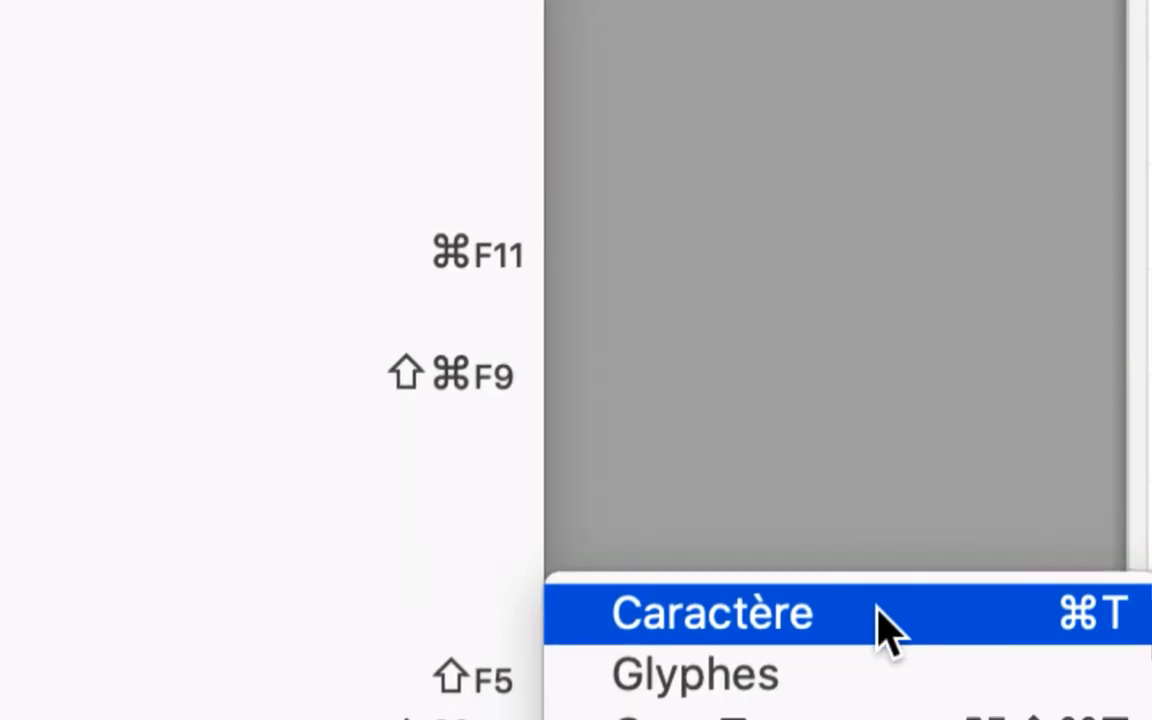
{"action": "left_click", "coordinate": [880, 628]}
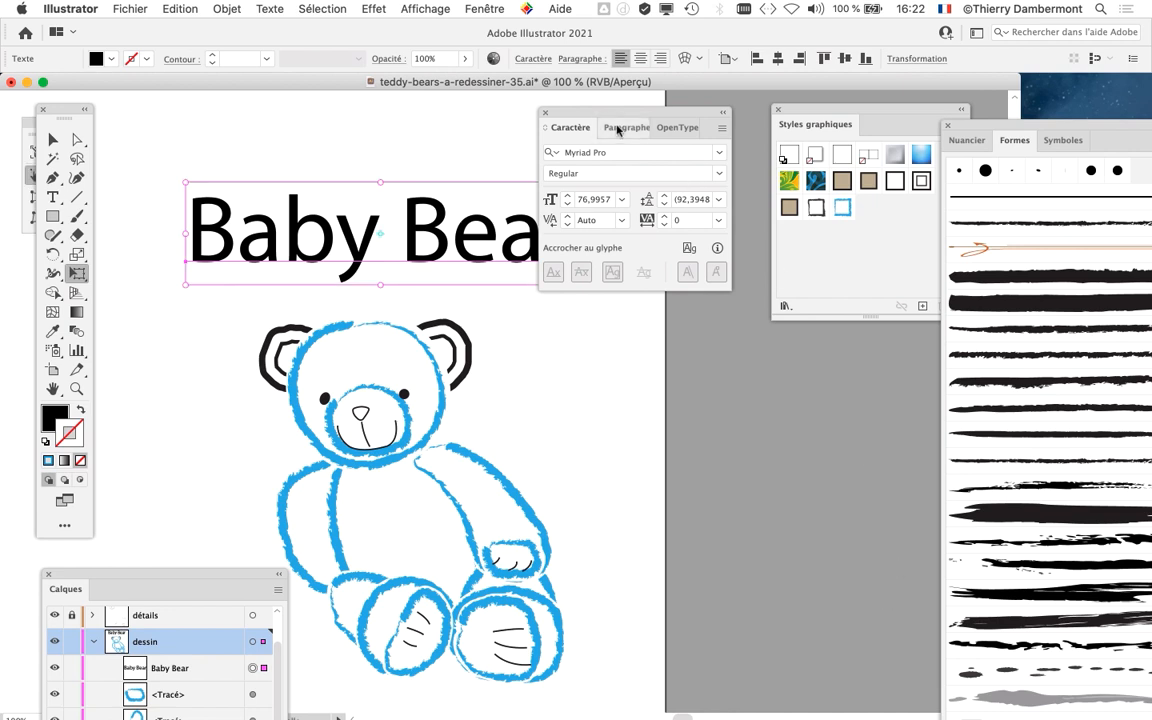
Step: Move the character settings clear of the title and set the kerning of the whole Baby Bear text to Optique
{"action": "left_click_drag", "start_coordinate": [598, 118], "coordinate": [656, 140]}
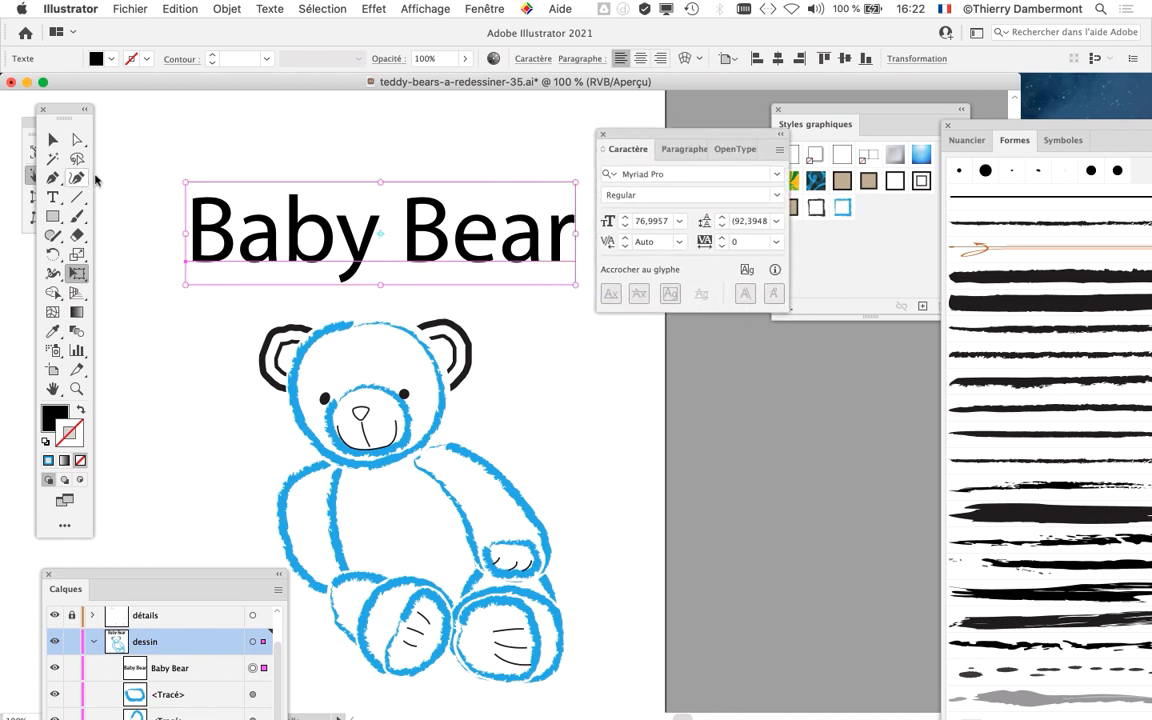
{"action": "left_click", "coordinate": [51, 141]}
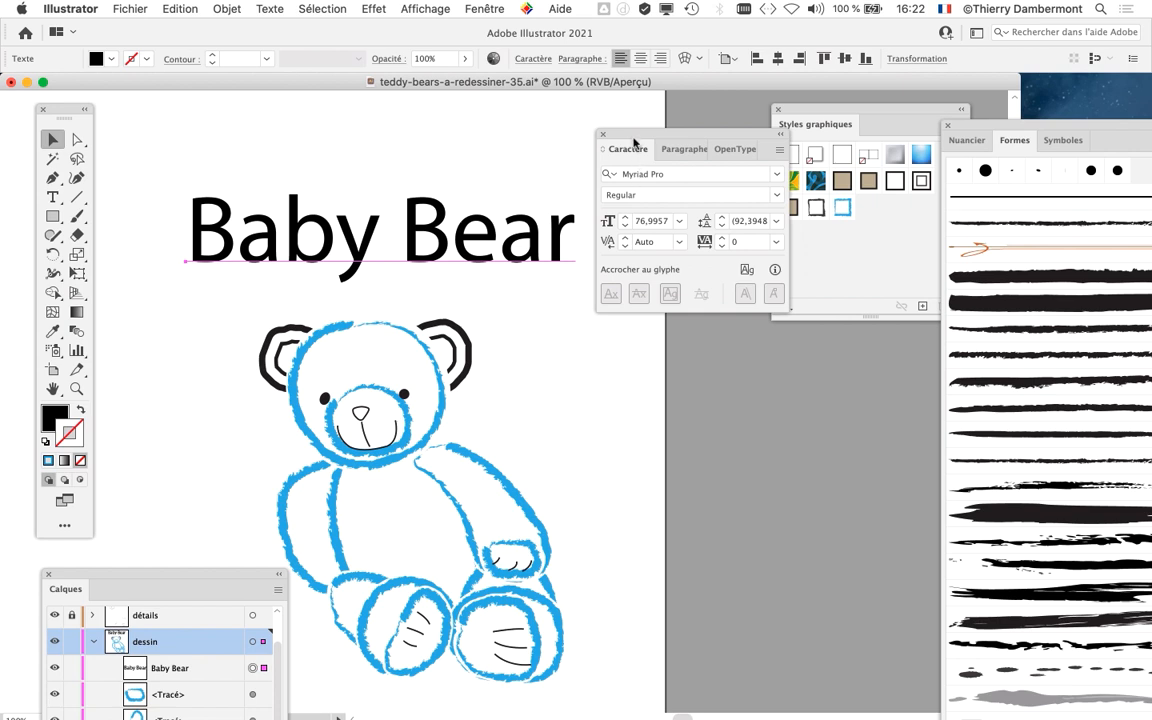
{"action": "left_click_drag", "start_coordinate": [600, 134], "coordinate": [747, 70]}
{"action": "scroll", "coordinate": [399, 254], "scroll_direction": "up", "scroll_amount": 1}
{"action": "scroll", "coordinate": [482, 233], "scroll_direction": "left", "scroll_amount": 3}
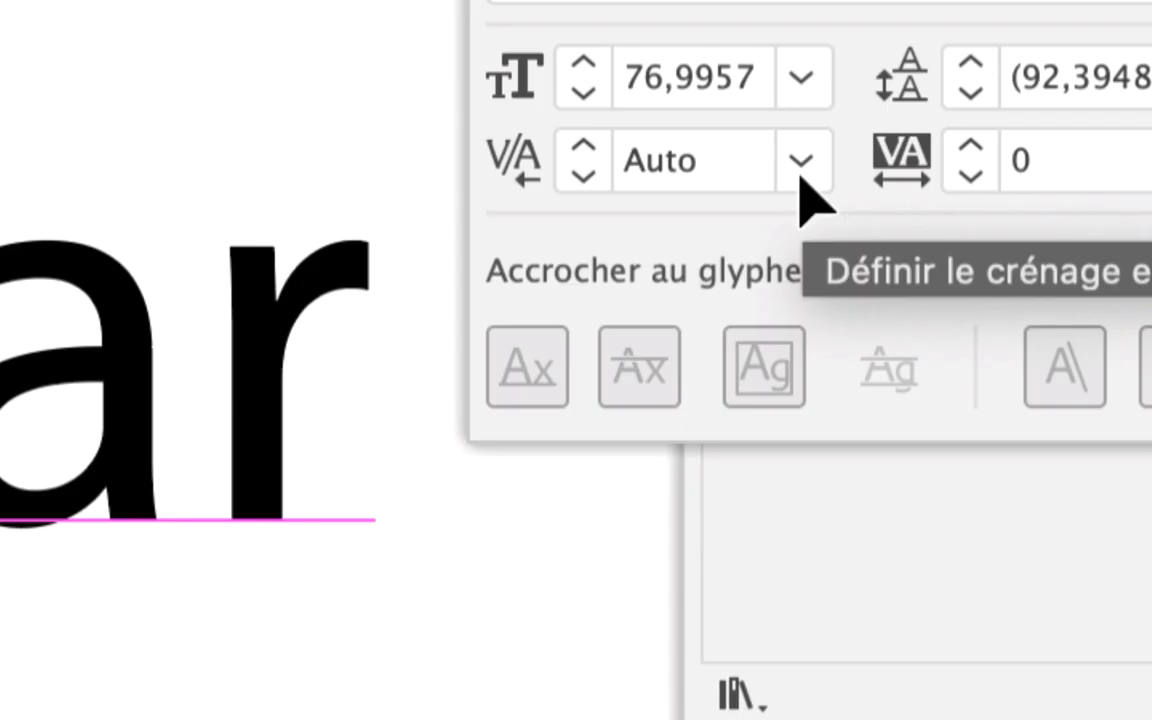
{"action": "left_click", "coordinate": [801, 162]}
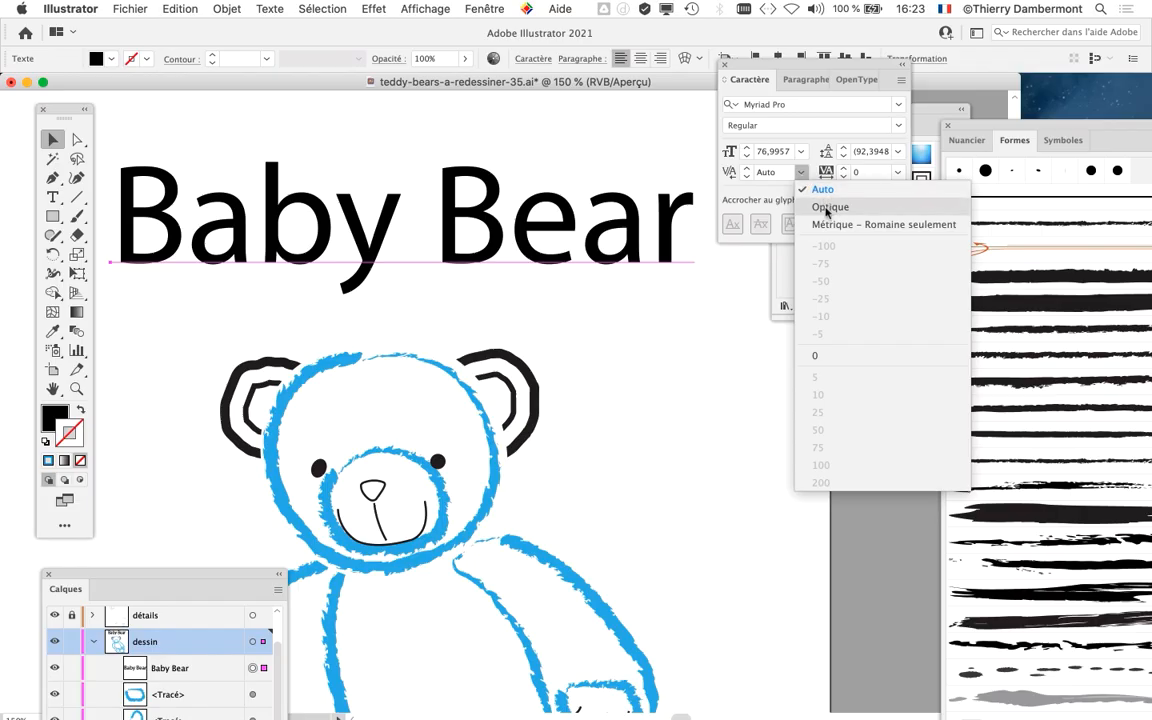
{"action": "left_click", "coordinate": [826, 209]}
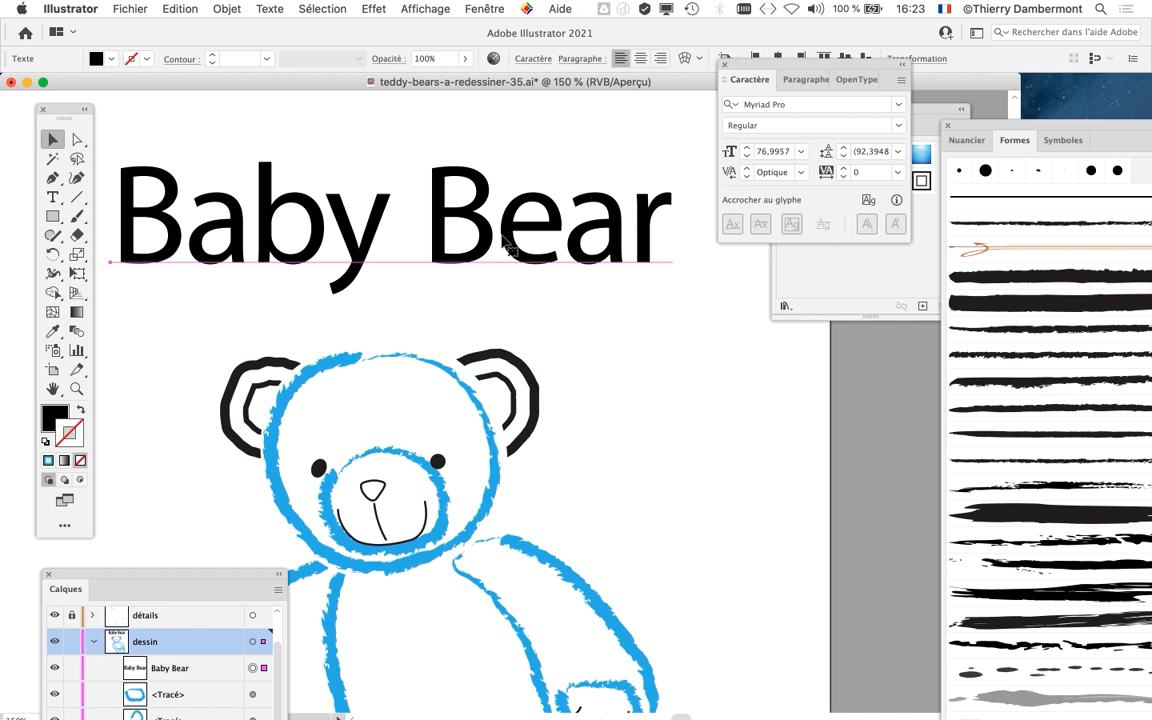
Step: Place the text cursor between the B and a of Baby and set the kerning there to -30
{"action": "left_click_drag", "start_coordinate": [58, 114], "coordinate": [45, 105]}
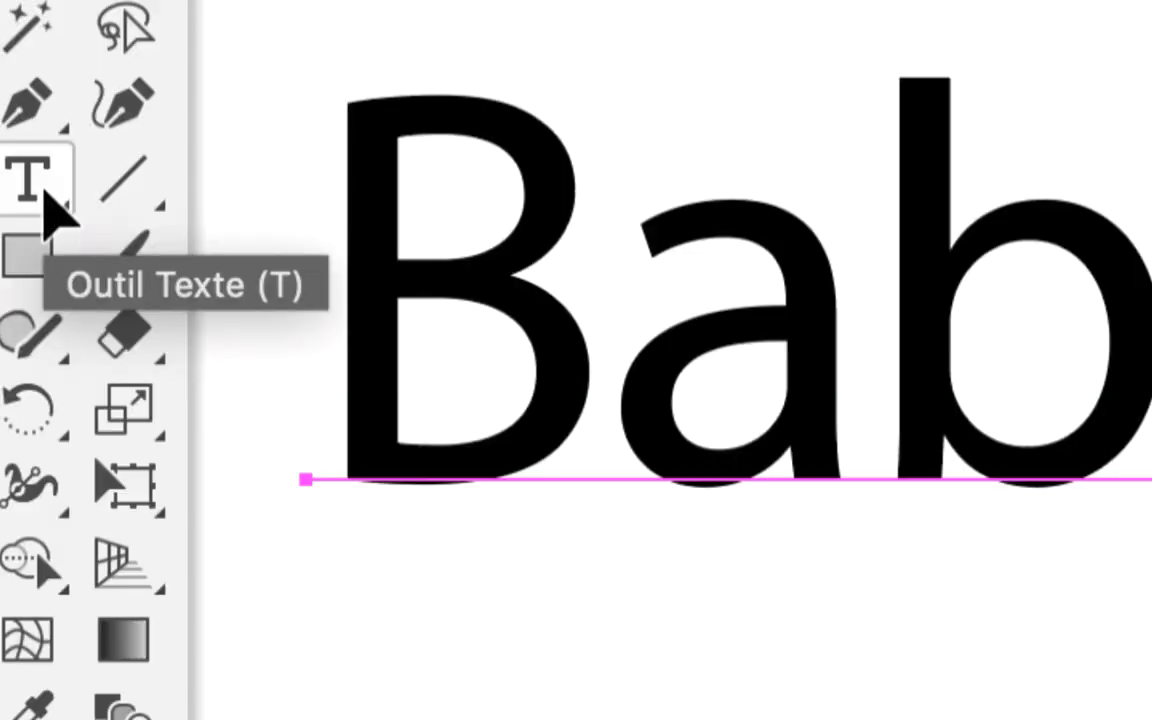
{"action": "left_click", "coordinate": [42, 190]}
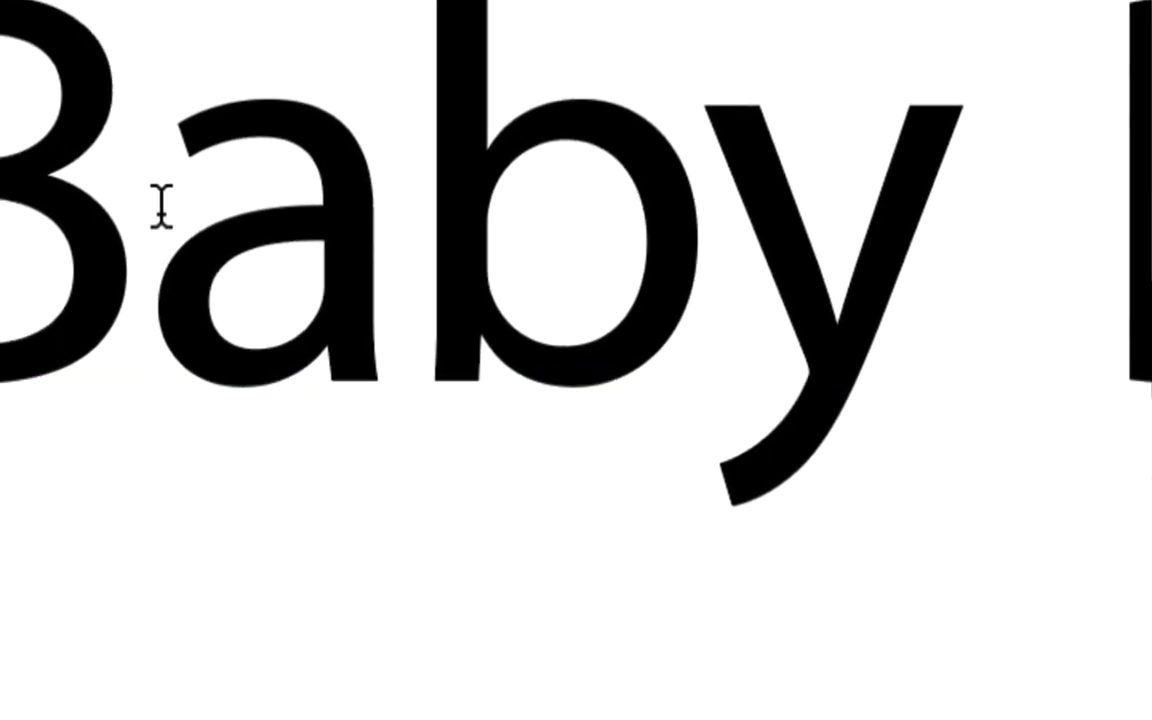
{"action": "left_click", "coordinate": [161, 205]}
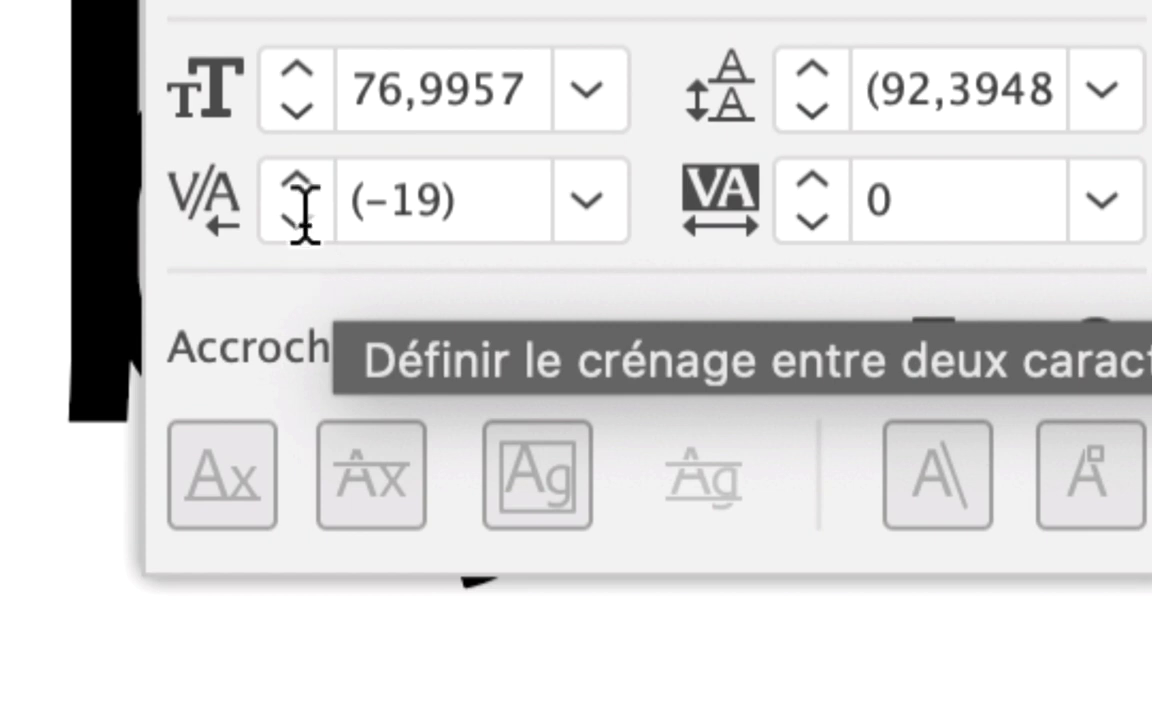
{"action": "left_click", "coordinate": [298, 222]}
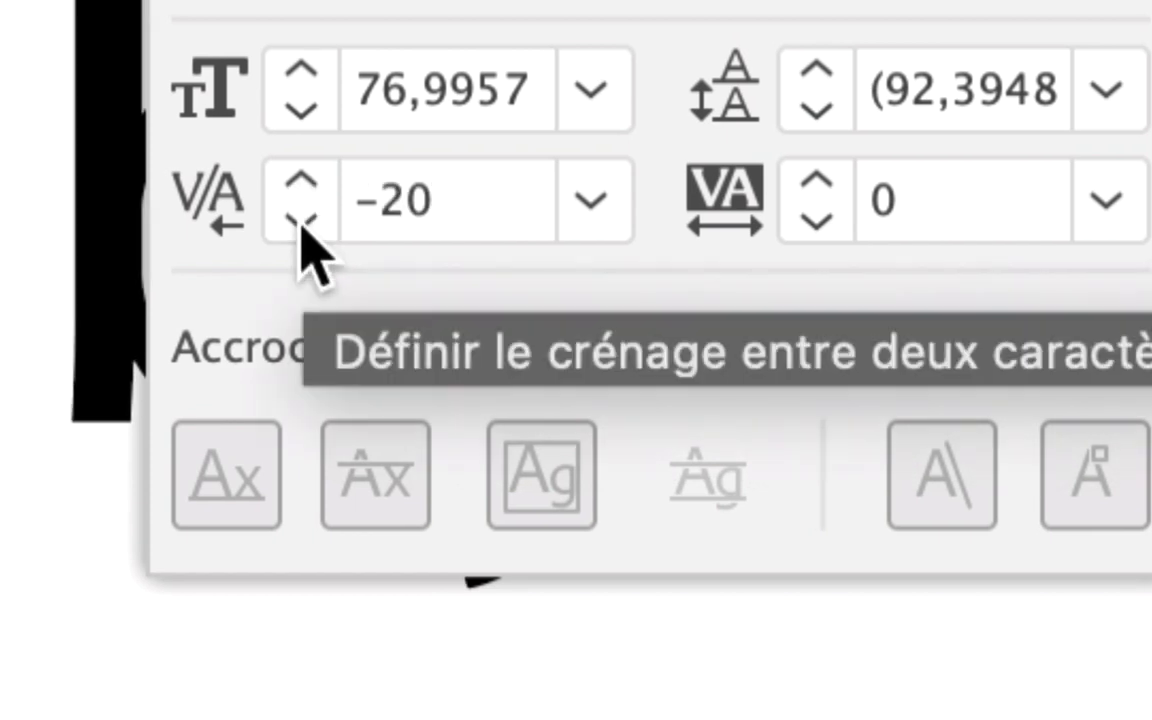
{"action": "left_click", "coordinate": [298, 222]}
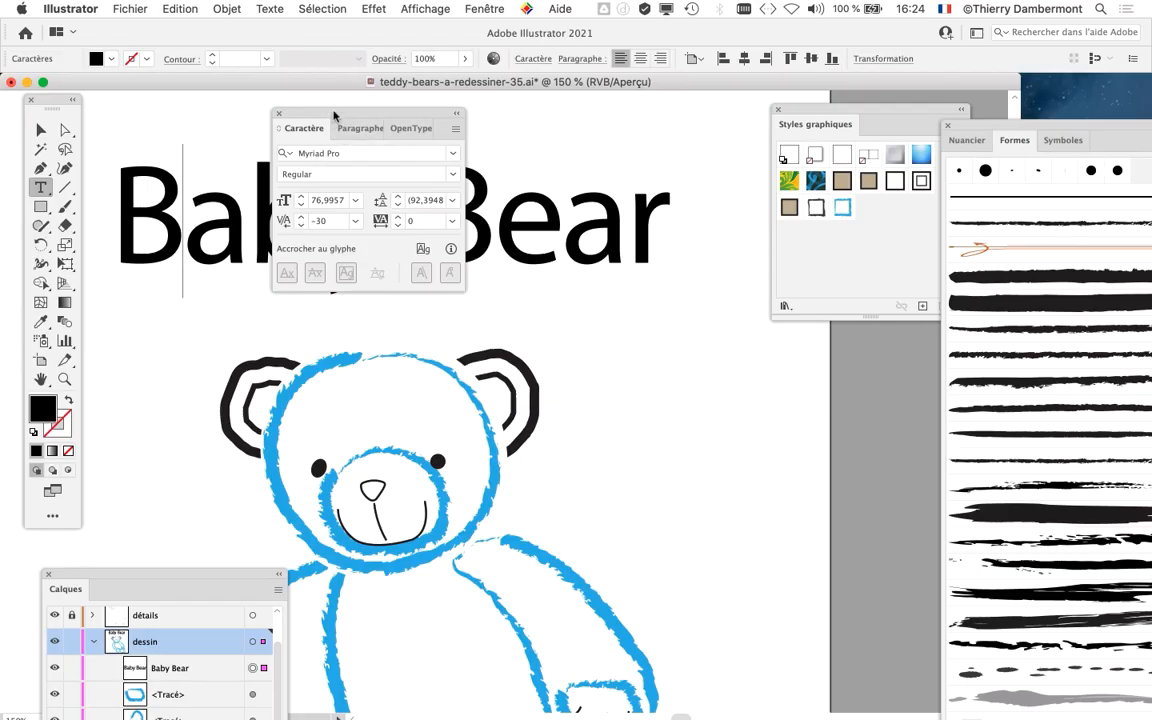
{"action": "left_click_drag", "start_coordinate": [300, 112], "coordinate": [568, 117]}
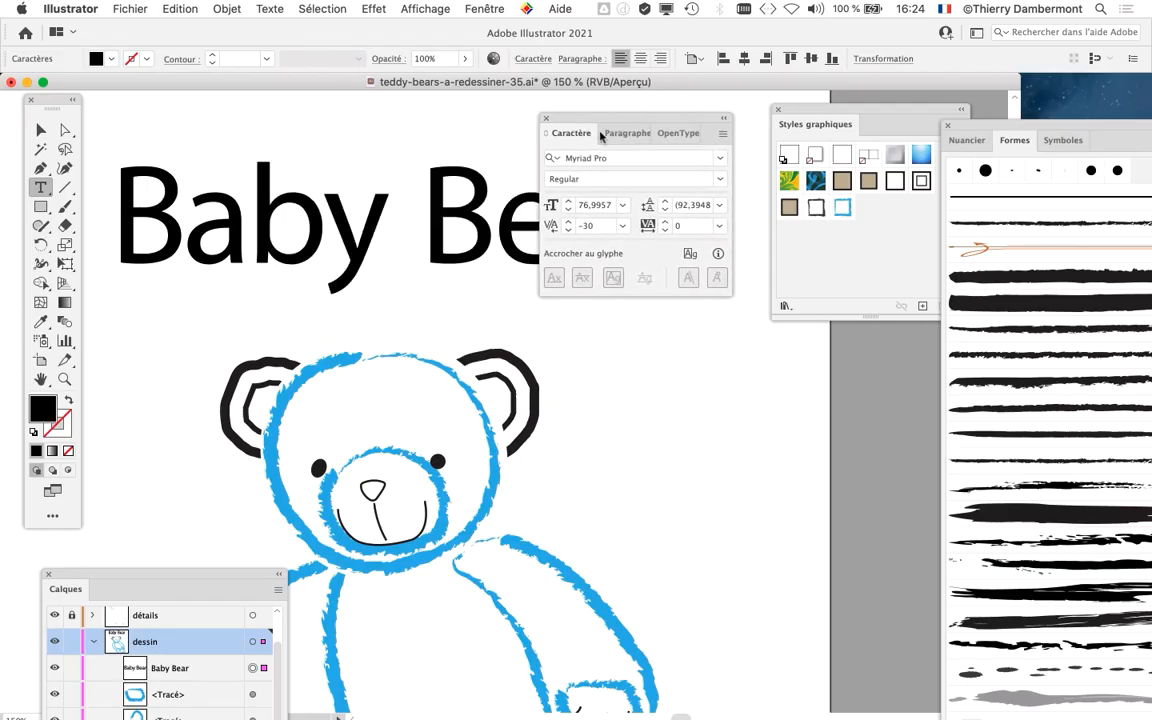
Step: Compare looser and tighter spacing between the B and a of Baby by alternating the kerning between 10 and -30
{"action": "left_click", "coordinate": [568, 223]}
{"action": "left_click", "coordinate": [568, 223]}
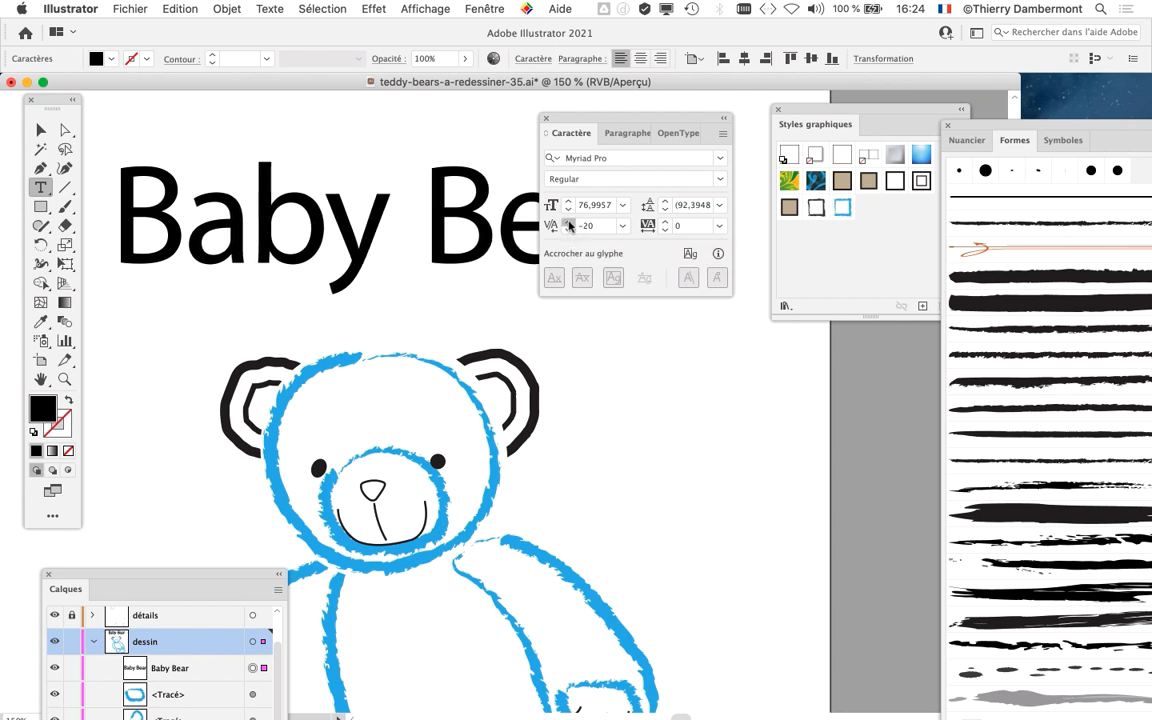
{"action": "left_click", "coordinate": [568, 222]}
{"action": "left_click", "coordinate": [568, 222]}
{"action": "left_click", "coordinate": [568, 222]}
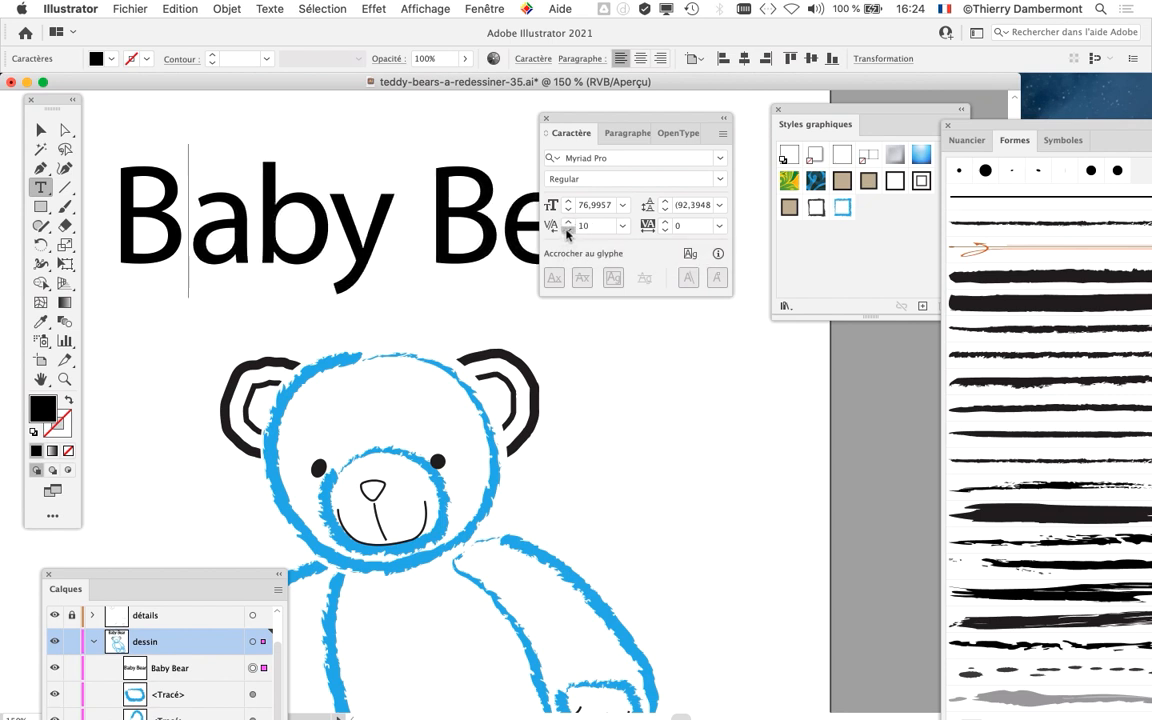
{"action": "left_click", "coordinate": [567, 230]}
{"action": "left_click", "coordinate": [567, 230]}
{"action": "left_click", "coordinate": [567, 230]}
{"action": "left_click", "coordinate": [567, 230]}
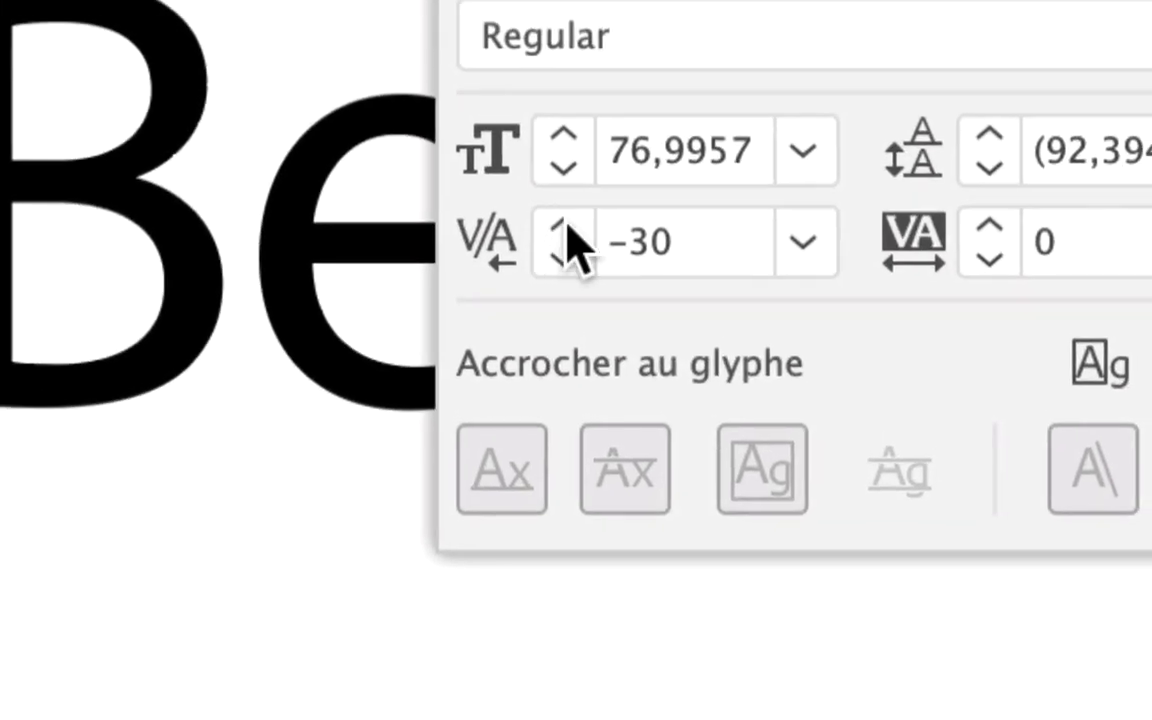
{"action": "left_click", "coordinate": [590, 194]}
{"action": "left_click", "coordinate": [590, 194]}
{"action": "left_click", "coordinate": [590, 194]}
{"action": "left_click", "coordinate": [590, 194]}
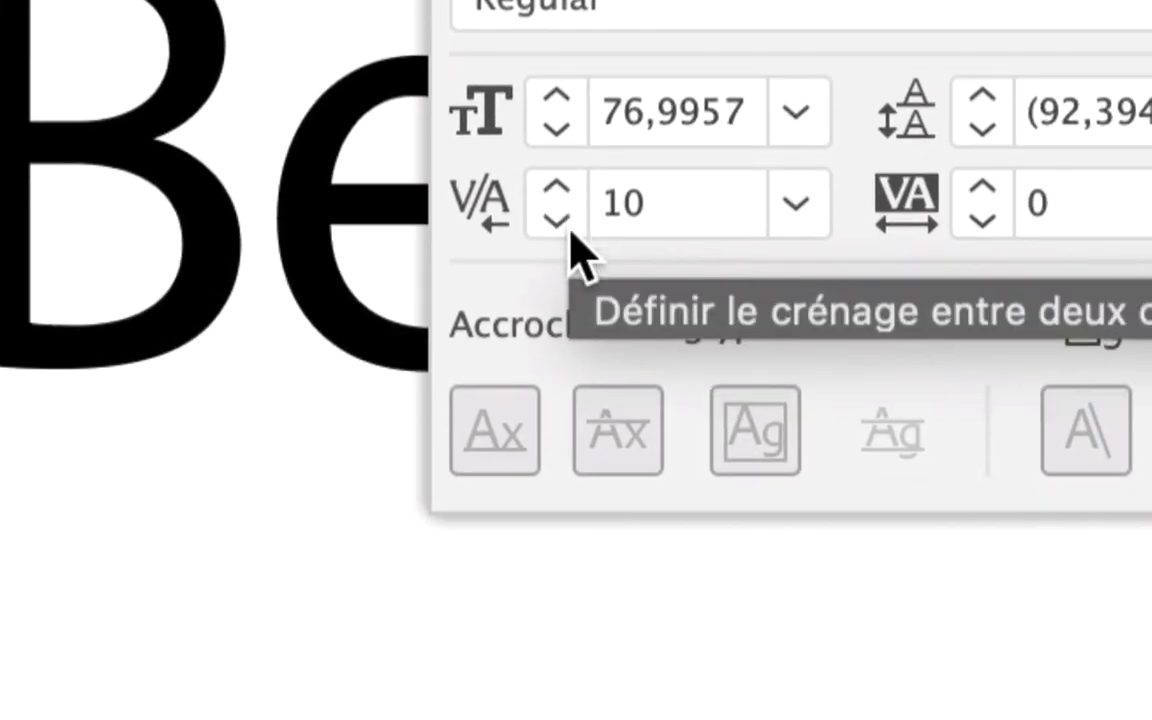
Step: Set the kerning between the B and a of Baby to -40 and uncover the rest of the title
{"action": "left_click", "coordinate": [568, 230]}
{"action": "left_click", "coordinate": [568, 230]}
{"action": "left_click", "coordinate": [568, 230]}
{"action": "left_click", "coordinate": [568, 230]}
{"action": "left_click", "coordinate": [568, 230]}
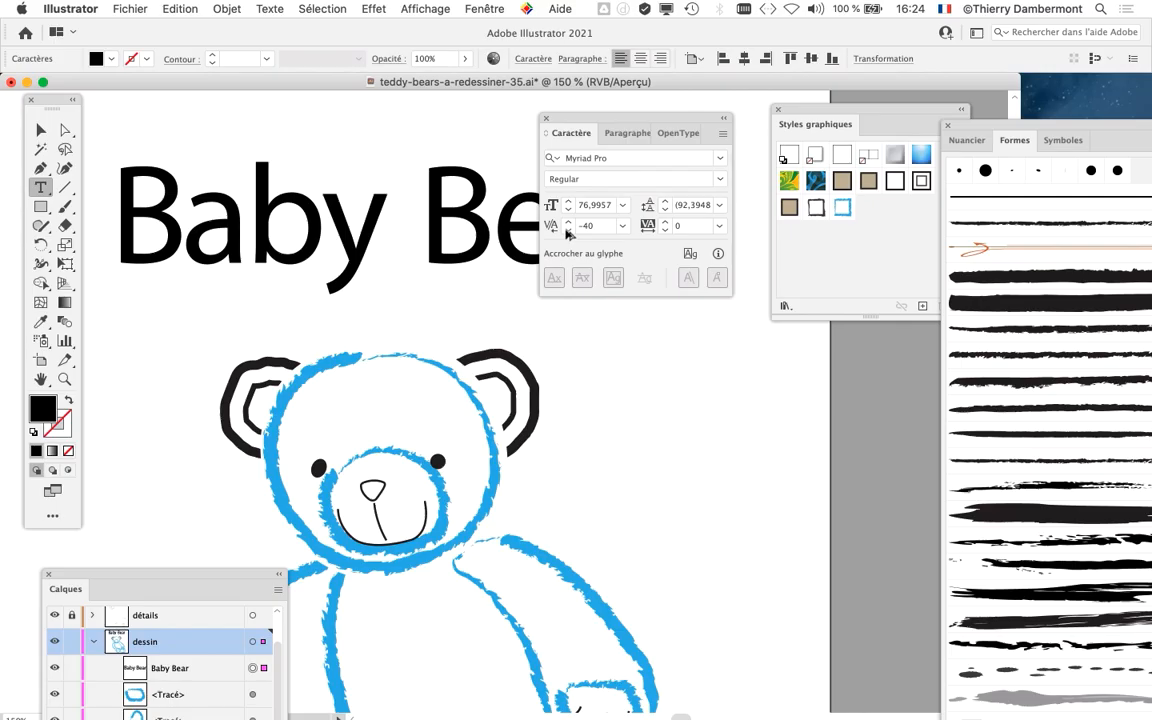
{"action": "left_click_drag", "start_coordinate": [585, 124], "coordinate": [701, 372]}
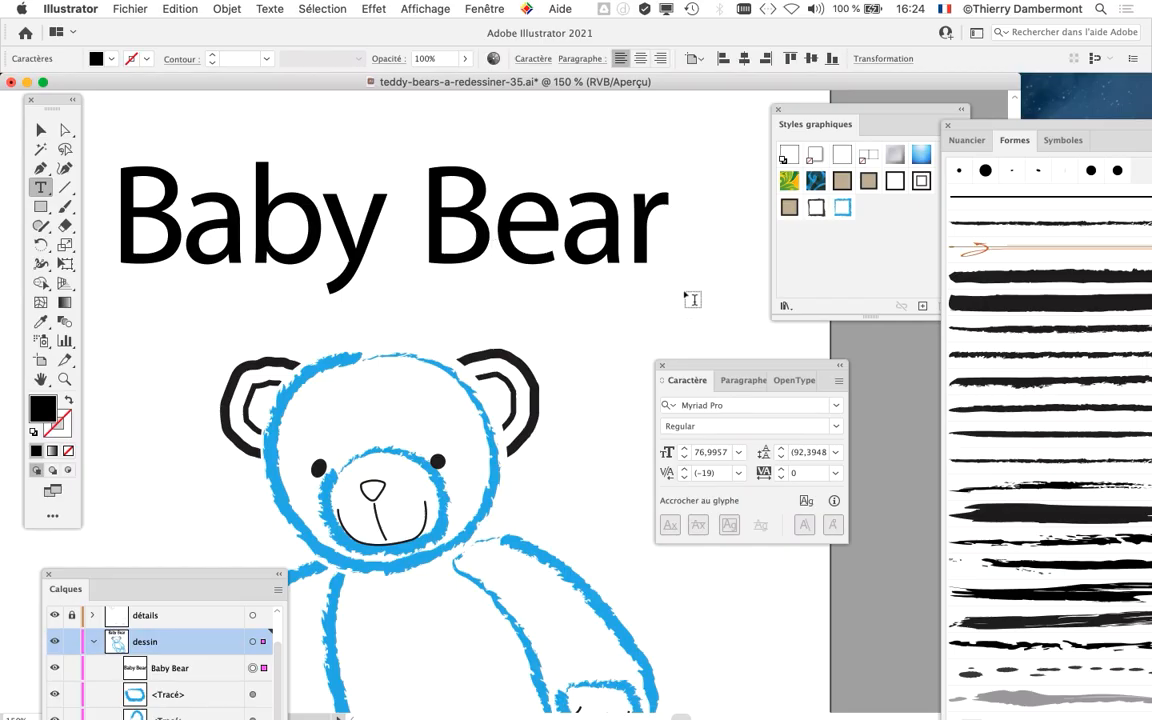
Step: Set the kerning between the B and e of Bear to -30 and move the character settings clear of the text
{"action": "left_click_drag", "start_coordinate": [686, 365], "coordinate": [636, 141]}
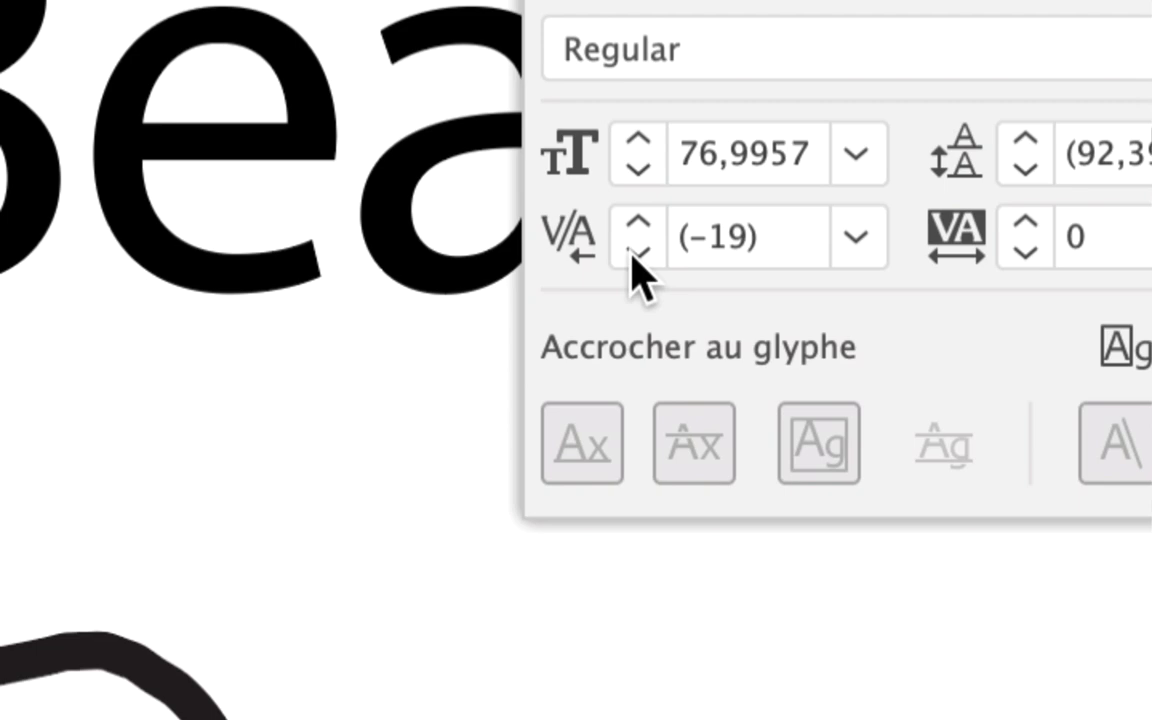
{"action": "left_click", "coordinate": [632, 254]}
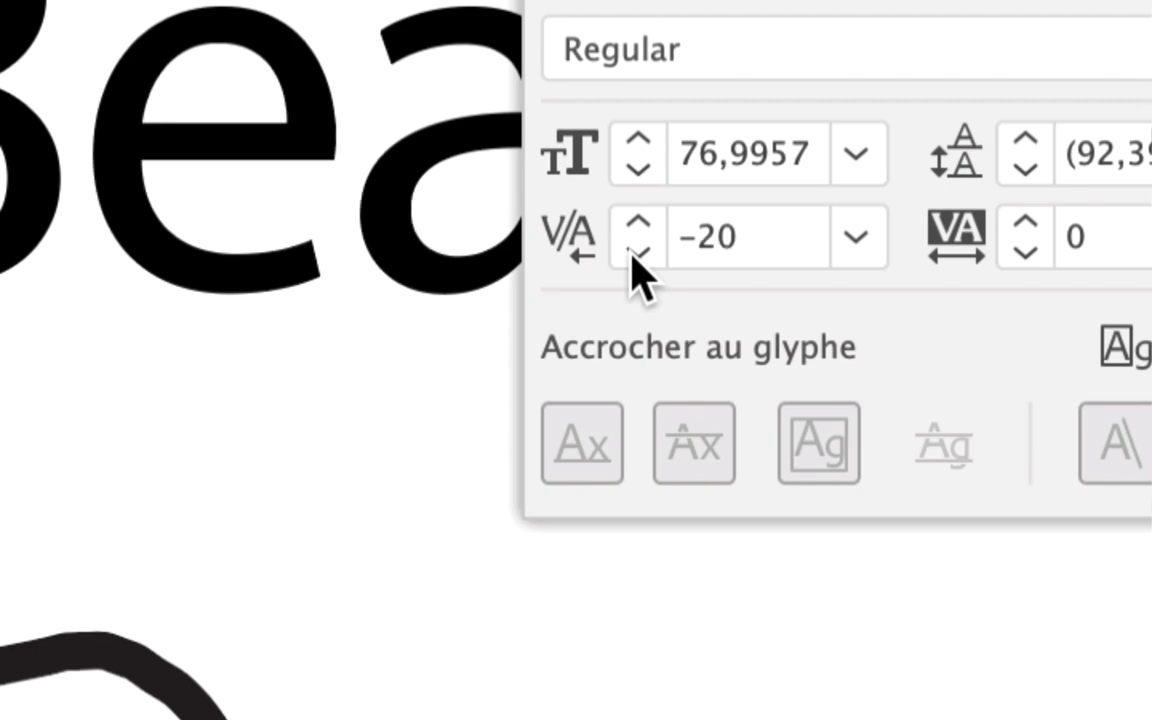
{"action": "left_click", "coordinate": [633, 256]}
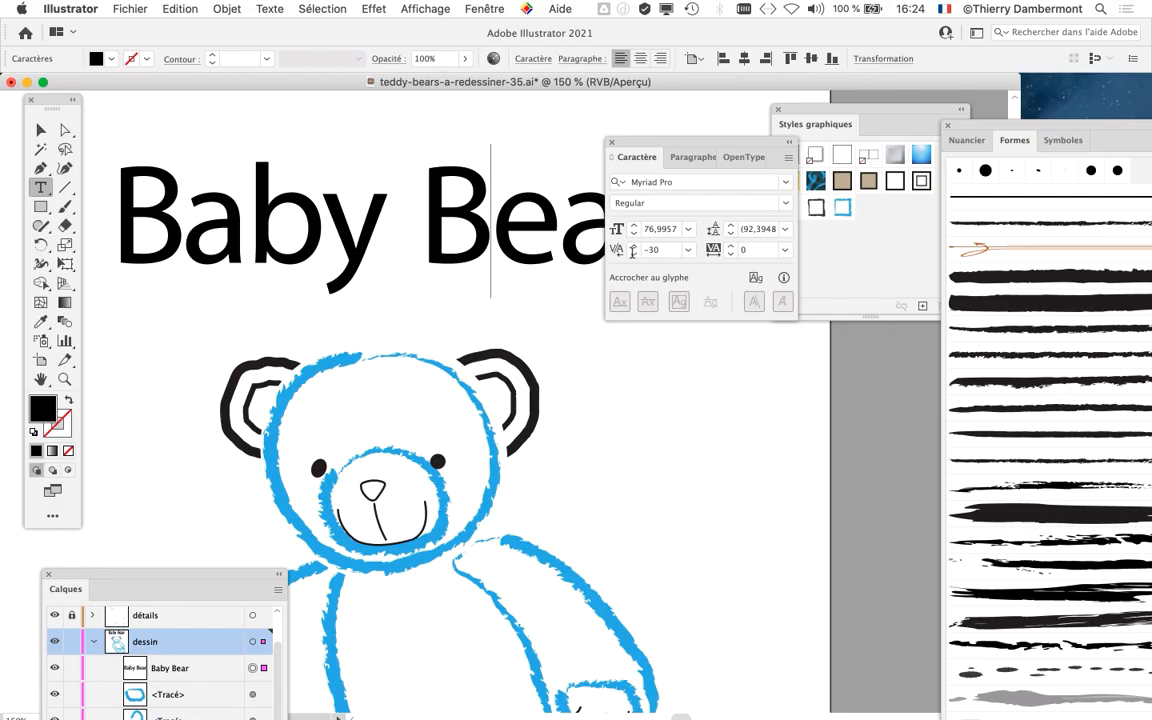
{"action": "left_click_drag", "start_coordinate": [648, 139], "coordinate": [731, 64]}
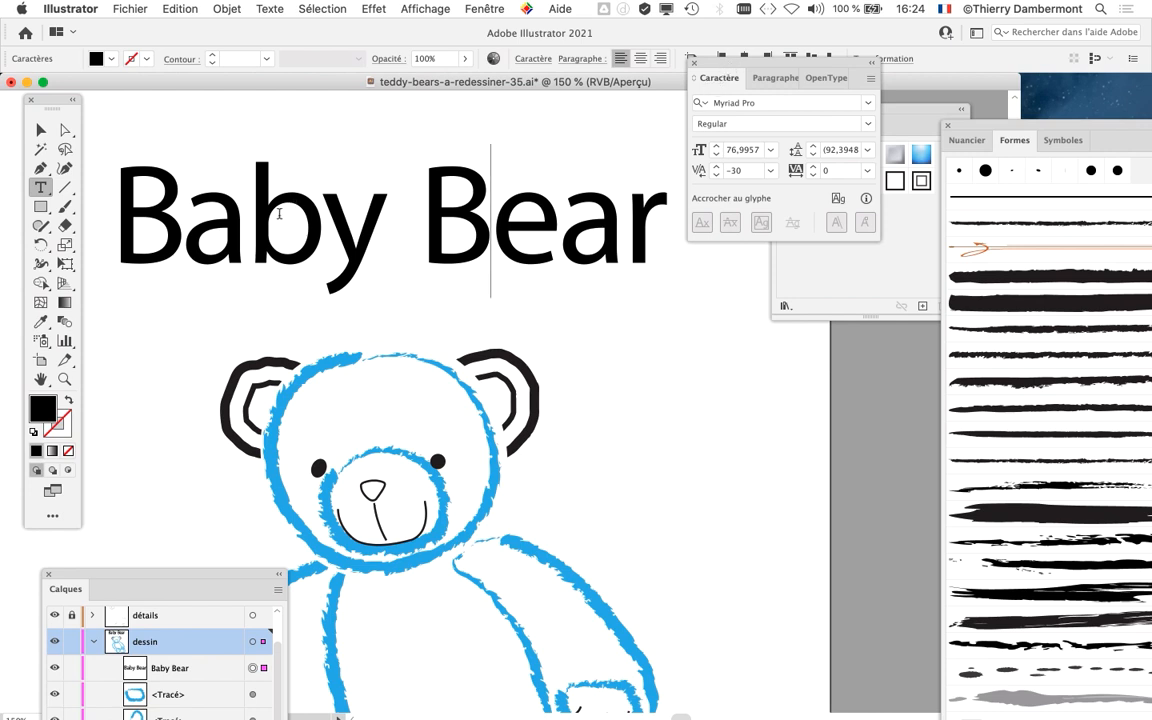
Step: Tighten the kerning between further letters of Baby, leave text editing and select the title as an object
{"action": "left_click", "coordinate": [715, 176]}
{"action": "left_click", "coordinate": [715, 176]}
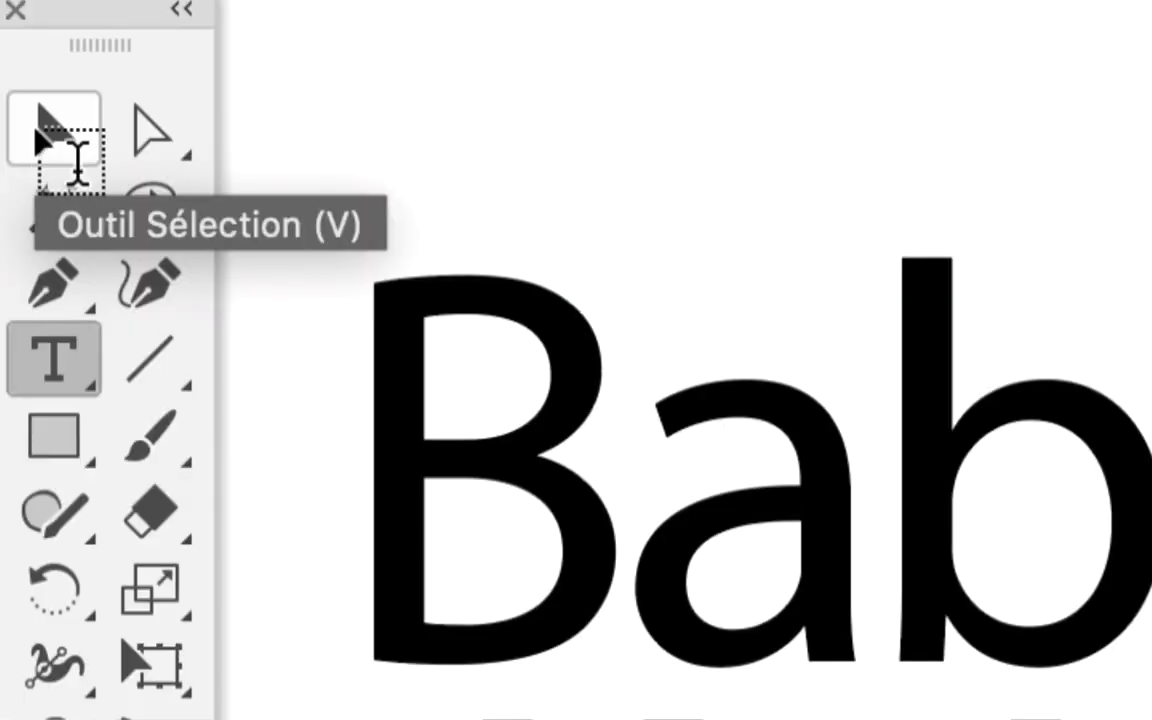
{"action": "left_click", "coordinate": [42, 140]}
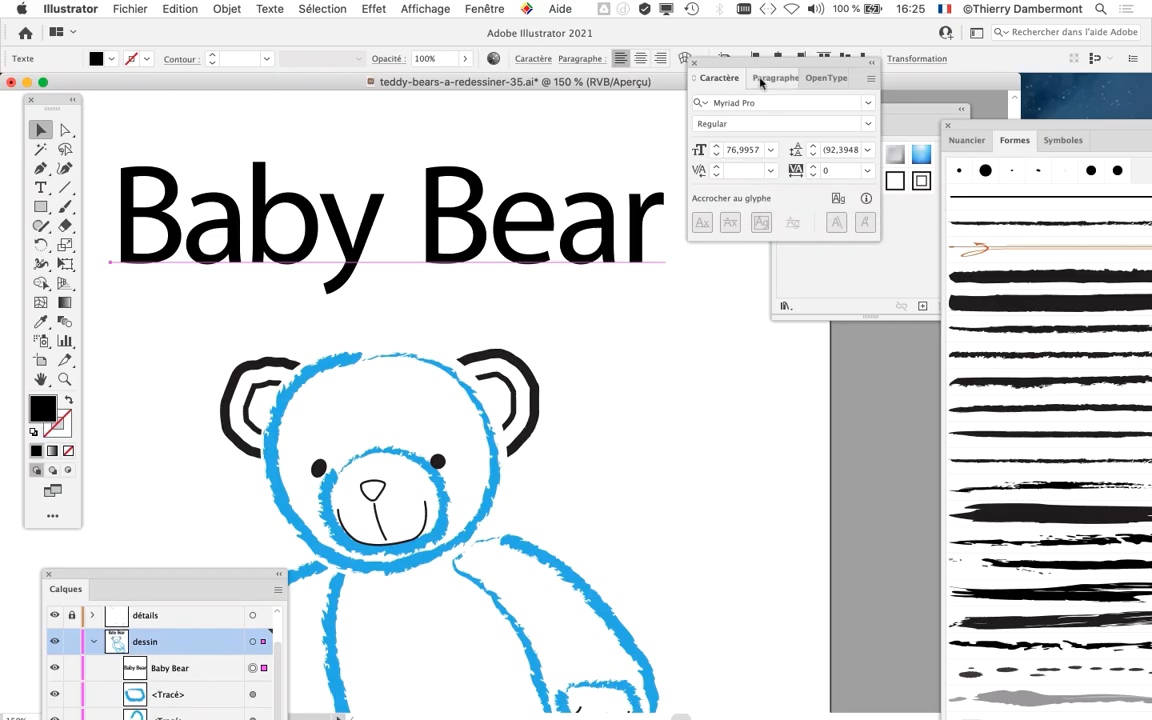
Step: Move the character settings off the page and display the title with the bear at 100 % zoom
{"action": "left_click_drag", "start_coordinate": [710, 65], "coordinate": [728, 426]}
{"action": "key", "text": "super+minus"}
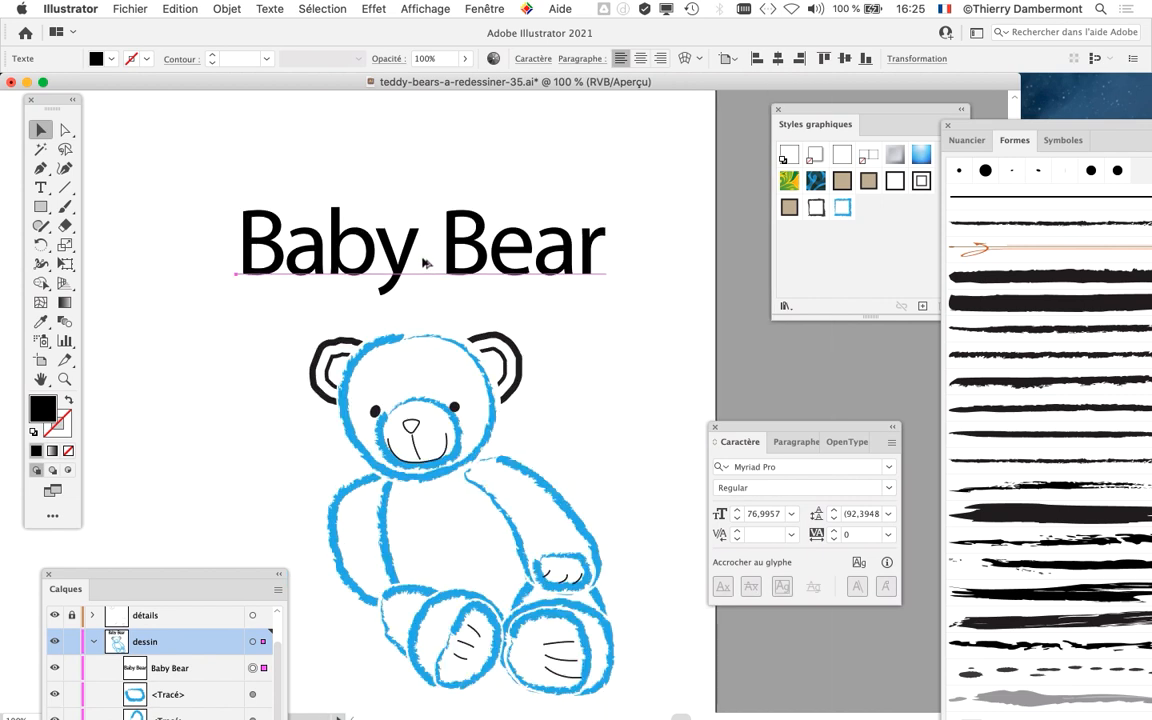
{"action": "scroll", "coordinate": [419, 257], "scroll_direction": "up", "scroll_amount": 1}
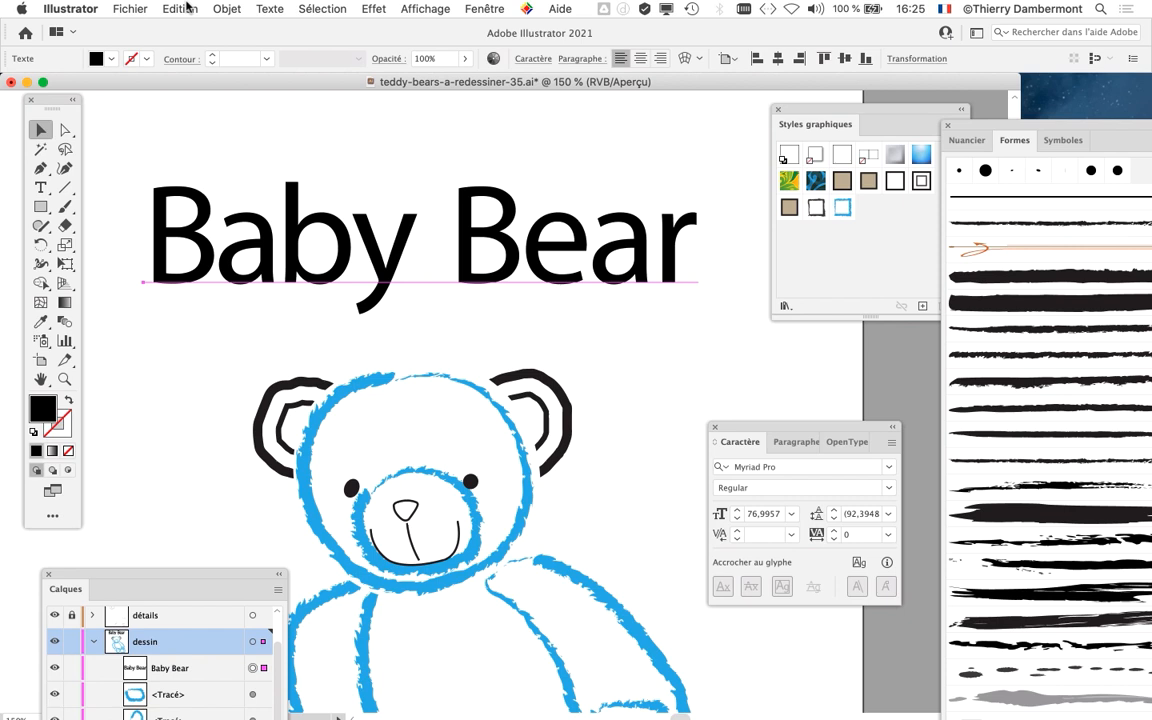
{"action": "key", "text": "super+1"}
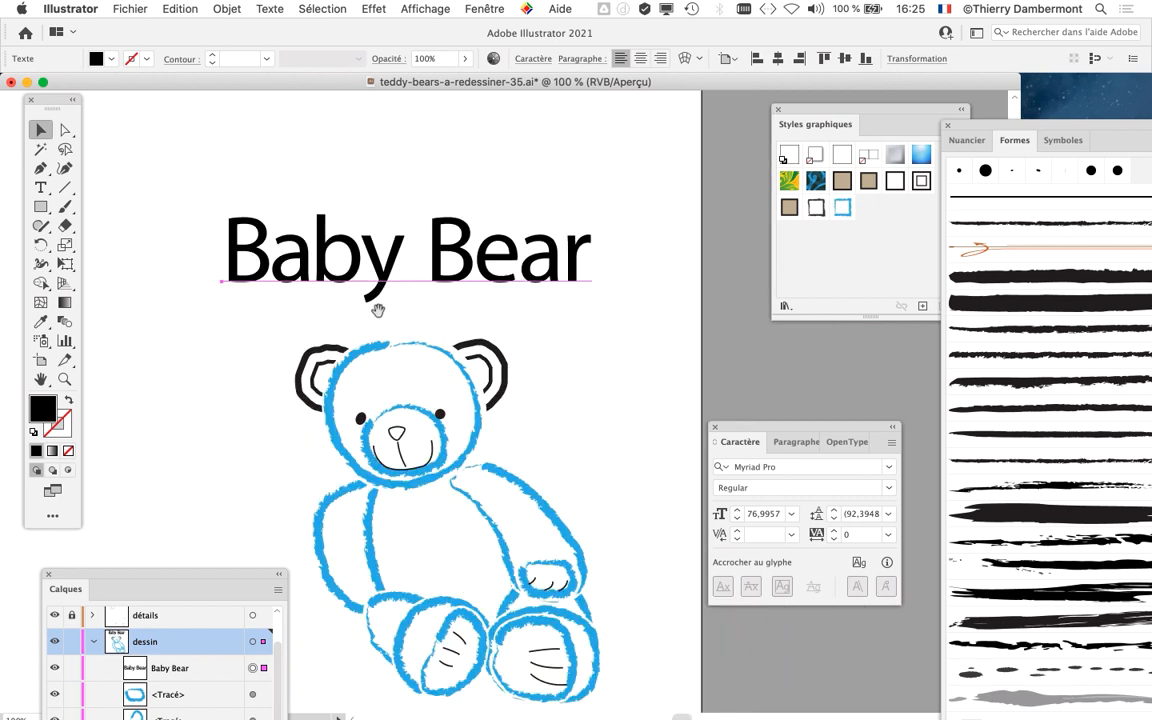
{"action": "left_click_drag", "start_coordinate": [378, 310], "coordinate": [322, 272]}
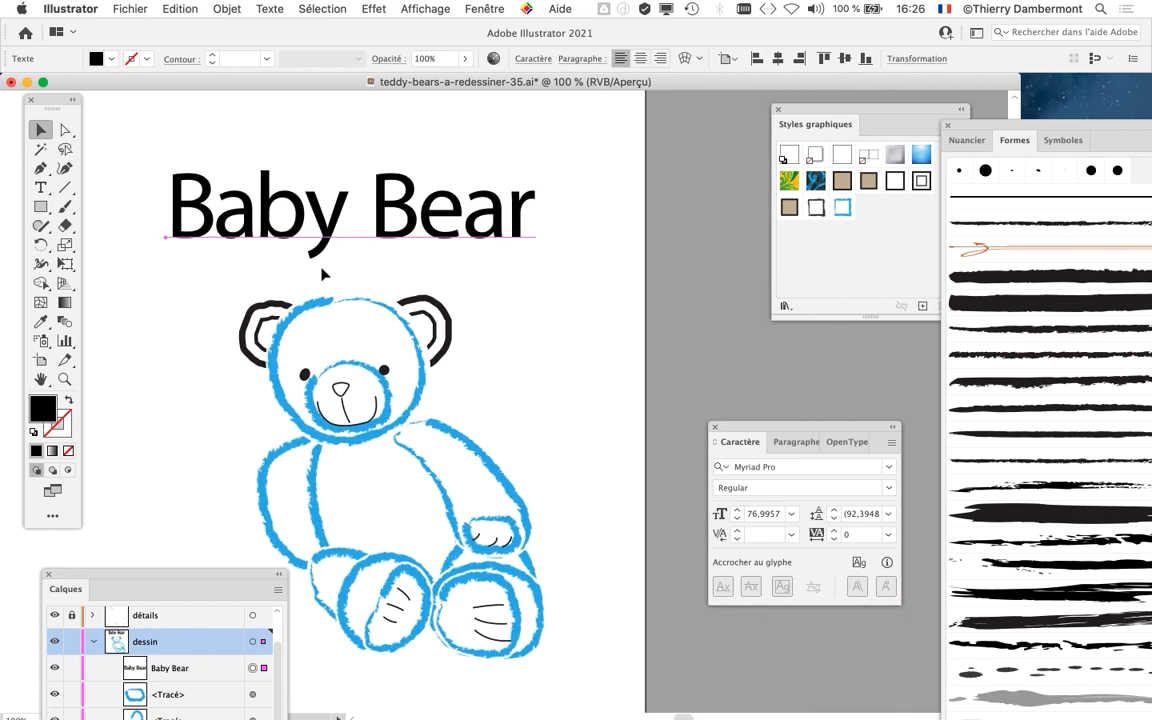
Step: Apply an envelope distortion made from a warp to the Baby Bear text, using the horizontal Arc style with a 23 % bend
{"action": "left_click", "coordinate": [180, 8]}
{"action": "mouse_move", "coordinate": [226, 8]}
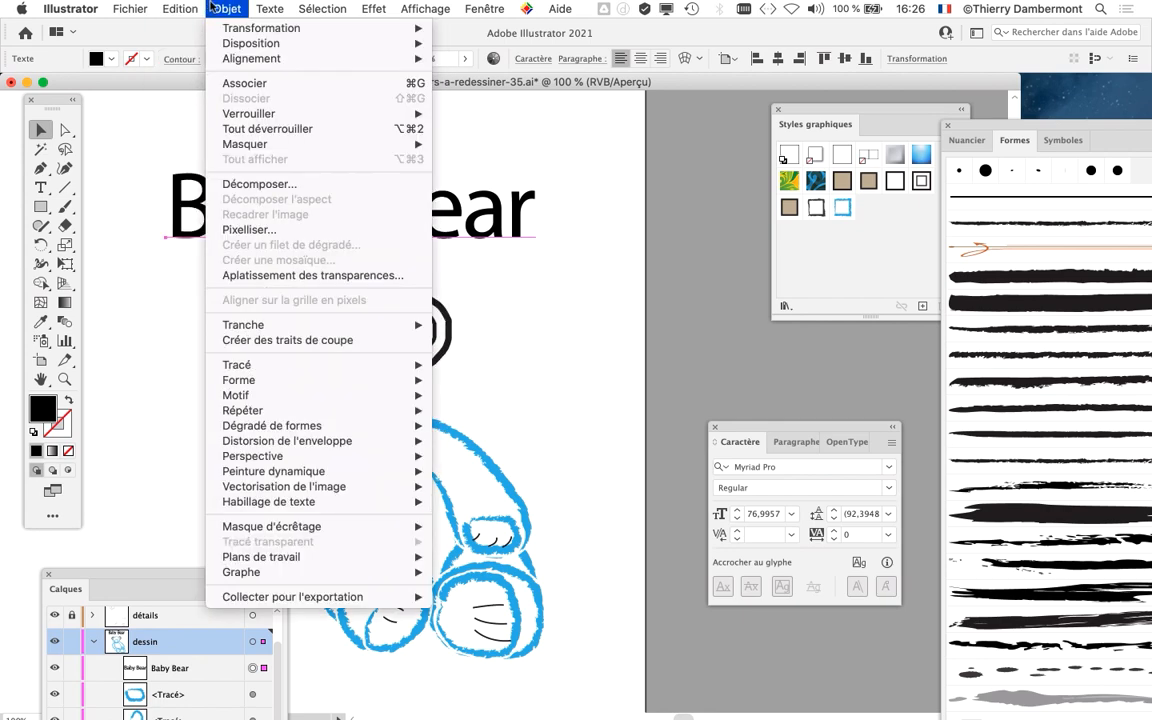
{"action": "mouse_move", "coordinate": [290, 328]}
{"action": "mouse_move", "coordinate": [288, 410]}
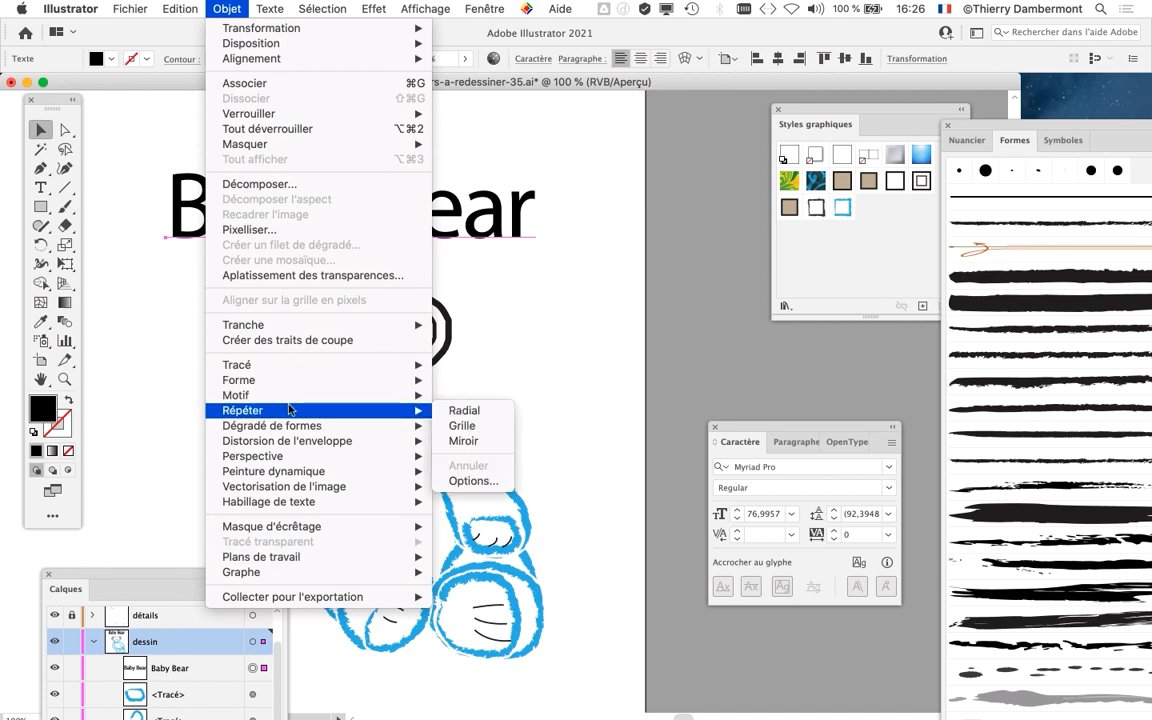
{"action": "left_click", "coordinate": [226, 8]}
{"action": "left_click", "coordinate": [218, 8]}
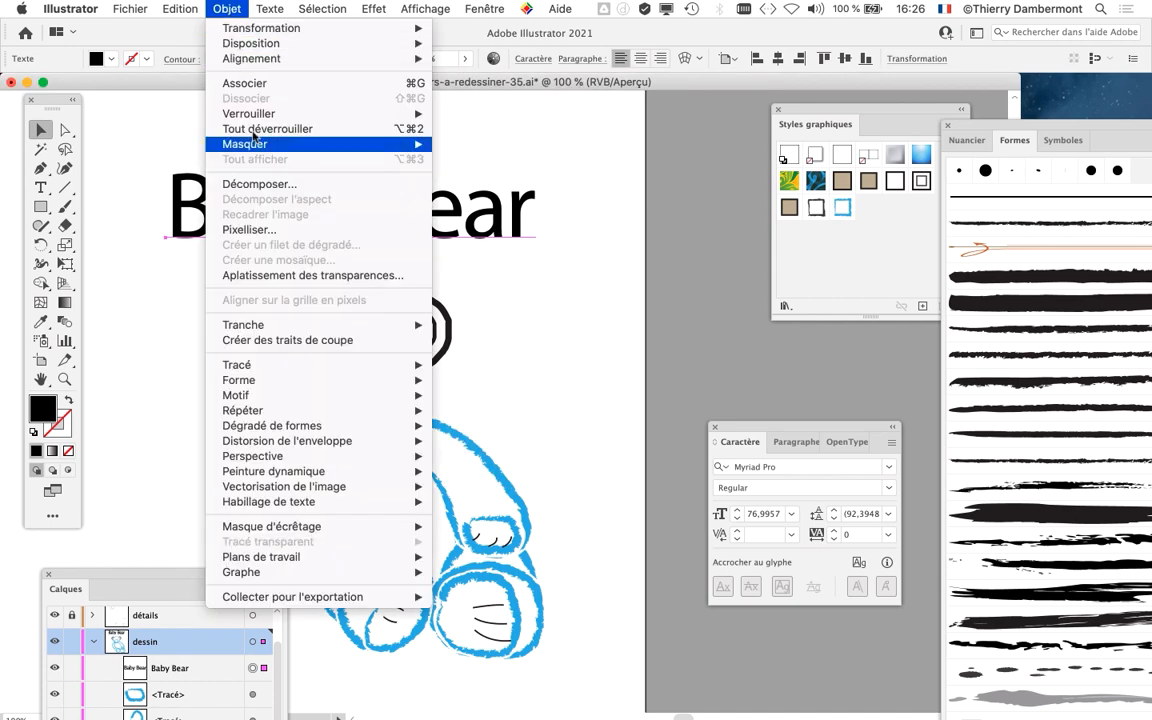
{"action": "mouse_move", "coordinate": [300, 438]}
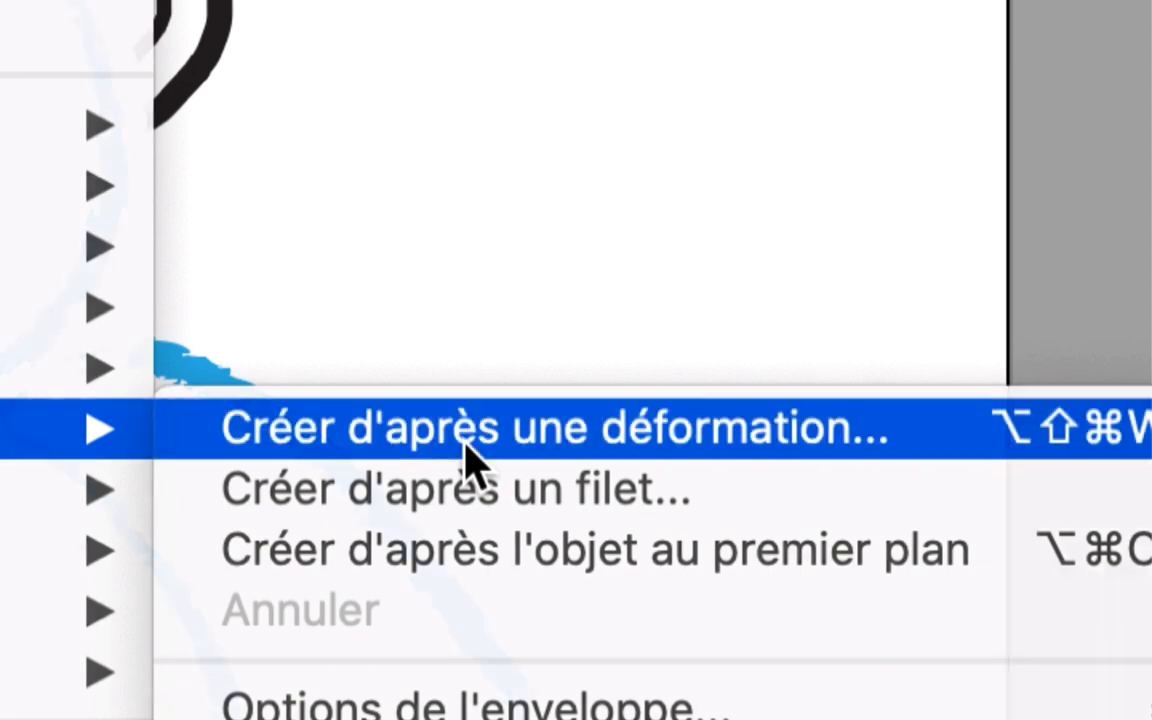
{"action": "left_click", "coordinate": [466, 457]}
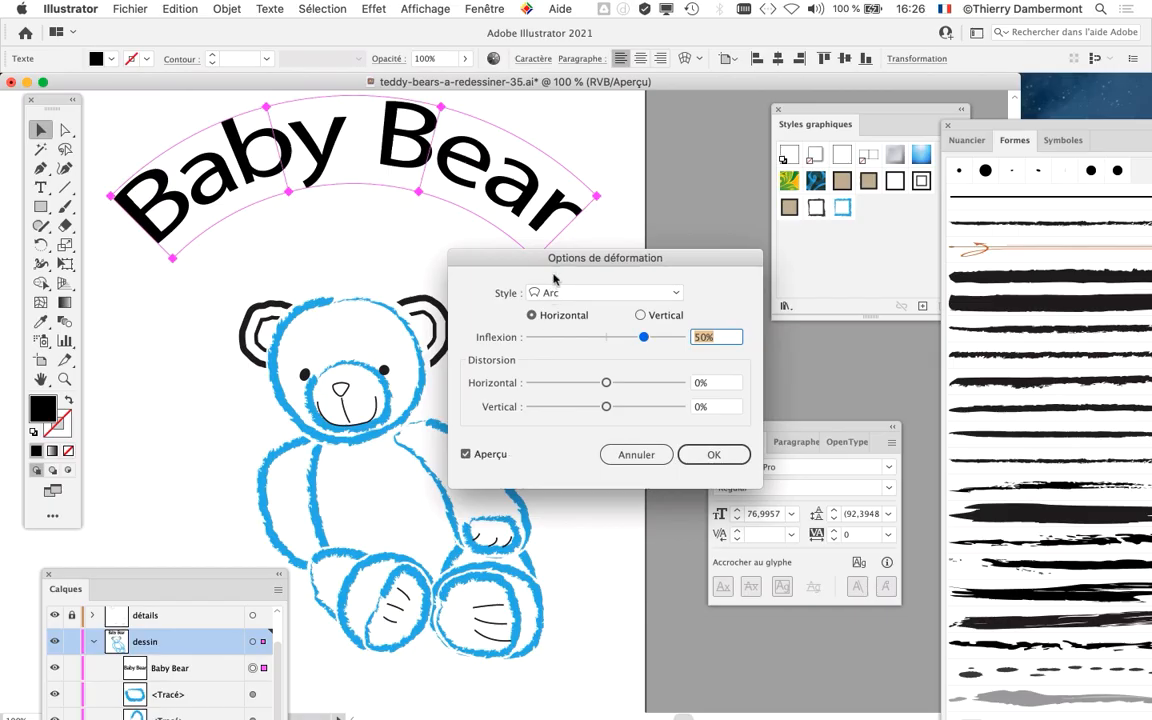
{"action": "left_click_drag", "start_coordinate": [501, 257], "coordinate": [706, 93]}
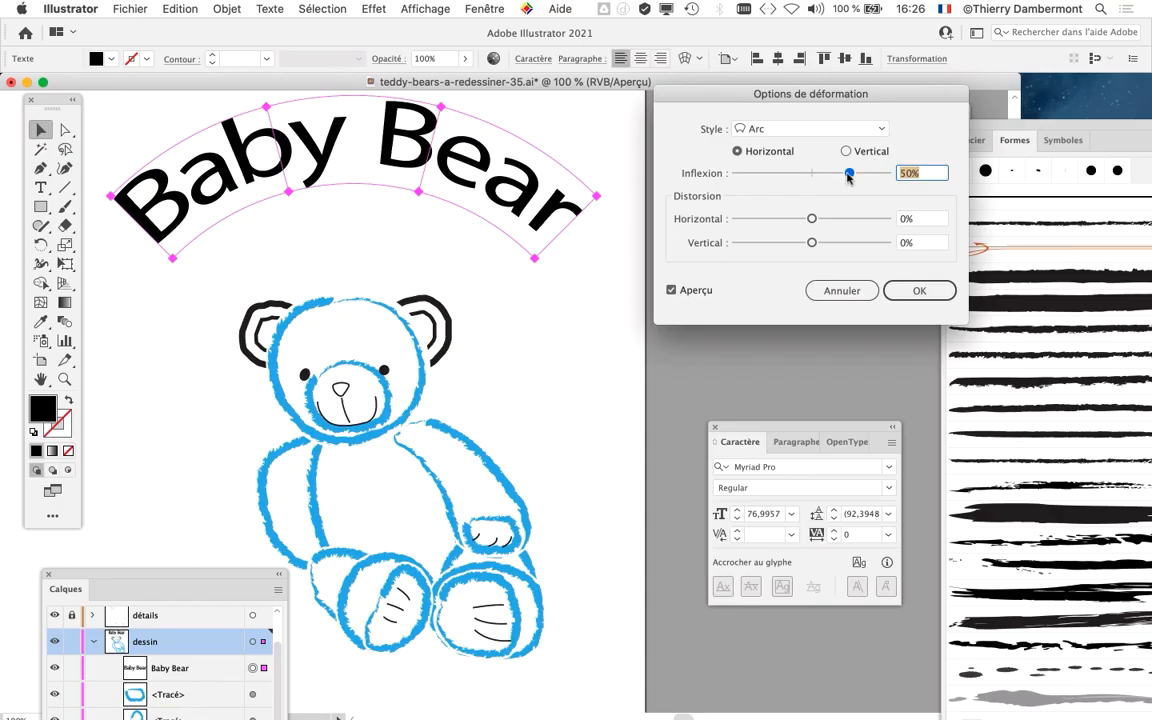
{"action": "left_click_drag", "start_coordinate": [849, 176], "coordinate": [827, 176]}
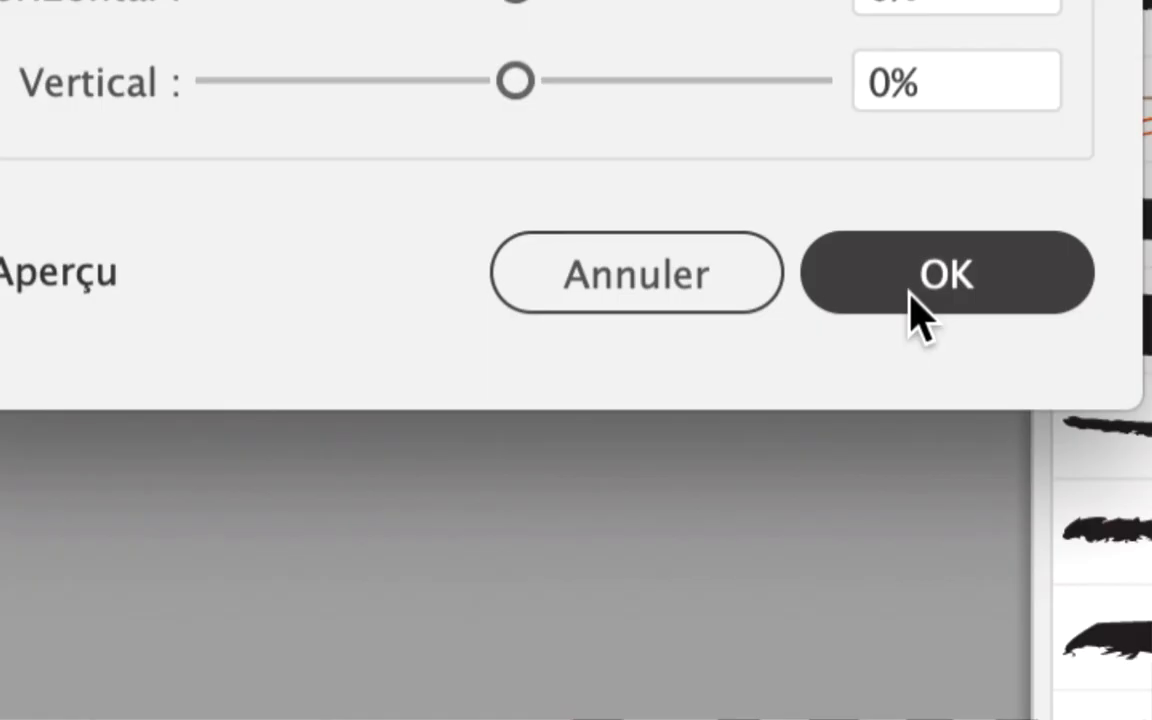
{"action": "left_click", "coordinate": [914, 293]}
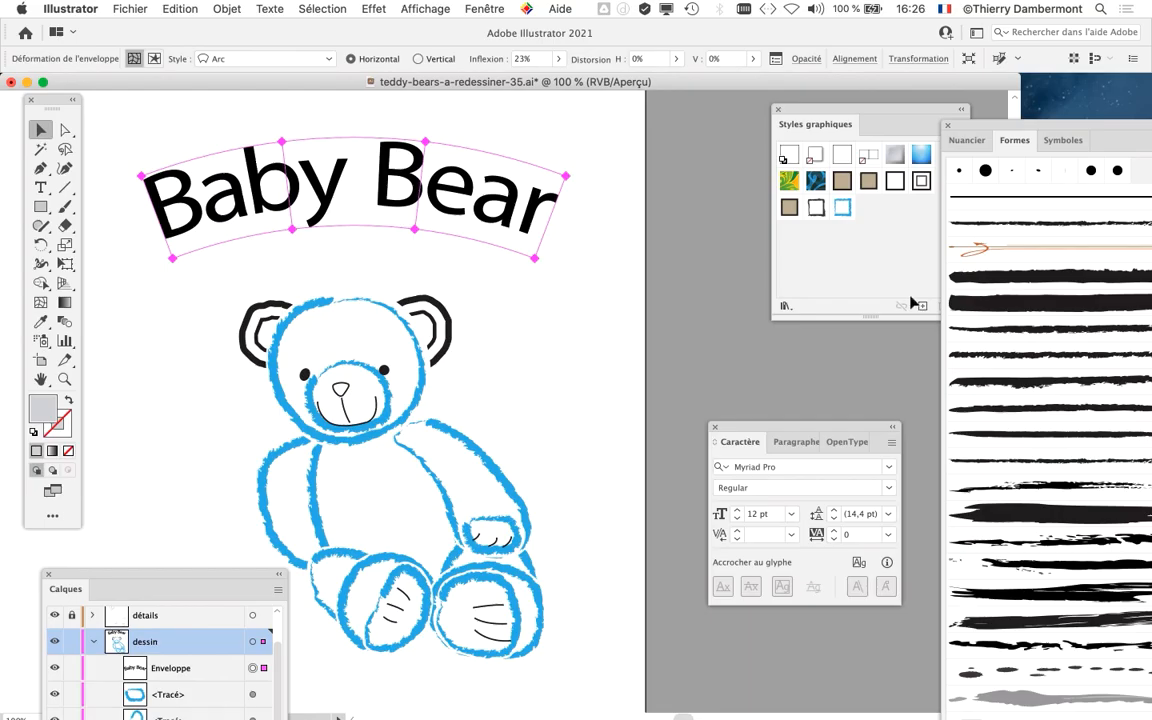
Step: Open the envelope options for the arched Baby Bear title and close them without applying anything
{"action": "left_click", "coordinate": [220, 9]}
{"action": "mouse_move", "coordinate": [282, 443]}
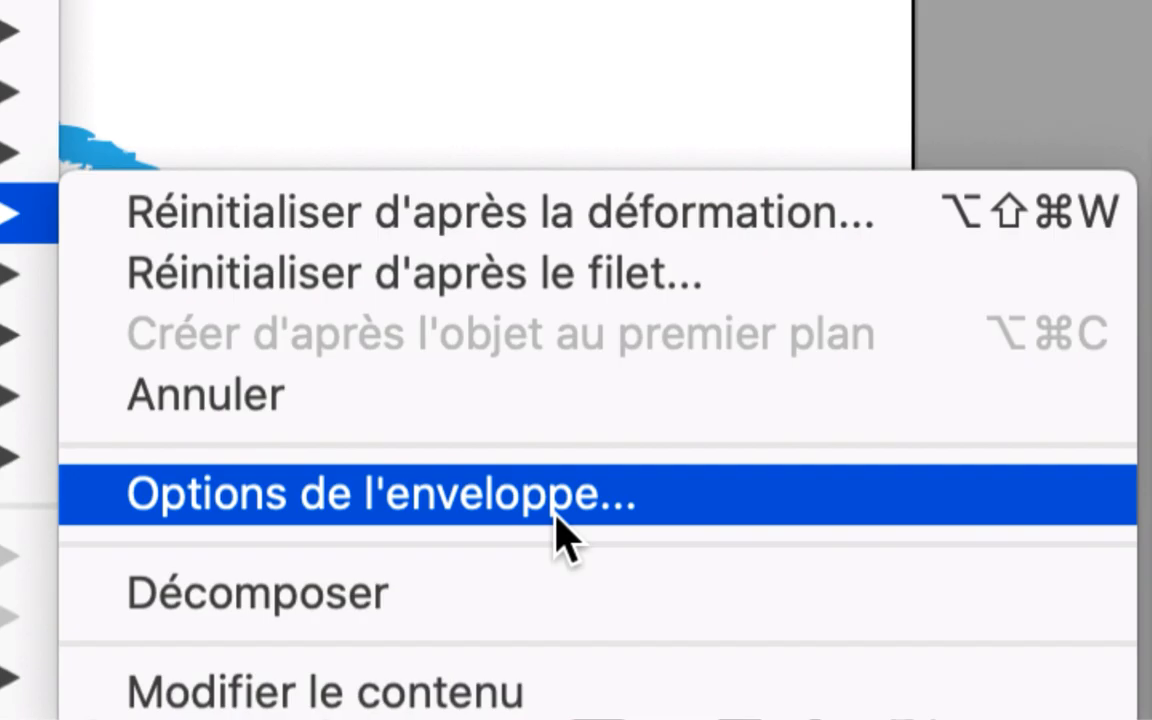
{"action": "left_click", "coordinate": [557, 514]}
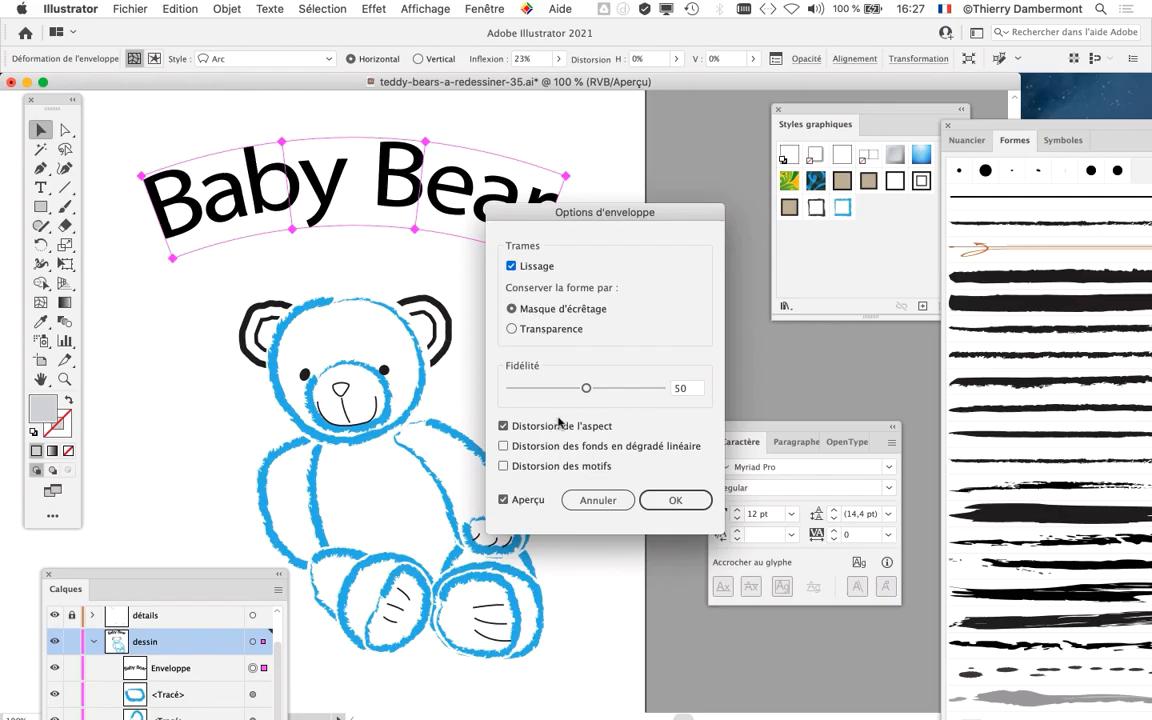
{"action": "left_click", "coordinate": [598, 503]}
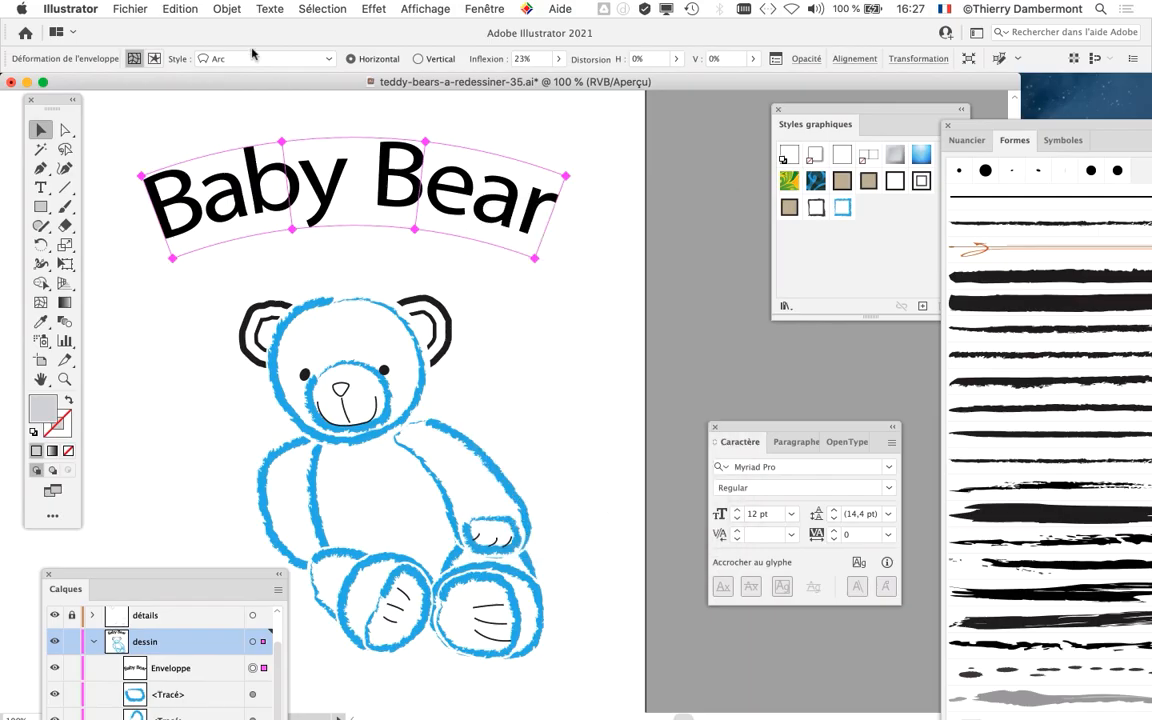
{"action": "left_click", "coordinate": [227, 9]}
{"action": "mouse_move", "coordinate": [272, 445]}
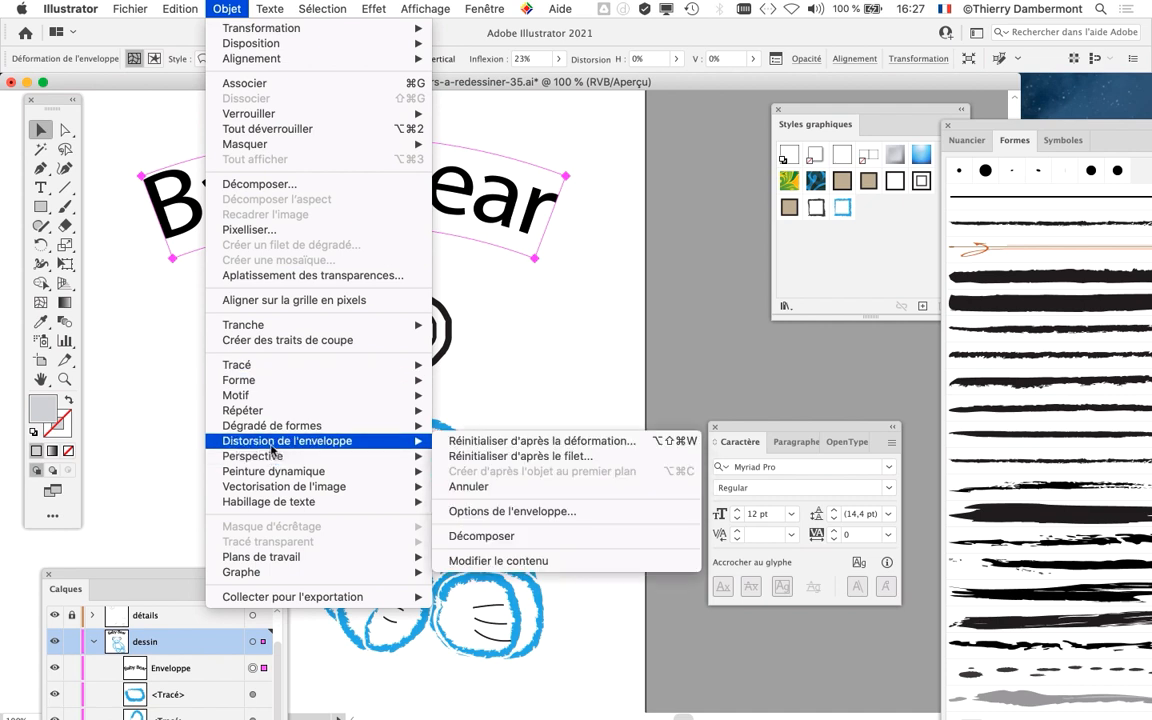
{"action": "left_click", "coordinate": [736, 226]}
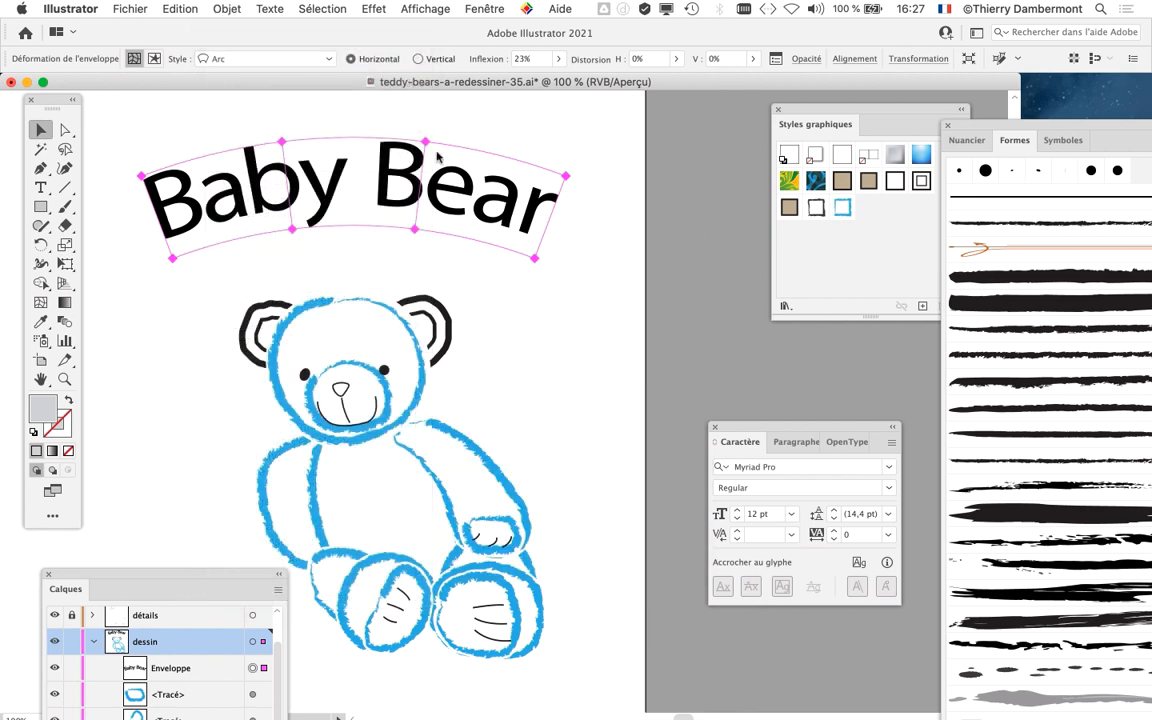
{"action": "left_click", "coordinate": [154, 59]}
{"action": "left_click", "coordinate": [134, 59]}
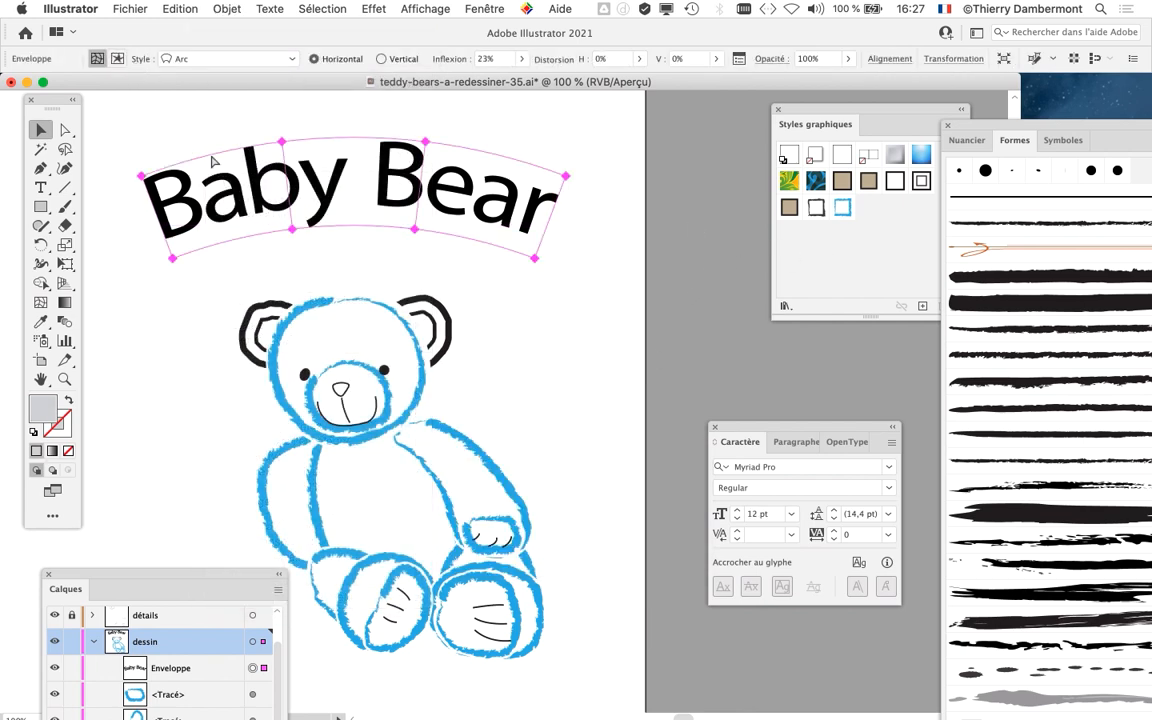
Step: Reset the title's envelope with a warp, using the horizontal Arc style with a -35 % bend
{"action": "left_click", "coordinate": [227, 8]}
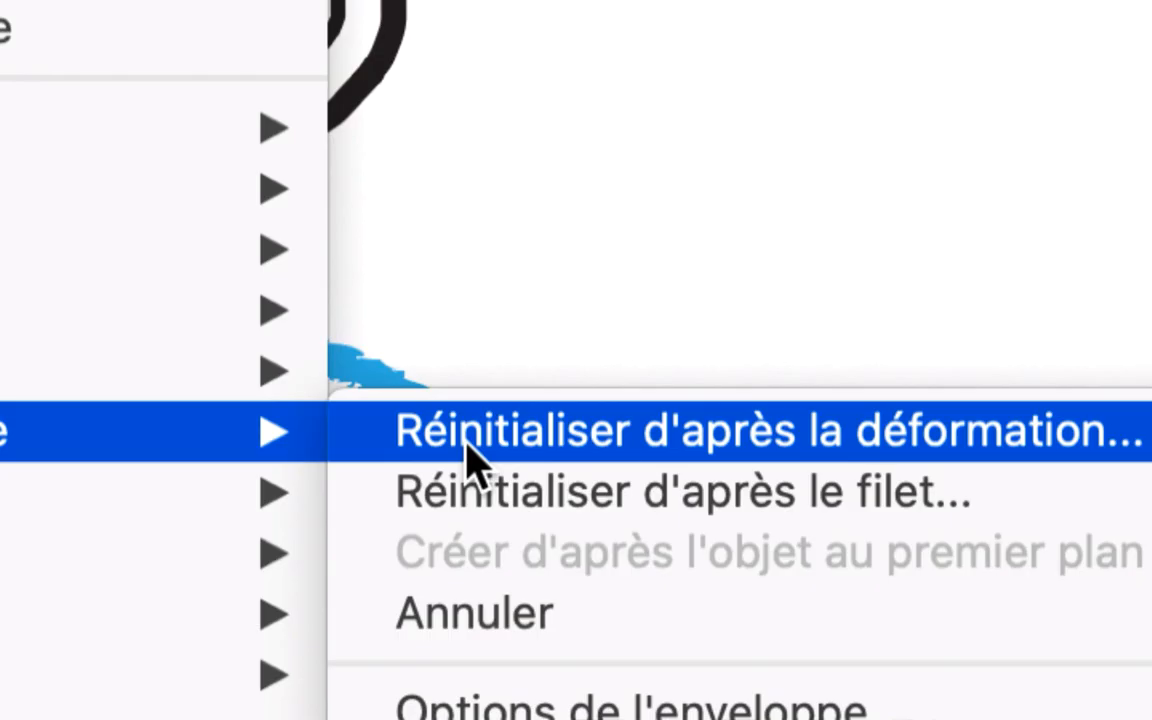
{"action": "left_click", "coordinate": [467, 450]}
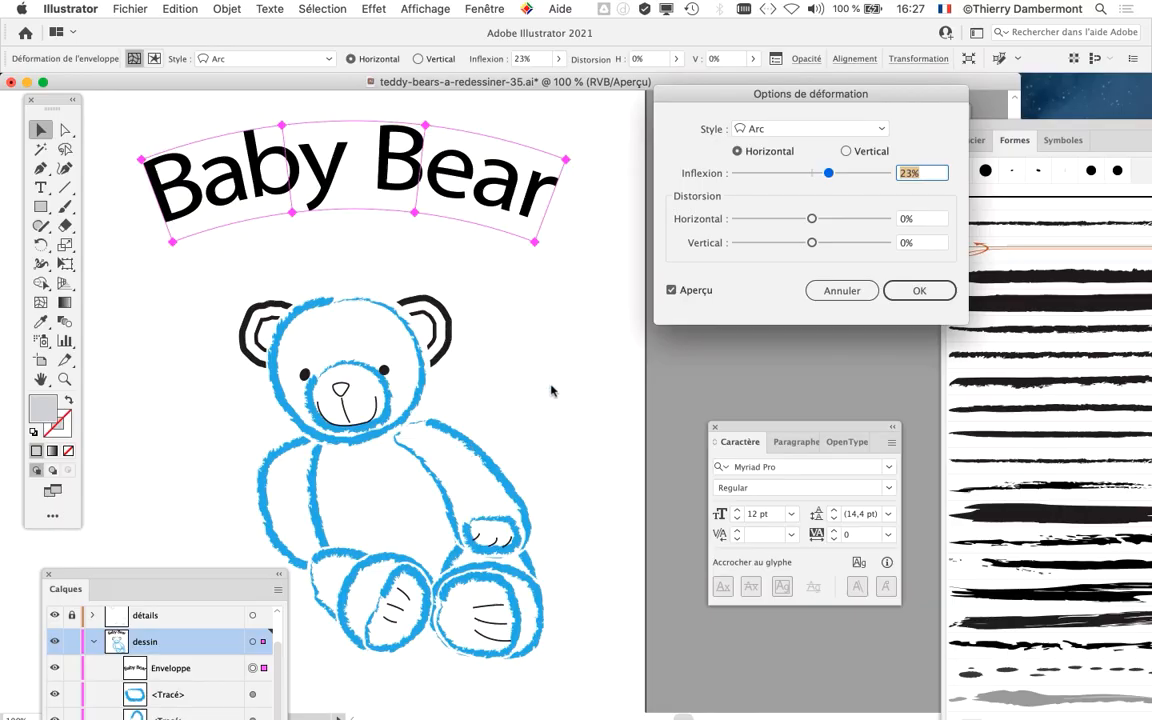
{"action": "left_click", "coordinate": [785, 174]}
{"action": "left_click", "coordinate": [933, 291]}
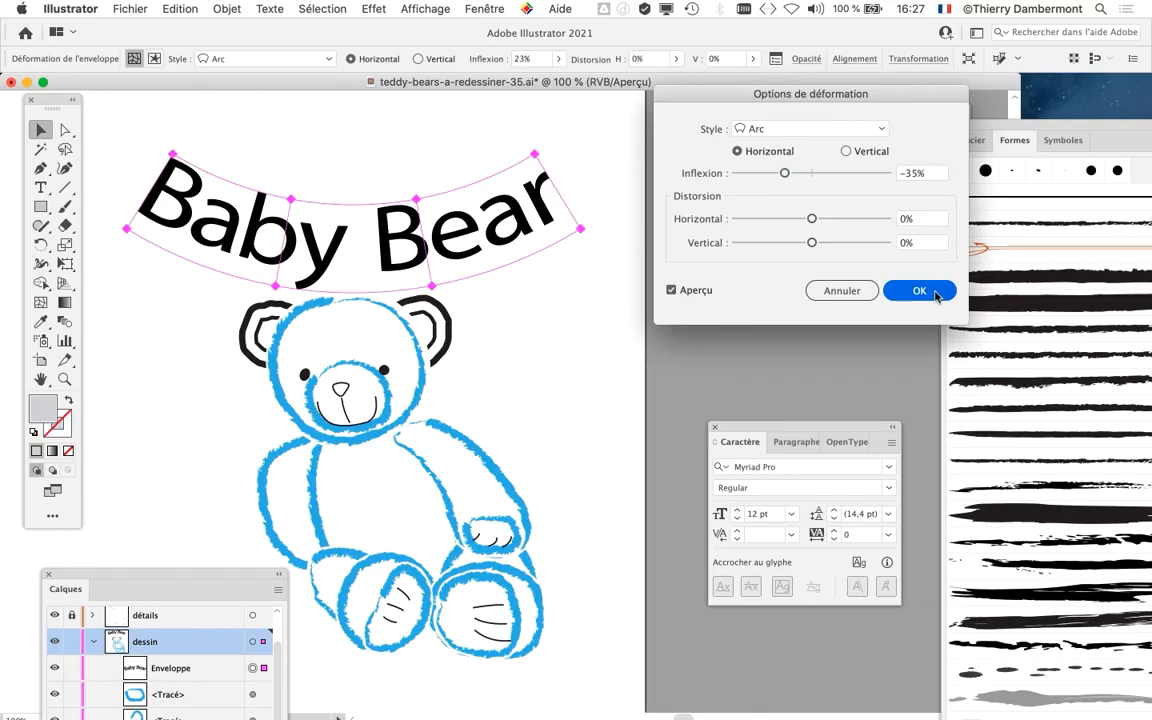
Step: Reset the title's envelope with a warp again and set the horizontal Arc bend to 26 %
{"action": "left_click", "coordinate": [227, 8]}
{"action": "mouse_move", "coordinate": [420, 441]}
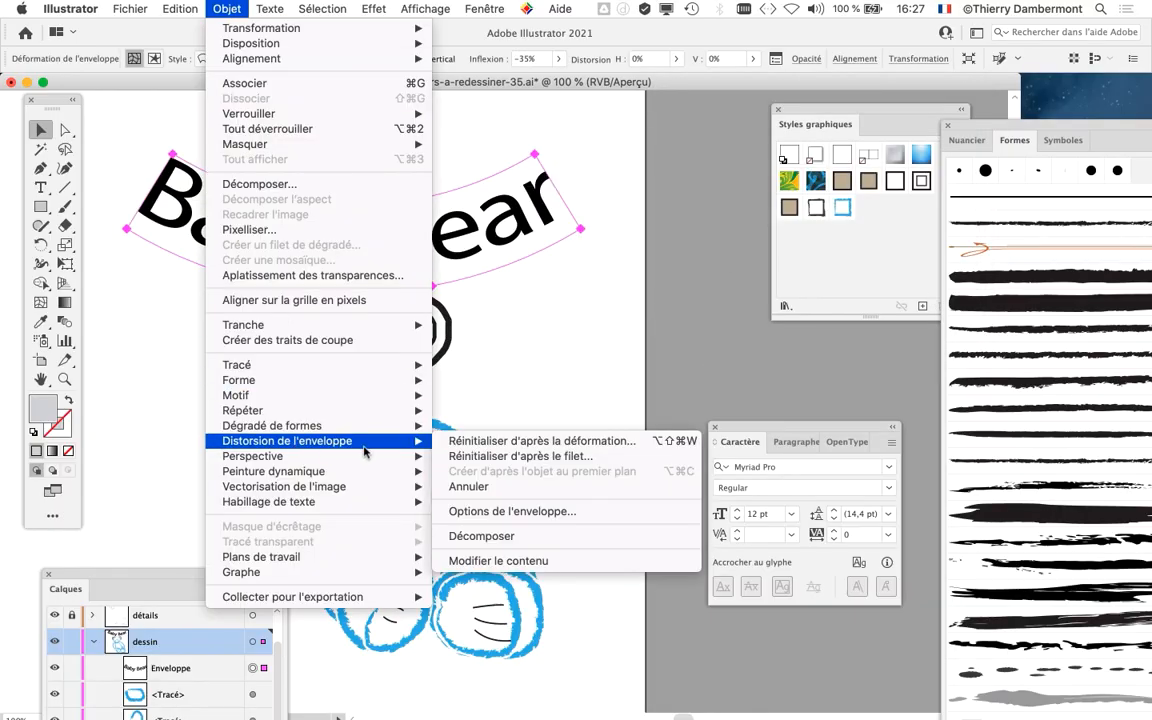
{"action": "left_click", "coordinate": [483, 449]}
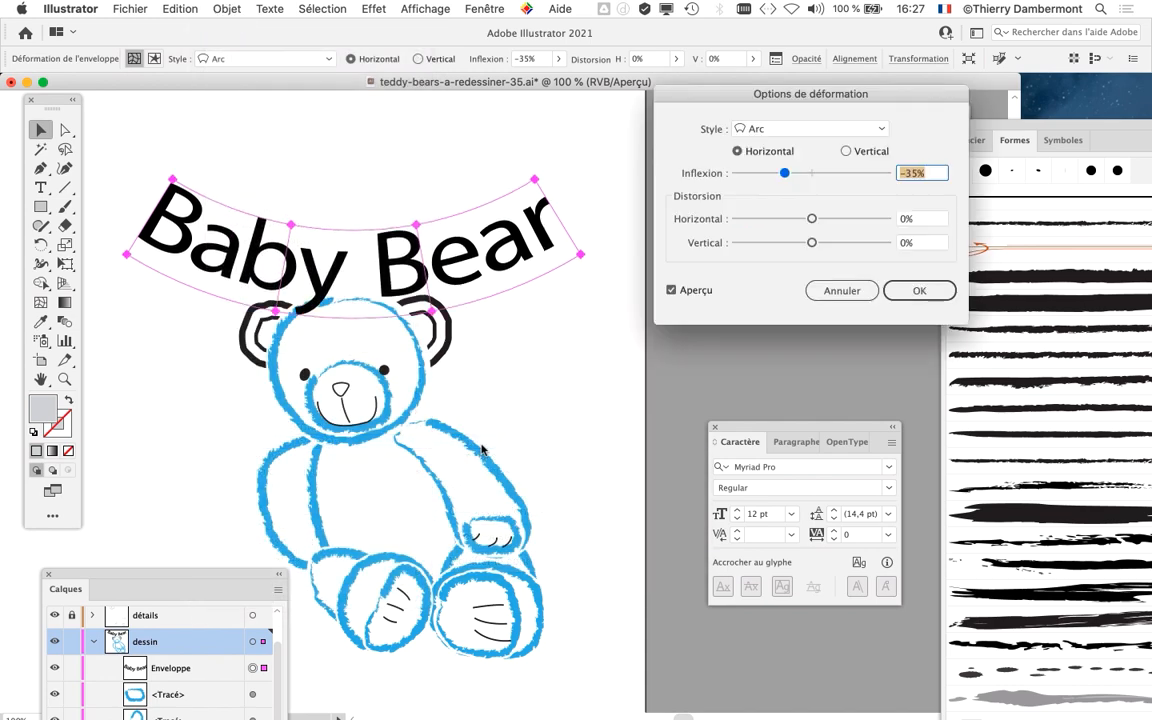
{"action": "left_click", "coordinate": [798, 175]}
{"action": "left_click_drag", "start_coordinate": [800, 177], "coordinate": [838, 176]}
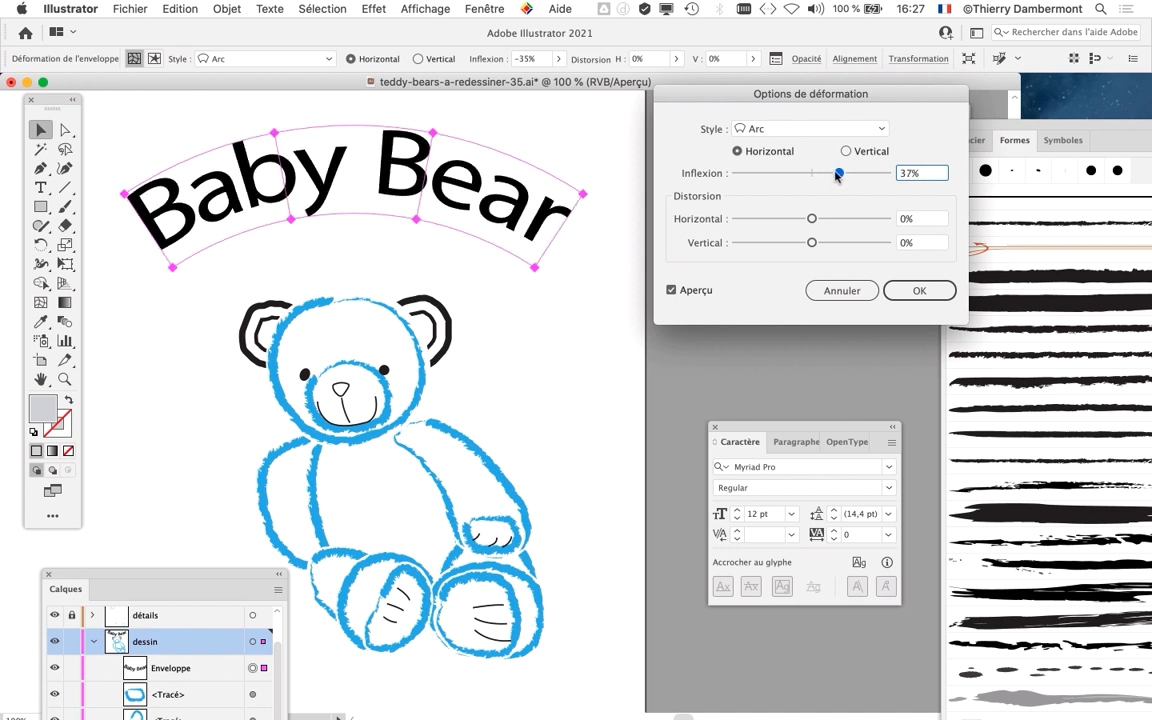
{"action": "left_click_drag", "start_coordinate": [838, 176], "coordinate": [830, 174]}
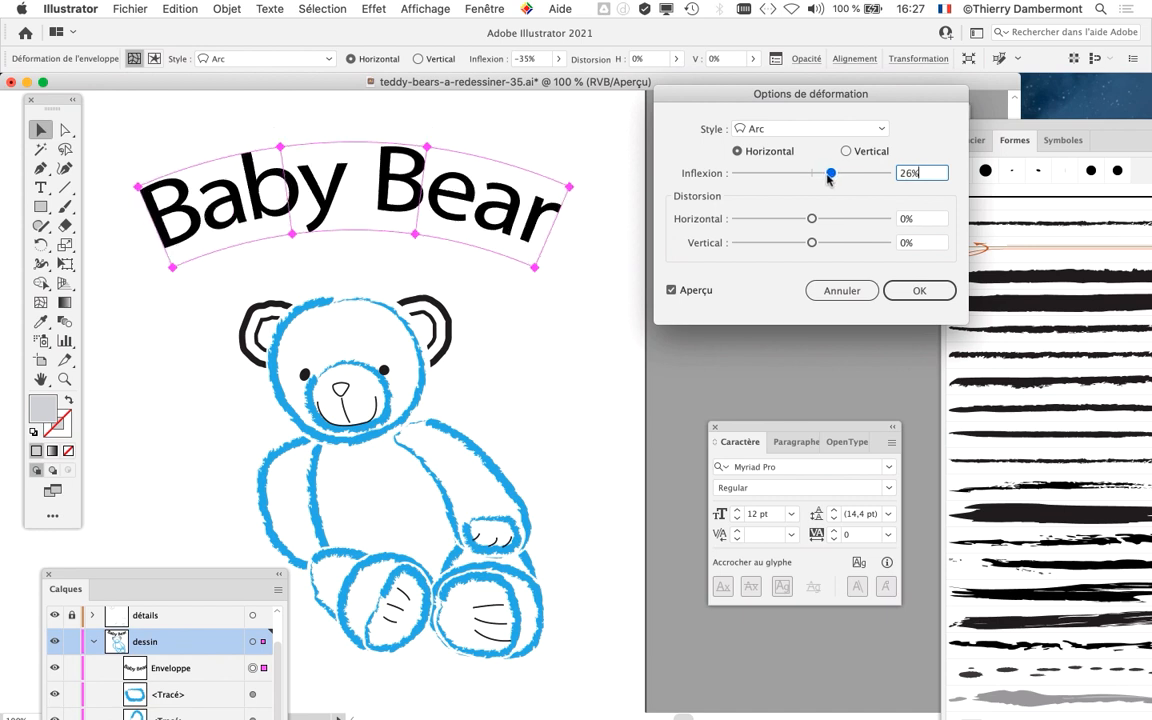
{"action": "left_click_drag", "start_coordinate": [733, 100], "coordinate": [583, 126]}
{"action": "left_click", "coordinate": [767, 318]}
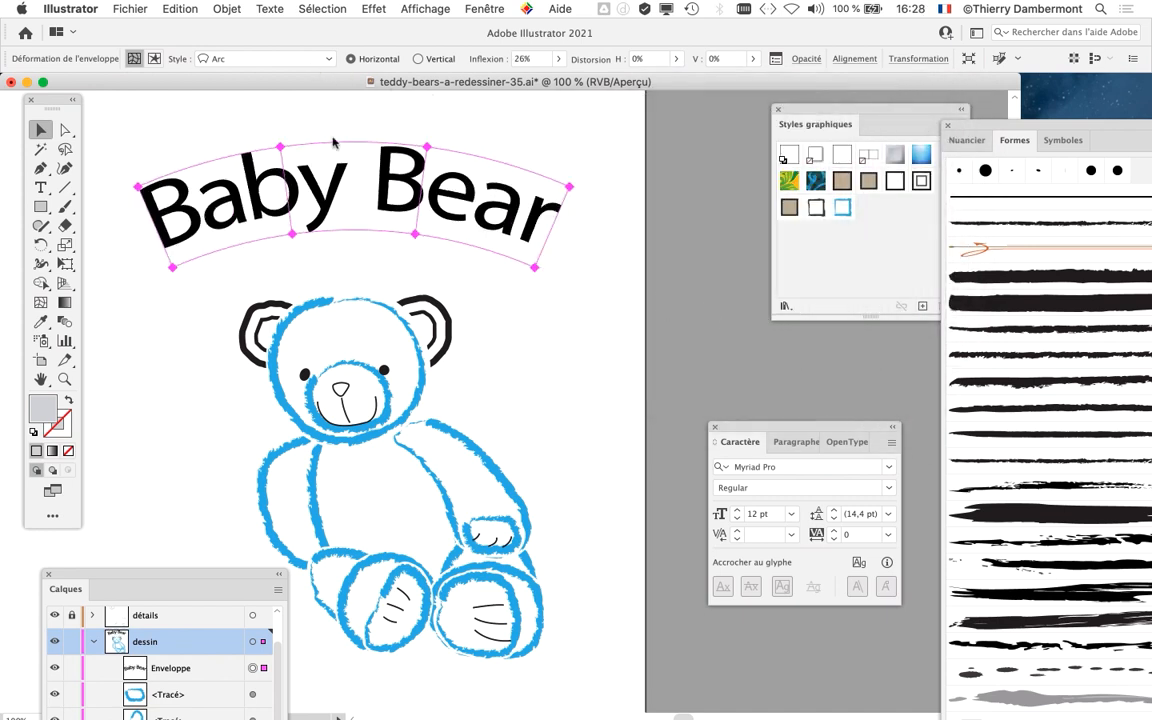
Step: Change the title's envelope warp to a horizontal Arc with a -24 % bend
{"action": "left_click", "coordinate": [226, 9]}
{"action": "mouse_move", "coordinate": [309, 457]}
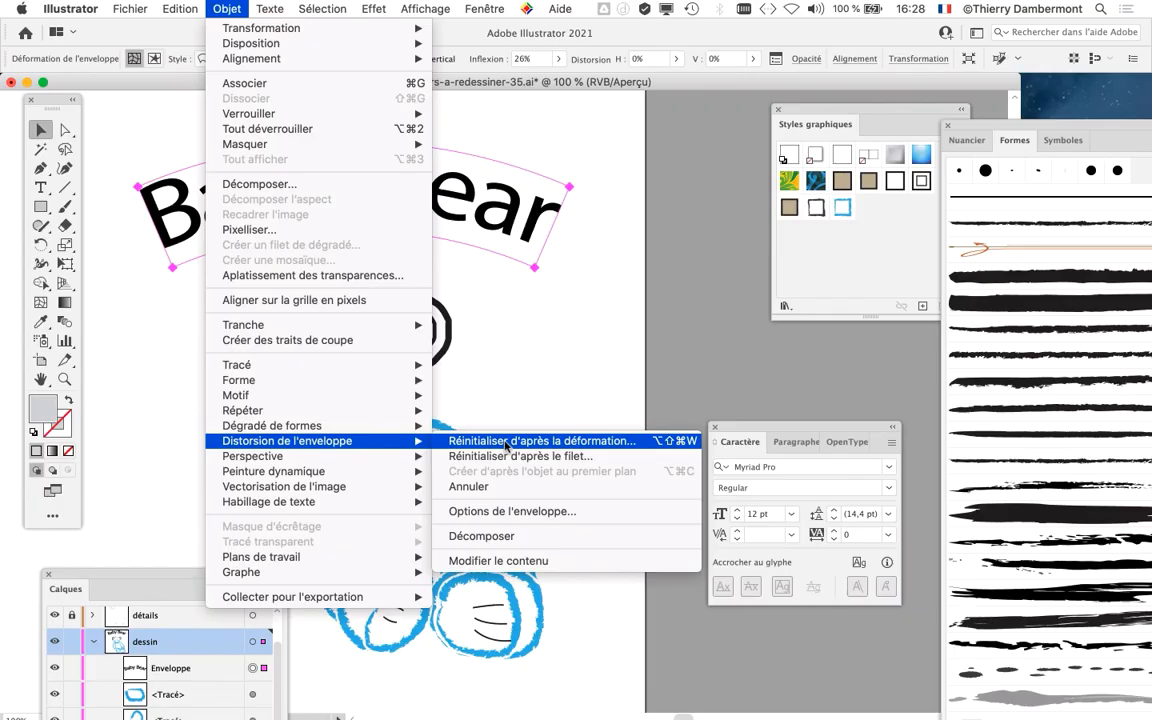
{"action": "left_click", "coordinate": [507, 445]}
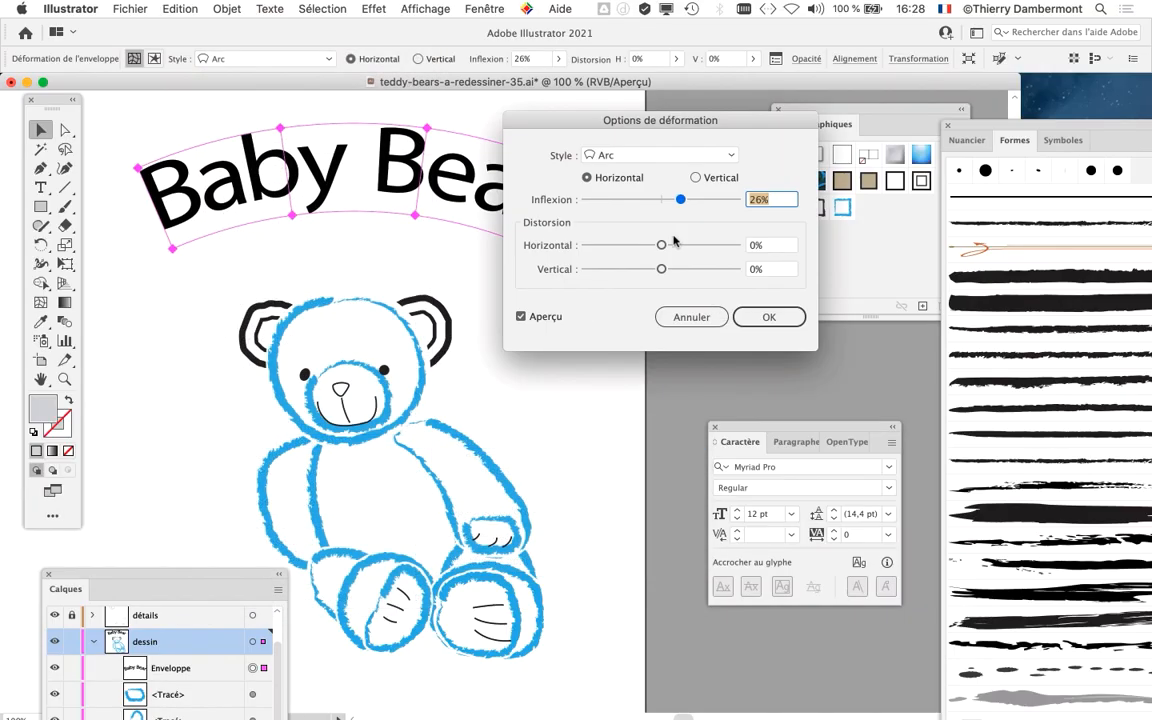
{"action": "left_click_drag", "start_coordinate": [682, 200], "coordinate": [643, 203]}
{"action": "left_click", "coordinate": [755, 318]}
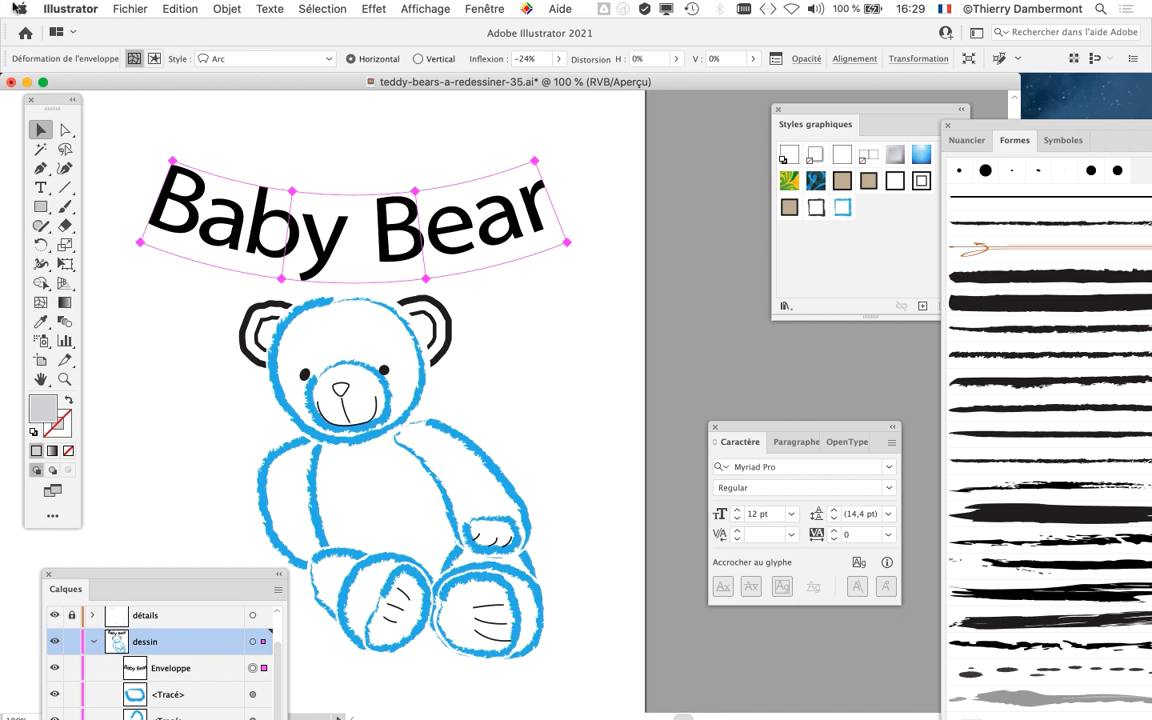
Step: Save the document as teddy-bears-a-redessiner-36.ai in the teddy bear 10 folder, in Illustrator 2020 format
{"action": "left_click", "coordinate": [130, 8]}
{"action": "left_click", "coordinate": [190, 159]}
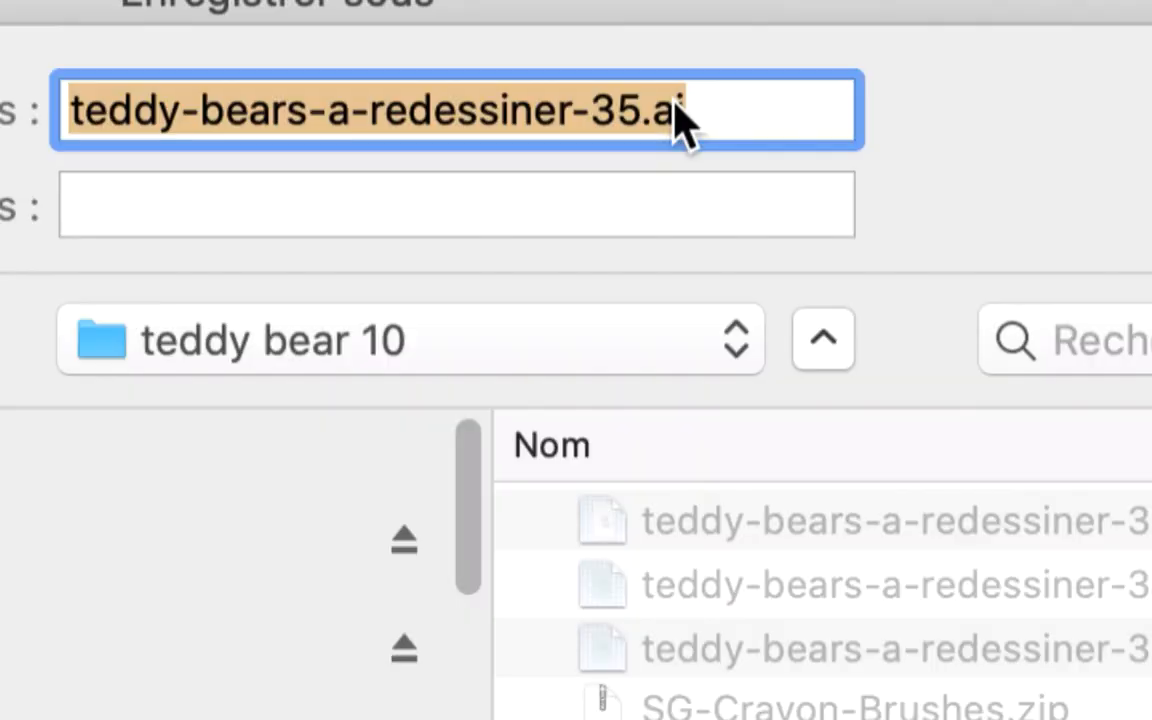
{"action": "left_click_drag", "start_coordinate": [620, 110], "coordinate": [645, 110]}
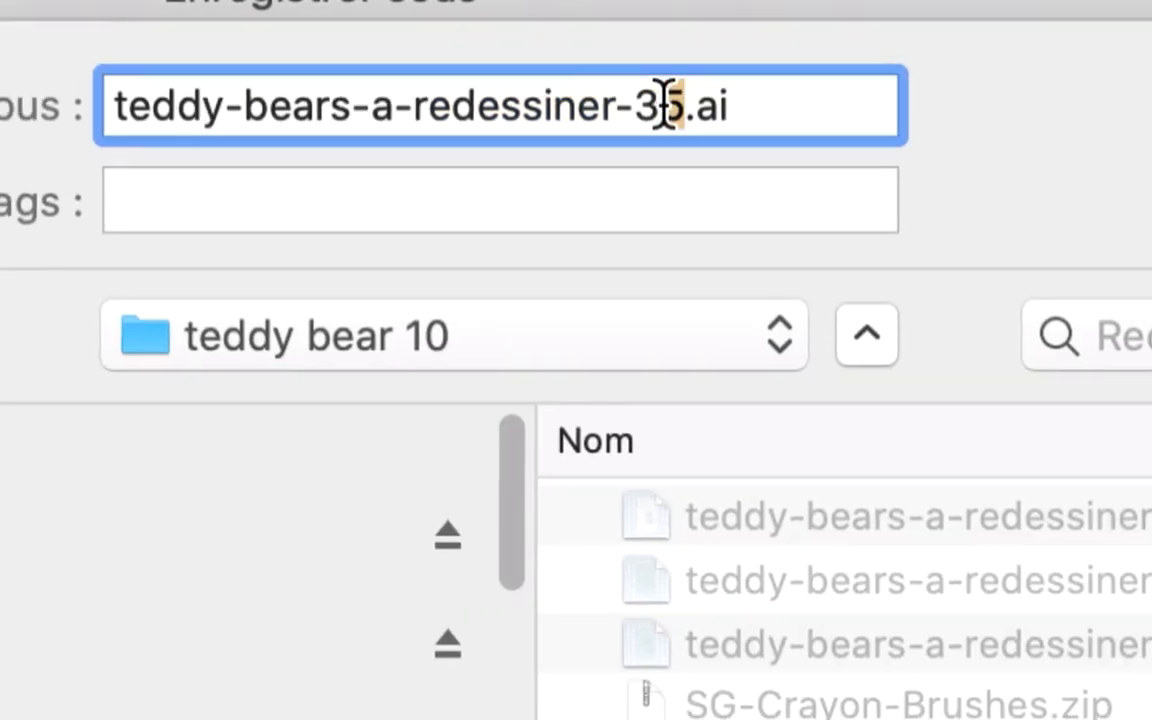
{"action": "type", "text": "6"}
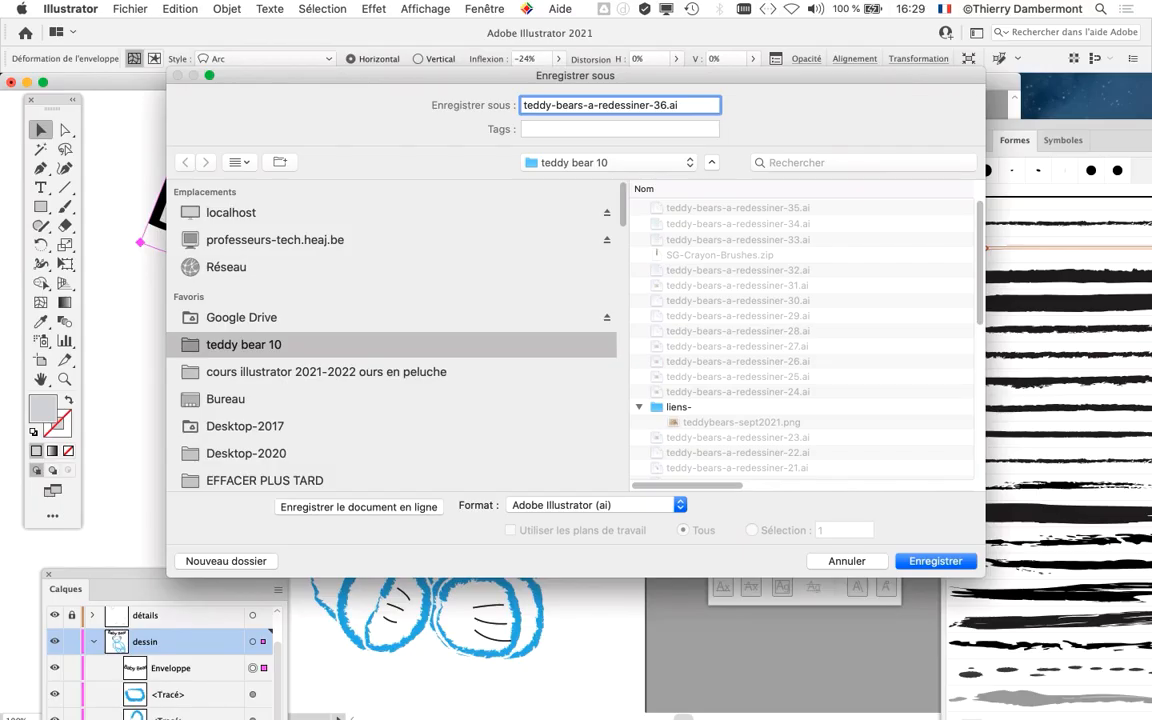
{"action": "key", "text": "Return"}
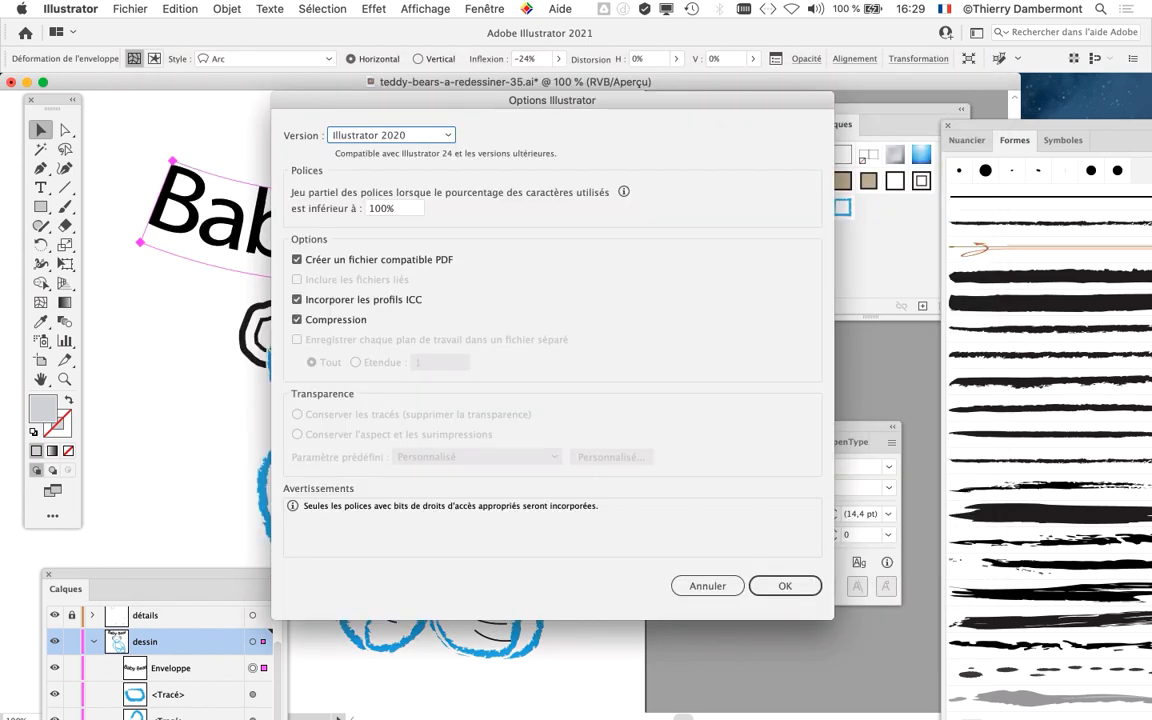
{"action": "key", "text": "Return"}
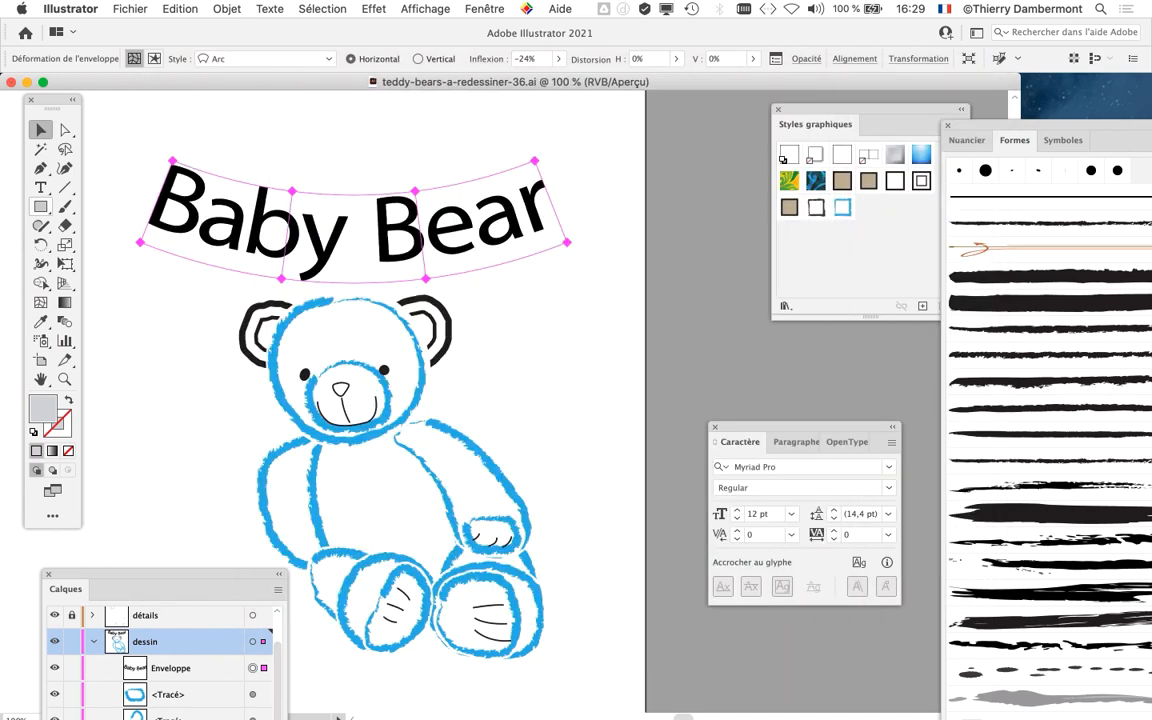
Step: Hide the Control bar and display it again
{"action": "left_click", "coordinate": [41, 187]}
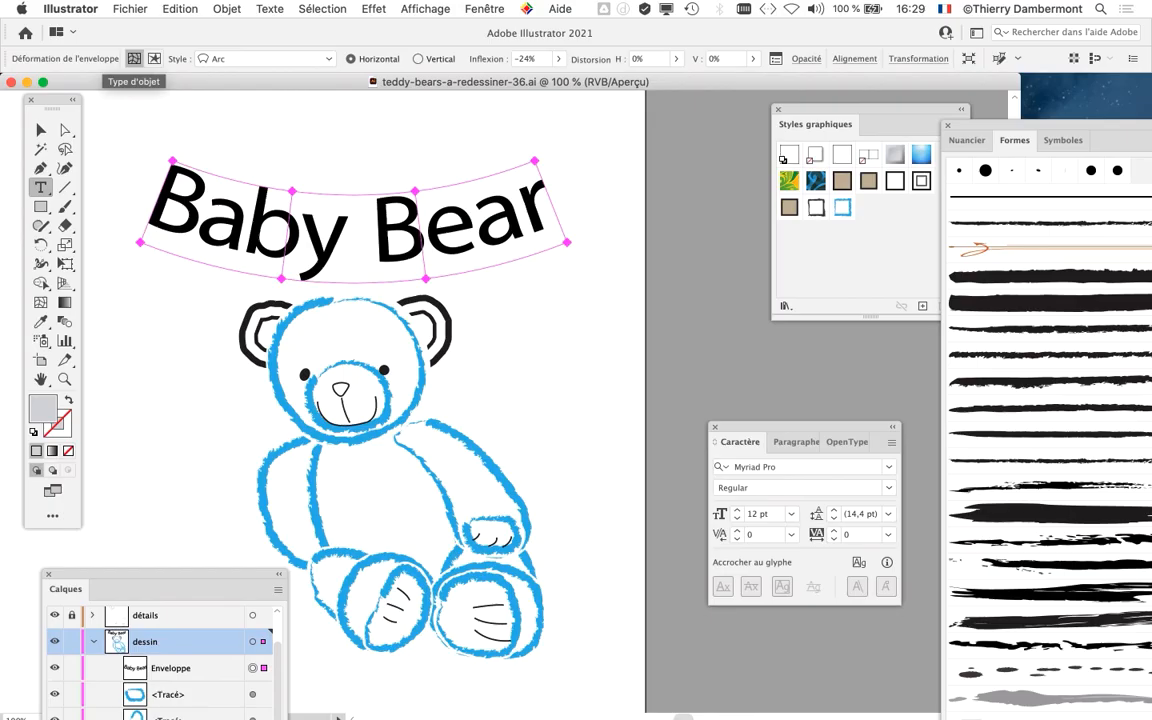
{"action": "left_click", "coordinate": [478, 8]}
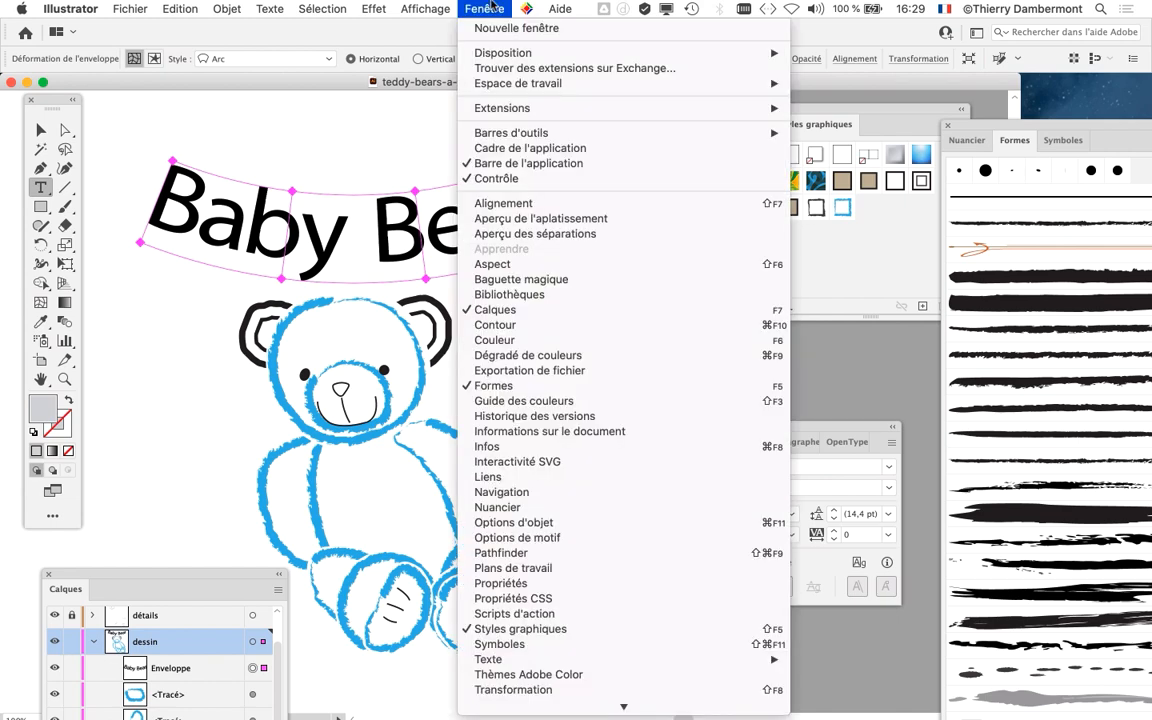
{"action": "left_click", "coordinate": [518, 179]}
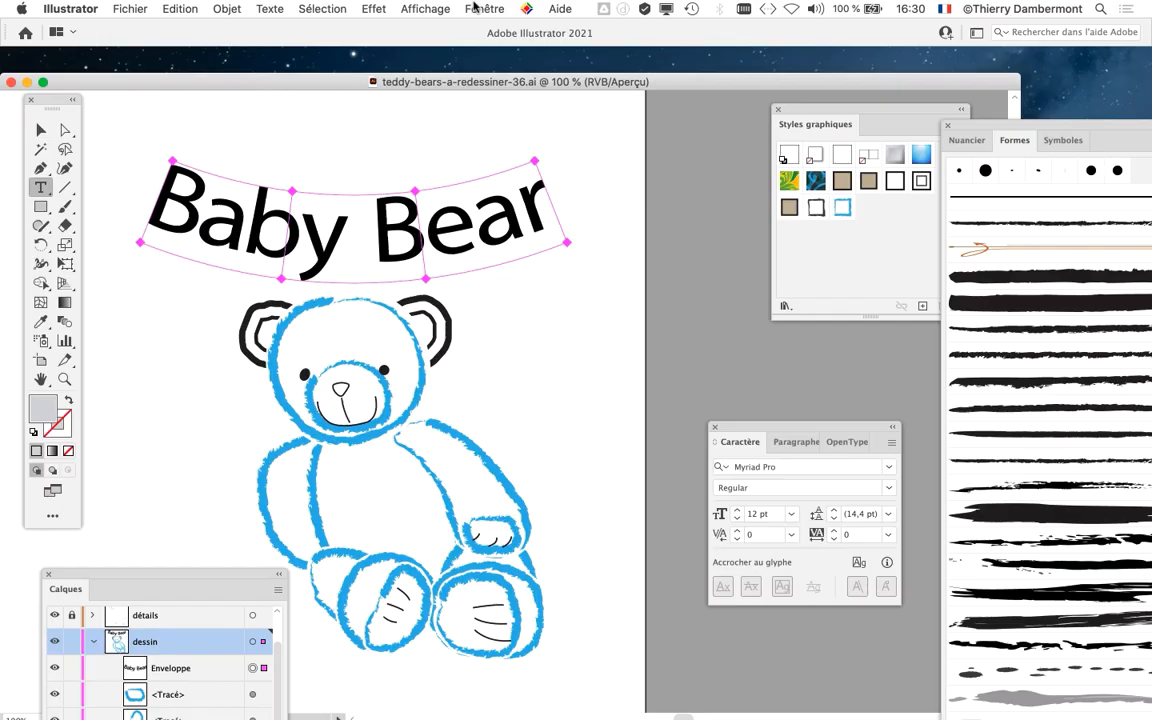
{"action": "left_click", "coordinate": [475, 8]}
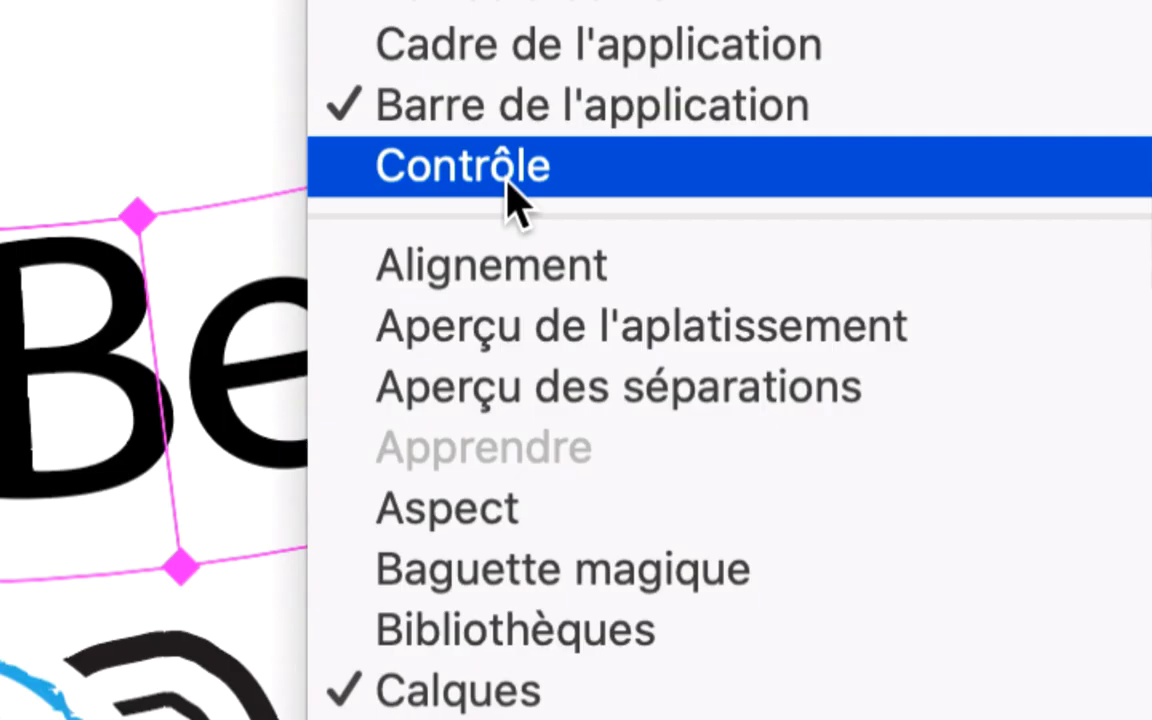
{"action": "left_click", "coordinate": [508, 182]}
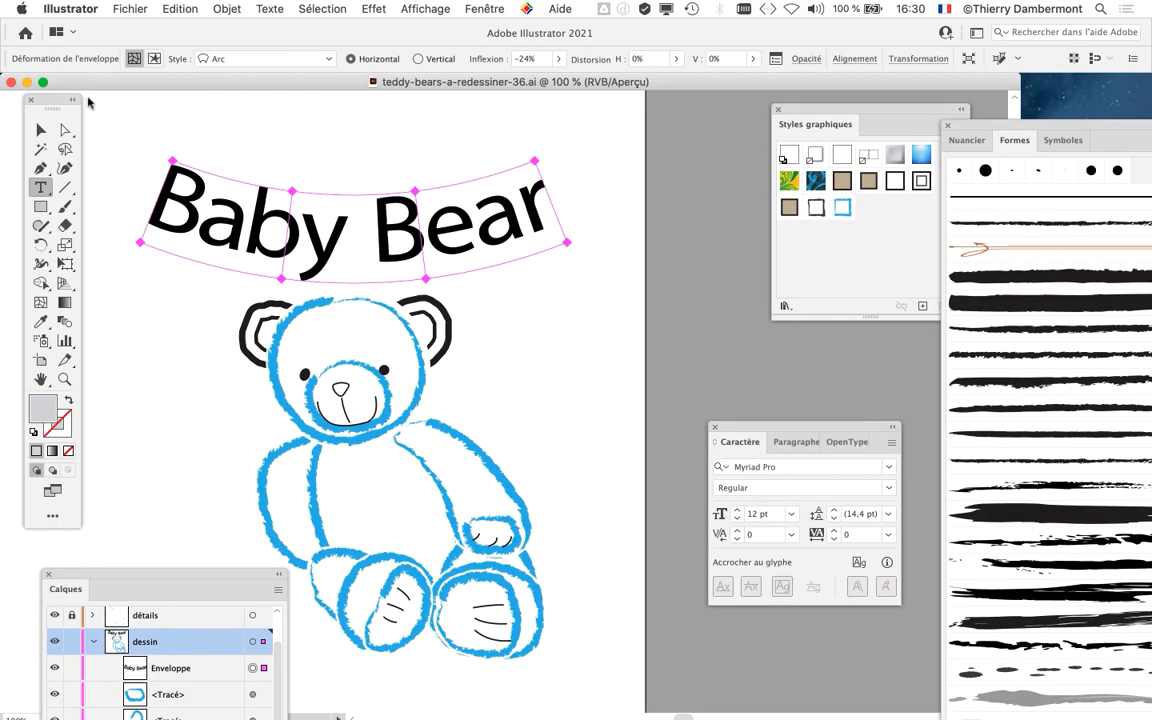
Step: Edit the contents of the title's envelope, replace the word Bear with Cute and deselect the title
{"action": "left_click", "coordinate": [40, 131]}
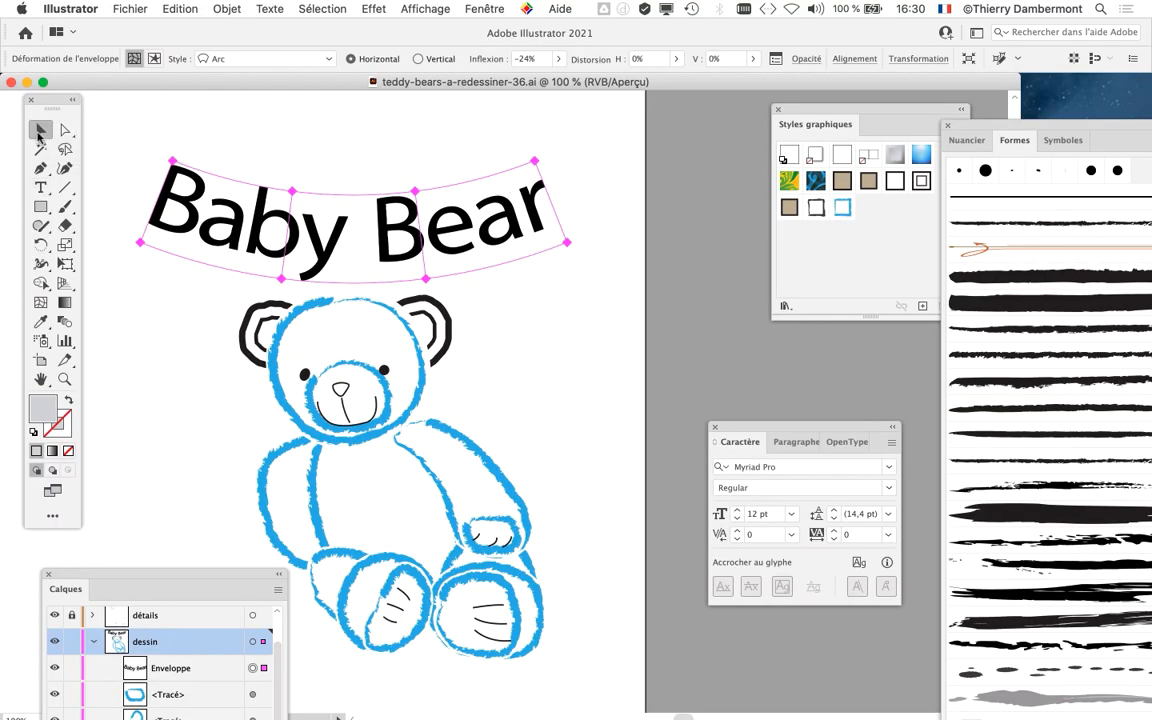
{"action": "left_click", "coordinate": [306, 114]}
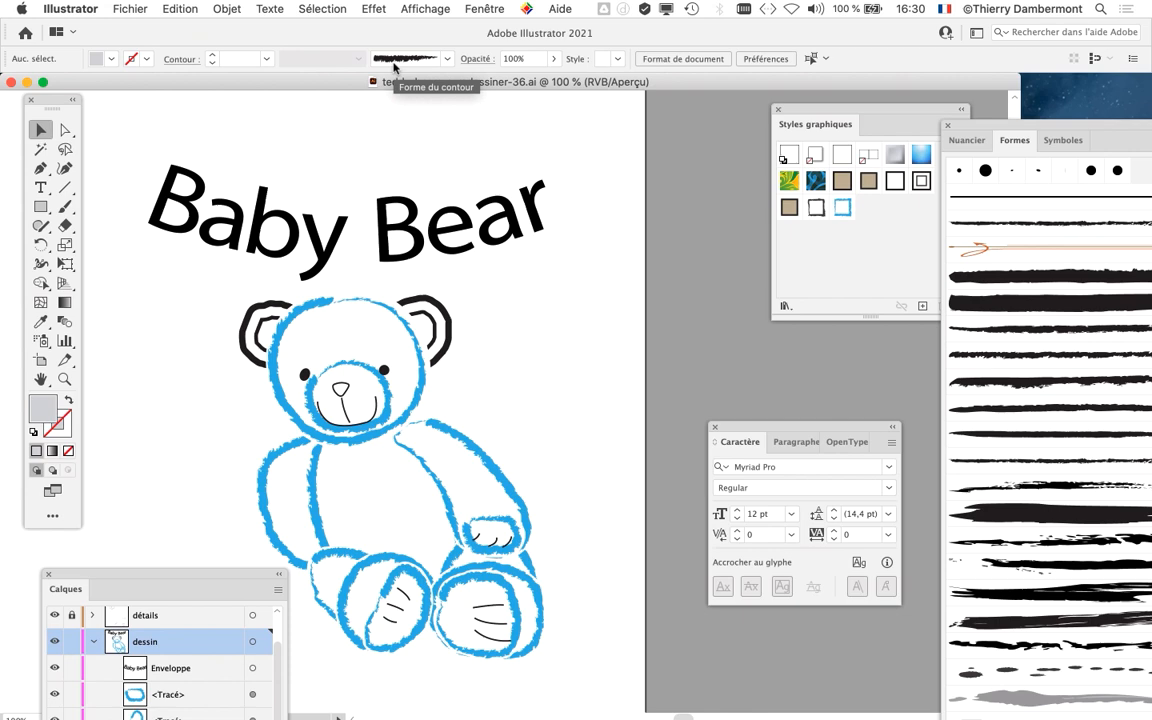
{"action": "left_click", "coordinate": [183, 208]}
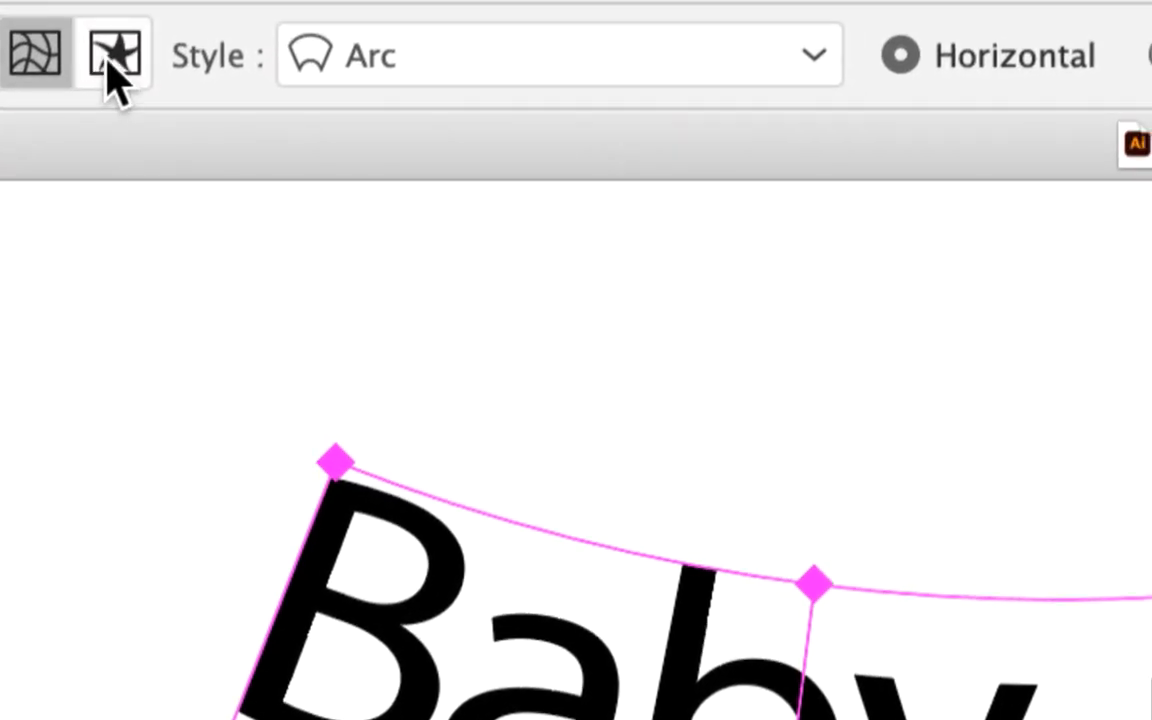
{"action": "left_click", "coordinate": [110, 58]}
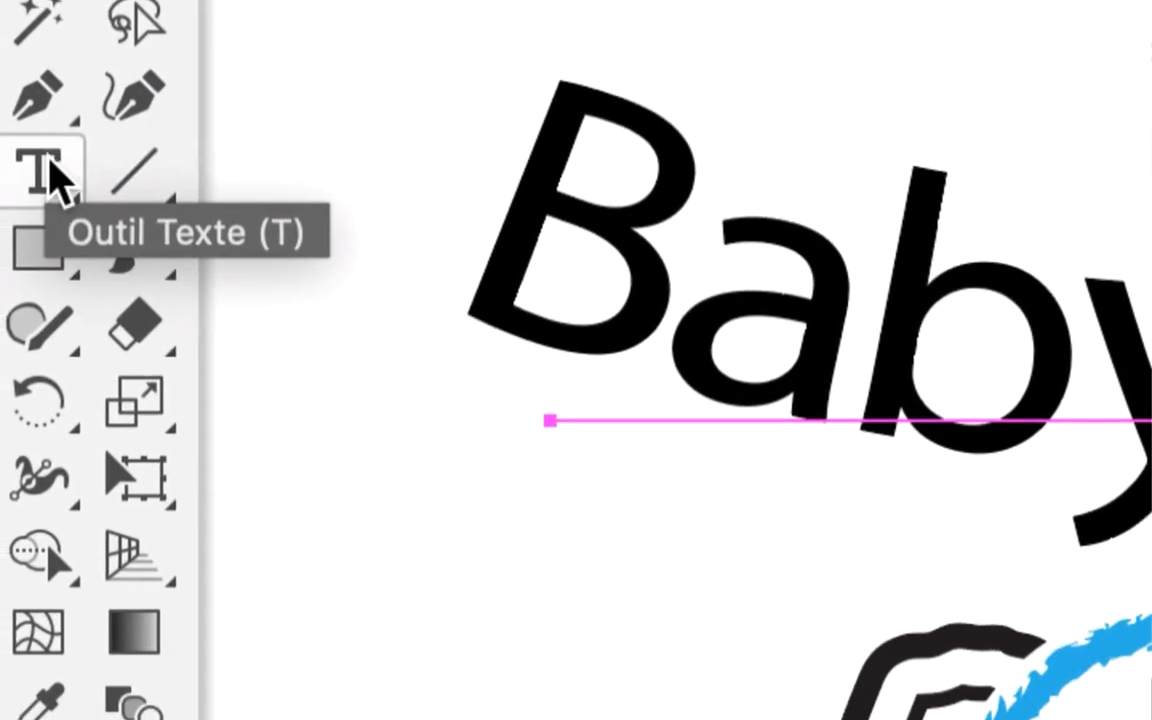
{"action": "left_click", "coordinate": [48, 175]}
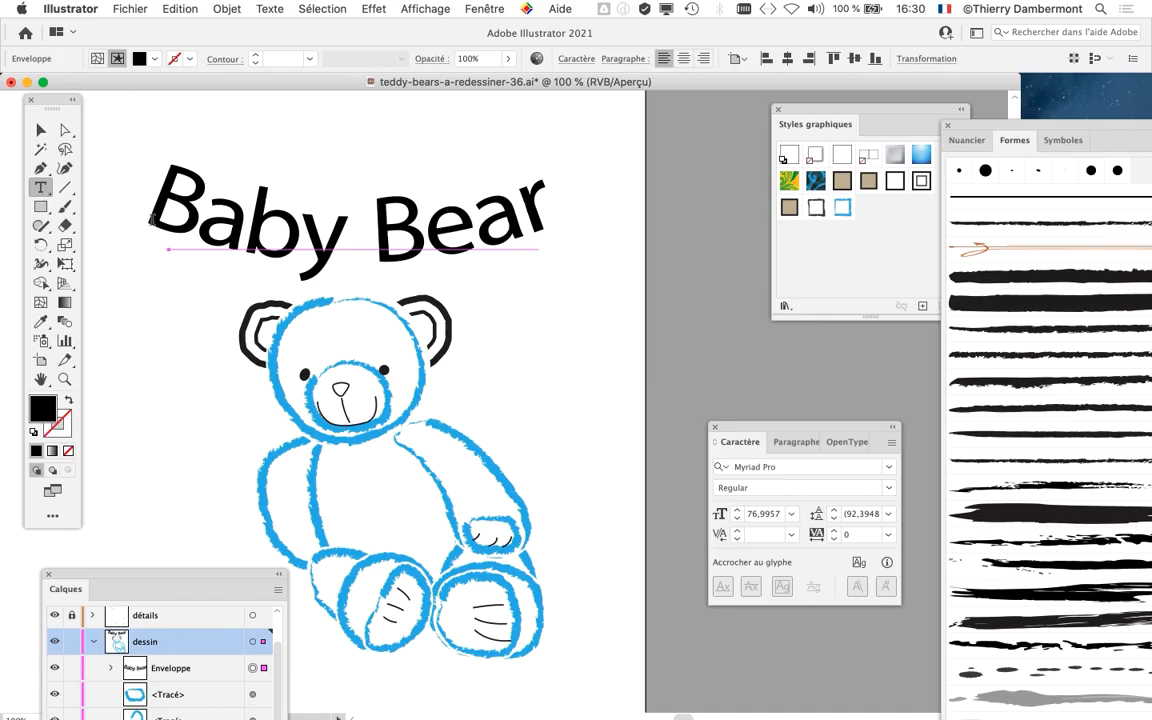
{"action": "left_click_drag", "start_coordinate": [373, 238], "coordinate": [548, 236]}
{"action": "type", "text": "Cute"}
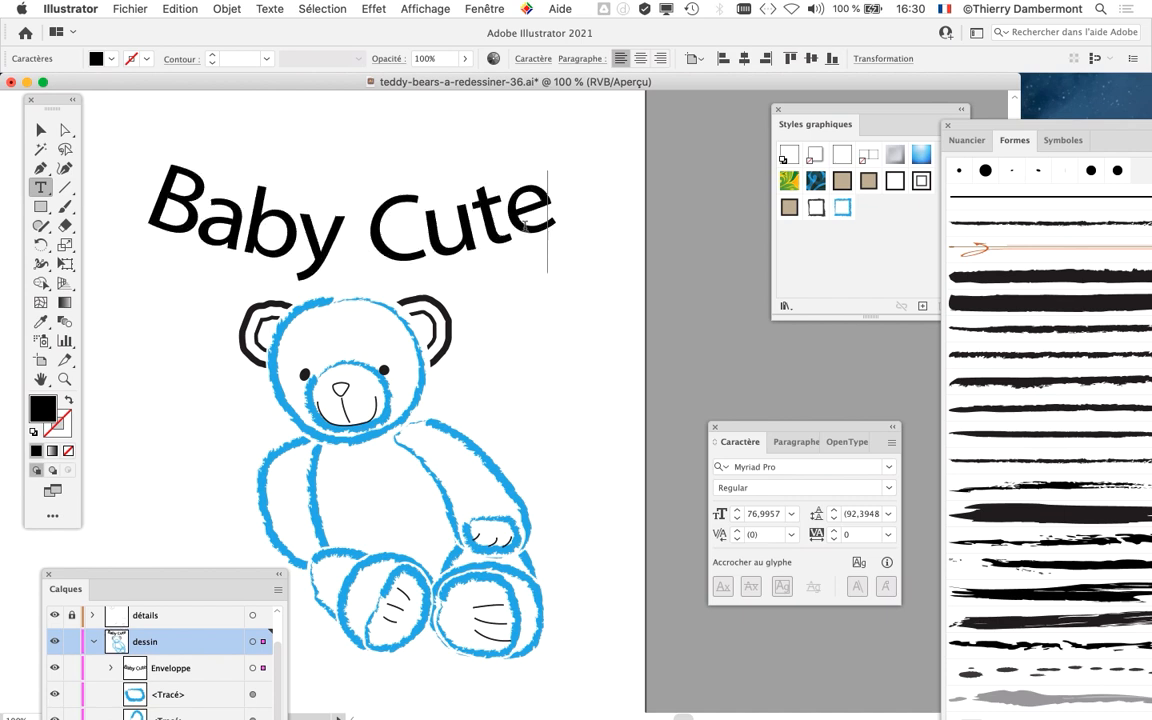
{"action": "left_click", "coordinate": [40, 130]}
{"action": "left_click", "coordinate": [297, 143]}
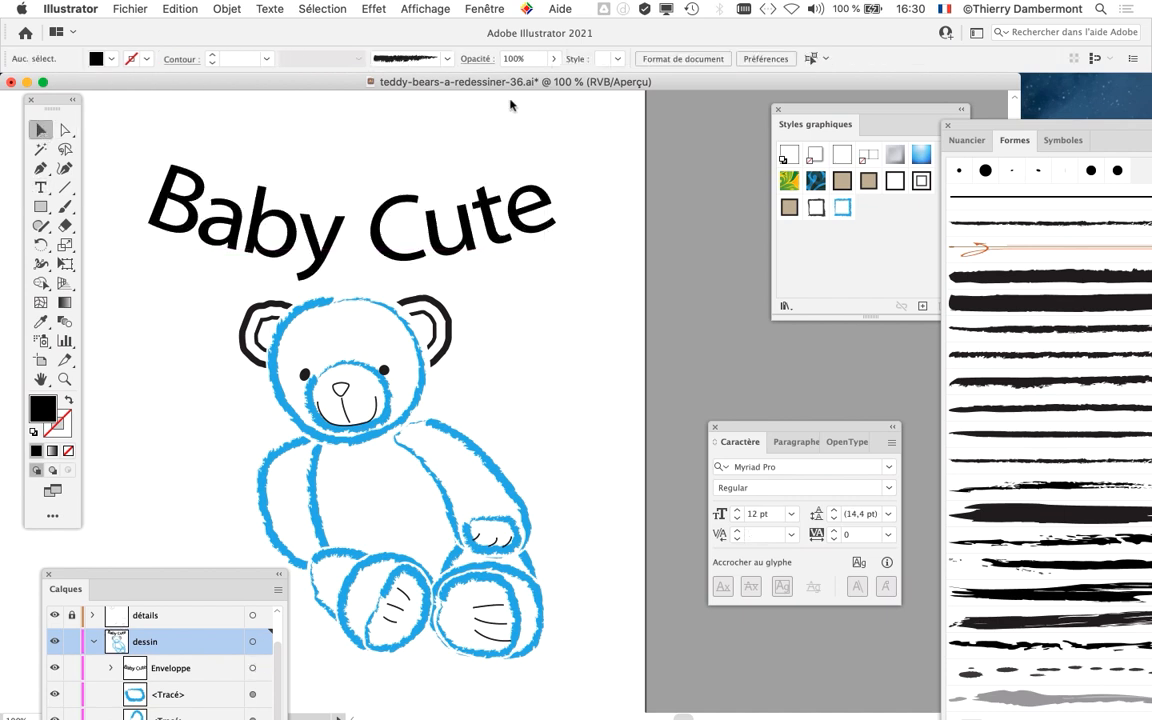
Step: Move the Layers panel up beside the drawing so the dessin layer's objects can be consulted
{"action": "left_click", "coordinate": [495, 8]}
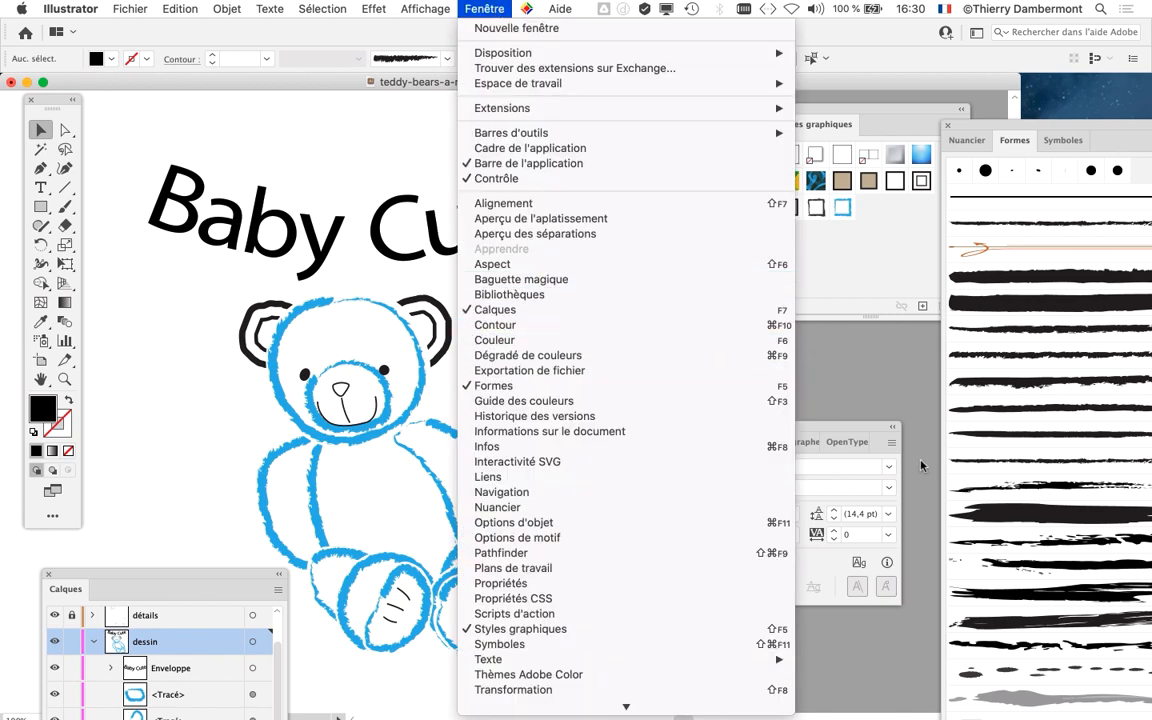
{"action": "left_click", "coordinate": [241, 573]}
{"action": "left_click_drag", "start_coordinate": [216, 578], "coordinate": [702, 60]}
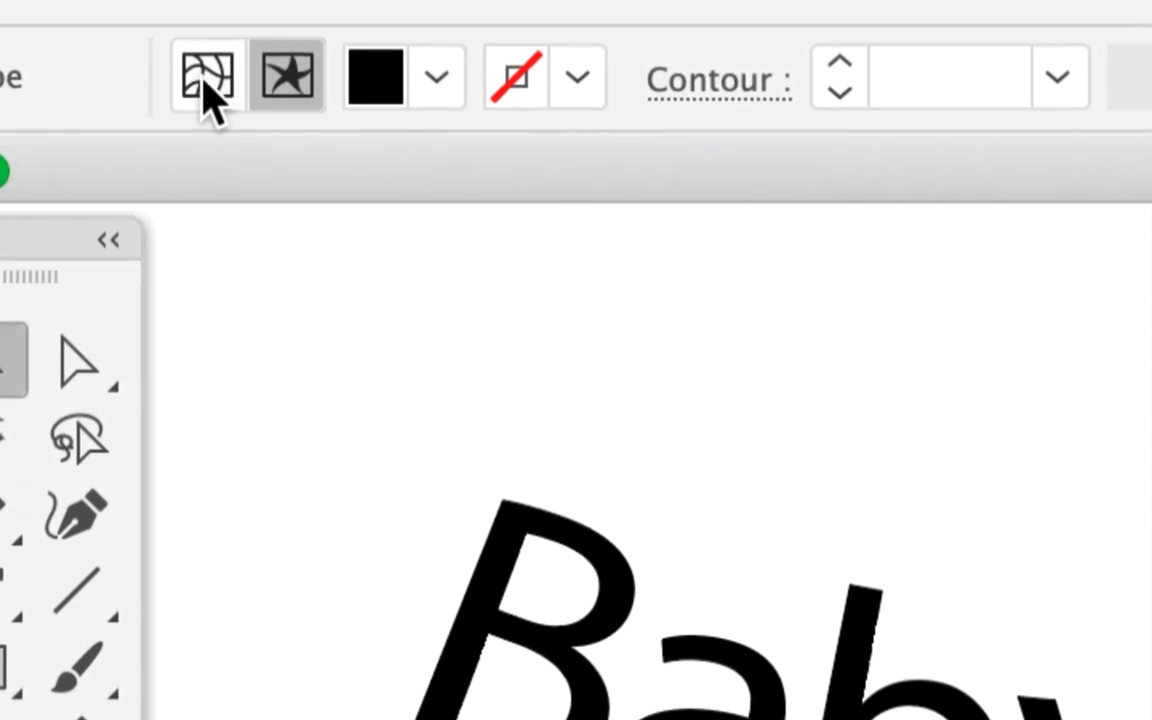
Step: Switch the title between envelope editing and contents editing to compare the options each mode offers
{"action": "left_click", "coordinate": [207, 95]}
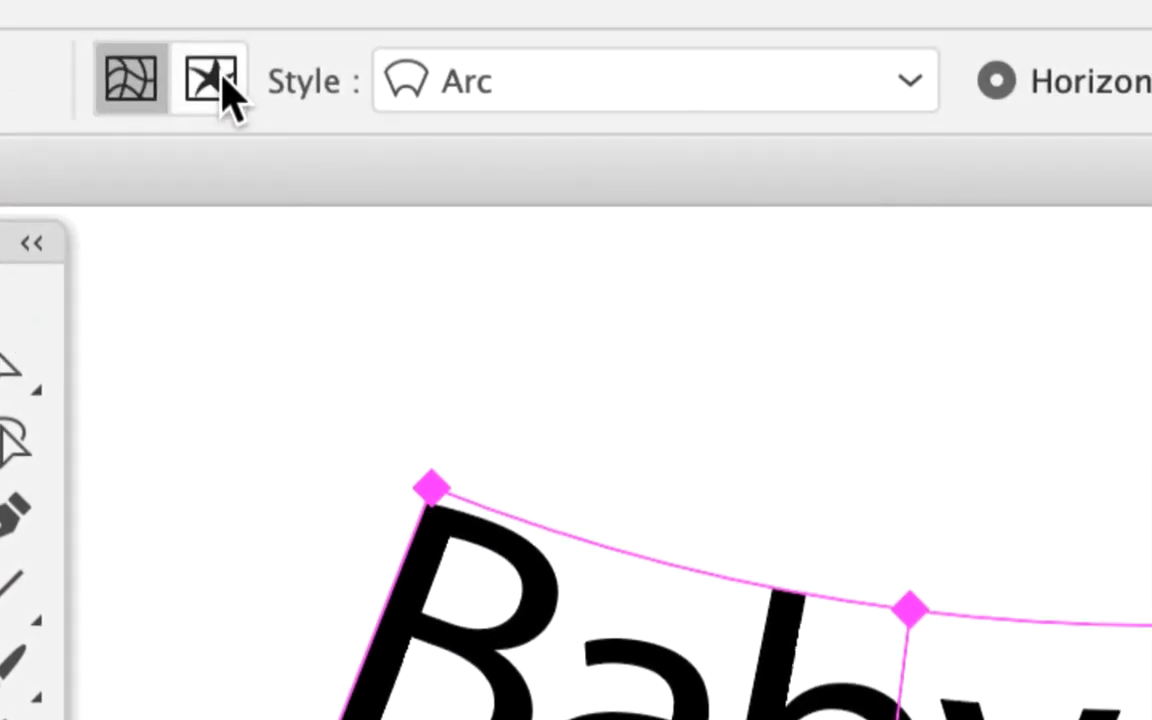
{"action": "left_click", "coordinate": [222, 82]}
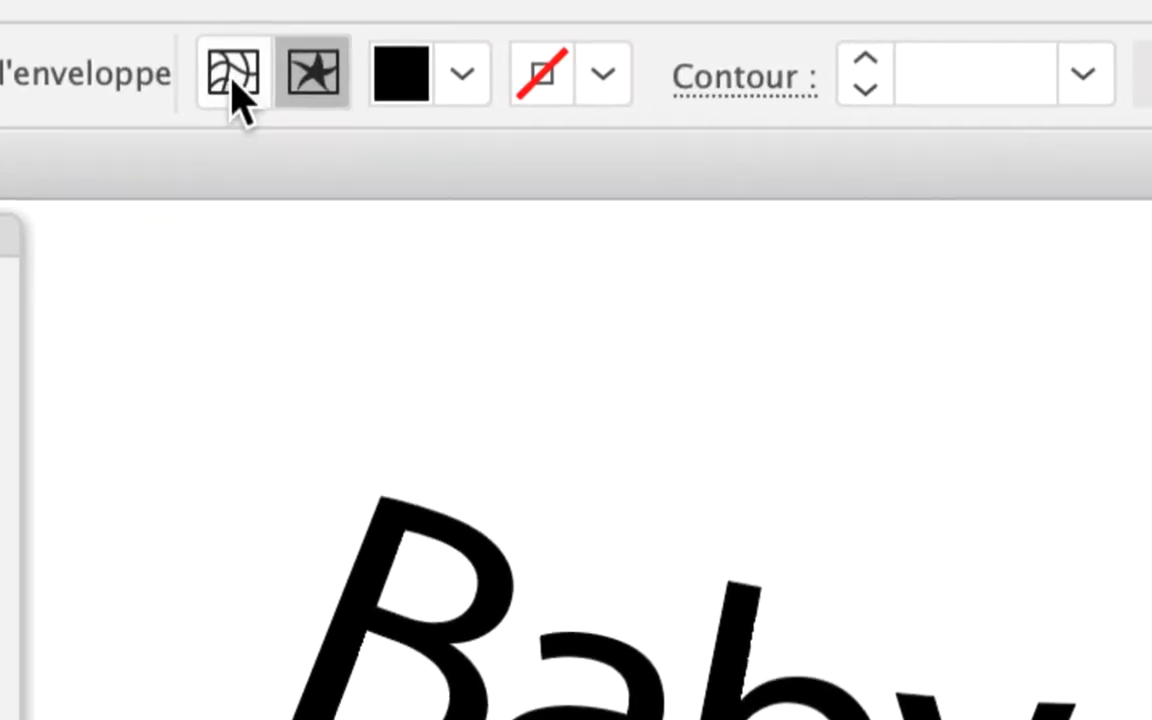
{"action": "left_click", "coordinate": [233, 82]}
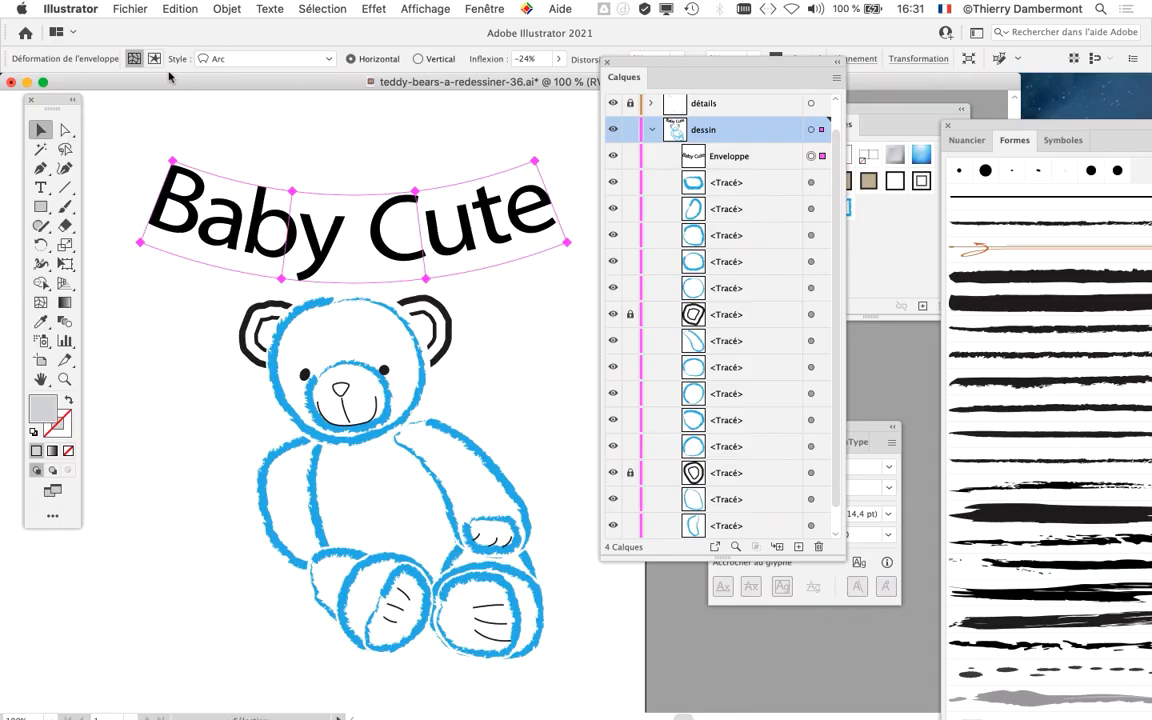
Step: Switch the title to contents editing, expand its Enveloppe entry in the layers to examine it, and return to envelope editing
{"action": "left_click", "coordinate": [153, 59]}
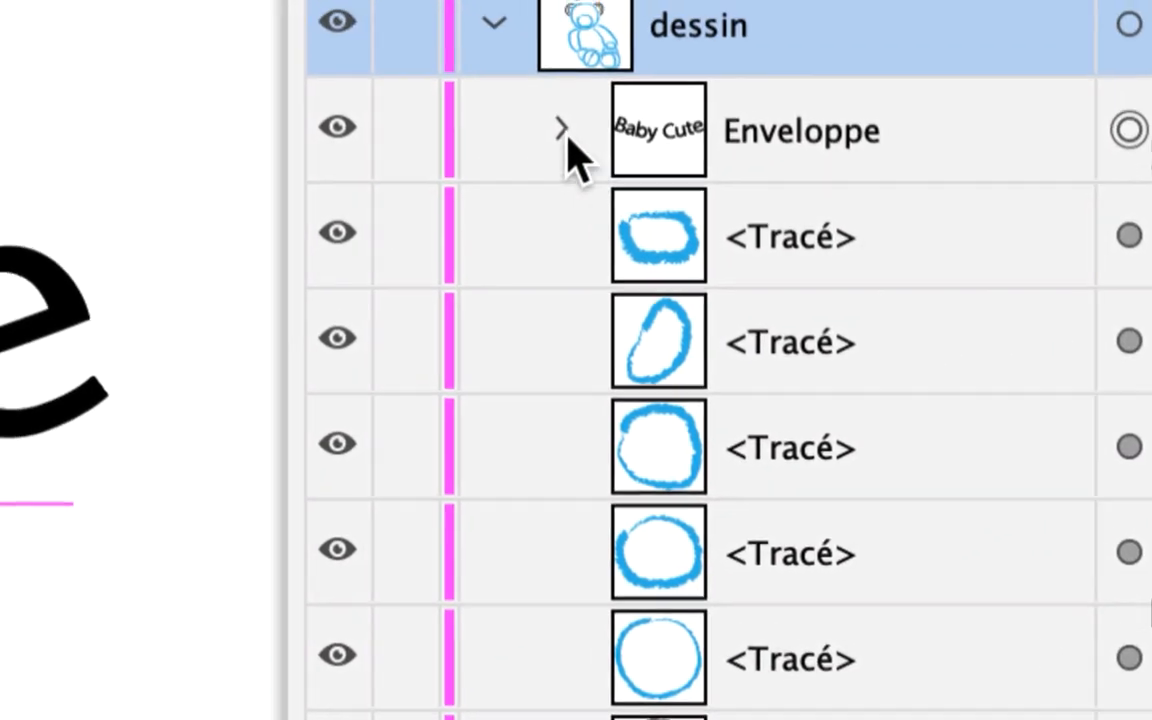
{"action": "left_click", "coordinate": [804, 38]}
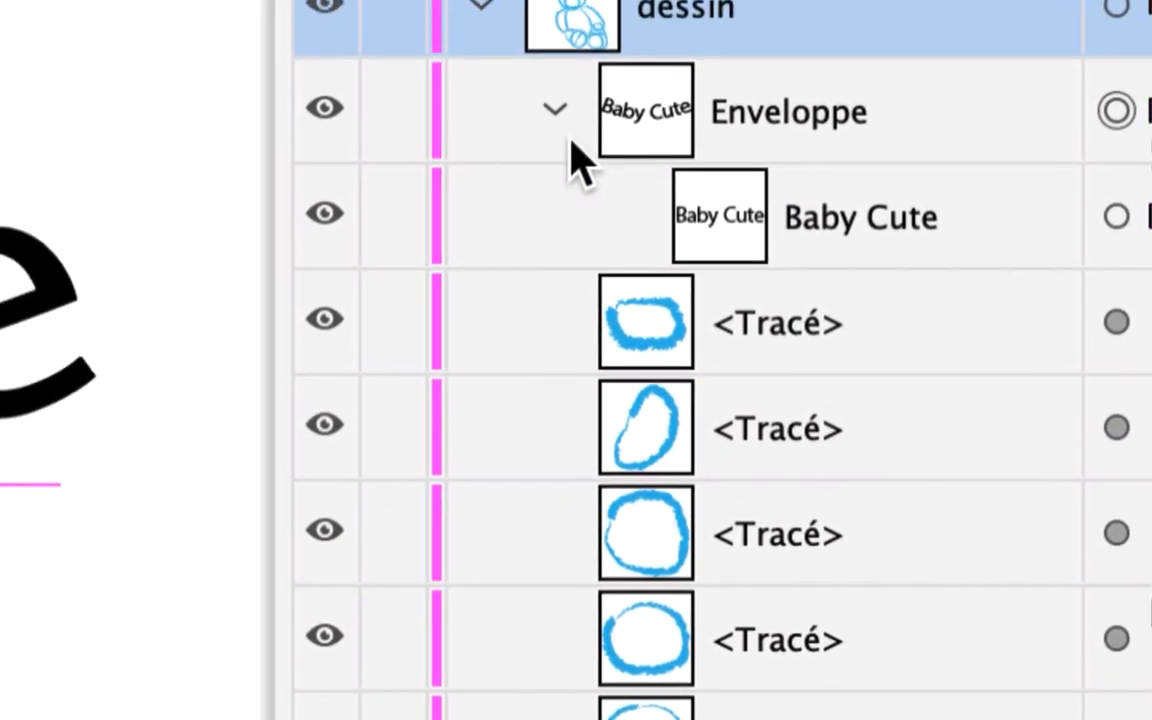
{"action": "left_click", "coordinate": [238, 41]}
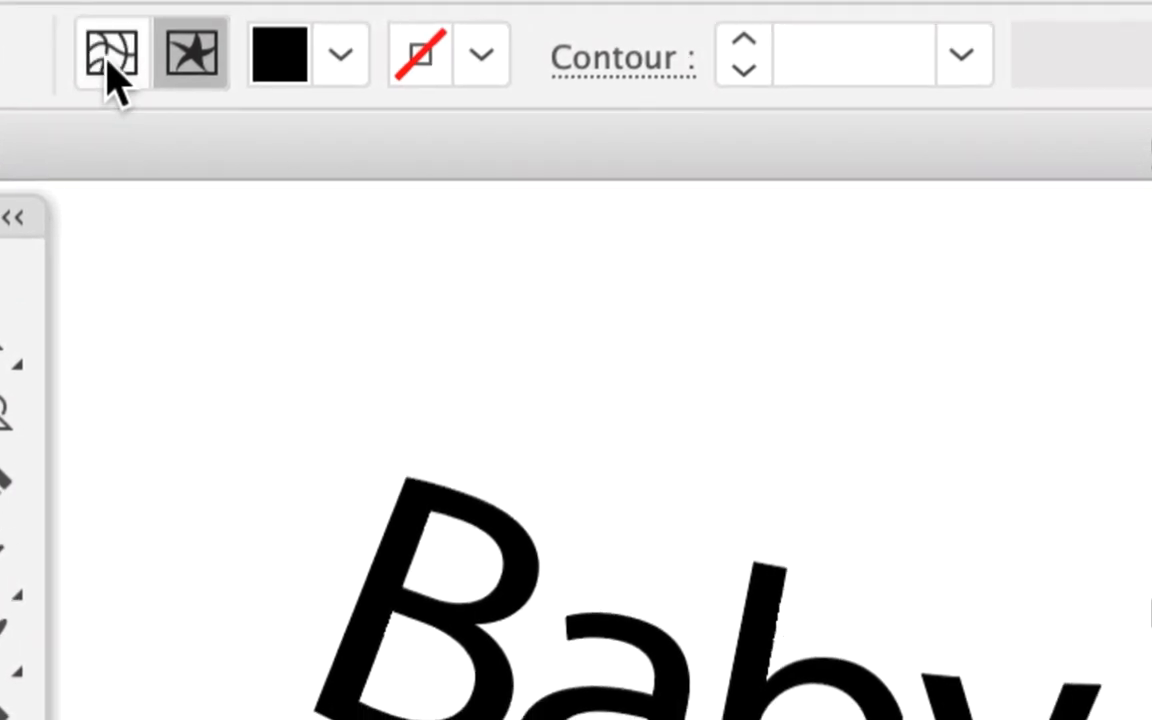
{"action": "left_click", "coordinate": [111, 55]}
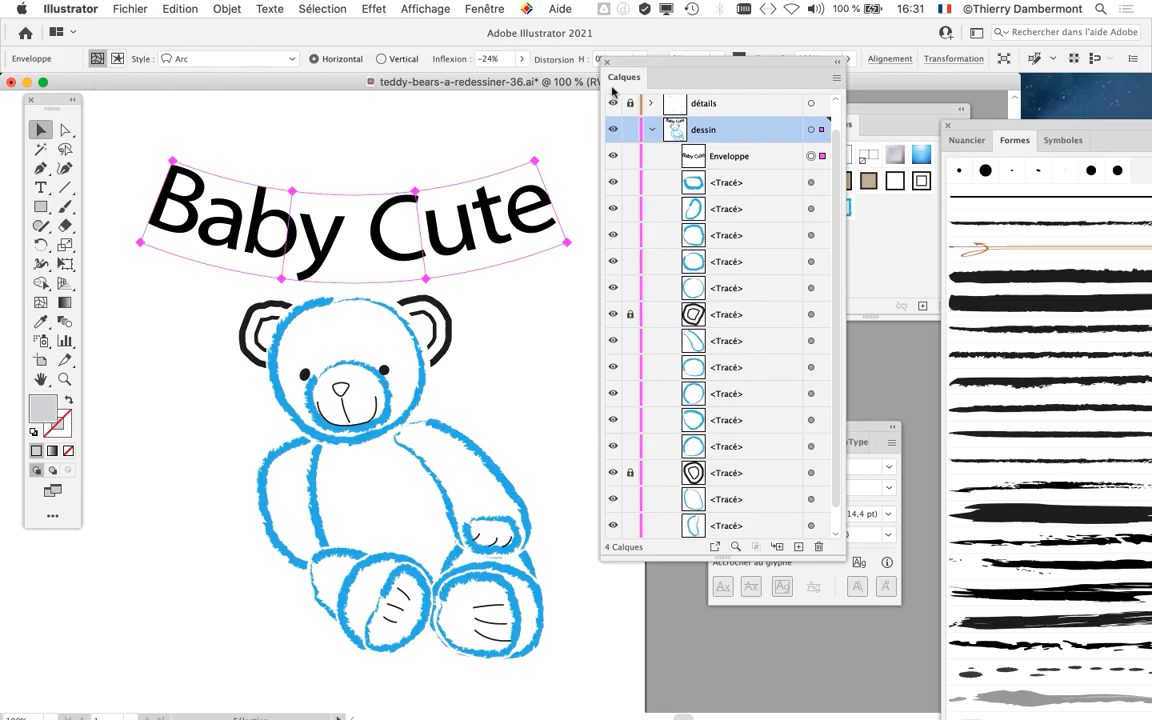
Step: Switch the title to contents editing and back to envelope editing with the Distorsion de l'enveloppe commands
{"action": "left_click_drag", "start_coordinate": [627, 72], "coordinate": [644, 172]}
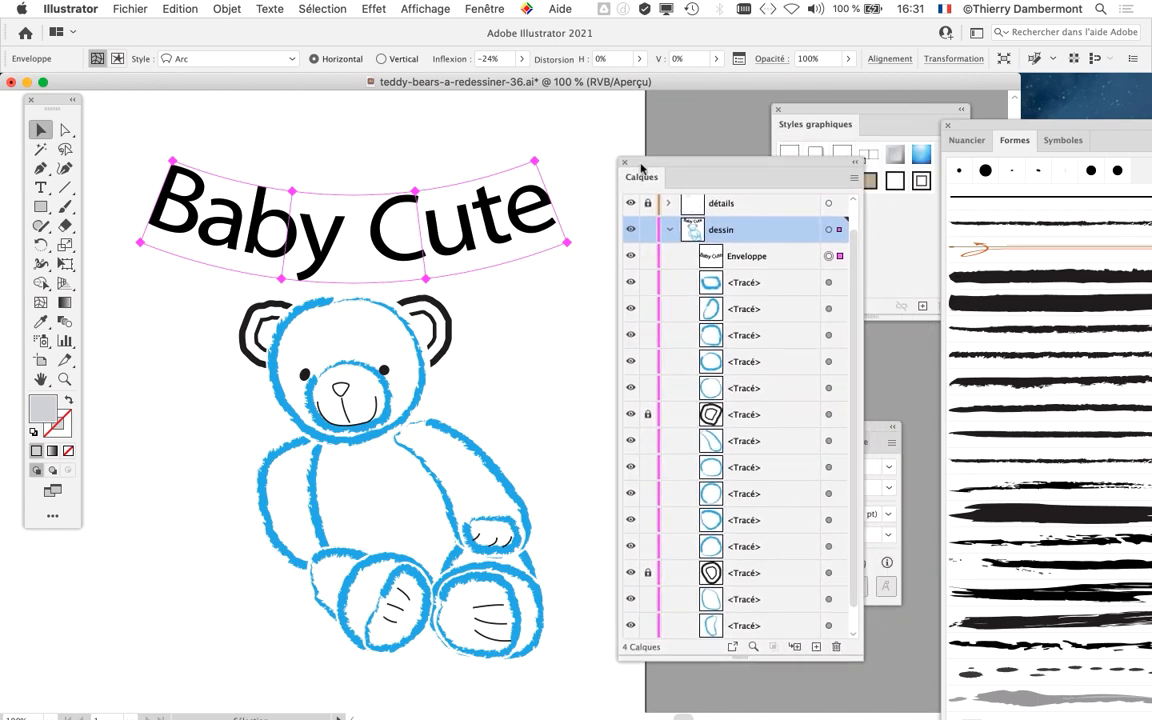
{"action": "left_click", "coordinate": [220, 8]}
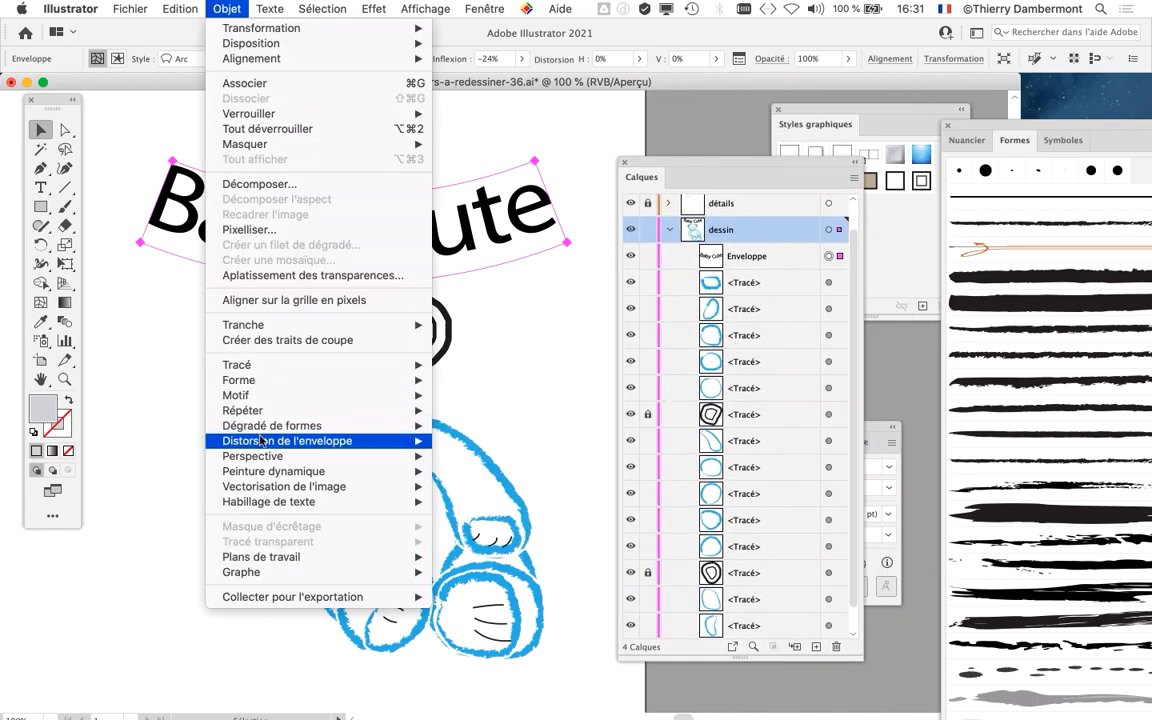
{"action": "mouse_move", "coordinate": [262, 443]}
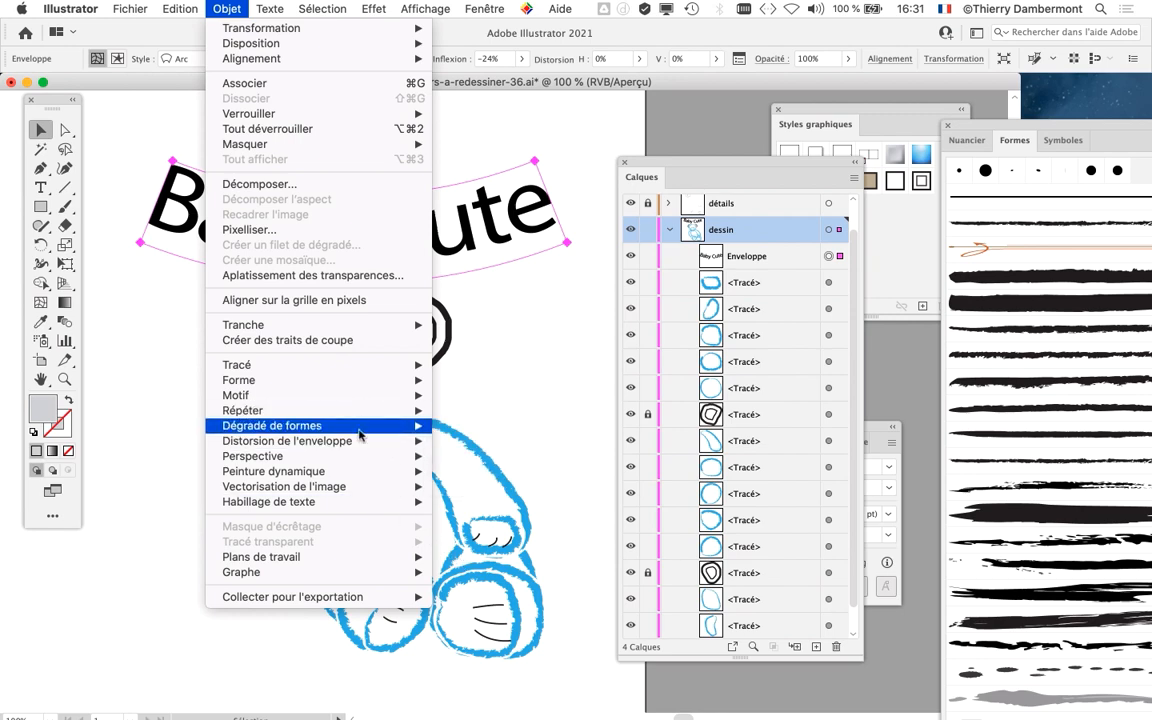
{"action": "left_click", "coordinate": [521, 562]}
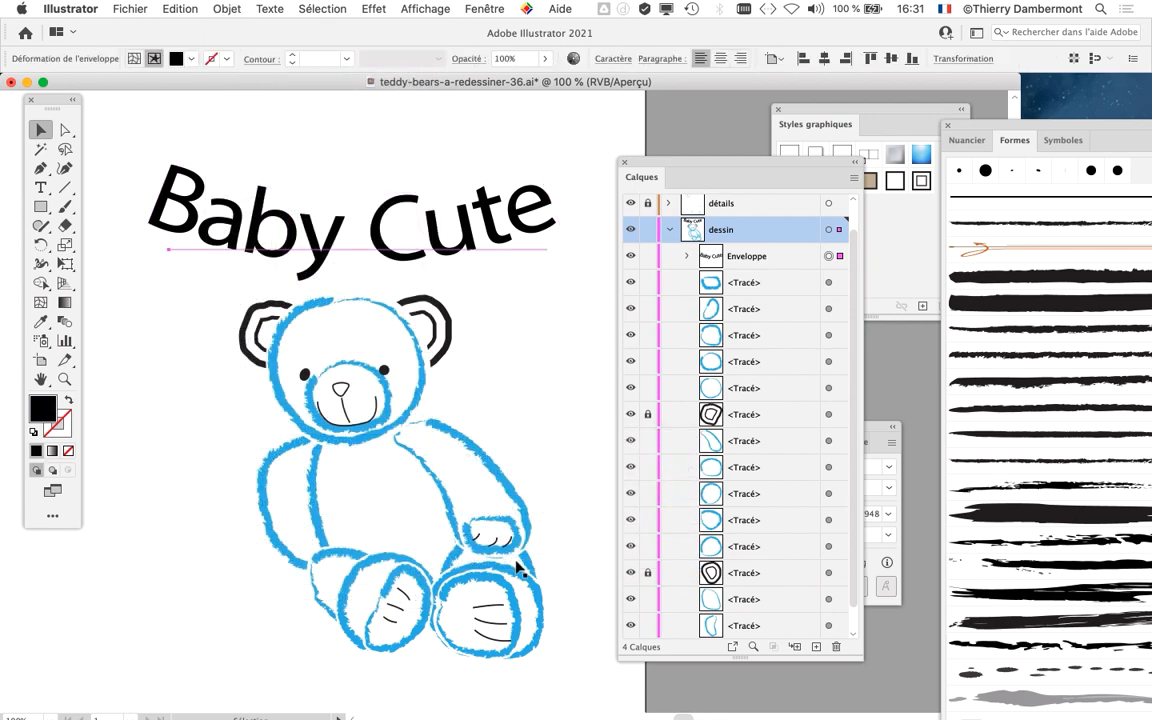
{"action": "left_click", "coordinate": [215, 9]}
{"action": "mouse_move", "coordinate": [270, 436]}
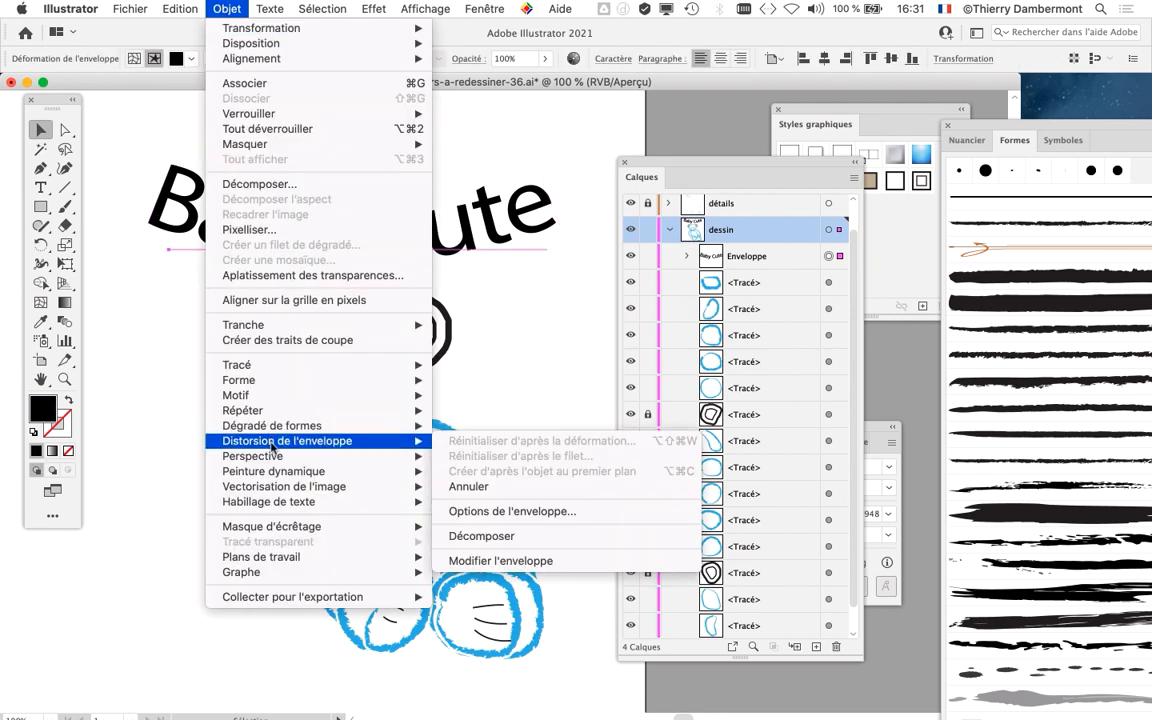
{"action": "left_click", "coordinate": [522, 560]}
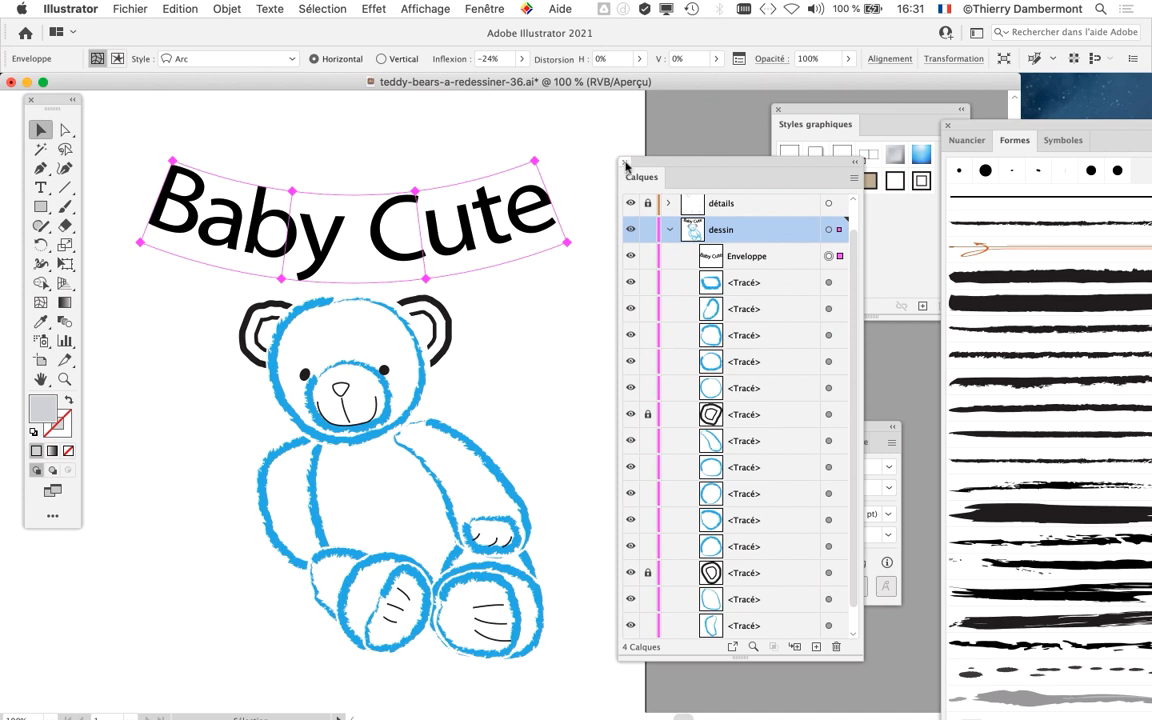
Step: Collapse and re-expand the dessin layer and move the Layers panel off the artboard
{"action": "left_click", "coordinate": [669, 231]}
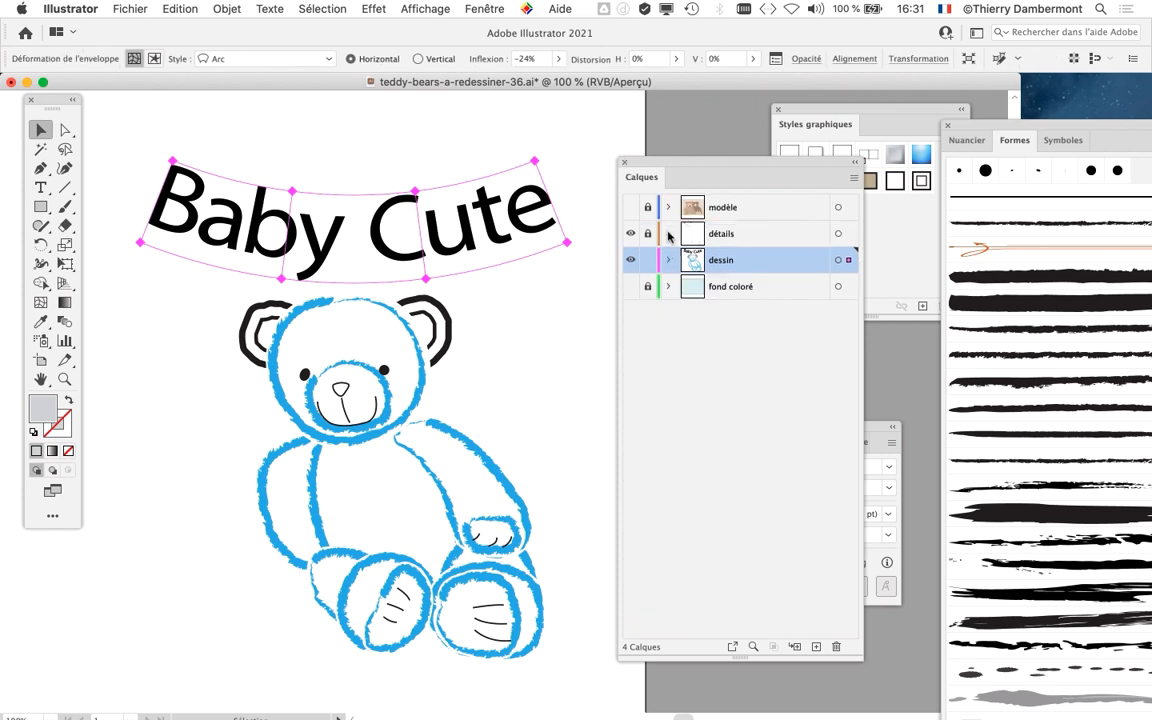
{"action": "left_click", "coordinate": [667, 260]}
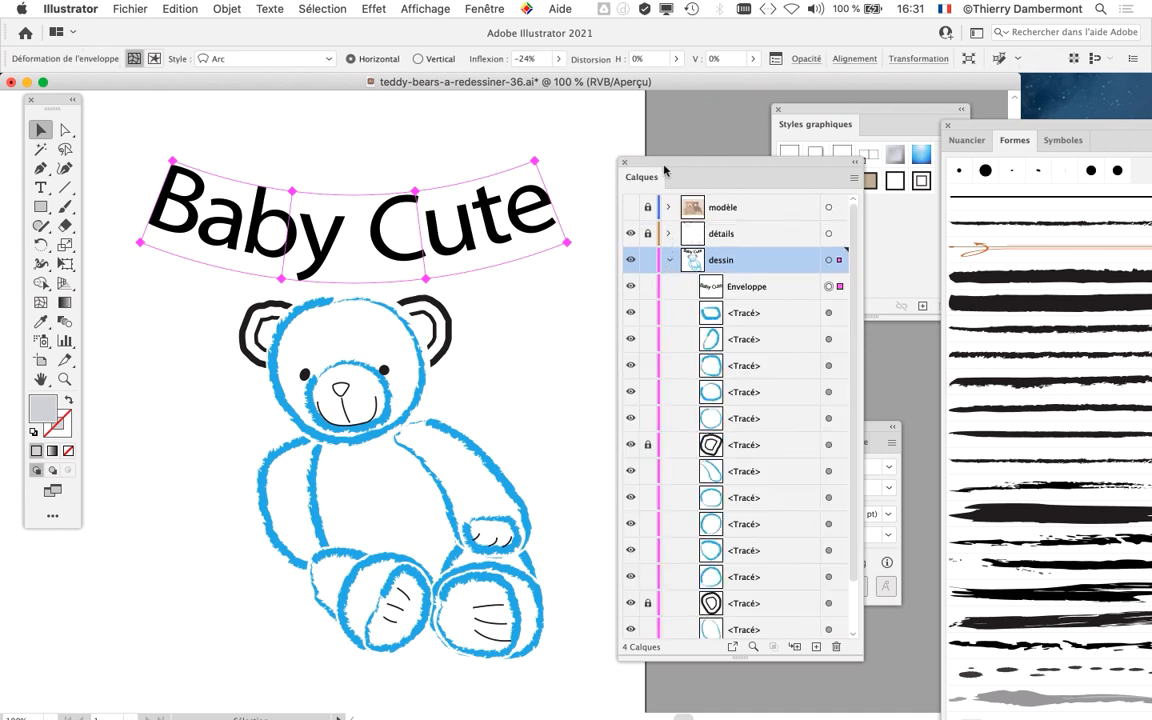
{"action": "left_click_drag", "start_coordinate": [663, 172], "coordinate": [701, 128]}
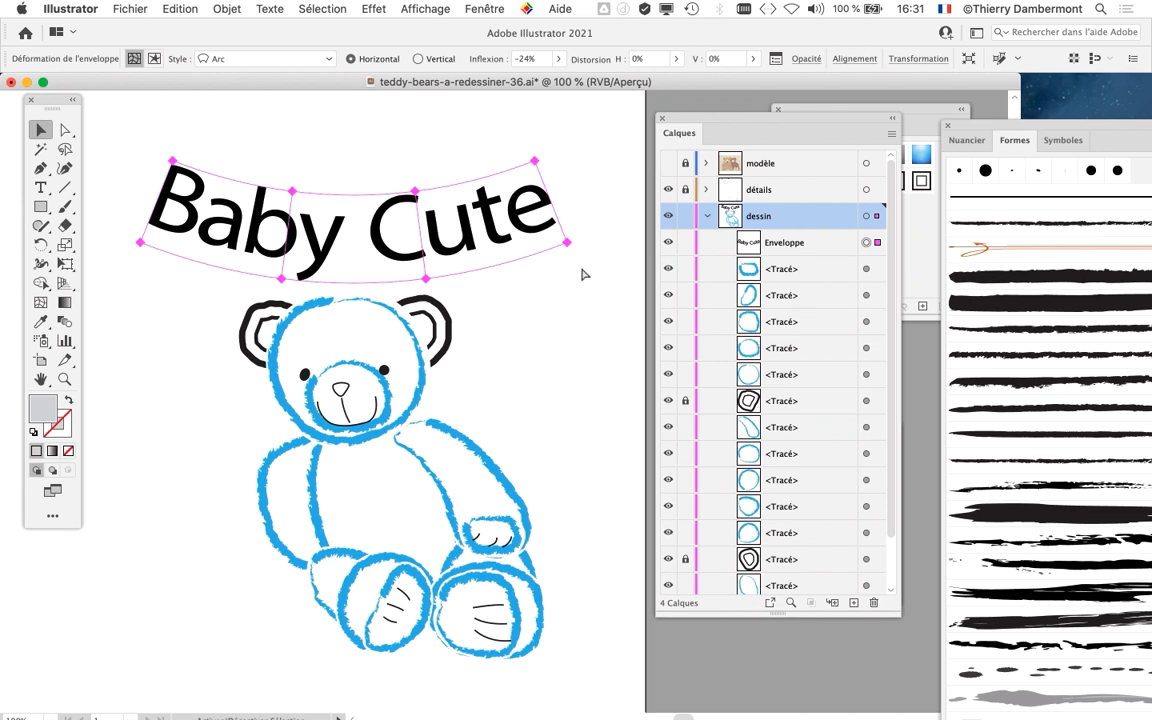
Step: Bring the Graphic Styles panel next to the title and apply Style graphique 7 to the Baby Cute envelope
{"action": "scroll", "coordinate": [465, 378], "scroll_direction": "right", "scroll_amount": 2}
{"action": "scroll", "coordinate": [465, 378], "scroll_direction": "down", "scroll_amount": 1}
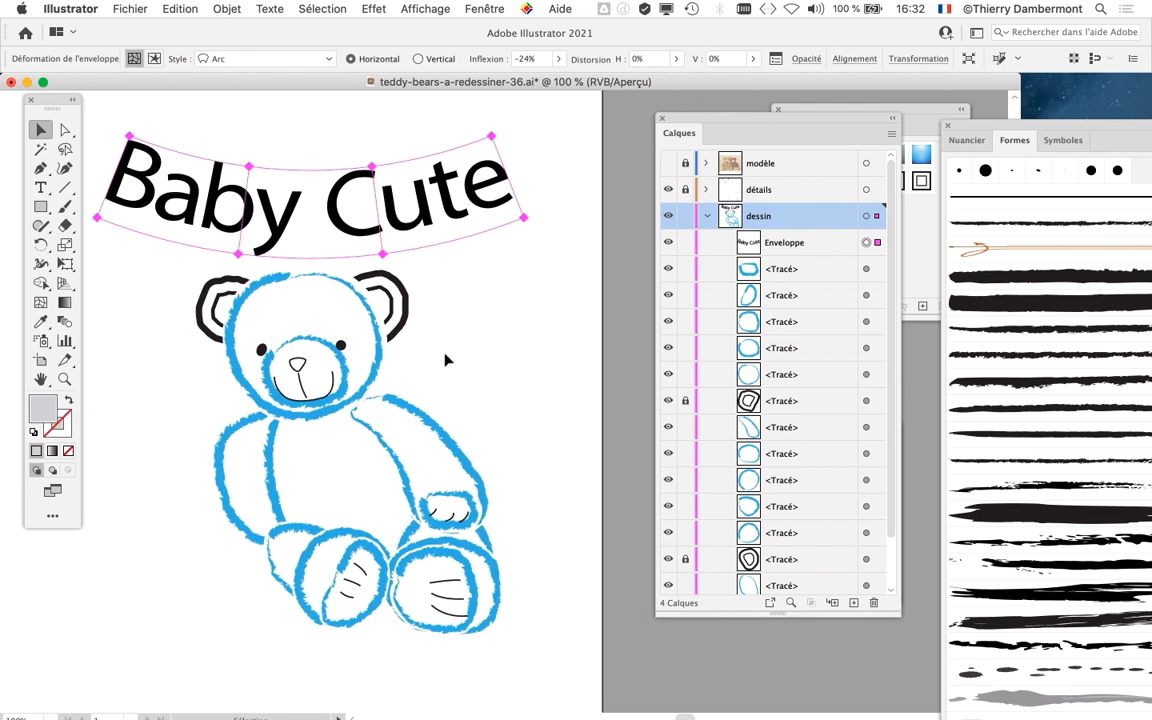
{"action": "scroll", "coordinate": [258, 269], "scroll_direction": "down", "scroll_amount": 1}
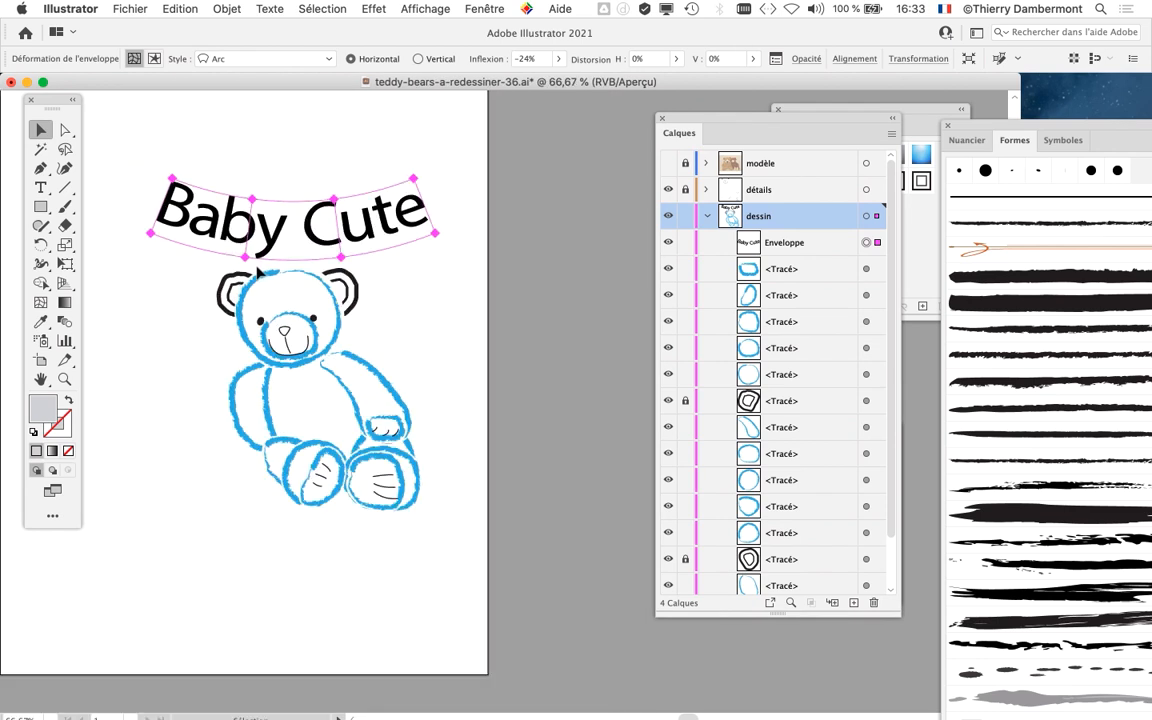
{"action": "scroll", "coordinate": [360, 337], "scroll_direction": "left", "scroll_amount": 2}
{"action": "scroll", "coordinate": [321, 342], "scroll_direction": "right", "scroll_amount": 5}
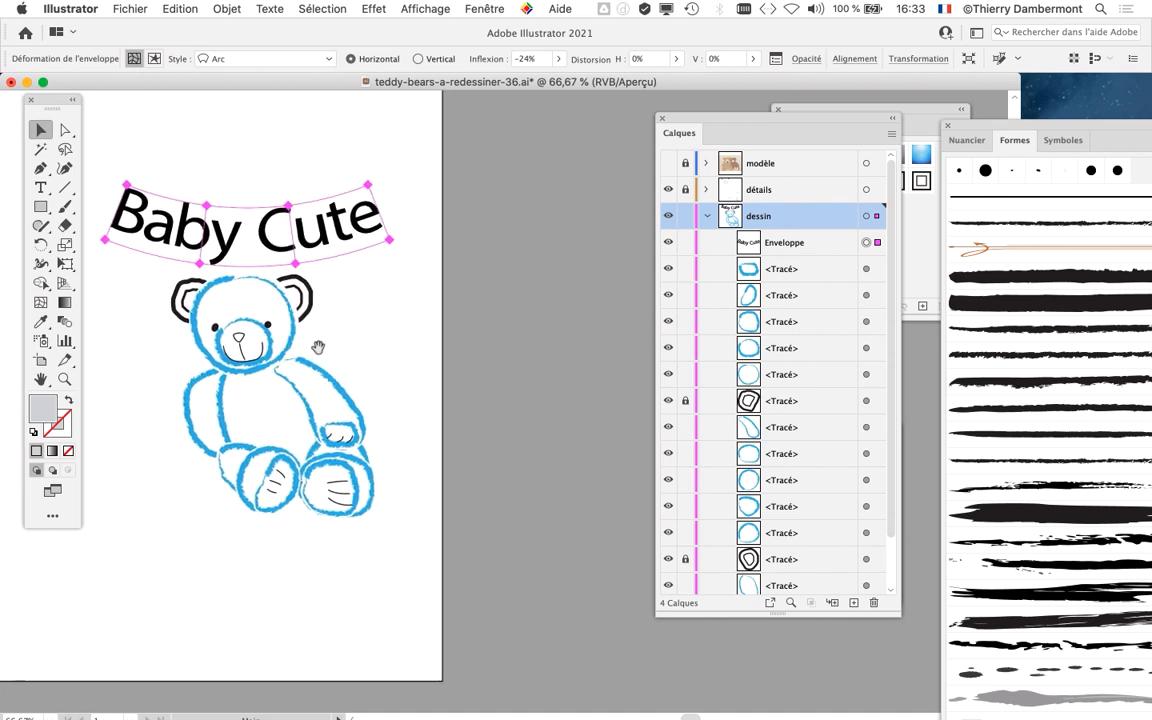
{"action": "left_click", "coordinate": [470, 8]}
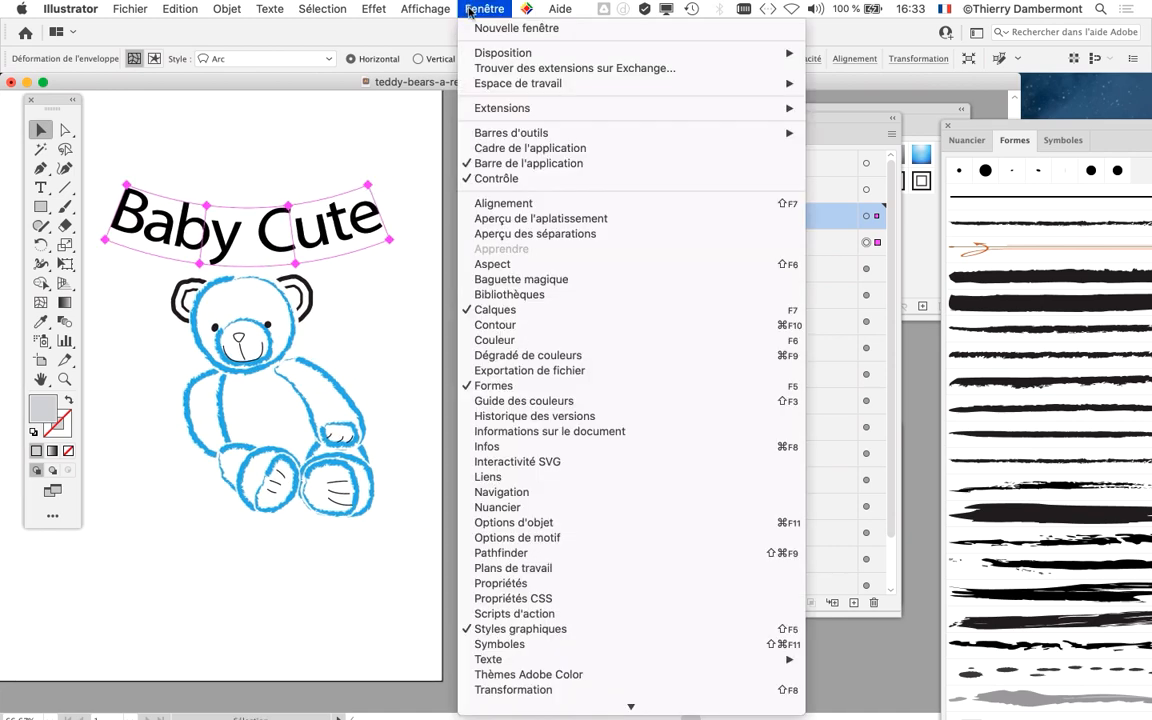
{"action": "left_click", "coordinate": [903, 109]}
{"action": "left_click_drag", "start_coordinate": [909, 110], "coordinate": [541, 115]}
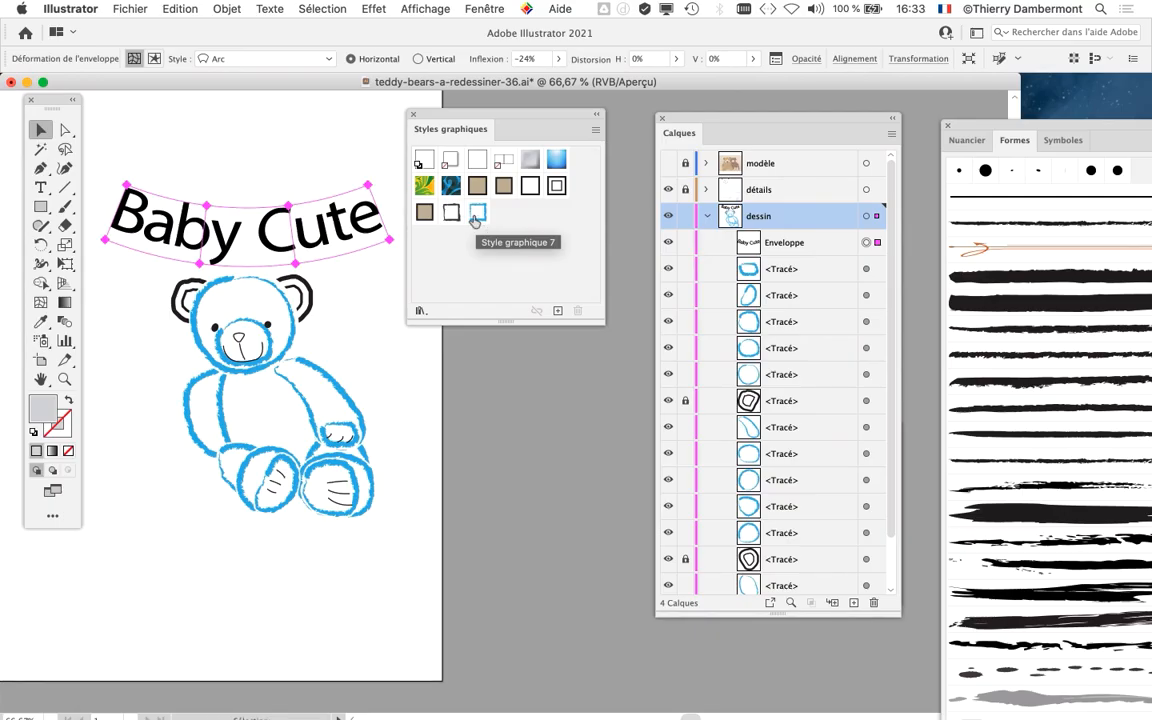
{"action": "left_click", "coordinate": [477, 219]}
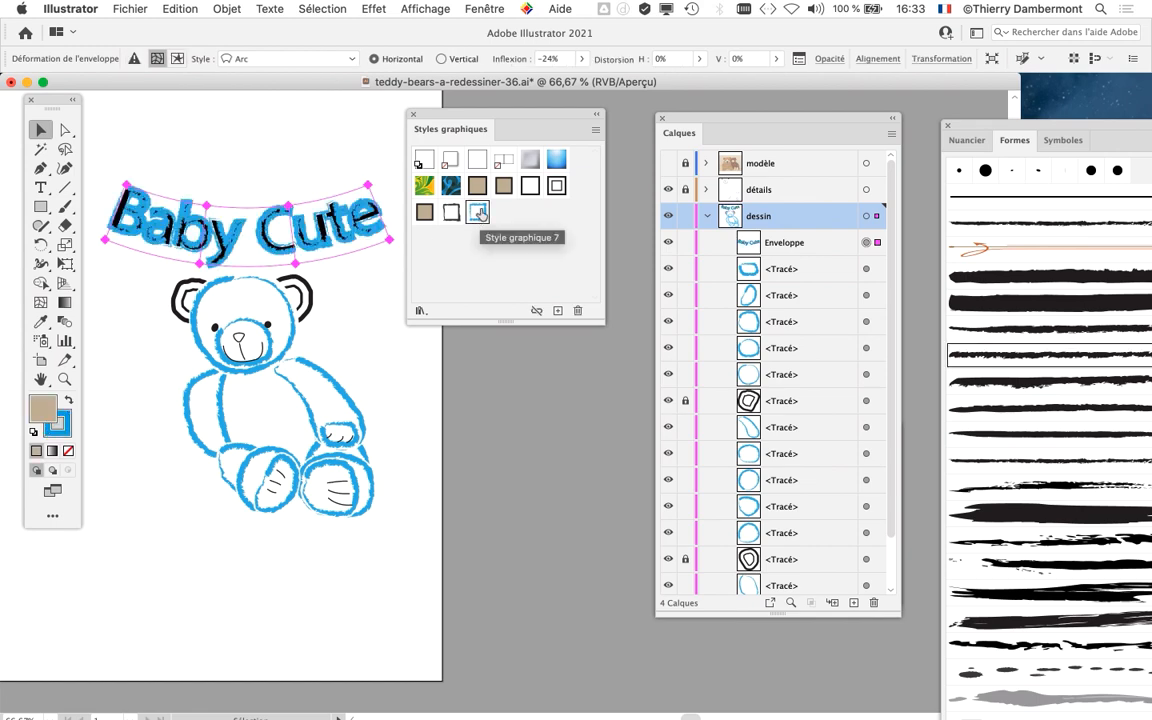
Step: Move the Graphic Styles and Layers panels clear of the title, inspect the styled lettering at 150 % and deselect it
{"action": "left_click_drag", "start_coordinate": [418, 115], "coordinate": [452, 358]}
{"action": "scroll", "coordinate": [157, 247], "scroll_direction": "up", "scroll_amount": 3}
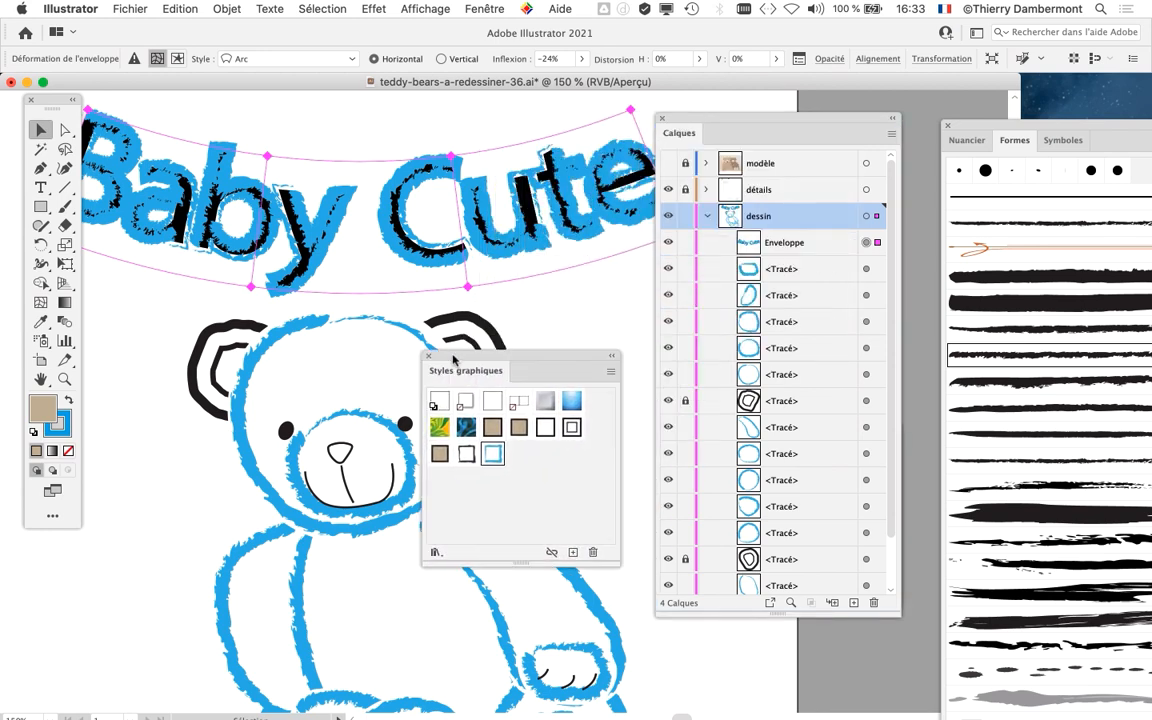
{"action": "left_click_drag", "start_coordinate": [687, 123], "coordinate": [901, 130]}
{"action": "left_click_drag", "start_coordinate": [527, 356], "coordinate": [825, 116]}
{"action": "left_click_drag", "start_coordinate": [407, 290], "coordinate": [464, 334]}
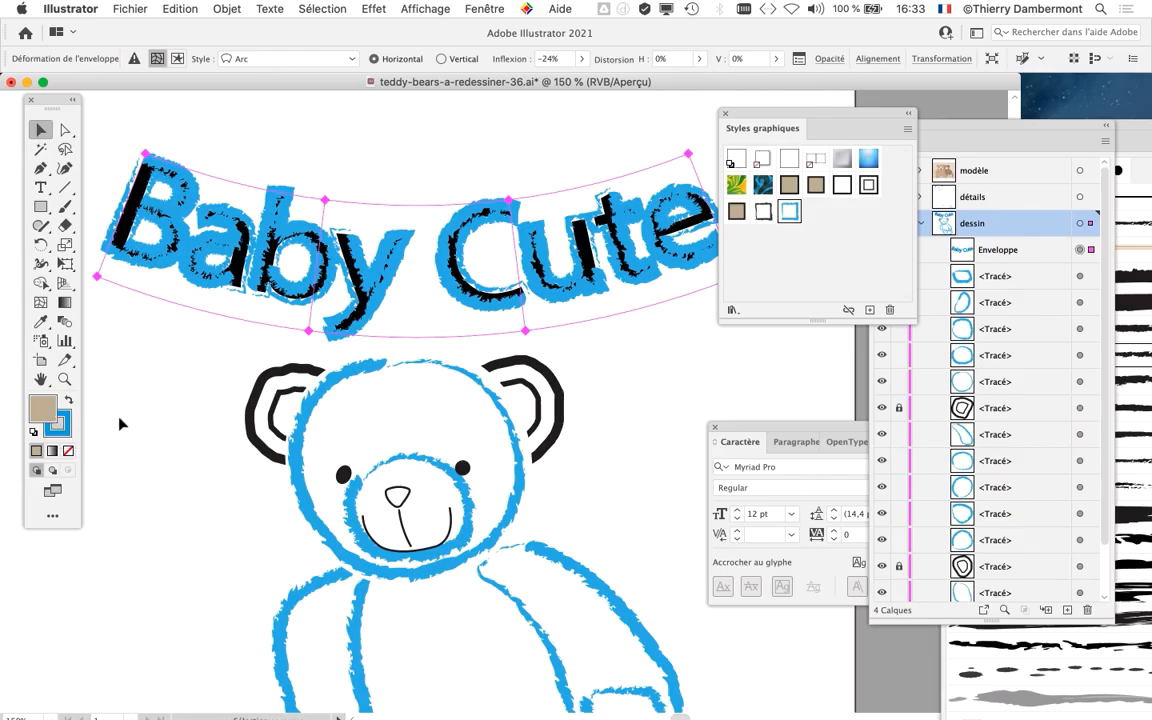
{"action": "scroll", "coordinate": [363, 397], "scroll_direction": "down", "scroll_amount": 1}
{"action": "left_click_drag", "start_coordinate": [366, 395], "coordinate": [335, 325]}
{"action": "scroll", "coordinate": [333, 318], "scroll_direction": "up", "scroll_amount": 1}
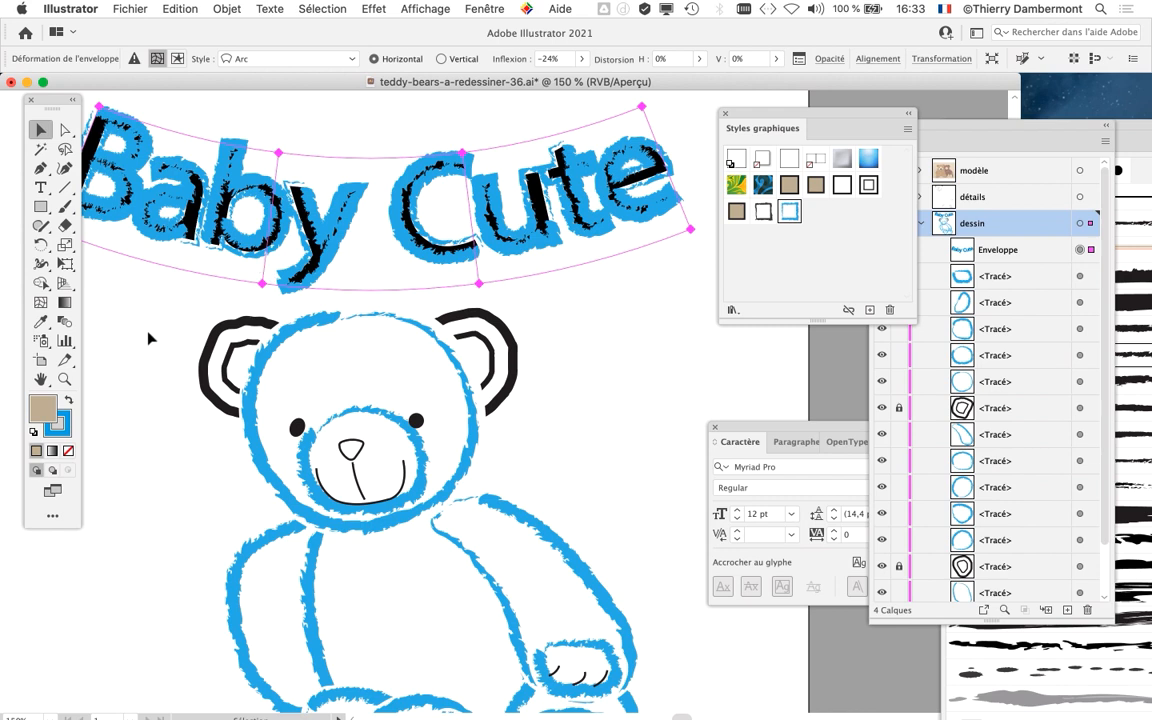
{"action": "left_click", "coordinate": [131, 298]}
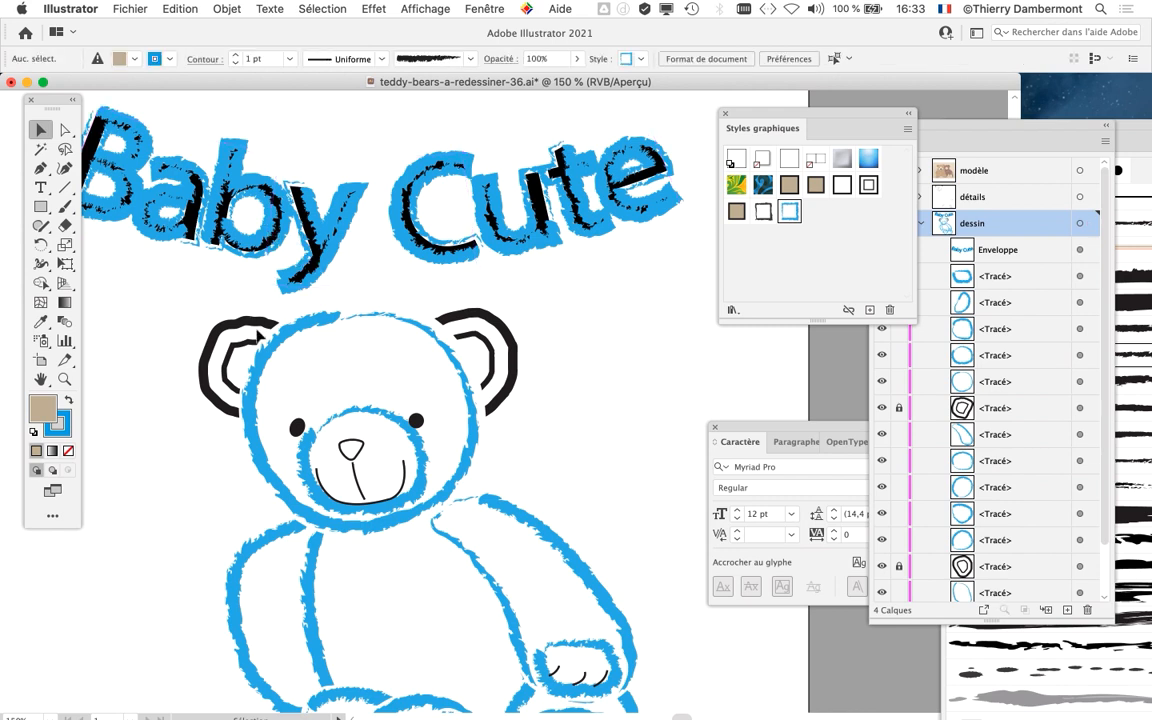
Step: Display the Appearance panel and place it over the bear, below the title
{"action": "left_click", "coordinate": [482, 9]}
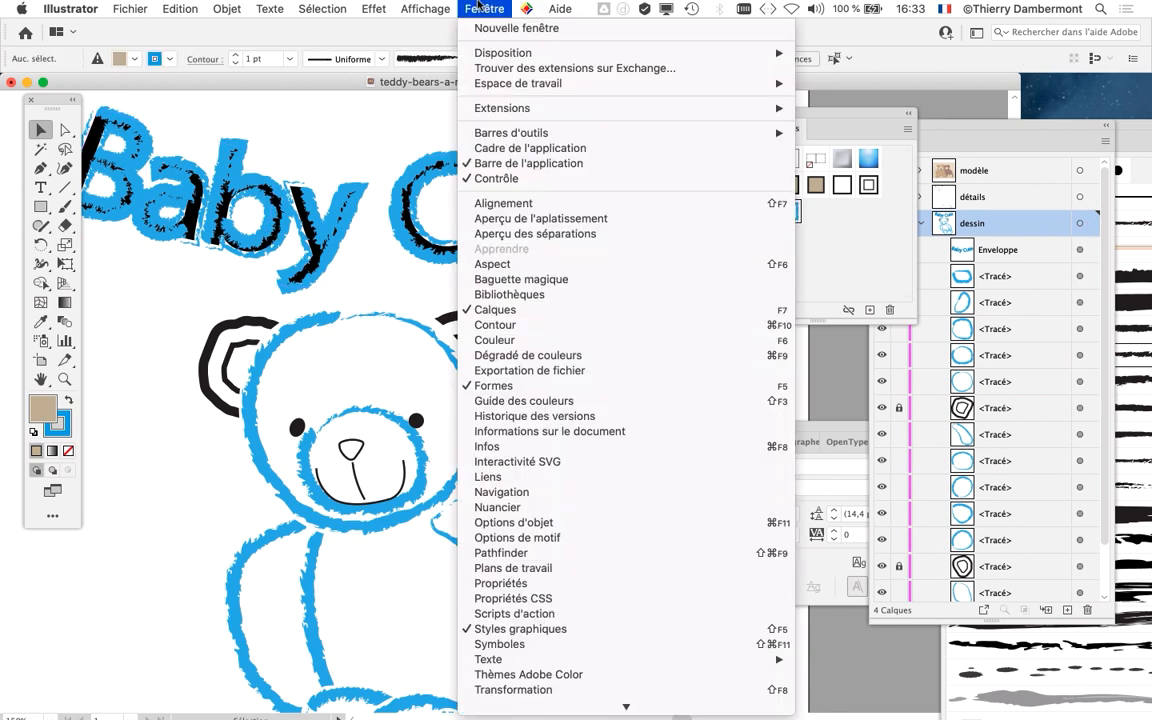
{"action": "left_click", "coordinate": [490, 266]}
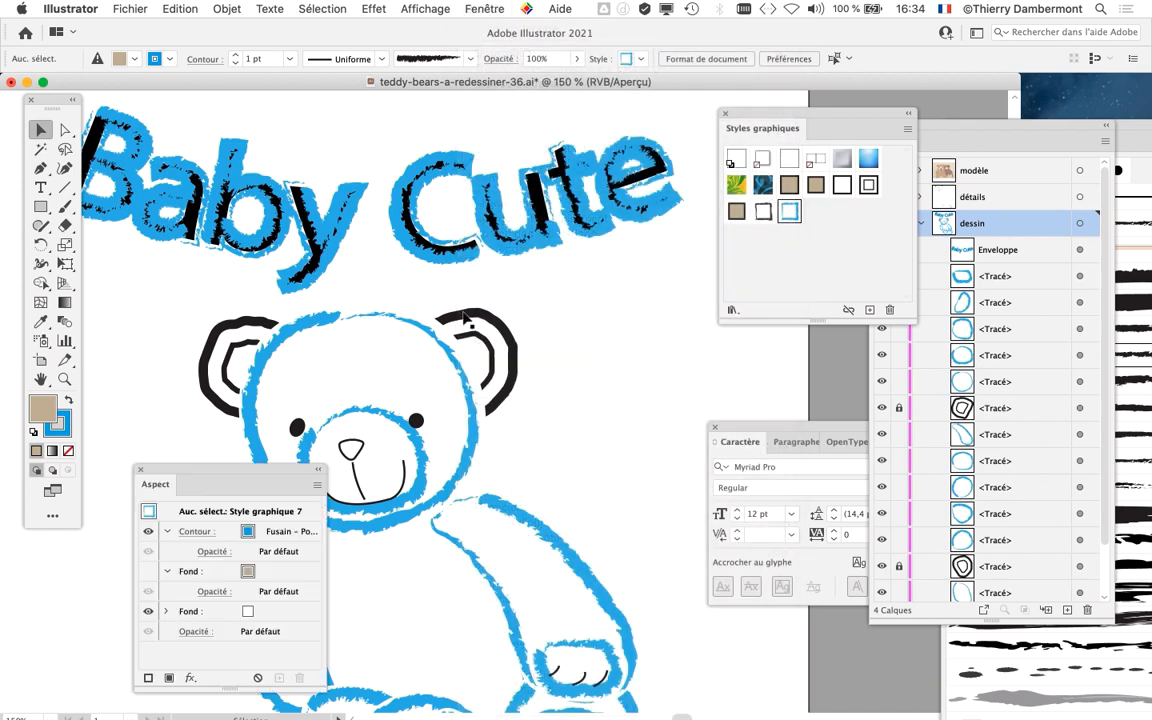
{"action": "left_click_drag", "start_coordinate": [275, 476], "coordinate": [645, 155]}
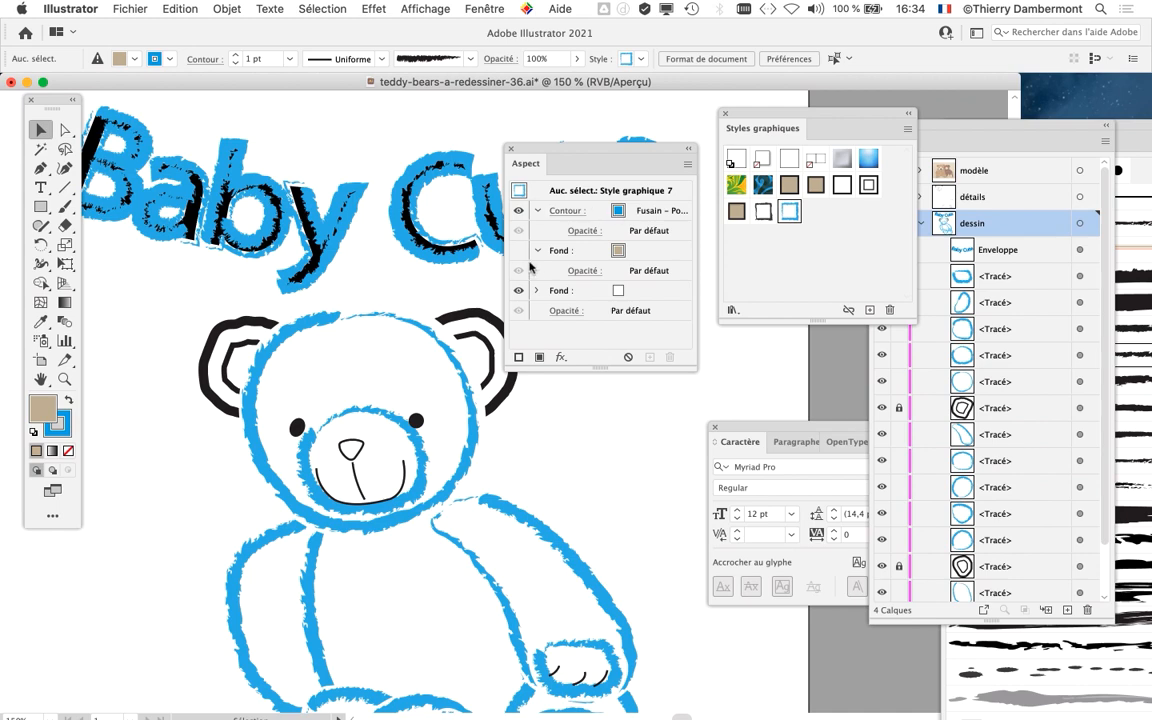
{"action": "left_click_drag", "start_coordinate": [568, 146], "coordinate": [503, 396]}
Step: Move the Graphic Styles panel away from the end of the title and select the Baby Cute title
{"action": "left_click_drag", "start_coordinate": [416, 338], "coordinate": [466, 322]}
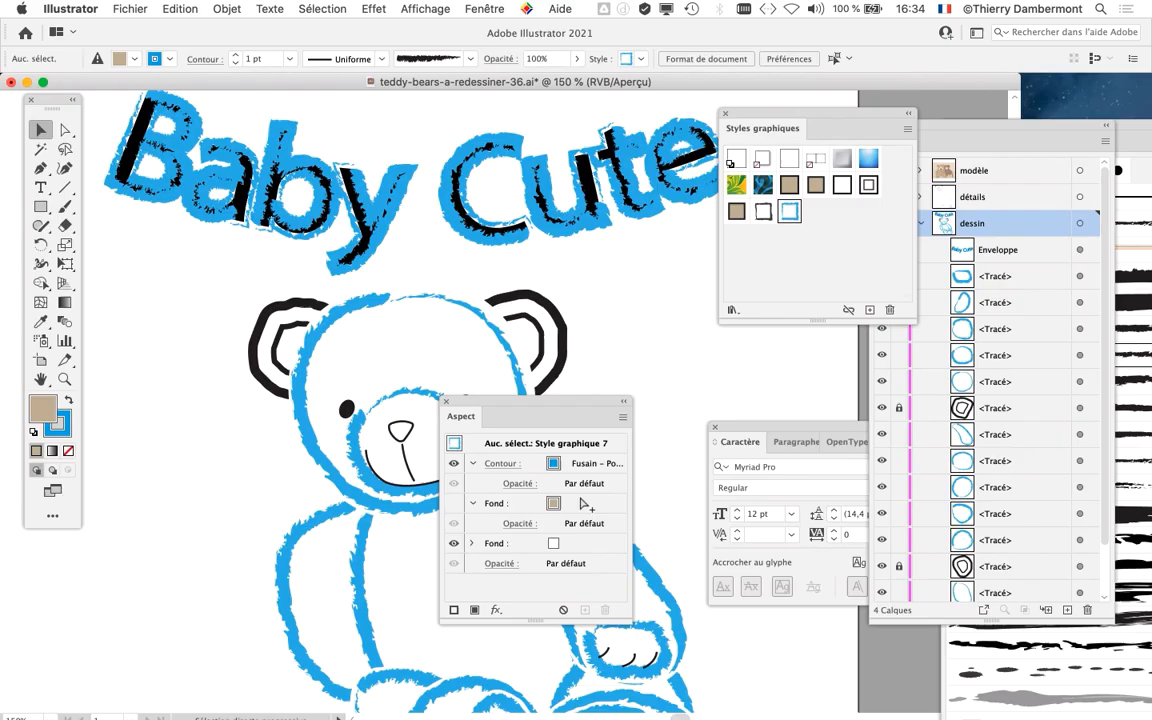
{"action": "left_click_drag", "start_coordinate": [434, 362], "coordinate": [427, 413]}
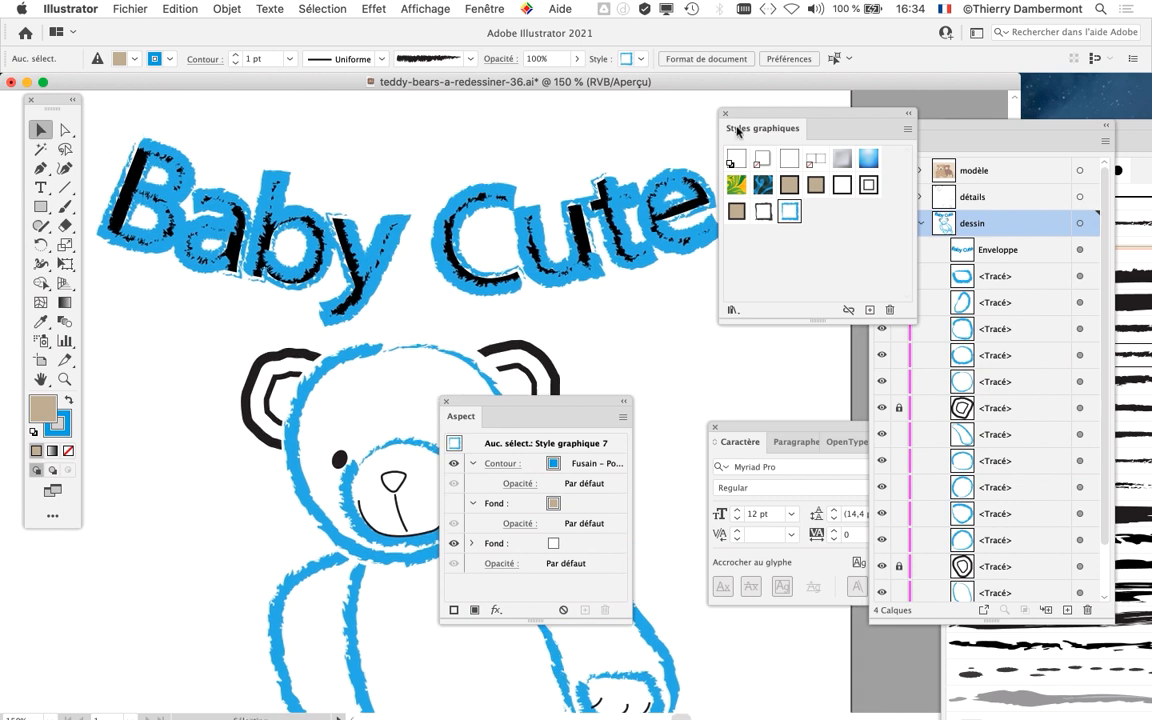
{"action": "left_click_drag", "start_coordinate": [743, 111], "coordinate": [848, 105]}
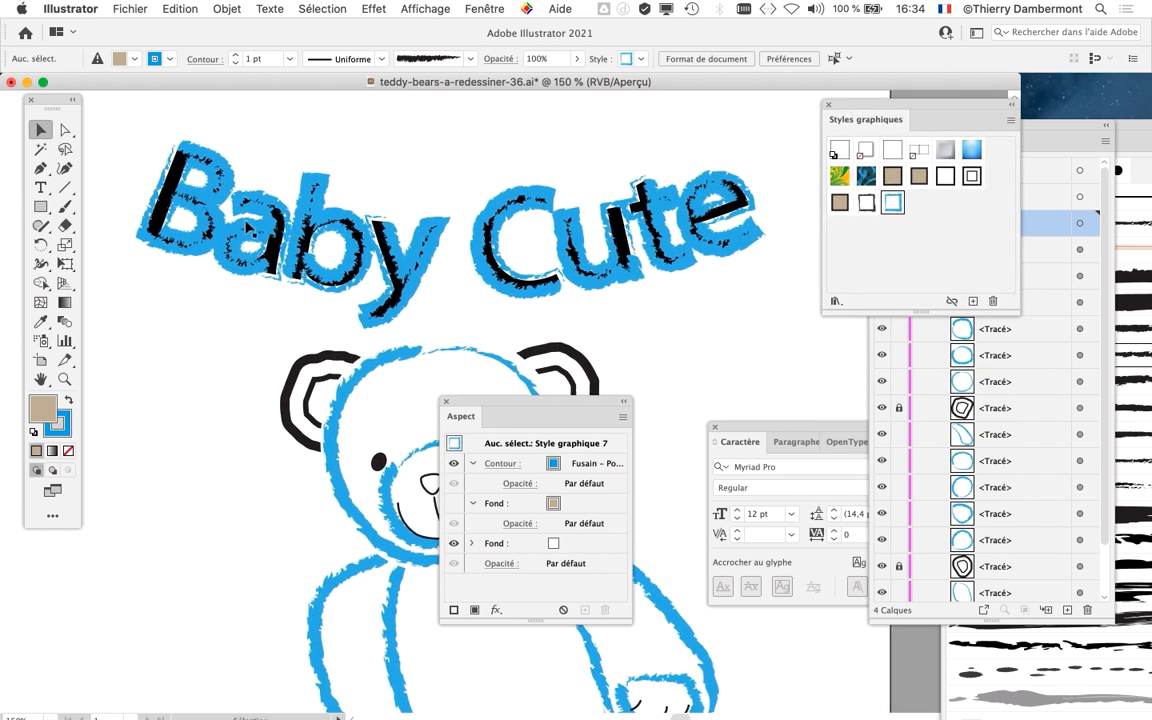
{"action": "left_click", "coordinate": [245, 237]}
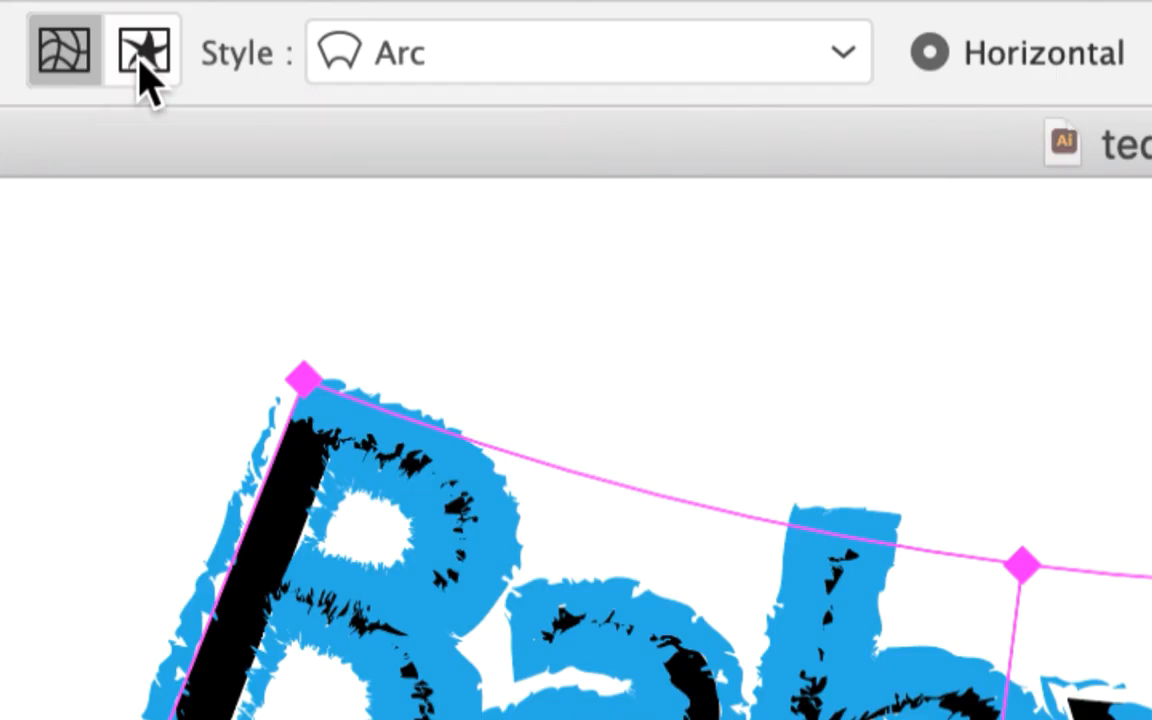
Step: Edit the envelope's contents, remove the fill from all the Baby Cute characters and deselect the title
{"action": "left_click", "coordinate": [140, 57]}
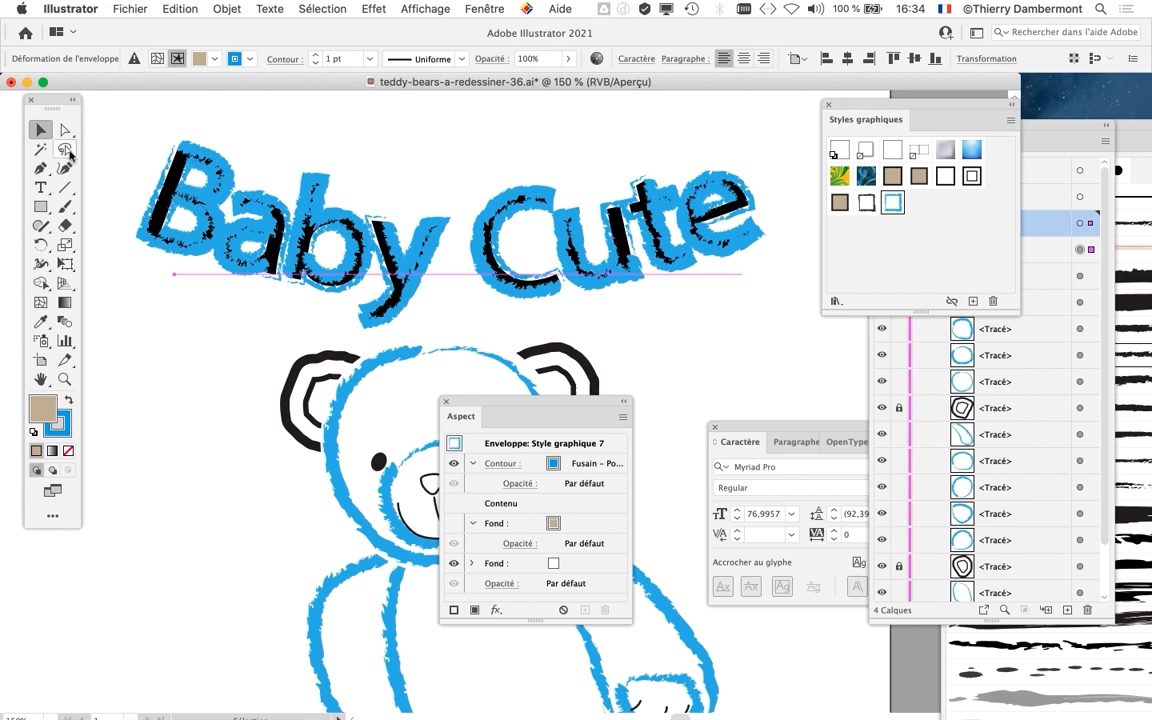
{"action": "left_click", "coordinate": [40, 184]}
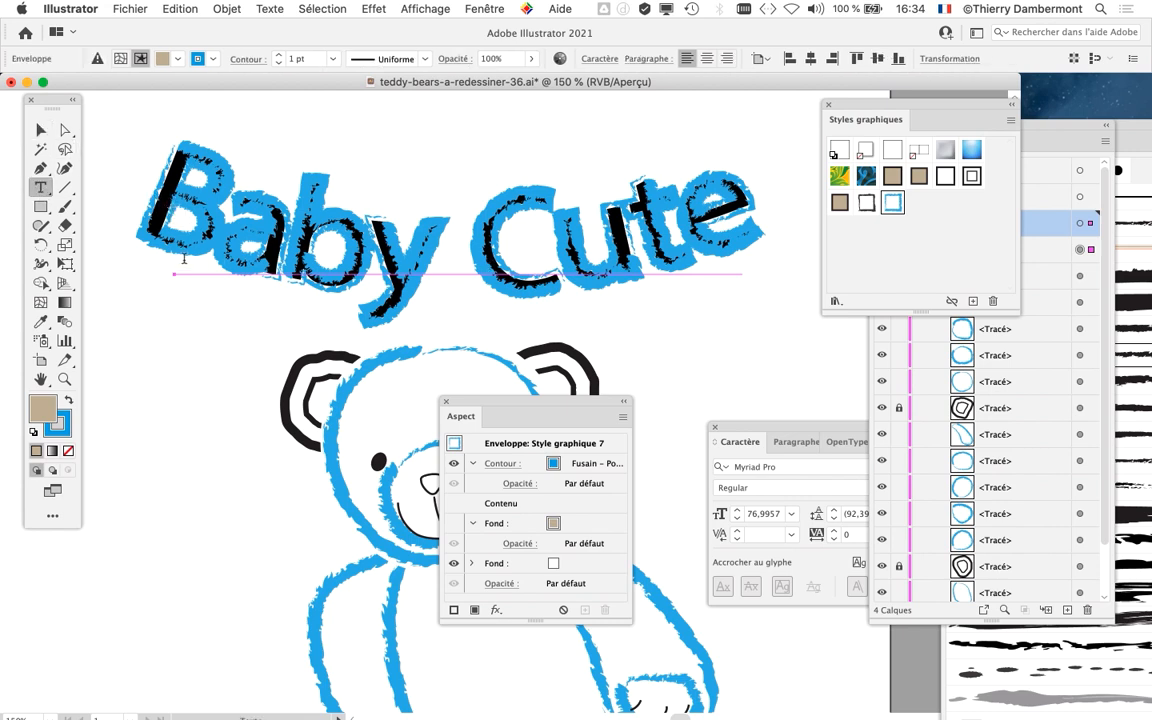
{"action": "left_click_drag", "start_coordinate": [184, 258], "coordinate": [757, 244]}
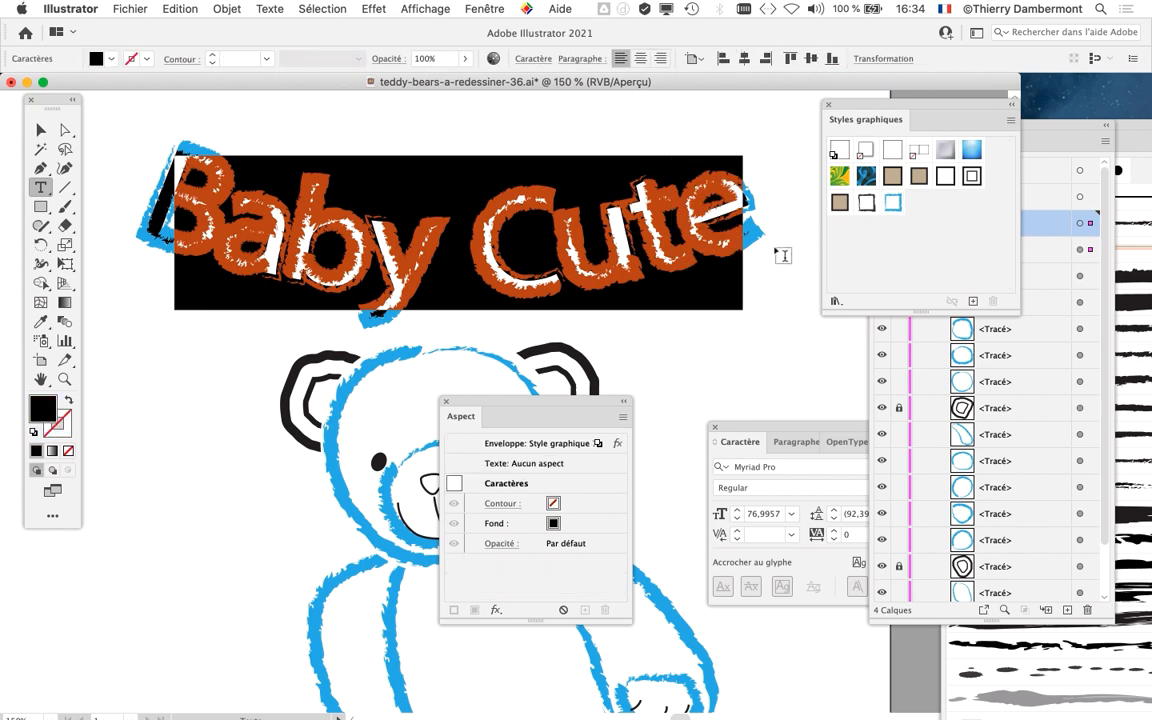
{"action": "left_click_drag", "start_coordinate": [46, 101], "coordinate": [120, 113]}
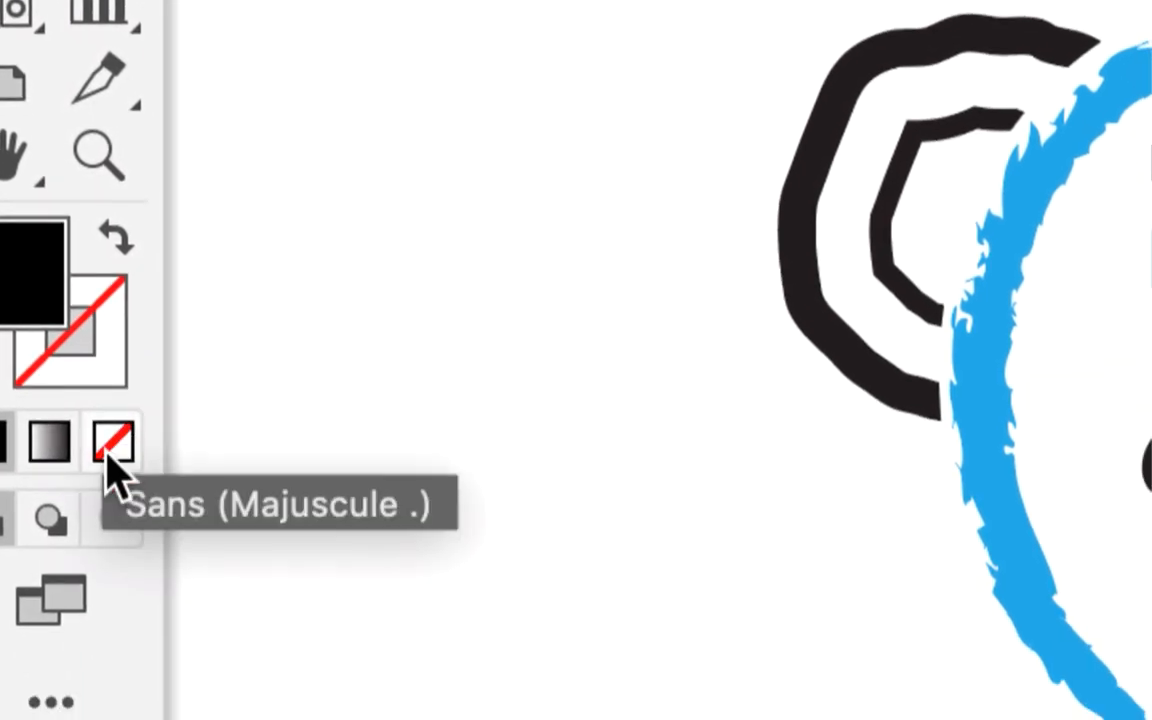
{"action": "left_click", "coordinate": [110, 450]}
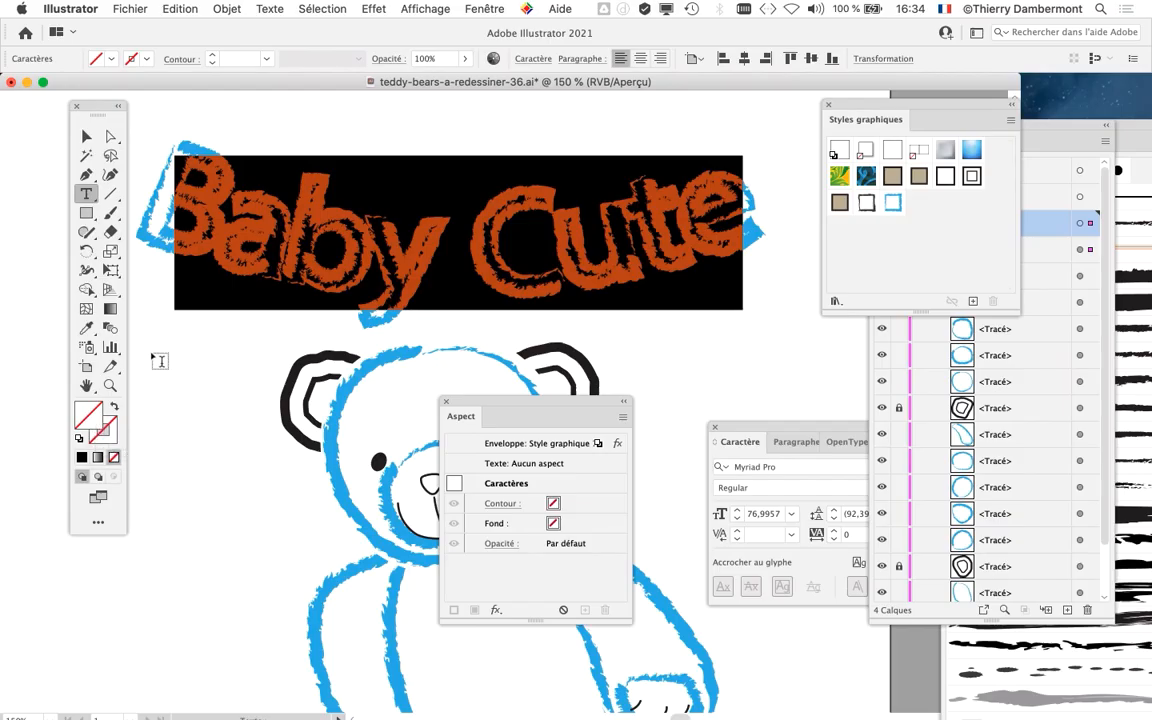
{"action": "left_click", "coordinate": [88, 137]}
{"action": "left_click", "coordinate": [175, 102]}
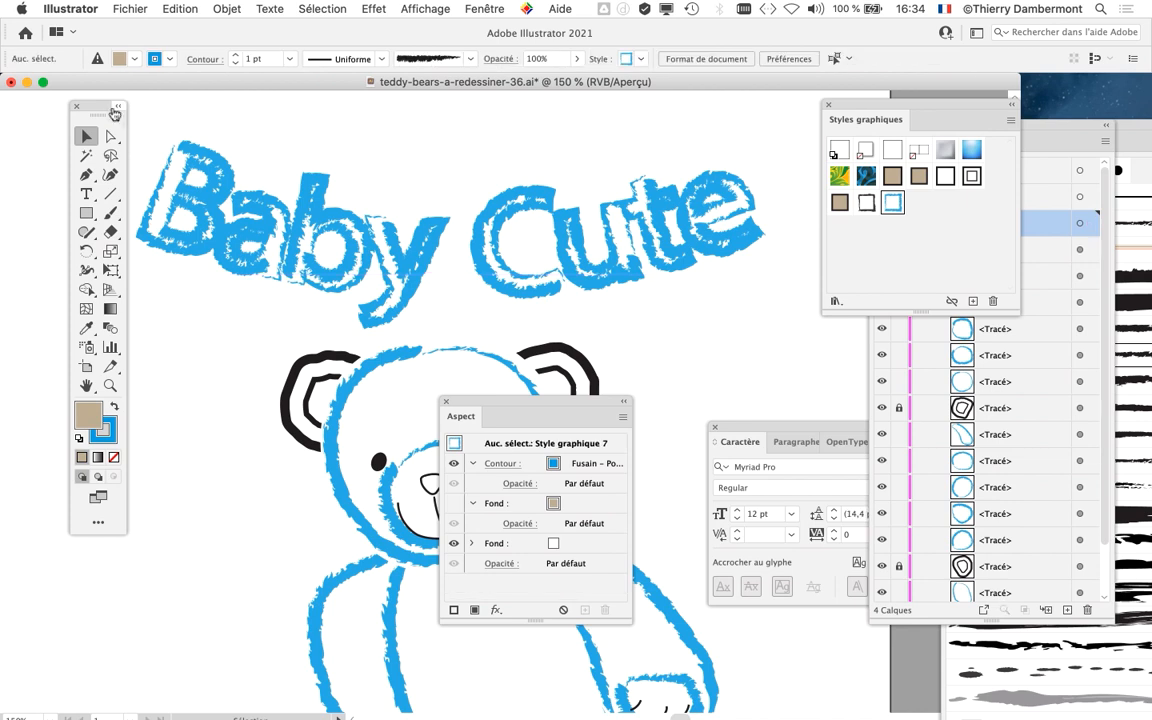
Step: Move the toolbar clear of the title and place the Appearance panel over the bear, below the lettering
{"action": "left_click_drag", "start_coordinate": [95, 108], "coordinate": [64, 113]}
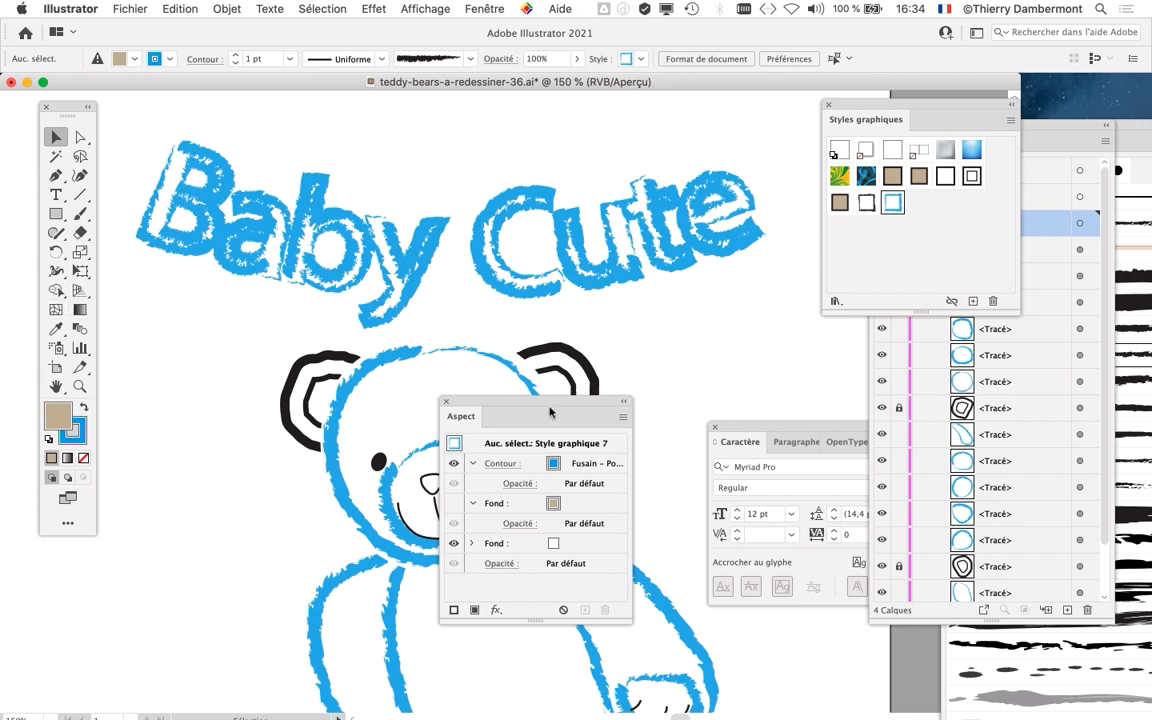
{"action": "left_click_drag", "start_coordinate": [539, 406], "coordinate": [639, 202]}
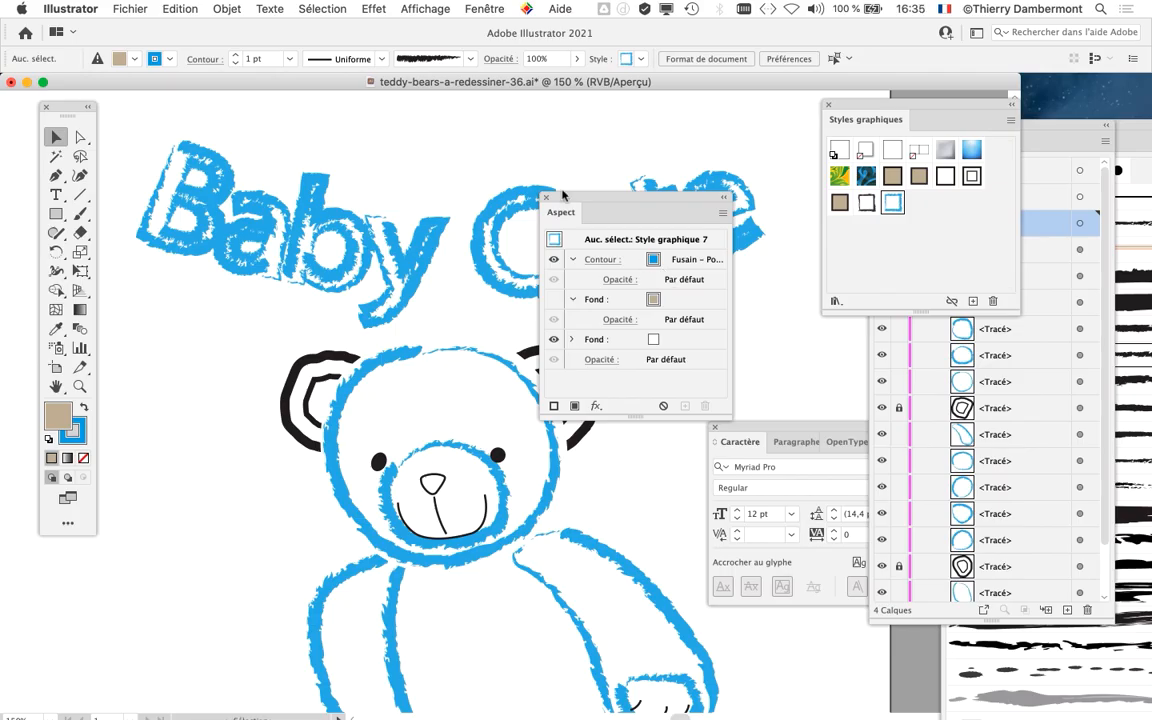
{"action": "left_click_drag", "start_coordinate": [563, 195], "coordinate": [488, 356]}
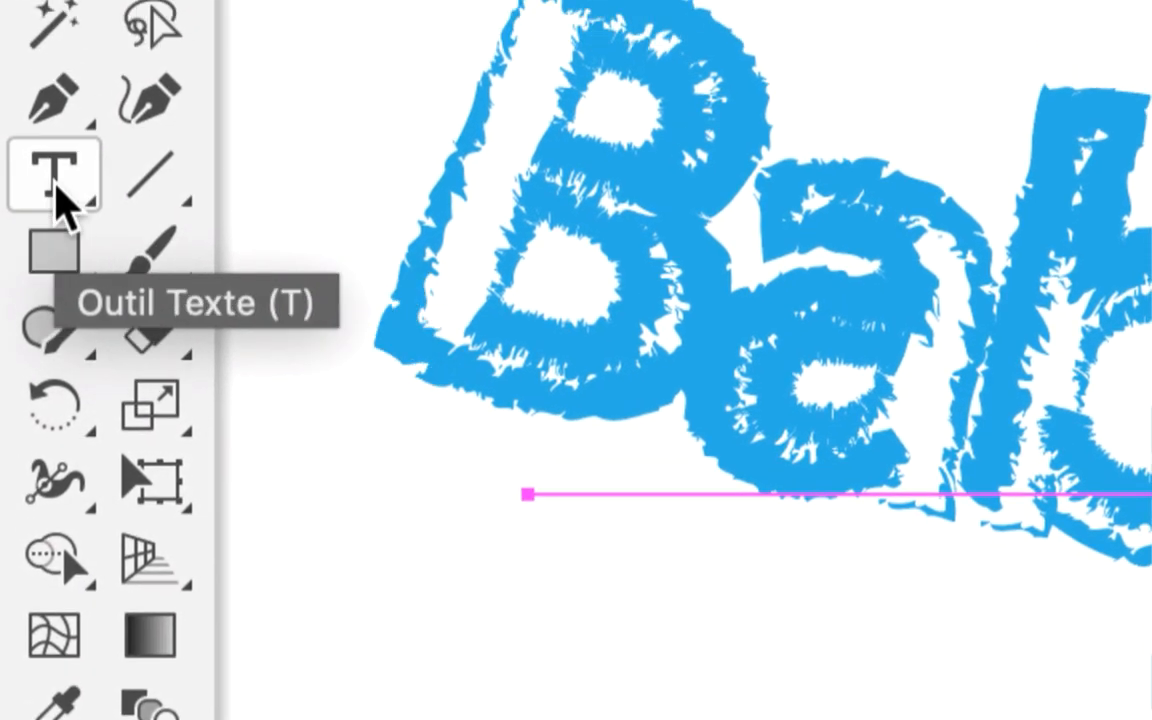
Step: Select all the Baby Cute characters with the Type tool and compare them in Outline and Preview display
{"action": "left_click", "coordinate": [57, 180]}
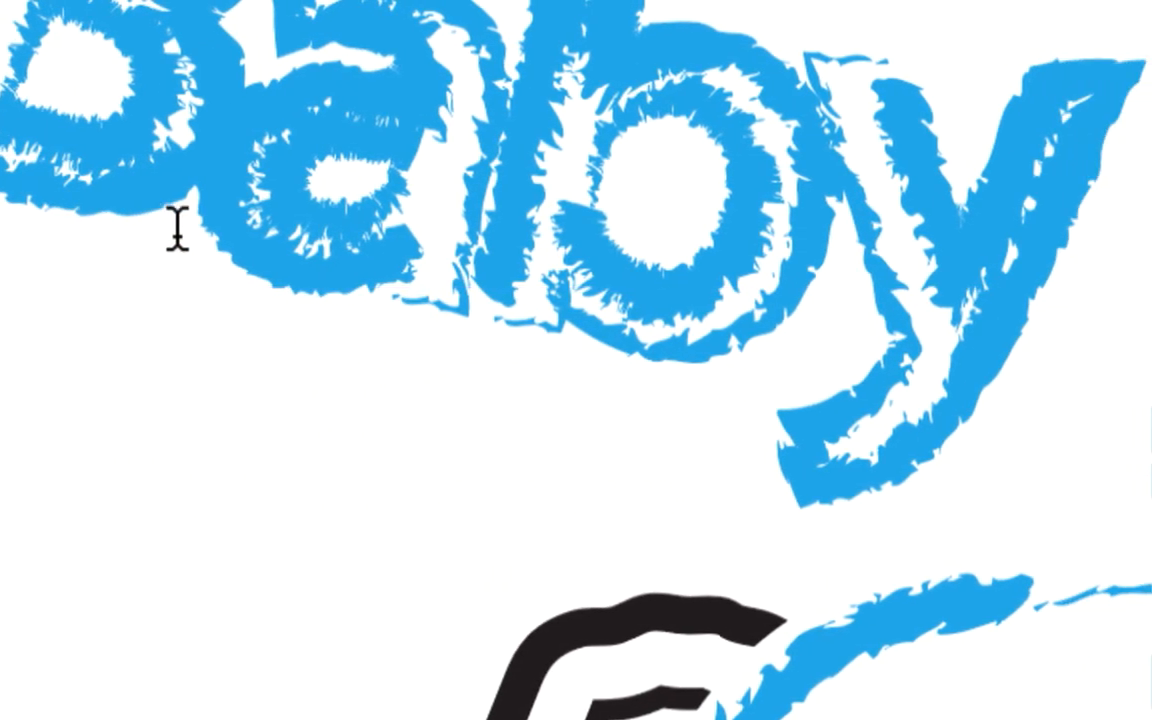
{"action": "left_click_drag", "start_coordinate": [177, 228], "coordinate": [632, 238]}
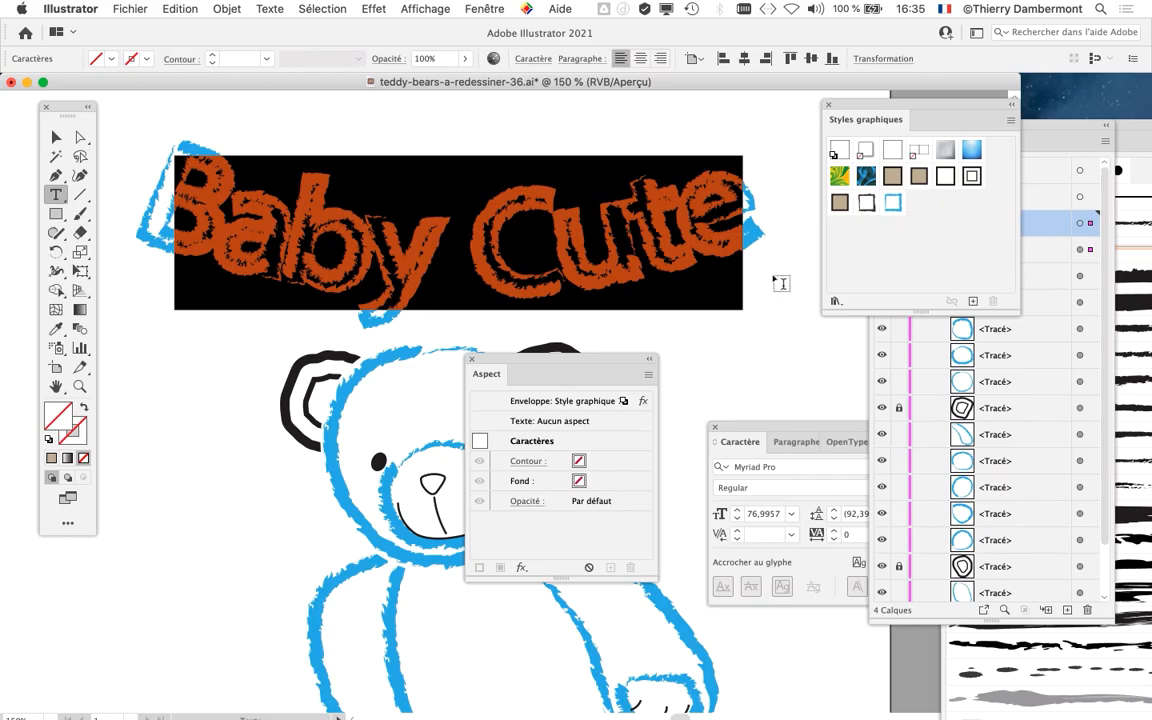
{"action": "key", "text": "super+y"}
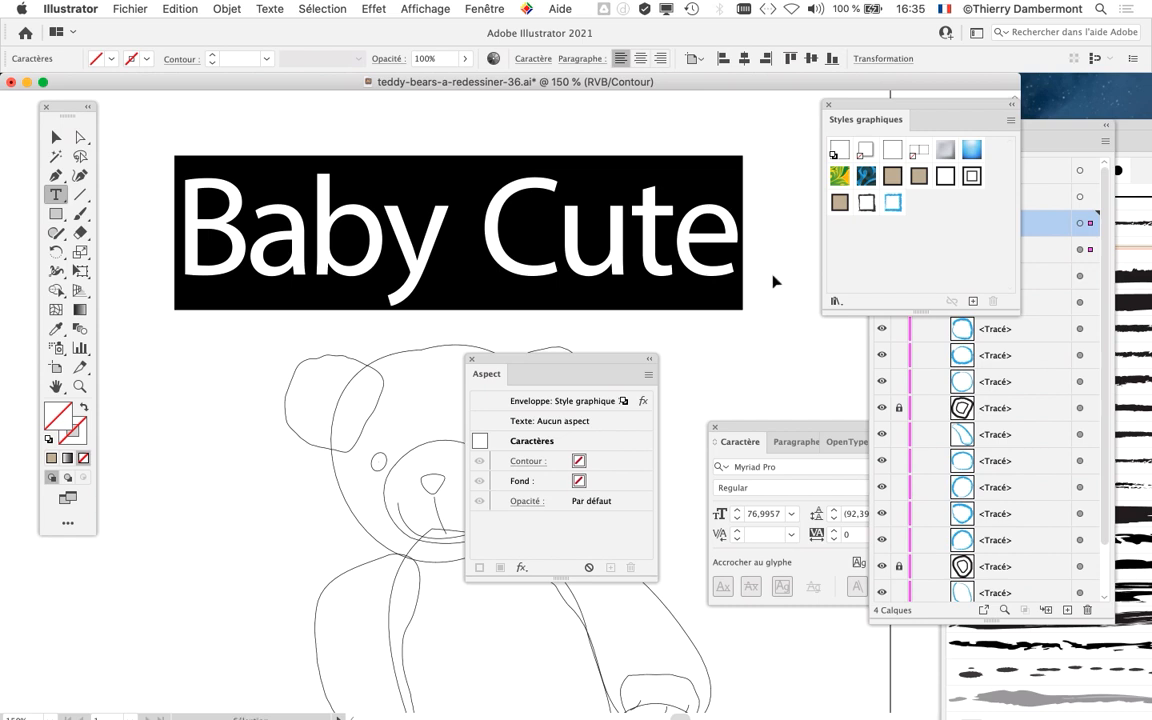
{"action": "key", "text": "super+y"}
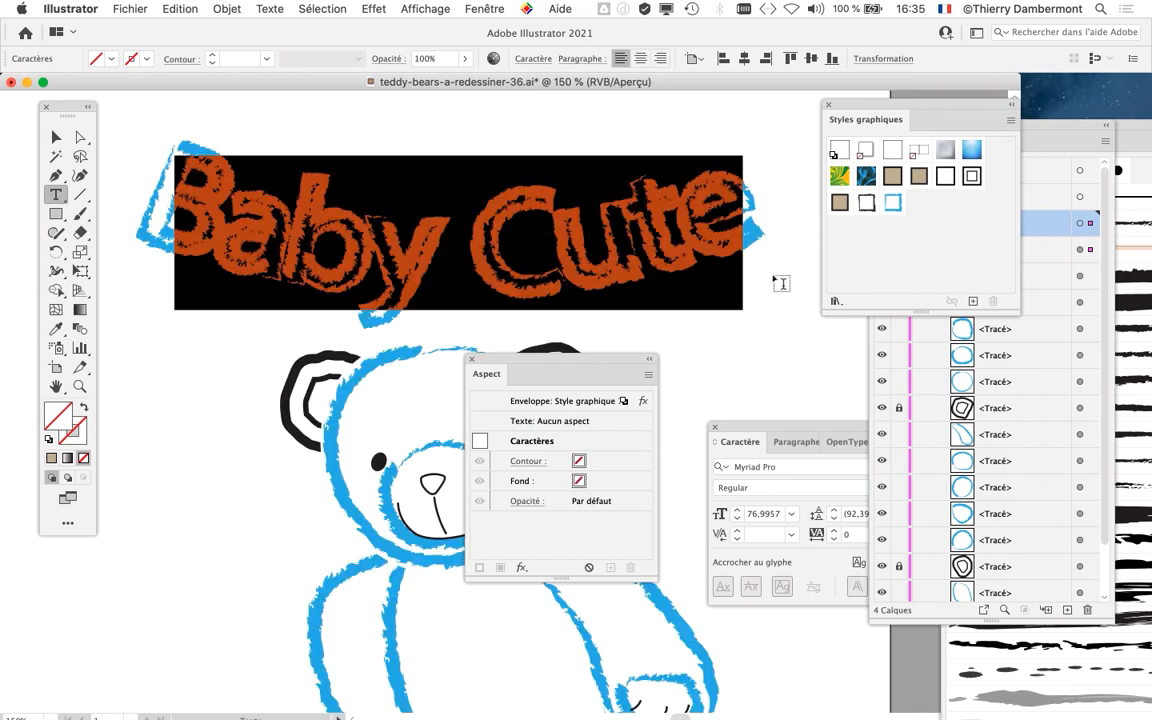
{"action": "key", "text": "super+y"}
{"action": "key", "text": "super+y"}
{"action": "left_click", "coordinate": [428, 6]}
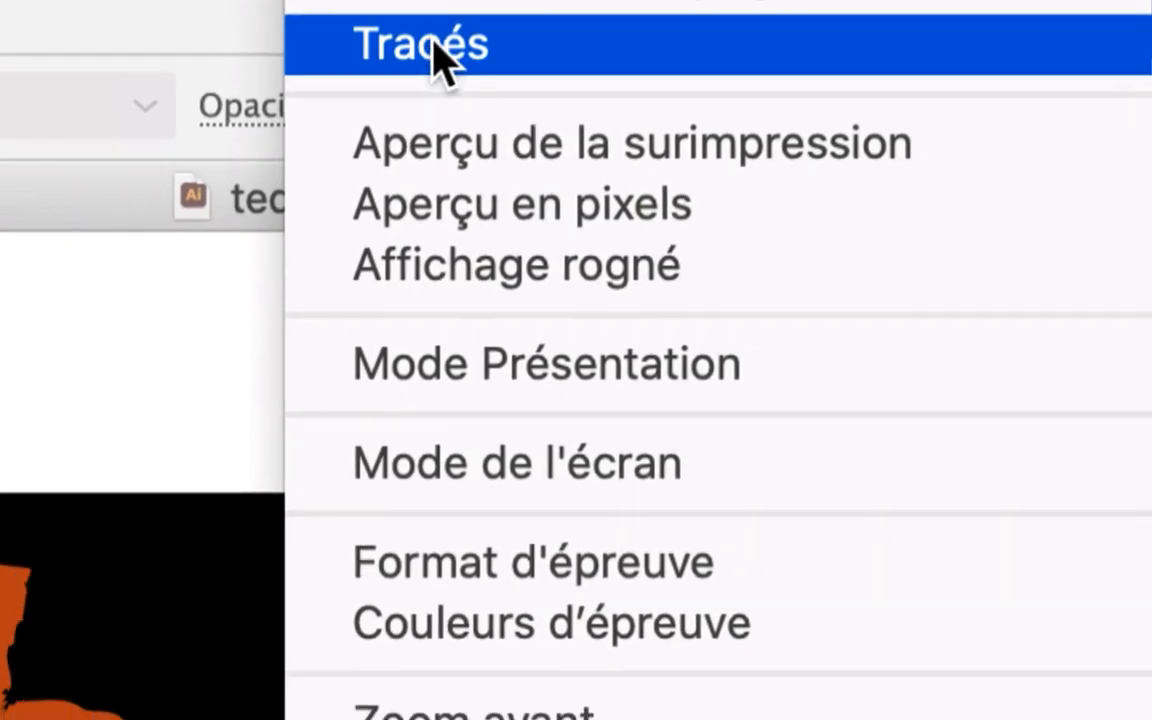
{"action": "left_click", "coordinate": [436, 46]}
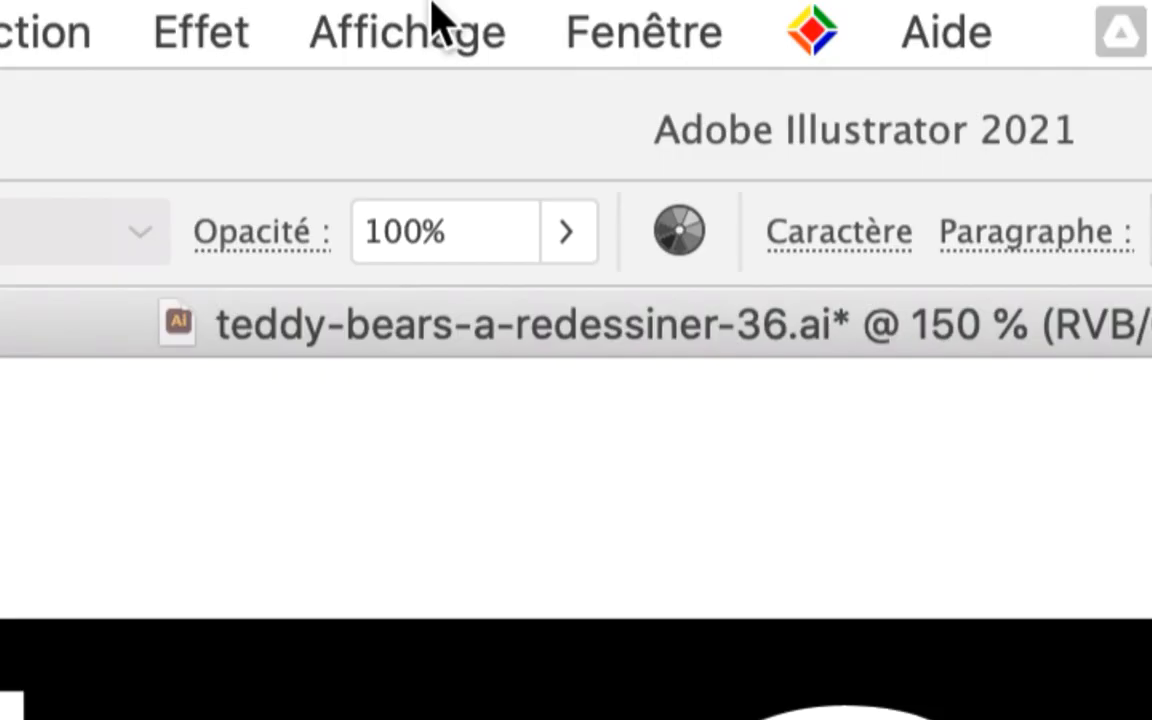
{"action": "left_click", "coordinate": [428, 6]}
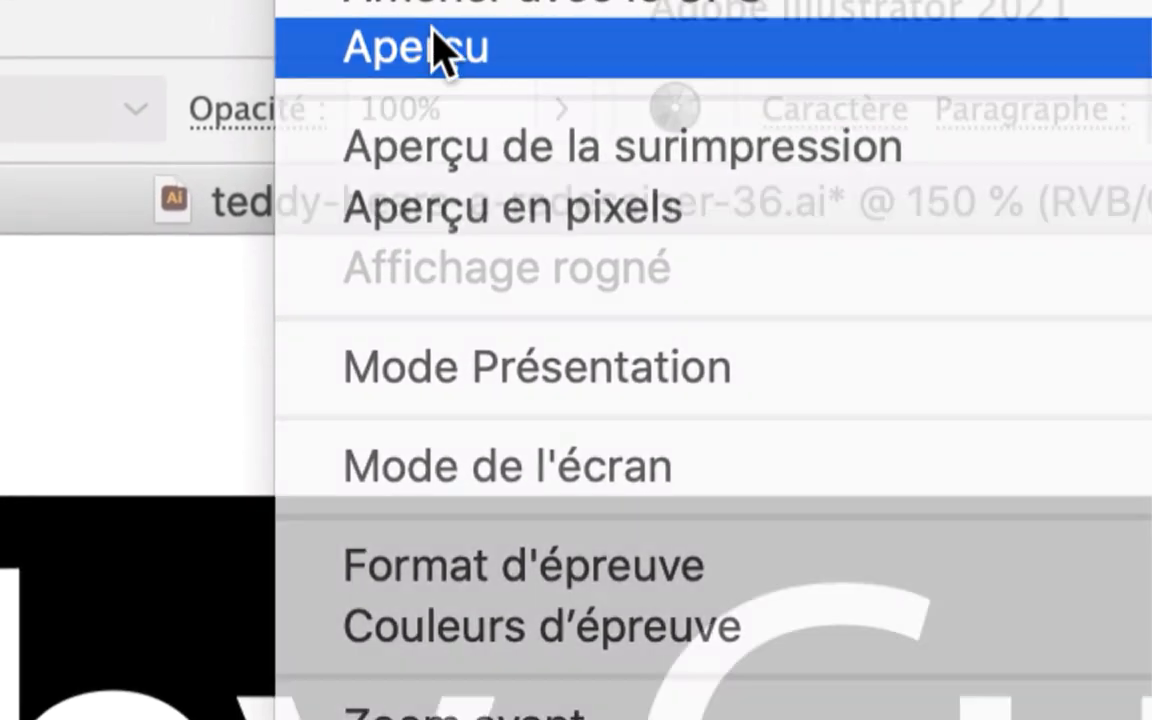
{"action": "left_click", "coordinate": [437, 50]}
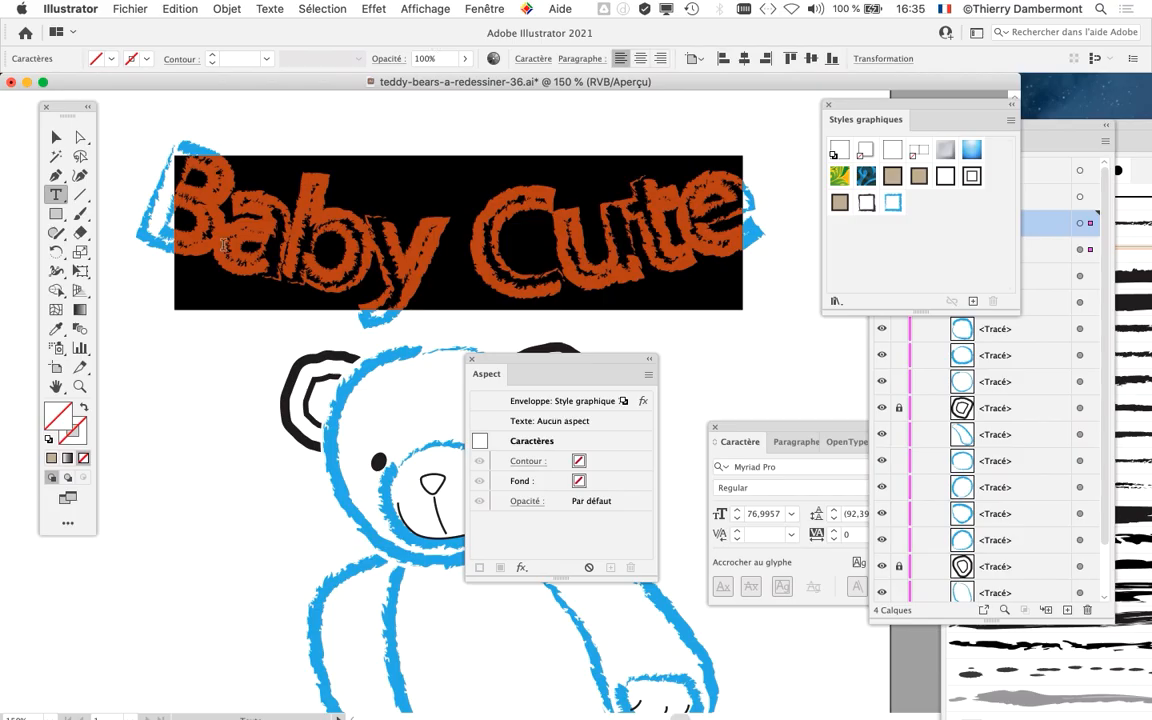
Step: Reselect the whole Baby Cute text, check it in Outline display, return to Preview and leave text editing
{"action": "left_click", "coordinate": [213, 237]}
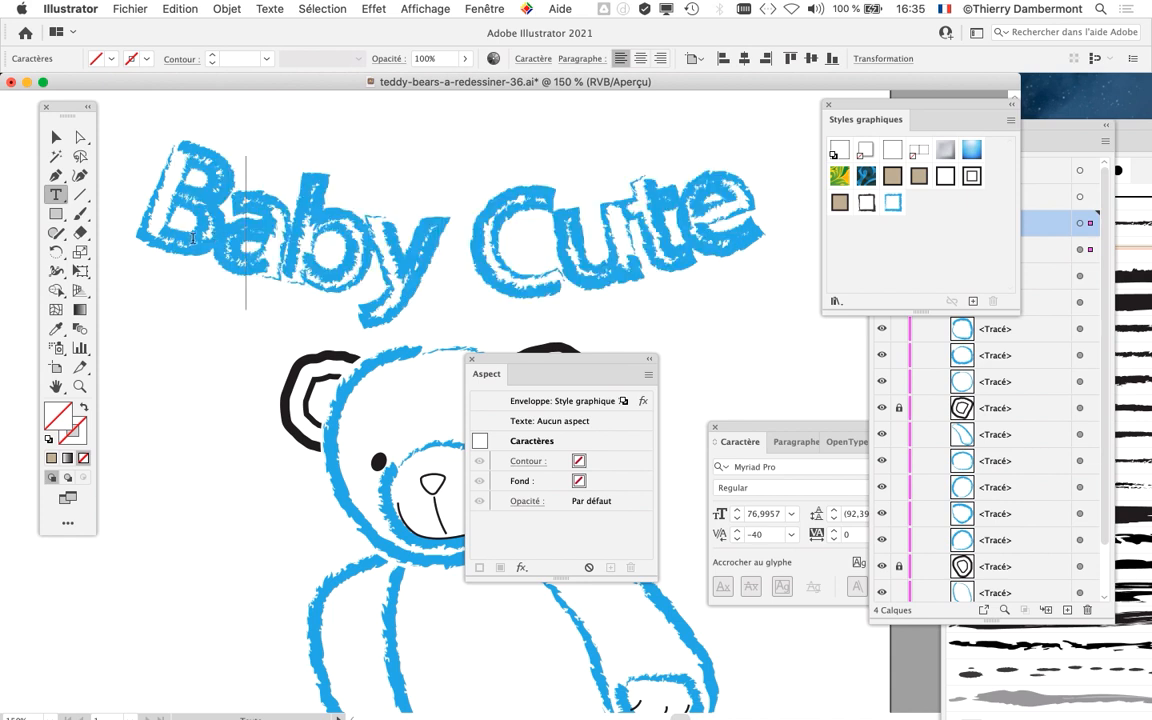
{"action": "left_click_drag", "start_coordinate": [238, 226], "coordinate": [784, 257]}
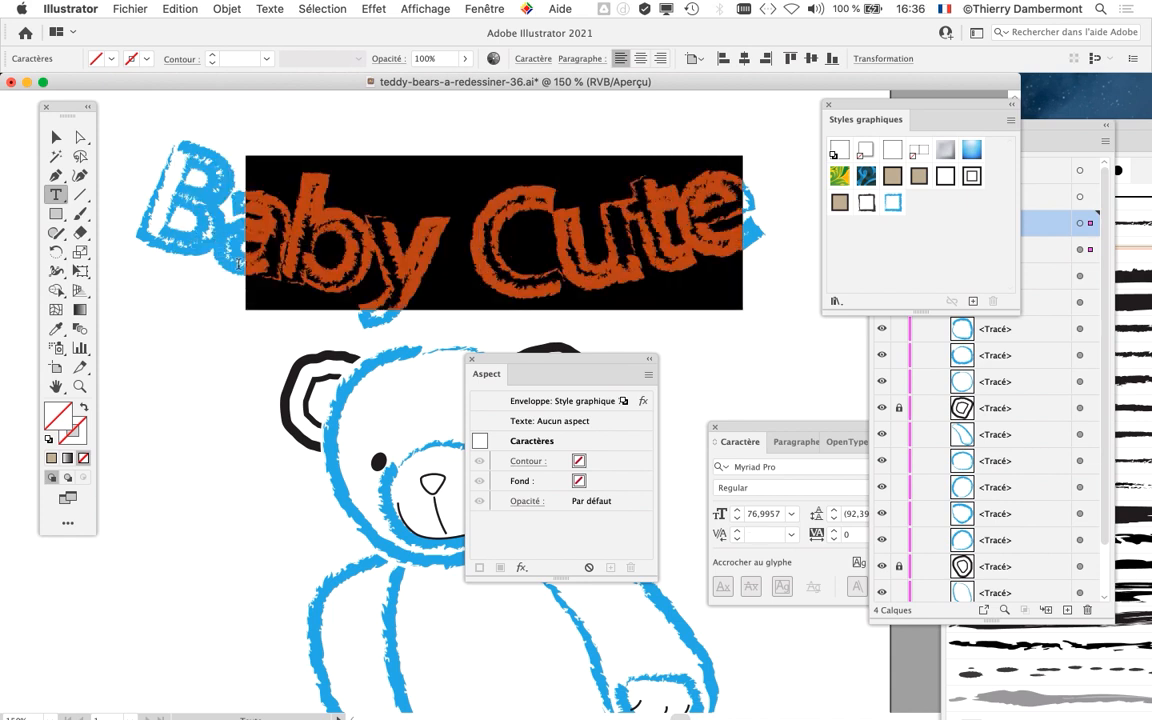
{"action": "left_click_drag", "start_coordinate": [186, 234], "coordinate": [758, 269]}
{"action": "key", "text": "super+y"}
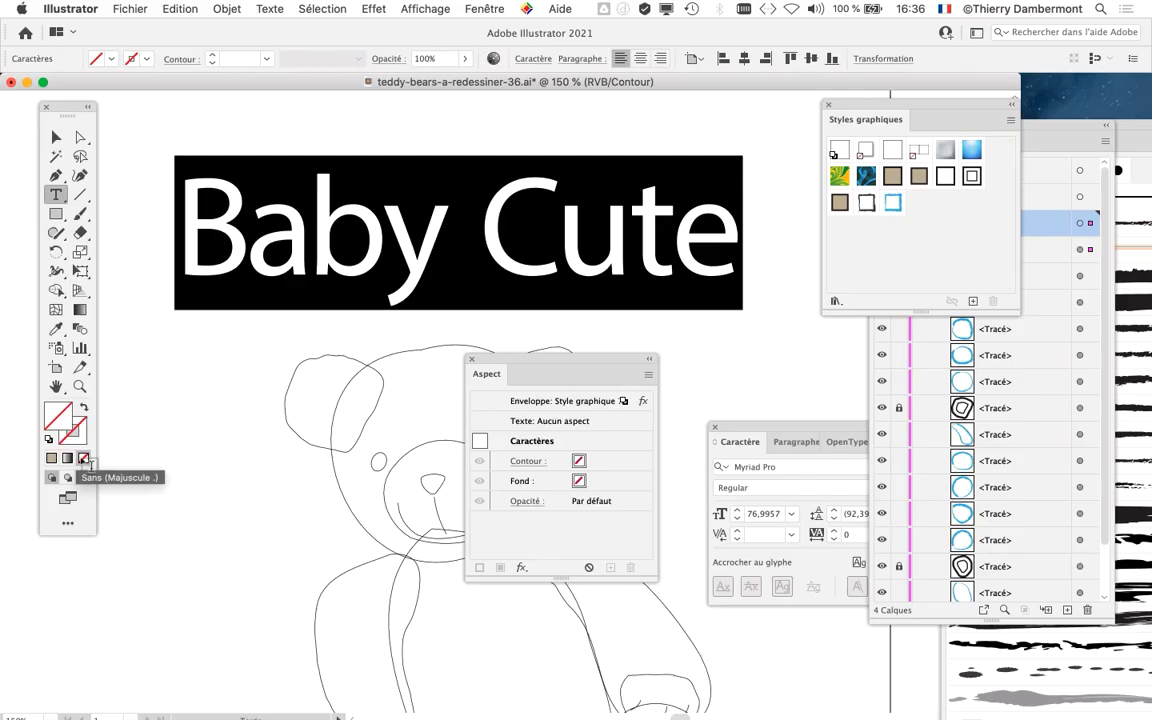
{"action": "left_click_drag", "start_coordinate": [62, 104], "coordinate": [107, 100]}
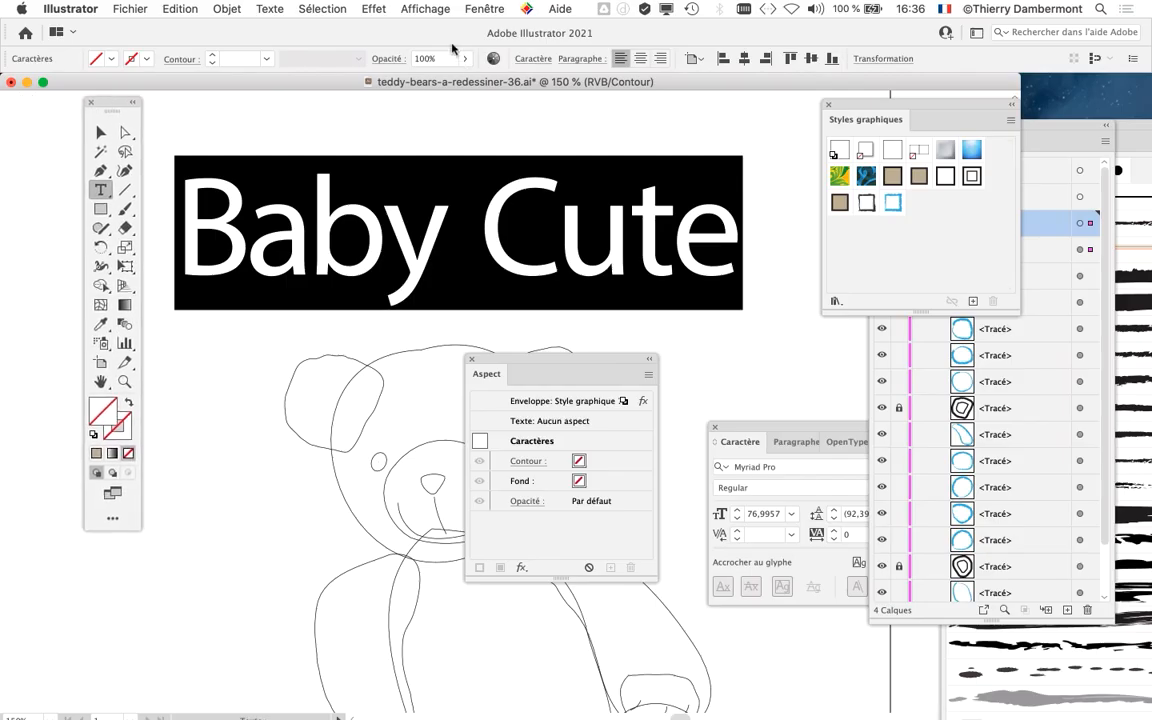
{"action": "left_click", "coordinate": [425, 8]}
{"action": "left_click", "coordinate": [450, 45]}
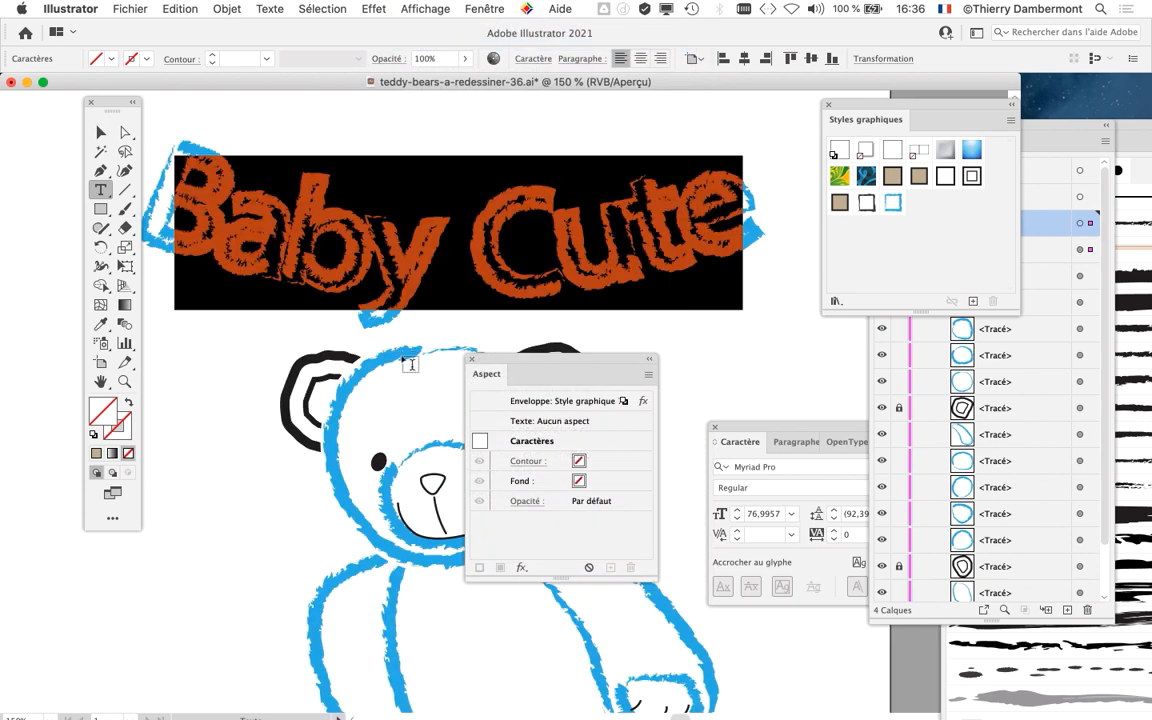
{"action": "key", "text": "Escape"}
Step: Clear the toolbar from the title, examine the envelope's stroke and fills in the Appearance panel, and hide that panel
{"action": "left_click_drag", "start_coordinate": [117, 112], "coordinate": [72, 116]}
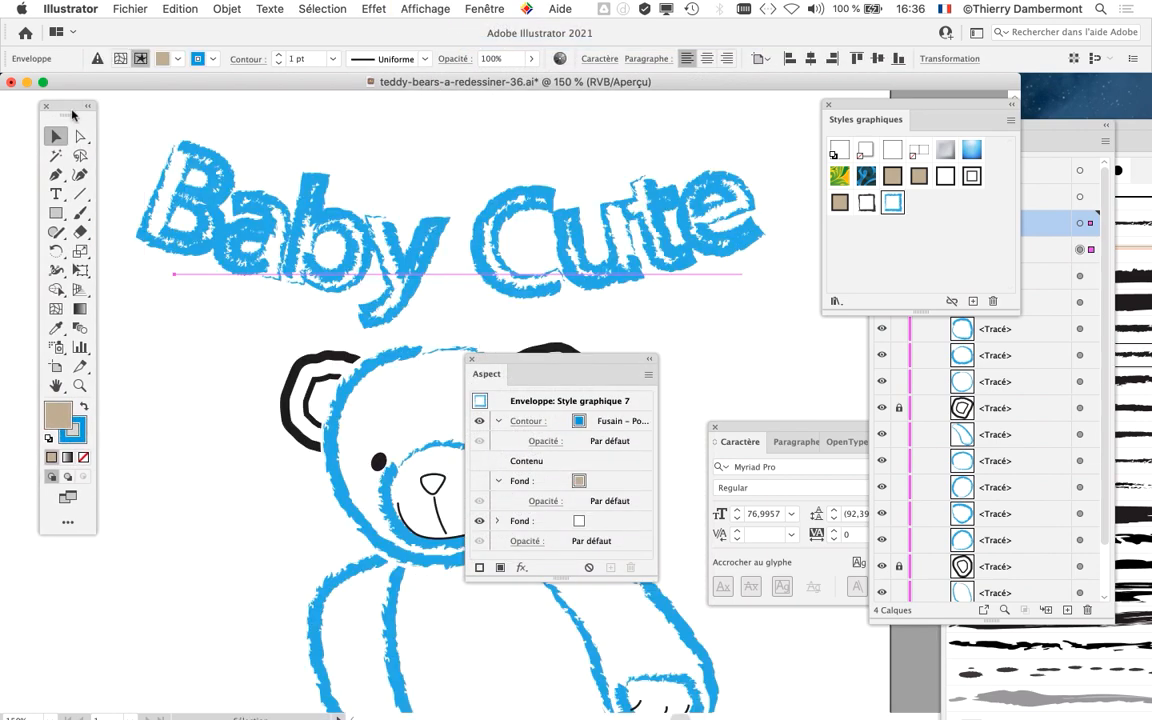
{"action": "left_click_drag", "start_coordinate": [524, 356], "coordinate": [567, 136]}
{"action": "left_click_drag", "start_coordinate": [600, 361], "coordinate": [604, 407]}
{"action": "key", "text": "super+alt+8"}
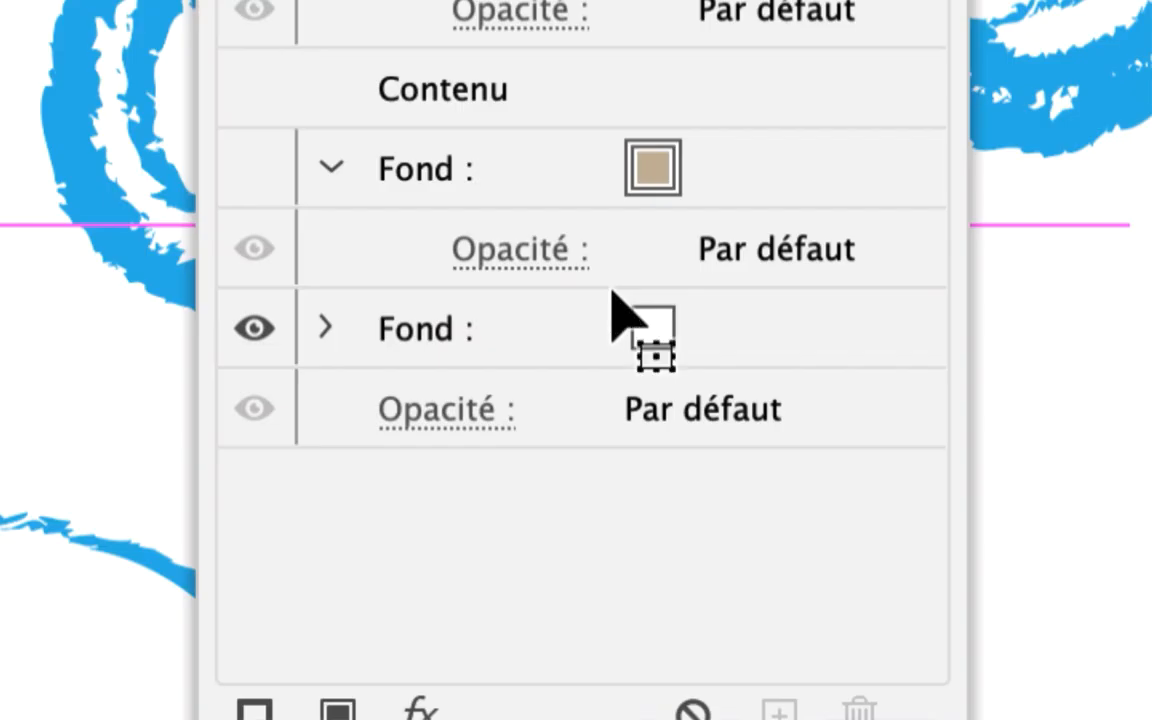
{"action": "key", "text": "super+alt+8"}
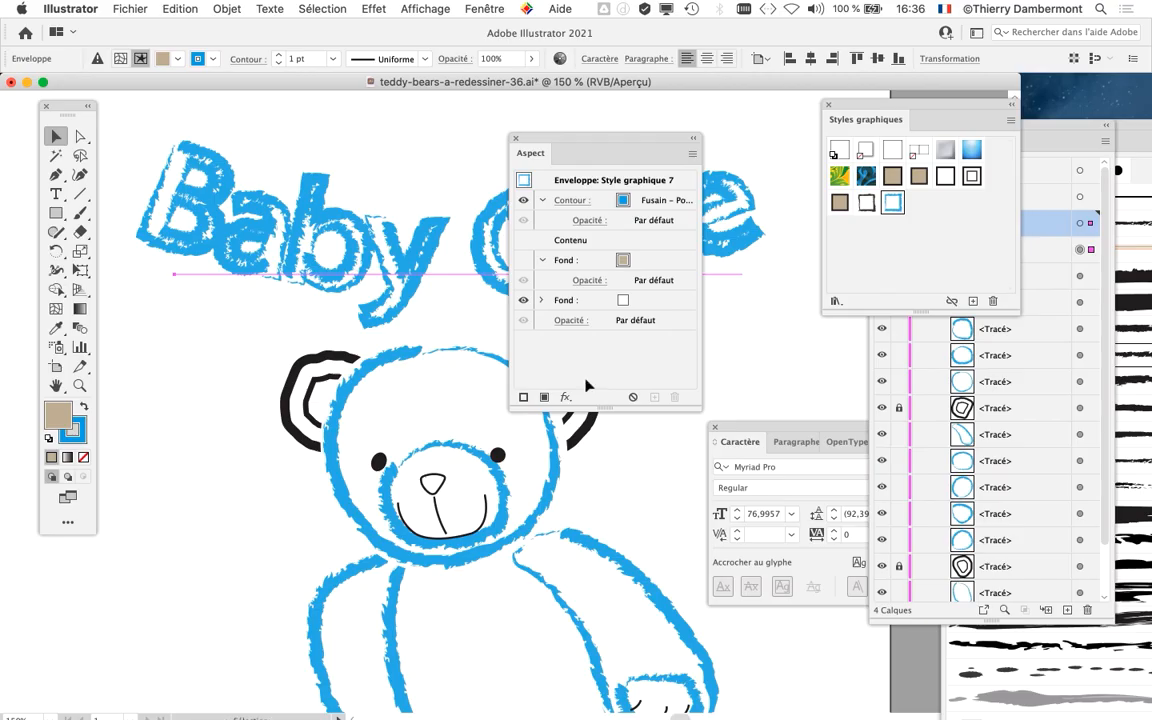
{"action": "key", "text": "shift+F6"}
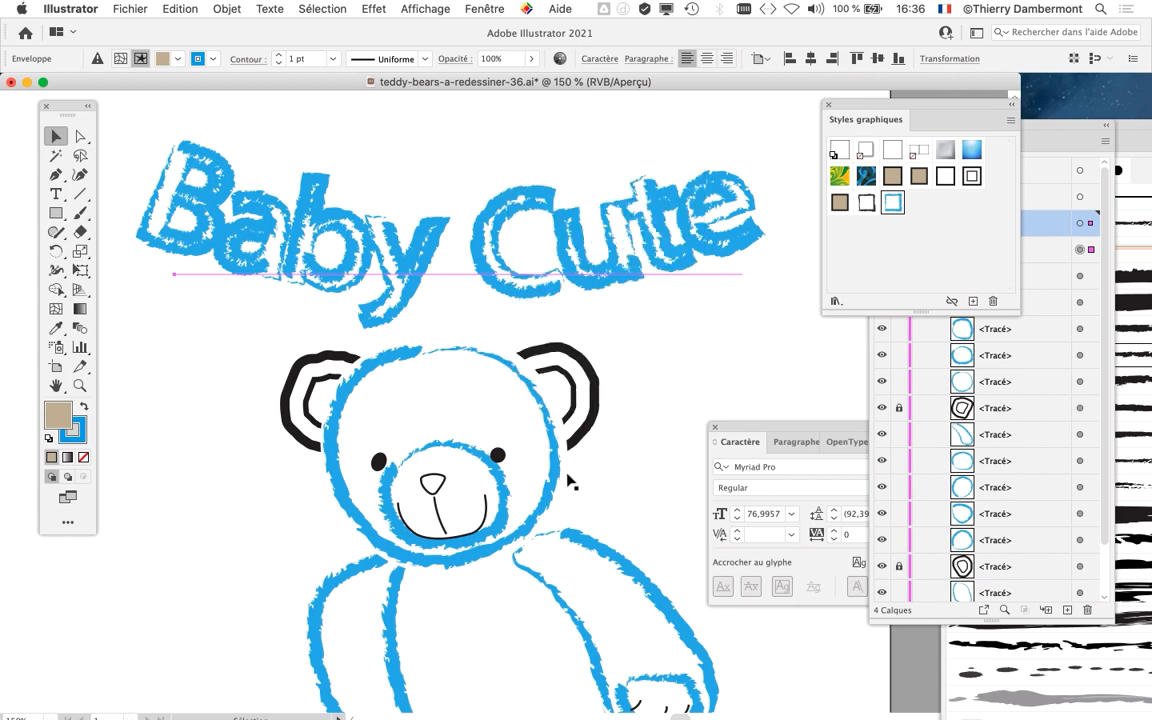
Step: Show the whole bear and its title at 100 % and display the Brushes panel
{"action": "key", "text": "super+minus"}
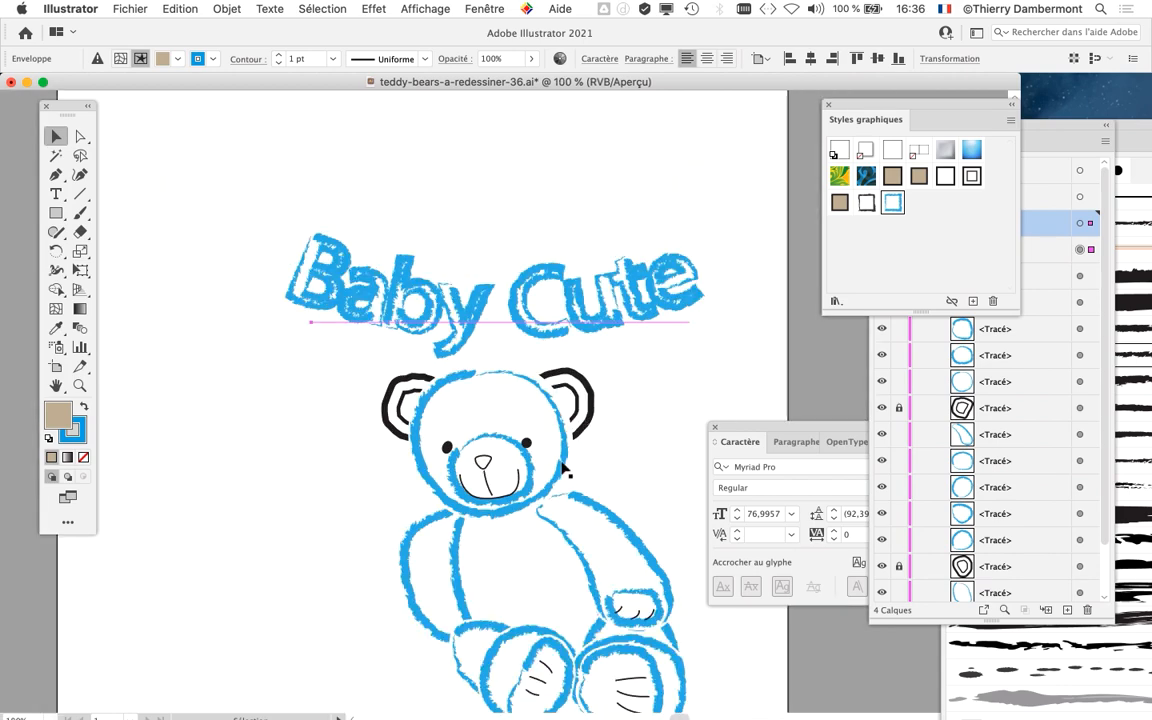
{"action": "scroll", "coordinate": [565, 470], "scroll_direction": "right", "scroll_amount": 5}
{"action": "scroll", "coordinate": [565, 470], "scroll_direction": "down", "scroll_amount": 3}
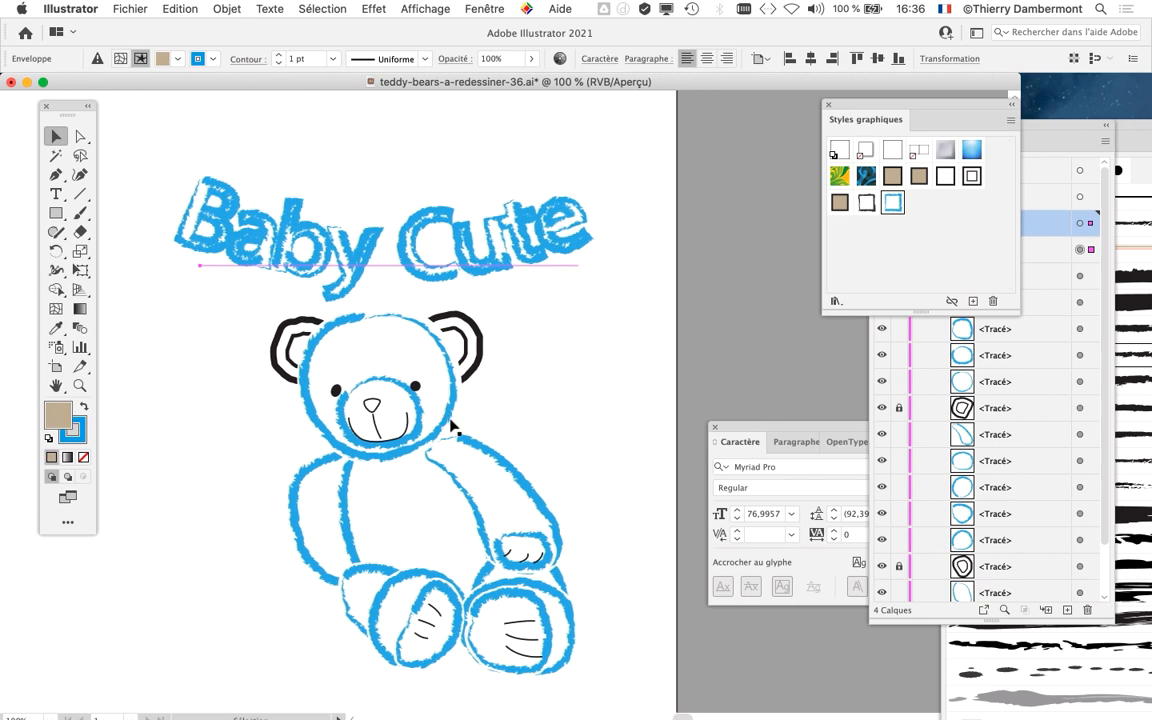
{"action": "key", "text": "F5"}
Step: Save the document as teddy-bears-a-redessiner-37.ai in Adobe Illustrator format, version Illustrator 2020
{"action": "left_click", "coordinate": [130, 8]}
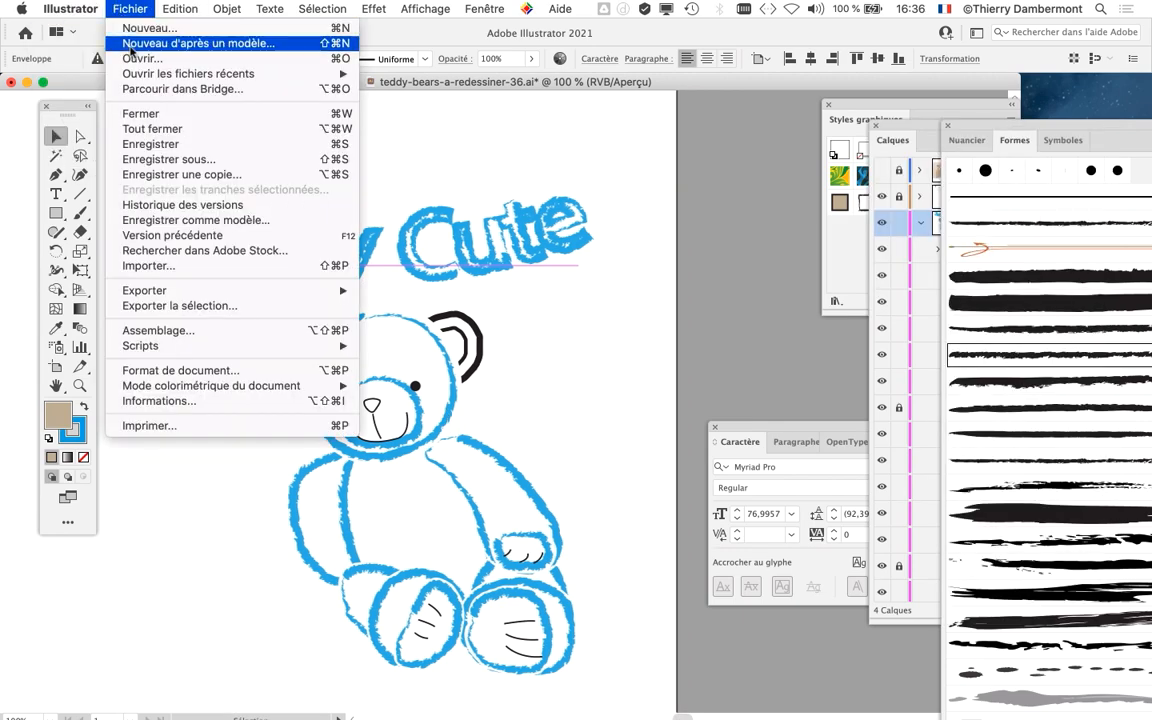
{"action": "left_click", "coordinate": [170, 159]}
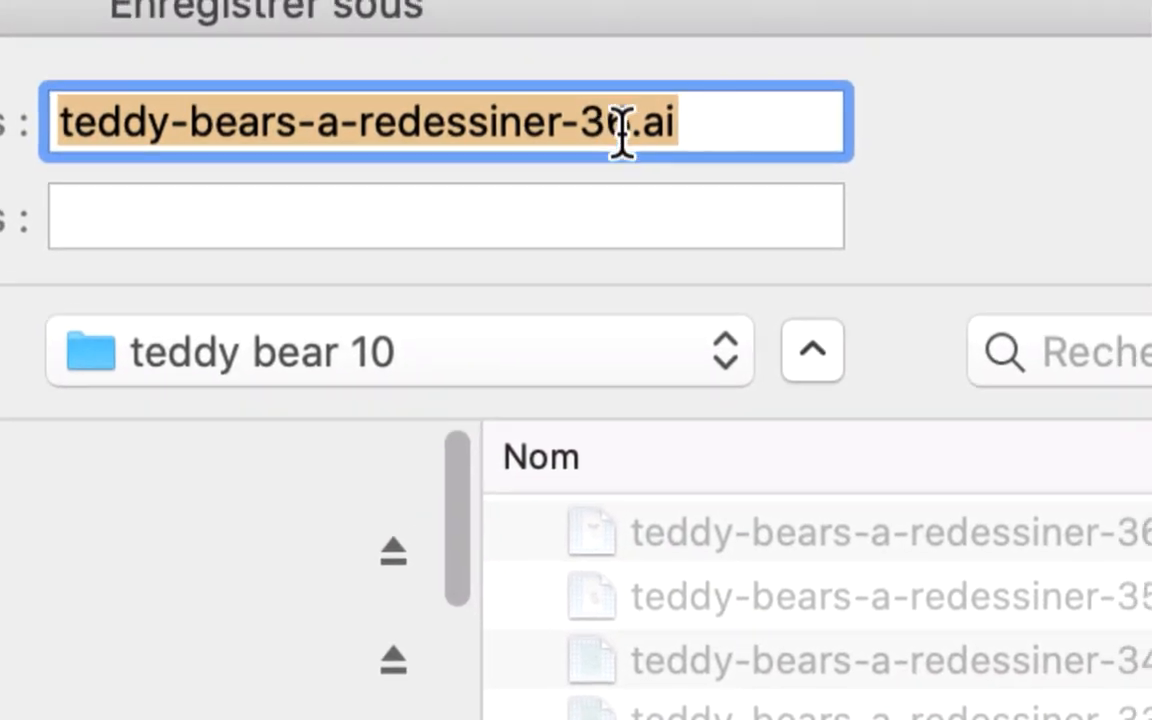
{"action": "left_click_drag", "start_coordinate": [643, 130], "coordinate": [622, 133]}
{"action": "type", "text": "7"}
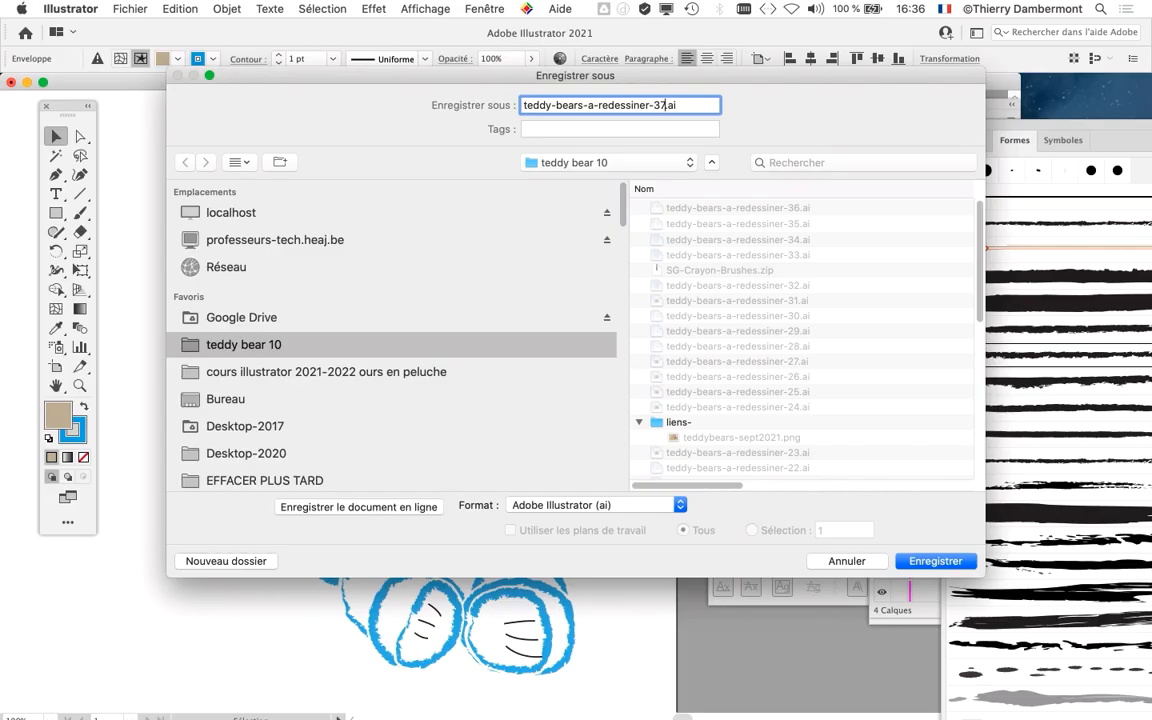
{"action": "key", "text": "Return"}
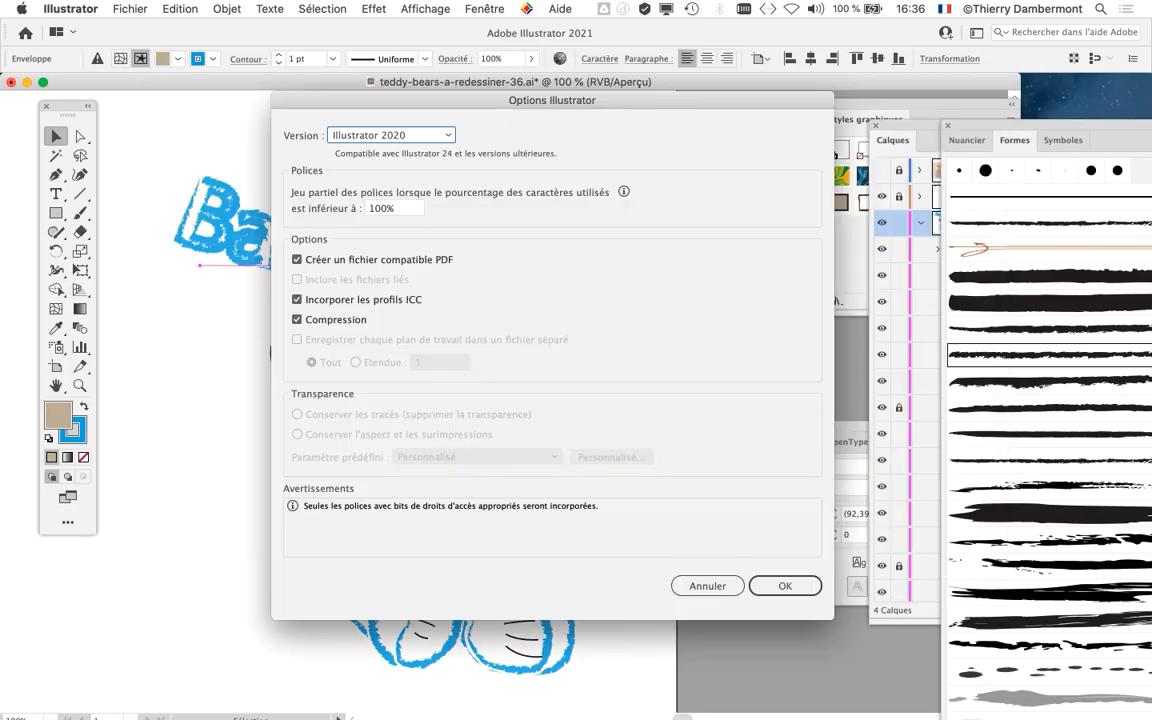
{"action": "key", "text": "Return"}
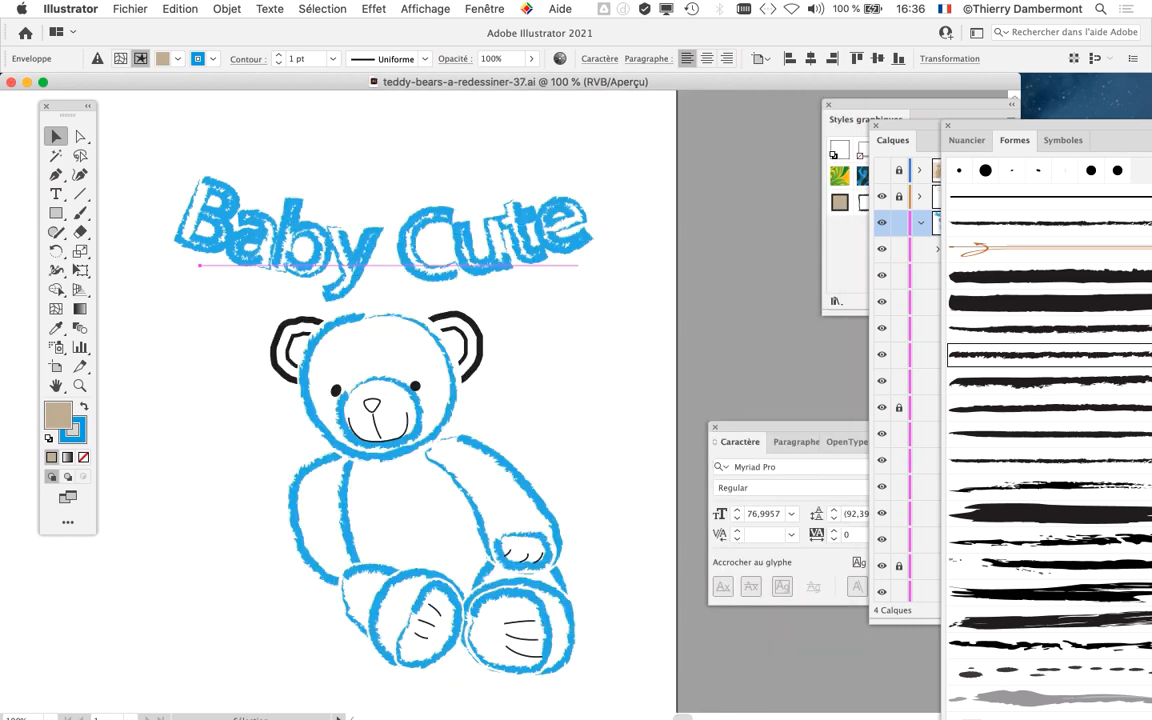
Step: Display the Appearance panel beside the bear, enlarge the title to 200 % and move the toolbar clear of the lettering
{"action": "key", "text": "shift+F6"}
{"action": "left_click_drag", "start_coordinate": [565, 120], "coordinate": [629, 112]}
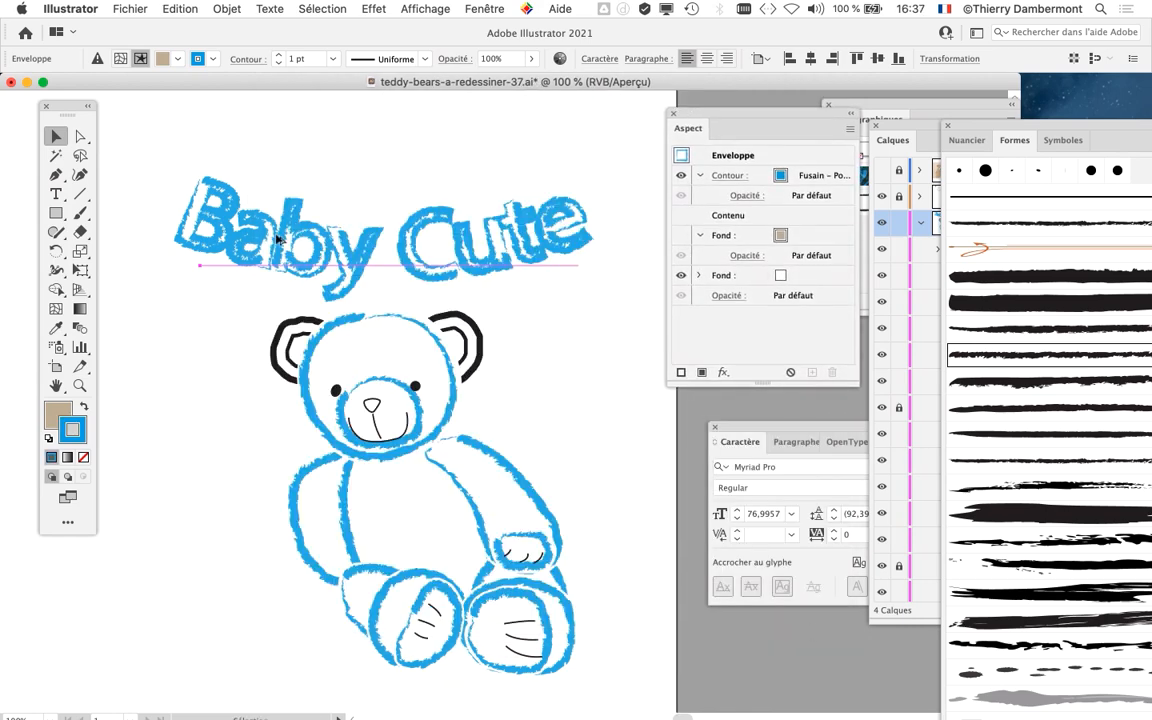
{"action": "scroll", "coordinate": [265, 228], "scroll_direction": "up", "scroll_amount": 1}
{"action": "scroll", "coordinate": [265, 228], "scroll_direction": "up", "scroll_amount": 1}
{"action": "left_click_drag", "start_coordinate": [60, 101], "coordinate": [36, 104]}
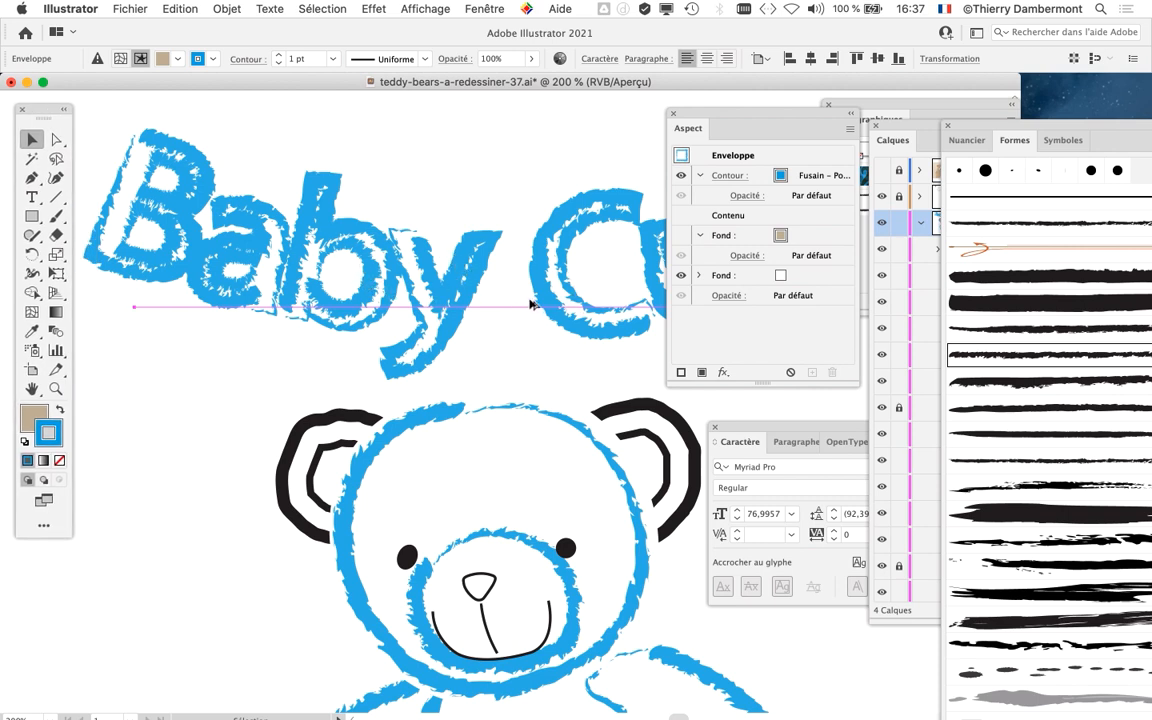
{"action": "scroll", "coordinate": [482, 275], "scroll_direction": "down", "scroll_amount": 1}
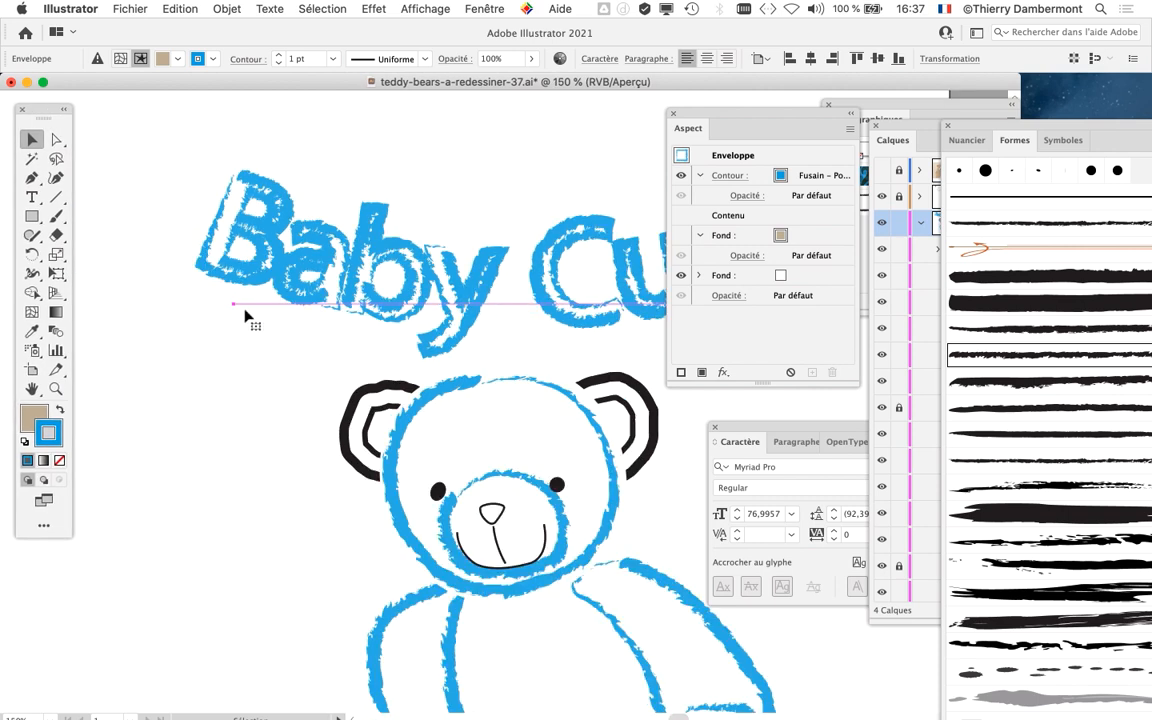
{"action": "scroll", "coordinate": [232, 344], "scroll_direction": "down", "scroll_amount": 2}
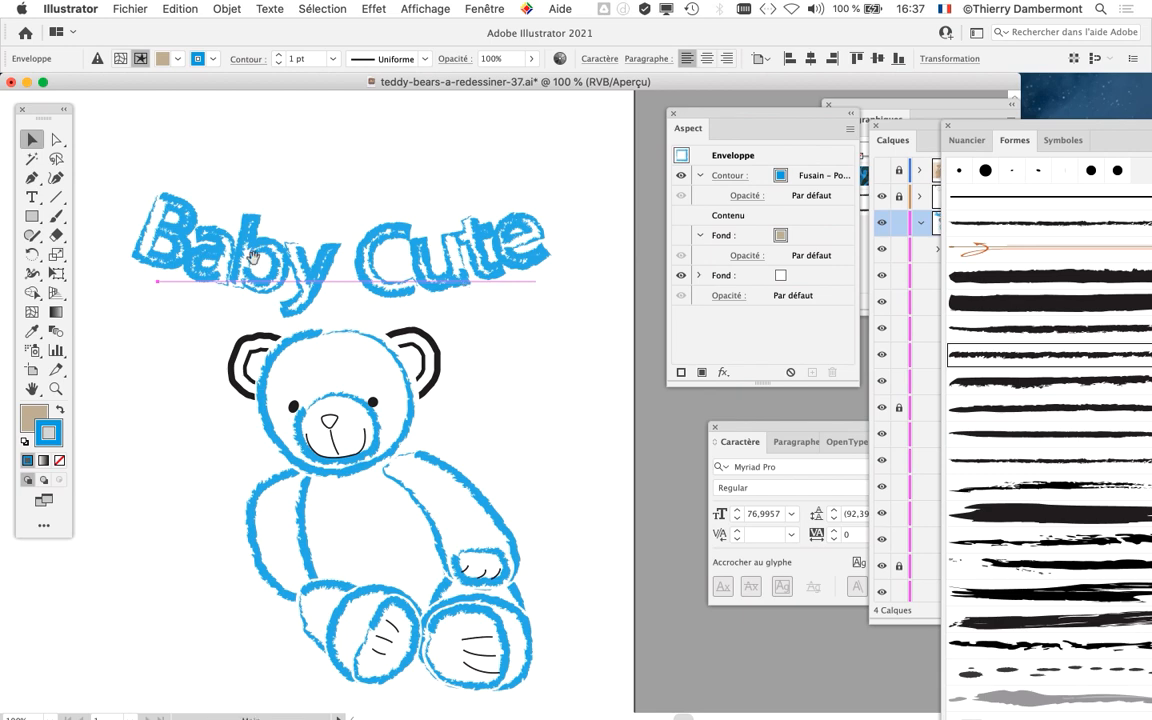
{"action": "left_click_drag", "start_coordinate": [253, 258], "coordinate": [313, 307]}
{"action": "scroll", "coordinate": [284, 315], "scroll_direction": "up", "scroll_amount": 2}
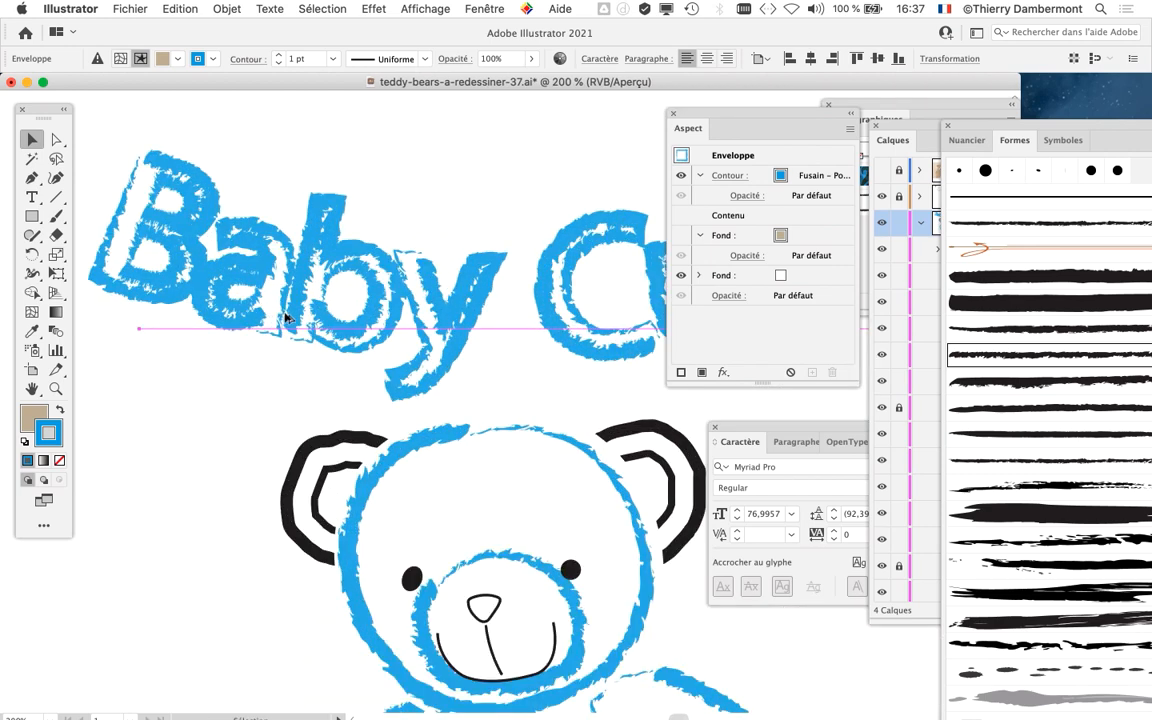
{"action": "scroll", "coordinate": [316, 303], "scroll_direction": "down", "scroll_amount": 2}
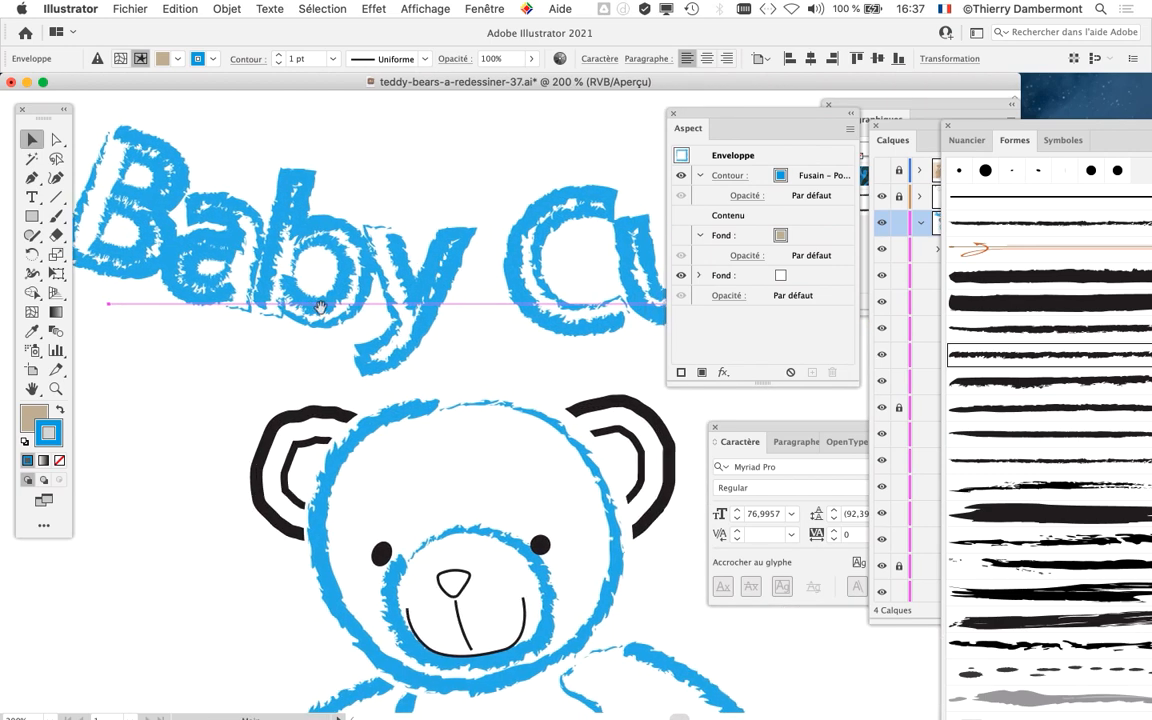
Step: Move the Appearance panel closer to the title's lettering and open the preset weights for the envelope's blue charcoal stroke
{"action": "left_click_drag", "start_coordinate": [676, 115], "coordinate": [571, 120]}
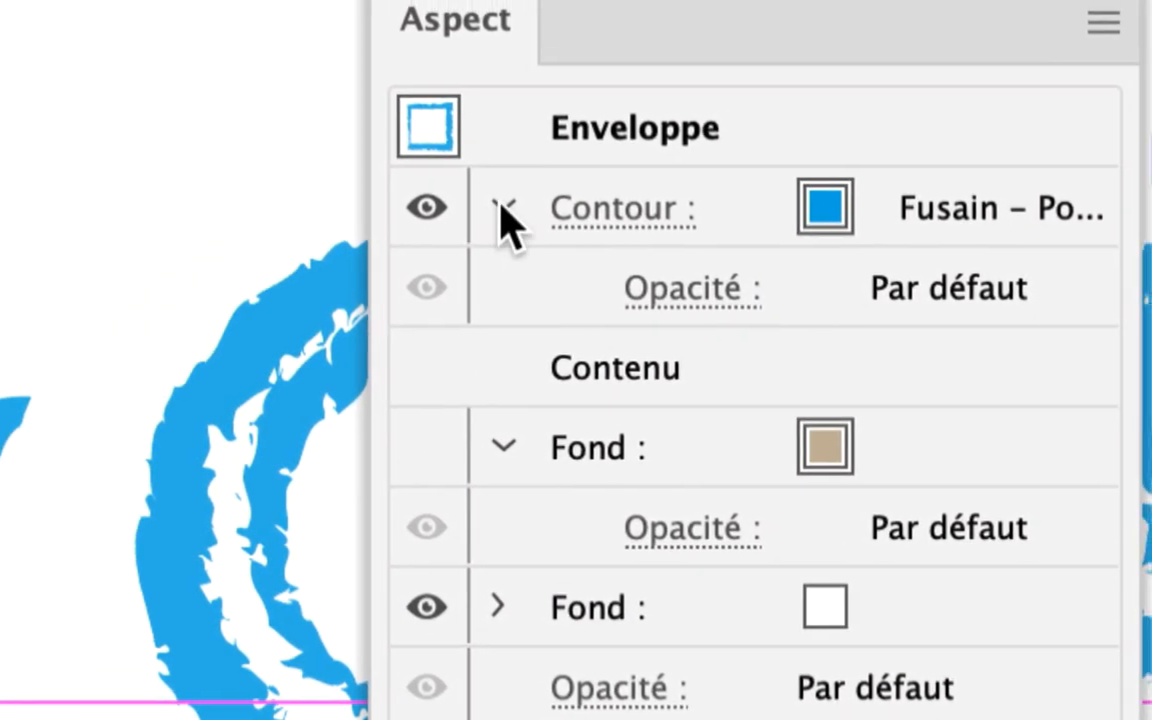
{"action": "left_click", "coordinate": [502, 206]}
{"action": "left_click", "coordinate": [502, 206]}
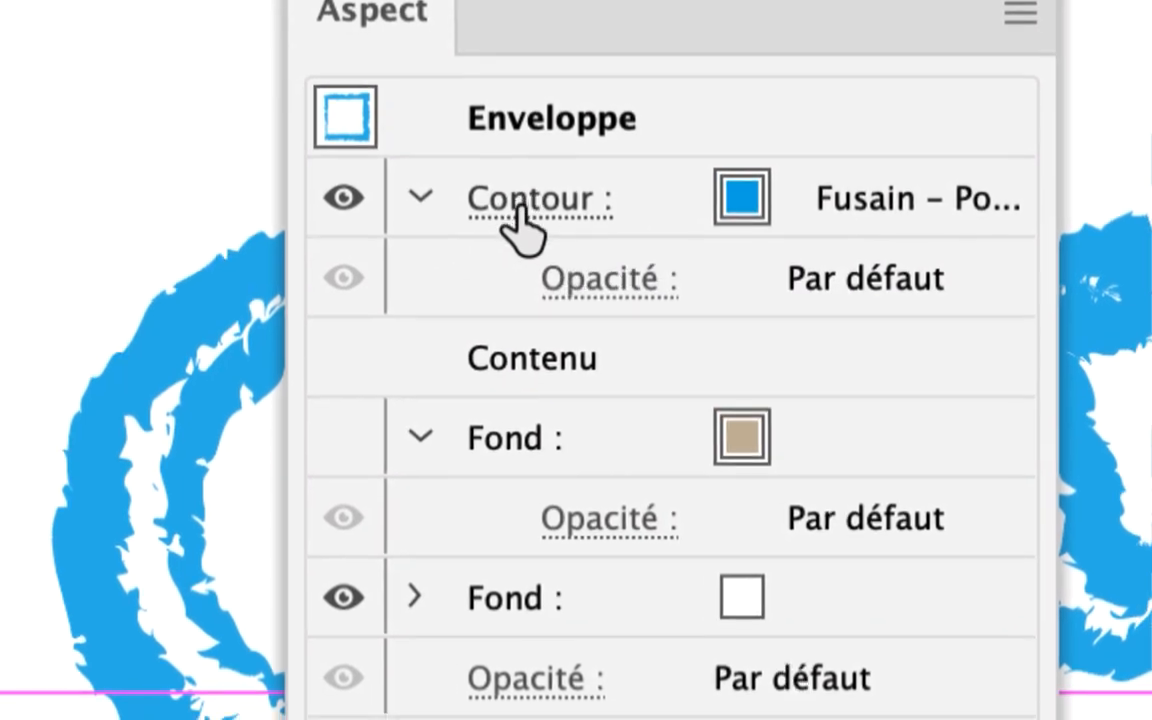
{"action": "left_click", "coordinate": [517, 205]}
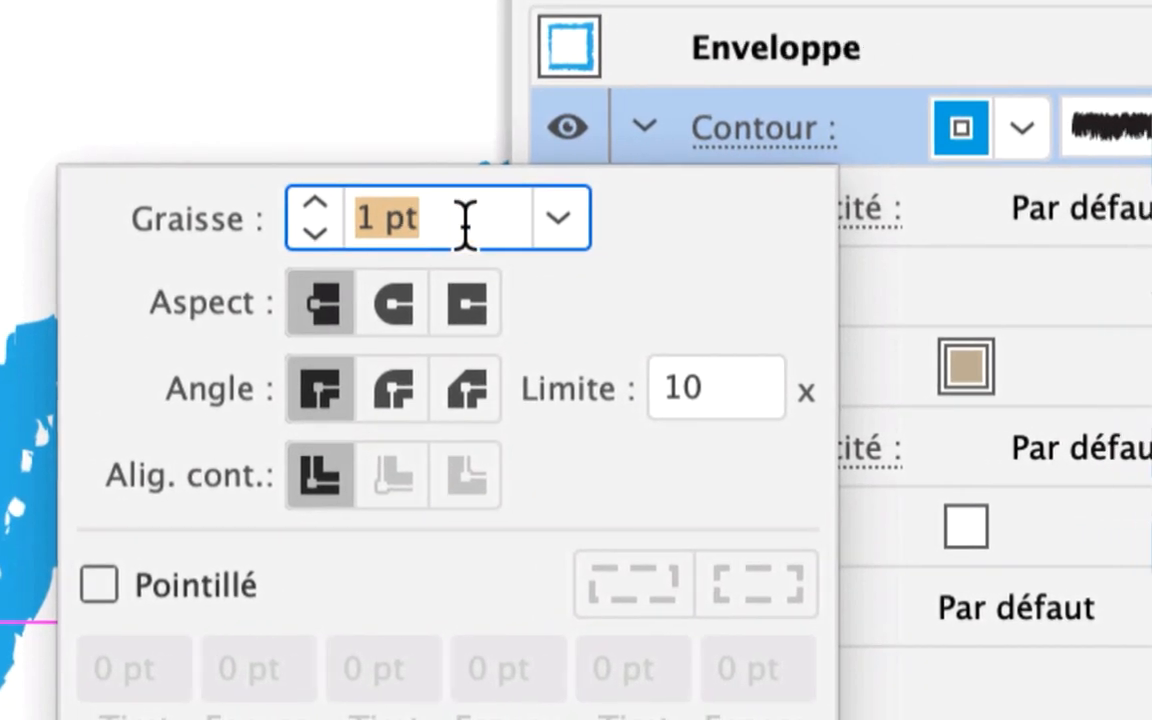
{"action": "left_click", "coordinate": [558, 218]}
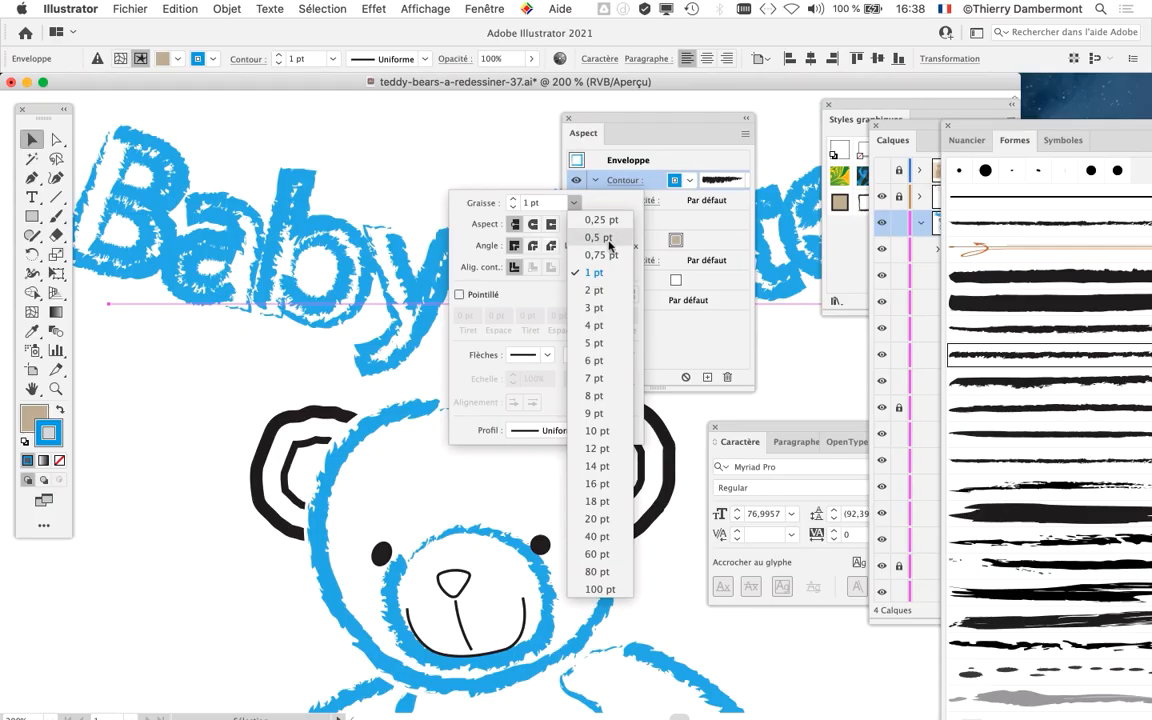
Step: Set the stroke weight of the "Baby Cute" warped text to 0,5 pt
{"action": "left_click", "coordinate": [609, 239]}
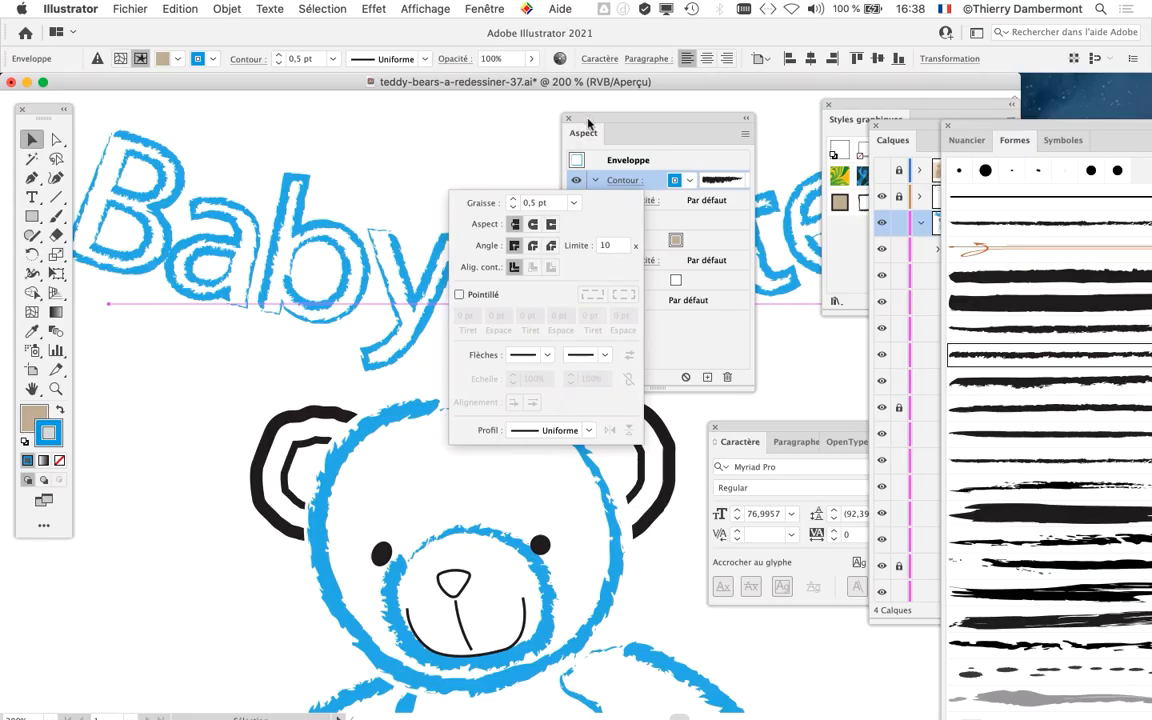
{"action": "left_click", "coordinate": [587, 125]}
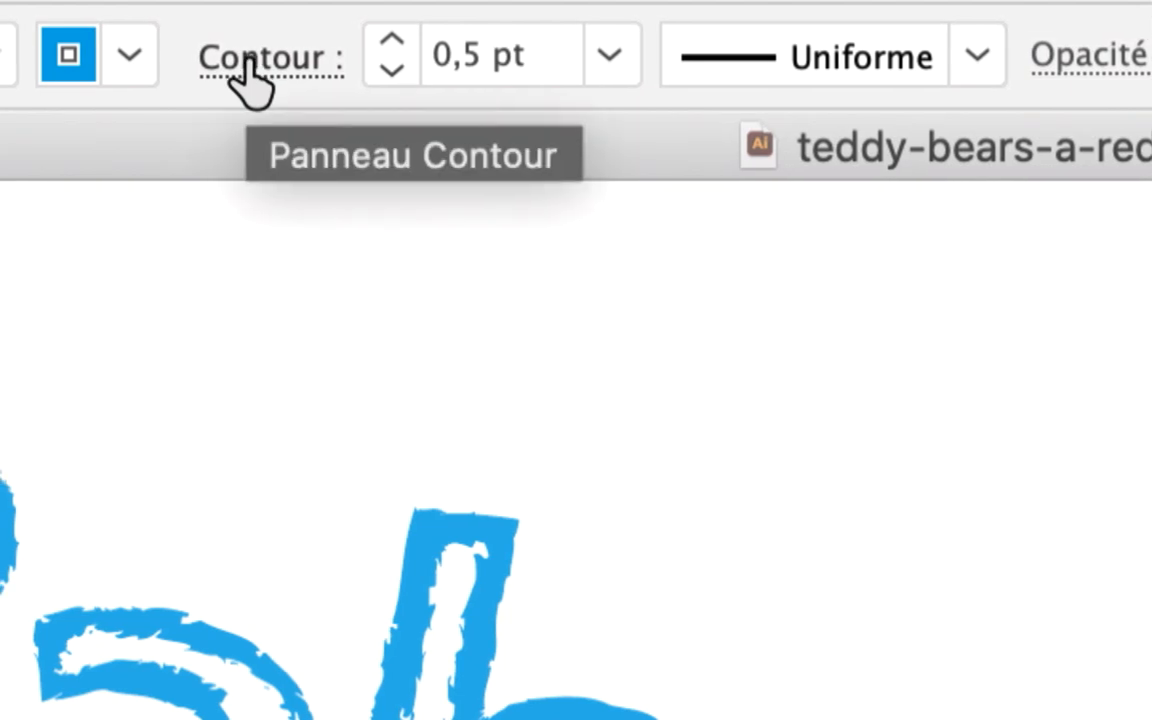
{"action": "left_click", "coordinate": [243, 62]}
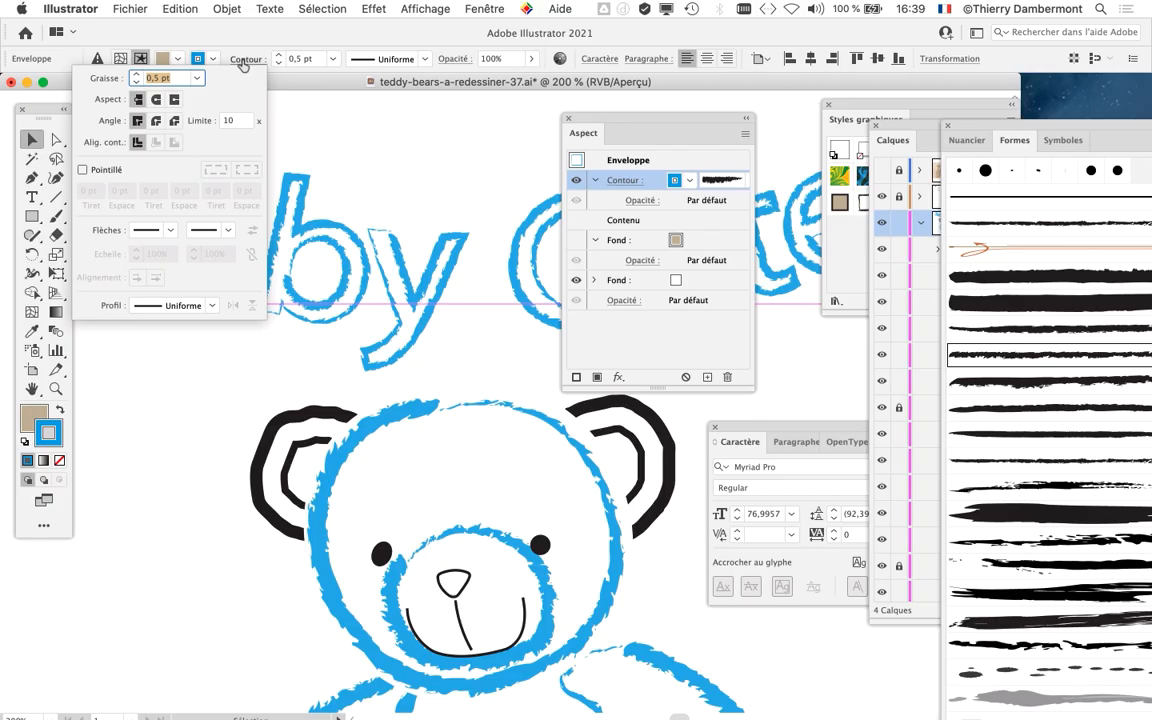
{"action": "left_click", "coordinate": [242, 62]}
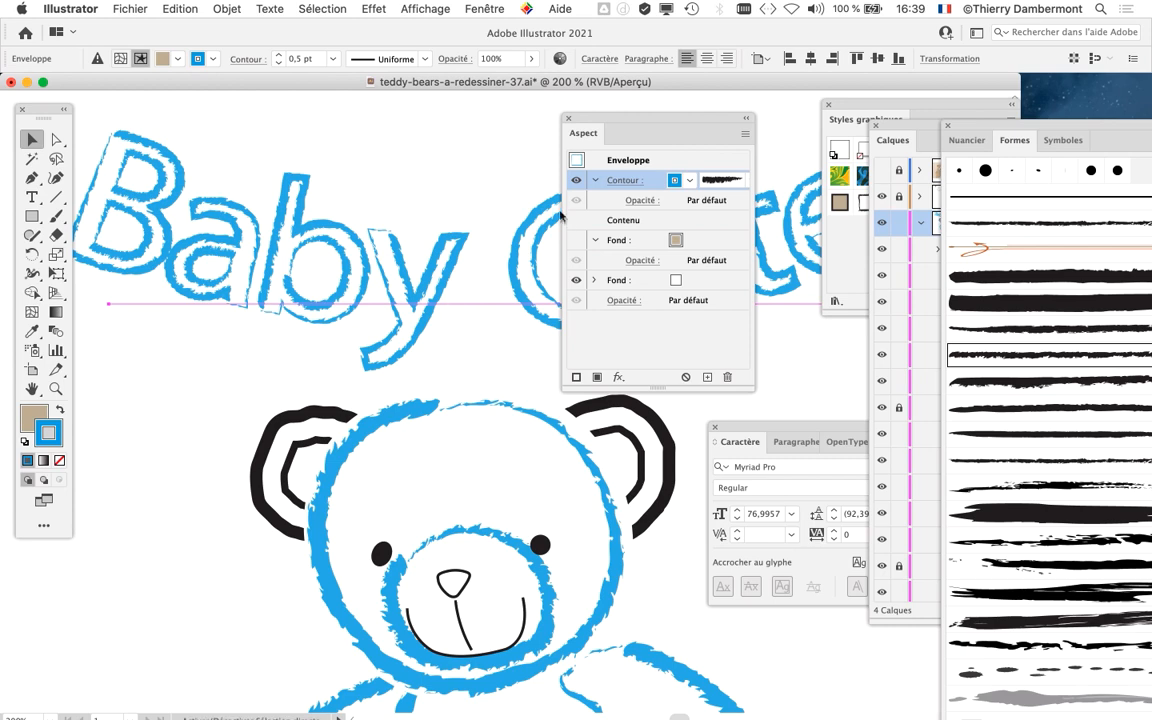
Step: Move the Aspect and Formes panels clear of the teddy bear artwork
{"action": "left_click_drag", "start_coordinate": [565, 118], "coordinate": [707, 105]}
{"action": "key", "text": "super+minus"}
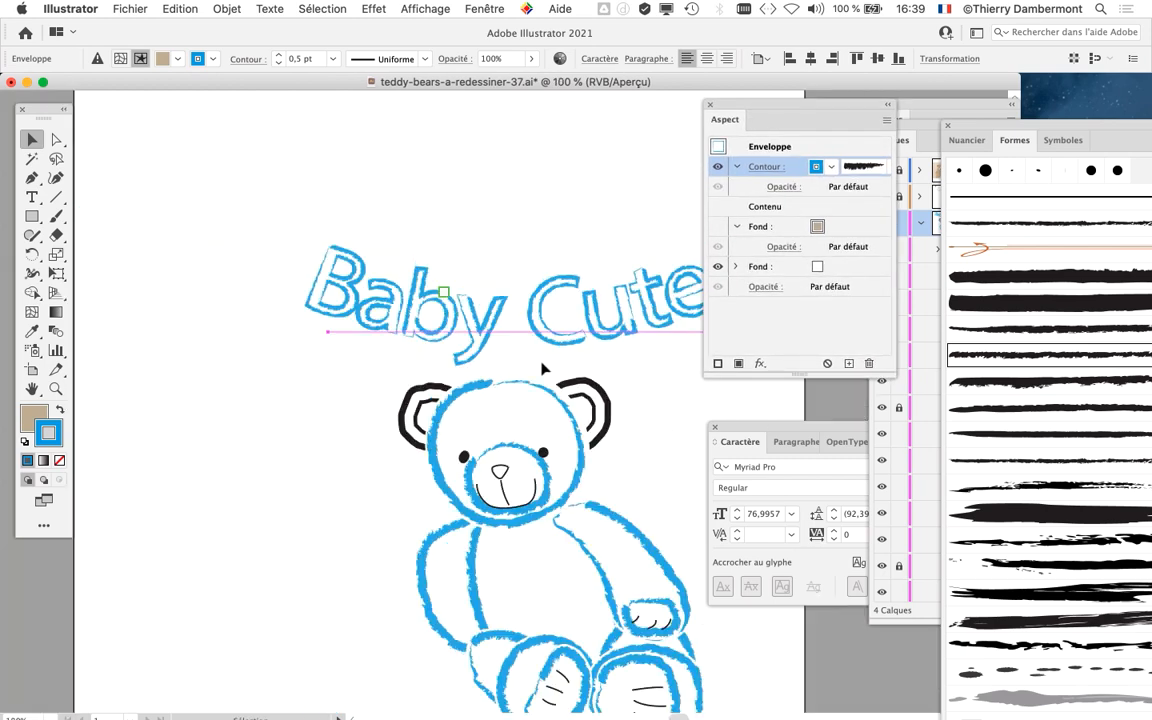
{"action": "key", "text": "super+minus"}
{"action": "key", "text": "super+plus"}
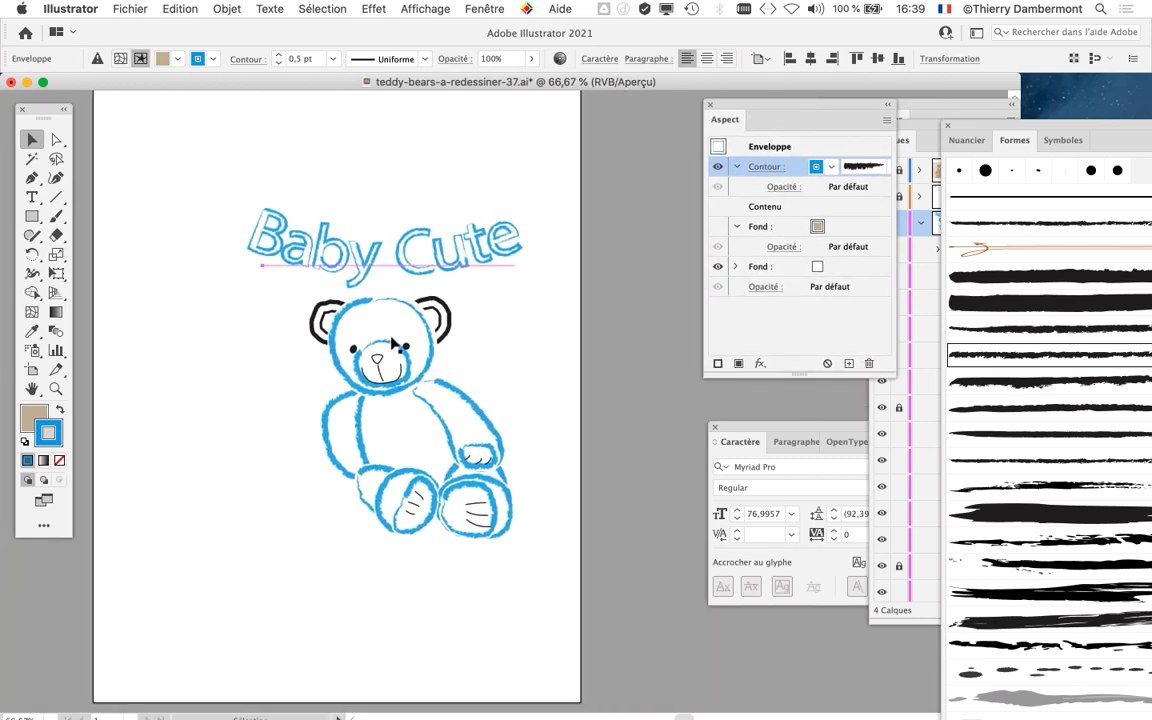
{"action": "key", "text": "super+plus"}
{"action": "left_click_drag", "start_coordinate": [383, 447], "coordinate": [273, 314]}
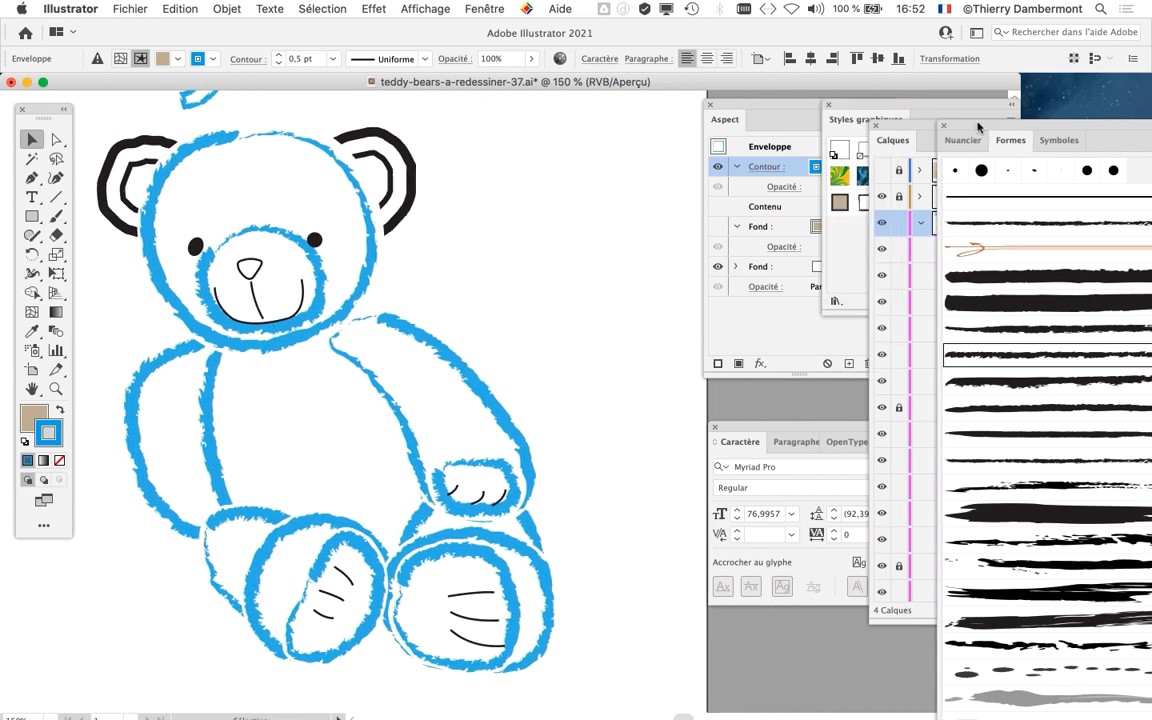
{"action": "mouse_move", "coordinate": [998, 140]}
{"action": "left_mouse_down"}
{"action": "mouse_move", "coordinate": [615, 36]}
{"action": "mouse_move", "coordinate": [660, 40]}
{"action": "left_mouse_up"}
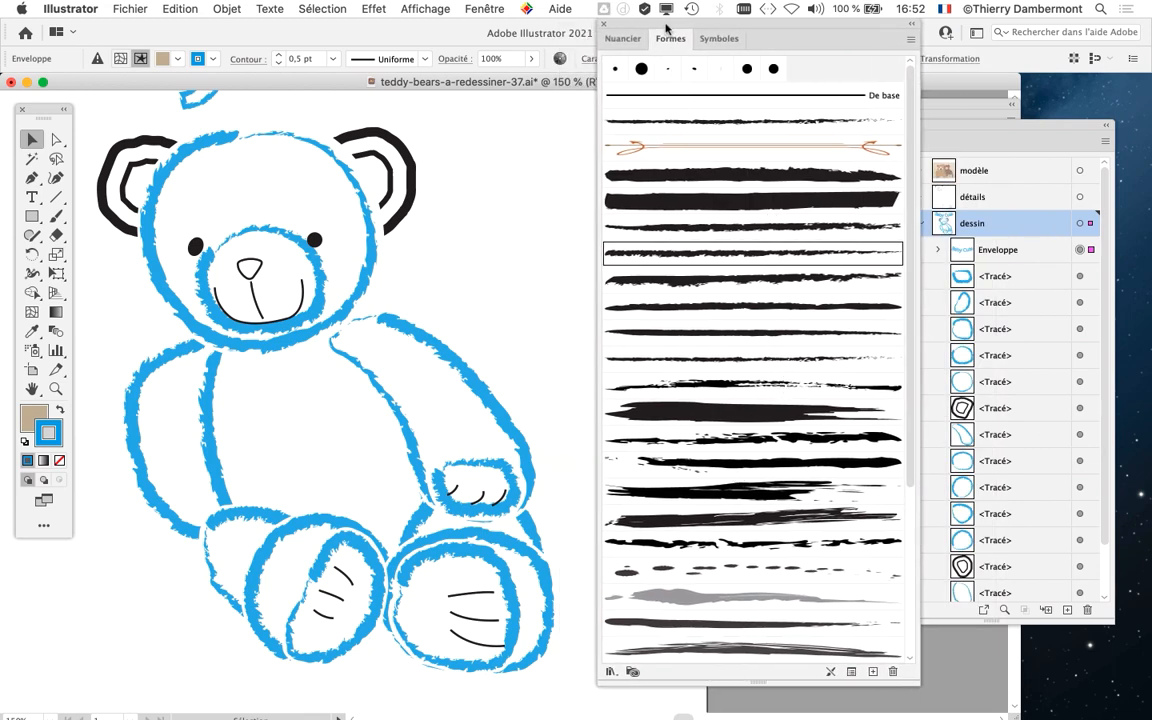
{"action": "mouse_move", "coordinate": [666, 24]}
{"action": "left_mouse_down"}
{"action": "mouse_move", "coordinate": [772, 84]}
{"action": "mouse_move", "coordinate": [725, 161]}
{"action": "mouse_move", "coordinate": [685, 149]}
{"action": "mouse_move", "coordinate": [1080, 95]}
{"action": "left_mouse_up"}
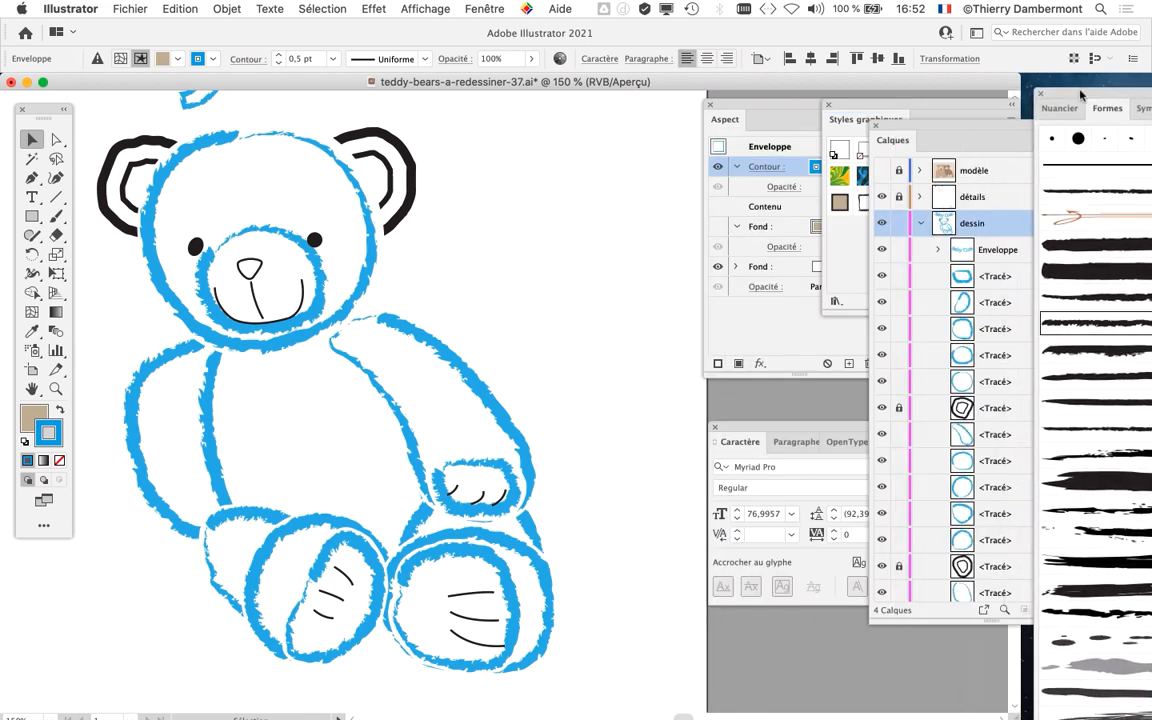
Step: Start a new print document from the A4 preset in landscape orientation
{"action": "left_click", "coordinate": [130, 8]}
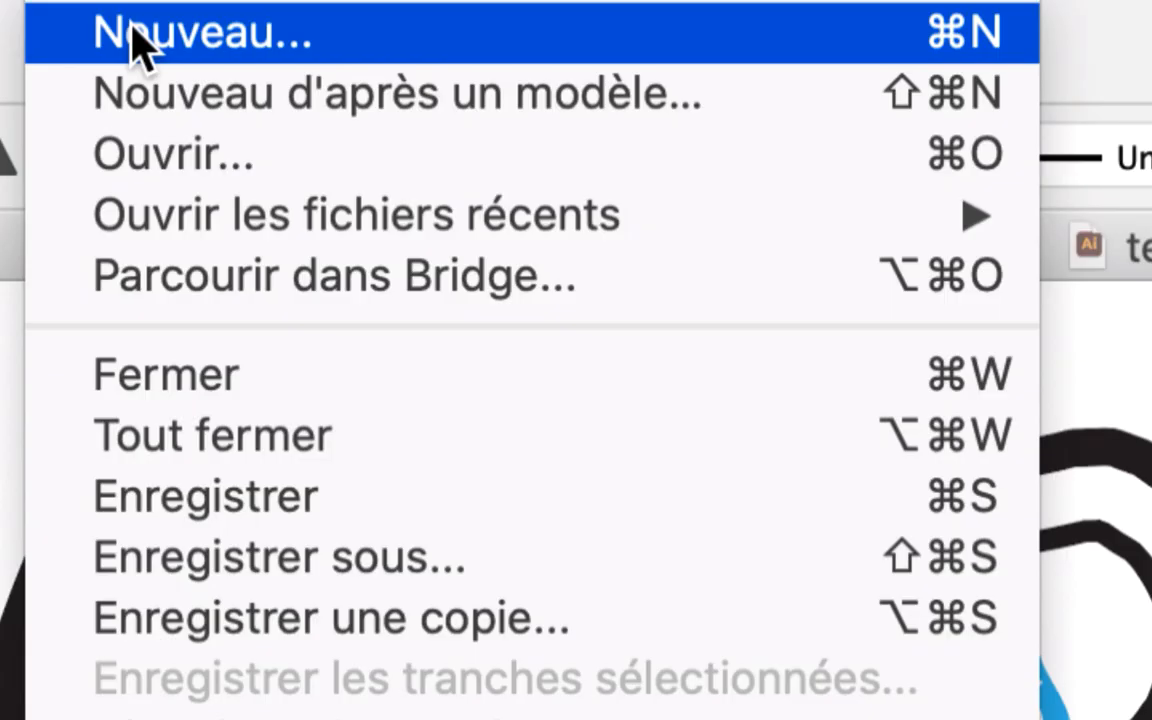
{"action": "key", "text": "super+n"}
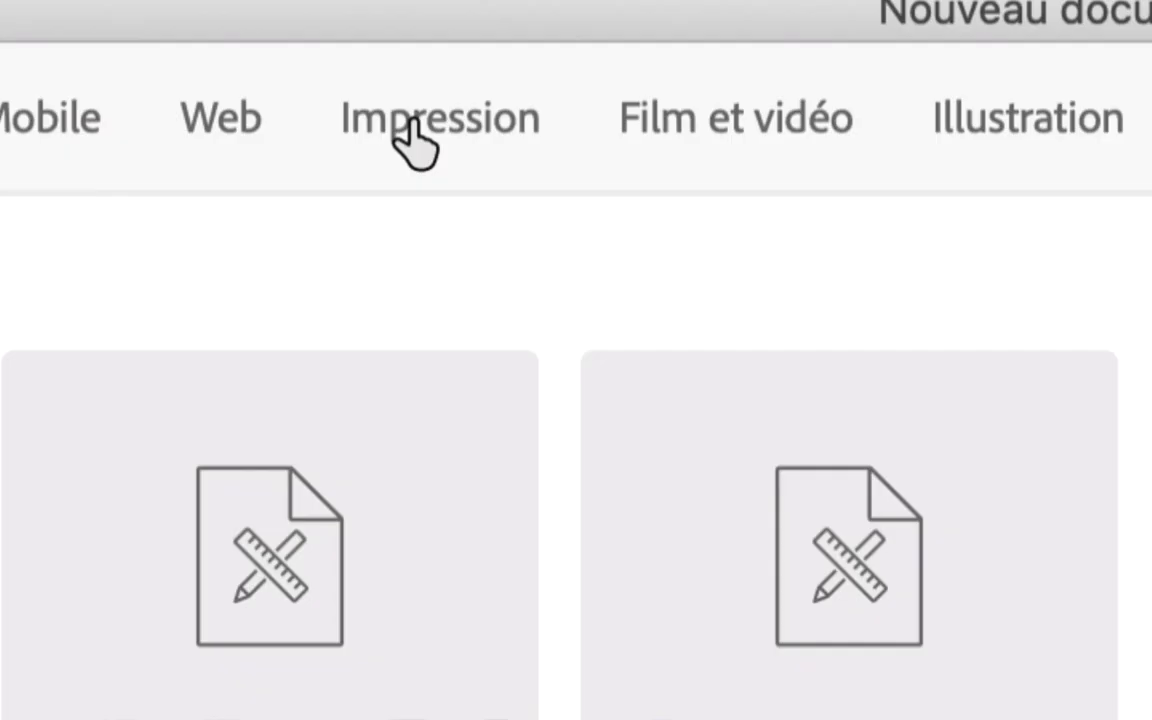
{"action": "left_click", "coordinate": [415, 145]}
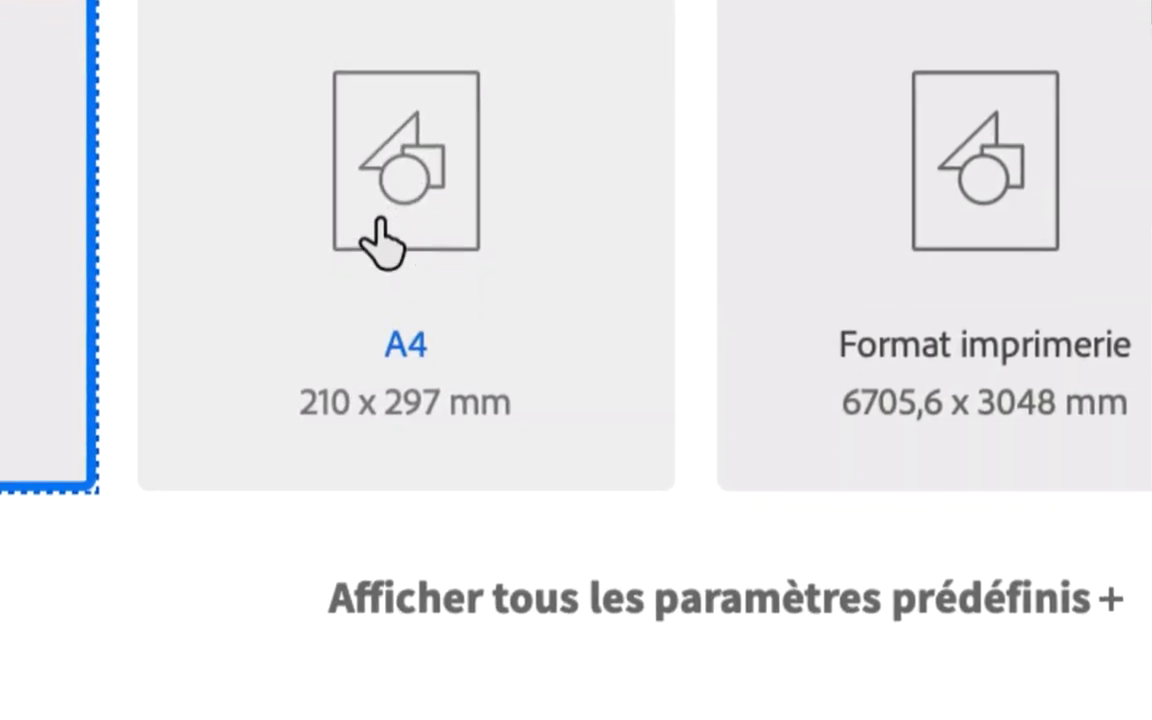
{"action": "left_click", "coordinate": [379, 225]}
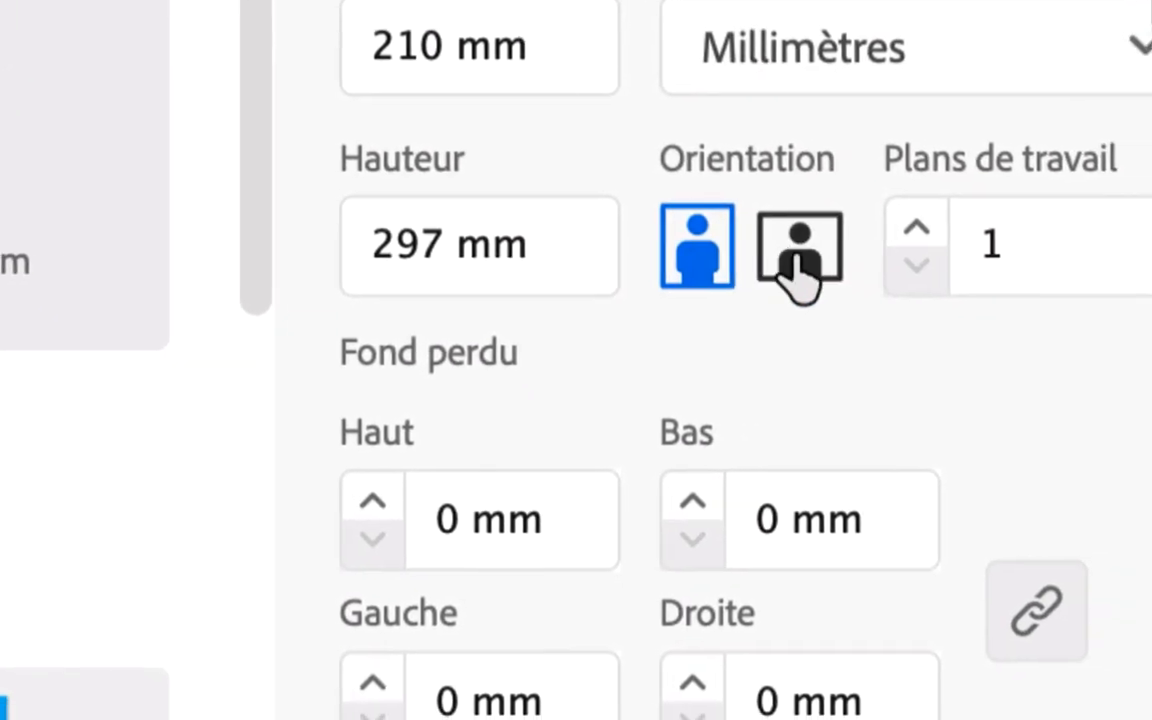
{"action": "left_click", "coordinate": [795, 255]}
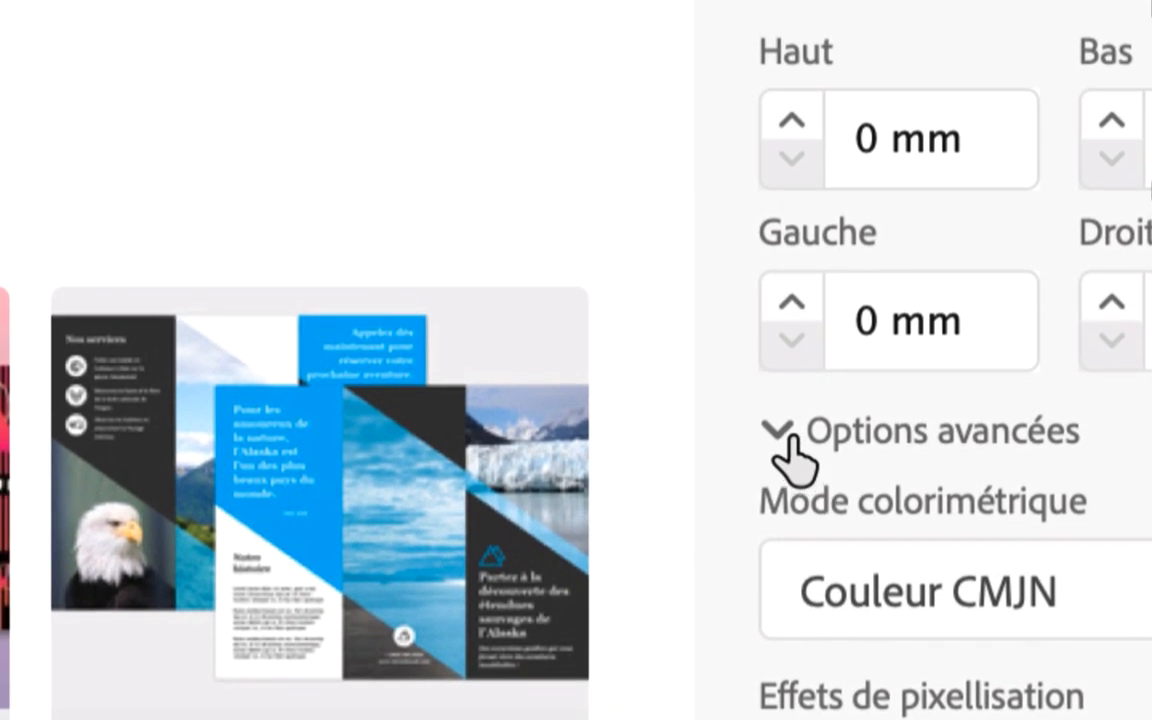
Step: Set the new document's colour mode to Couleur RVB and create the document
{"action": "left_click", "coordinate": [780, 432]}
{"action": "left_click", "coordinate": [788, 440]}
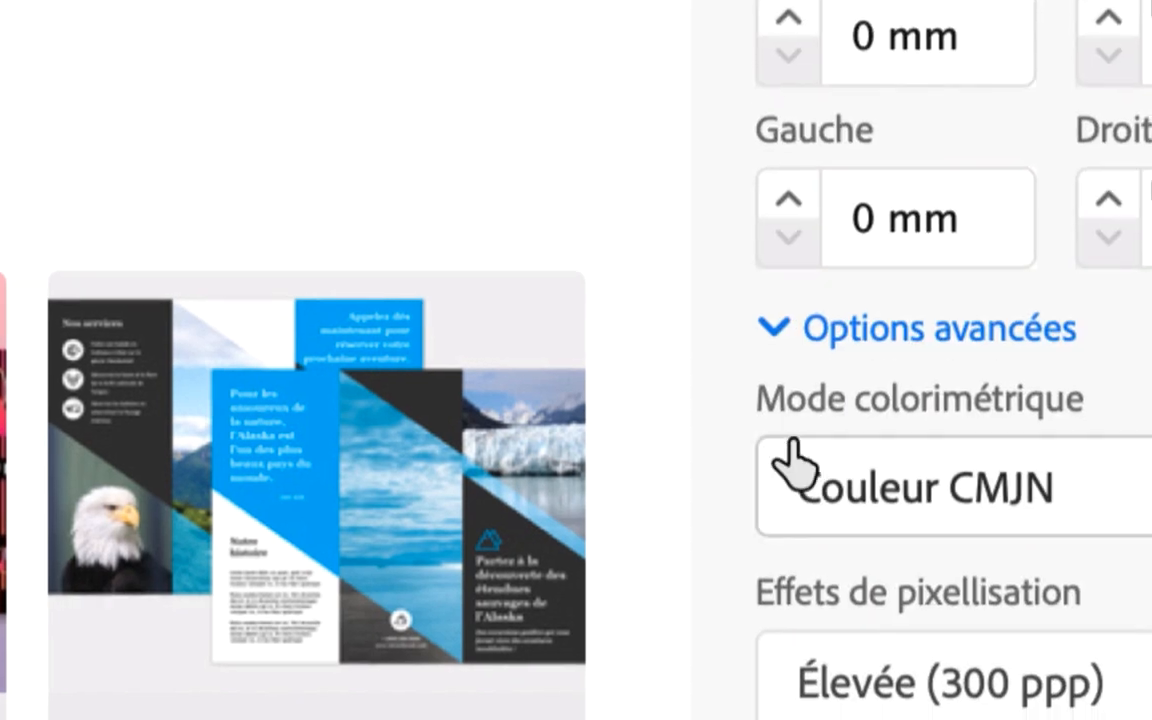
{"action": "left_click", "coordinate": [790, 466]}
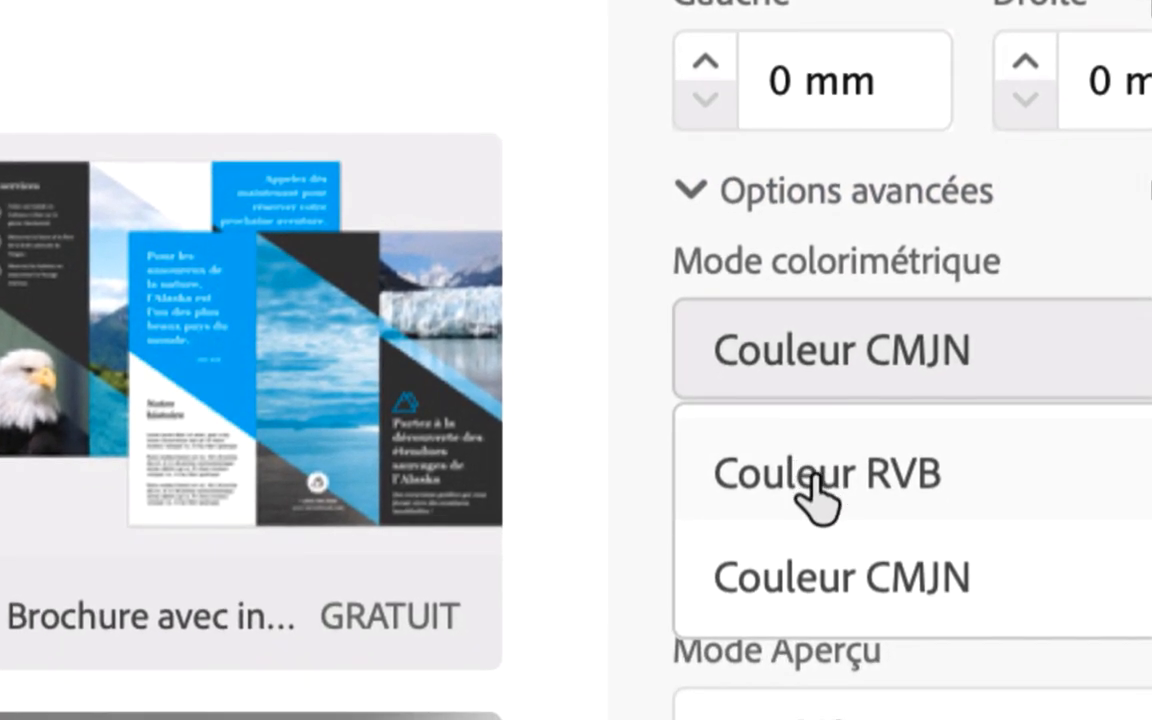
{"action": "left_click", "coordinate": [813, 482]}
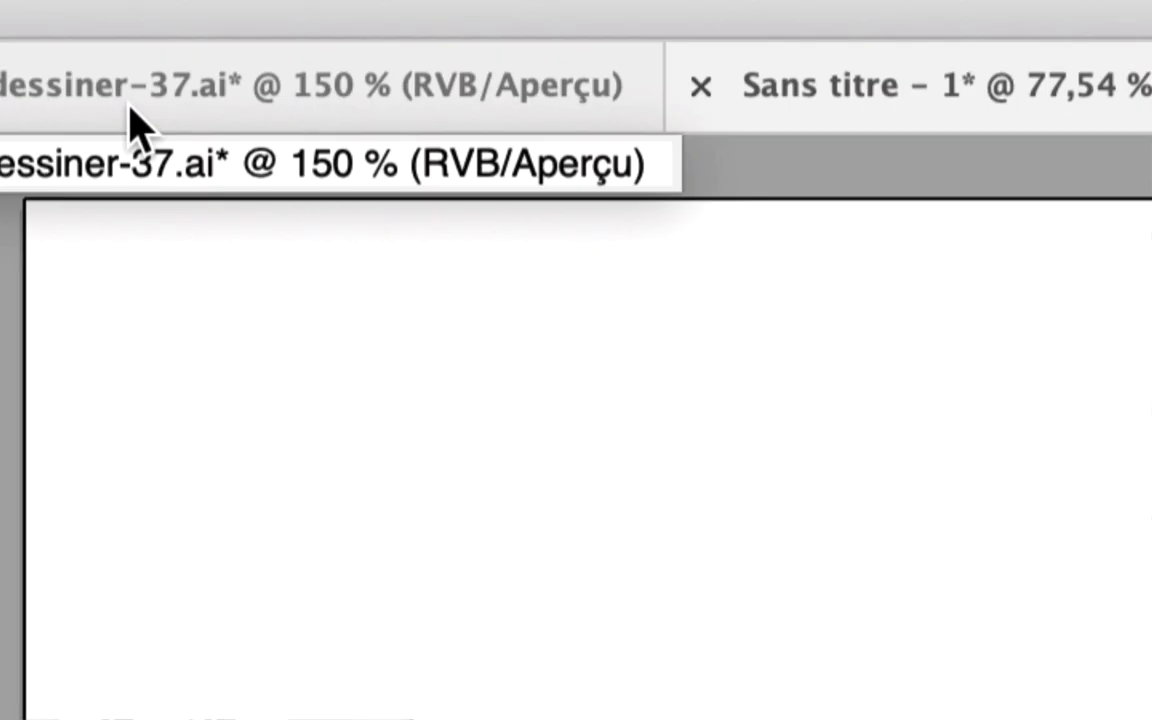
{"action": "left_click", "coordinate": [135, 125]}
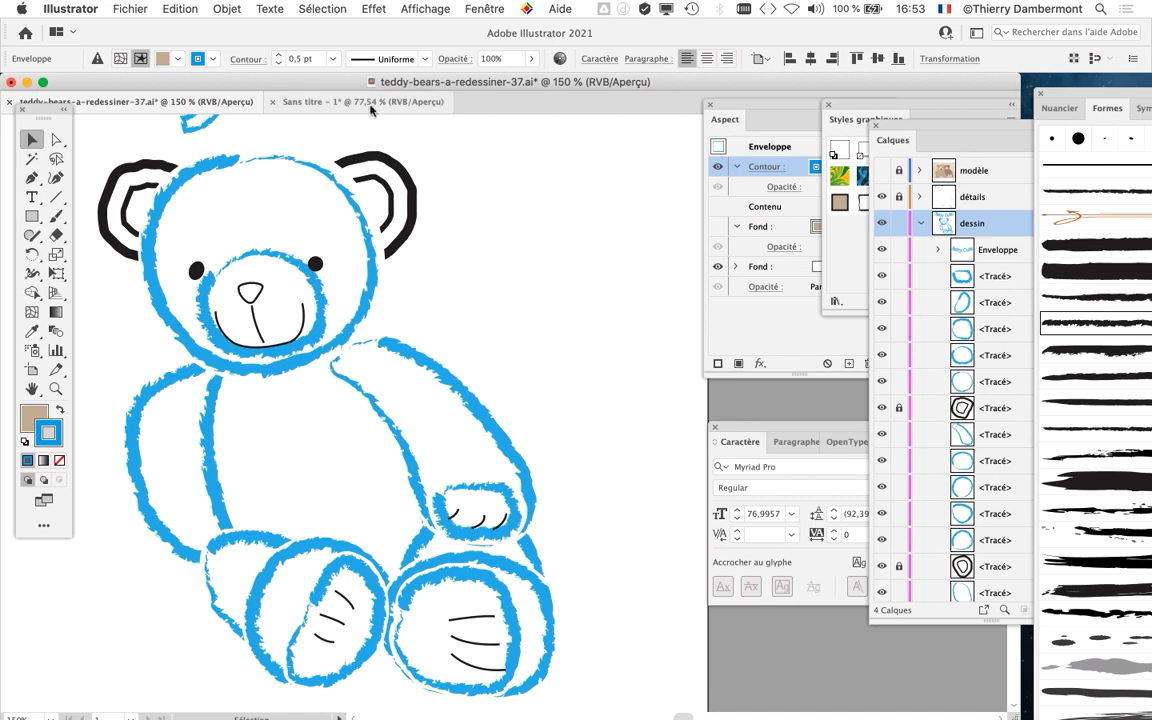
{"action": "left_click", "coordinate": [1092, 109]}
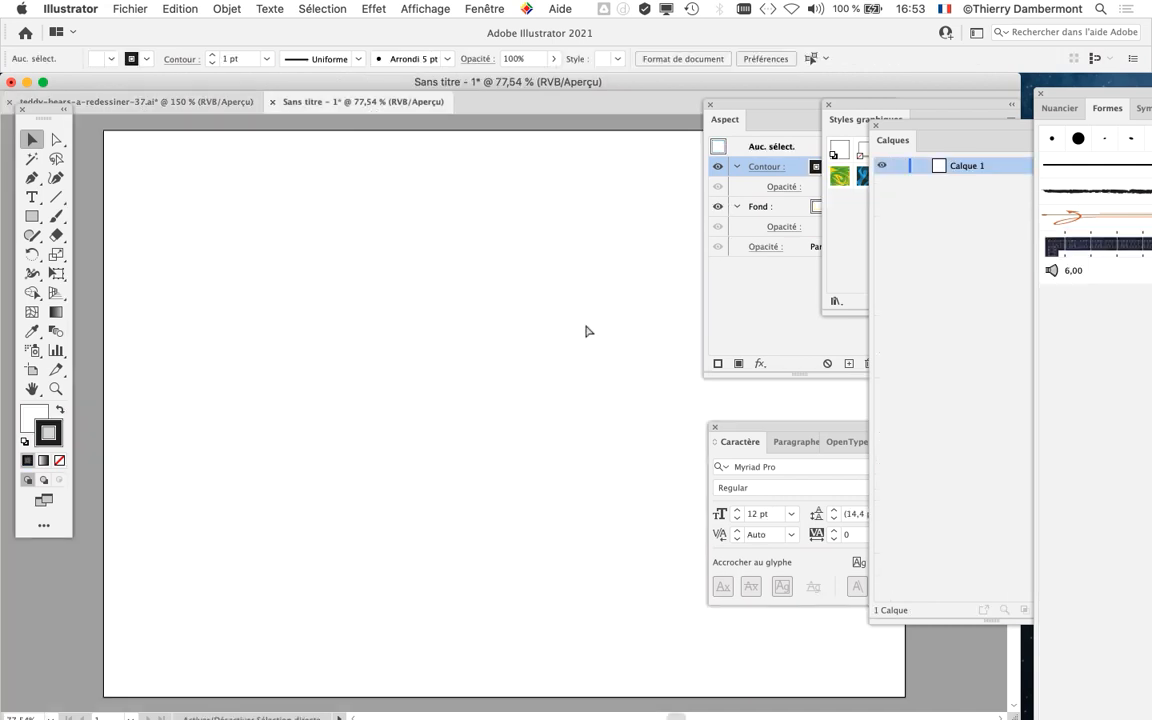
{"action": "left_click", "coordinate": [130, 9]}
{"action": "left_click", "coordinate": [139, 27]}
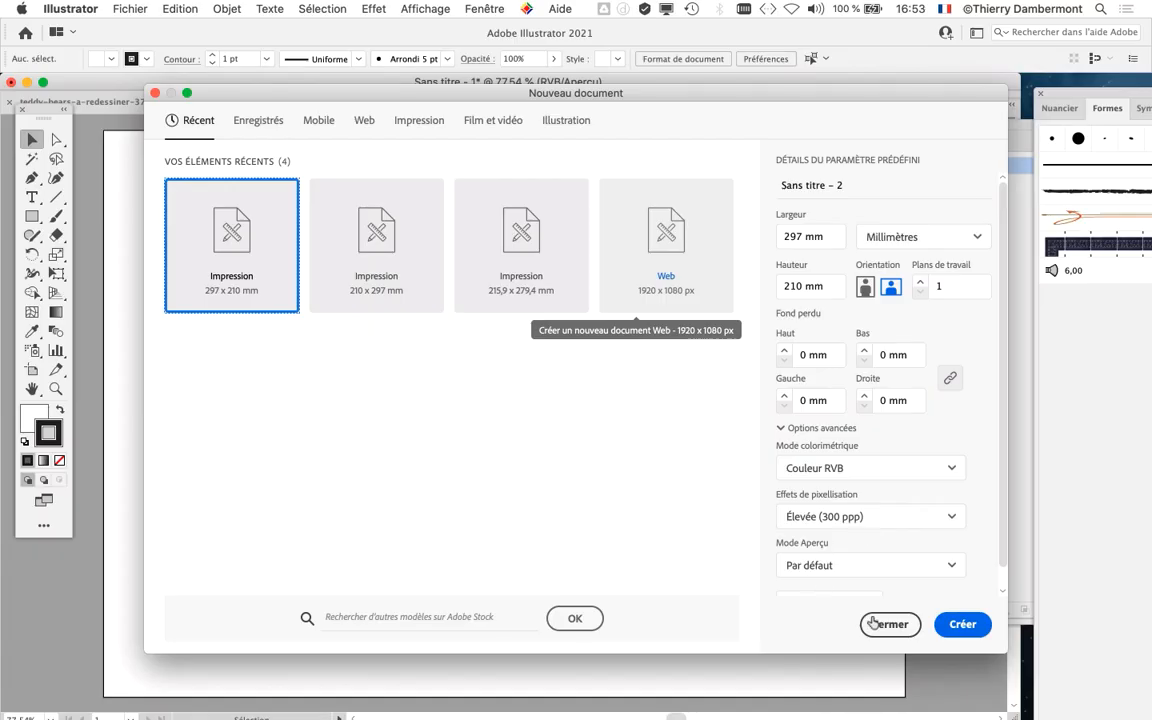
{"action": "left_click", "coordinate": [876, 623]}
{"action": "left_click", "coordinate": [425, 9]}
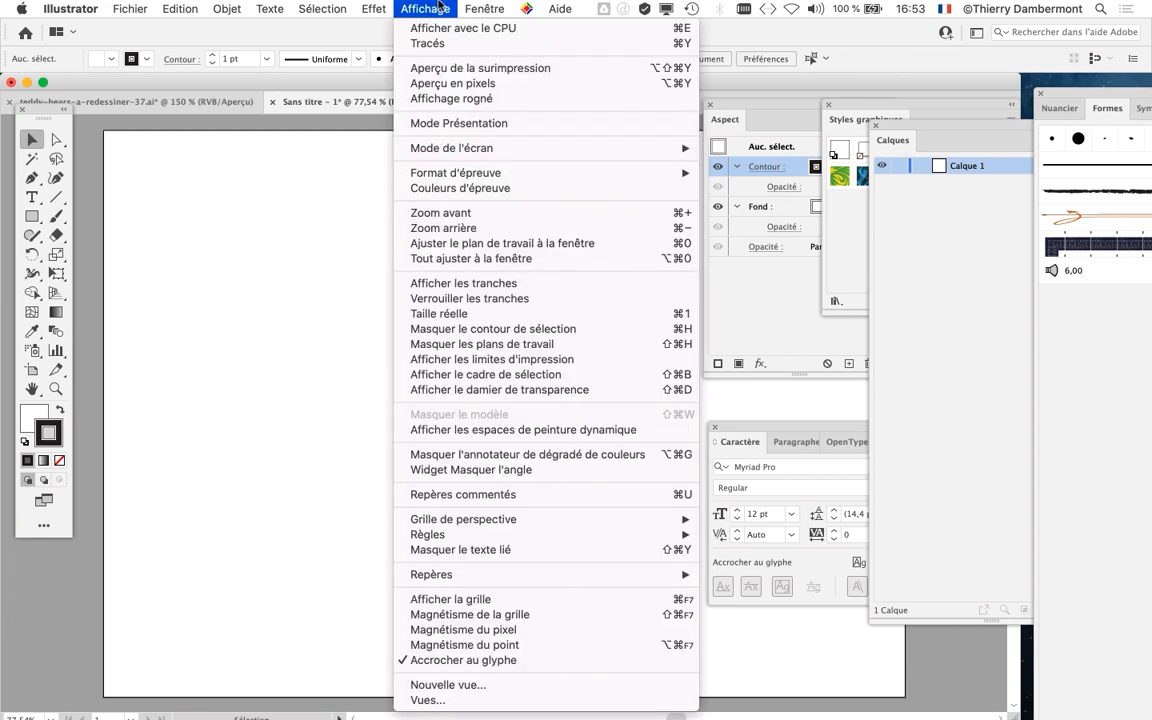
{"action": "mouse_move", "coordinate": [372, 9]}
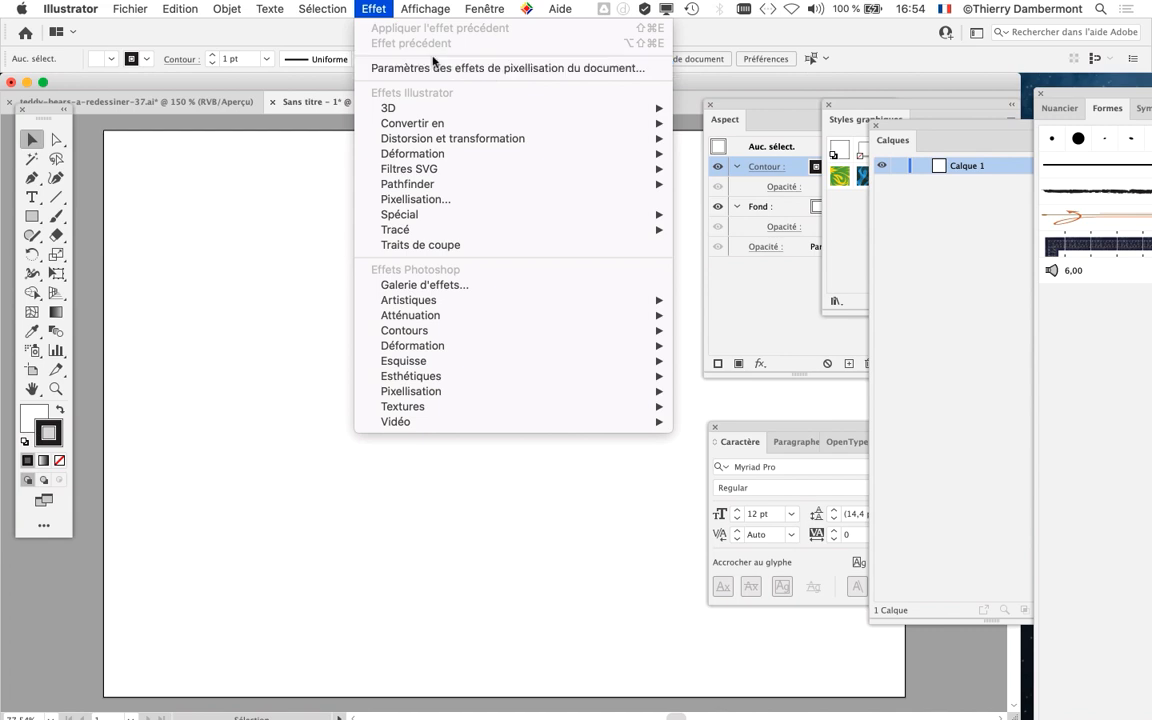
{"action": "left_click", "coordinate": [231, 78]}
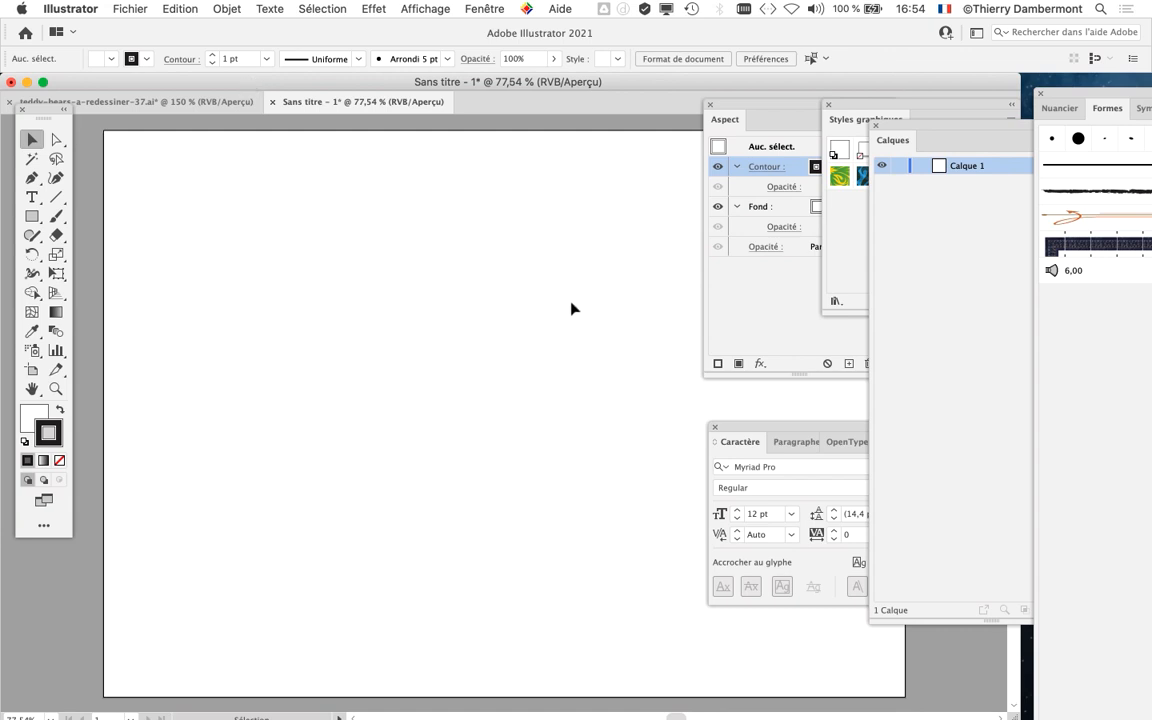
Step: Draw a second artboard about 41 mm wide and 27 mm high beside the existing A4 artboard
{"action": "scroll", "coordinate": [573, 308], "scroll_direction": "down", "scroll_amount": 2}
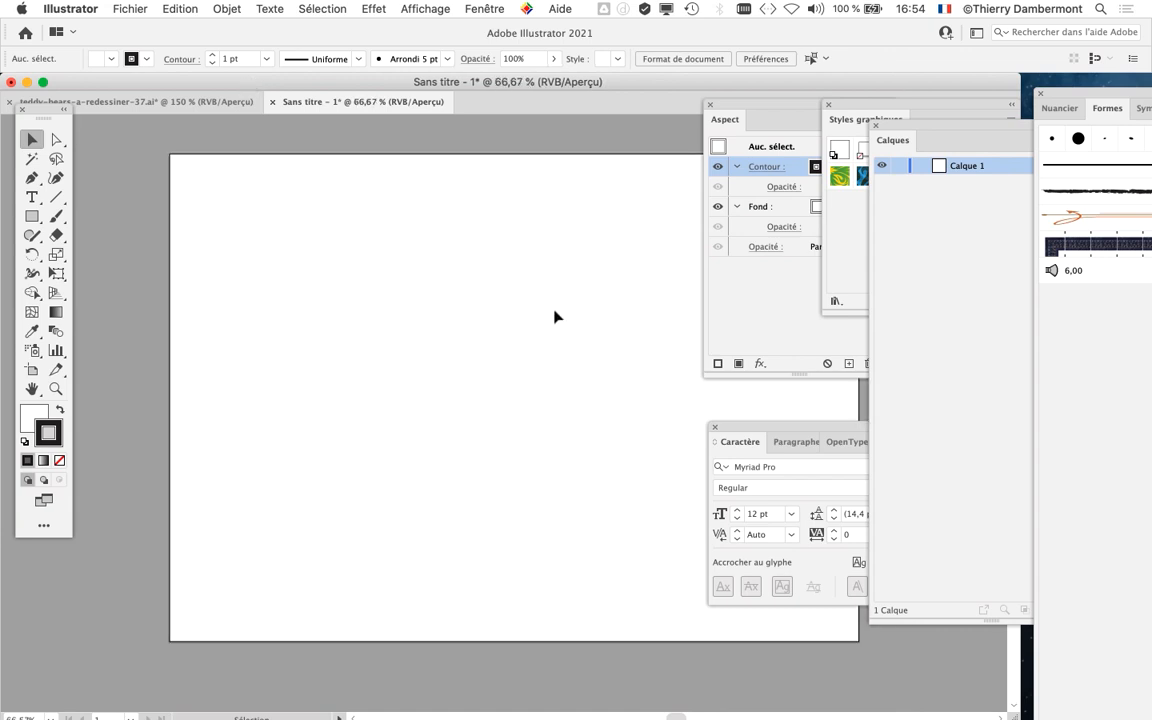
{"action": "left_click_drag", "start_coordinate": [557, 317], "coordinate": [399, 285]}
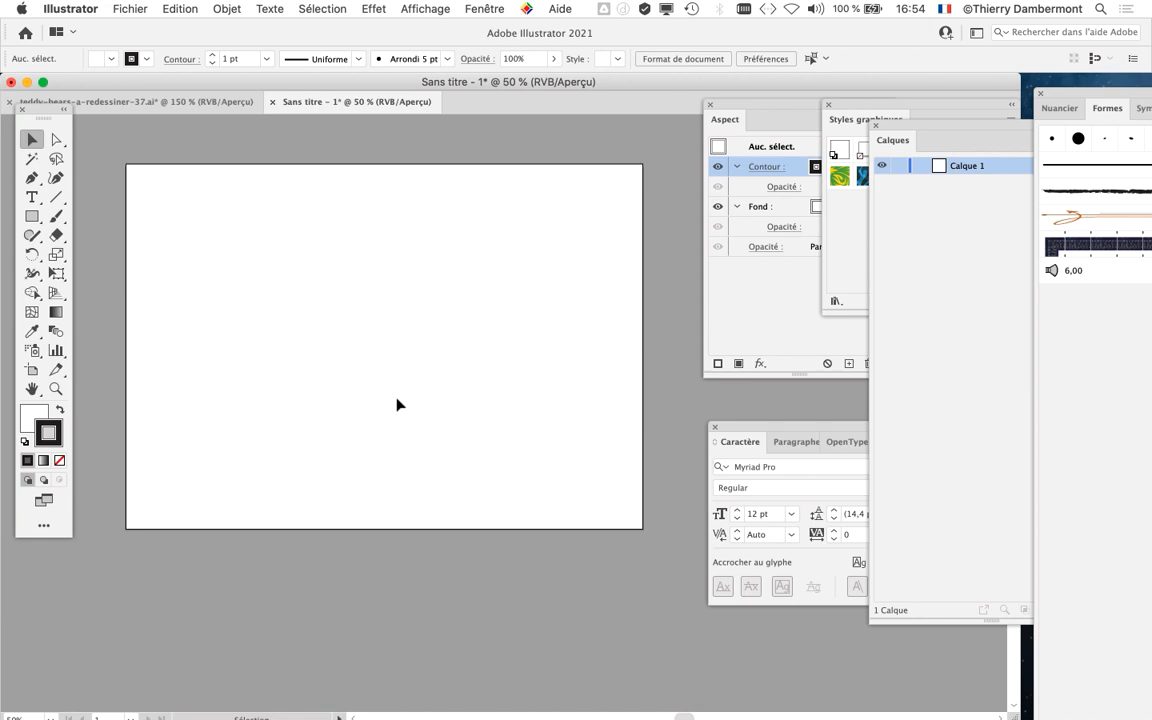
{"action": "scroll", "coordinate": [442, 435], "scroll_direction": "down", "scroll_amount": 1}
{"action": "left_click_drag", "start_coordinate": [151, 406], "coordinate": [35, 299]}
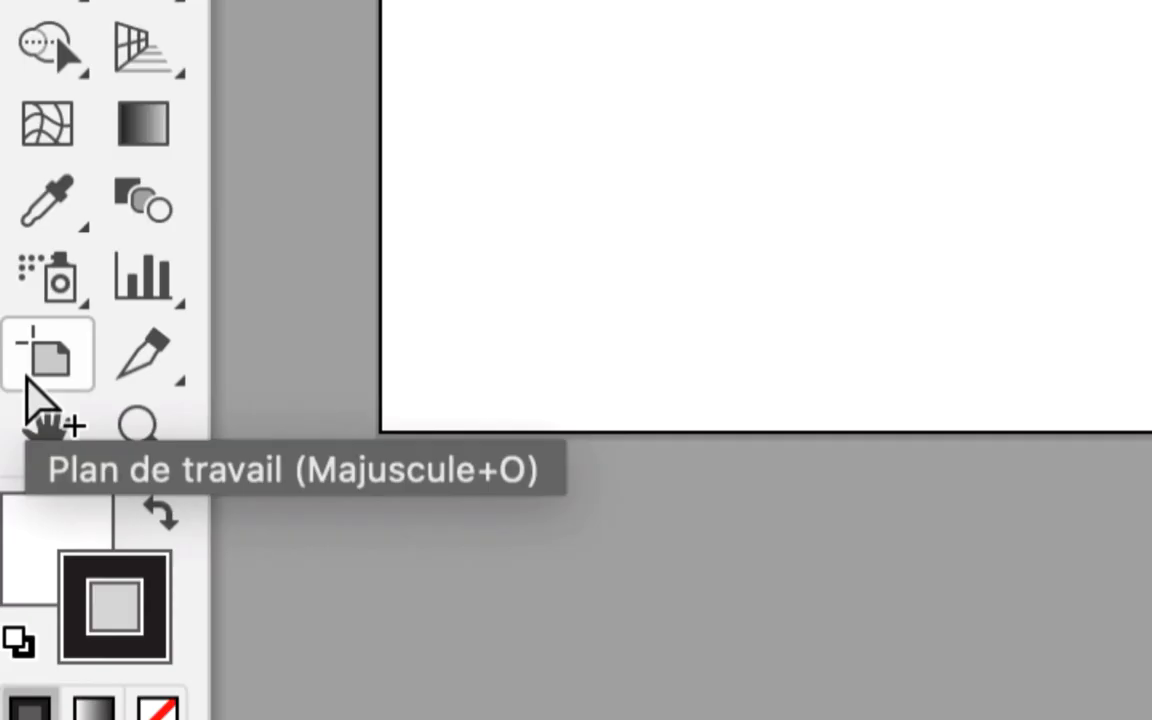
{"action": "left_click", "coordinate": [29, 374]}
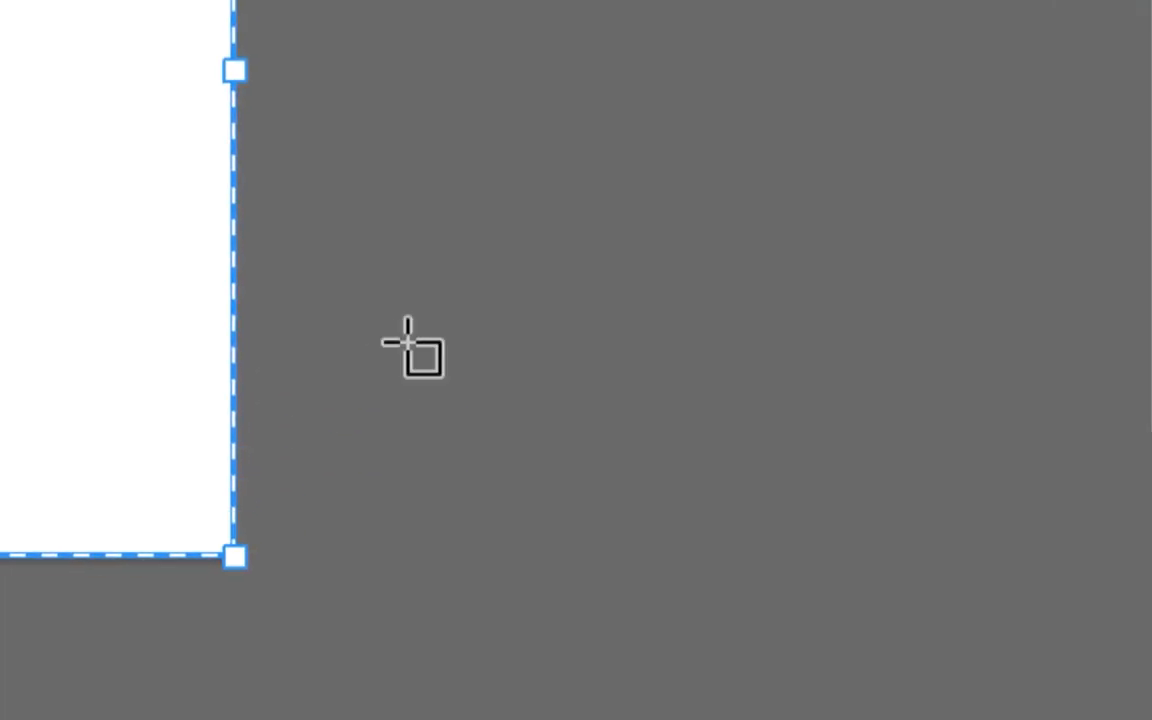
{"action": "left_click_drag", "start_coordinate": [292, 262], "coordinate": [484, 388]}
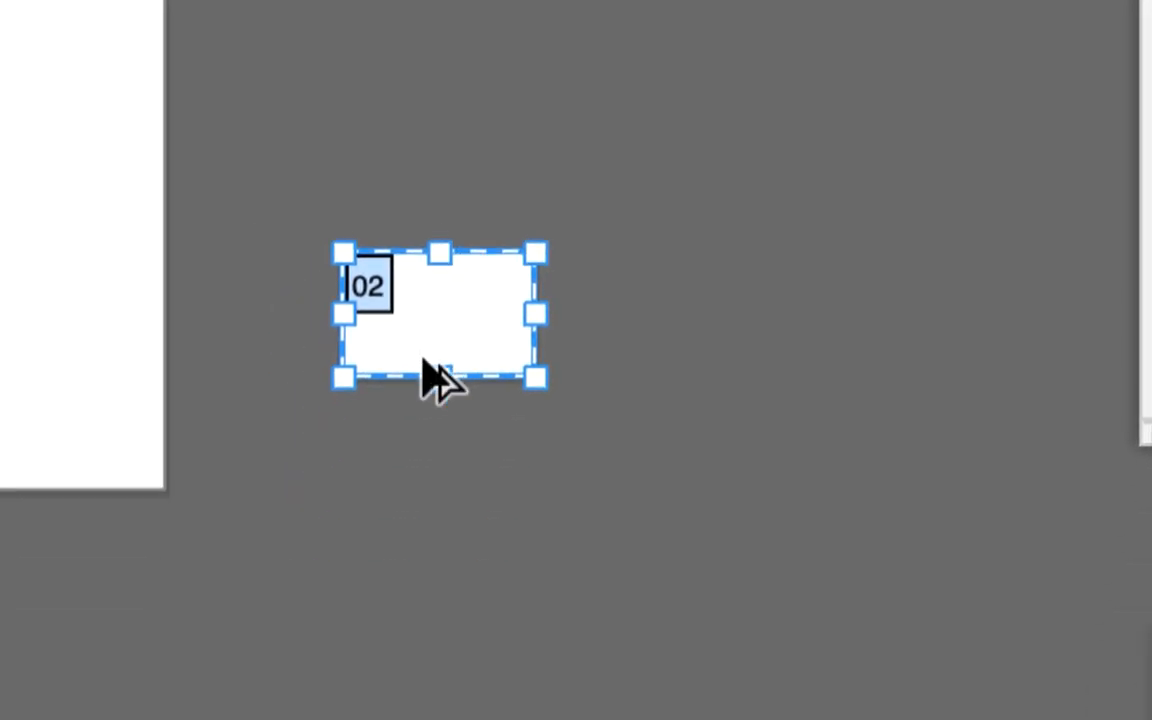
{"action": "scroll", "coordinate": [373, 395], "scroll_direction": "up", "scroll_amount": 4}
{"action": "scroll", "coordinate": [373, 395], "scroll_direction": "down", "scroll_amount": 1}
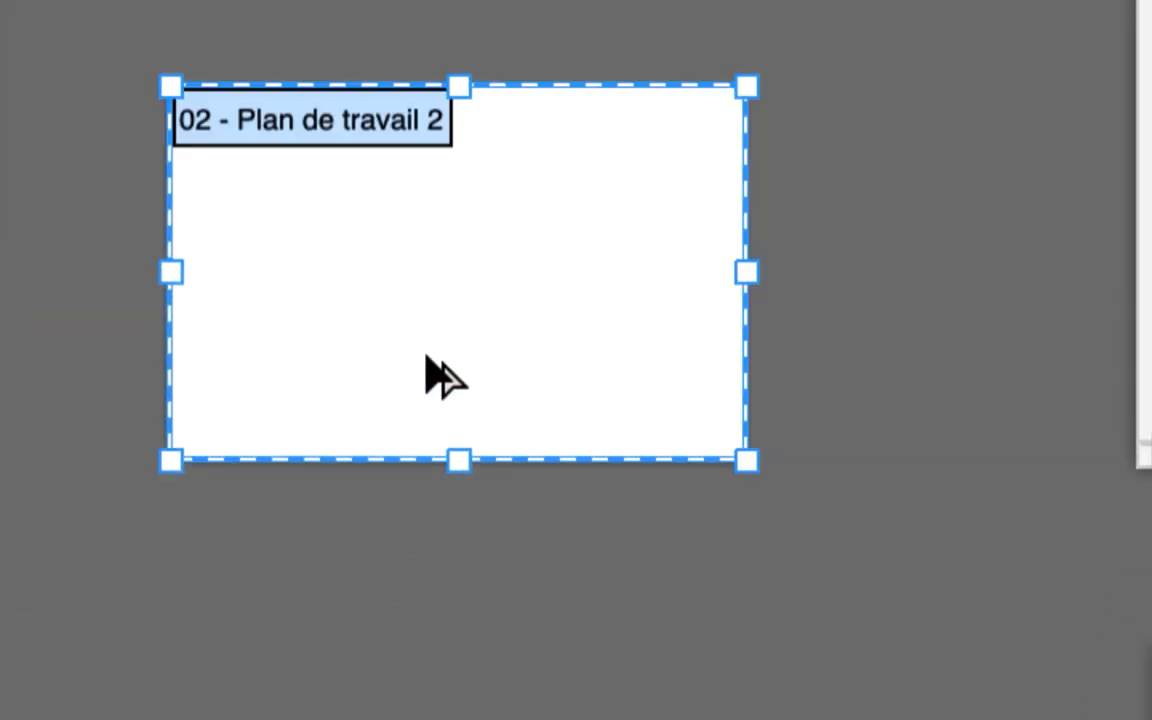
{"action": "scroll", "coordinate": [442, 378], "scroll_direction": "down", "scroll_amount": 2}
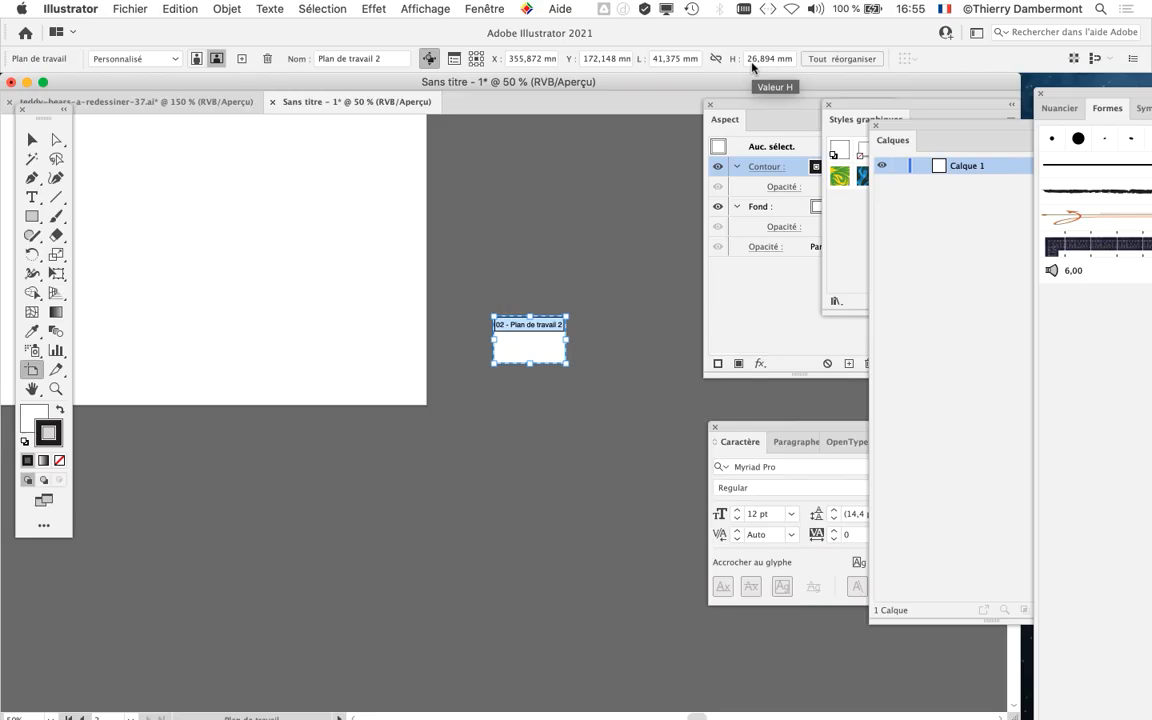
Step: Enlarge the second artboard to about 2527 mm wide and 2672 mm high
{"action": "scroll", "coordinate": [557, 289], "scroll_direction": "down", "scroll_amount": 2}
{"action": "scroll", "coordinate": [557, 289], "scroll_direction": "down", "scroll_amount": 3}
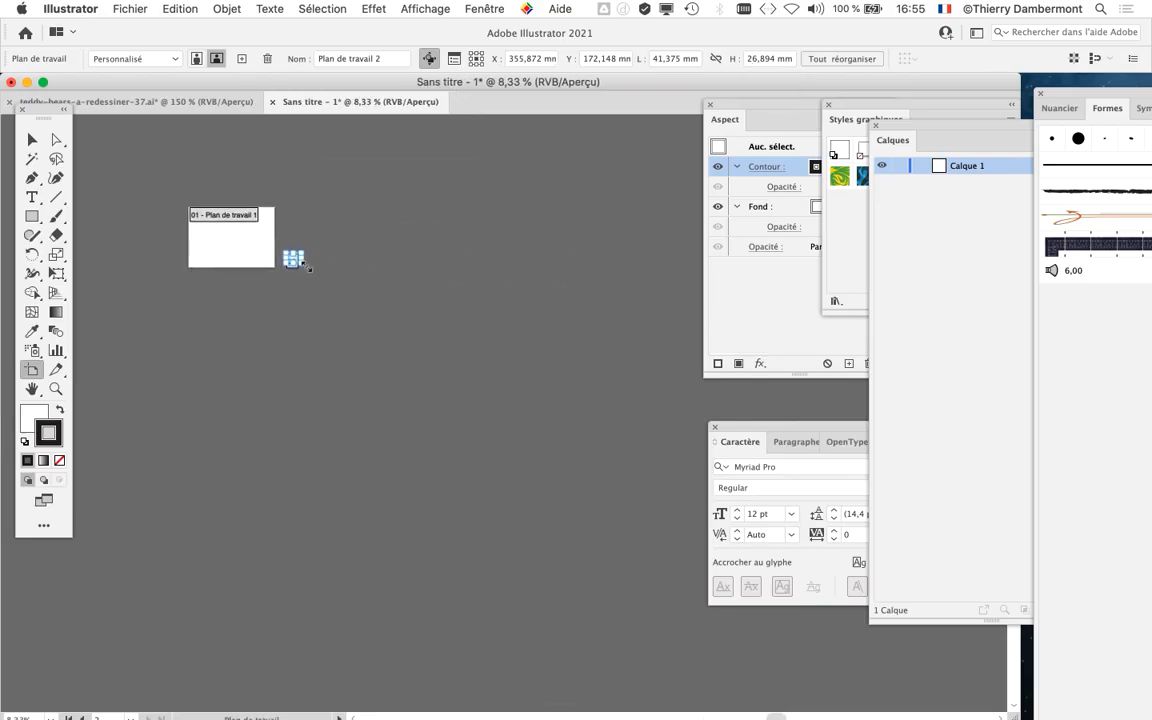
{"action": "left_click_drag", "start_coordinate": [297, 264], "coordinate": [728, 640]}
{"action": "scroll", "coordinate": [622, 576], "scroll_direction": "down", "scroll_amount": 2}
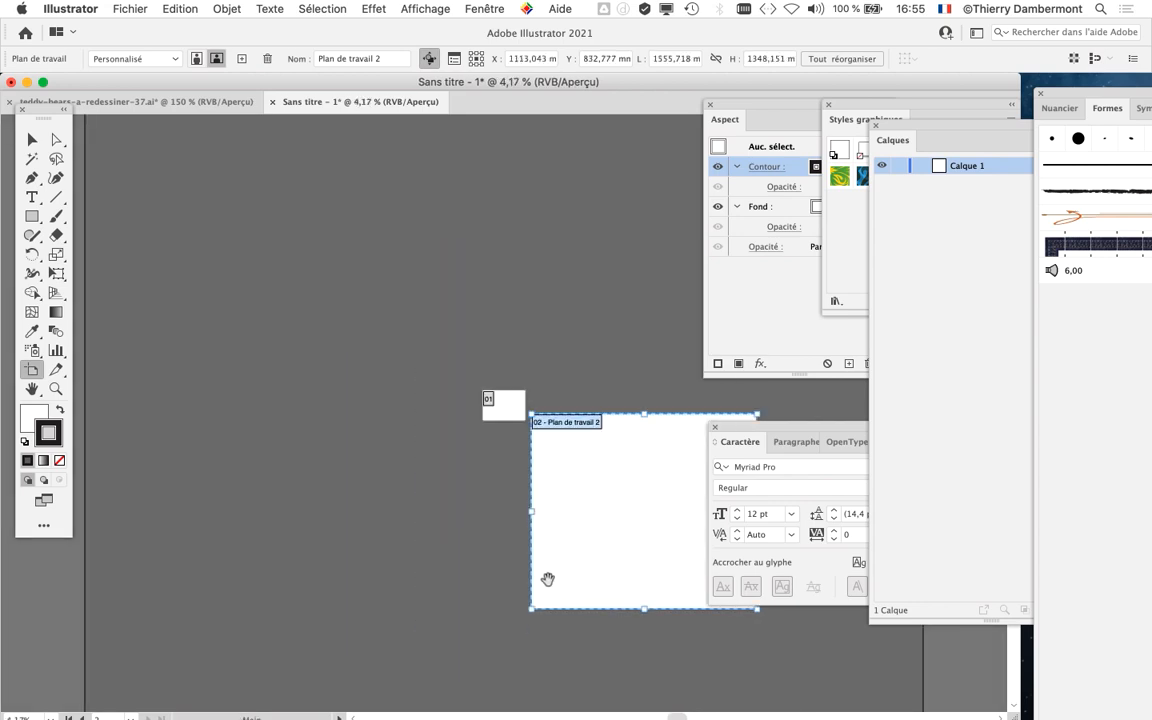
{"action": "left_click_drag", "start_coordinate": [548, 581], "coordinate": [174, 325]}
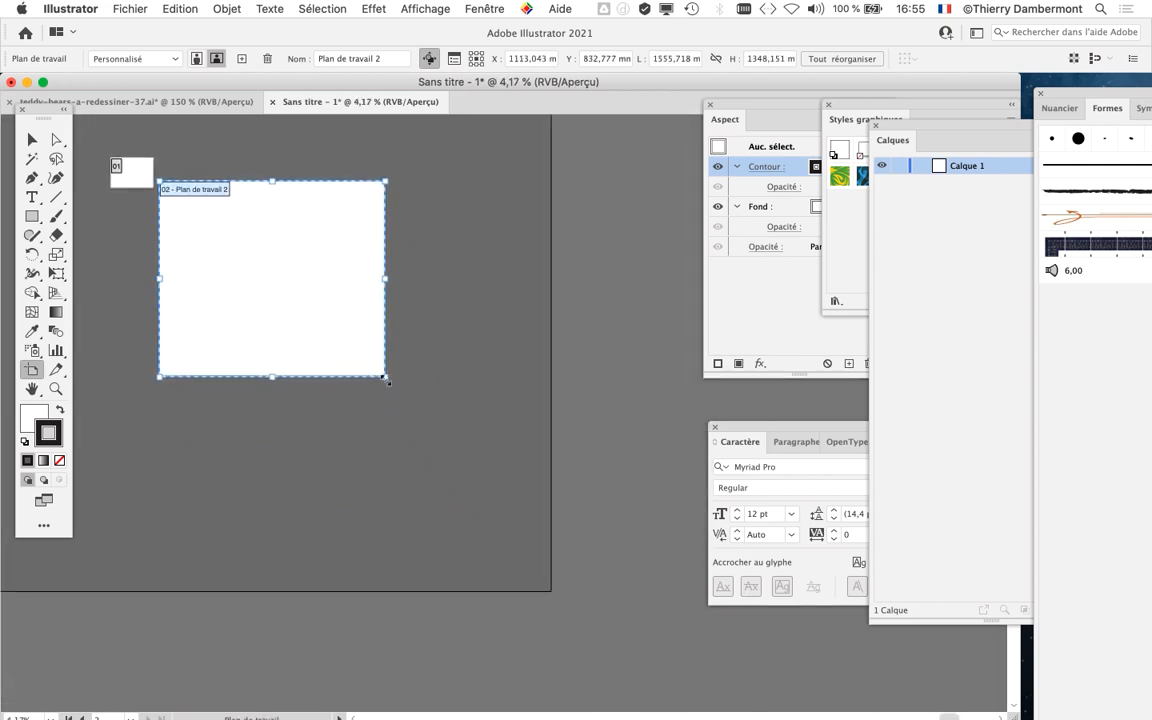
{"action": "left_click_drag", "start_coordinate": [383, 377], "coordinate": [527, 568]}
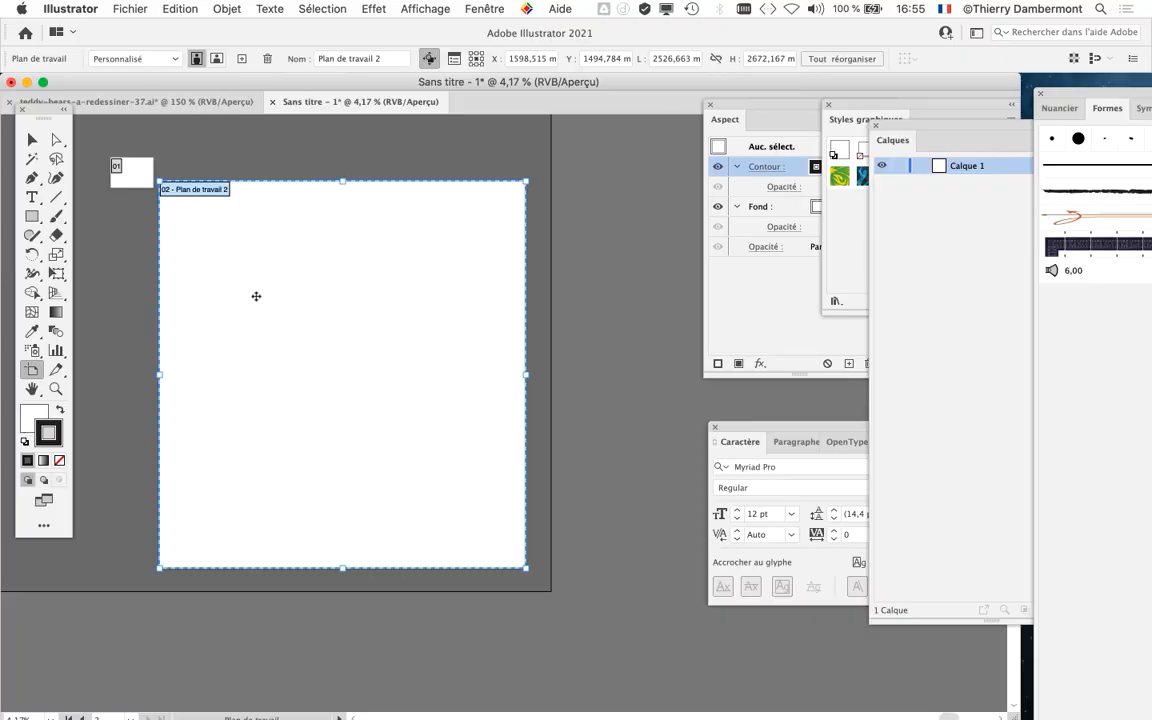
Step: Delete the enlarged second artboard, keeping only the A4 artboard
{"action": "key", "text": "Delete"}
{"action": "left_click_drag", "start_coordinate": [268, 309], "coordinate": [484, 412]}
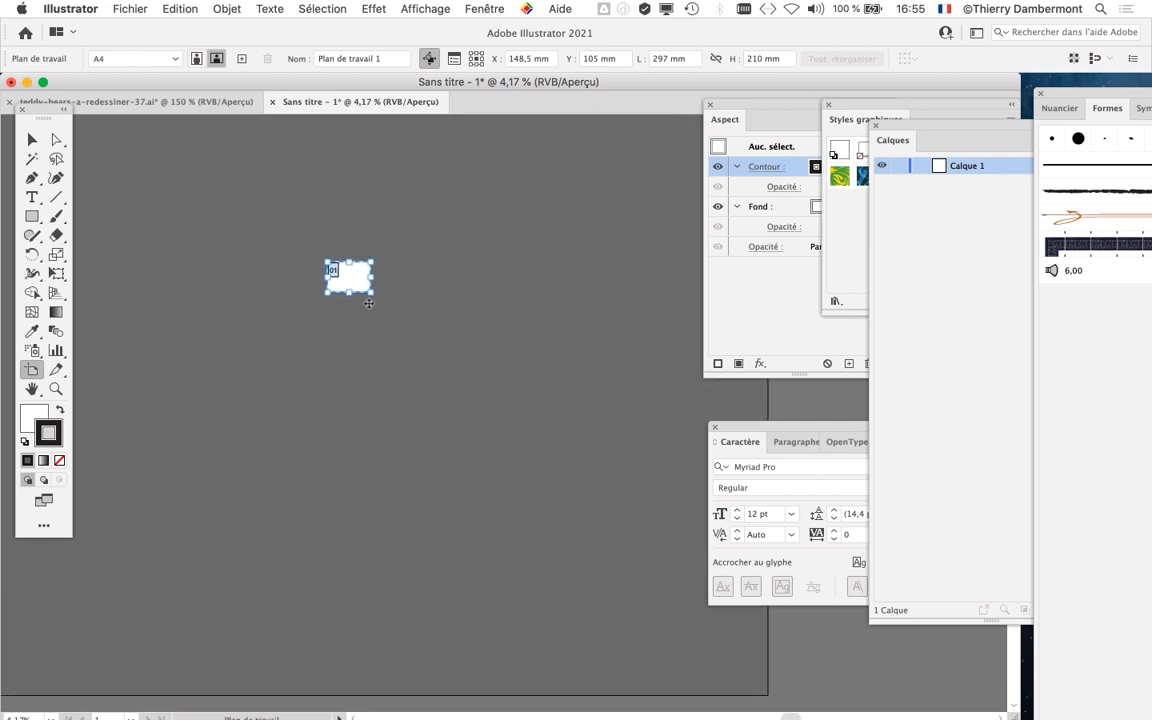
Step: Leave artboard editing and return to the Selection tool, with the whole A4 artboard in view at 50 %
{"action": "left_click", "coordinate": [350, 267], "text": "super"}
{"action": "scroll", "coordinate": [350, 267], "scroll_direction": "up", "scroll_amount": 2}
{"action": "scroll", "coordinate": [449, 302], "scroll_direction": "up", "scroll_amount": 3}
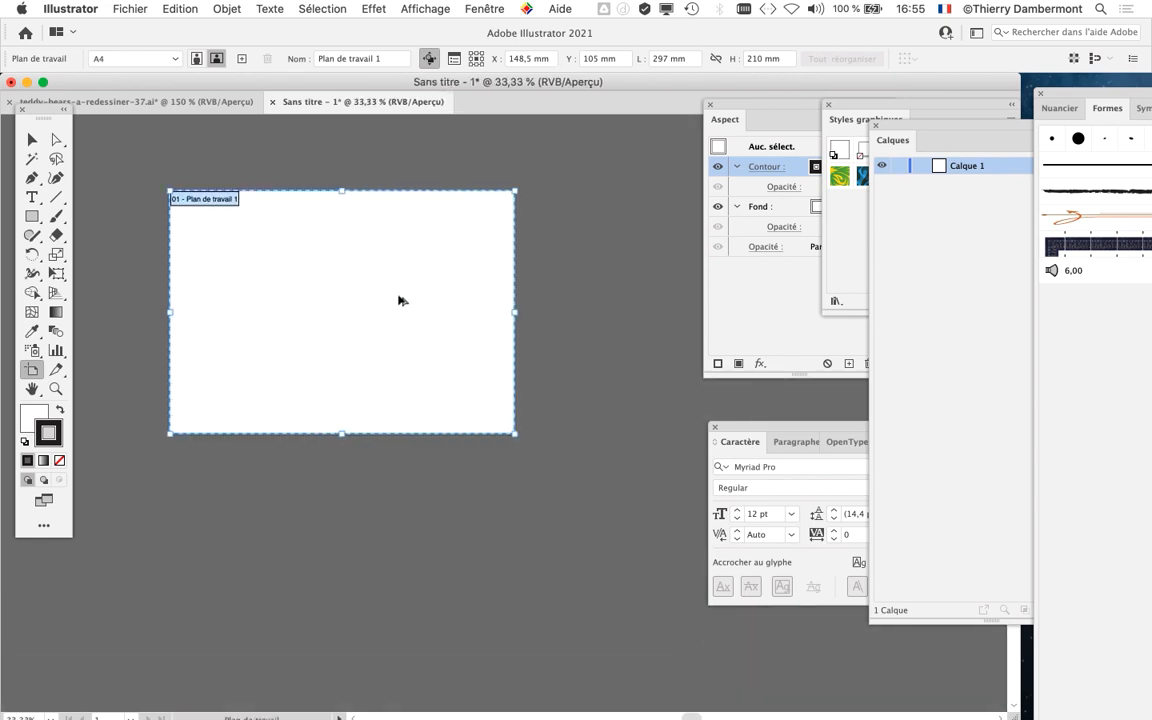
{"action": "scroll", "coordinate": [375, 293], "scroll_direction": "up", "scroll_amount": 1}
{"action": "left_click_drag", "start_coordinate": [327, 285], "coordinate": [399, 338]}
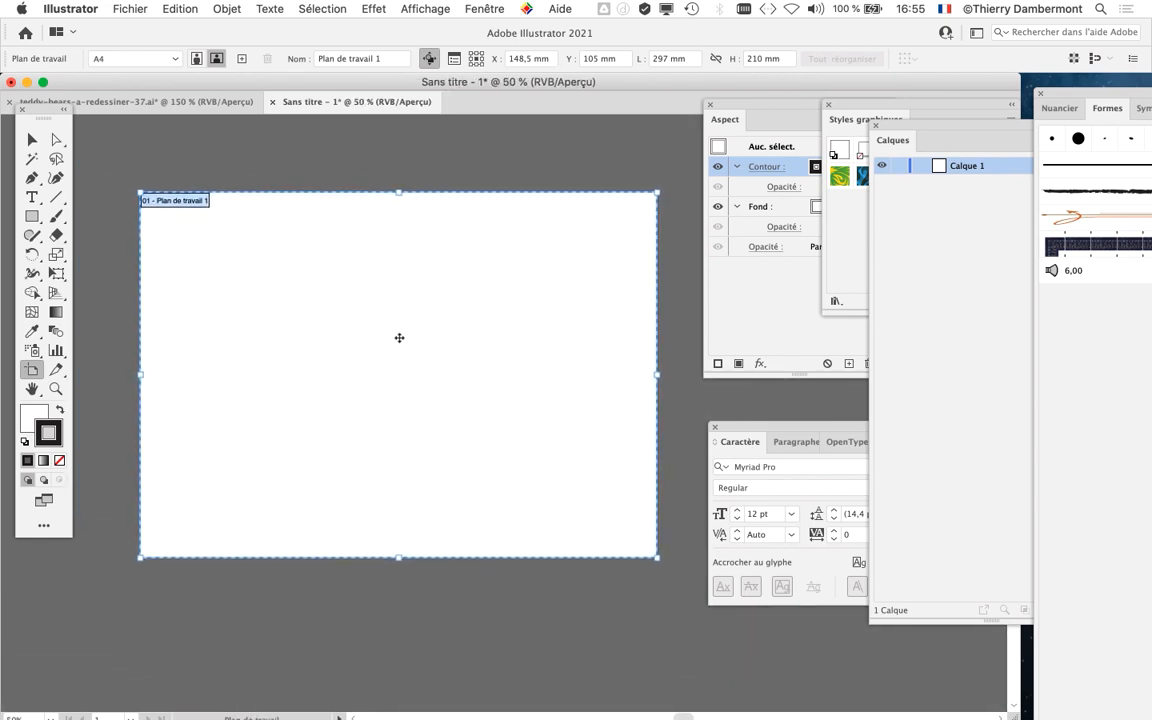
{"action": "left_click", "coordinate": [34, 141]}
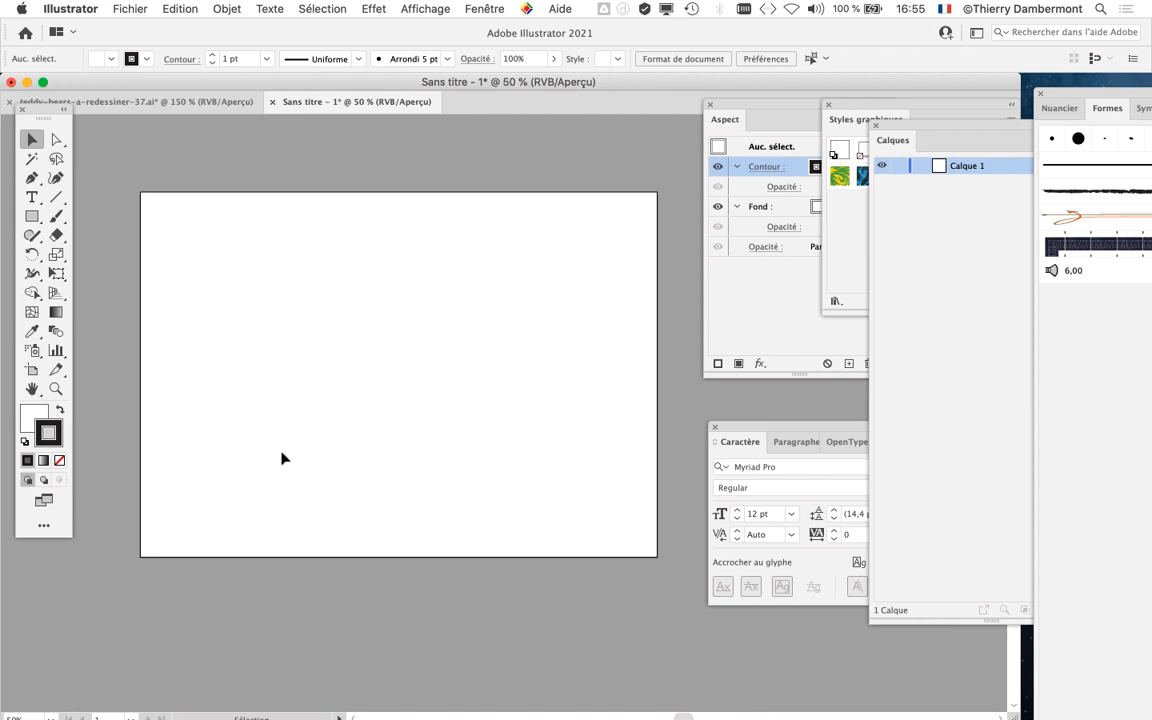
{"action": "key", "text": "super"}
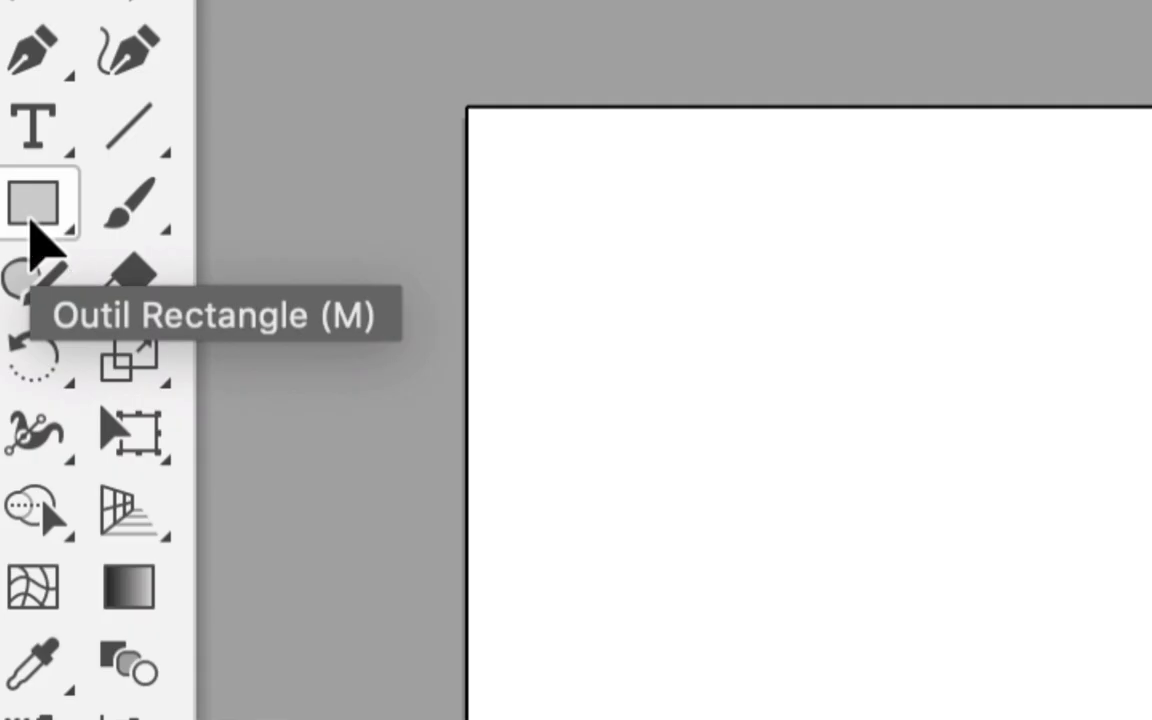
Step: Activate the Ellipse tool from the group of shape tools
{"action": "left_click", "coordinate": [31, 224]}
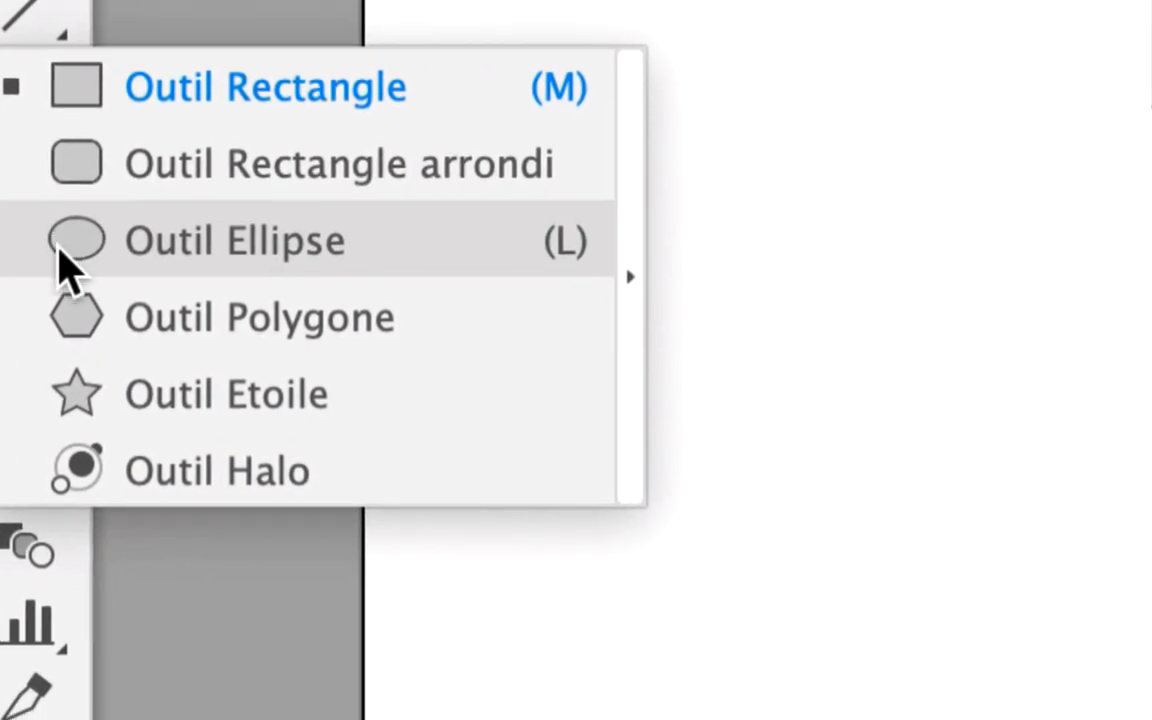
{"action": "left_click", "coordinate": [58, 252]}
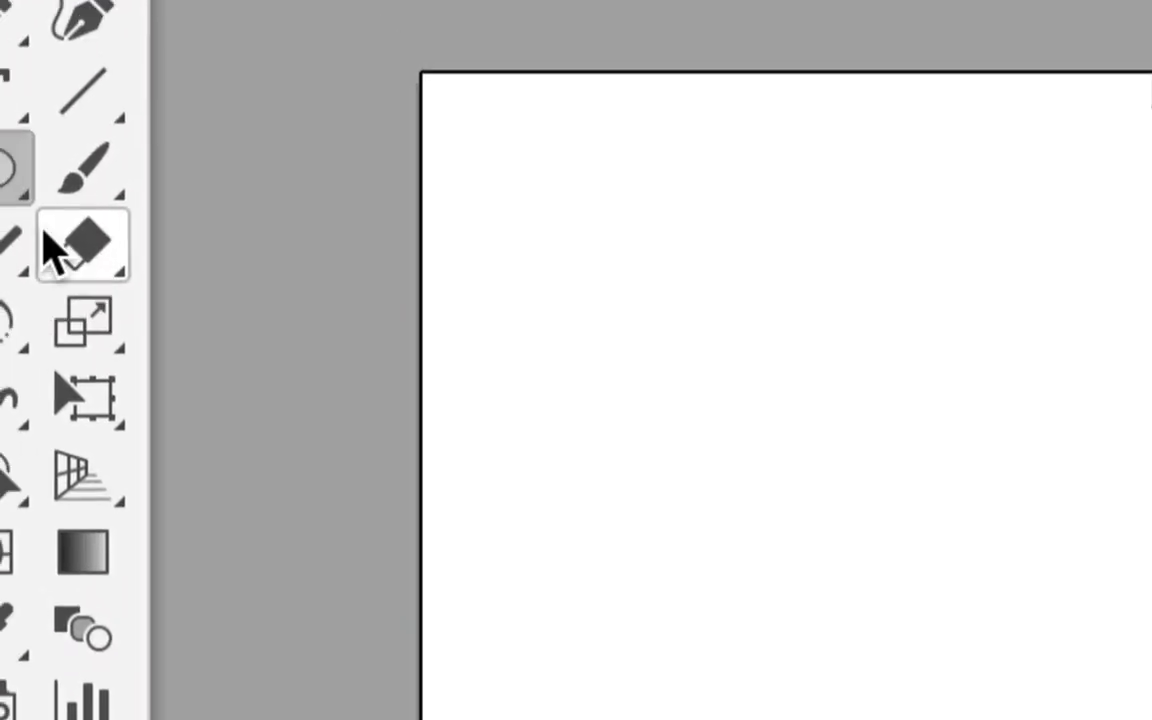
{"action": "left_click", "coordinate": [32, 222]}
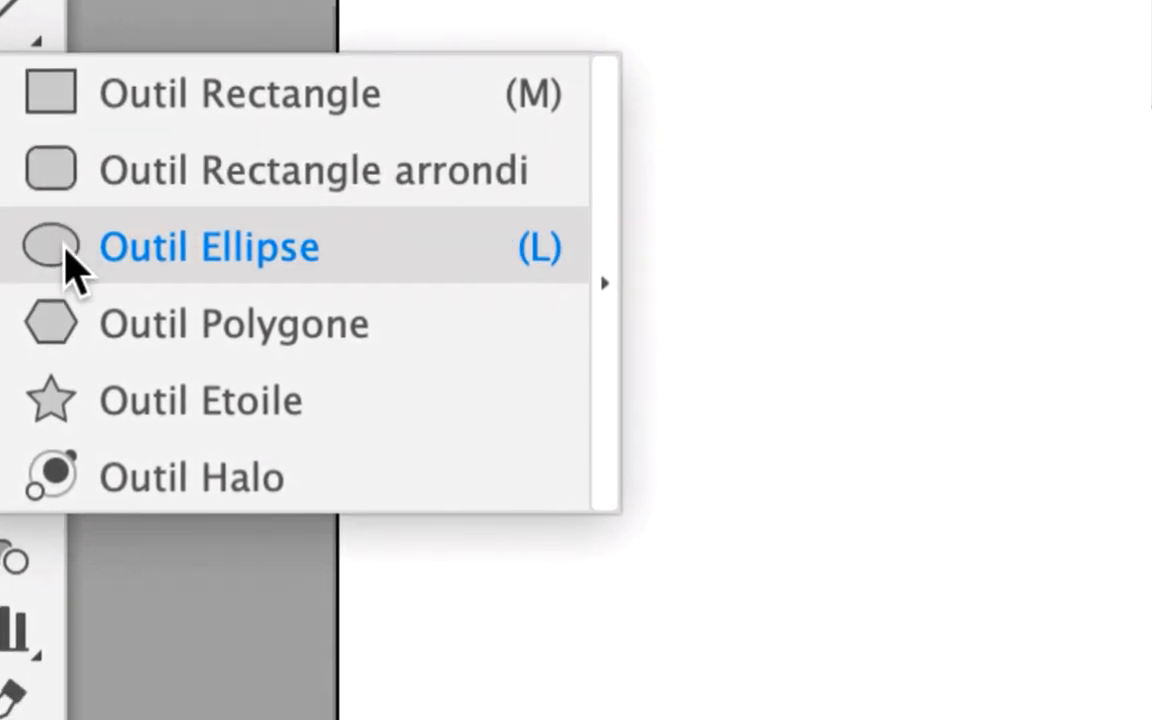
{"action": "left_click", "coordinate": [194, 370]}
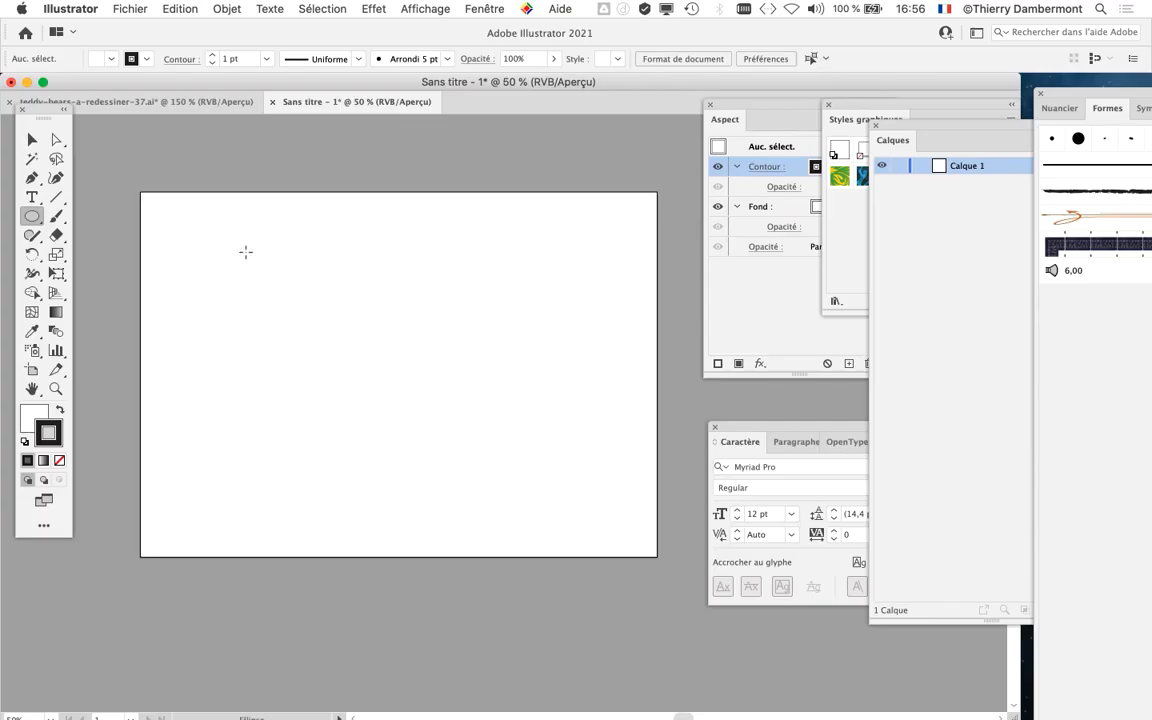
{"action": "left_click_drag", "start_coordinate": [240, 249], "coordinate": [323, 311]}
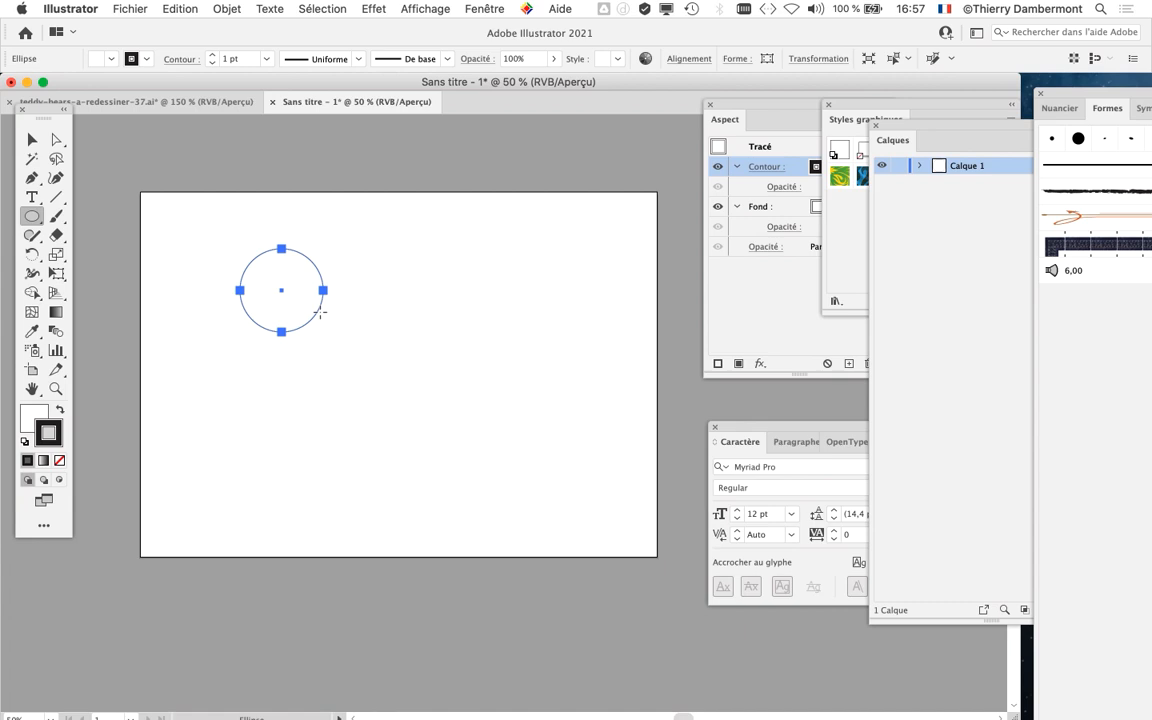
{"action": "key", "text": "ctrl+z"}
{"action": "left_click_drag", "start_coordinate": [222, 236], "coordinate": [238, 252]}
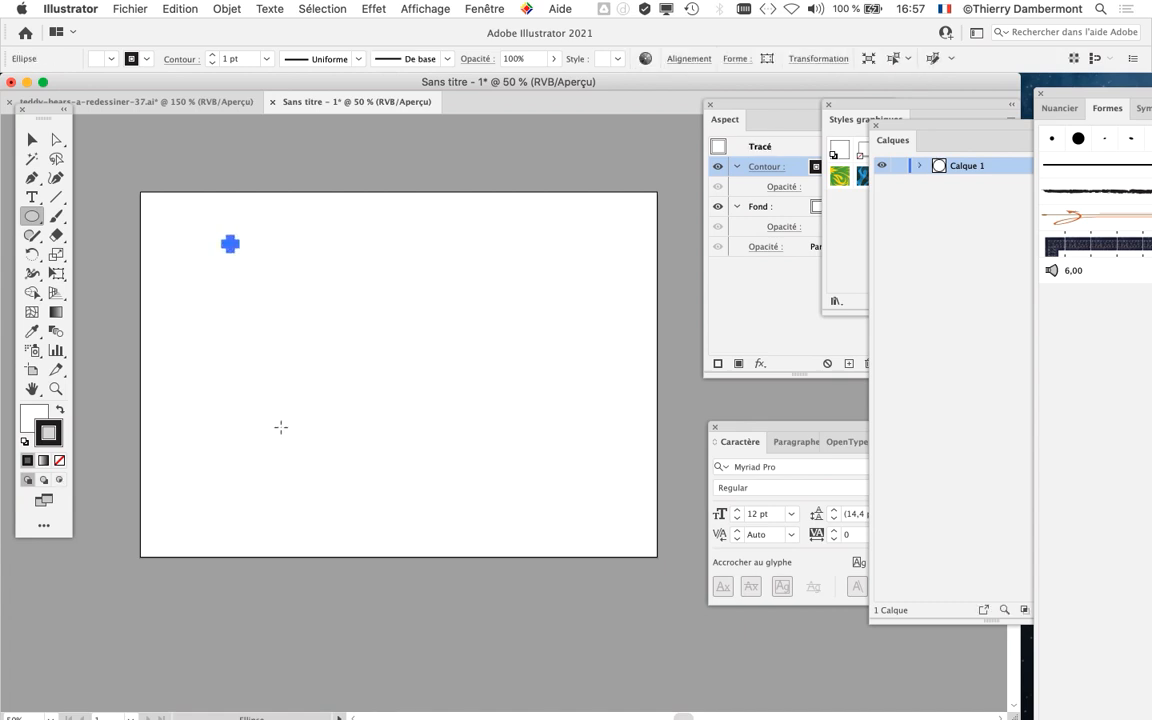
{"action": "key", "text": "ctrl+z"}
{"action": "left_click_drag", "start_coordinate": [181, 210], "coordinate": [555, 481]}
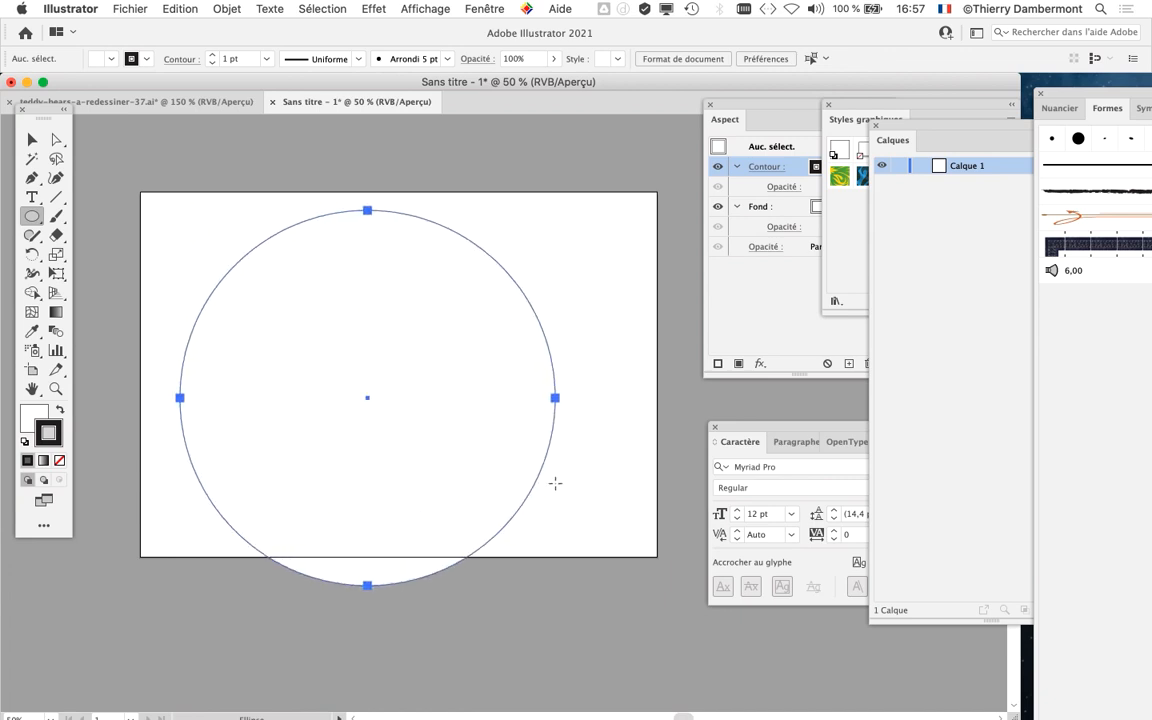
{"action": "key", "text": "ctrl+z"}
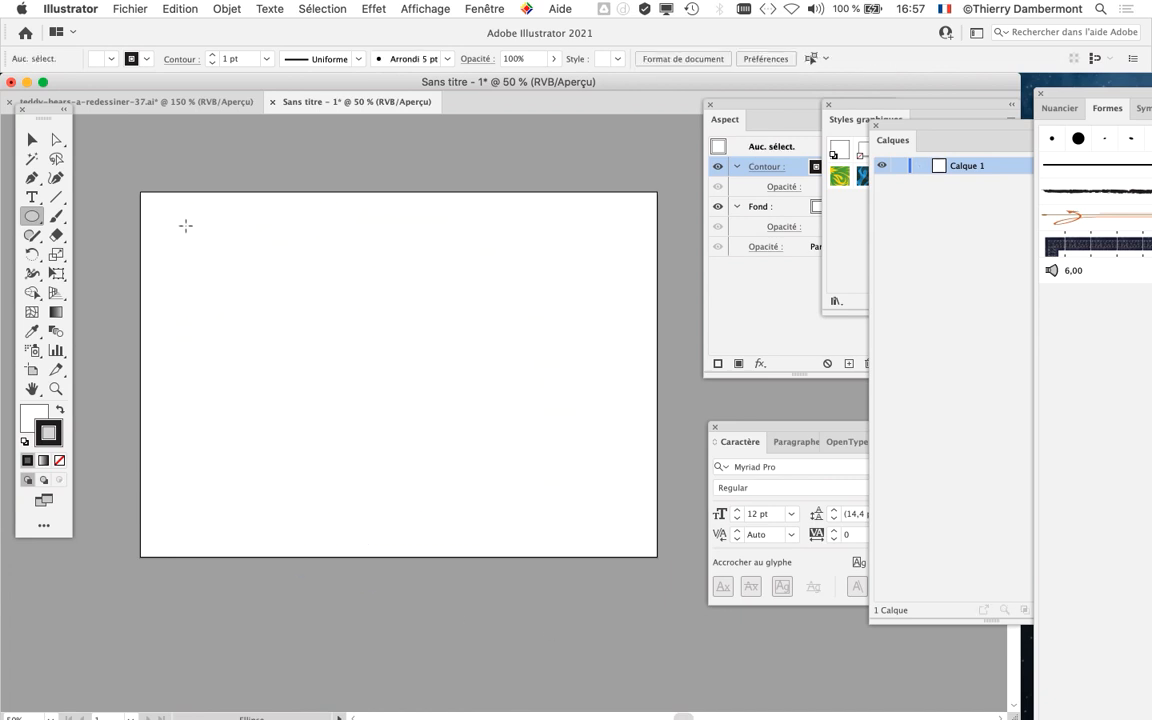
Step: Draw a small perfect circle near the artboard's upper-left corner and view it at 100 %
{"action": "left_click_drag", "start_coordinate": [185, 226], "coordinate": [273, 306]}
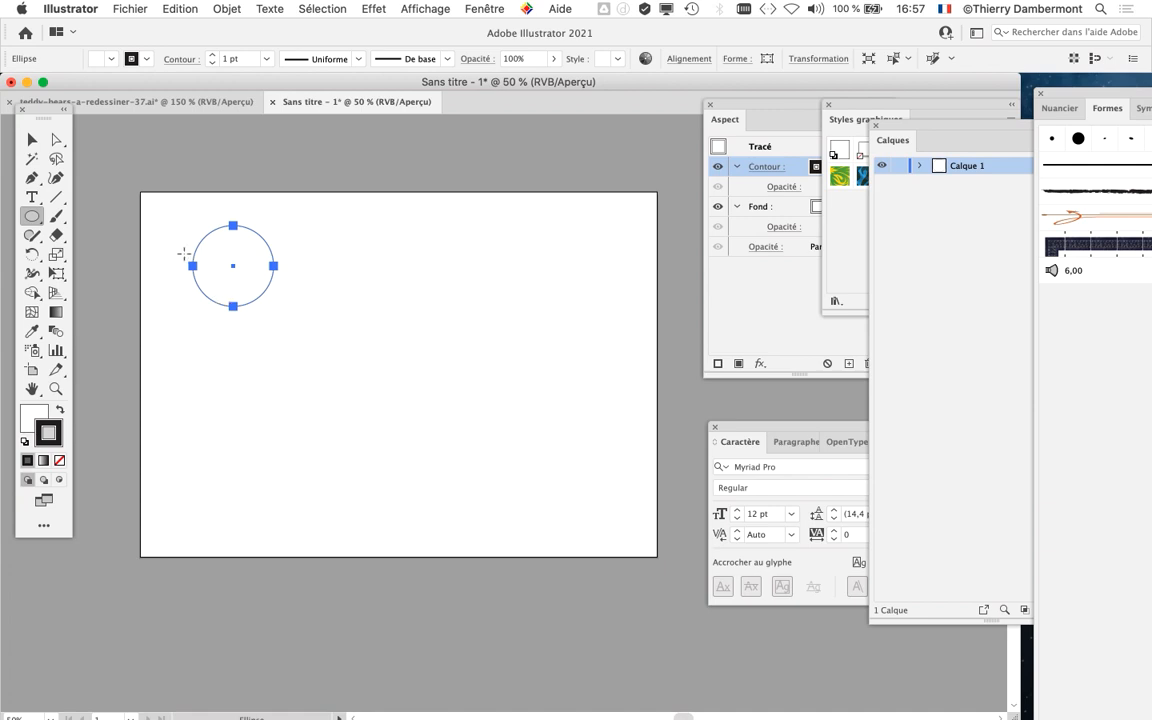
{"action": "key", "text": "ctrl+1"}
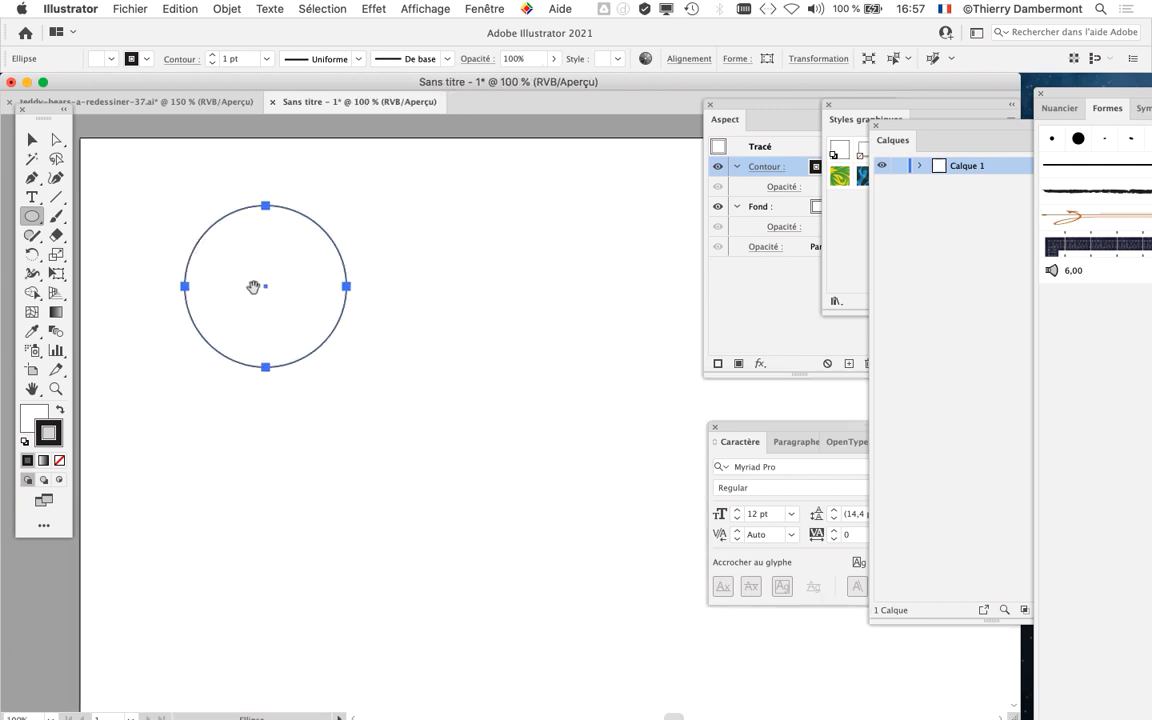
{"action": "left_click_drag", "start_coordinate": [263, 348], "coordinate": [264, 354]}
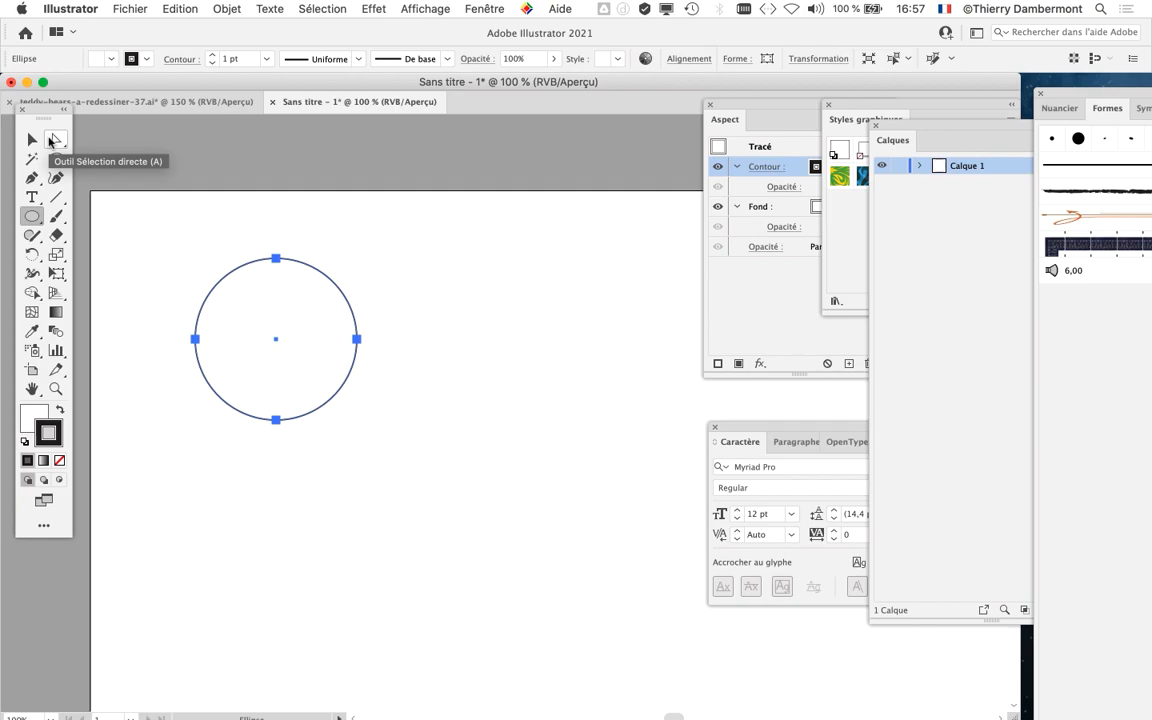
Step: Place the floating tool palette beside the circle and activate the Direct Selection tool
{"action": "left_click", "coordinate": [52, 141]}
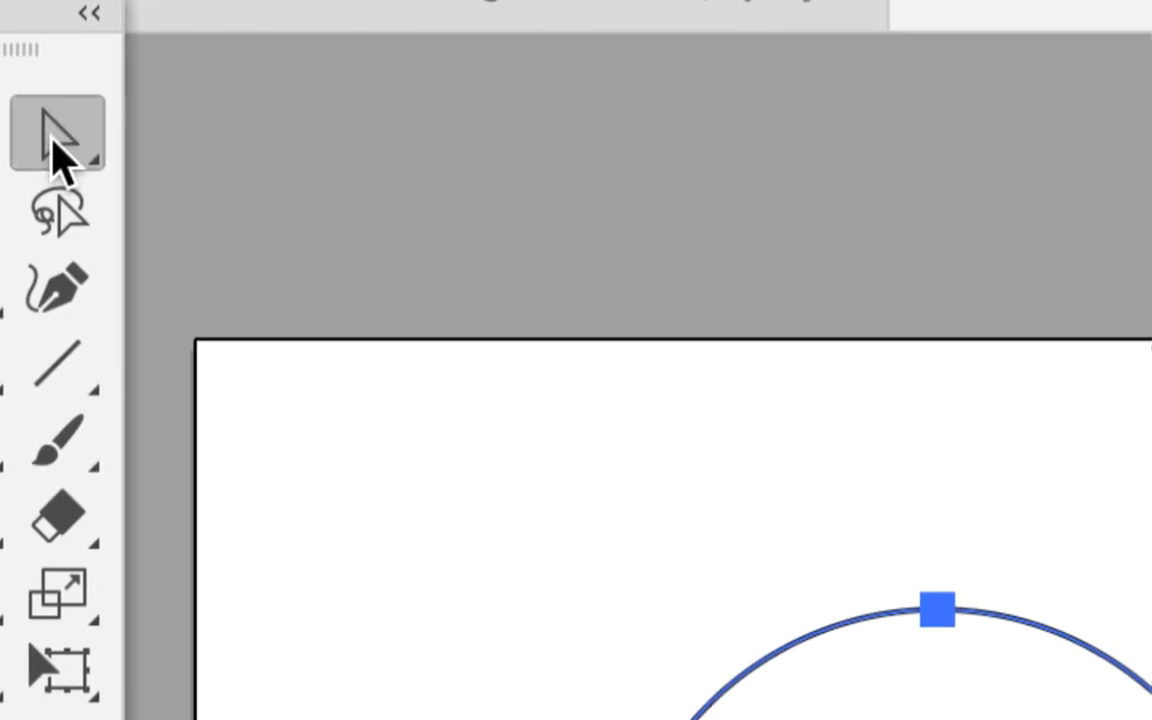
{"action": "left_click_drag", "start_coordinate": [20, 48], "coordinate": [120, 225]}
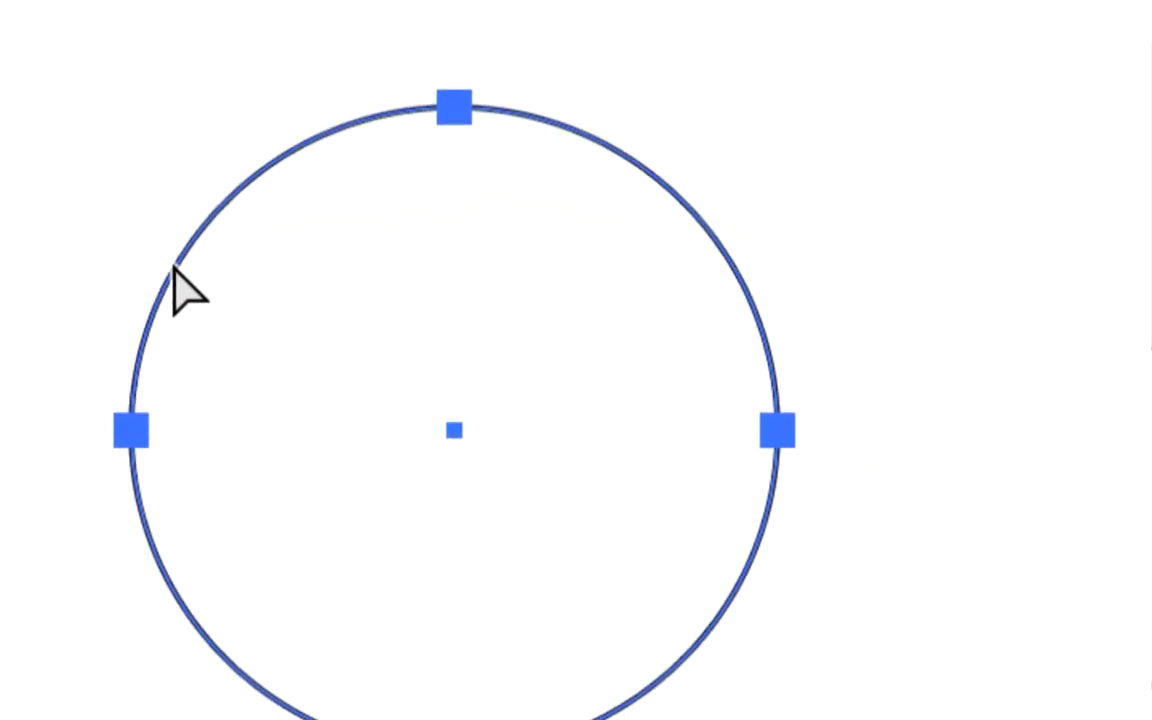
{"action": "left_click", "coordinate": [104, 234]}
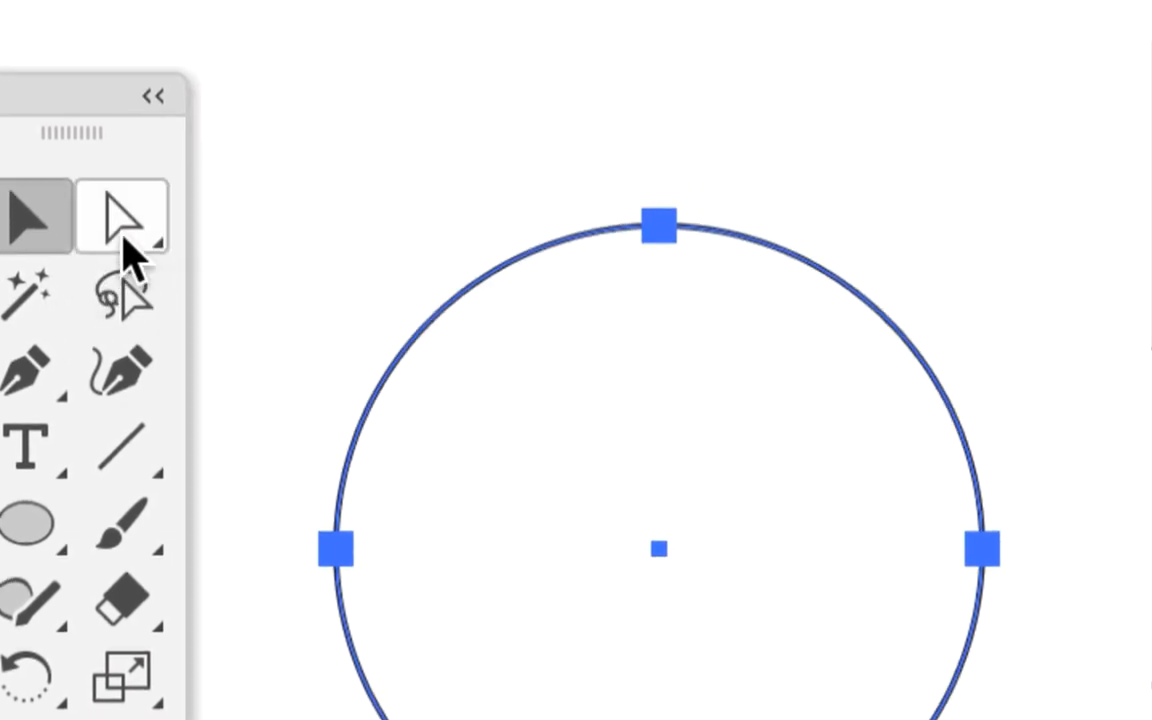
{"action": "left_click", "coordinate": [123, 237]}
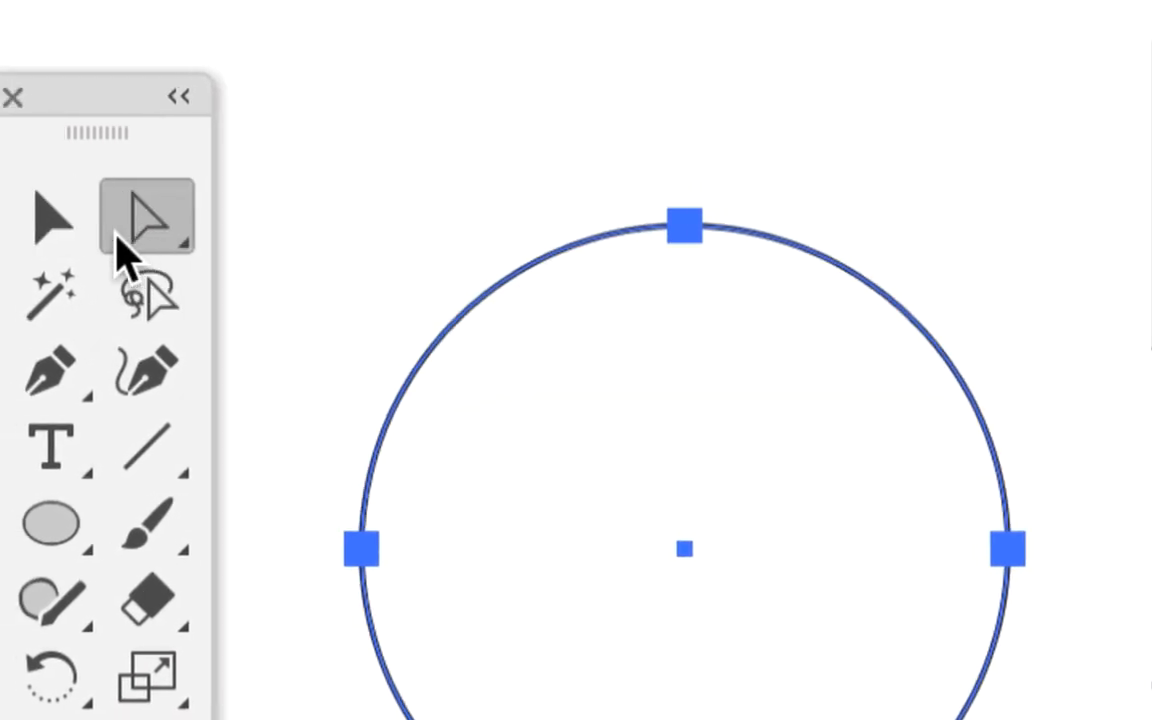
{"action": "left_click", "coordinate": [58, 238]}
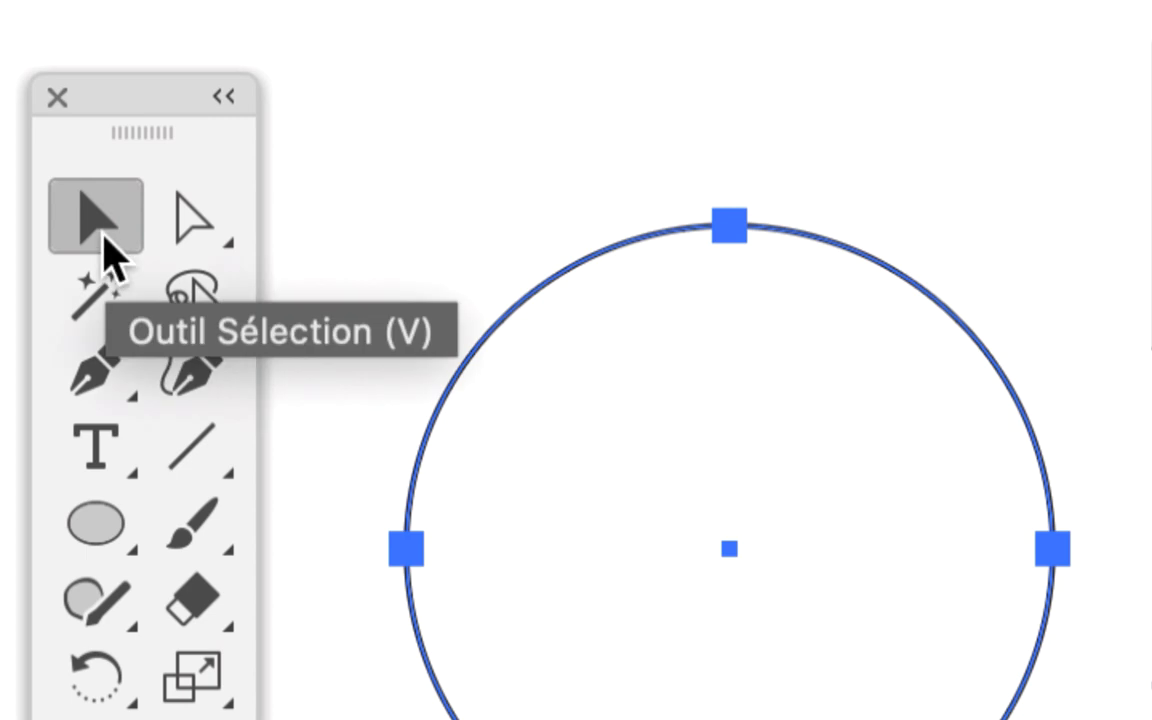
{"action": "left_click", "coordinate": [188, 228]}
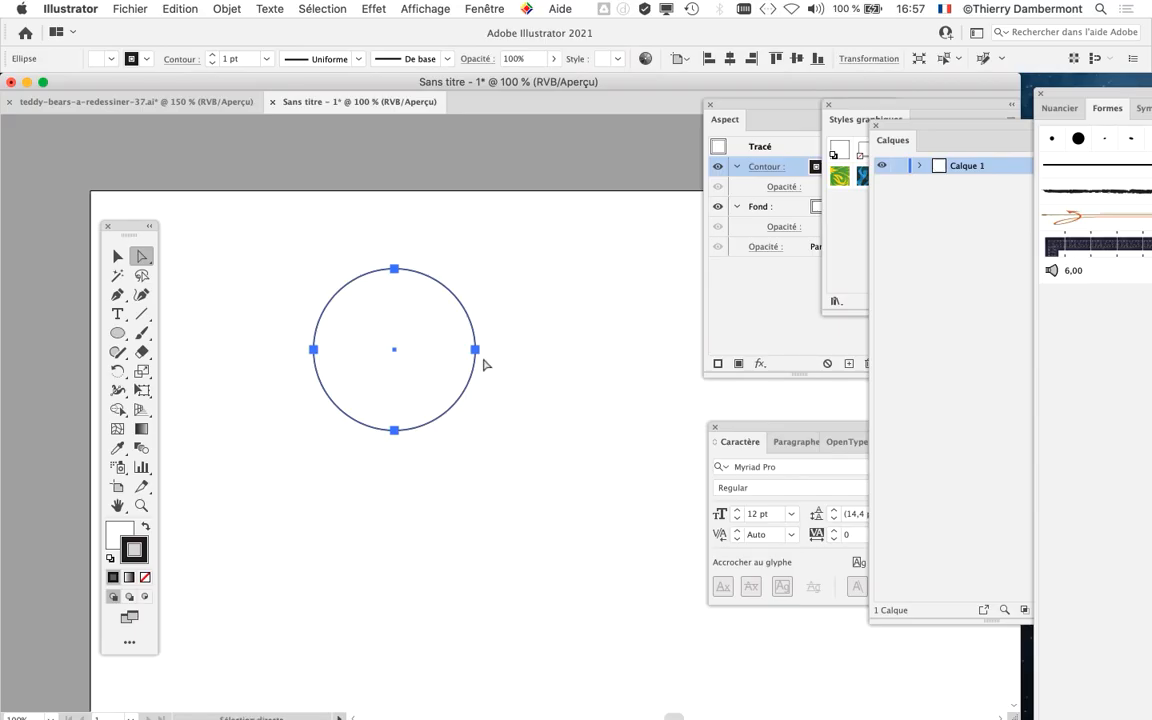
Step: Deselect the circle and directly select only its right anchor point
{"action": "left_click_drag", "start_coordinate": [478, 355], "coordinate": [370, 345]}
{"action": "left_click_drag", "start_coordinate": [122, 226], "coordinate": [112, 148]}
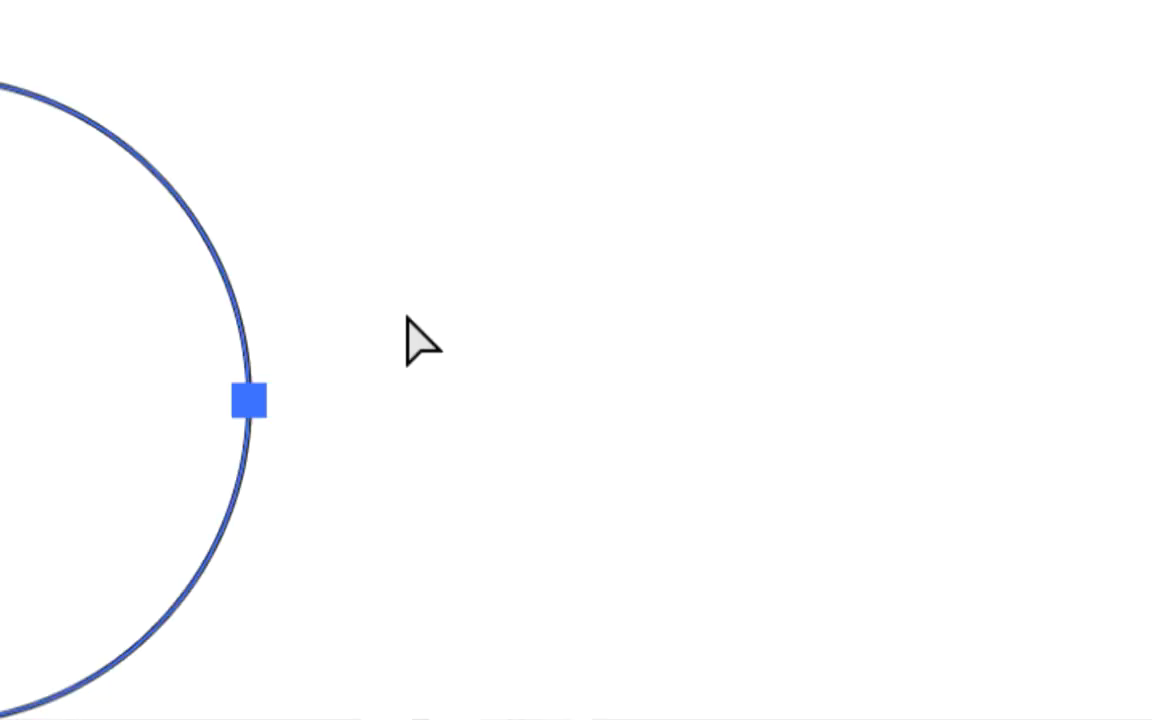
{"action": "left_click", "coordinate": [390, 296]}
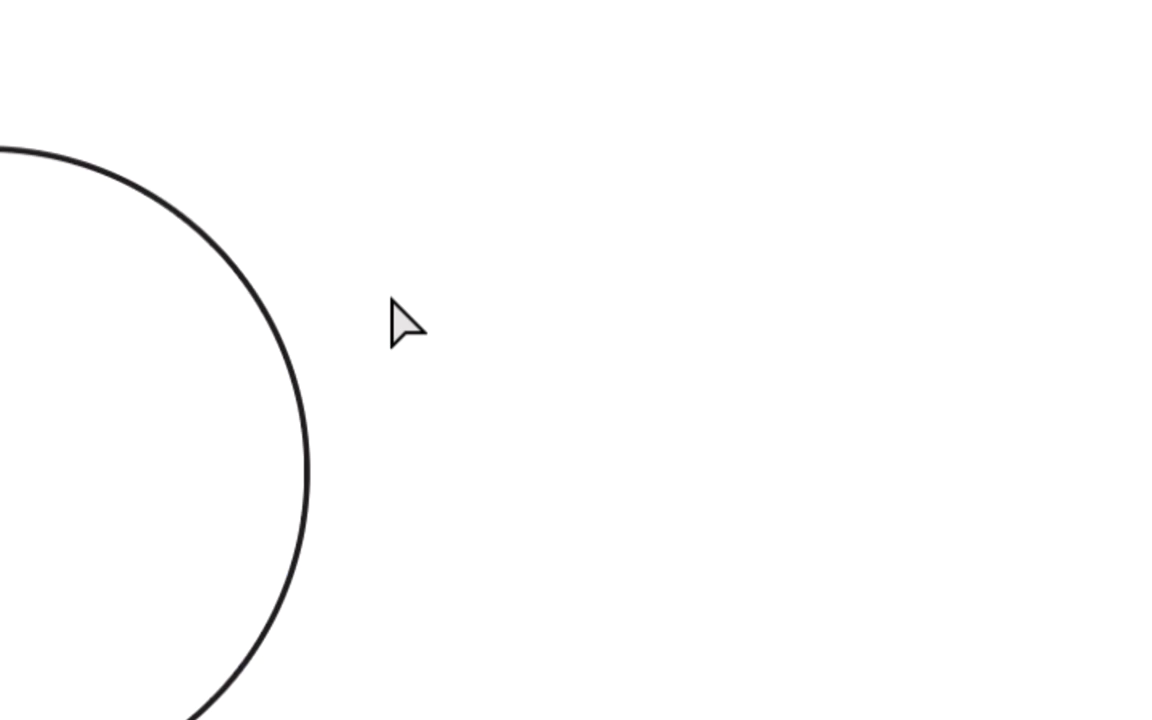
{"action": "left_click", "coordinate": [309, 470]}
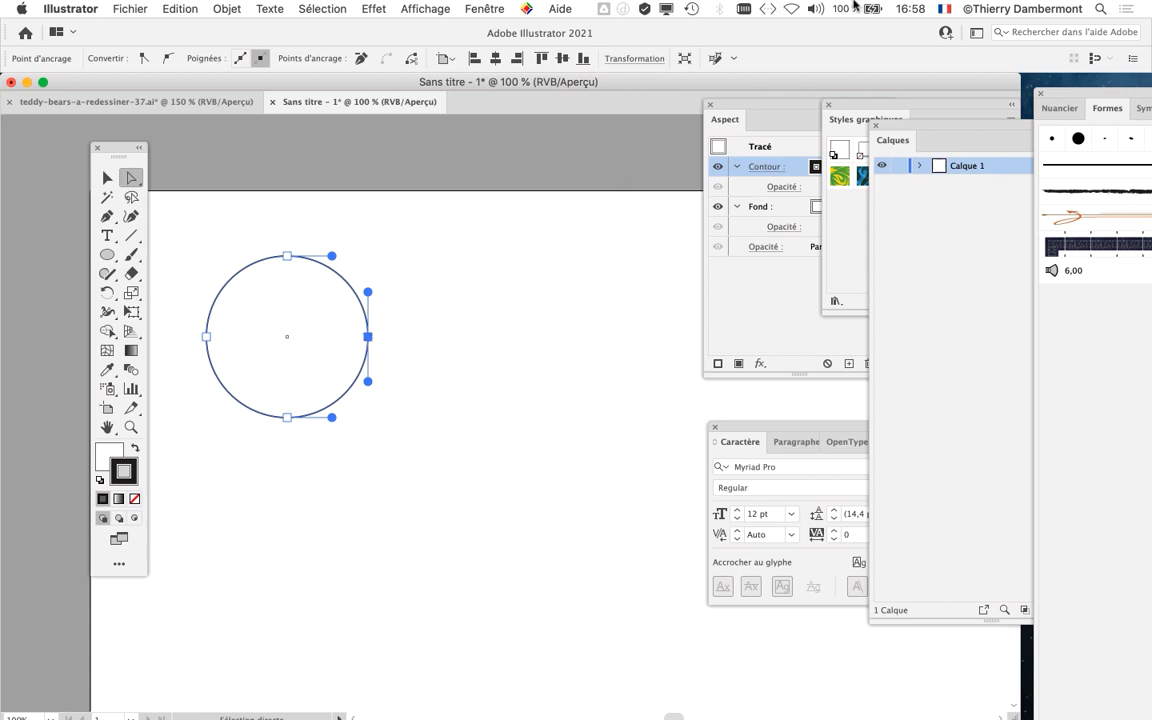
Step: Show the macOS keyboard viewer, examine its arrow keys, and close it
{"action": "left_click", "coordinate": [946, 9]}
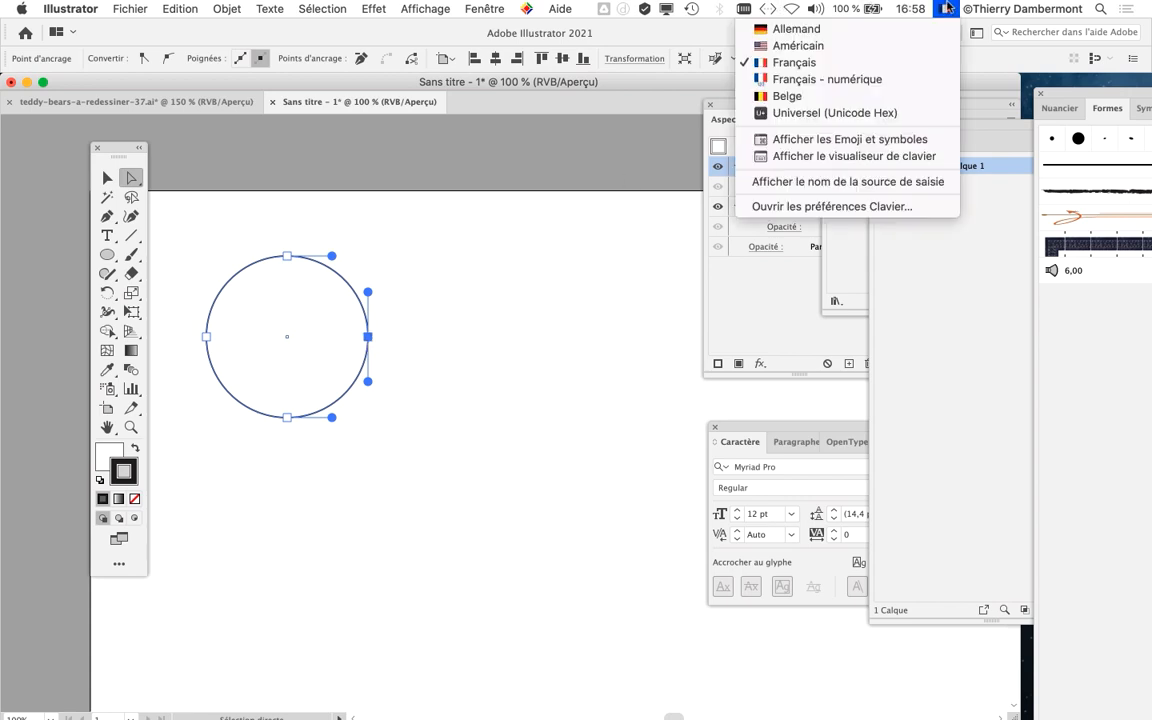
{"action": "left_click", "coordinate": [918, 158]}
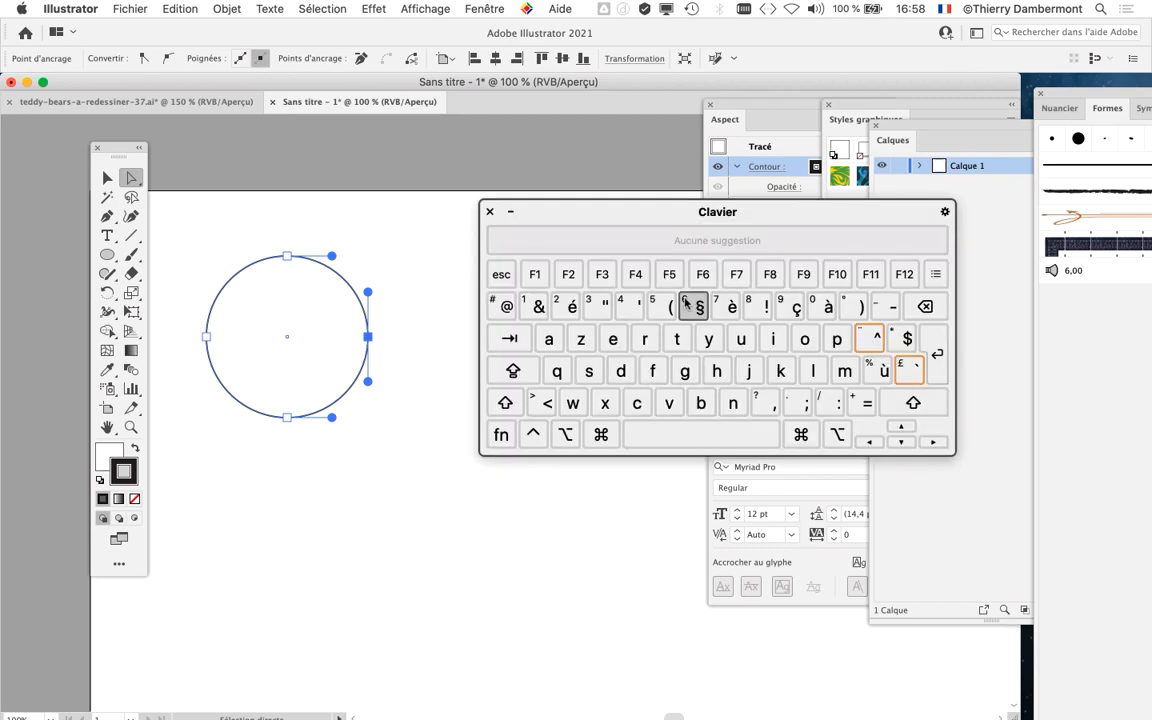
{"action": "key", "text": "alt+super+8"}
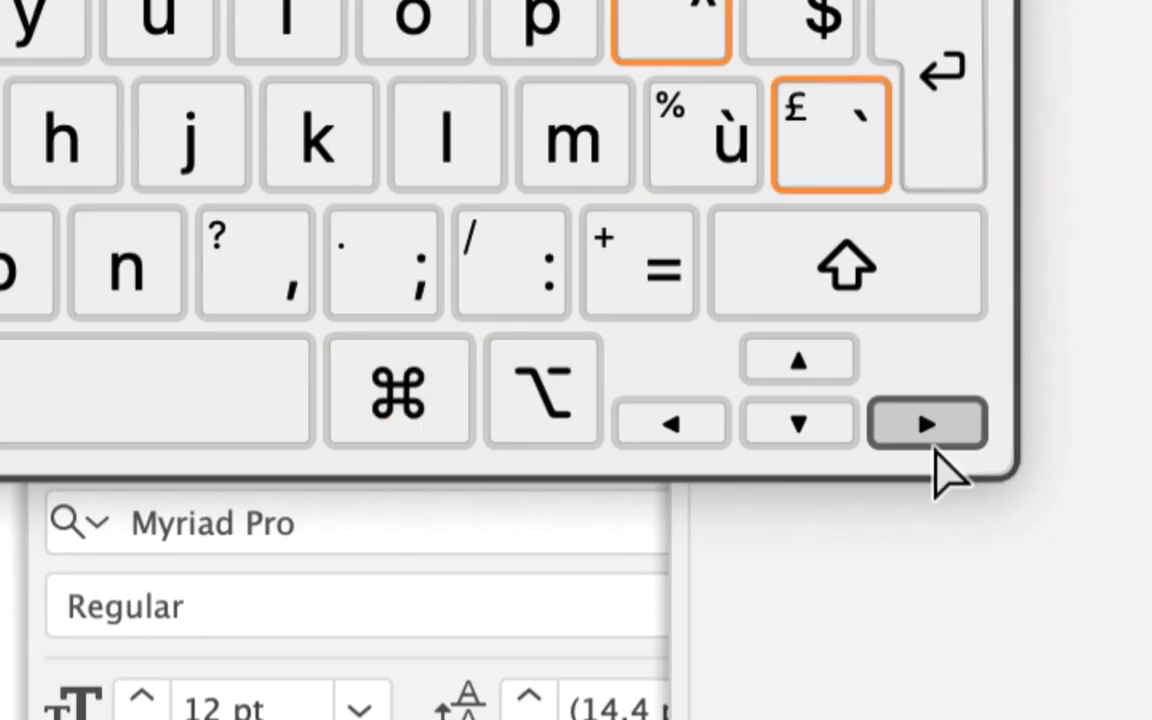
{"action": "key", "text": "super"}
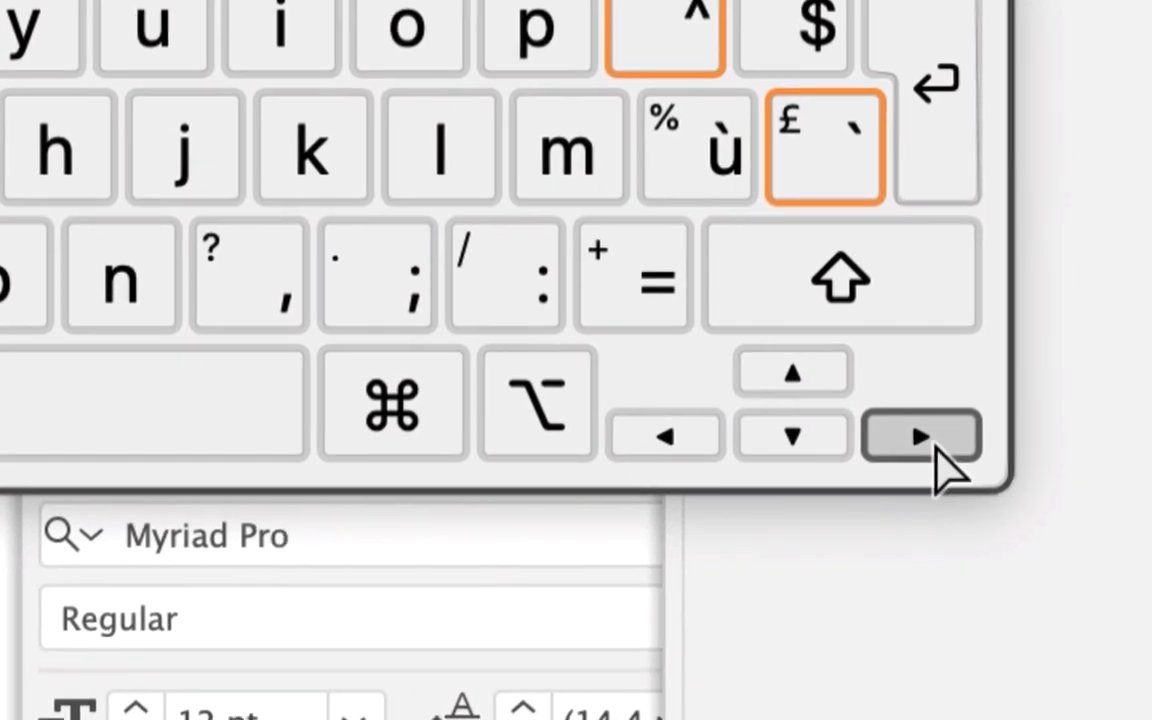
{"action": "key", "text": "alt+super+8"}
{"action": "left_click", "coordinate": [489, 212]}
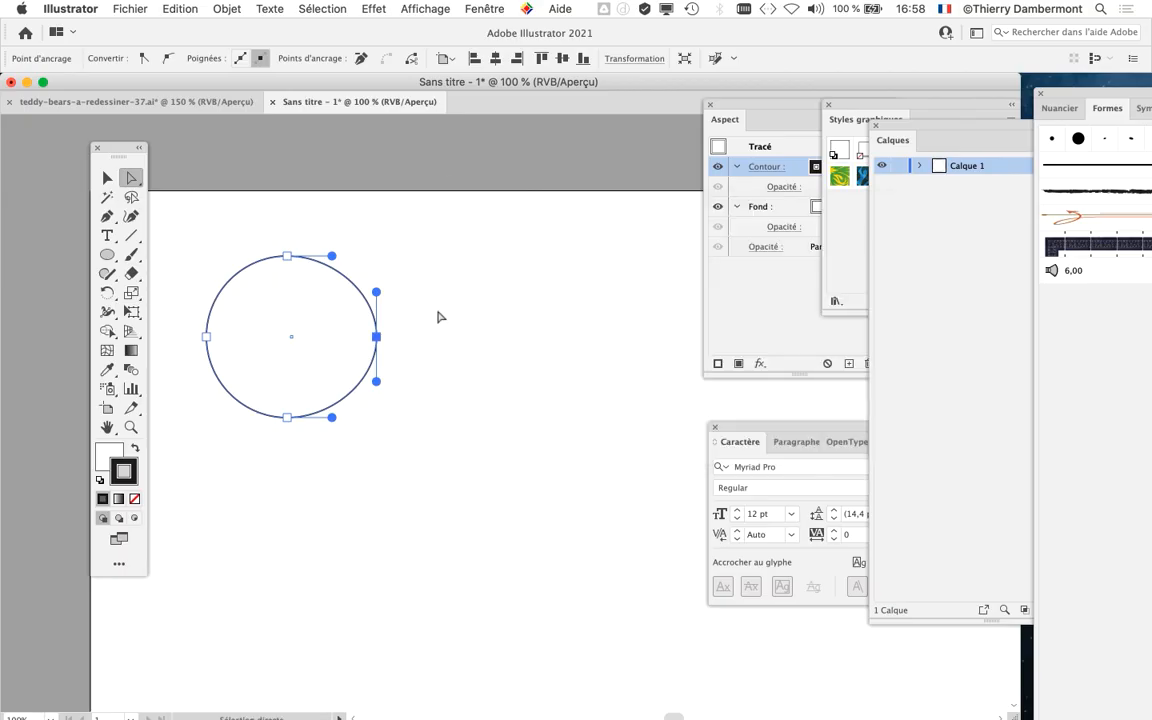
Step: Nudge the circle's right anchor point slightly outward in small increments
{"action": "key", "text": "Right"}
{"action": "key", "text": "Right"}
{"action": "key", "text": "Right"}
{"action": "key", "text": "Right"}
{"action": "key", "text": "Right"}
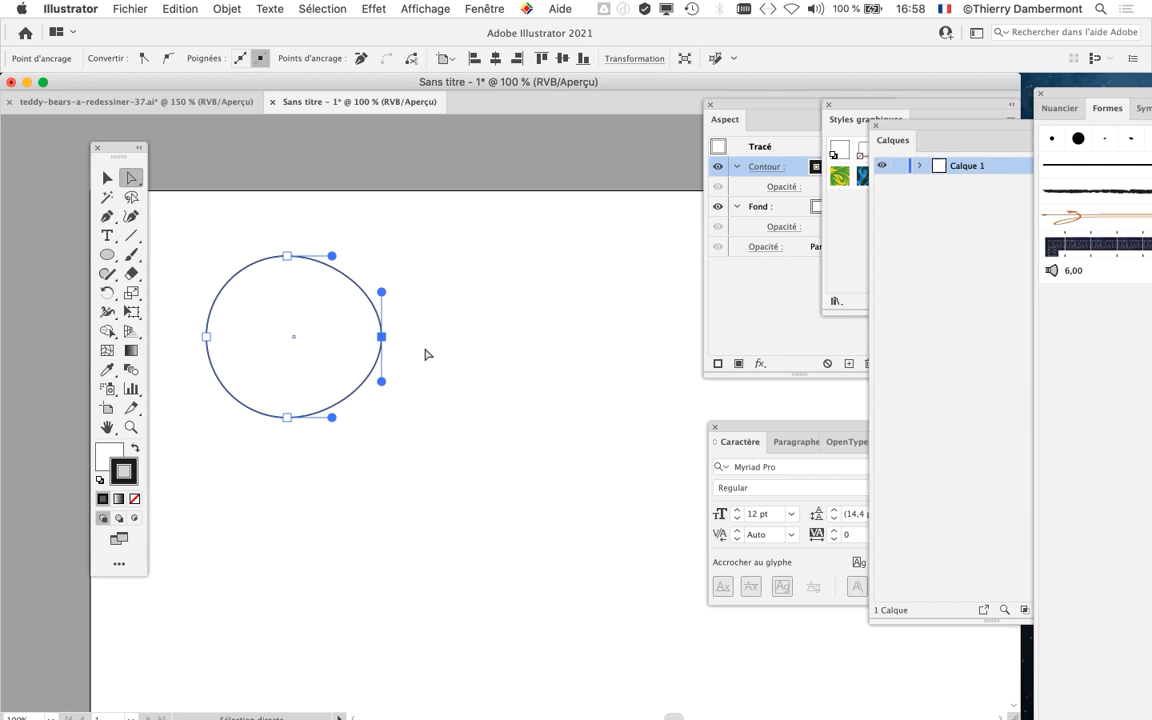
Step: Move the right anchor point much farther outward in large increments and adjust it back slightly, stretching the circle into a teardrop
{"action": "key", "text": "shift+Right"}
{"action": "key", "text": "shift+Right"}
{"action": "key", "text": "shift+Right"}
{"action": "key", "text": "shift+Right"}
{"action": "key", "text": "shift+Right"}
{"action": "key", "text": "shift+Right"}
{"action": "key", "text": "shift+Right"}
{"action": "key", "text": "shift+Right"}
{"action": "key", "text": "shift+Right"}
{"action": "key", "text": "shift+Right"}
{"action": "key", "text": "shift+Right"}
{"action": "key", "text": "shift+Right"}
{"action": "key", "text": "shift+Right"}
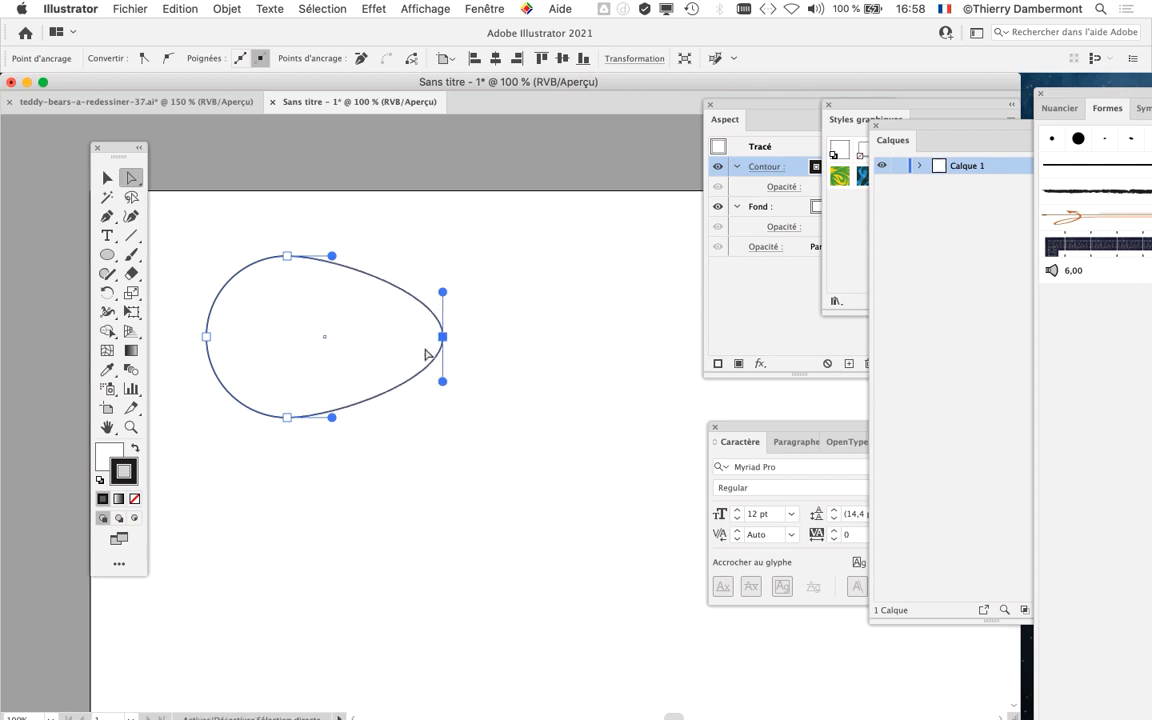
{"action": "key", "text": "shift+Right"}
{"action": "key", "text": "shift+Right"}
{"action": "key", "text": "shift+Right"}
{"action": "key", "text": "shift+Right"}
{"action": "key", "text": "shift+Right"}
{"action": "key", "text": "shift+Right"}
{"action": "key", "text": "shift+Right"}
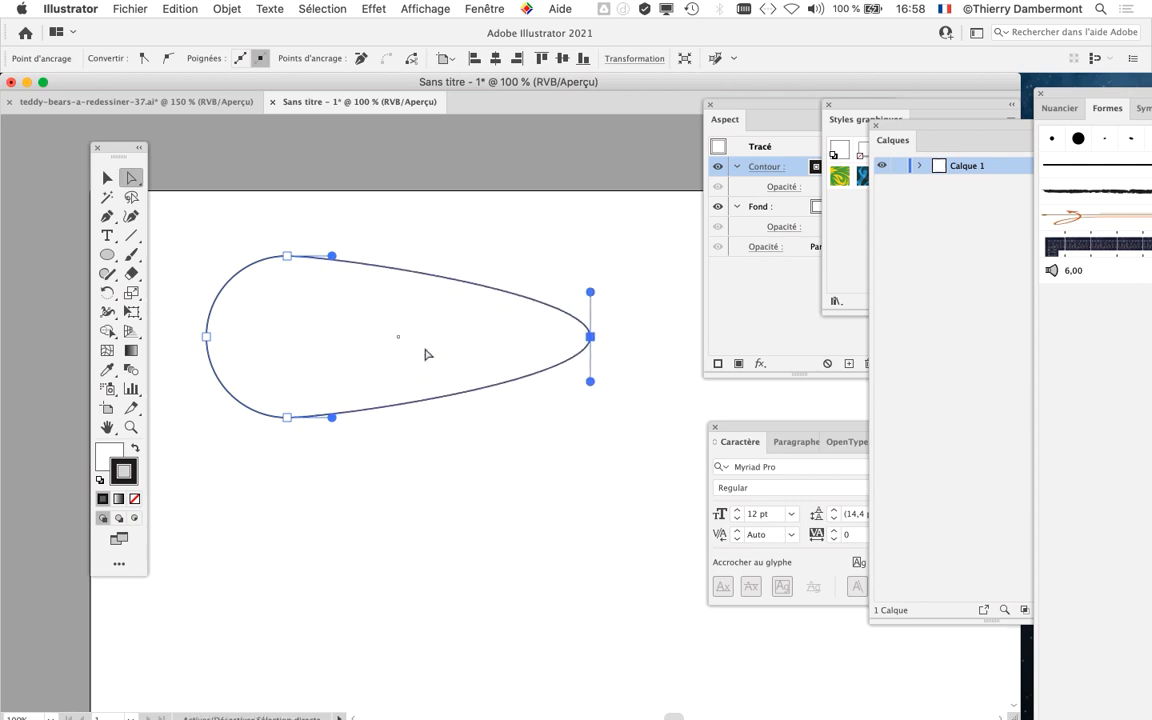
{"action": "key", "text": "shift+Left"}
{"action": "key", "text": "shift+Left"}
{"action": "key", "text": "shift+Left"}
{"action": "key", "text": "shift+Left"}
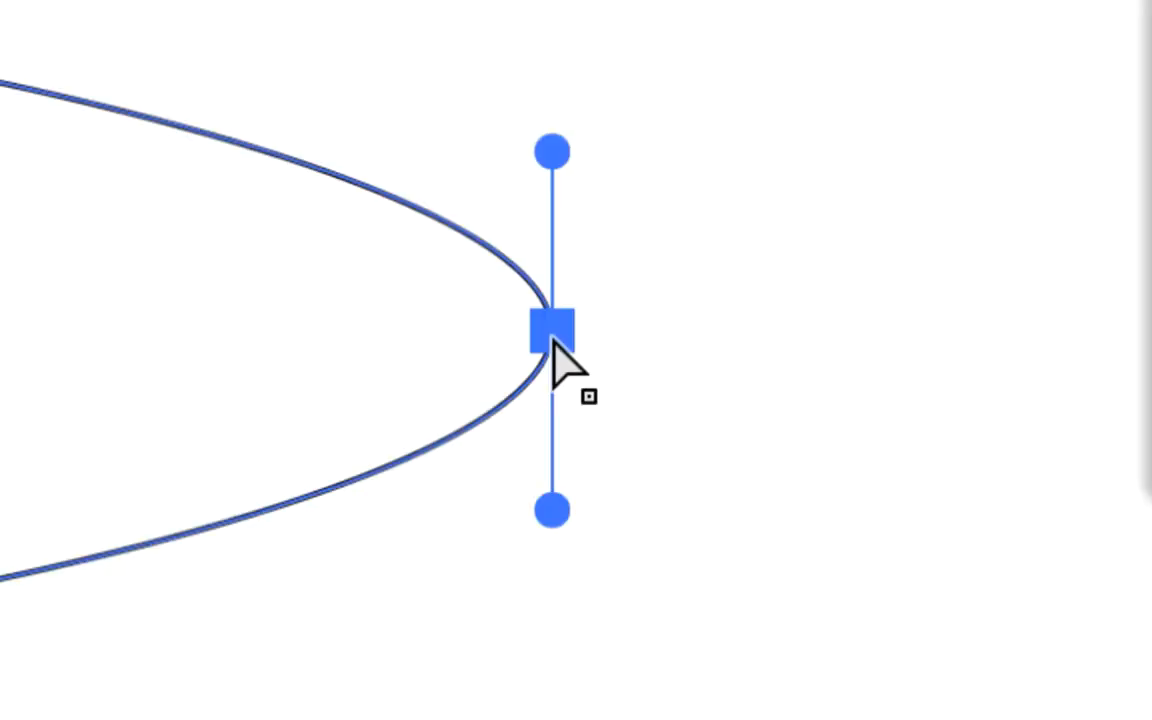
{"action": "left_click_drag", "start_coordinate": [553, 338], "coordinate": [602, 337]}
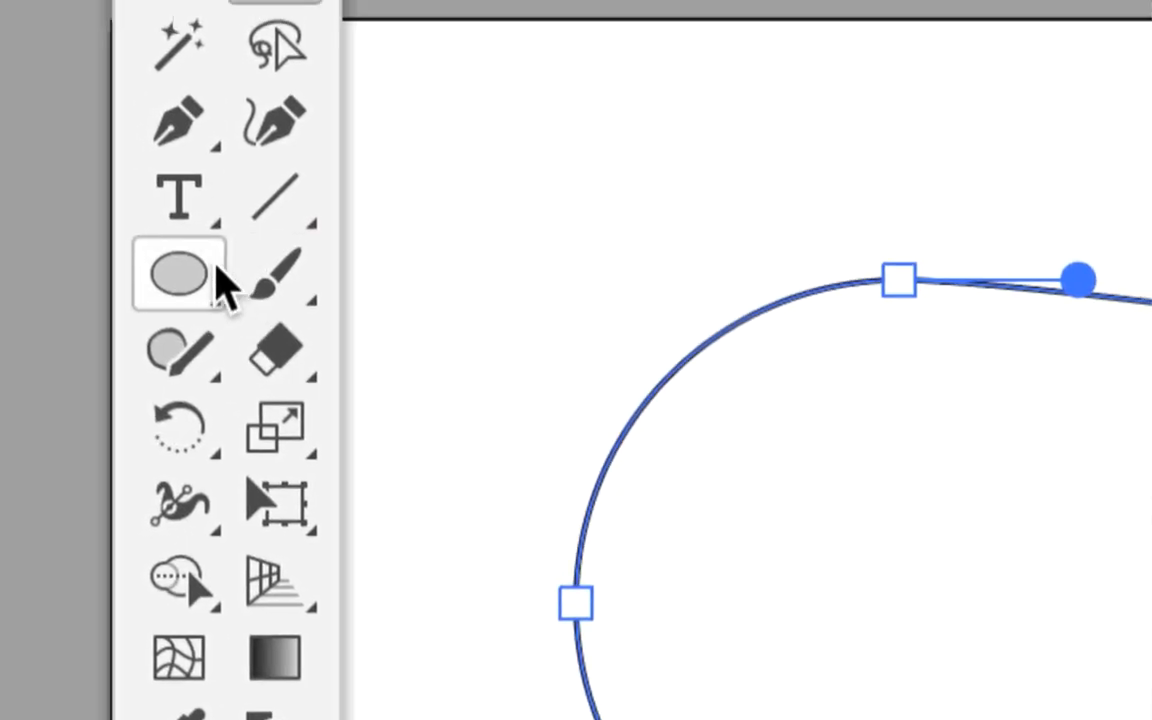
Step: Convert the stretched shape's right anchor point into a sharp corner with the Anchor Point tool
{"action": "left_click", "coordinate": [6, 125]}
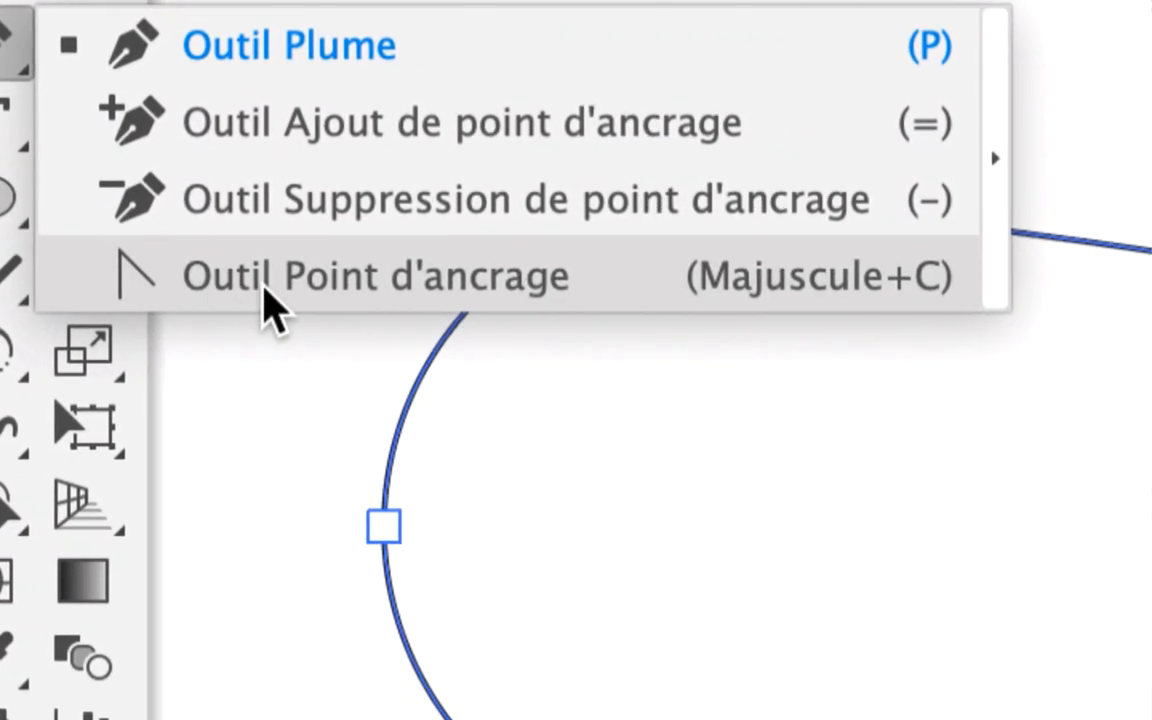
{"action": "left_click", "coordinate": [264, 280]}
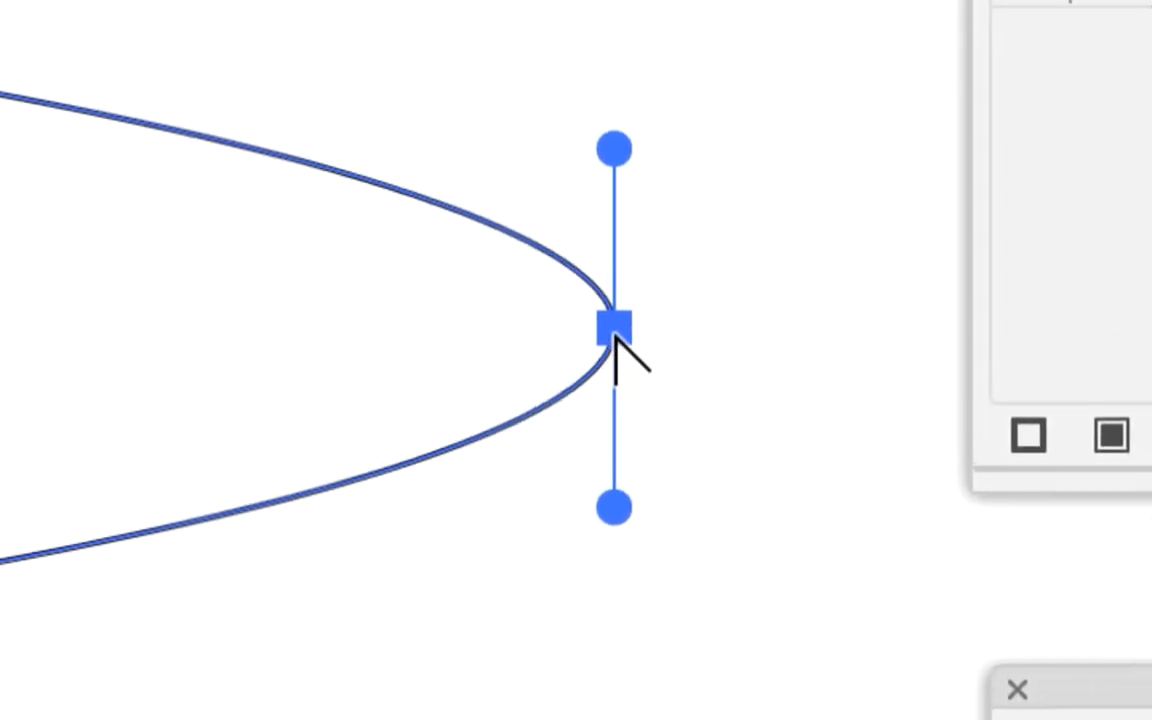
{"action": "left_click", "coordinate": [612, 333]}
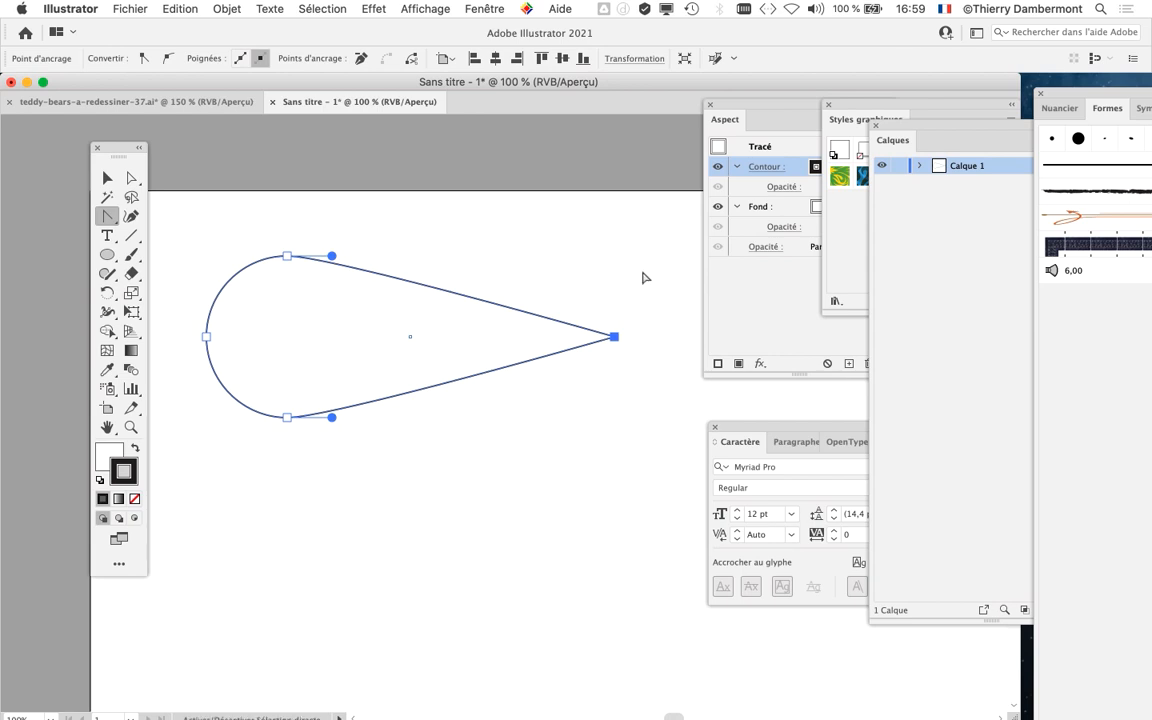
Step: Save the document as creation-brushe-01.ai in the teddy bear 10 folder, in Adobe Illustrator format with the Illustrator 2020 version option
{"action": "left_click", "coordinate": [120, 8]}
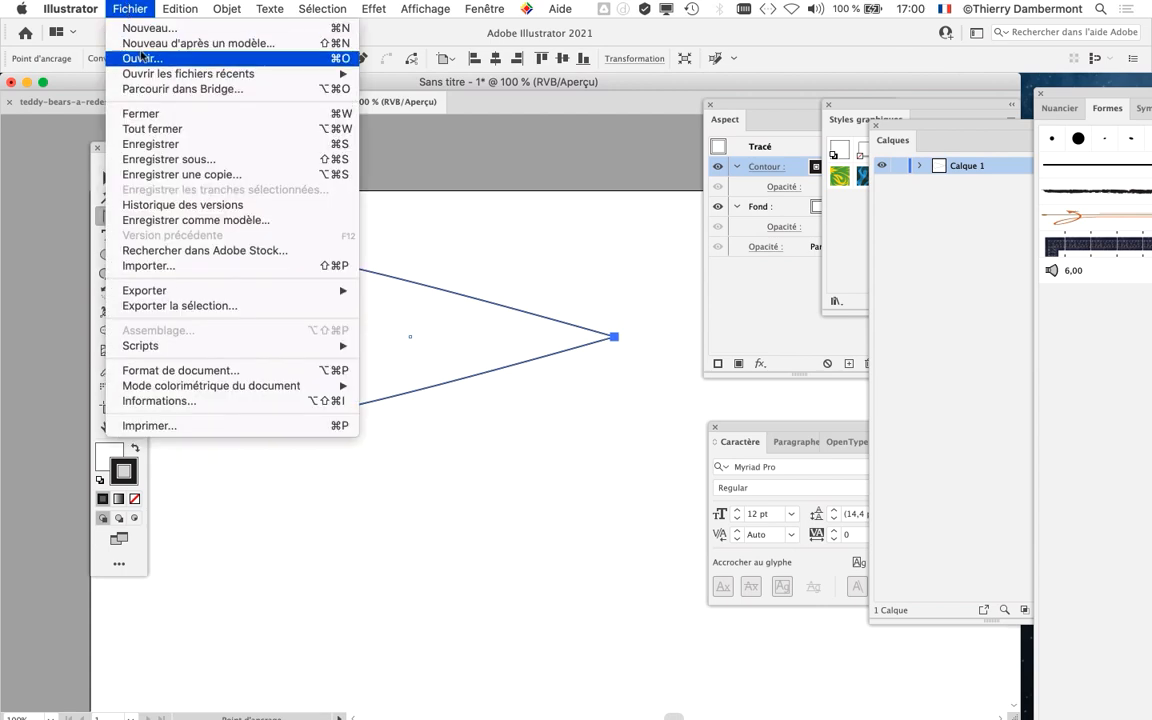
{"action": "left_click", "coordinate": [175, 160]}
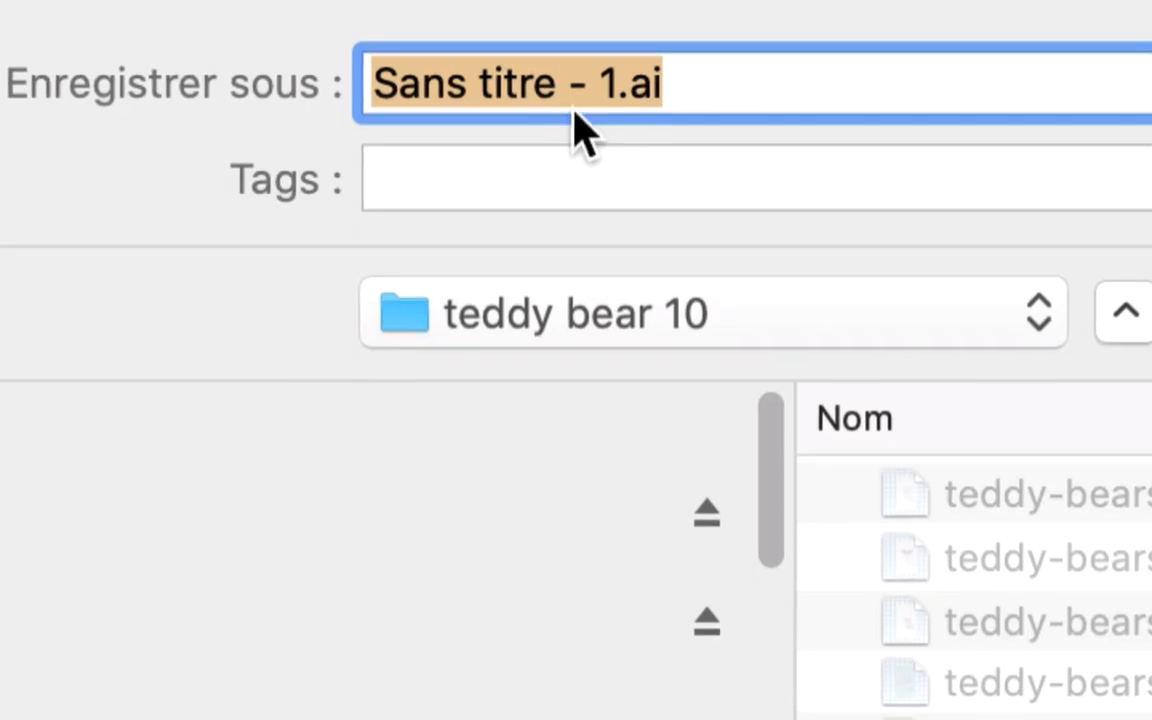
{"action": "left_click", "coordinate": [574, 106]}
{"action": "left_click_drag", "start_coordinate": [615, 106], "coordinate": [372, 104]}
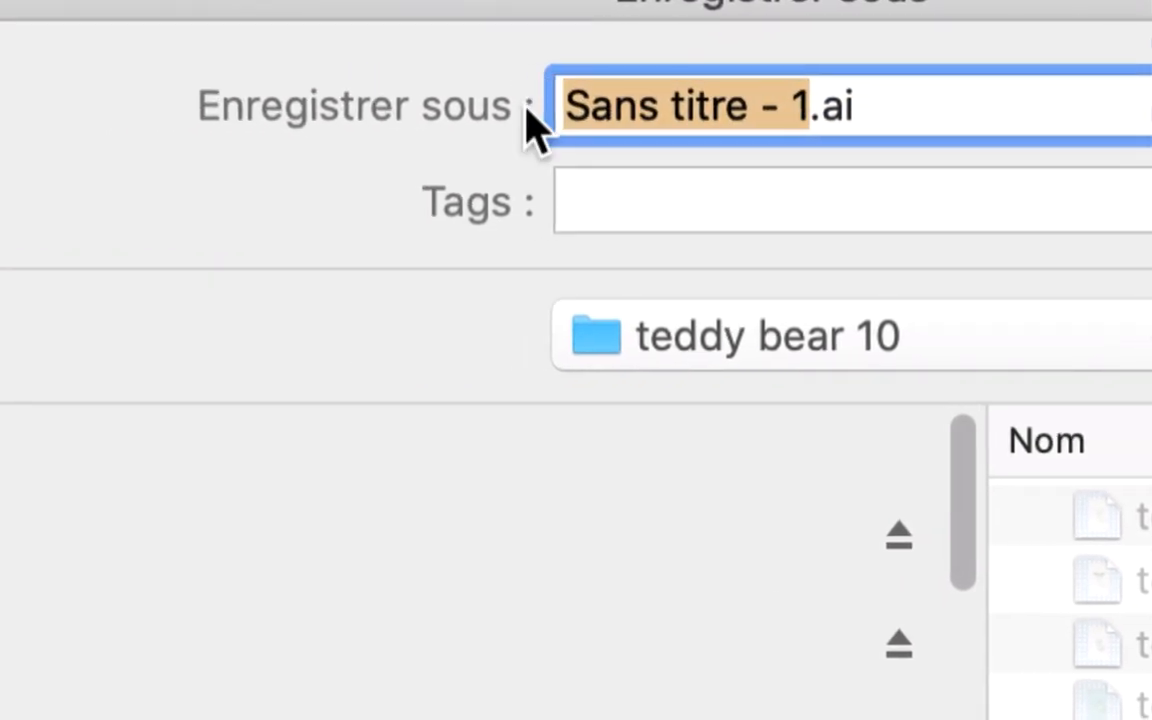
{"action": "type", "text": "cration-"}
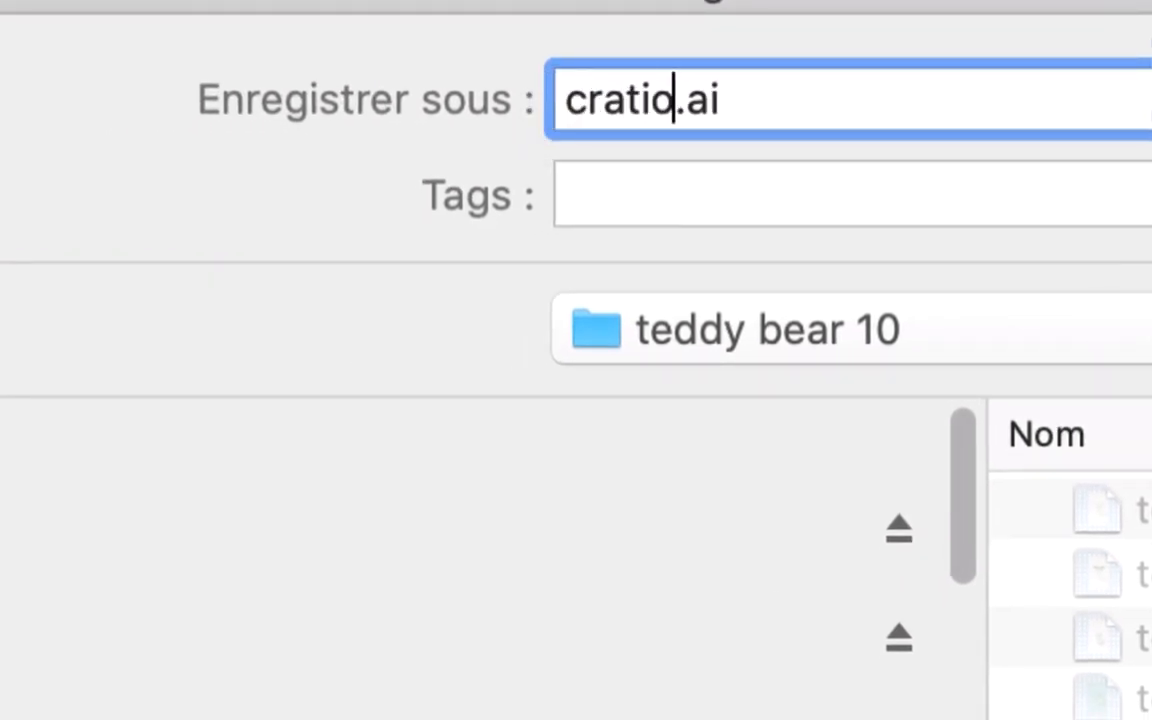
{"action": "type", "text": "brushe"}
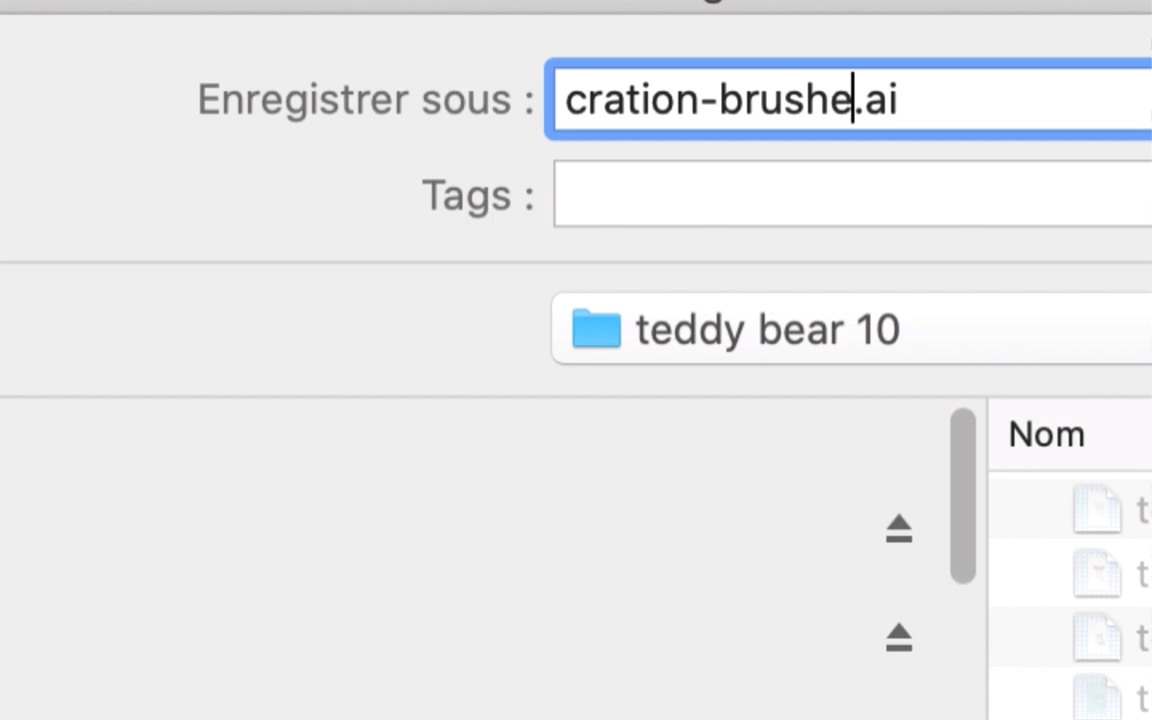
{"action": "type", "text": "-01"}
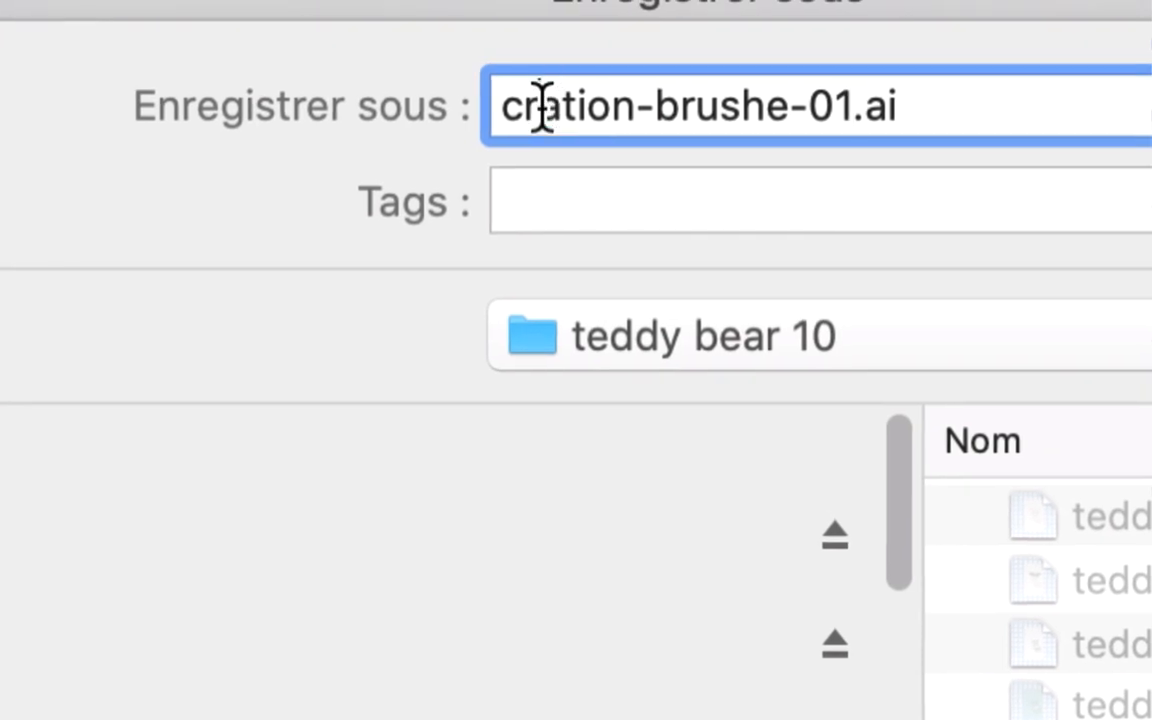
{"action": "left_click", "coordinate": [540, 105]}
{"action": "type", "text": "e"}
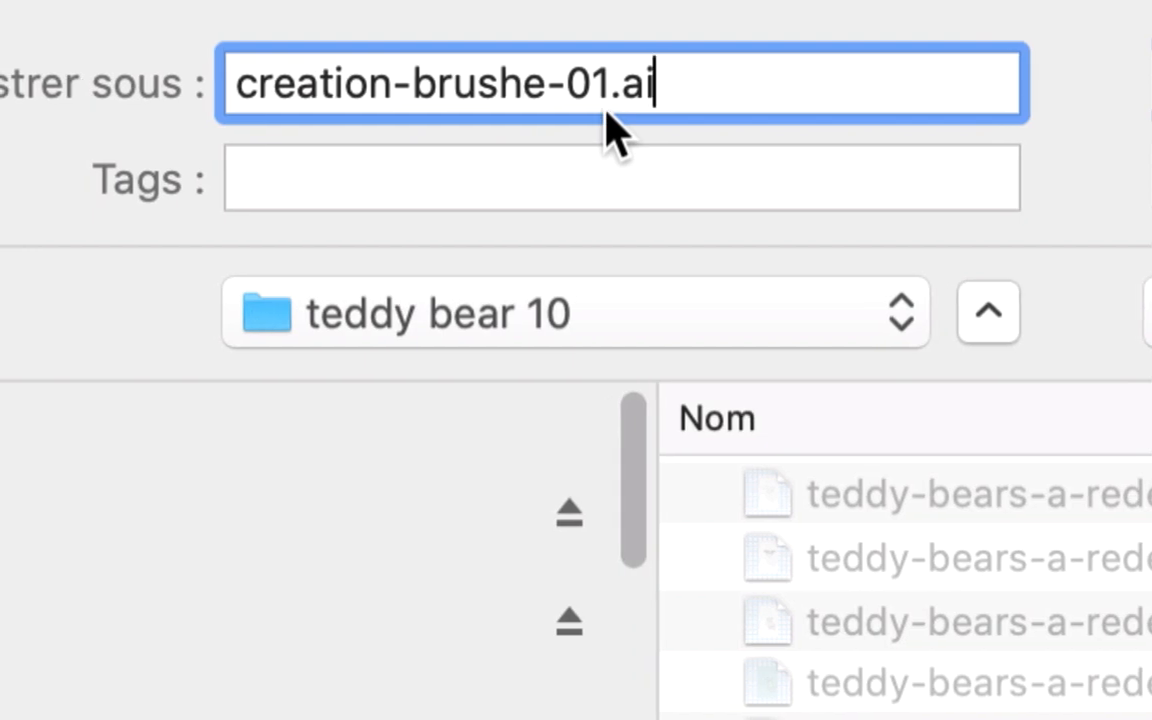
{"action": "left_click_drag", "start_coordinate": [528, 112], "coordinate": [541, 116]}
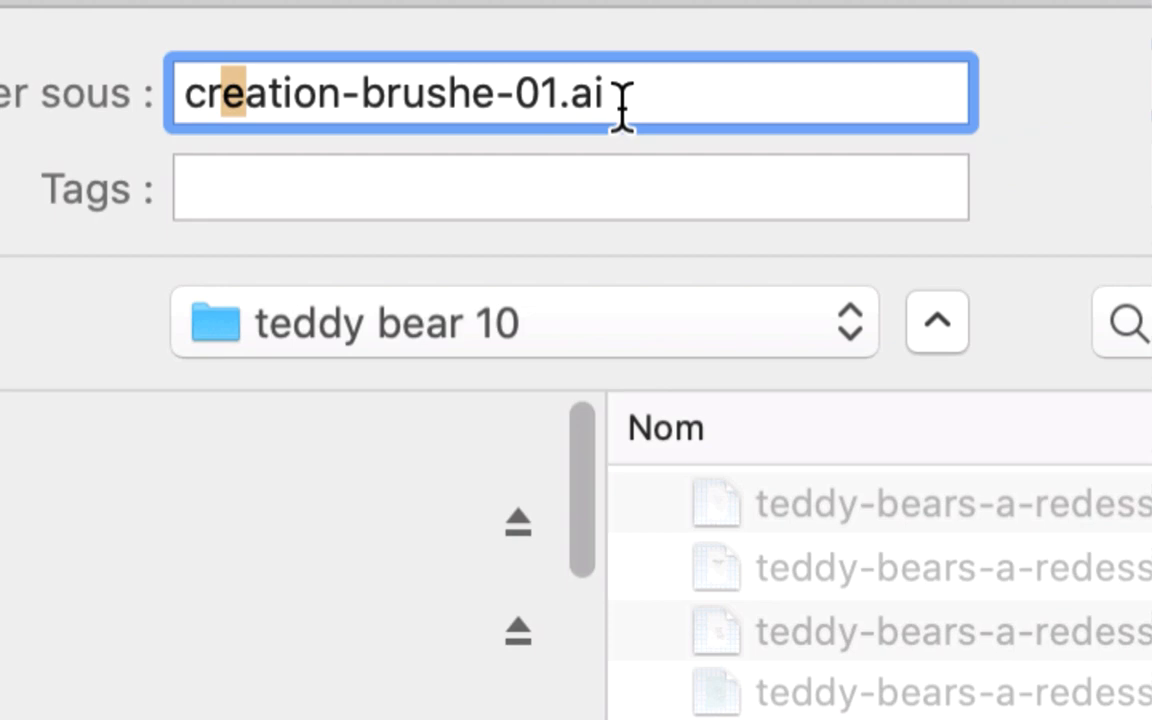
{"action": "left_click", "coordinate": [625, 105]}
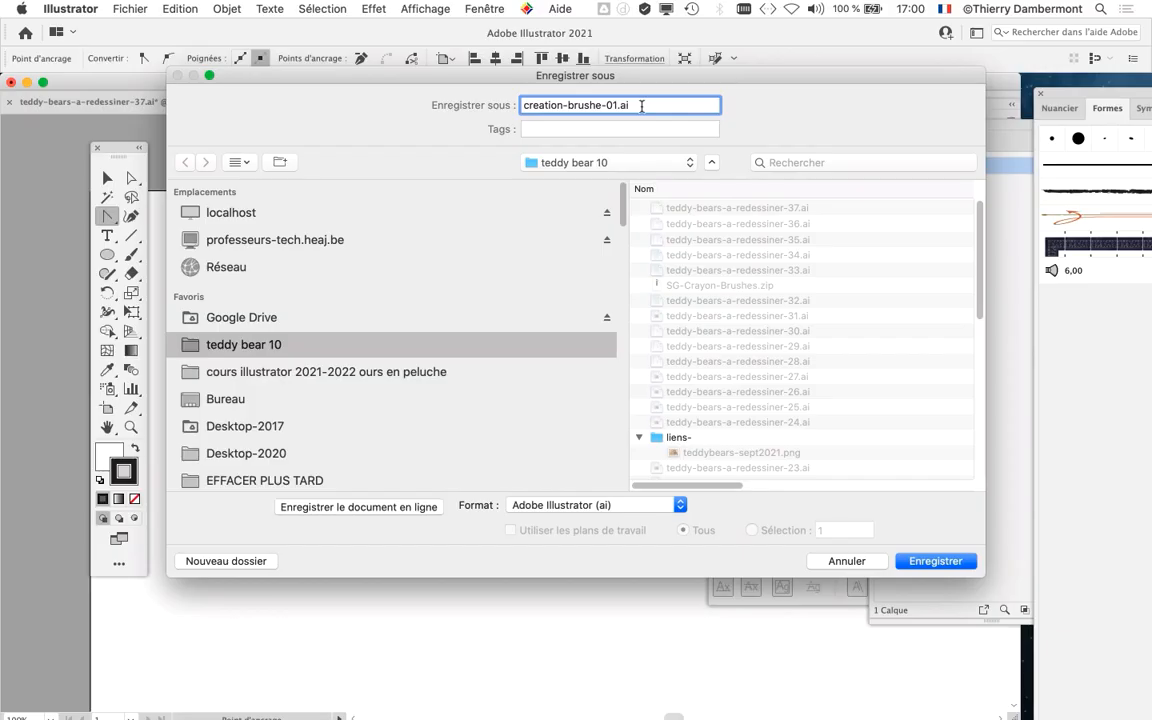
{"action": "left_click", "coordinate": [930, 562]}
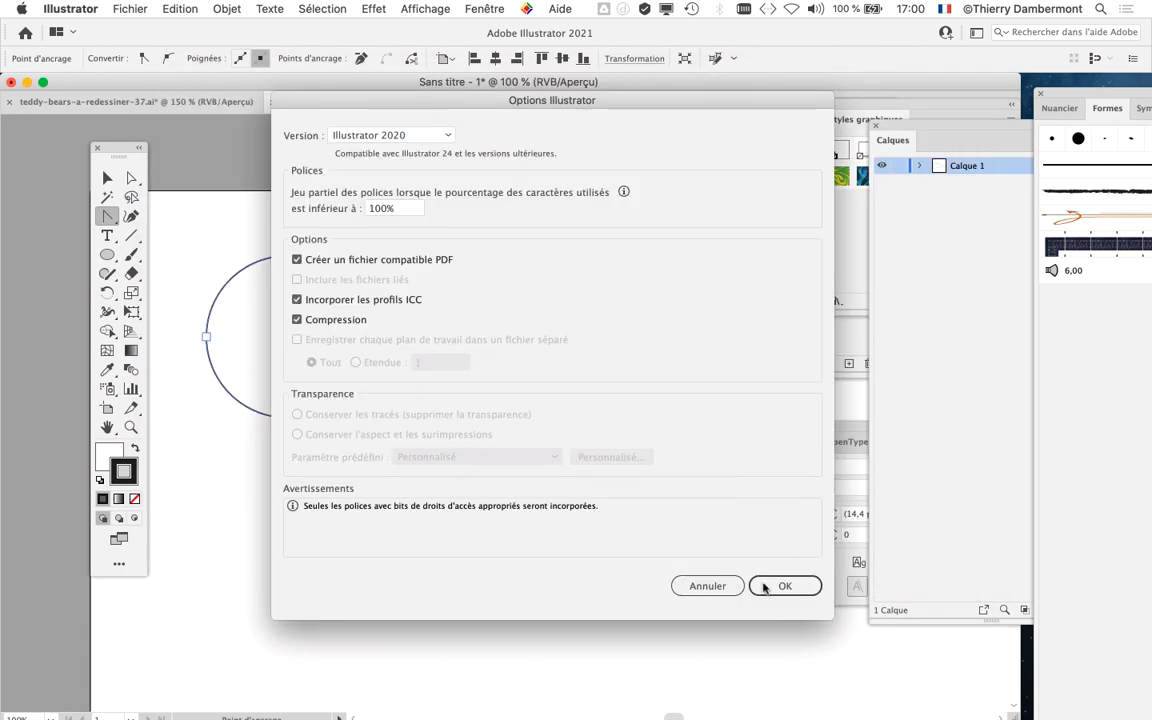
{"action": "left_click", "coordinate": [785, 588]}
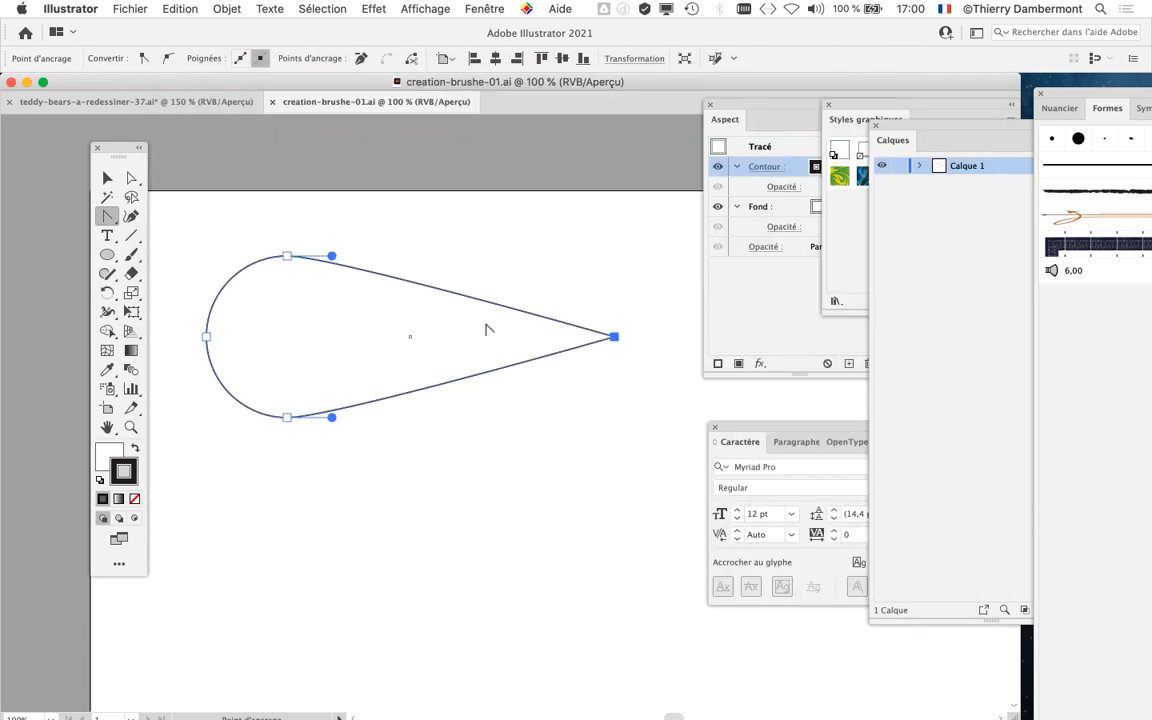
Step: Select the whole teardrop and set its stroke to none, keeping the white fill
{"action": "scroll", "coordinate": [487, 330], "scroll_direction": "down", "scroll_amount": 1}
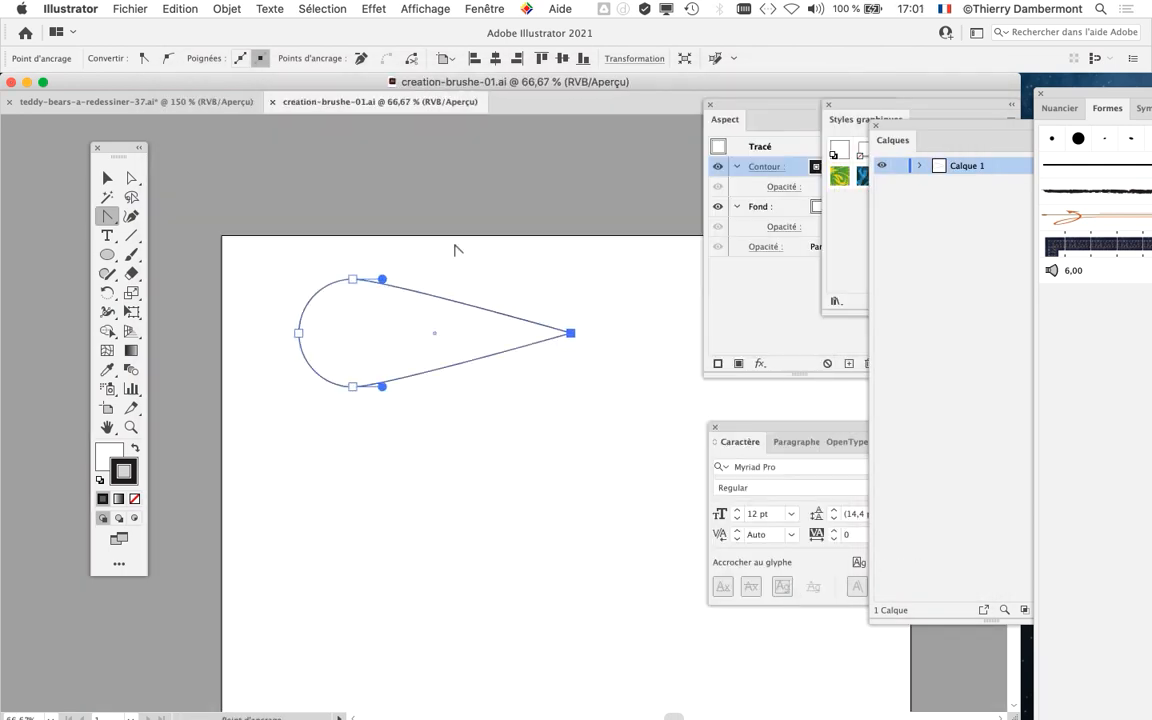
{"action": "scroll", "coordinate": [573, 327], "scroll_direction": "down", "scroll_amount": 1}
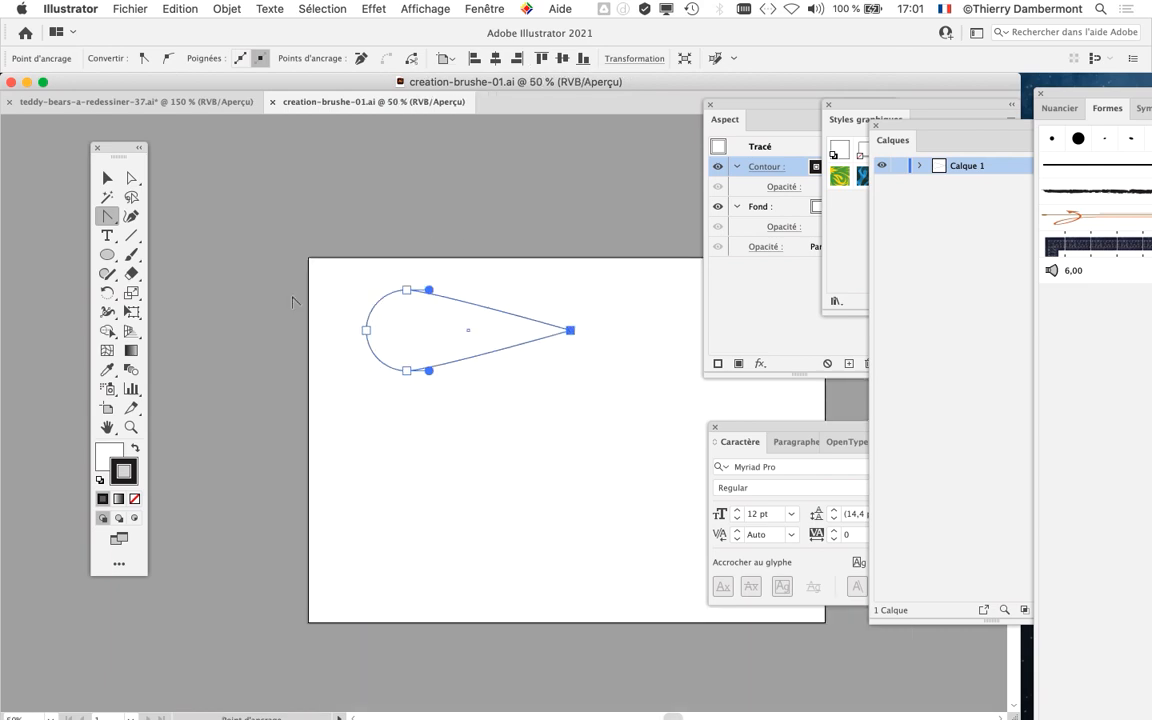
{"action": "left_click_drag", "start_coordinate": [118, 150], "coordinate": [298, 129]}
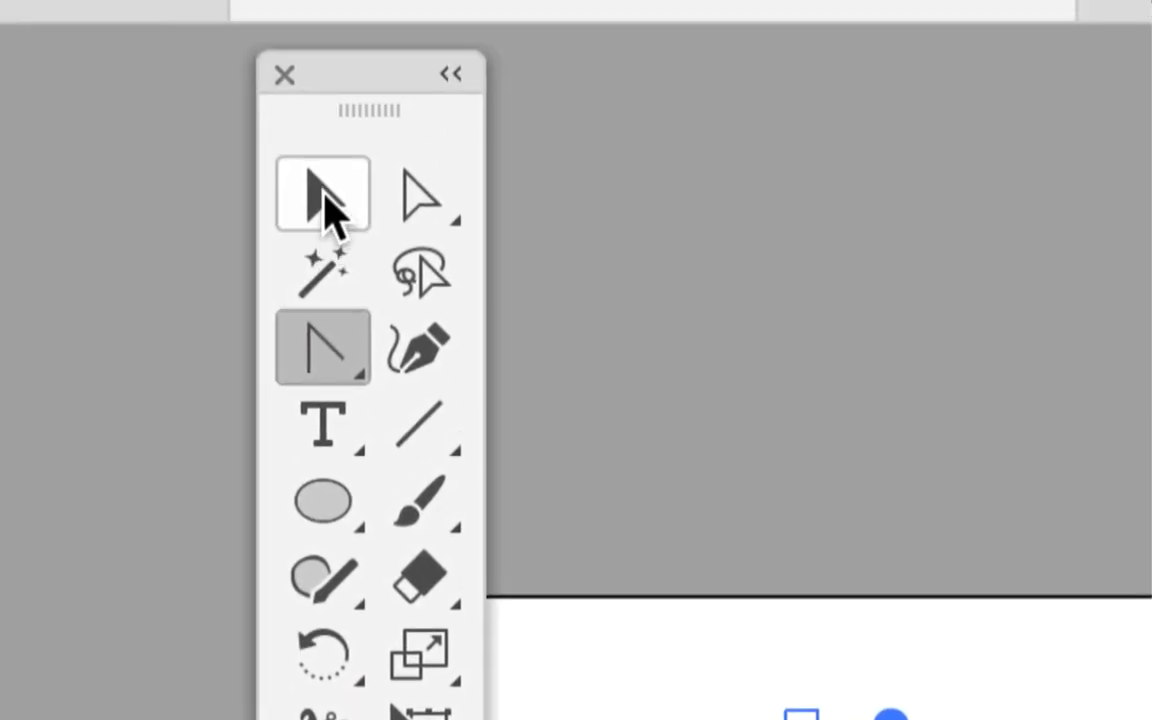
{"action": "left_click", "coordinate": [322, 190]}
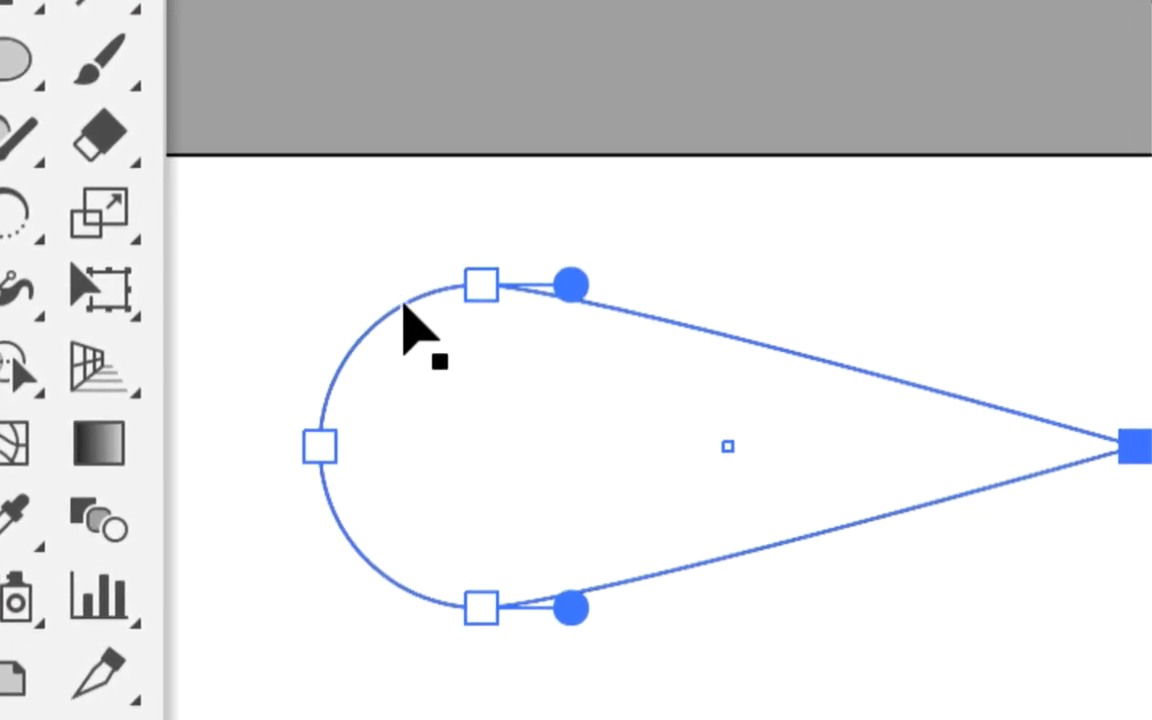
{"action": "left_click", "coordinate": [581, 520]}
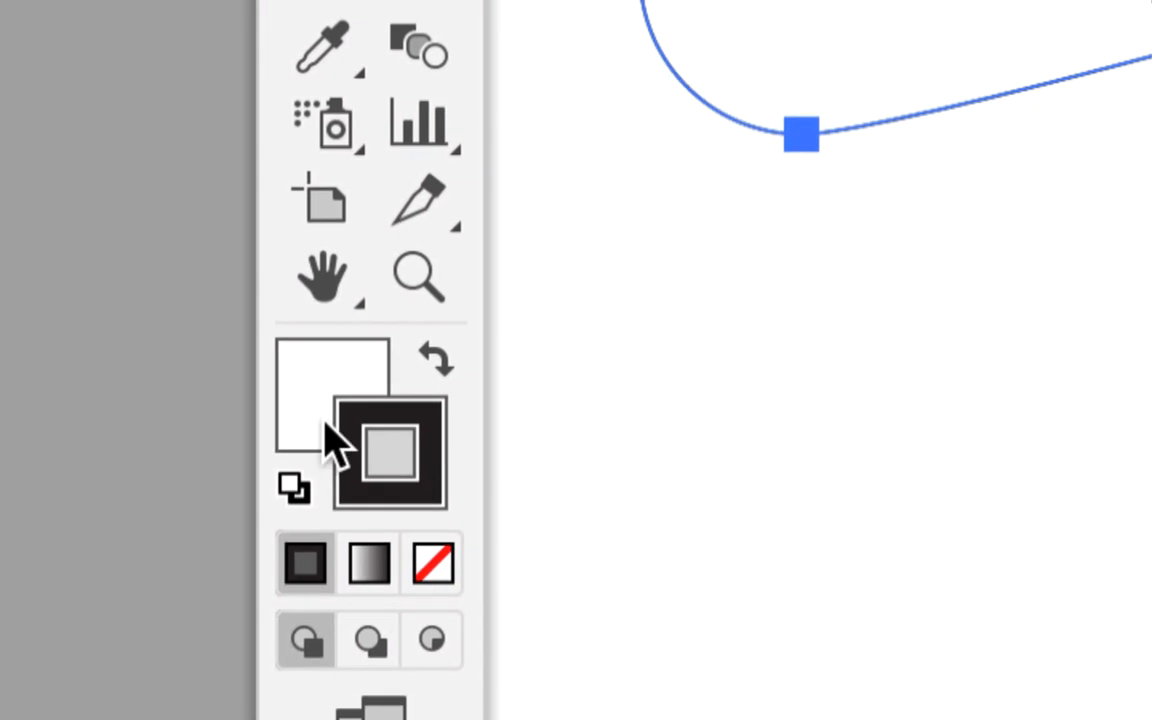
{"action": "left_click", "coordinate": [328, 432]}
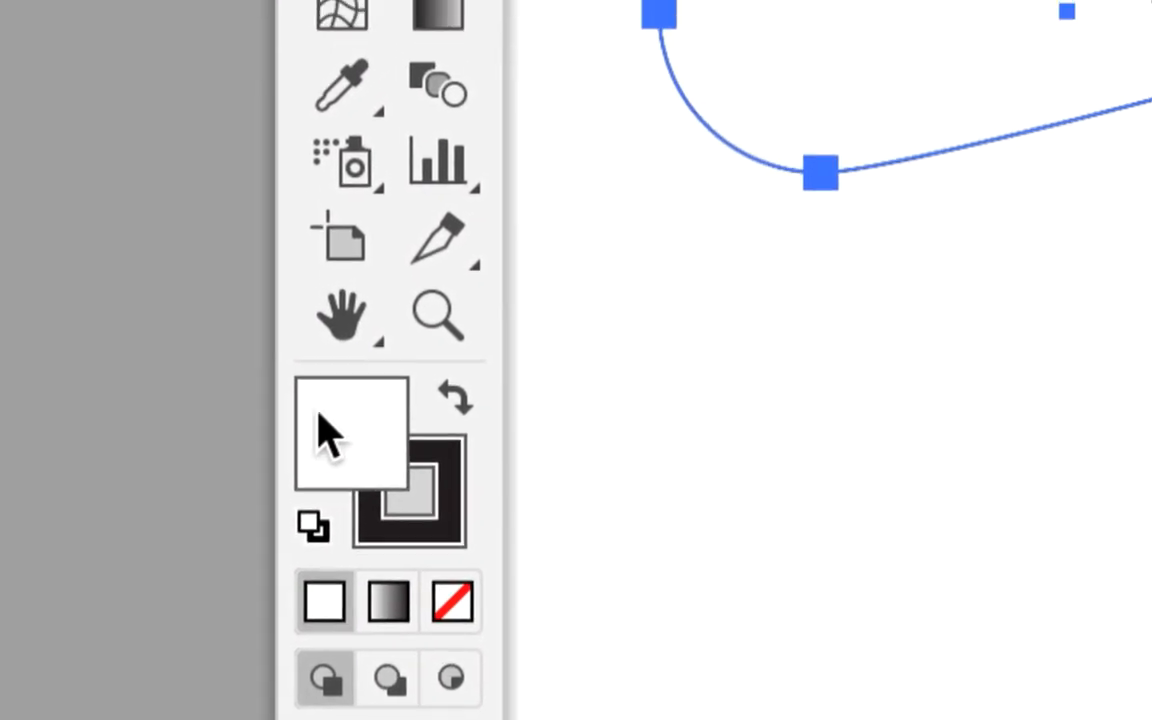
{"action": "left_click", "coordinate": [393, 532]}
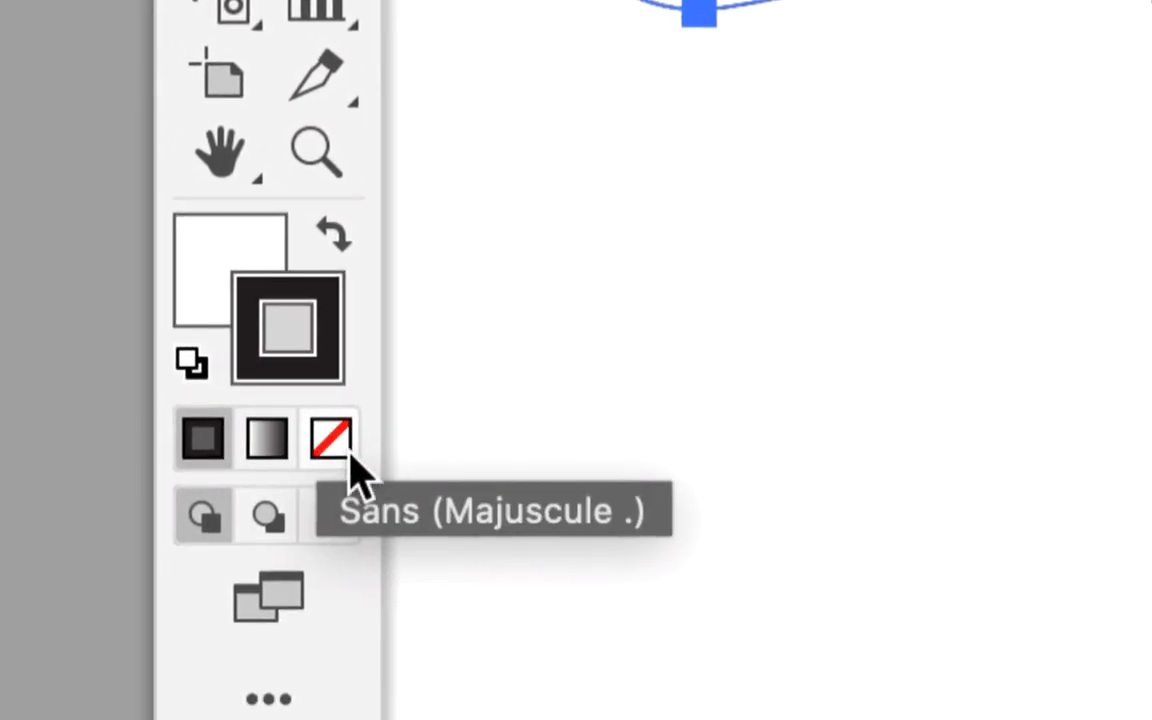
{"action": "left_click", "coordinate": [331, 440]}
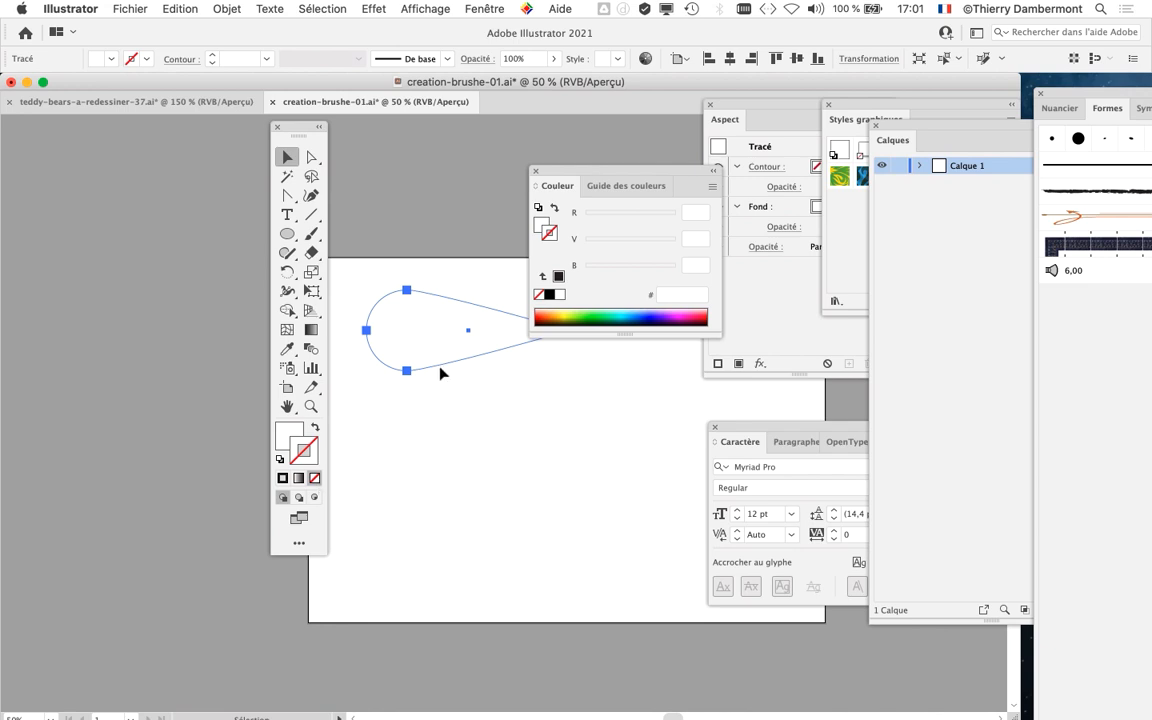
Step: Deselect the teardrop and examine its path in outline view before returning to preview
{"action": "left_click_drag", "start_coordinate": [290, 127], "coordinate": [72, 148]}
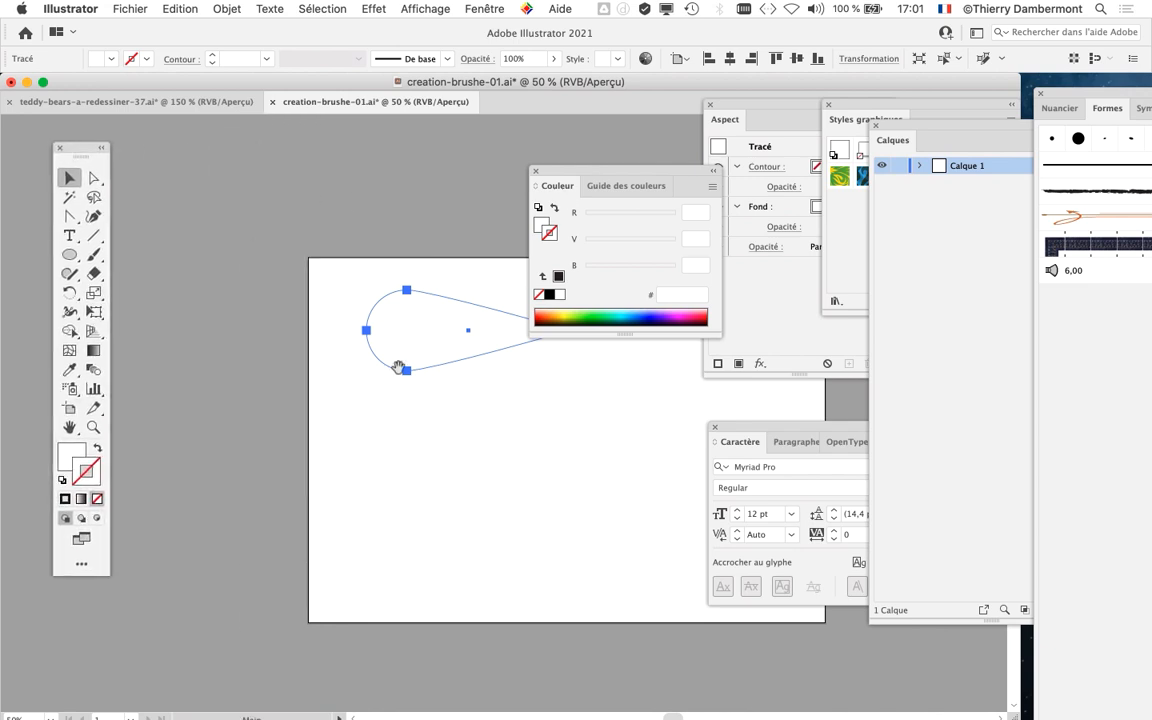
{"action": "left_click_drag", "start_coordinate": [398, 368], "coordinate": [209, 291]}
{"action": "key", "text": "Delete"}
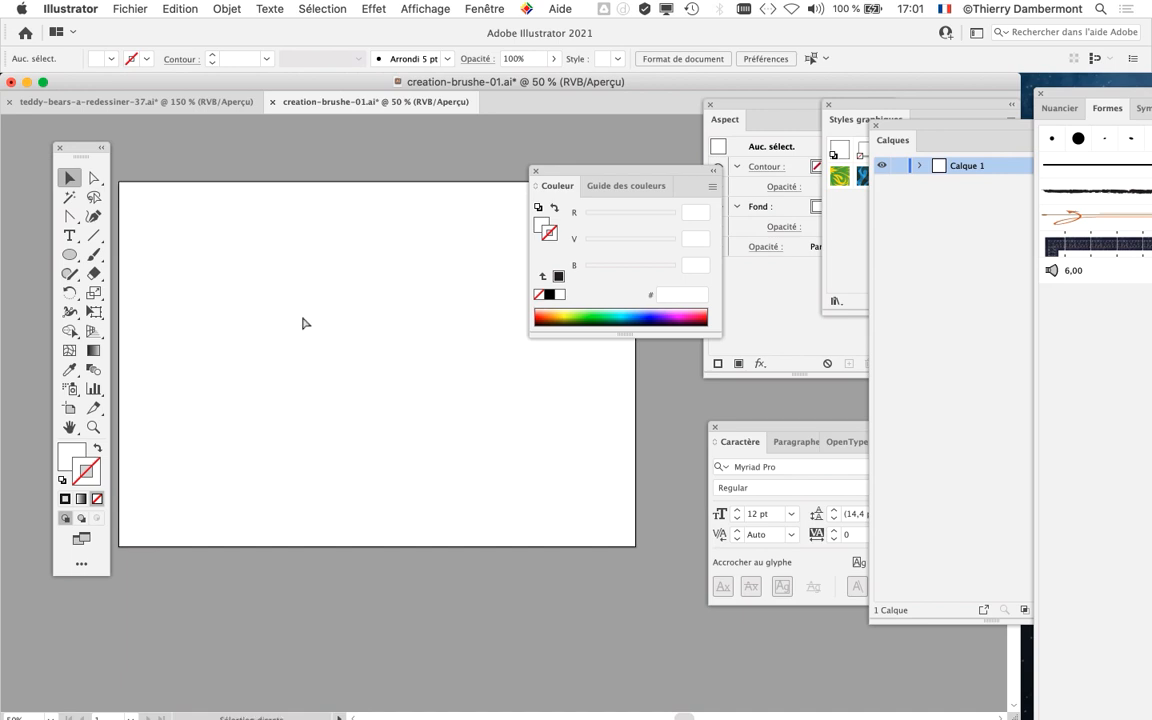
{"action": "key", "text": "super+y"}
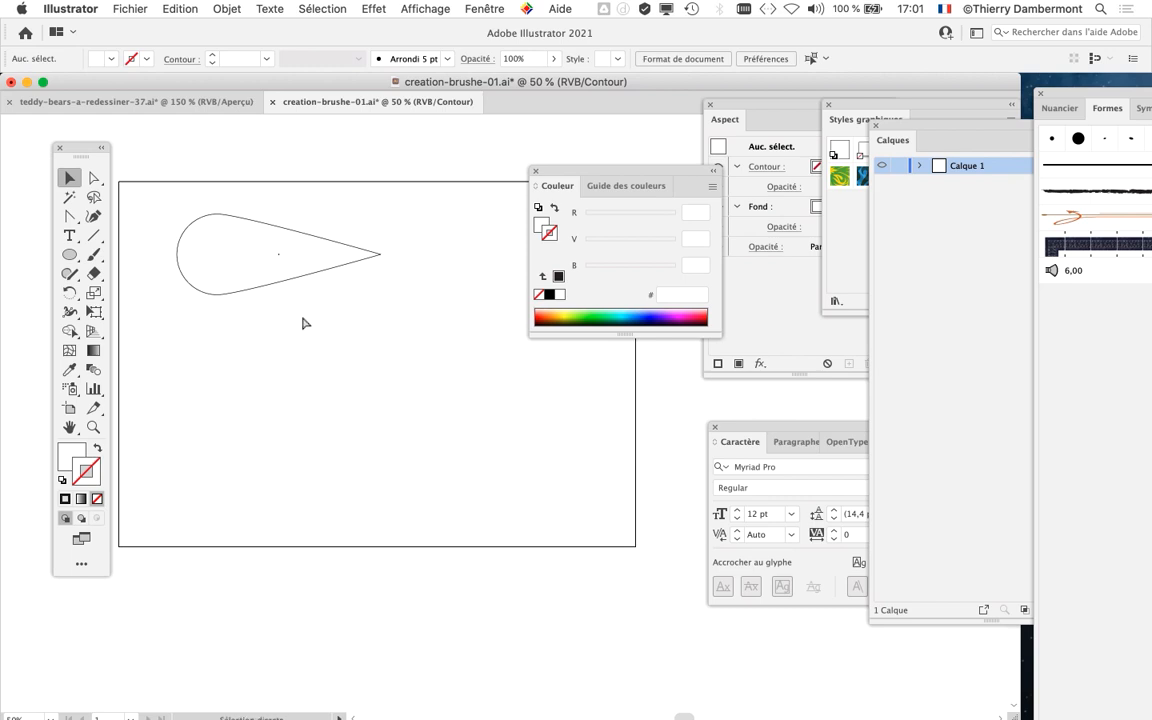
{"action": "key", "text": "super+y"}
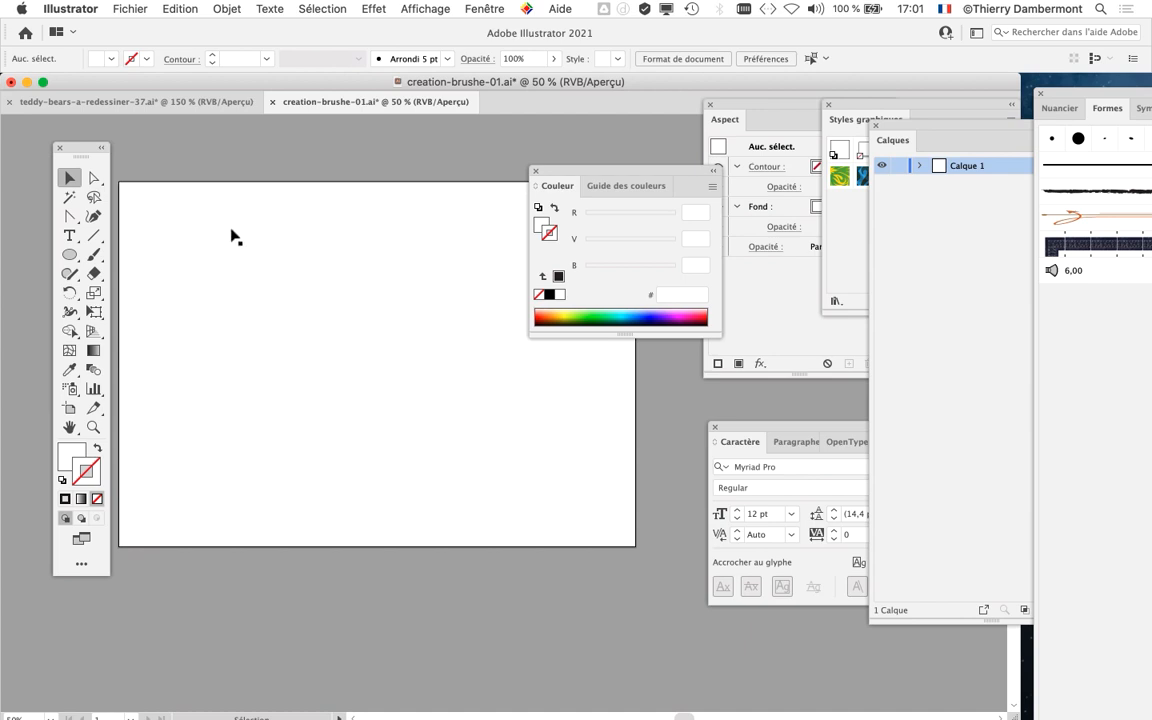
Step: Select all the artwork and check the teardrop's path in outline view, returning to preview with the Selection tool active
{"action": "key", "text": "super+a"}
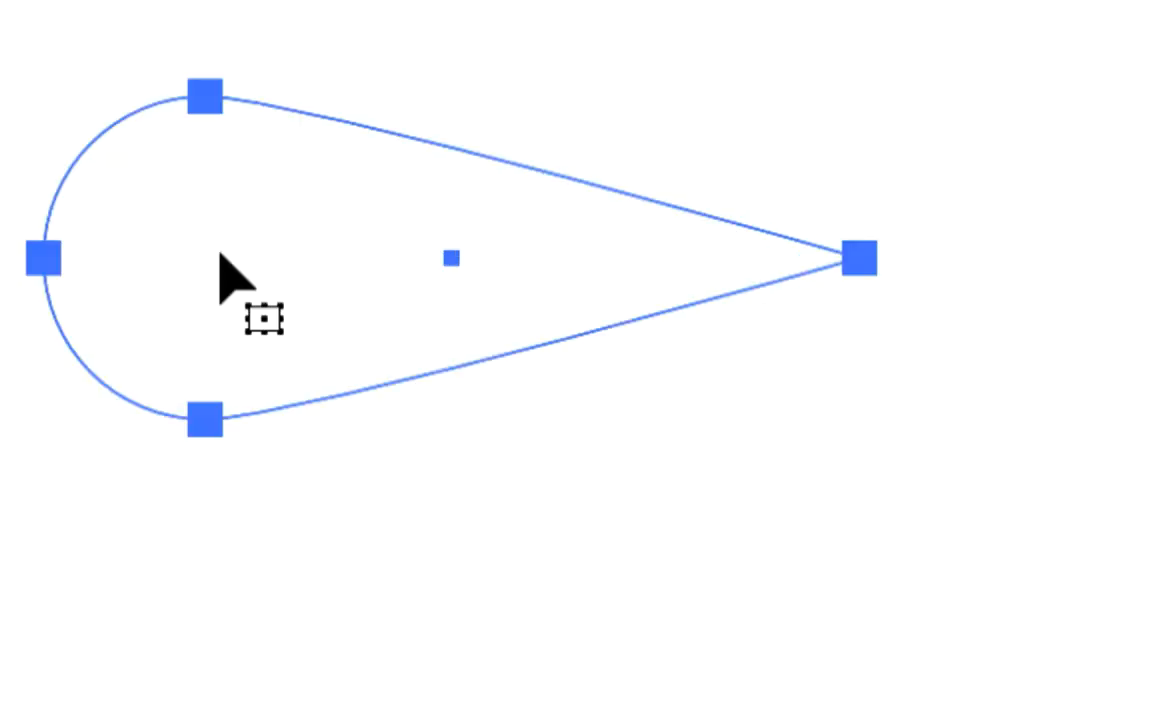
{"action": "key", "text": "super+y"}
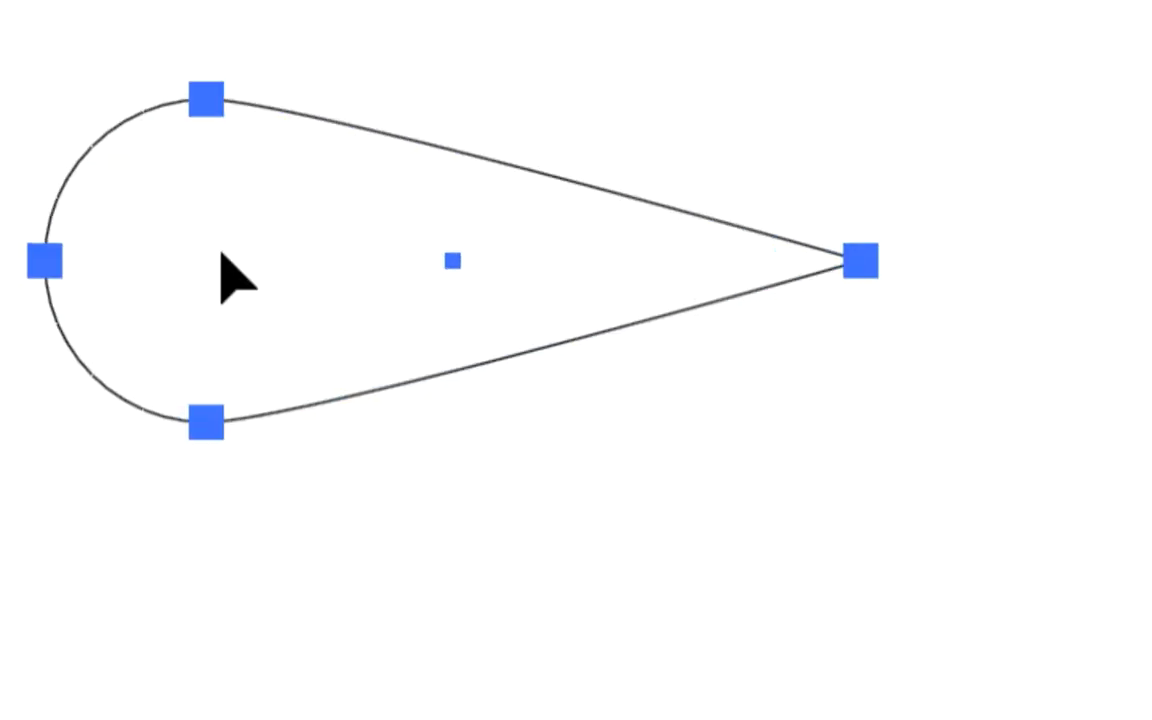
{"action": "left_click", "coordinate": [214, 207]}
{"action": "left_click", "coordinate": [138, 304]}
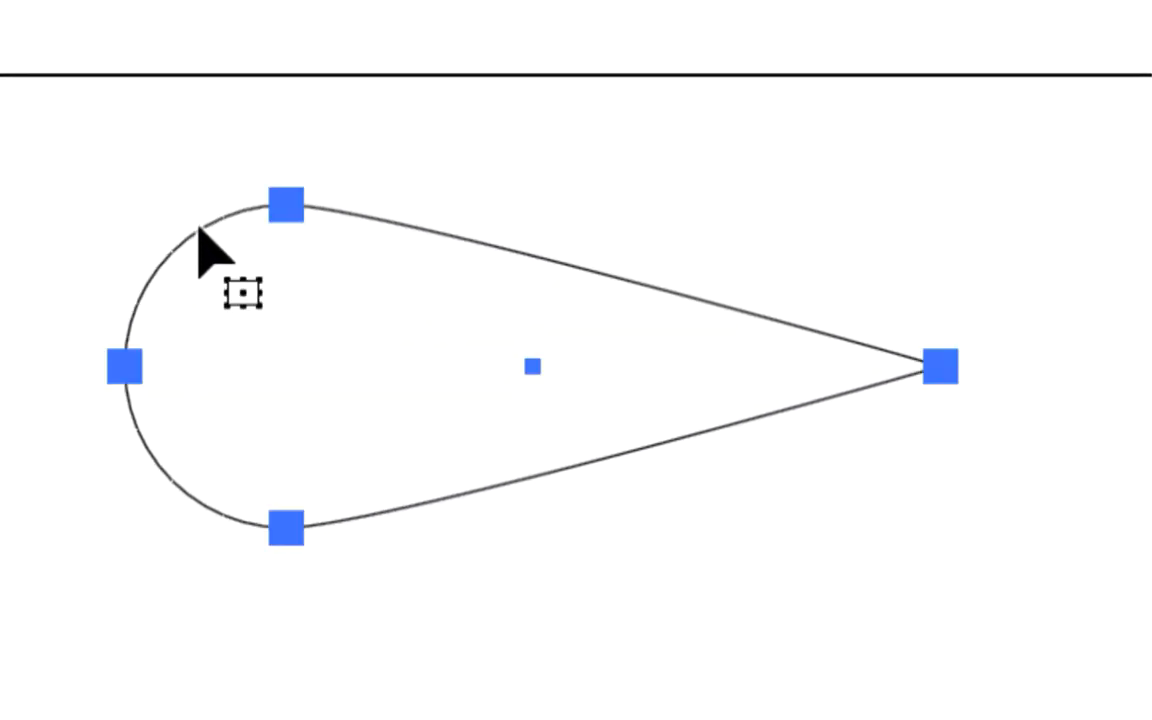
{"action": "key", "text": "a"}
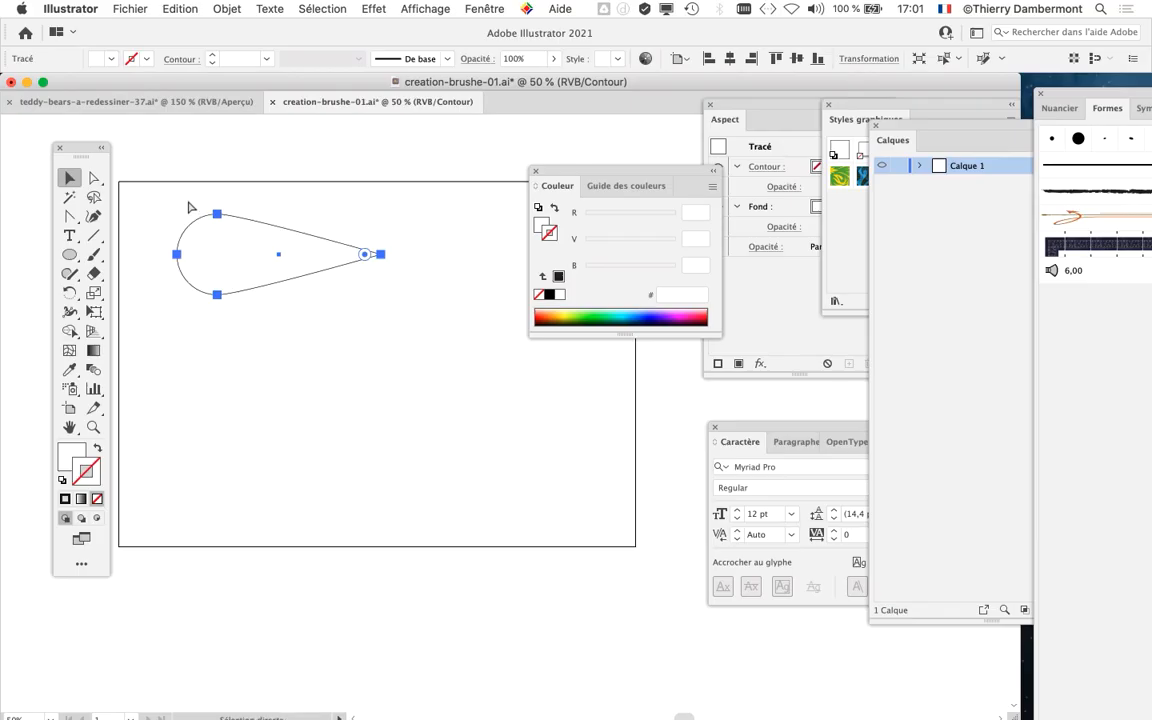
{"action": "key", "text": "super+y"}
{"action": "key", "text": "v"}
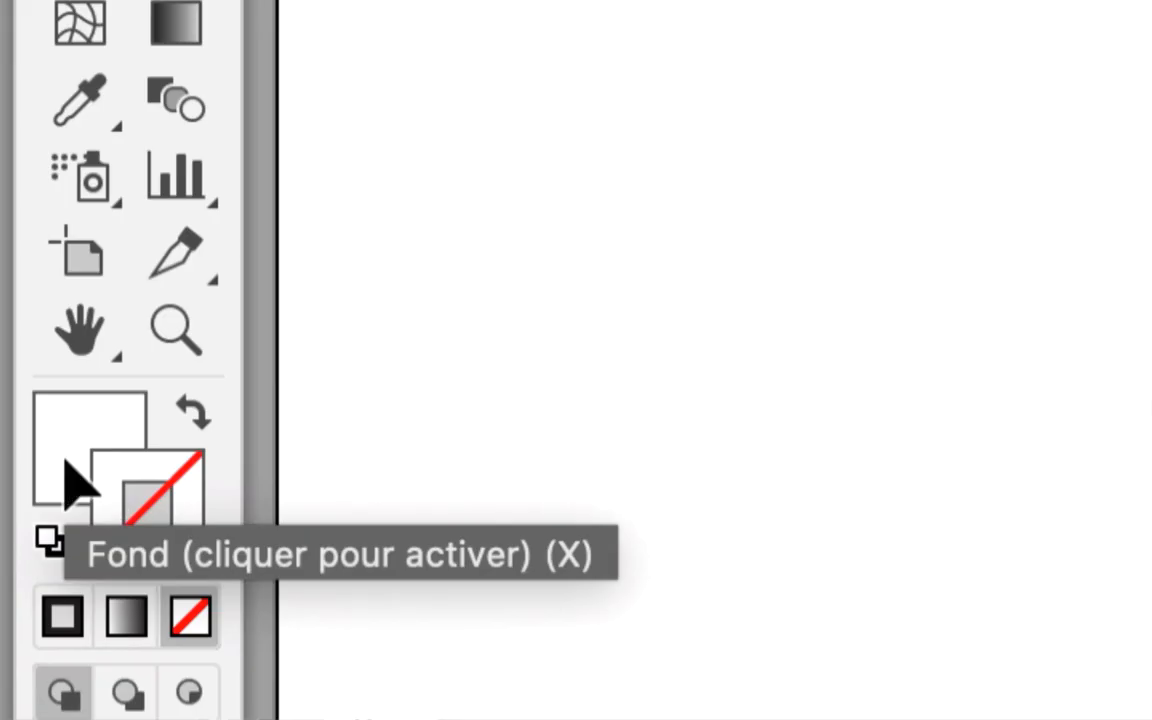
Step: Make the teardrop's fill active and display the Swatches panel, shortened and placed beside the shape
{"action": "left_click", "coordinate": [66, 463]}
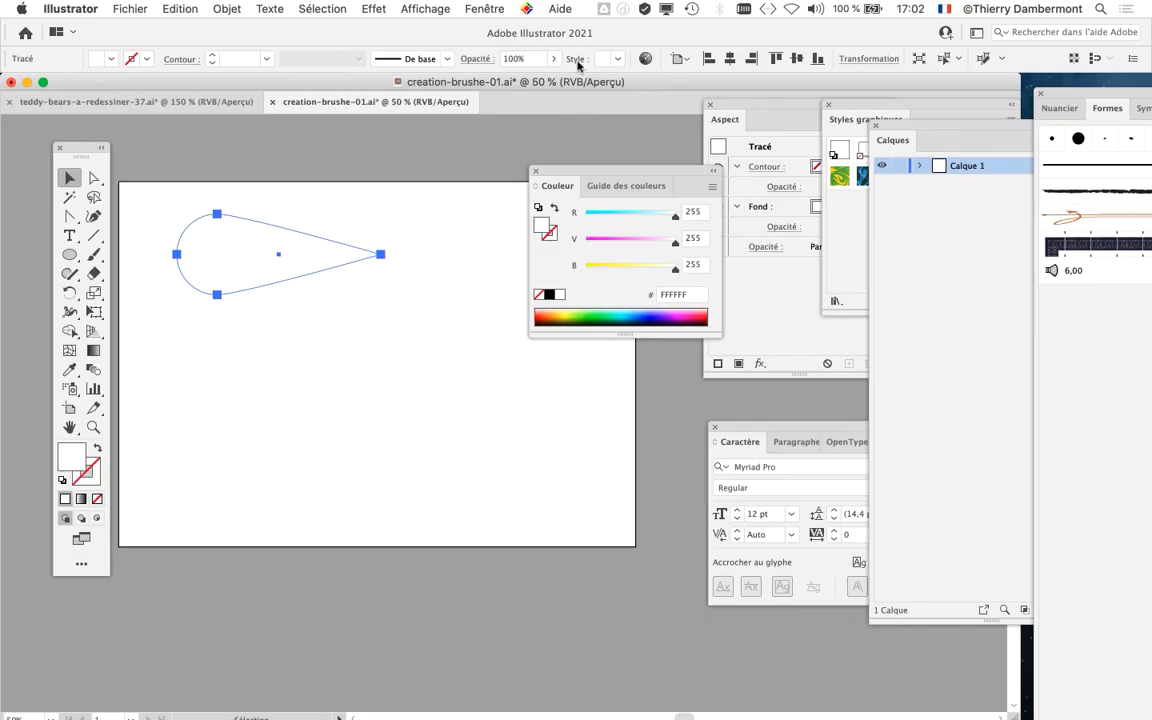
{"action": "left_click", "coordinate": [490, 8]}
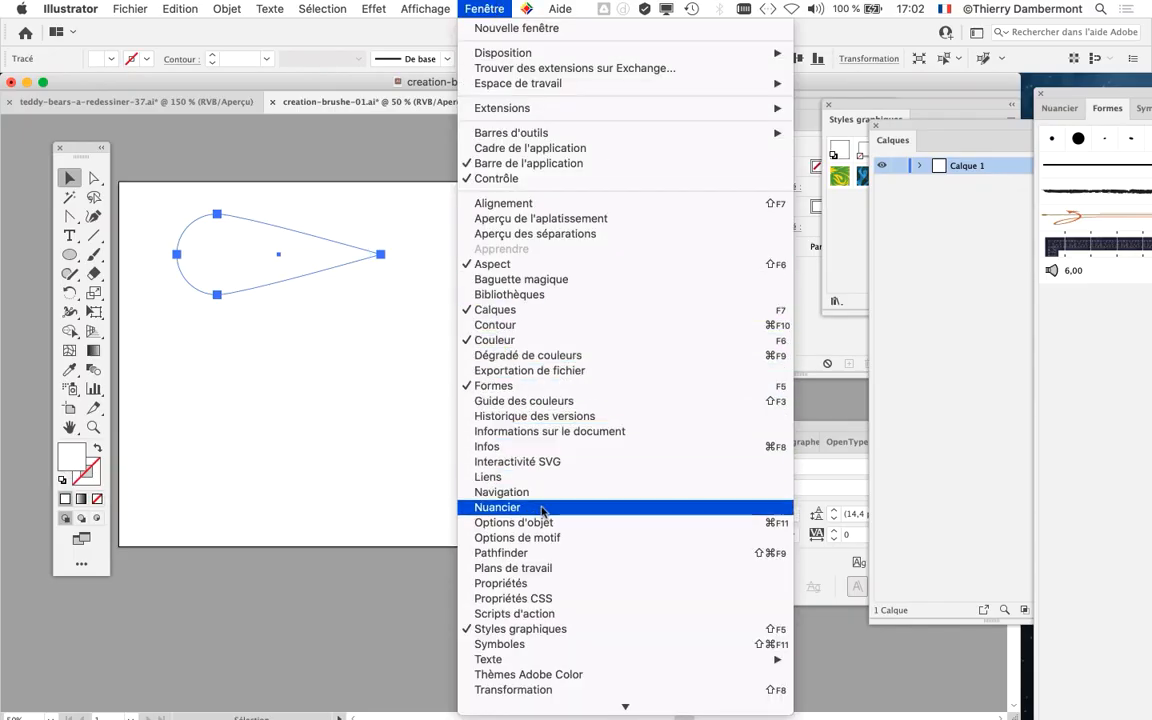
{"action": "left_click", "coordinate": [505, 507]}
{"action": "left_click_drag", "start_coordinate": [1099, 96], "coordinate": [542, 28]}
{"action": "left_click_drag", "start_coordinate": [798, 682], "coordinate": [793, 344]}
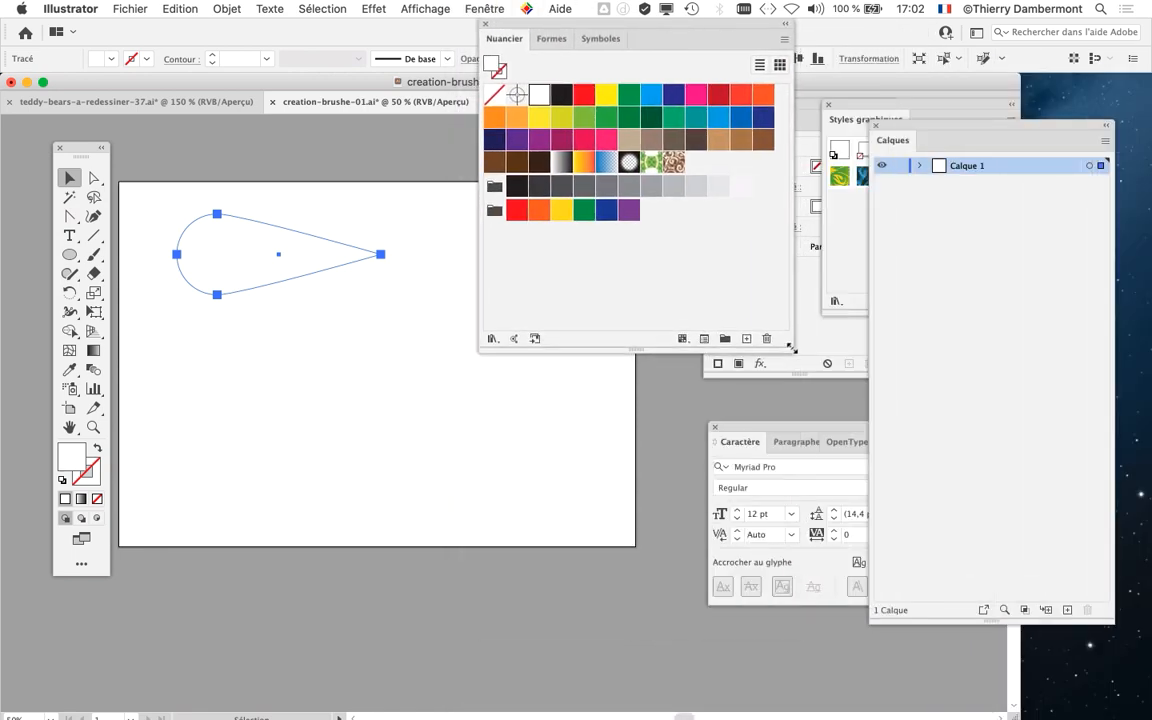
{"action": "left_click_drag", "start_coordinate": [557, 30], "coordinate": [521, 153]}
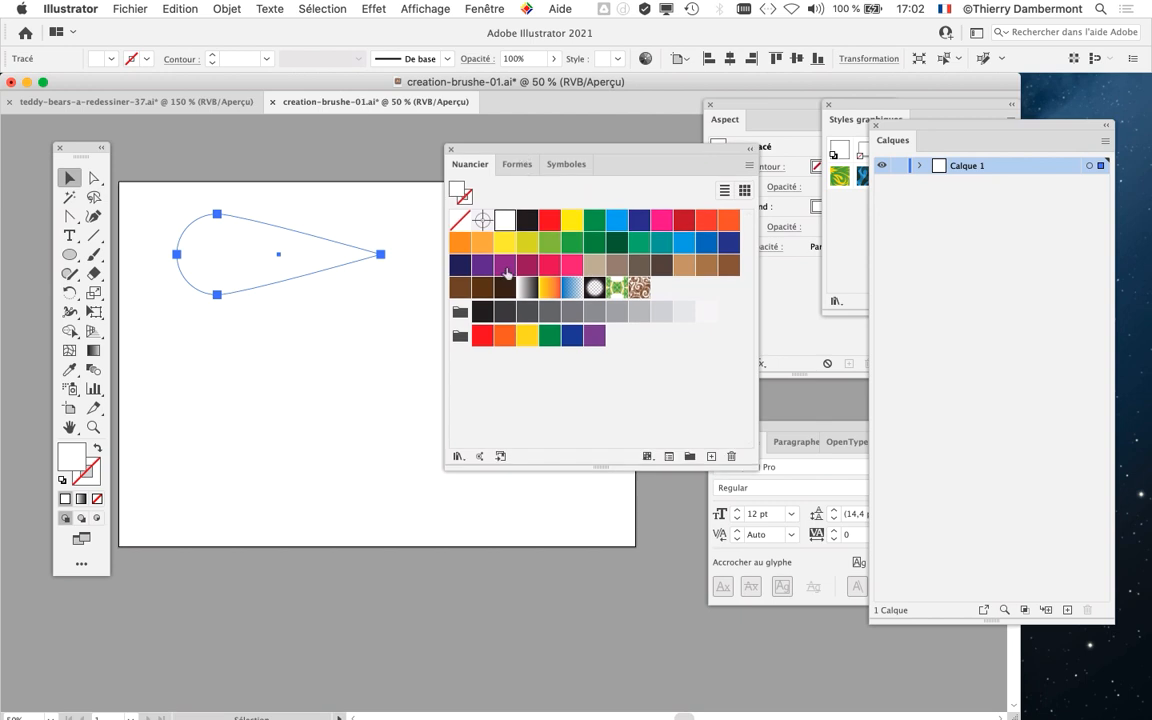
Step: Try orange and blue swatches as the teardrop's fill, shifting the Swatches panel slightly
{"action": "left_click", "coordinate": [483, 248]}
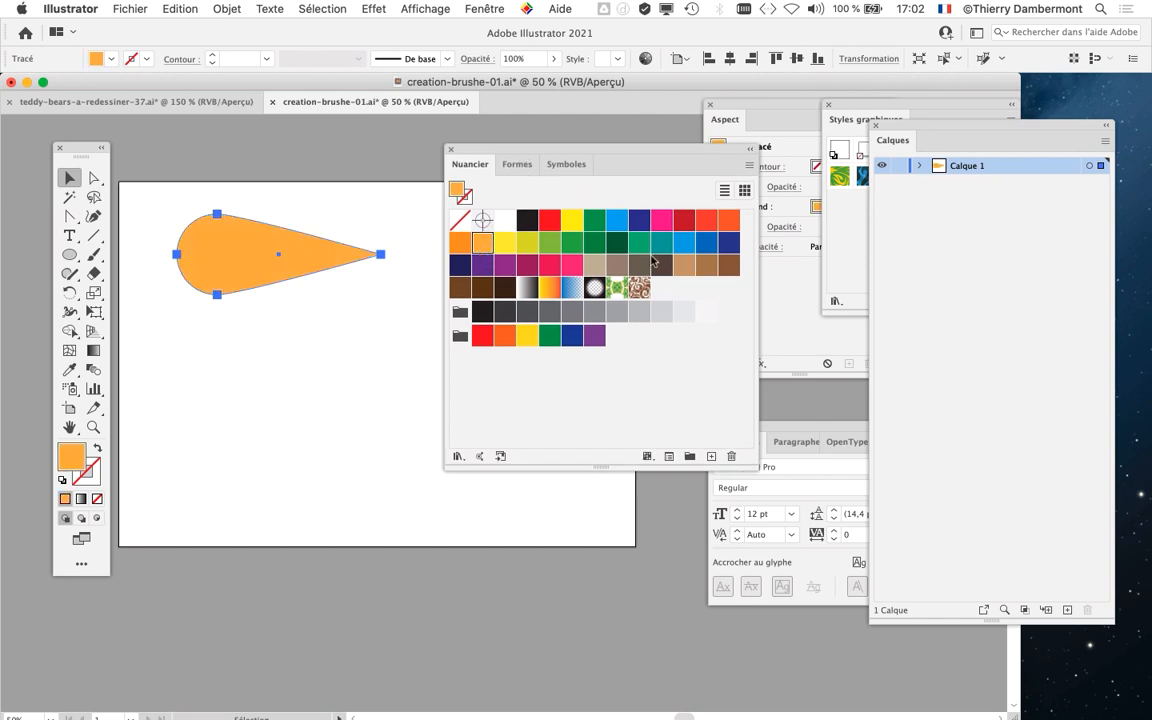
{"action": "left_click", "coordinate": [685, 245]}
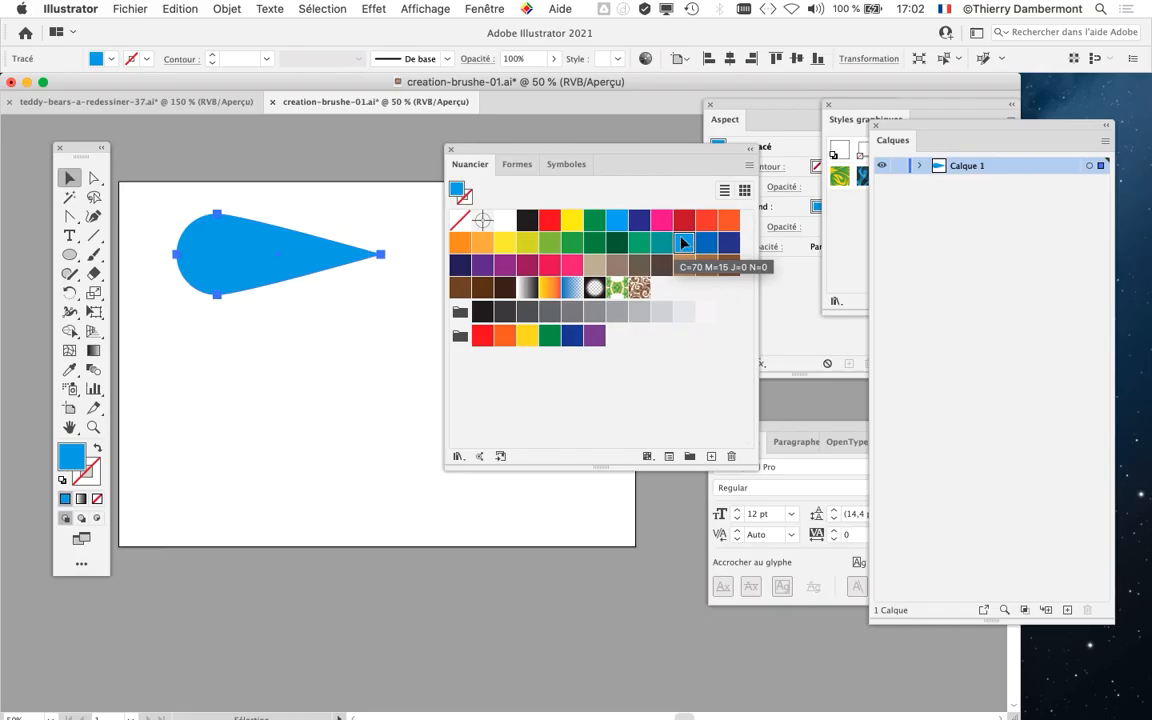
{"action": "left_click", "coordinate": [617, 221]}
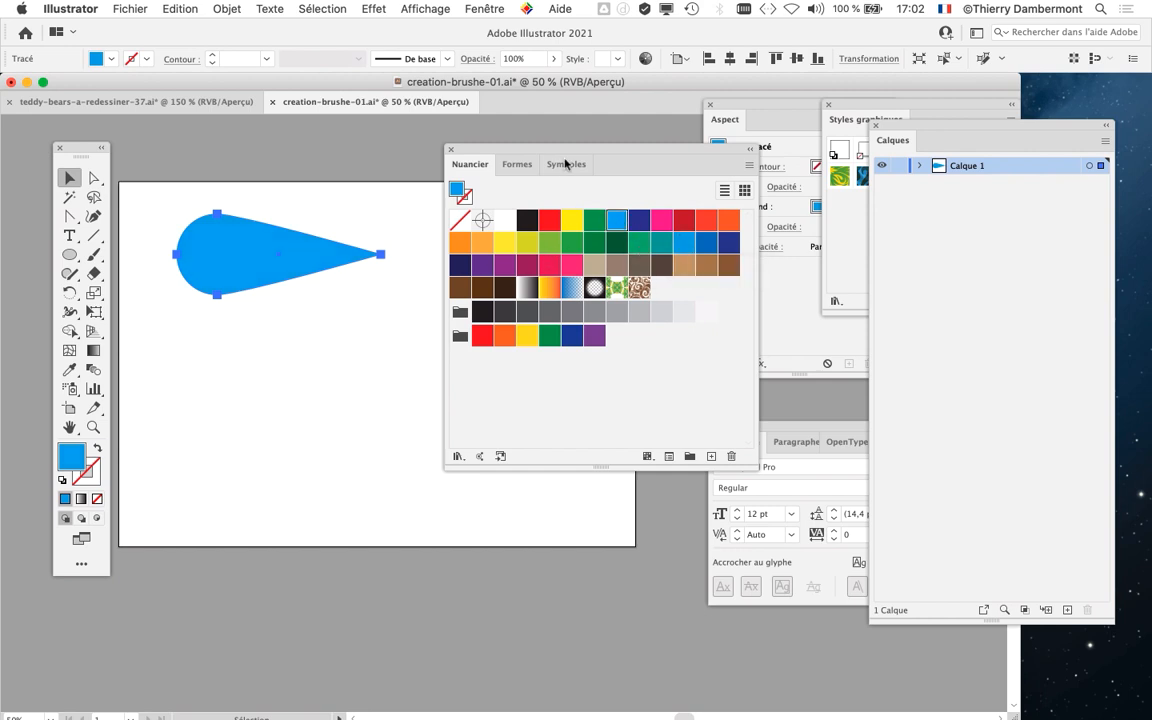
{"action": "left_click_drag", "start_coordinate": [549, 168], "coordinate": [529, 150]}
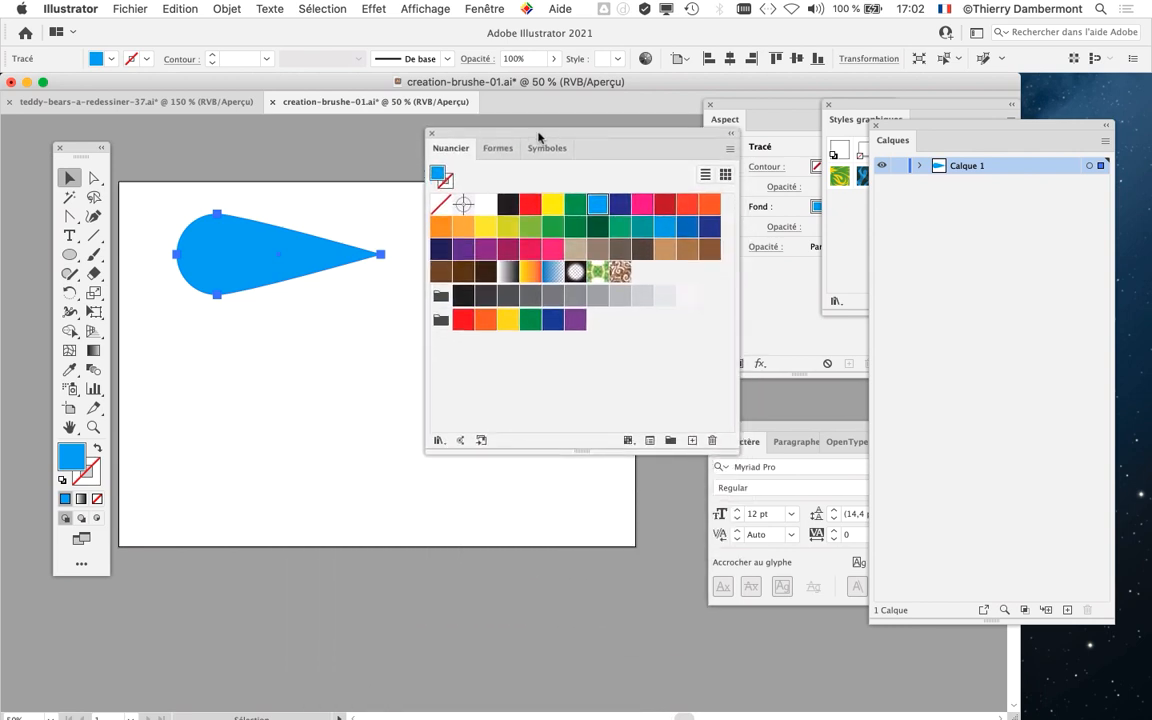
{"action": "left_click", "coordinate": [465, 228]}
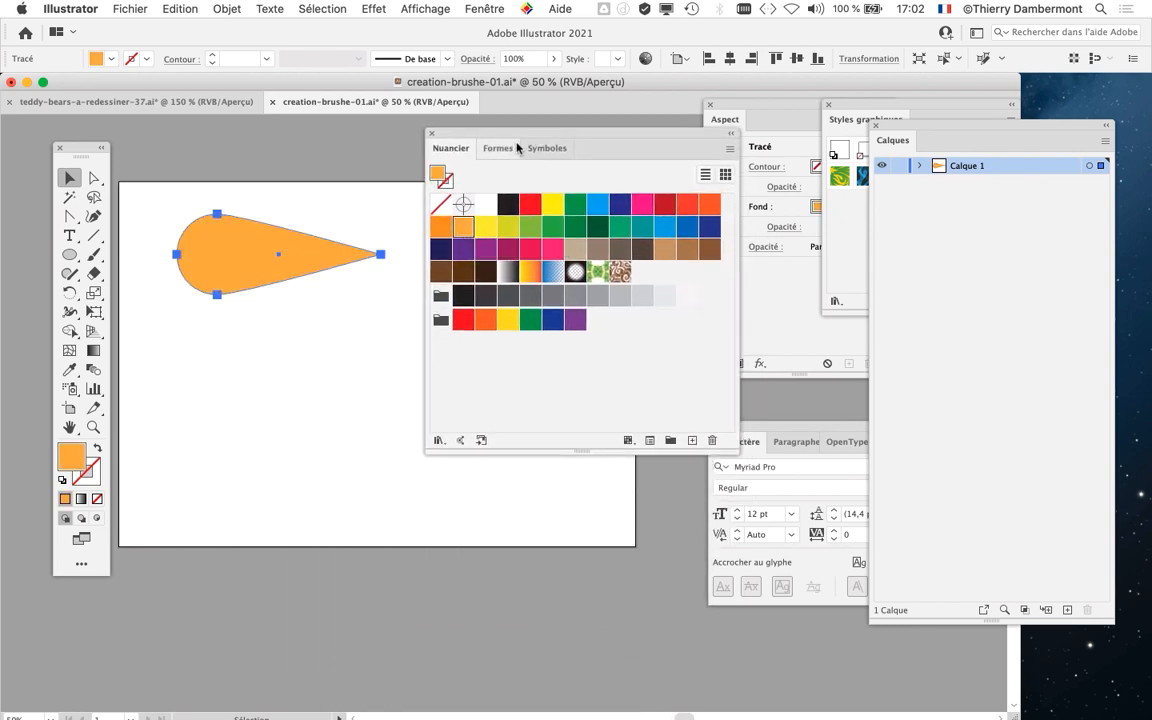
Step: Fill the teardrop with the black swatch (Noir) and make the Swatches panel narrower and taller
{"action": "left_click_drag", "start_coordinate": [730, 449], "coordinate": [621, 483]}
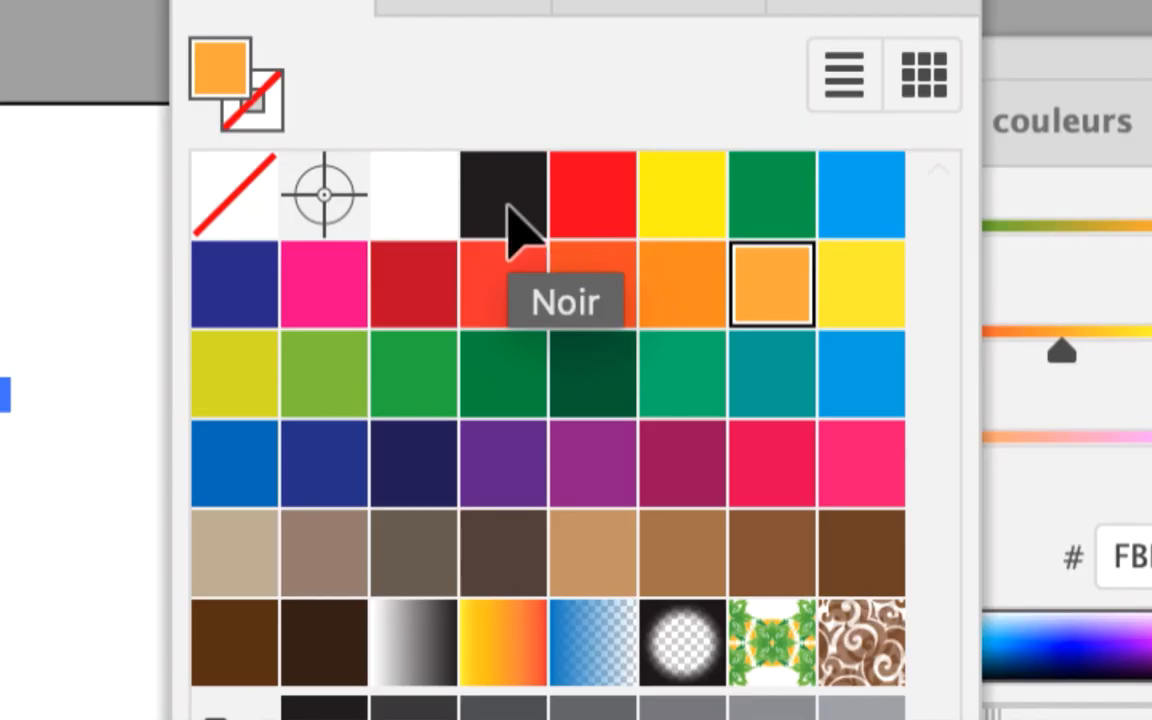
{"action": "left_click", "coordinate": [508, 218]}
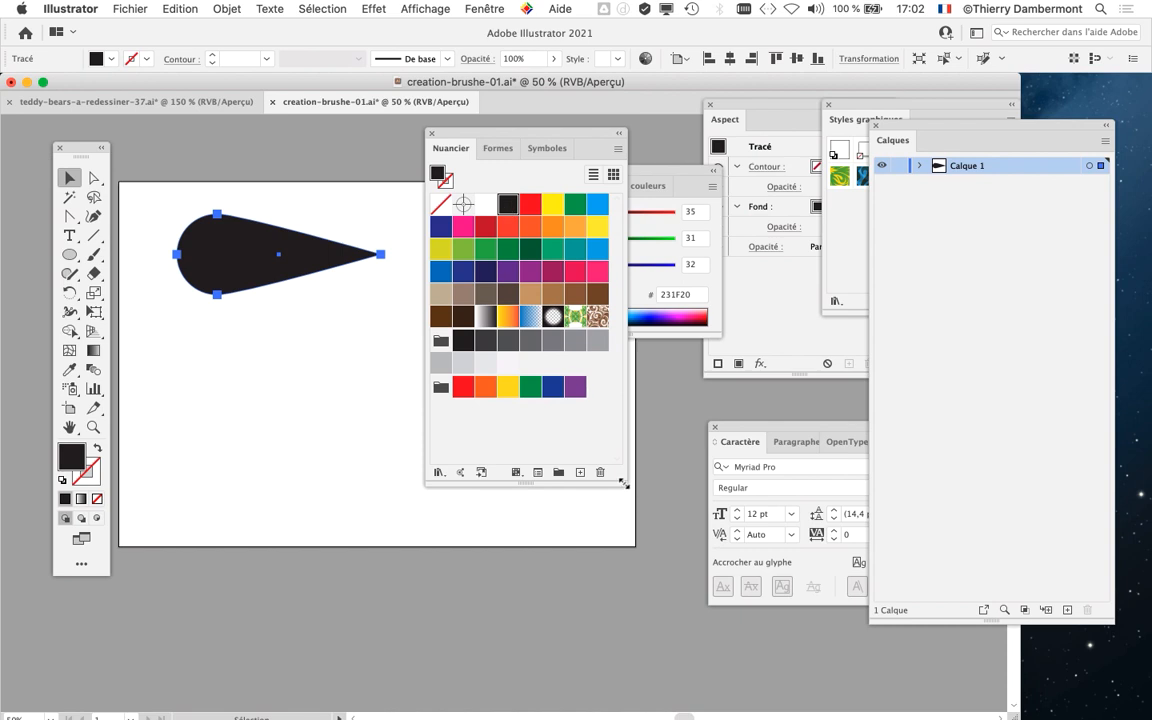
{"action": "mouse_move", "coordinate": [622, 483]}
{"action": "left_mouse_down"}
{"action": "mouse_move", "coordinate": [617, 468]}
{"action": "mouse_move", "coordinate": [617, 489]}
{"action": "left_mouse_up"}
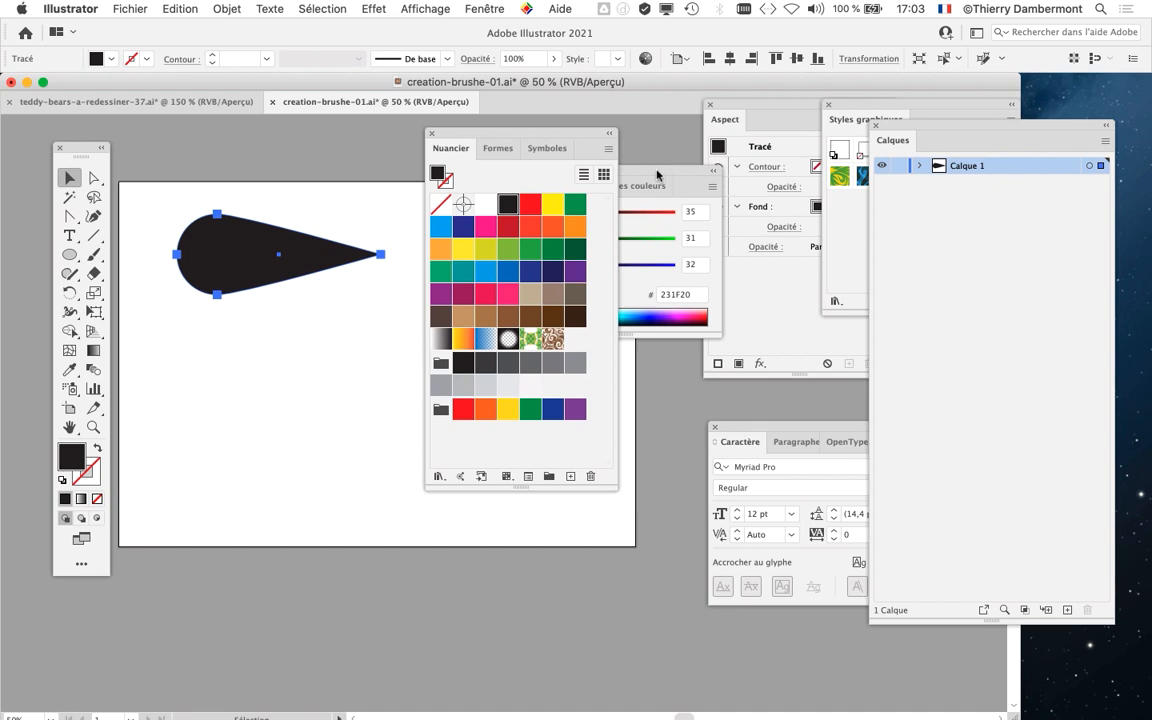
Step: Move the Swatches and Color panels away from the teardrop and display the Brushes panel (Formes)
{"action": "left_click_drag", "start_coordinate": [549, 152], "coordinate": [305, 430]}
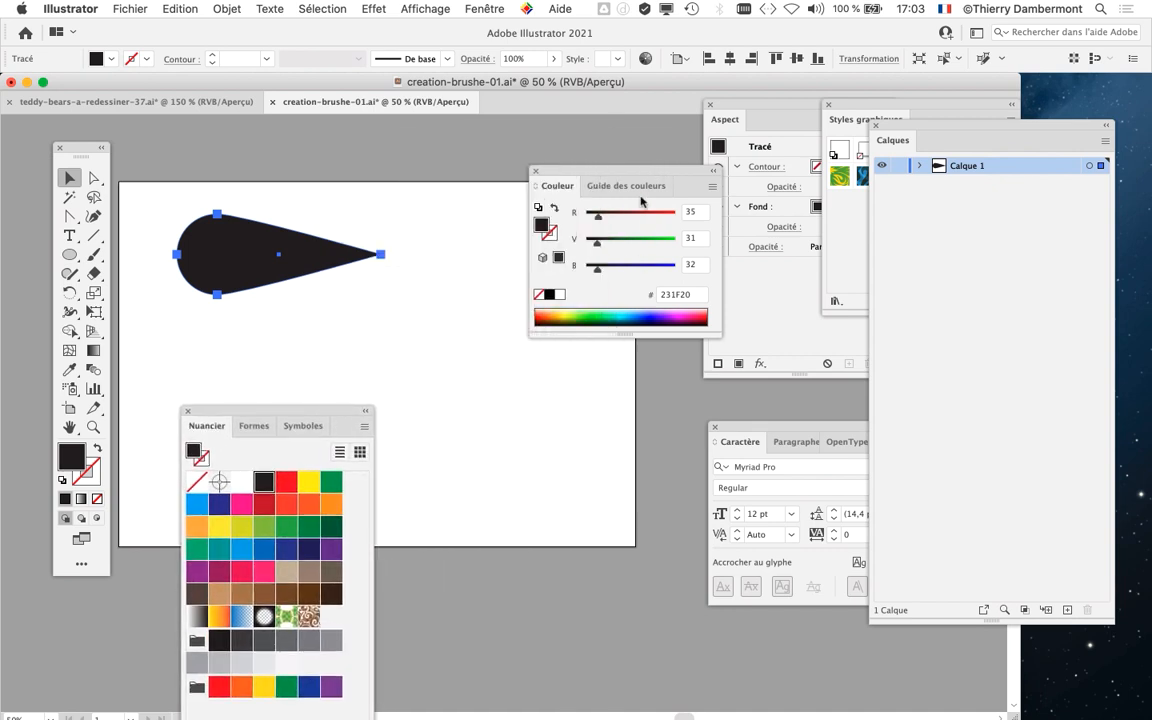
{"action": "left_click_drag", "start_coordinate": [560, 178], "coordinate": [604, 133]}
{"action": "scroll", "coordinate": [427, 301], "scroll_direction": "down", "scroll_amount": 1}
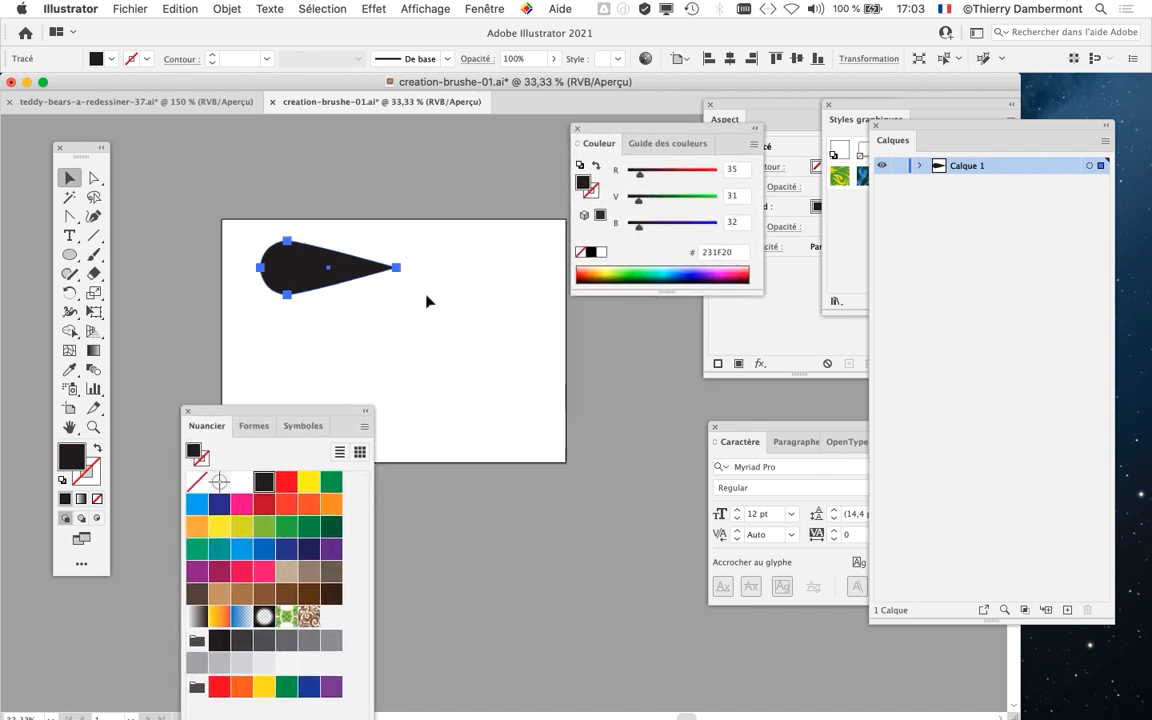
{"action": "left_click_drag", "start_coordinate": [387, 315], "coordinate": [324, 286]}
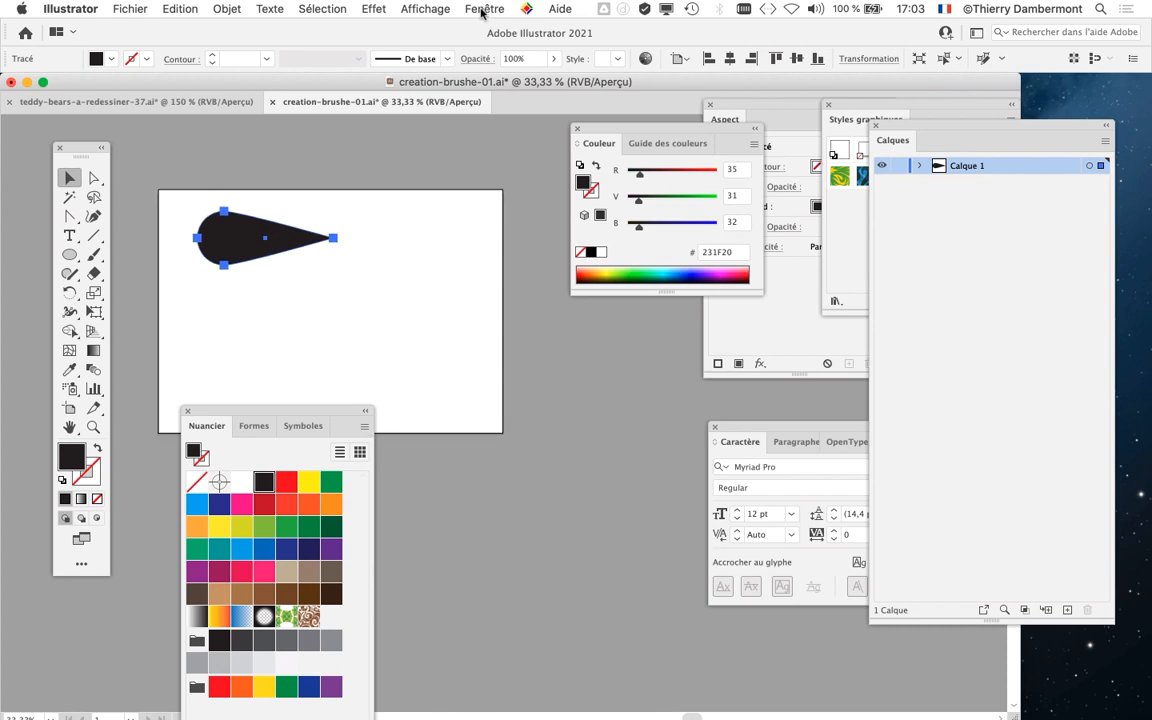
{"action": "left_click", "coordinate": [425, 8]}
{"action": "mouse_move", "coordinate": [484, 8]}
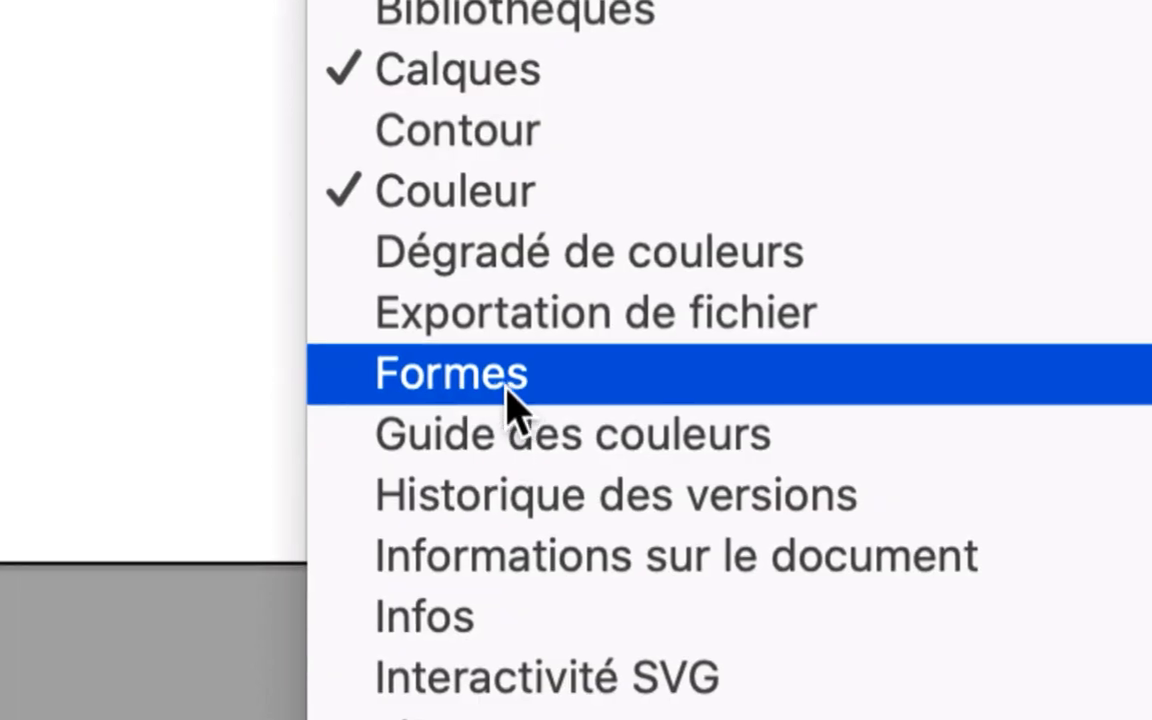
{"action": "left_click", "coordinate": [510, 390]}
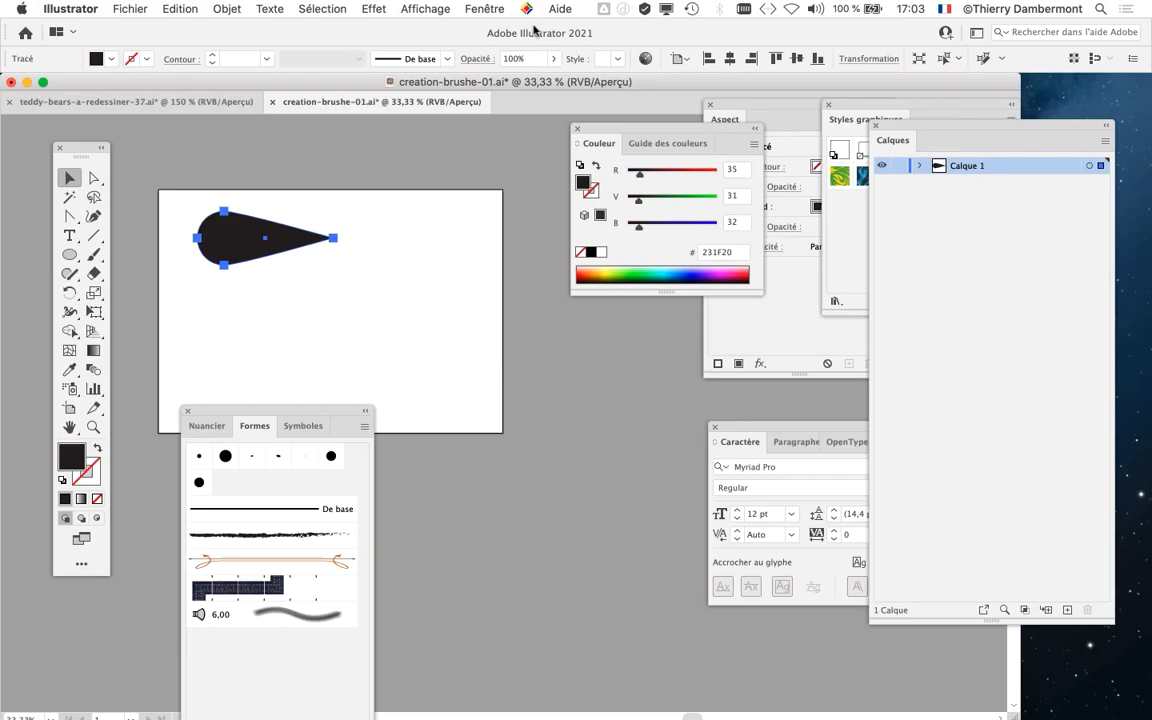
Step: Place the Brushes panel beside the teardrop, lengthen it, and move the Color panel out of its way
{"action": "left_click_drag", "start_coordinate": [275, 411], "coordinate": [460, 138]}
{"action": "left_click_drag", "start_coordinate": [593, 130], "coordinate": [690, 183]}
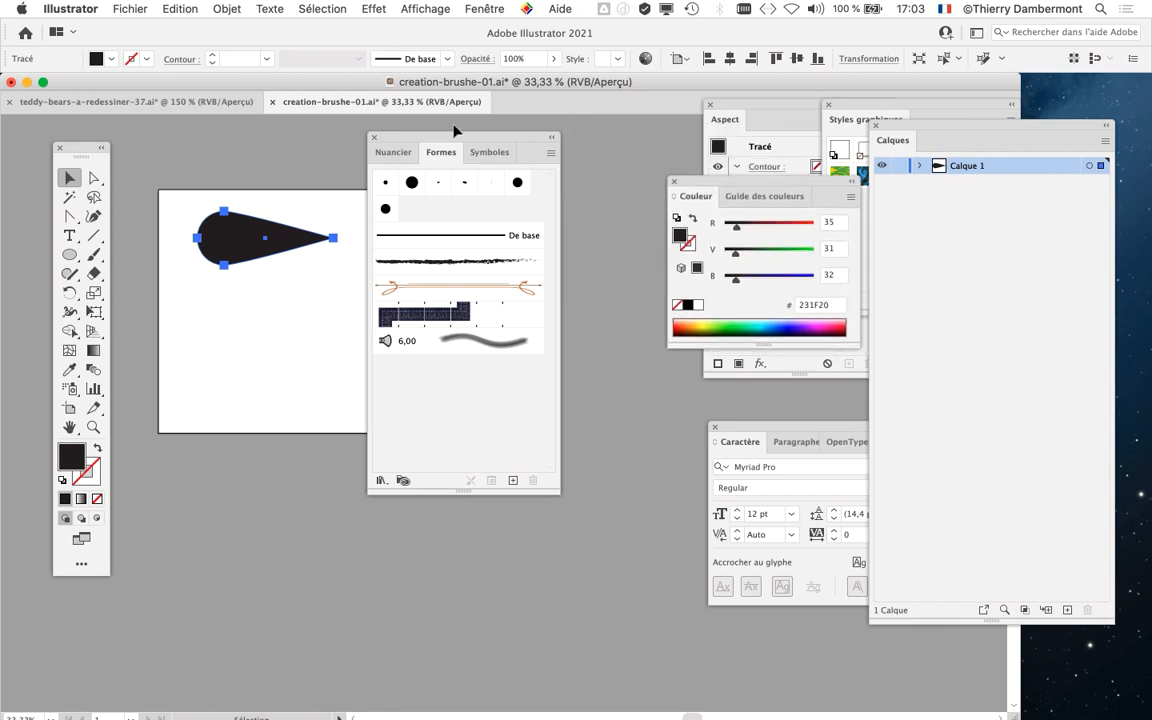
{"action": "left_click_drag", "start_coordinate": [447, 138], "coordinate": [517, 128]}
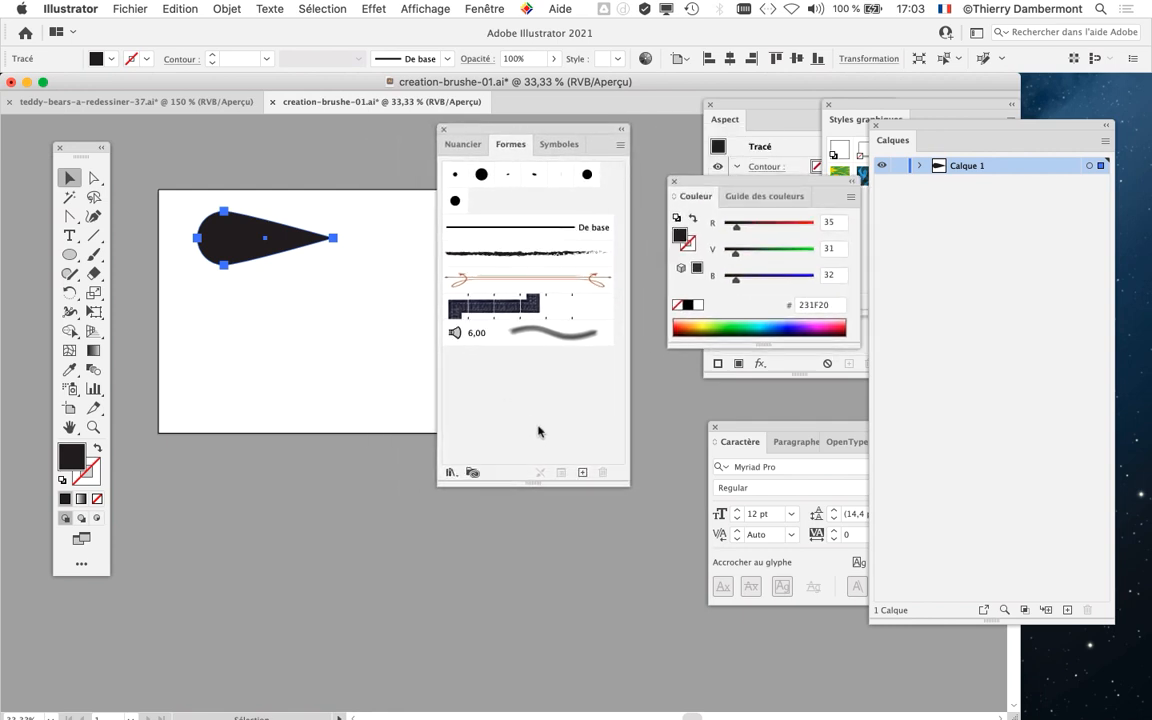
{"action": "left_click_drag", "start_coordinate": [624, 485], "coordinate": [627, 537]}
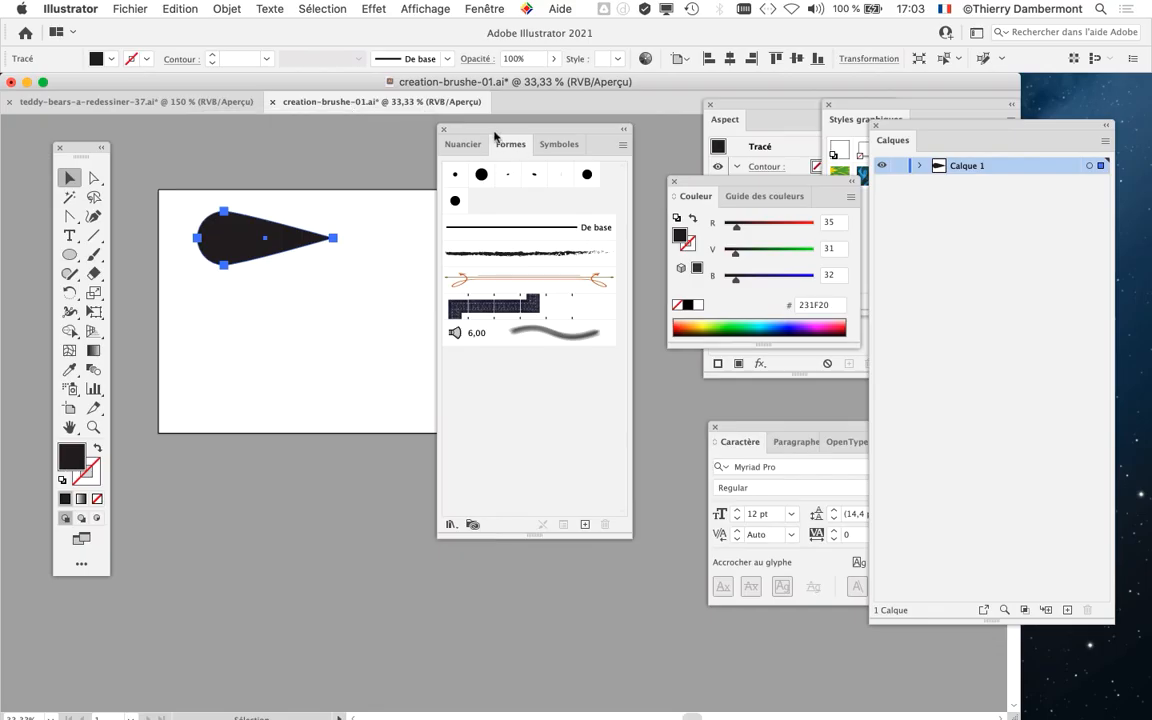
{"action": "left_click_drag", "start_coordinate": [489, 130], "coordinate": [487, 128]}
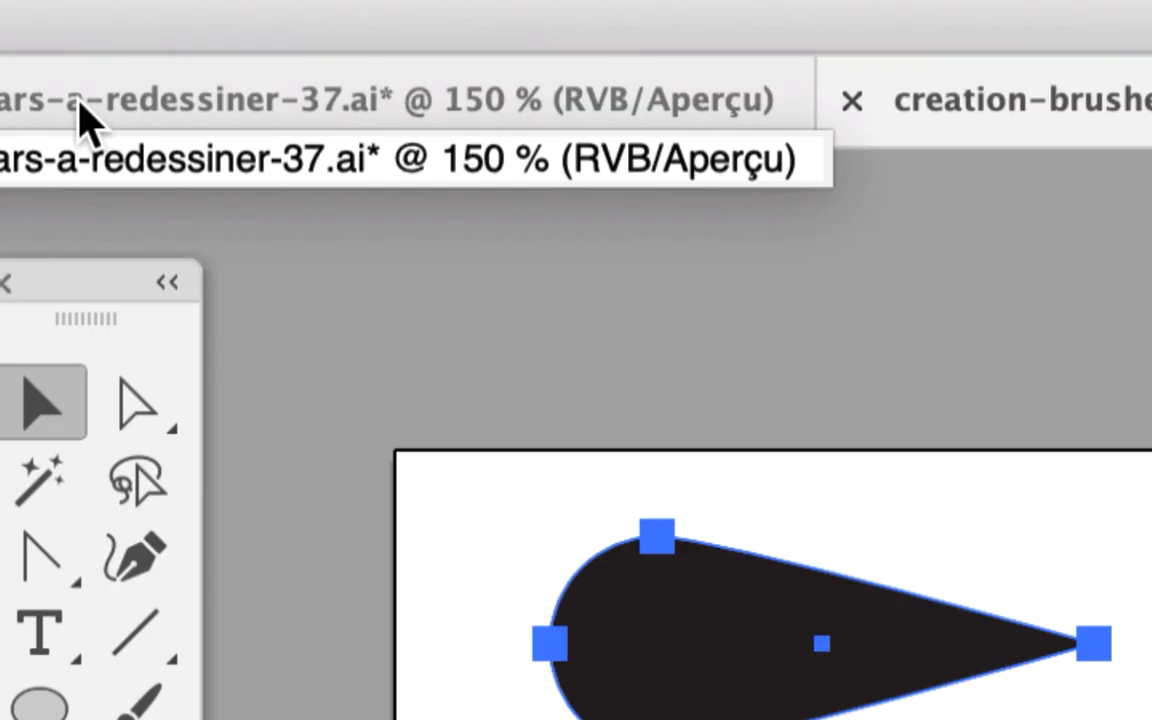
Step: Look at the teddy-bears-a-redessiner-37.ai document and return to creation-brushe-01.ai
{"action": "left_click", "coordinate": [5, 106]}
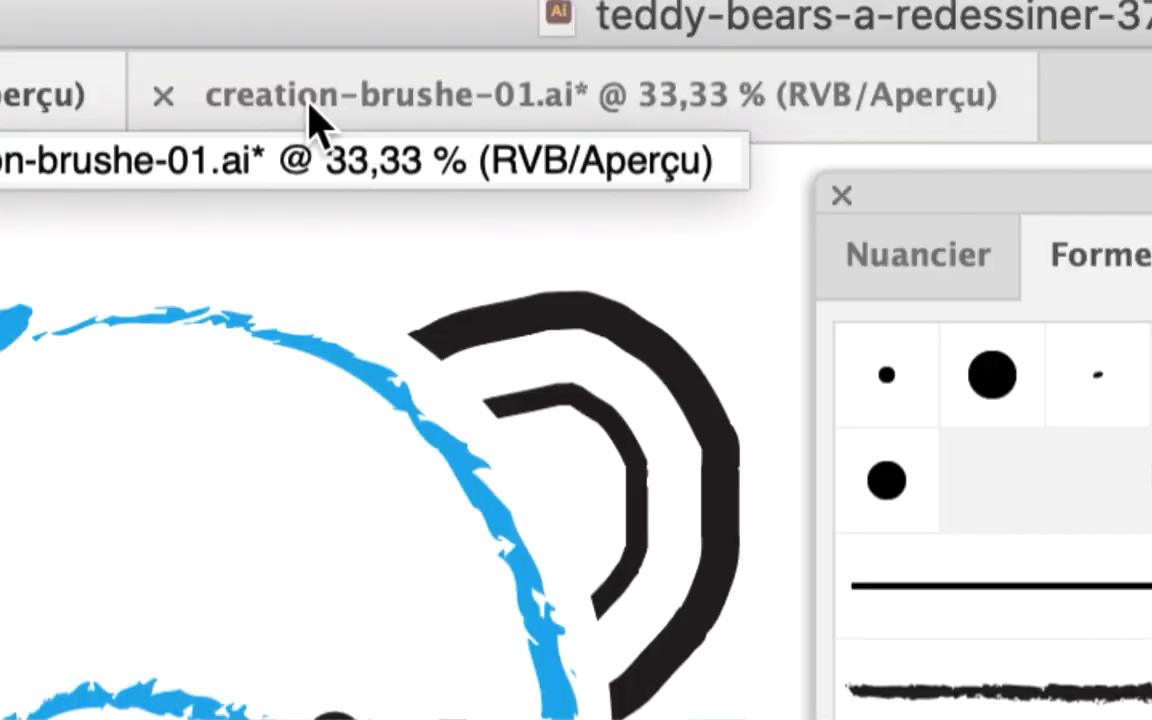
{"action": "left_click", "coordinate": [316, 105]}
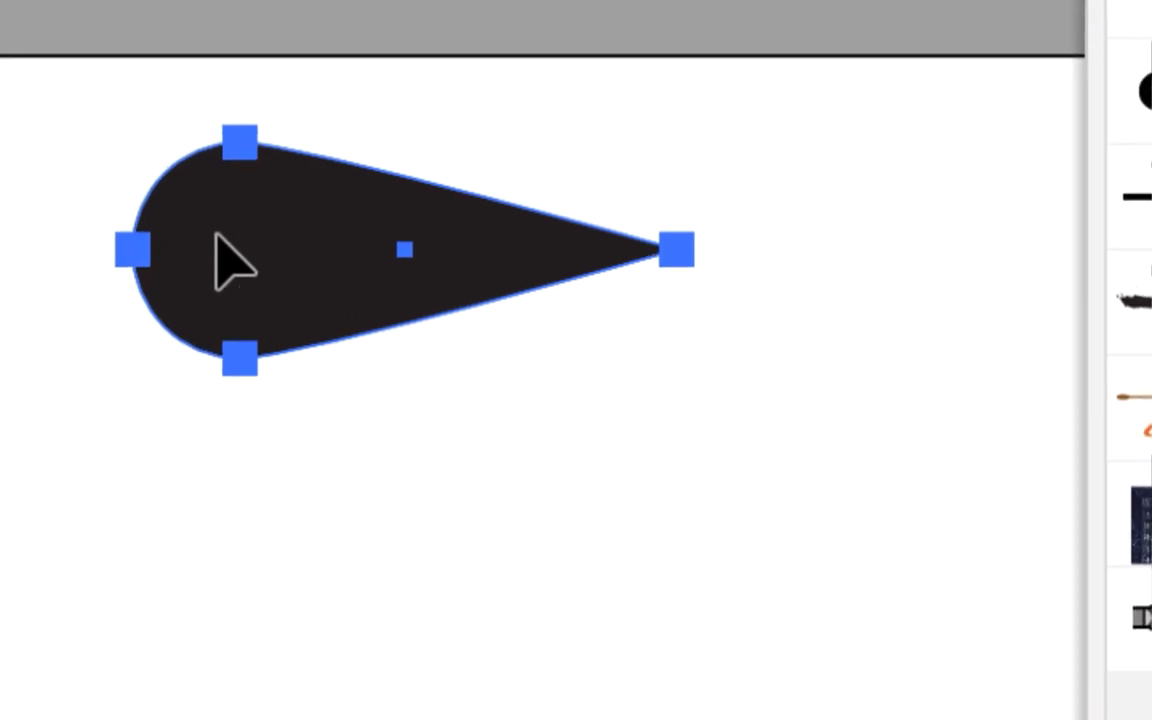
Step: Create an art brush (Forme artistique) from the teardrop with the default options, and move the Brushes panel clear of the artboard
{"action": "mouse_move", "coordinate": [230, 262]}
{"action": "left_mouse_down"}
{"action": "mouse_move", "coordinate": [334, 326]}
{"action": "mouse_move", "coordinate": [428, 355]}
{"action": "mouse_move", "coordinate": [476, 345]}
{"action": "mouse_move", "coordinate": [438, 343]}
{"action": "left_mouse_up"}
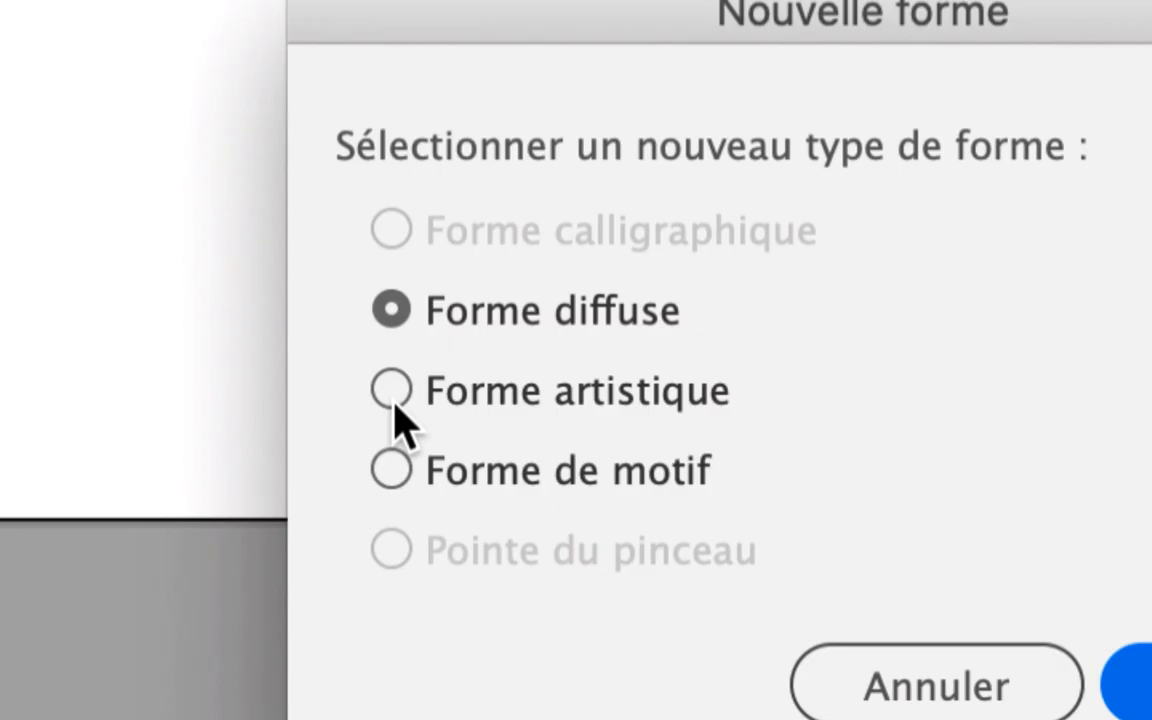
{"action": "left_click", "coordinate": [392, 393]}
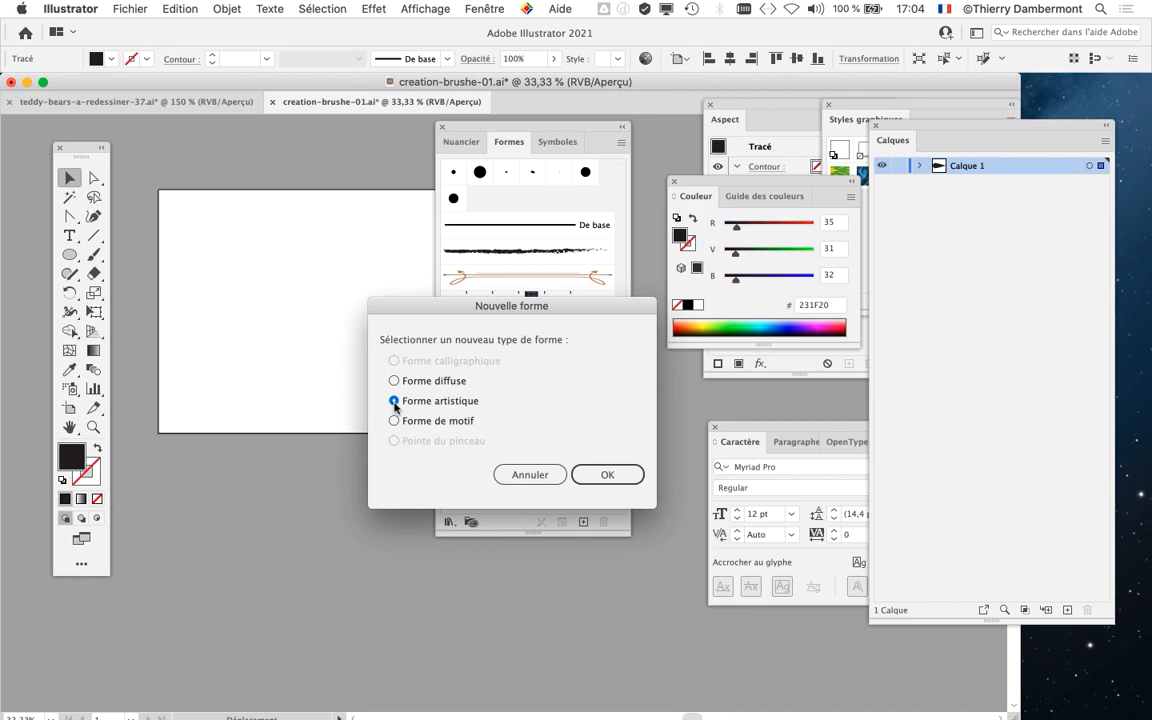
{"action": "left_click", "coordinate": [626, 479]}
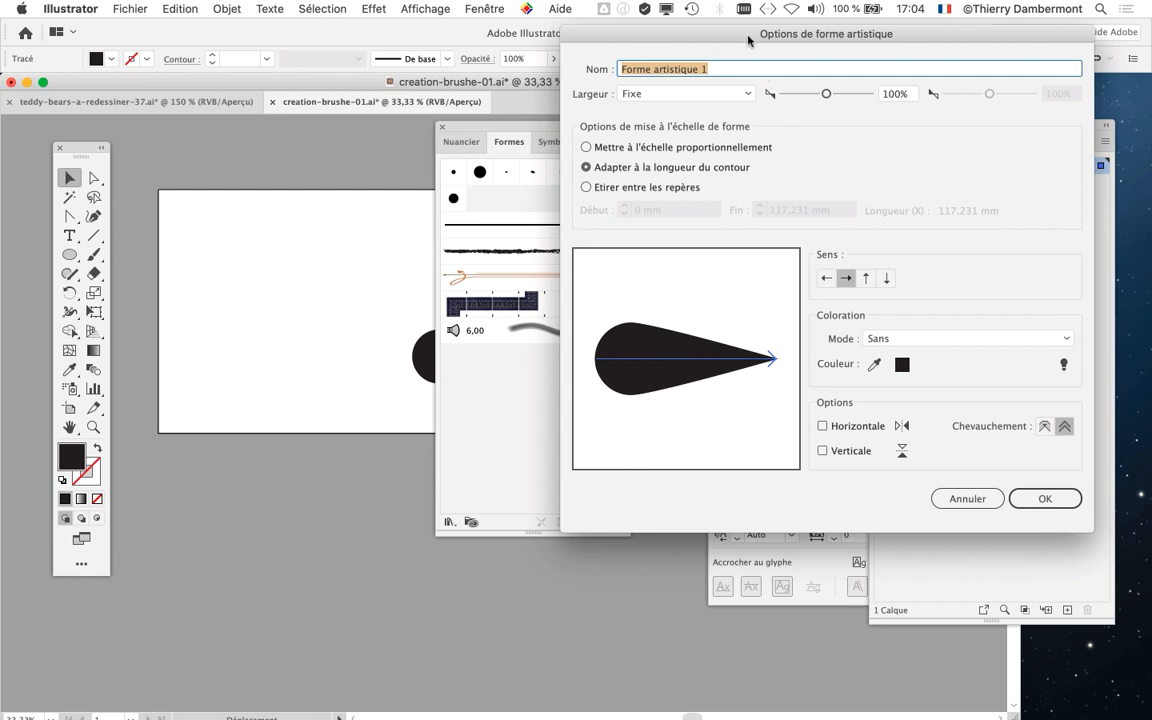
{"action": "left_click_drag", "start_coordinate": [673, 33], "coordinate": [560, 67]}
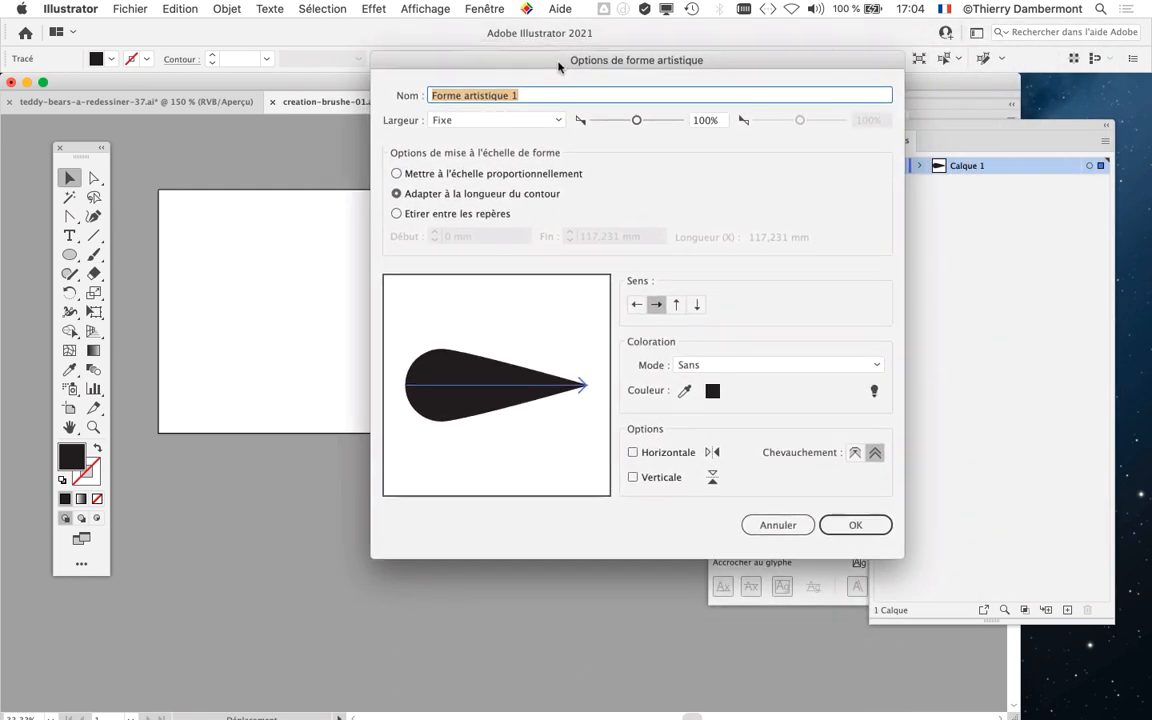
{"action": "left_click", "coordinate": [864, 532]}
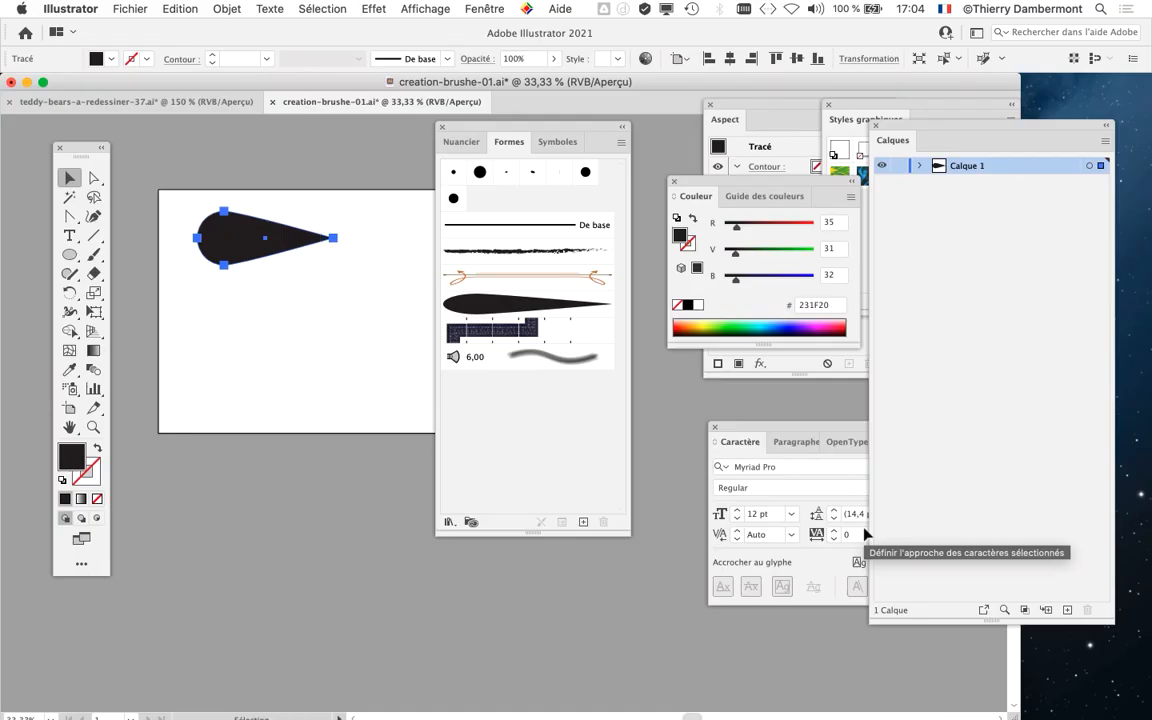
{"action": "mouse_move", "coordinate": [506, 119]}
{"action": "left_mouse_down"}
{"action": "mouse_move", "coordinate": [743, 105]}
{"action": "mouse_move", "coordinate": [750, 87]}
{"action": "left_mouse_up"}
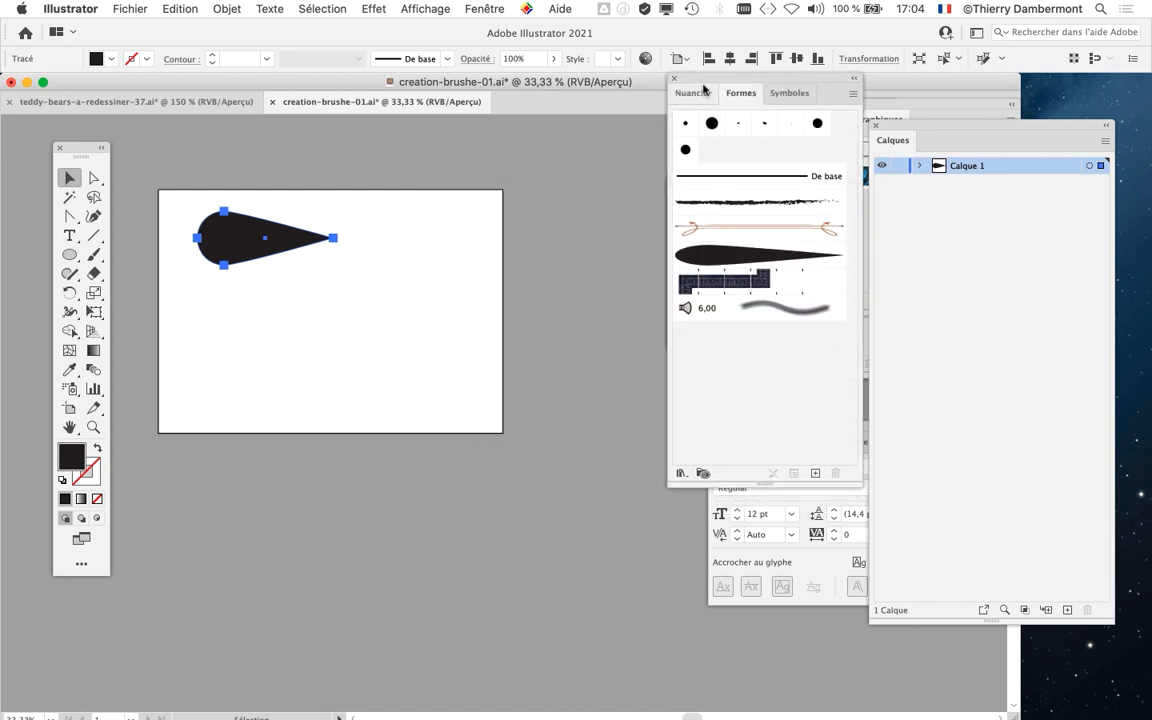
{"action": "left_click_drag", "start_coordinate": [700, 77], "coordinate": [658, 94]}
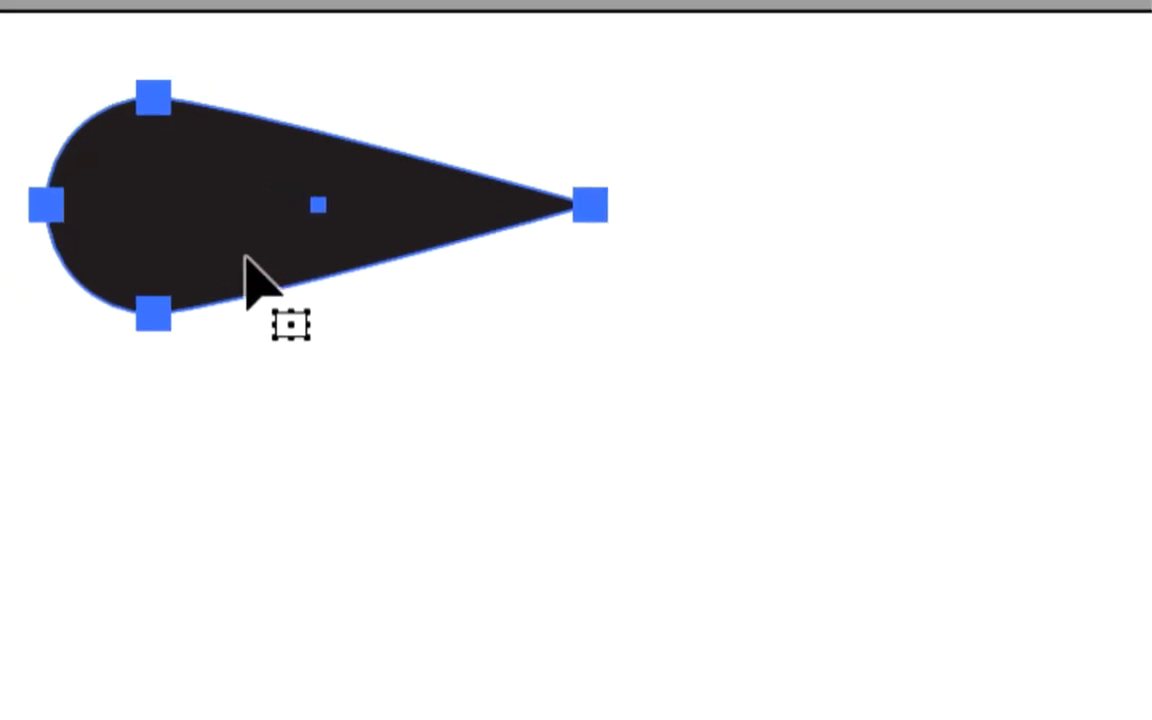
Step: Deselect the teardrop and view the new art brush's options, closing them without changes
{"action": "left_click", "coordinate": [288, 349]}
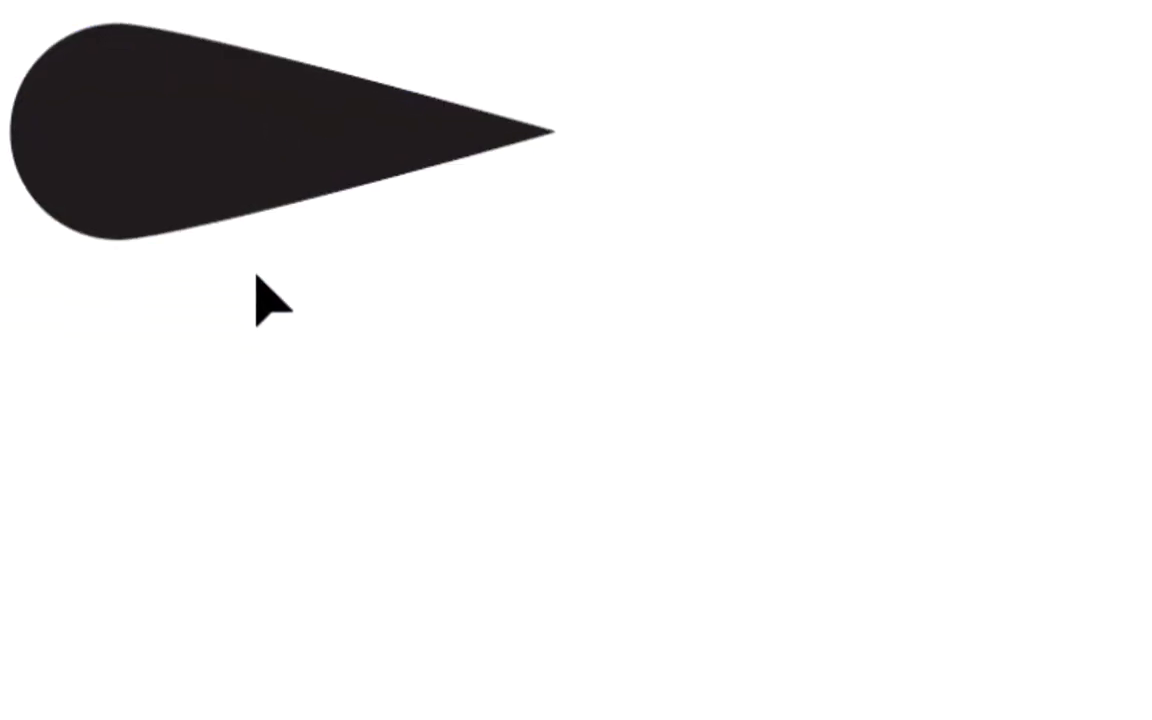
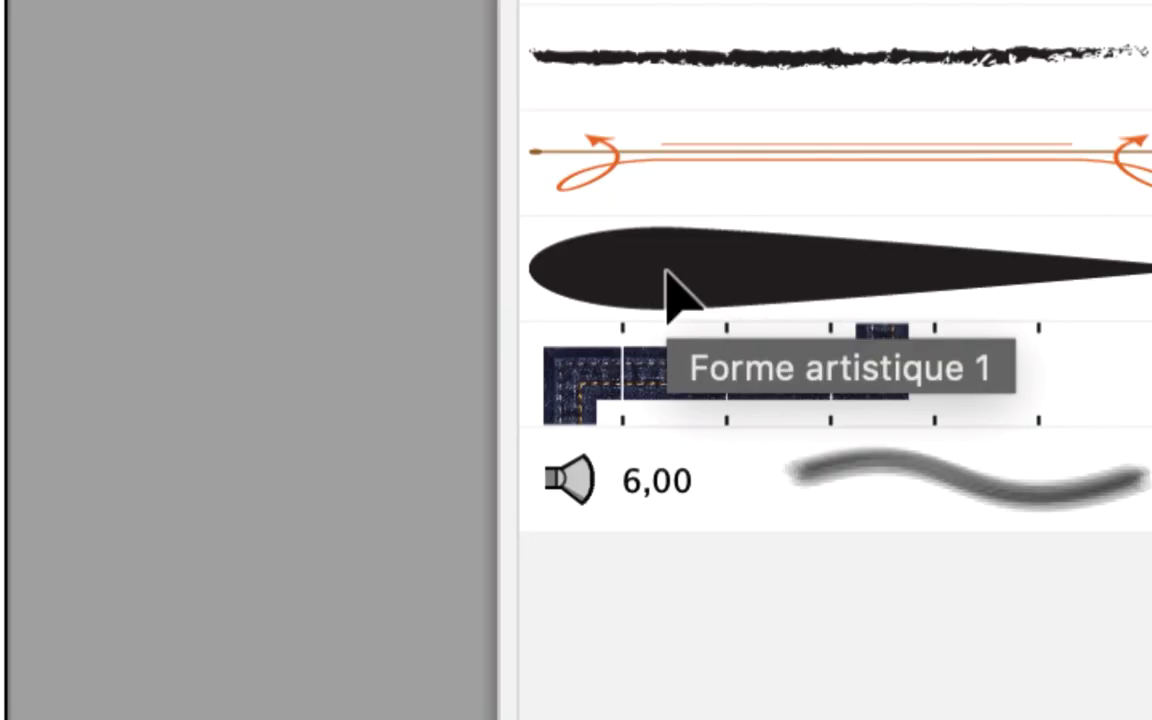
{"action": "double_click", "coordinate": [668, 272]}
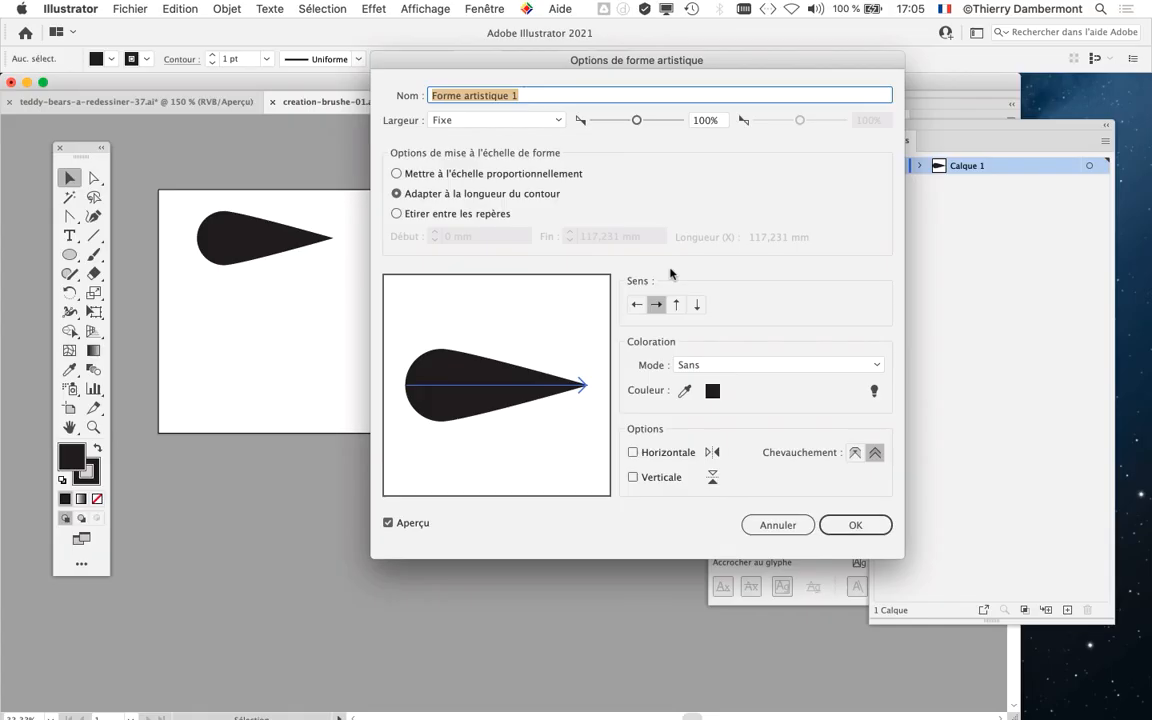
{"action": "left_click", "coordinate": [777, 525]}
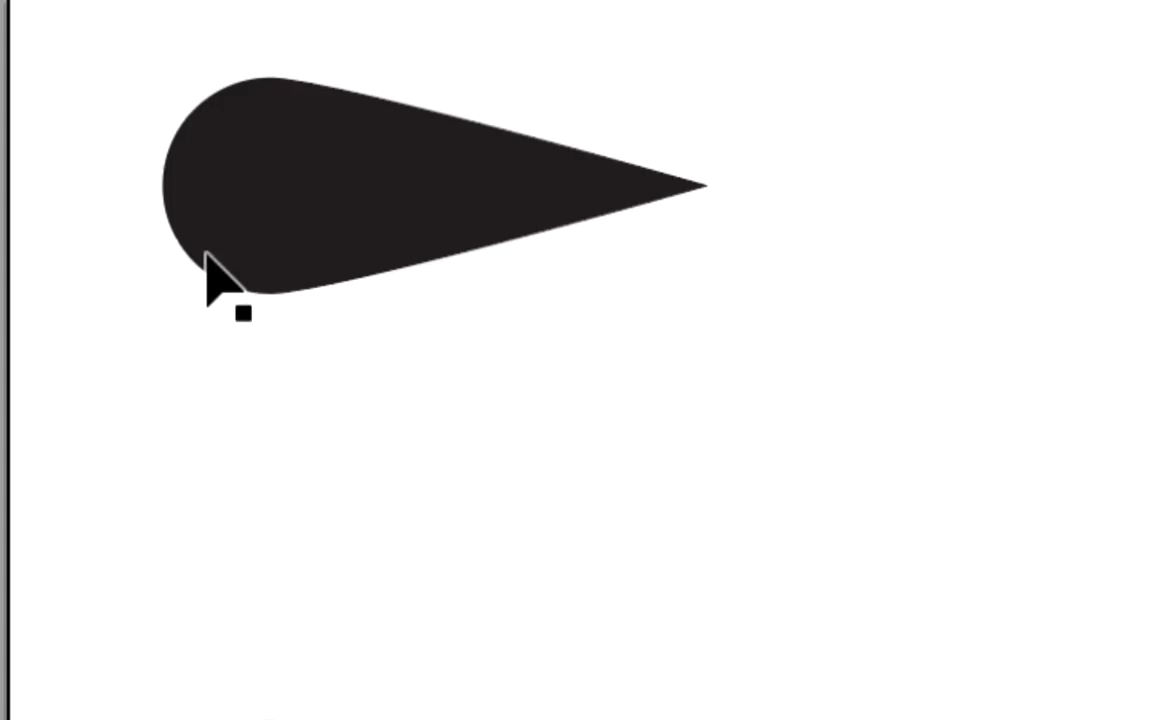
Step: Open the art brush's options with the teardrop selected, cancel them, and undo the brush application to the teardrop
{"action": "left_click", "coordinate": [208, 257]}
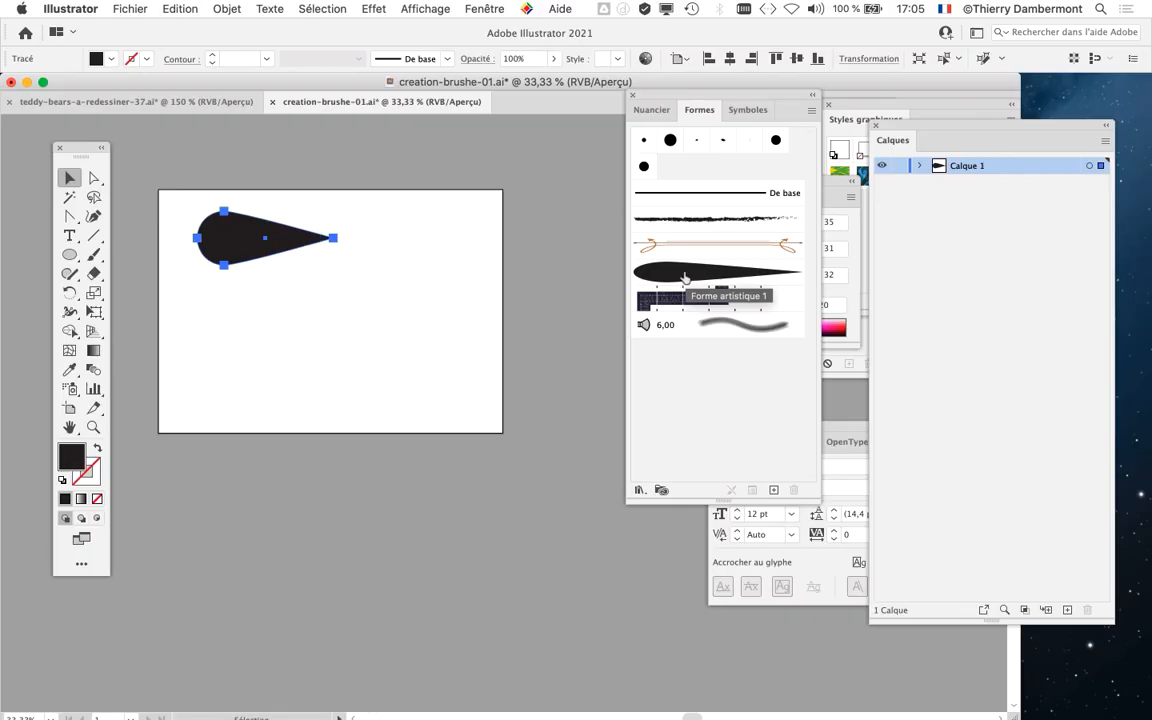
{"action": "double_click", "coordinate": [684, 273]}
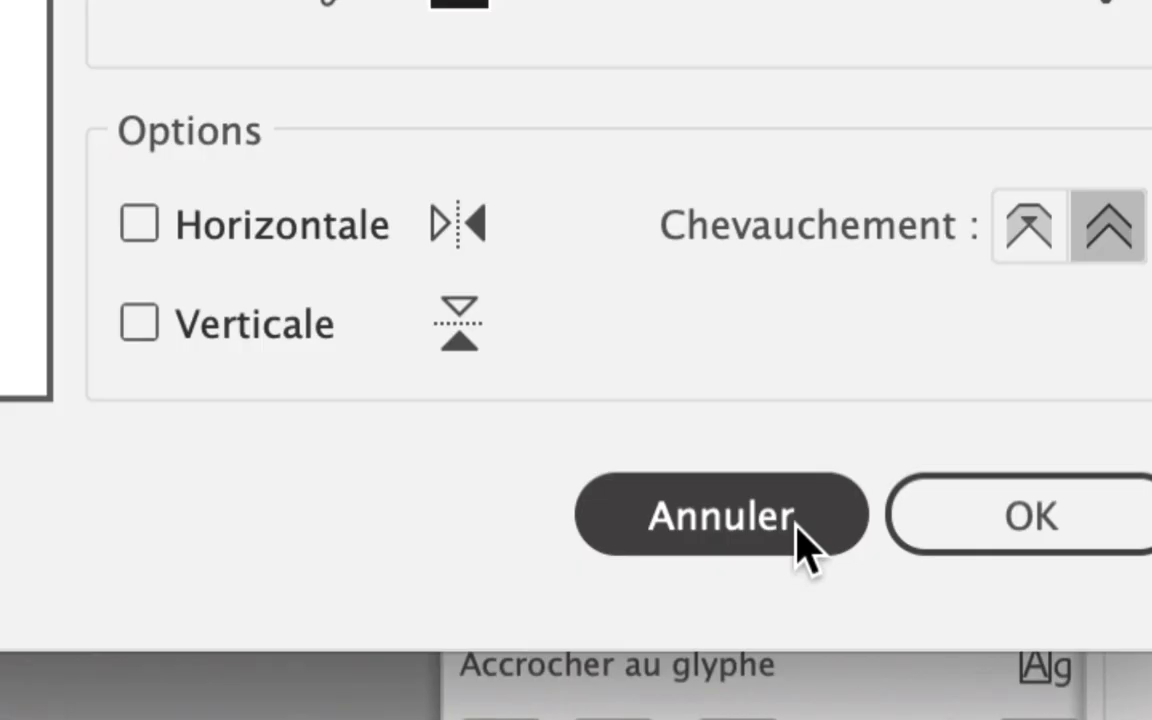
{"action": "left_click", "coordinate": [797, 528]}
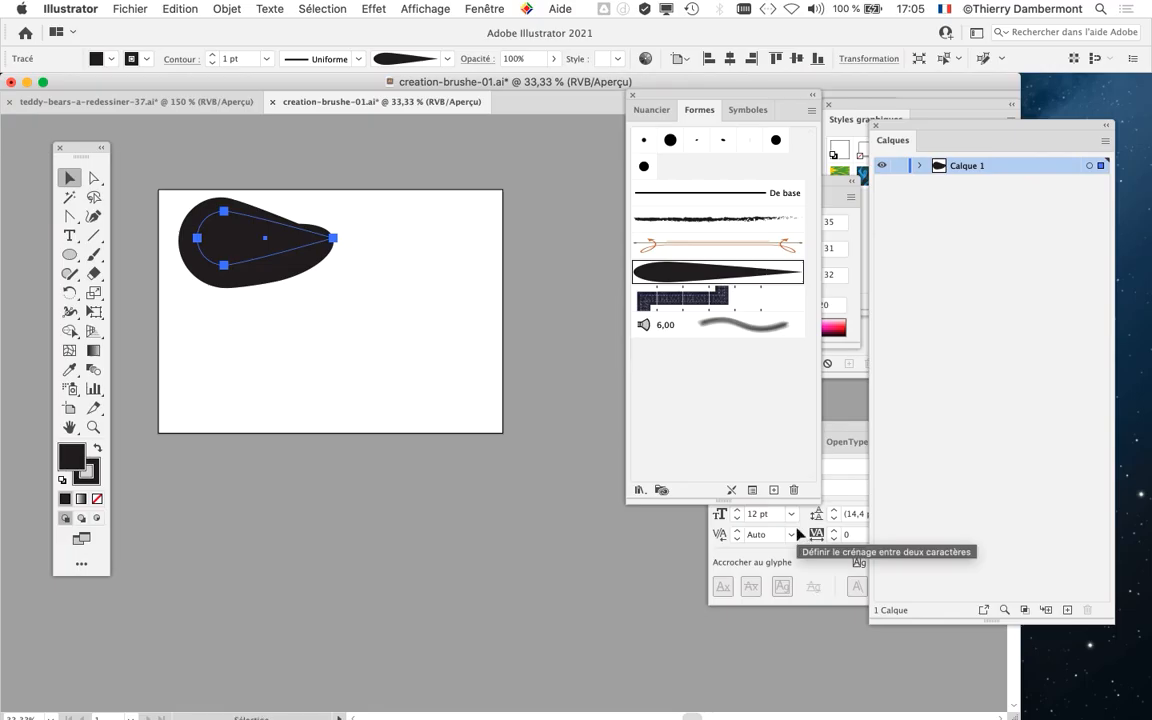
{"action": "left_click", "coordinate": [179, 8]}
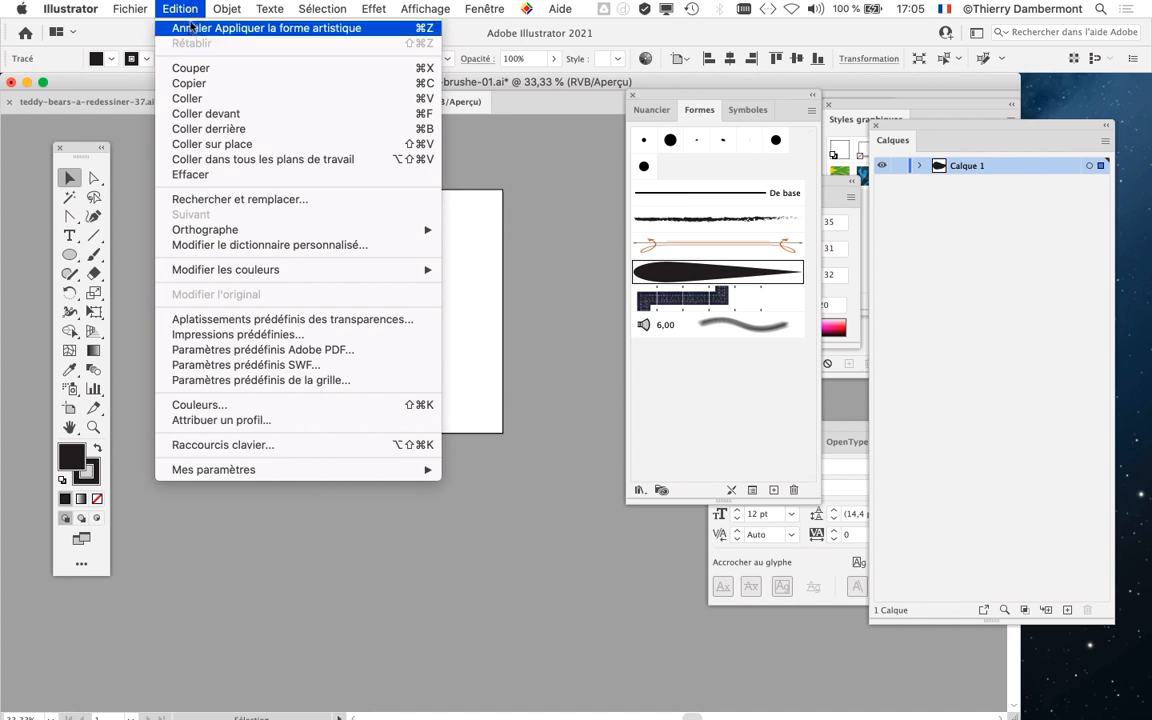
{"action": "left_click", "coordinate": [192, 30]}
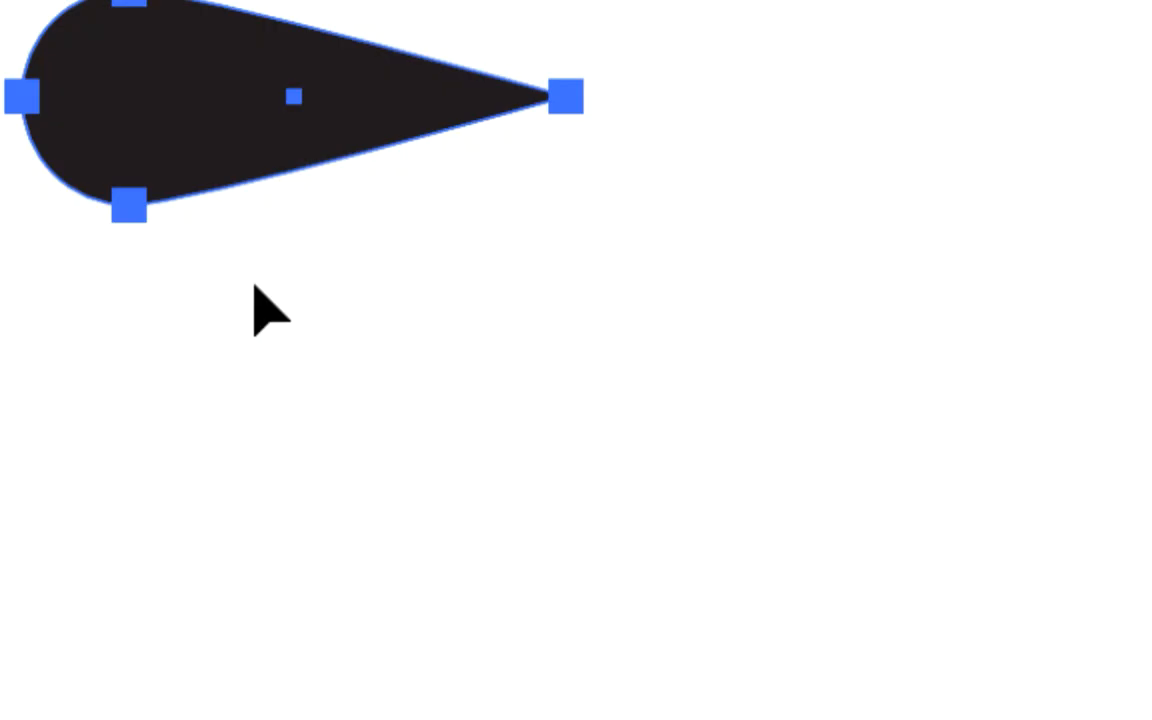
Step: Deselect the teardrop and set the direction of the Forme artistique 1 brush to right-to-left (Contour de droite à gauche)
{"action": "left_click", "coordinate": [256, 287]}
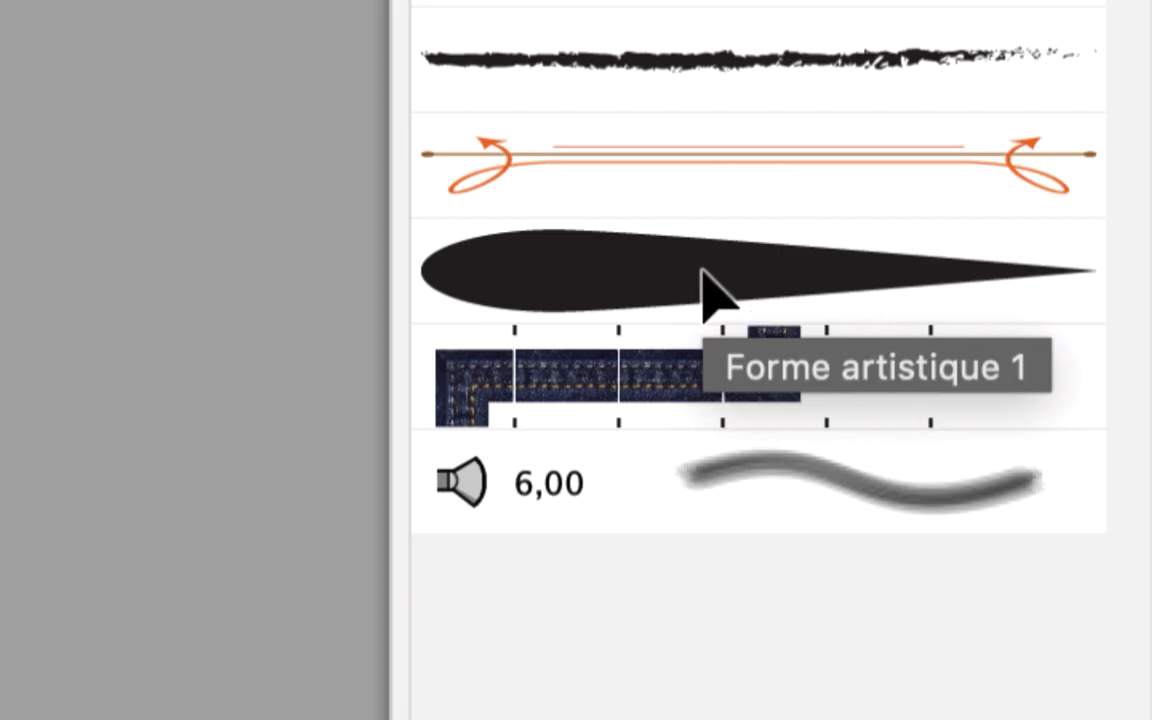
{"action": "left_click", "coordinate": [703, 277]}
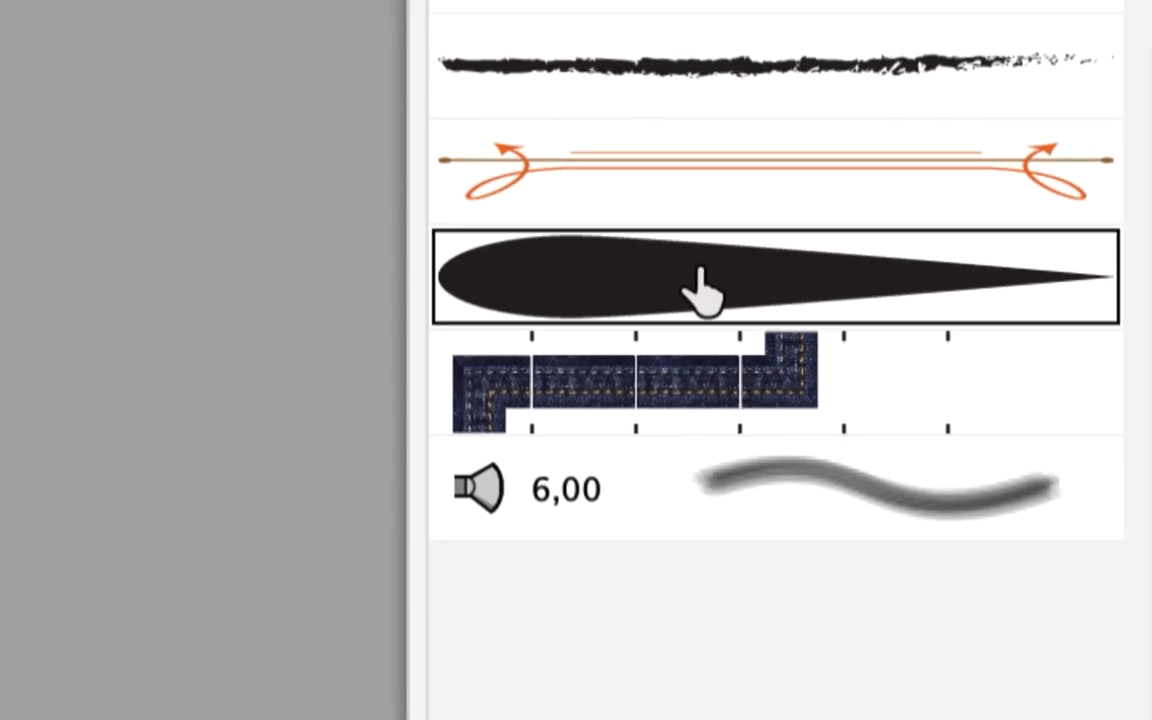
{"action": "double_click", "coordinate": [703, 275]}
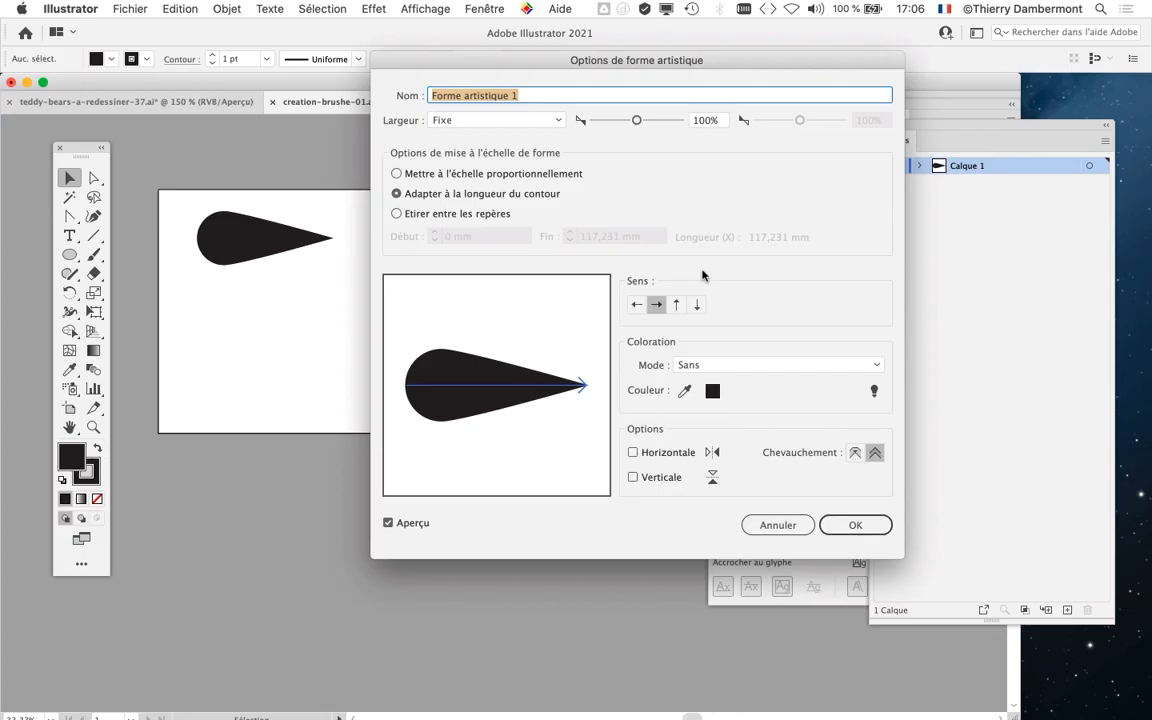
{"action": "mouse_move", "coordinate": [678, 52]}
{"action": "left_mouse_down"}
{"action": "mouse_move", "coordinate": [824, 55]}
{"action": "mouse_move", "coordinate": [813, 50]}
{"action": "left_mouse_up"}
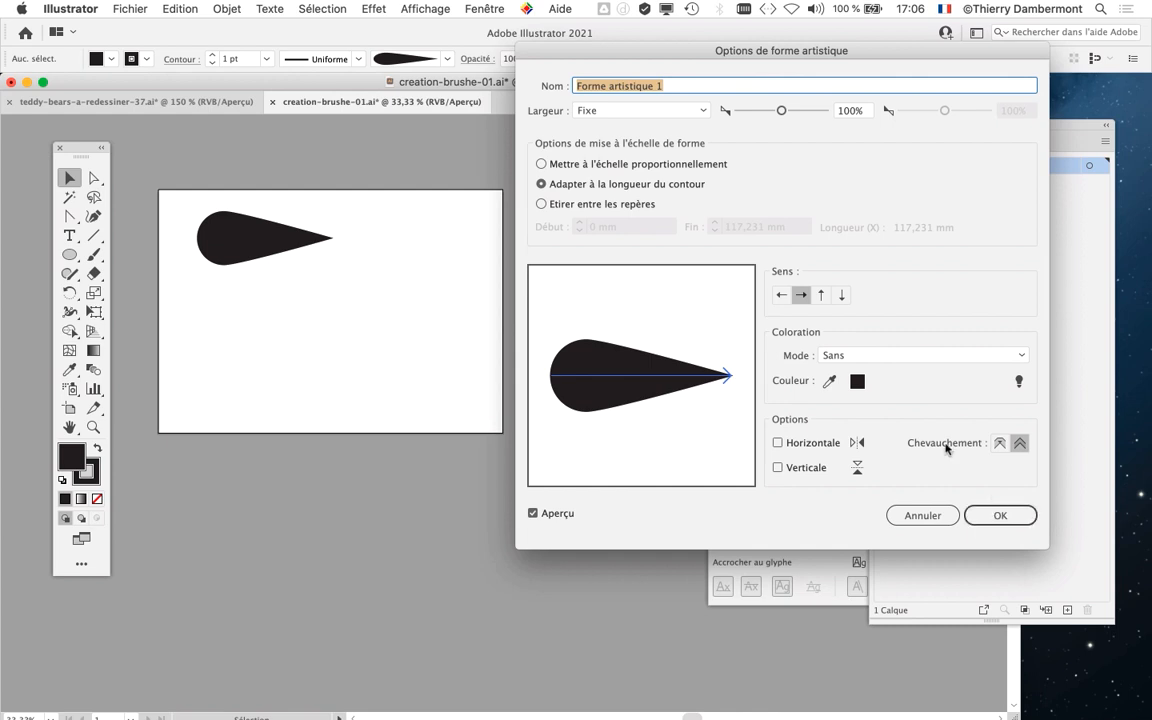
{"action": "left_click_drag", "start_coordinate": [655, 55], "coordinate": [574, 32]}
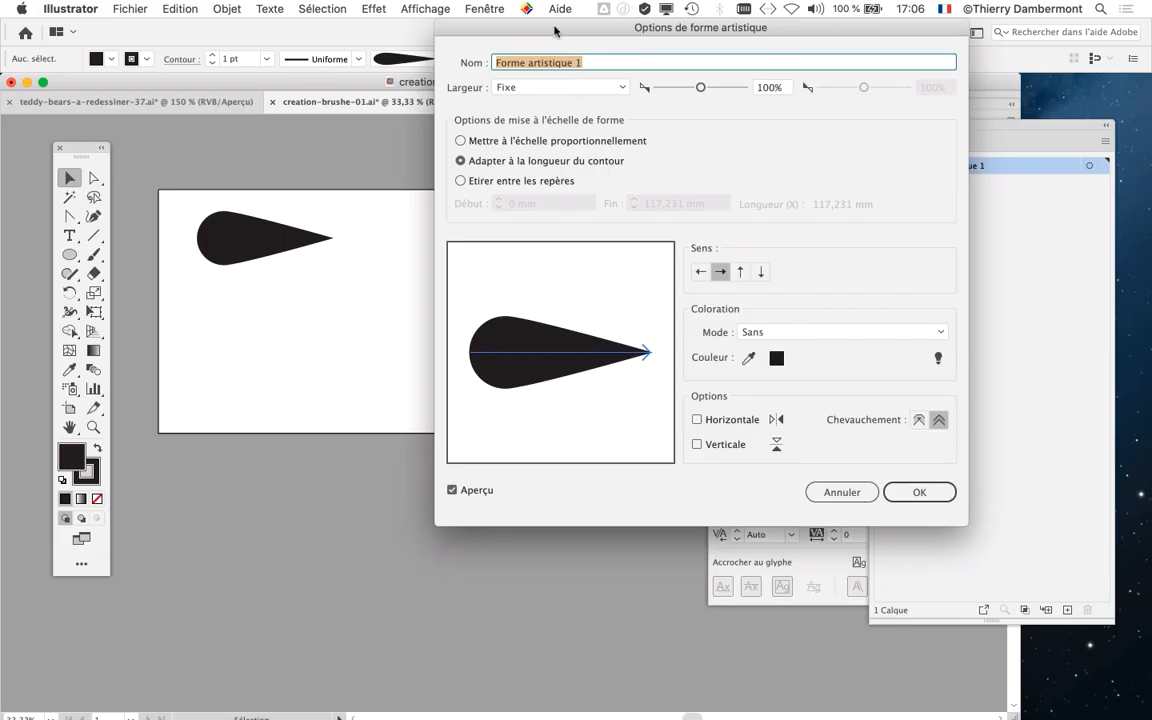
{"action": "left_click_drag", "start_coordinate": [555, 31], "coordinate": [812, 96]}
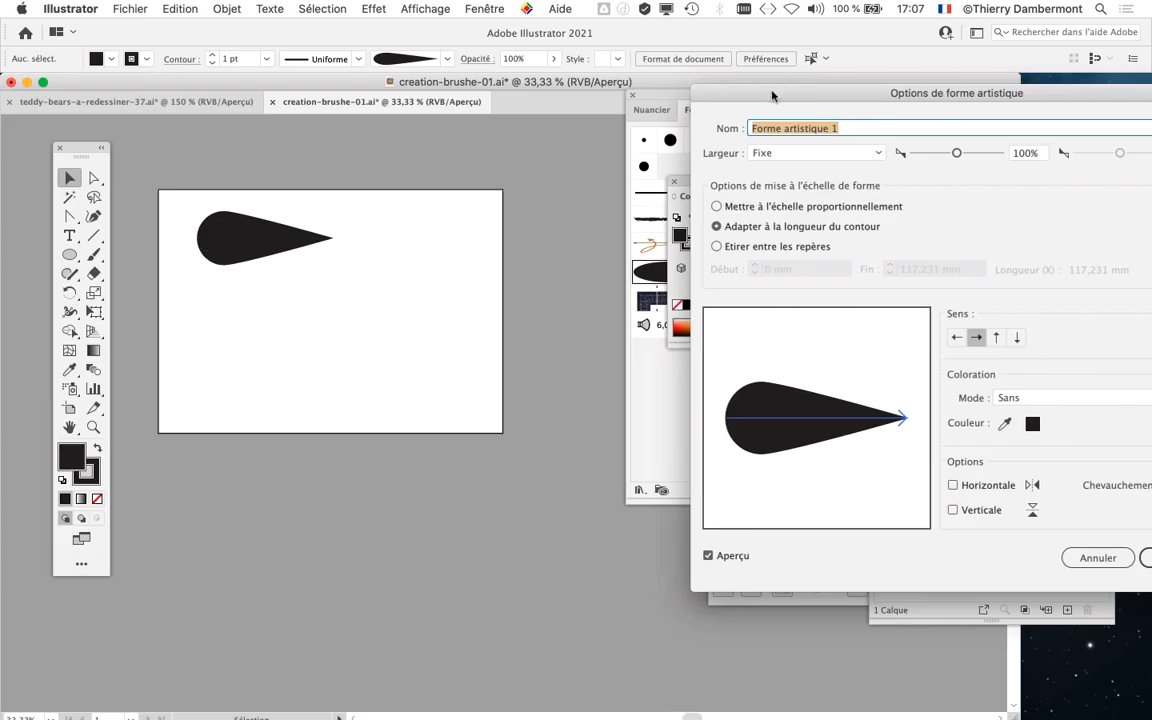
{"action": "left_click_drag", "start_coordinate": [700, 92], "coordinate": [445, 46]}
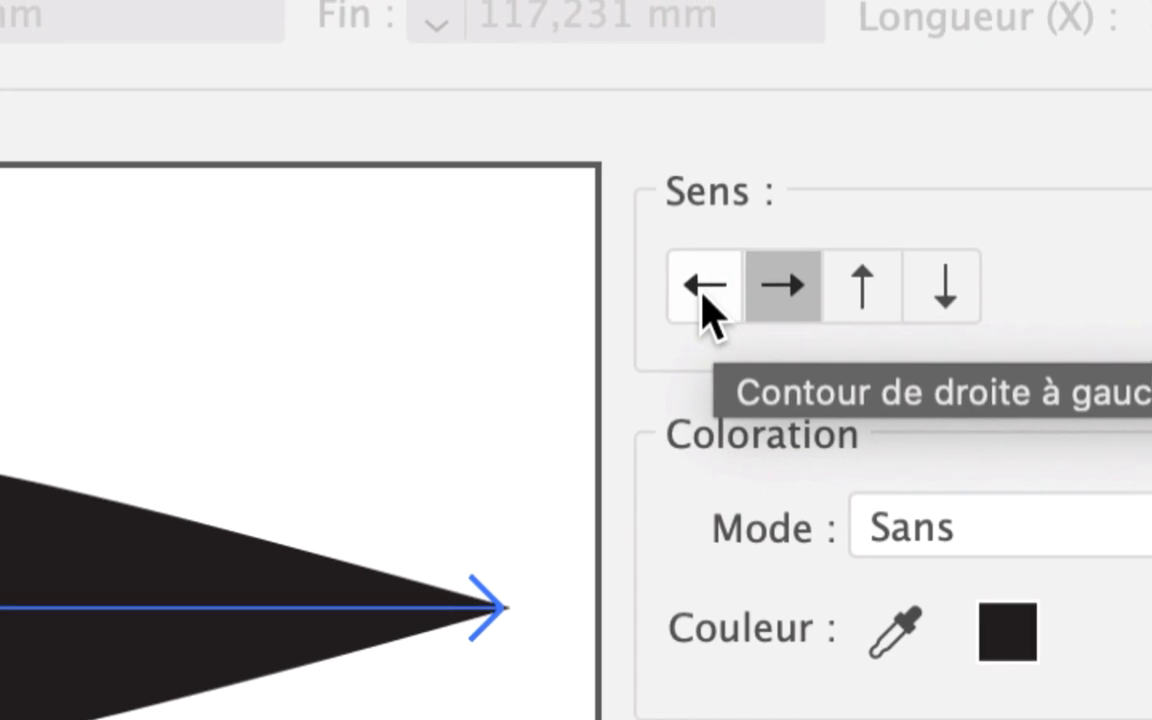
{"action": "left_click", "coordinate": [704, 290]}
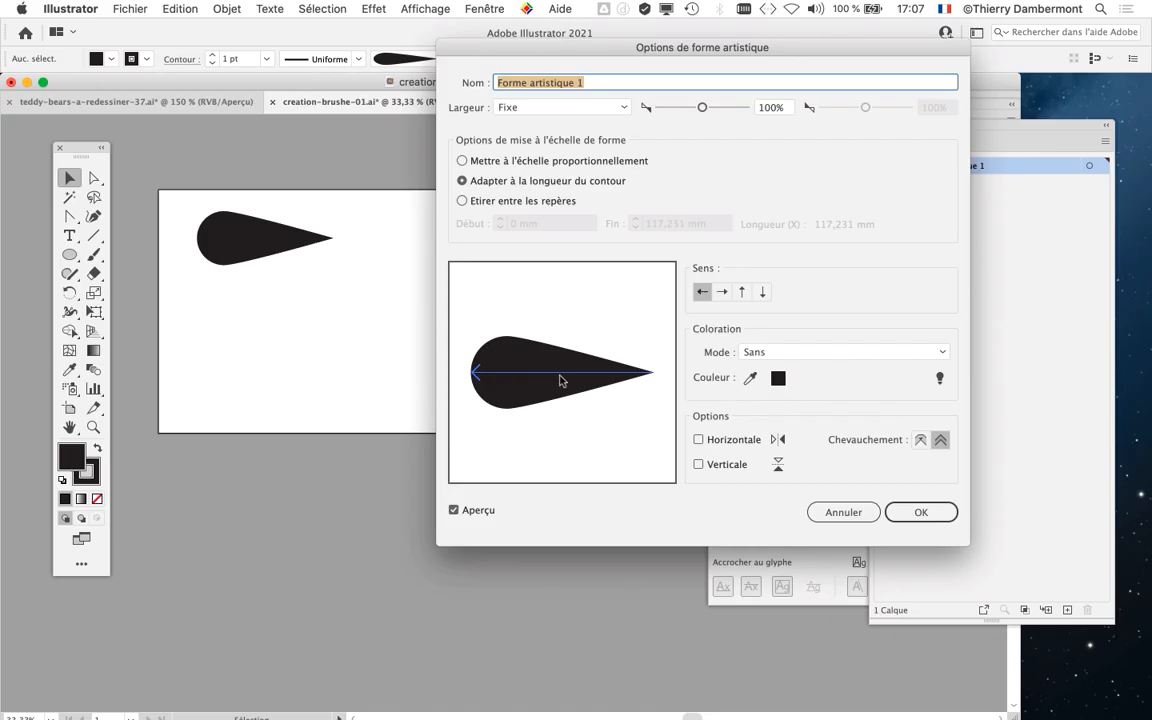
{"action": "left_click", "coordinate": [921, 512]}
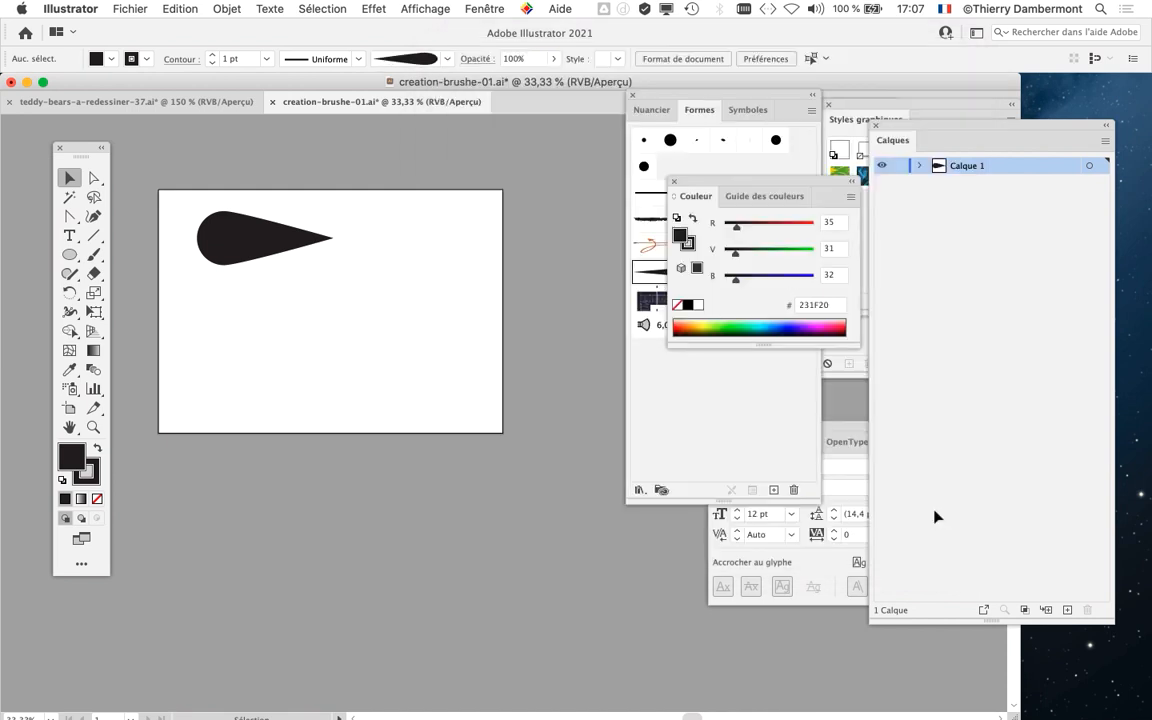
Step: Activate the Paintbrush tool and move the Color panel away so that it no longer covers the Brushes panel
{"action": "left_click_drag", "start_coordinate": [351, 367], "coordinate": [308, 378]}
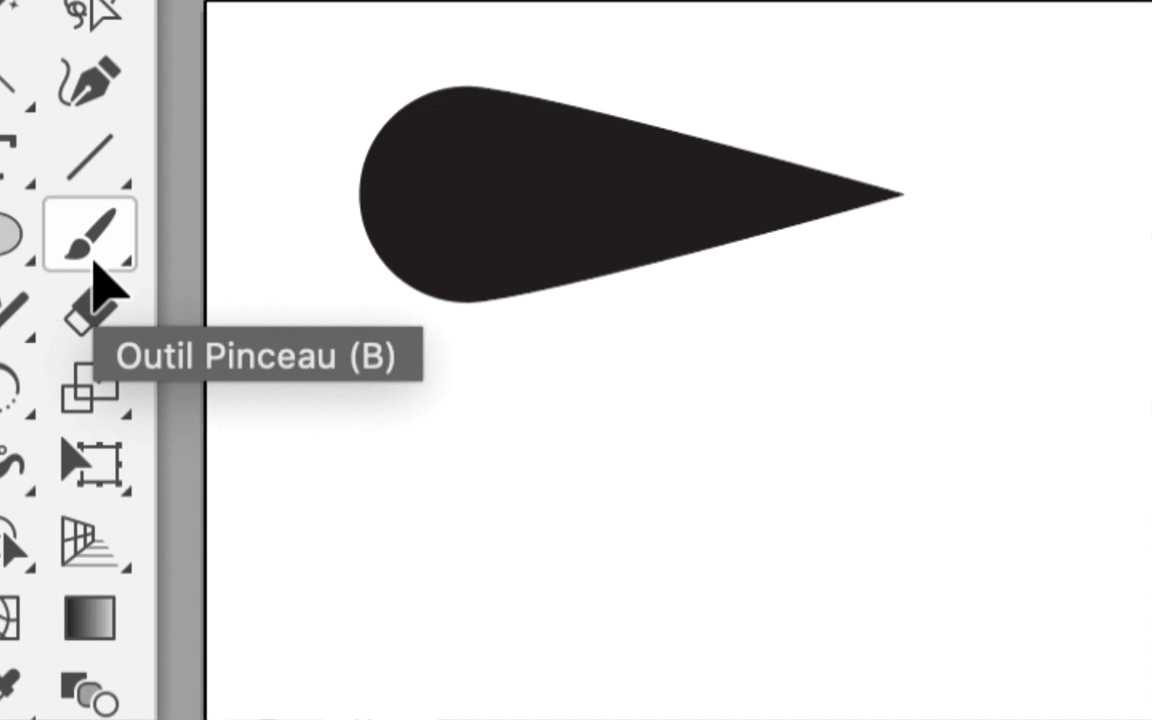
{"action": "left_click", "coordinate": [95, 270]}
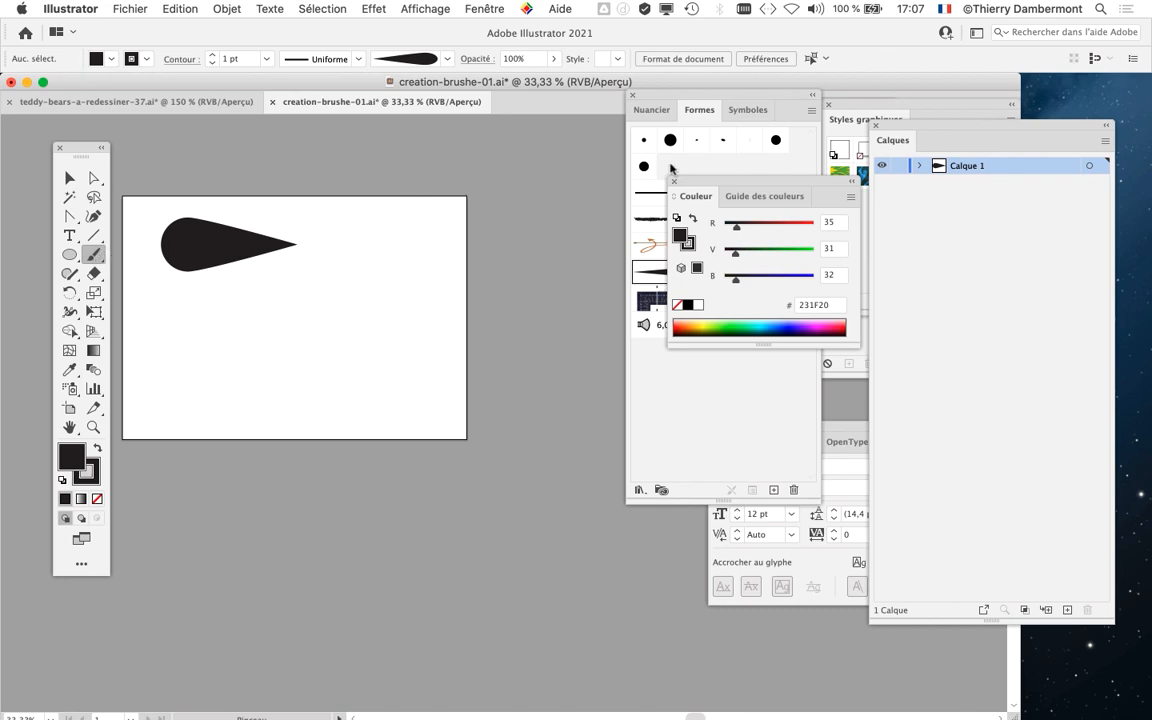
{"action": "left_click_drag", "start_coordinate": [702, 188], "coordinate": [297, 593]}
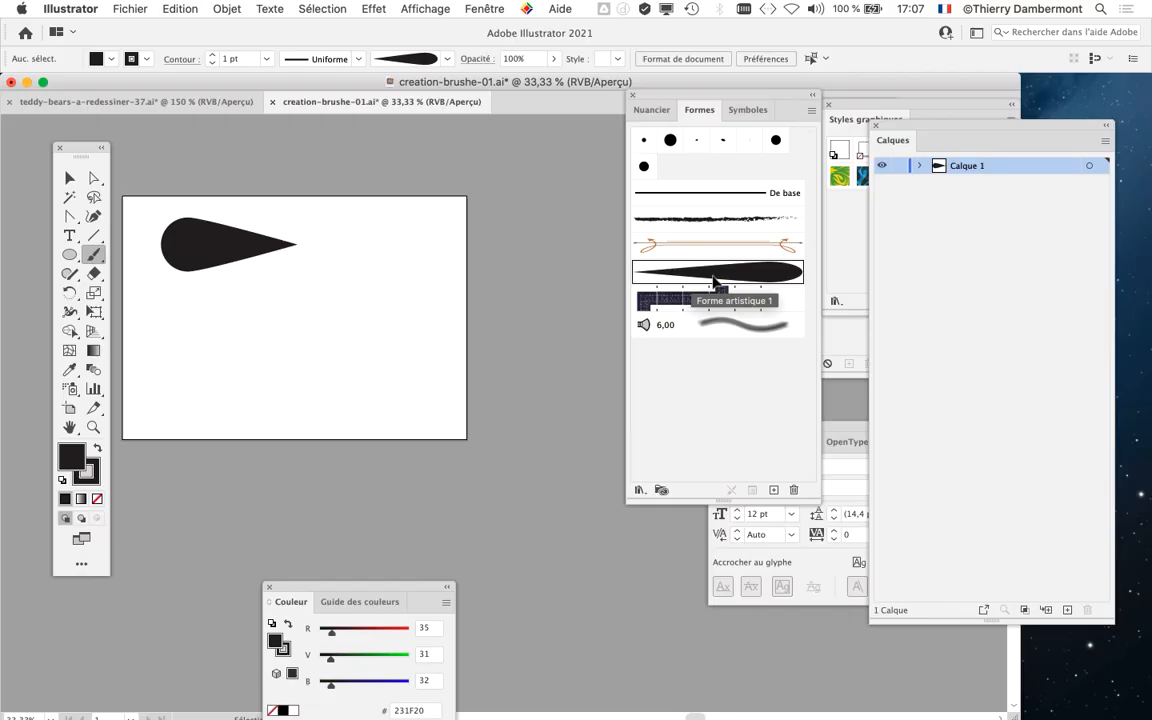
{"action": "left_click", "coordinate": [91, 260]}
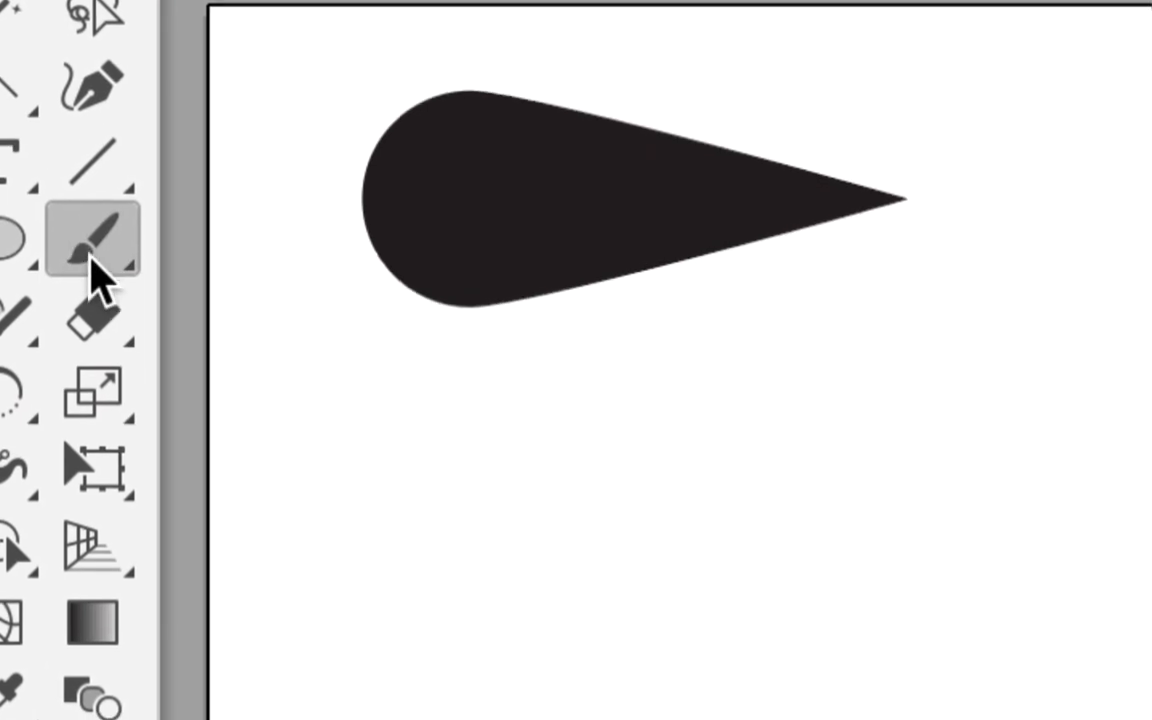
Step: Paint three curved strokes with the teardrop art brush, below and beside the original teardrop on the artboard
{"action": "left_click_drag", "start_coordinate": [540, 558], "coordinate": [600, 557]}
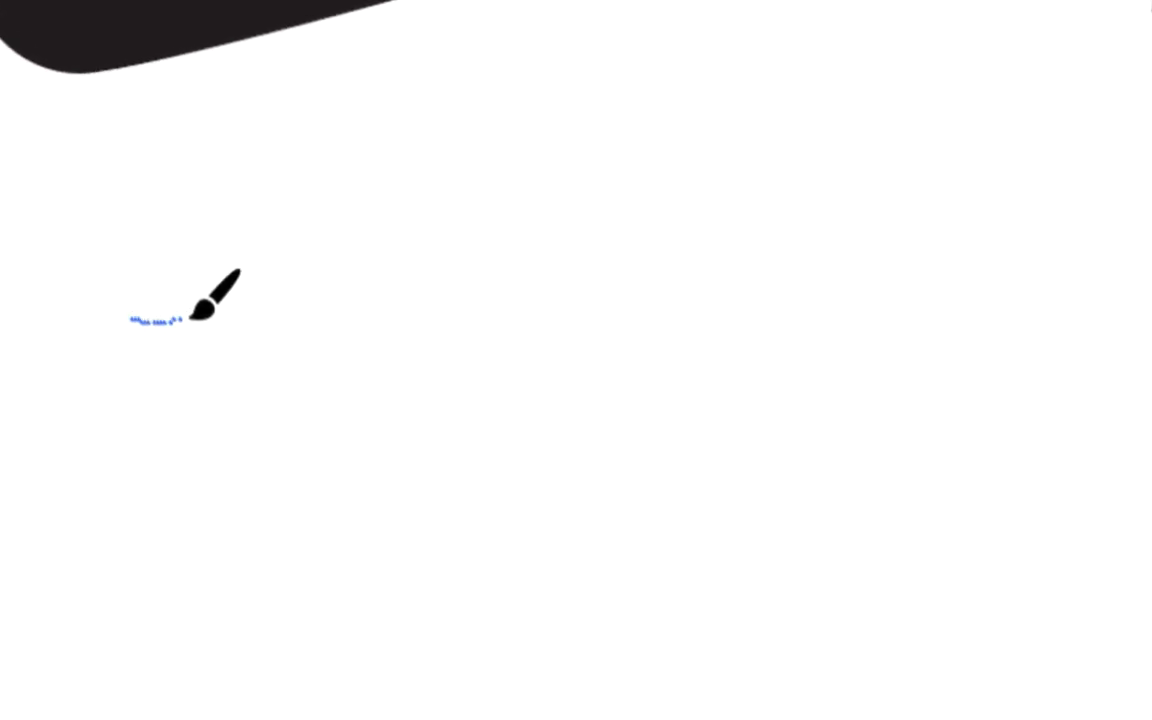
{"action": "mouse_move", "coordinate": [190, 318]}
{"action": "left_mouse_down"}
{"action": "mouse_move", "coordinate": [510, 230]}
{"action": "mouse_move", "coordinate": [736, 212]}
{"action": "left_mouse_up"}
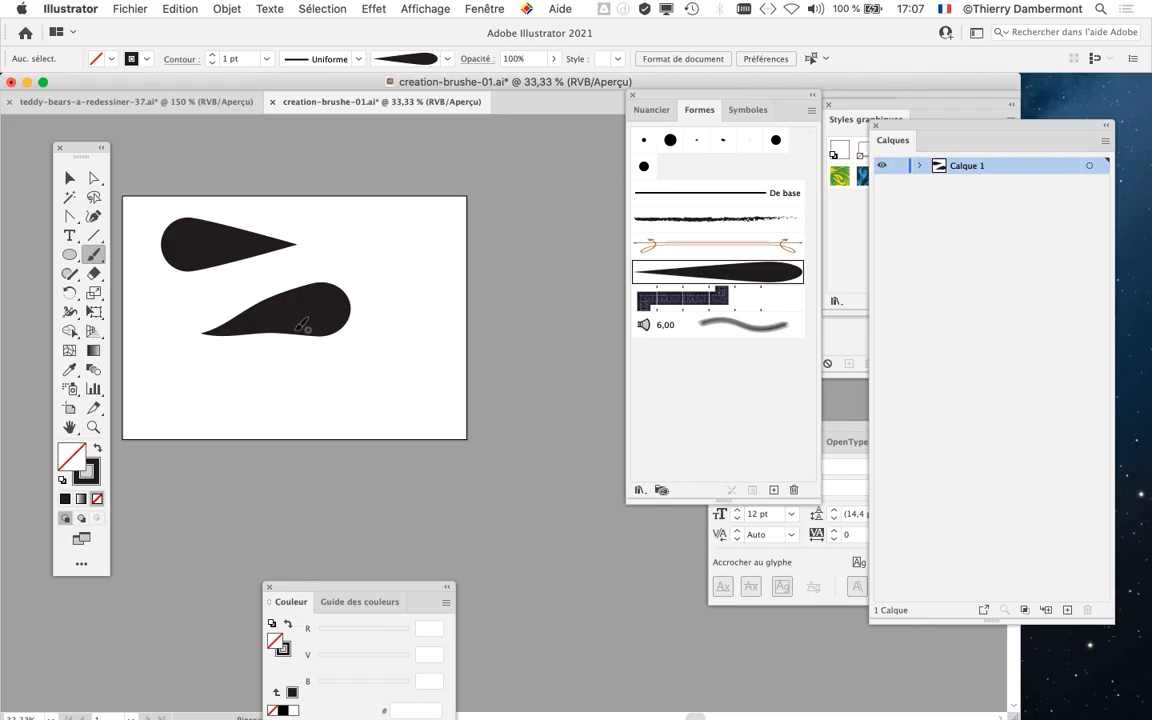
{"action": "scroll", "coordinate": [190, 310], "scroll_direction": "up", "scroll_amount": 2}
{"action": "left_click_drag", "start_coordinate": [322, 380], "coordinate": [232, 344]}
{"action": "scroll", "coordinate": [425, 362], "scroll_direction": "down", "scroll_amount": 2}
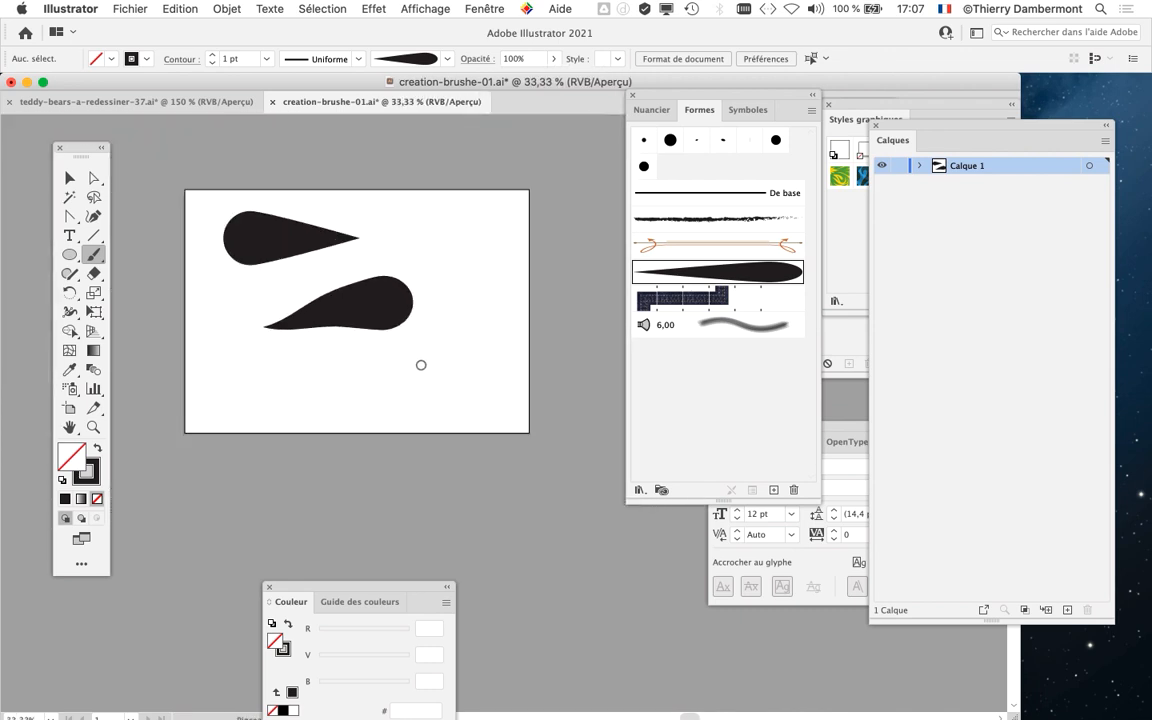
{"action": "mouse_move", "coordinate": [388, 388]}
{"action": "left_mouse_down"}
{"action": "mouse_move", "coordinate": [229, 362]}
{"action": "mouse_move", "coordinate": [416, 383]}
{"action": "left_mouse_up"}
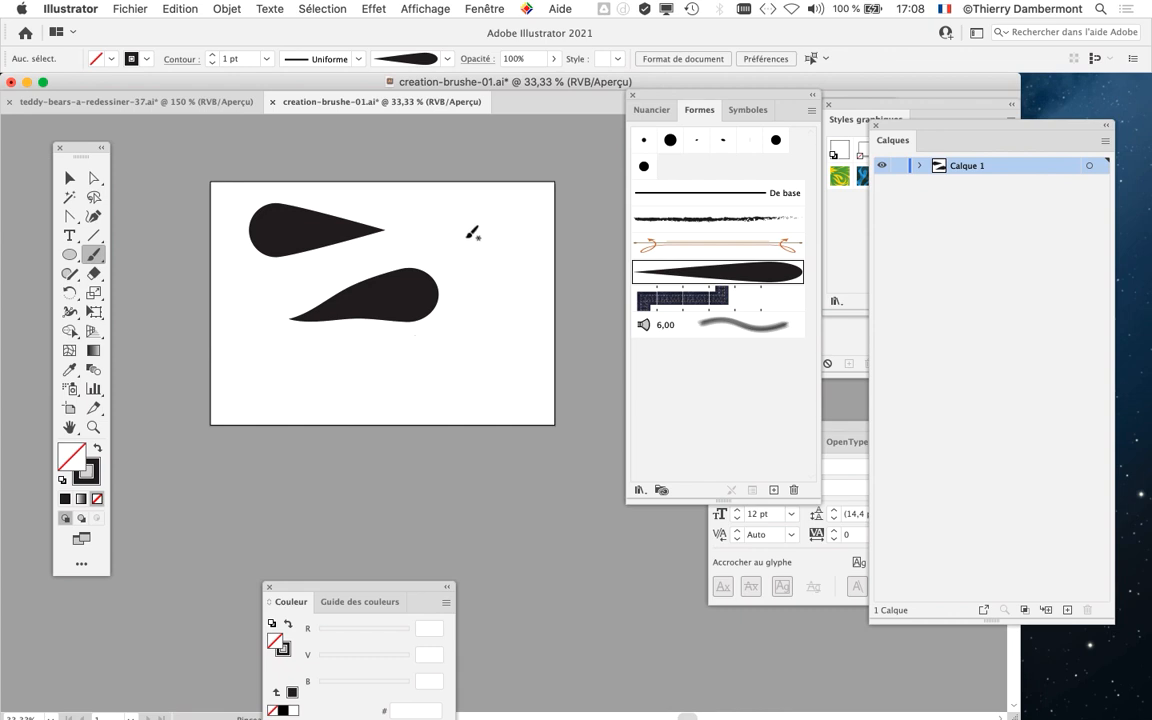
{"action": "mouse_move", "coordinate": [467, 237]}
{"action": "left_mouse_down"}
{"action": "mouse_move", "coordinate": [508, 325]}
{"action": "mouse_move", "coordinate": [504, 364]}
{"action": "mouse_move", "coordinate": [378, 387]}
{"action": "mouse_move", "coordinate": [300, 400]}
{"action": "left_mouse_up"}
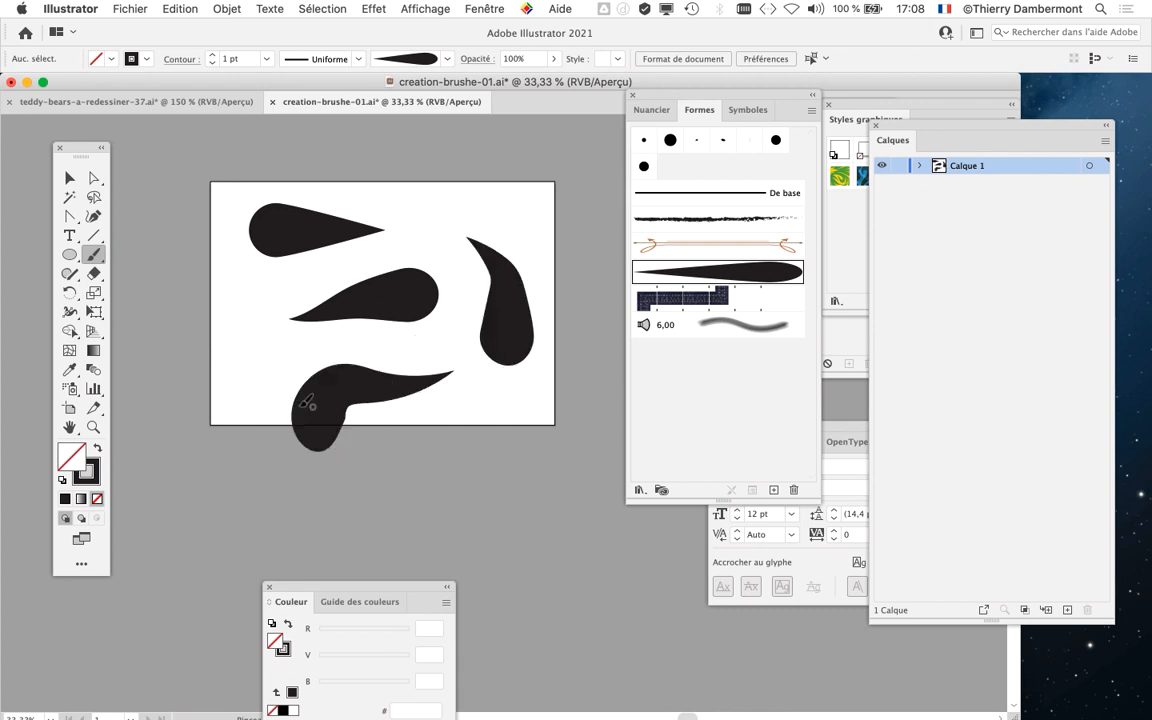
Step: Paint two tightly curved teardrop-brush strokes beside the artboard and undo both
{"action": "key", "text": "super+equal"}
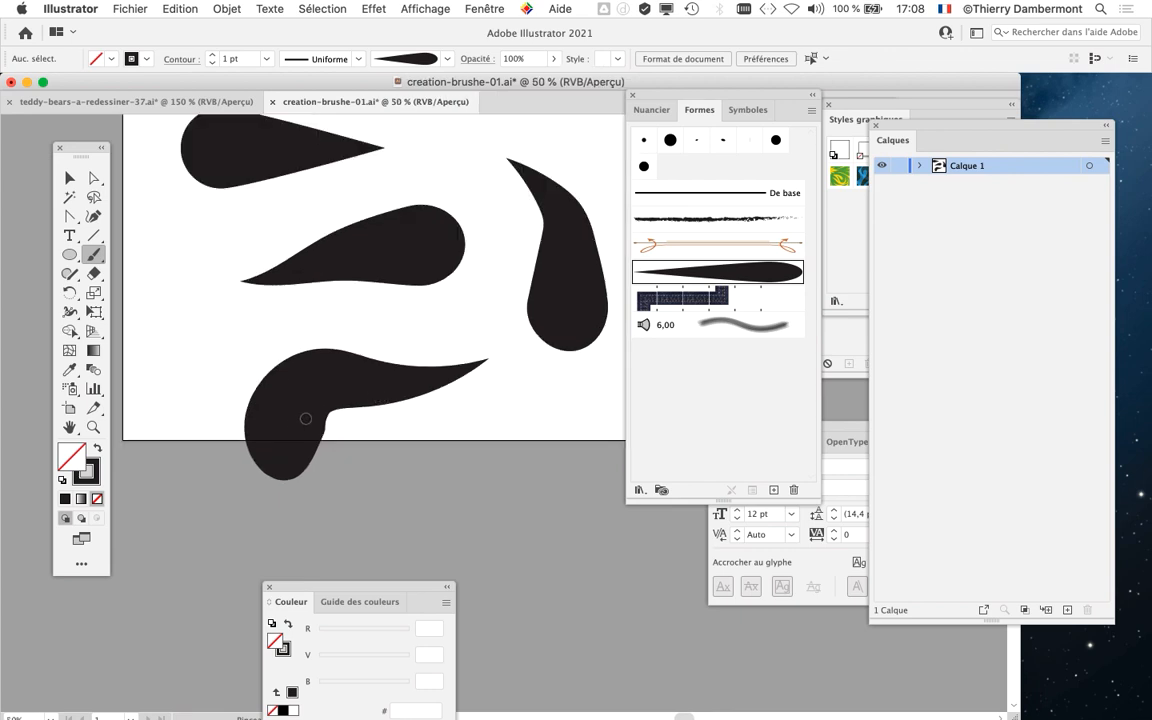
{"action": "scroll", "coordinate": [436, 393], "scroll_direction": "down", "scroll_amount": 1}
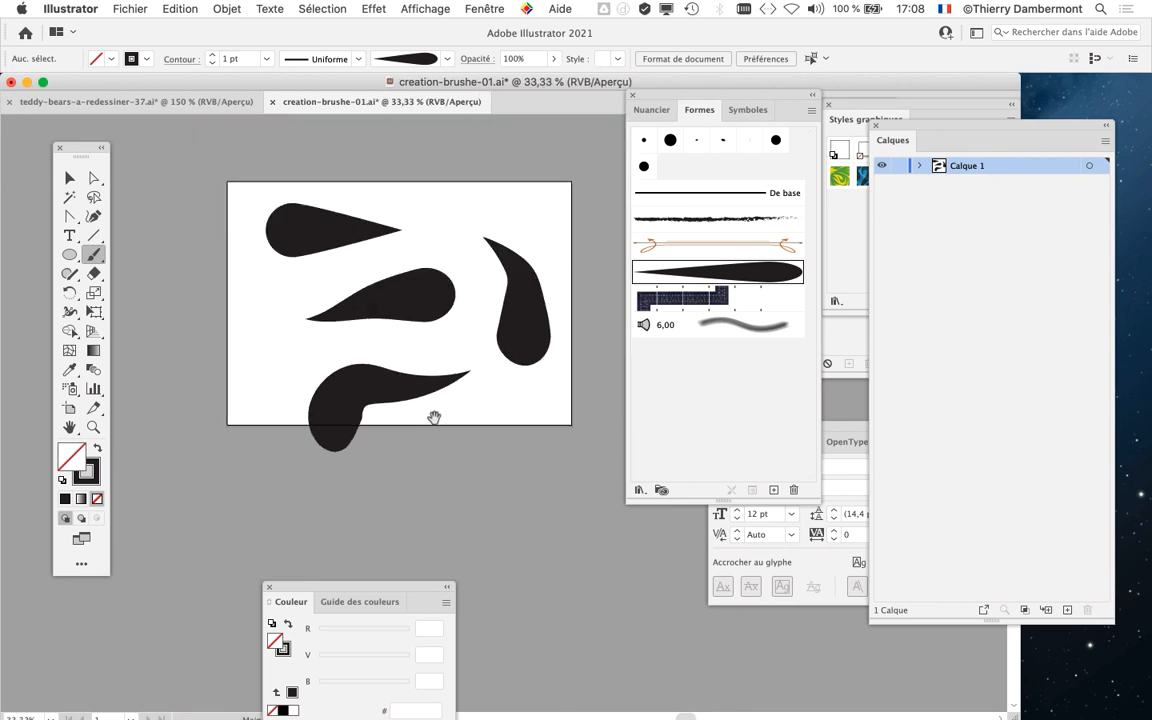
{"action": "left_click_drag", "start_coordinate": [436, 418], "coordinate": [274, 428]}
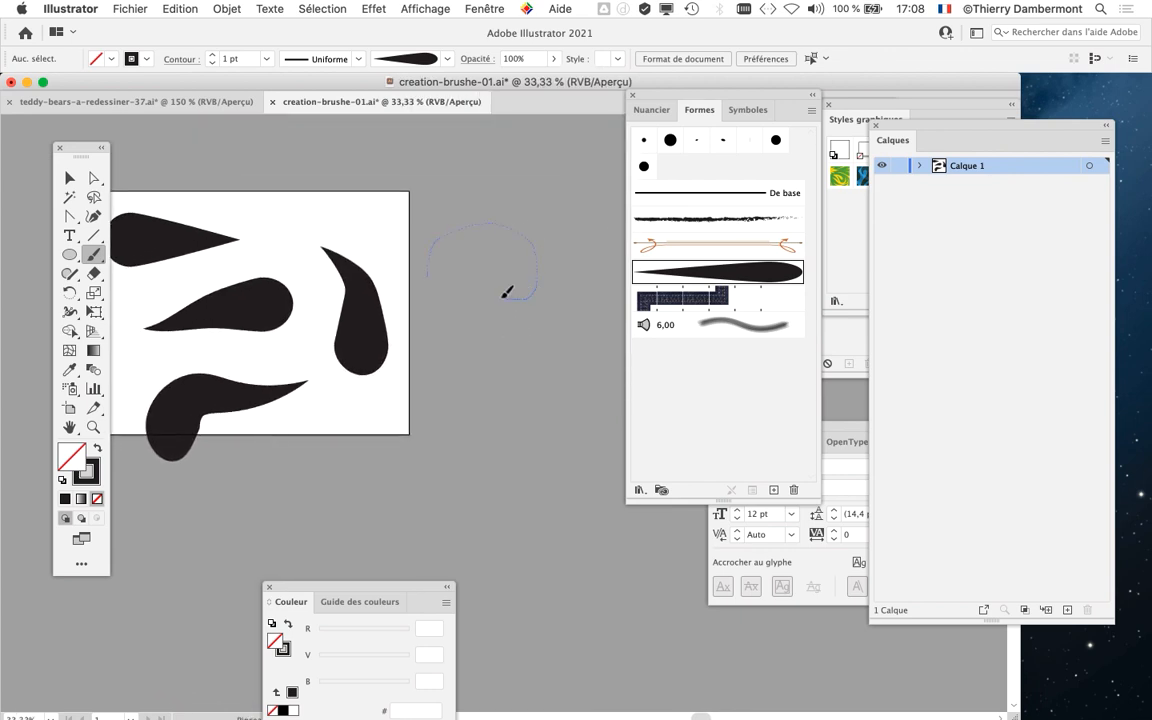
{"action": "left_click_drag", "start_coordinate": [507, 291], "coordinate": [508, 293]}
{"action": "left_click_drag", "start_coordinate": [524, 431], "coordinate": [512, 402]}
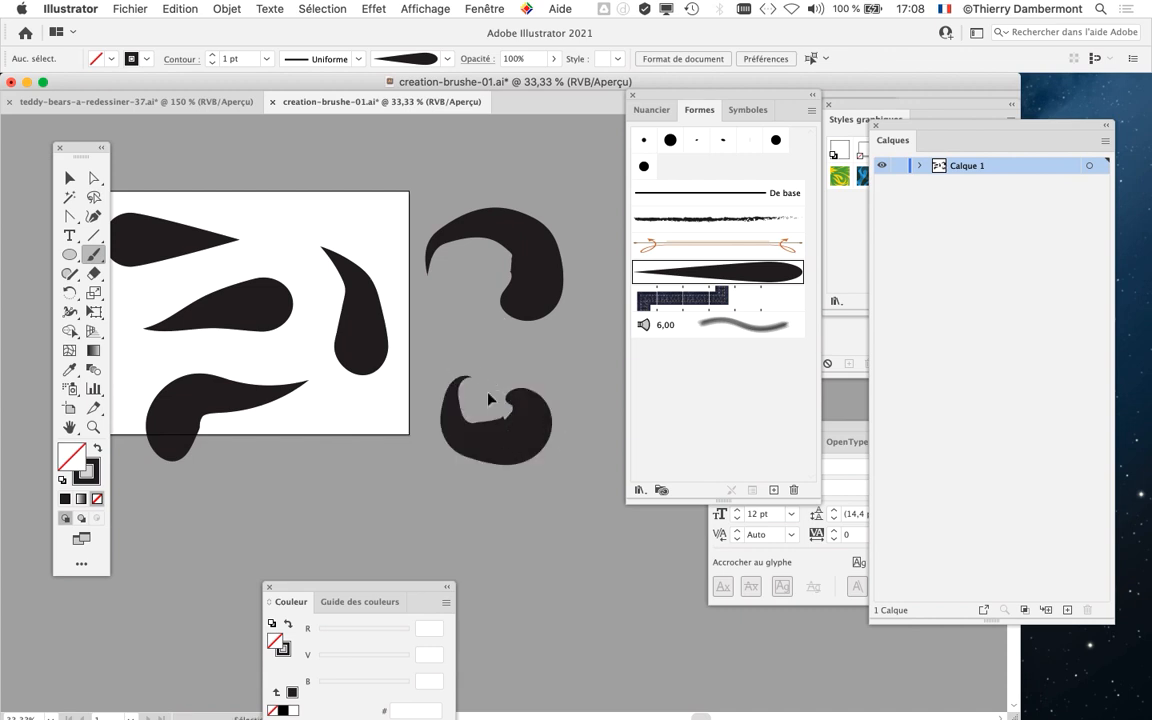
{"action": "key", "text": "super+z"}
{"action": "key", "text": "super+z"}
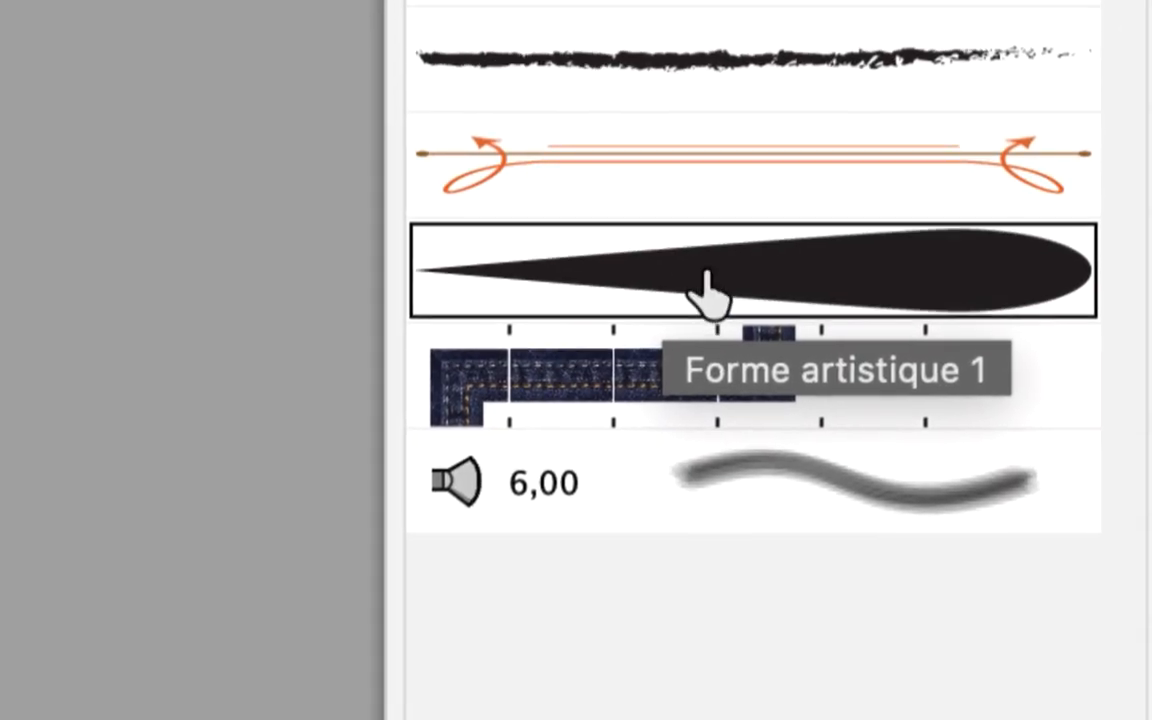
Step: Clear the art brush's name, set its fixed width to 31%, and apply the changes to the existing strokes
{"action": "double_click", "coordinate": [703, 288]}
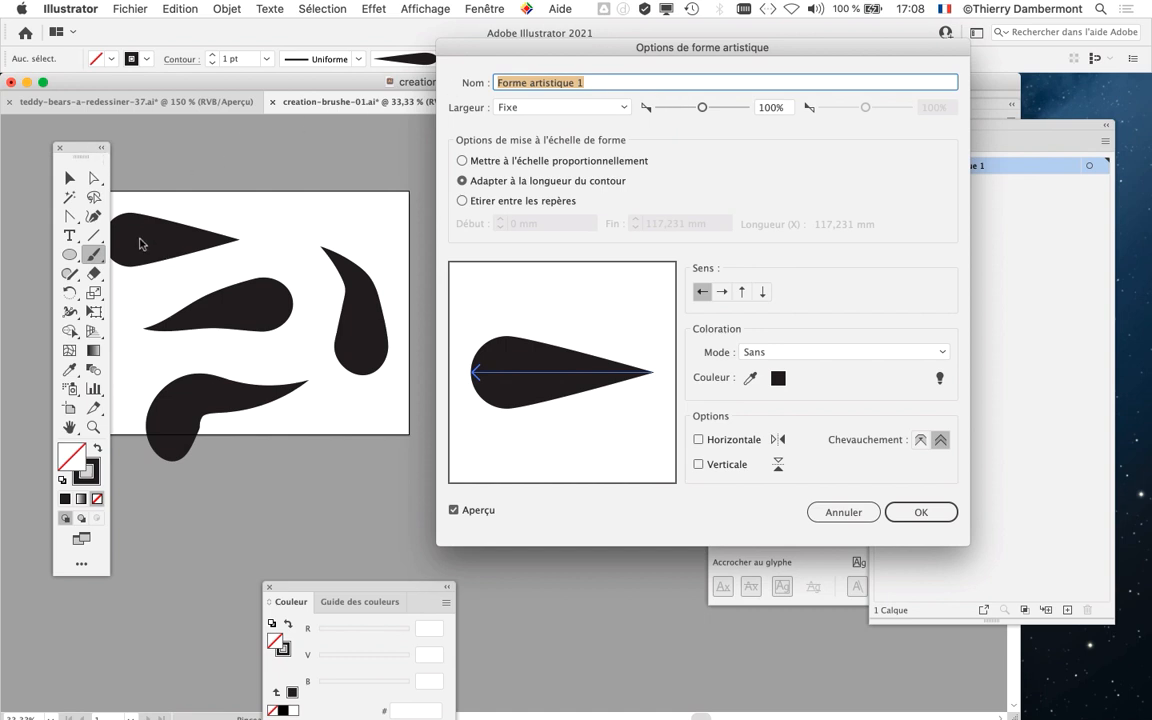
{"action": "key", "text": "BackSpace"}
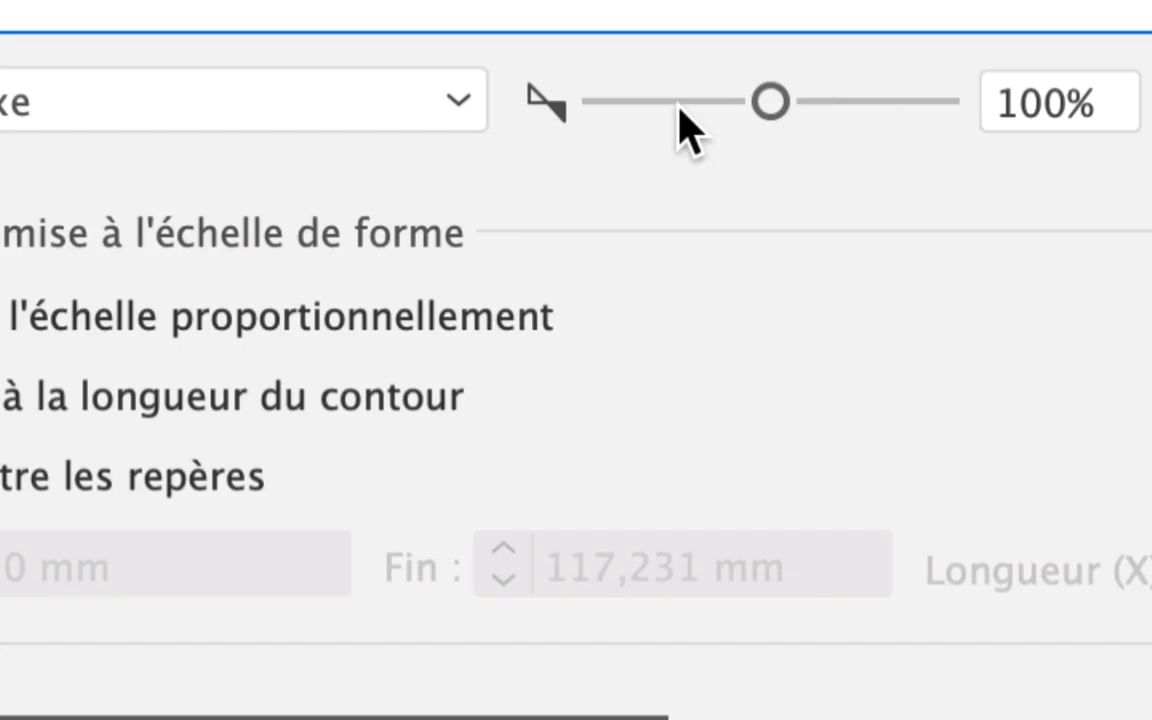
{"action": "left_click", "coordinate": [679, 108]}
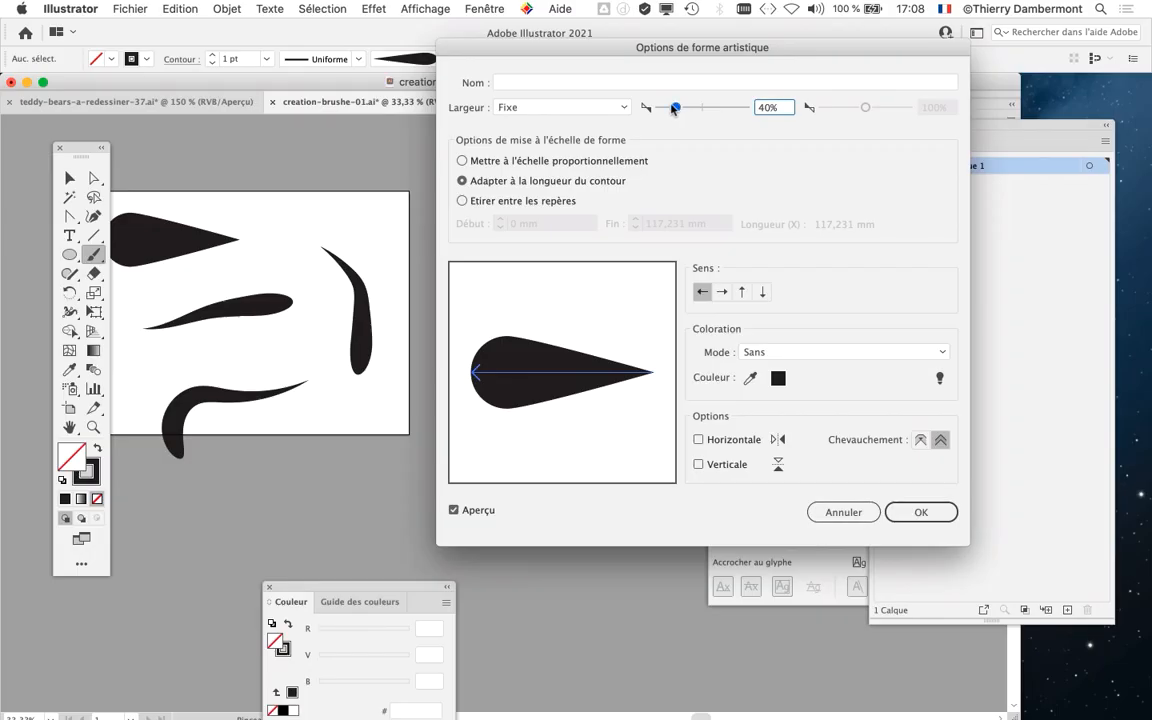
{"action": "mouse_move", "coordinate": [674, 108]}
{"action": "left_mouse_down"}
{"action": "mouse_move", "coordinate": [656, 108]}
{"action": "mouse_move", "coordinate": [682, 110]}
{"action": "mouse_move", "coordinate": [668, 118]}
{"action": "left_mouse_up"}
{"action": "left_click", "coordinate": [916, 509]}
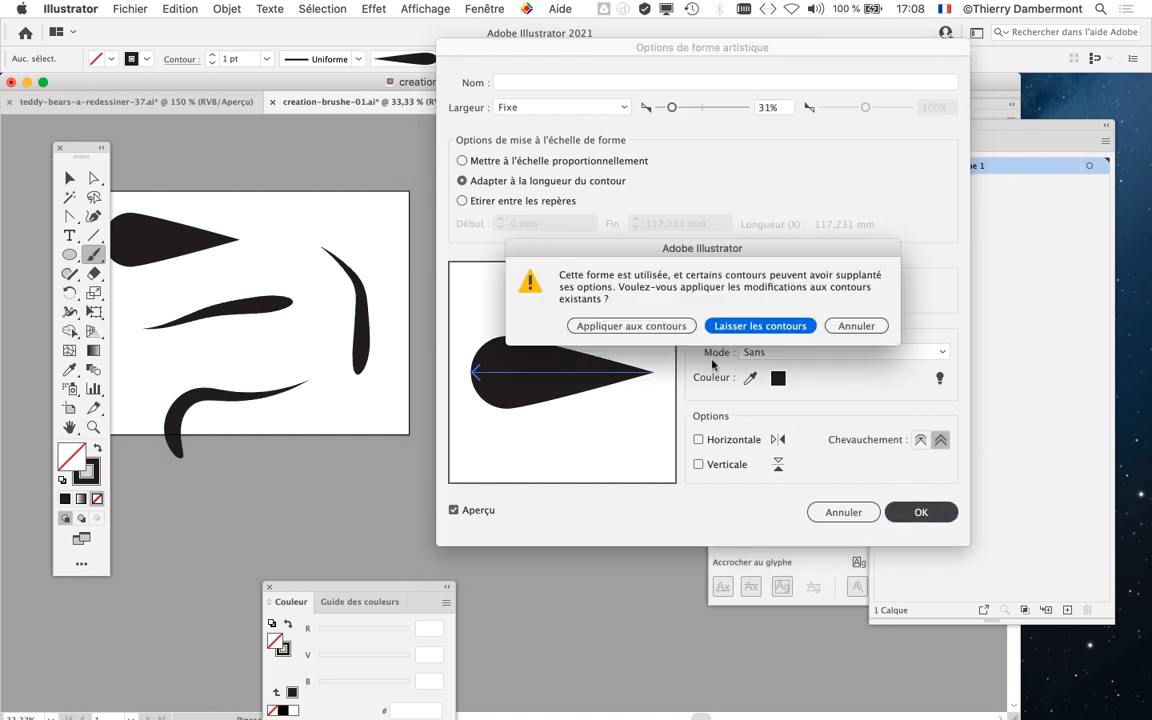
{"action": "left_click", "coordinate": [631, 326]}
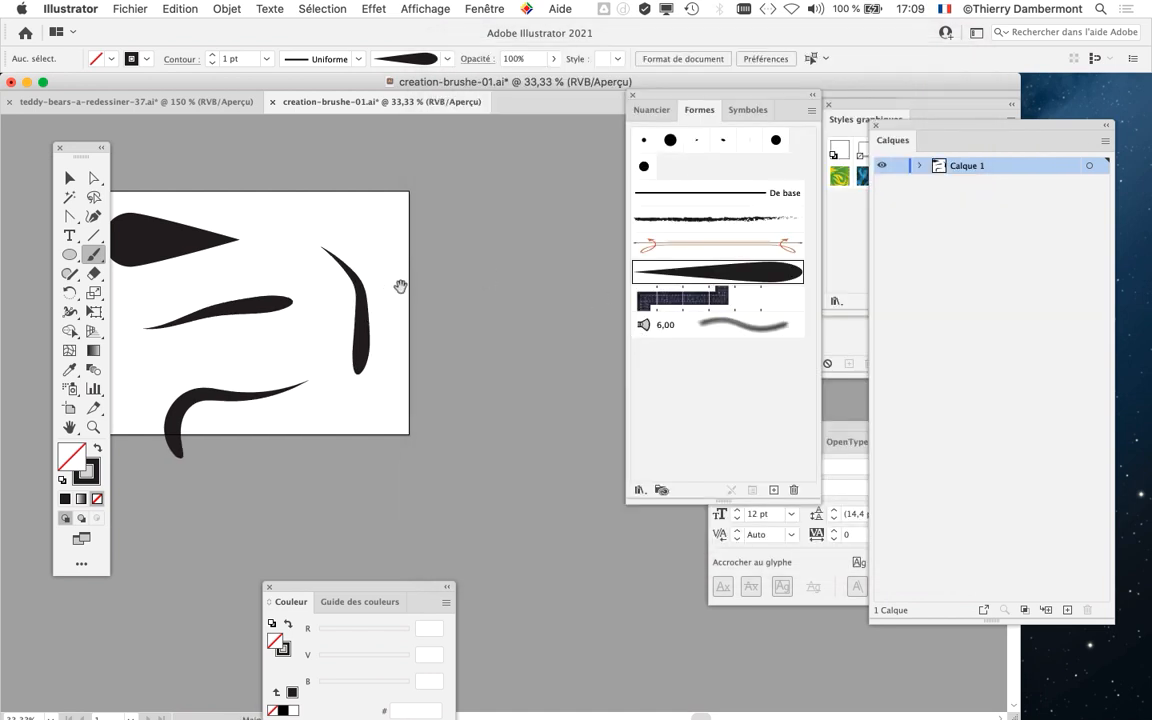
Step: Paint a series of short curved strokes with the narrowed teardrop brush on the empty canvas beside the artboard
{"action": "scroll", "coordinate": [440, 294], "scroll_direction": "up", "scroll_amount": 2}
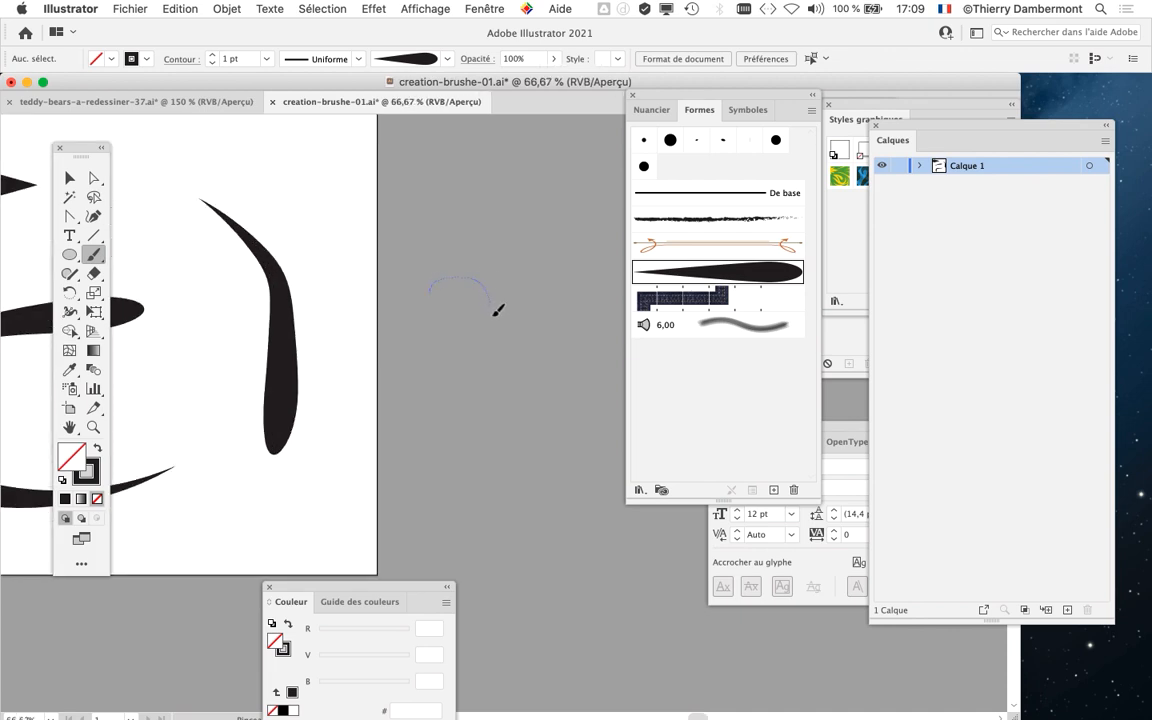
{"action": "left_click_drag", "start_coordinate": [497, 311], "coordinate": [497, 373]}
{"action": "left_click_drag", "start_coordinate": [598, 126], "coordinate": [600, 128]}
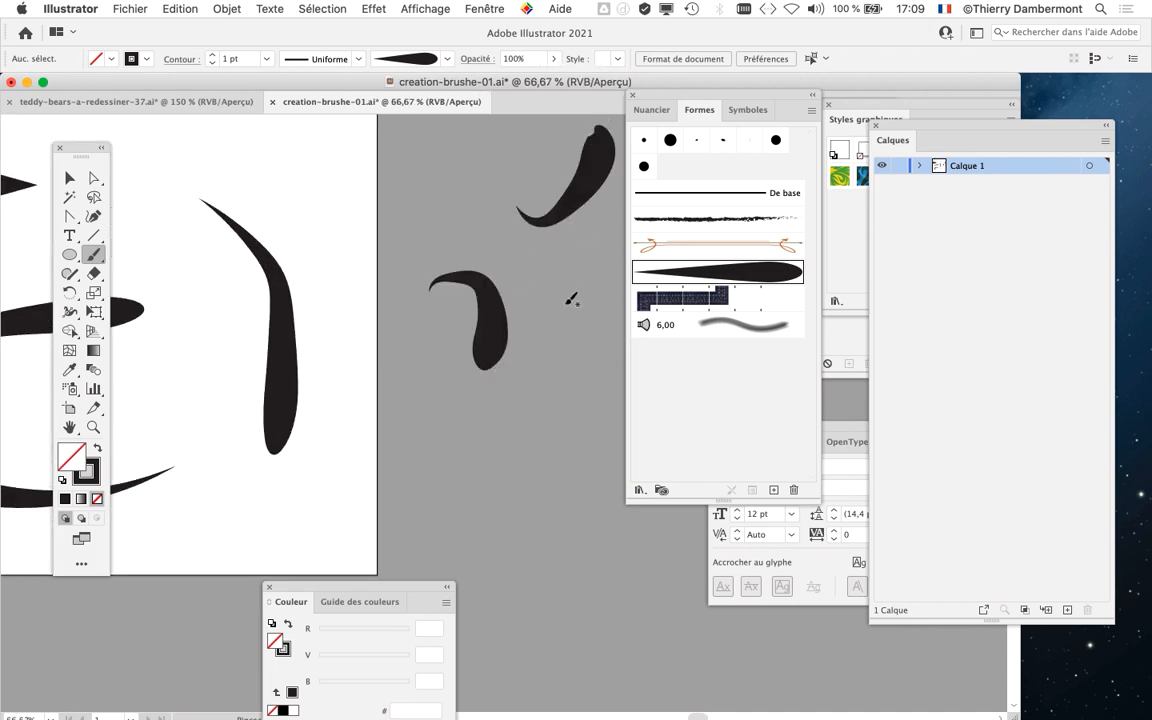
{"action": "mouse_move", "coordinate": [525, 459]}
{"action": "left_mouse_down"}
{"action": "mouse_move", "coordinate": [480, 466]}
{"action": "mouse_move", "coordinate": [236, 404]}
{"action": "left_mouse_up"}
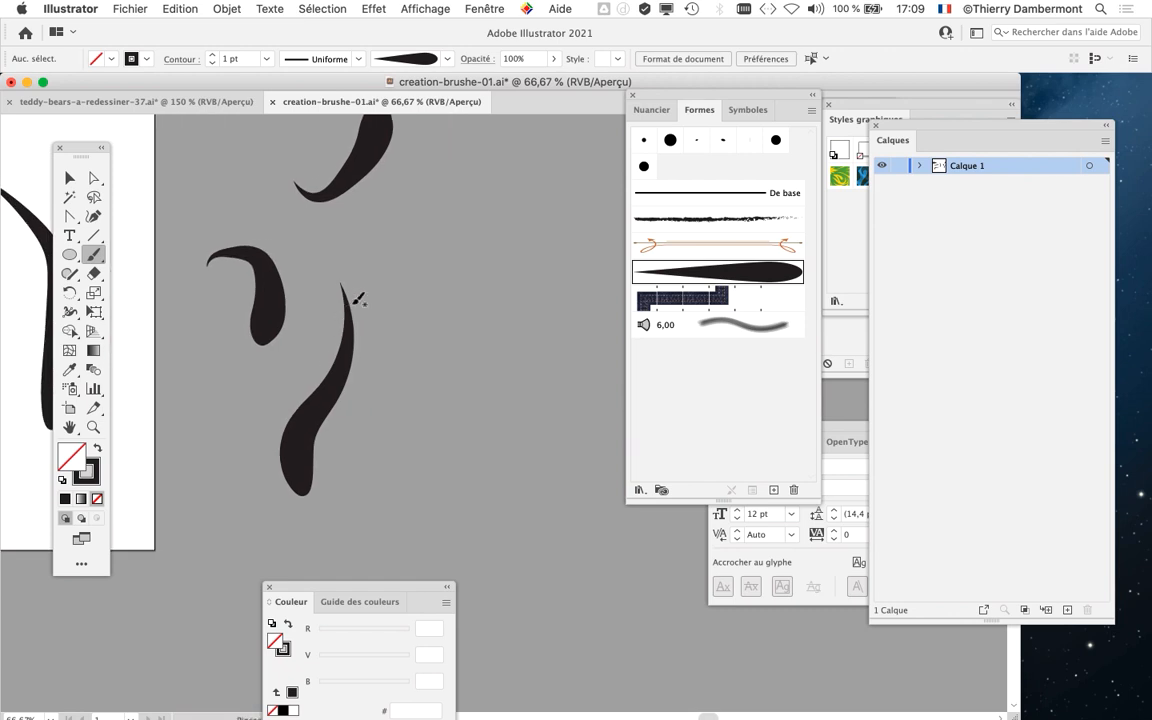
{"action": "left_click_drag", "start_coordinate": [476, 329], "coordinate": [500, 342]}
{"action": "left_click_drag", "start_coordinate": [503, 214], "coordinate": [506, 211]}
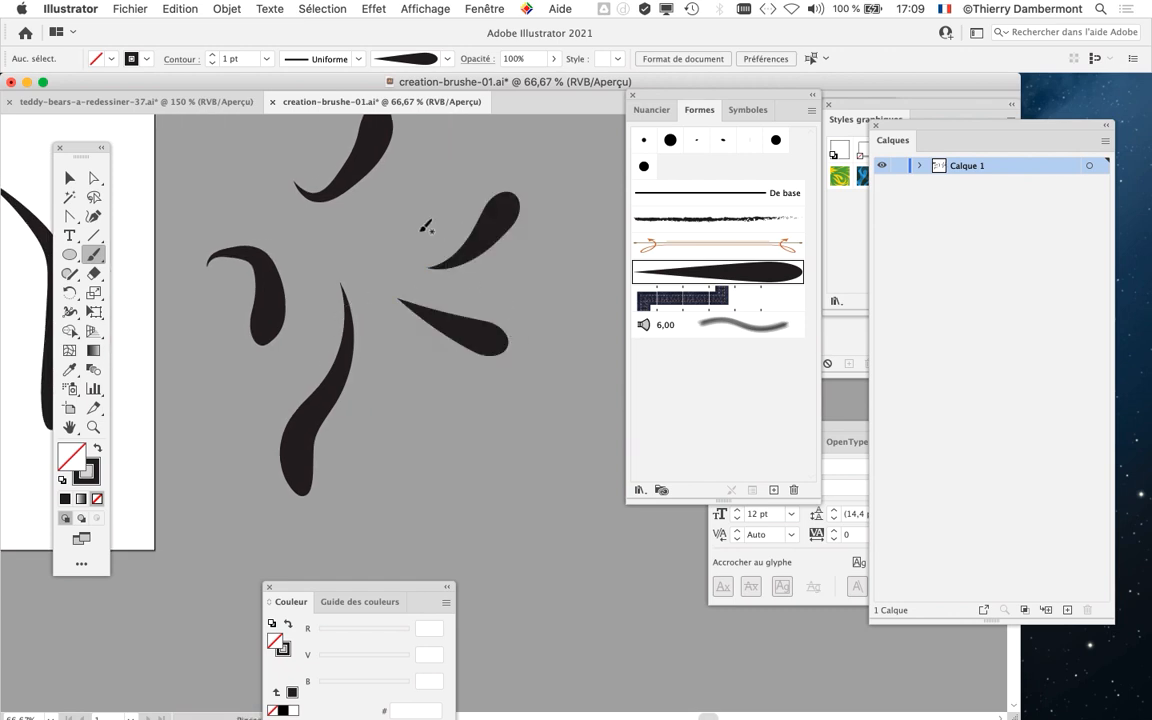
{"action": "left_click_drag", "start_coordinate": [489, 135], "coordinate": [490, 134]}
{"action": "left_click_drag", "start_coordinate": [433, 405], "coordinate": [349, 328]}
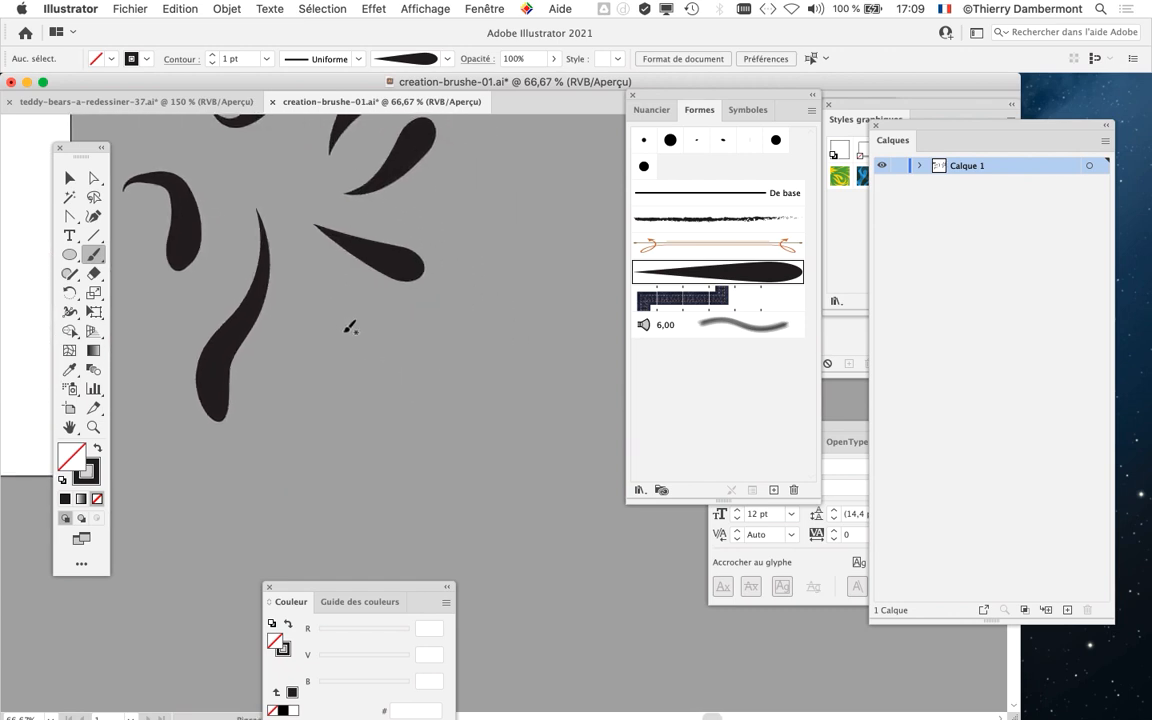
{"action": "left_click_drag", "start_coordinate": [408, 396], "coordinate": [418, 402]}
{"action": "scroll", "coordinate": [410, 340], "scroll_direction": "up", "scroll_amount": 2}
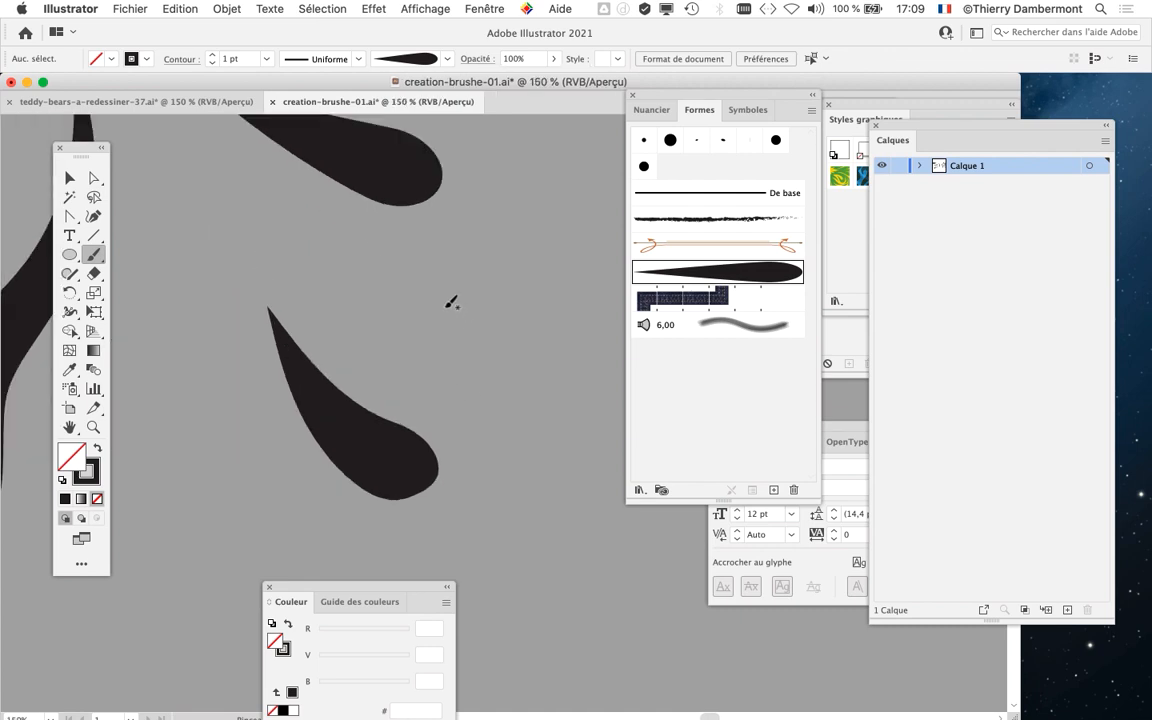
{"action": "left_click_drag", "start_coordinate": [506, 321], "coordinate": [558, 404]}
{"action": "left_click_drag", "start_coordinate": [550, 527], "coordinate": [266, 523]}
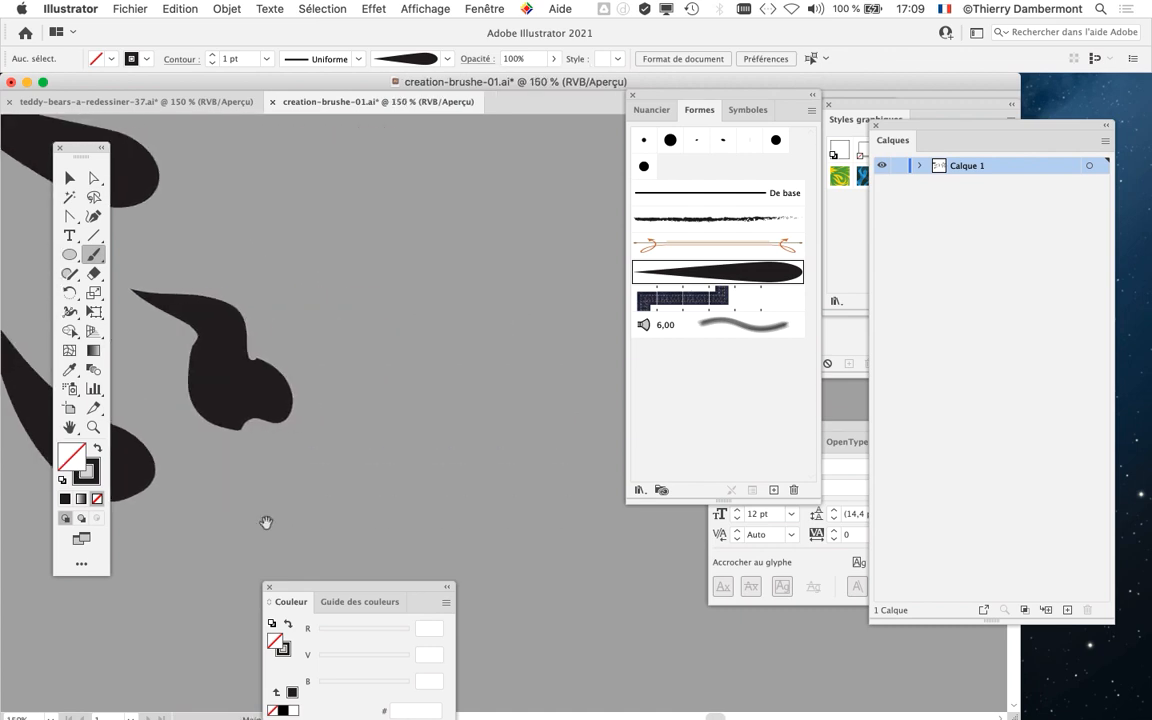
Step: Paint a cluster of very short curved strokes with the teardrop brush on the empty canvas beside the earlier strokes
{"action": "left_click_drag", "start_coordinate": [289, 257], "coordinate": [322, 274]}
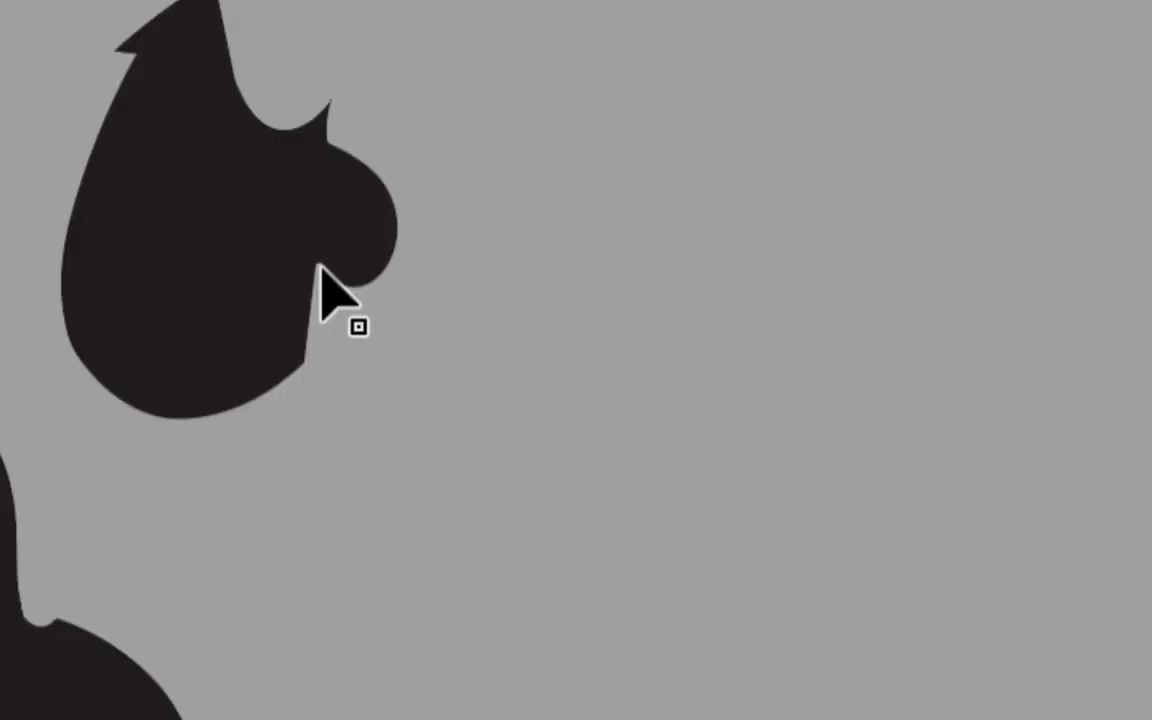
{"action": "mouse_move", "coordinate": [412, 211]}
{"action": "left_mouse_down"}
{"action": "mouse_move", "coordinate": [407, 257]}
{"action": "mouse_move", "coordinate": [534, 328]}
{"action": "mouse_move", "coordinate": [676, 376]}
{"action": "mouse_move", "coordinate": [680, 392]}
{"action": "left_mouse_up"}
{"action": "mouse_move", "coordinate": [427, 244]}
{"action": "left_mouse_down"}
{"action": "mouse_move", "coordinate": [457, 305]}
{"action": "mouse_move", "coordinate": [462, 415]}
{"action": "left_mouse_up"}
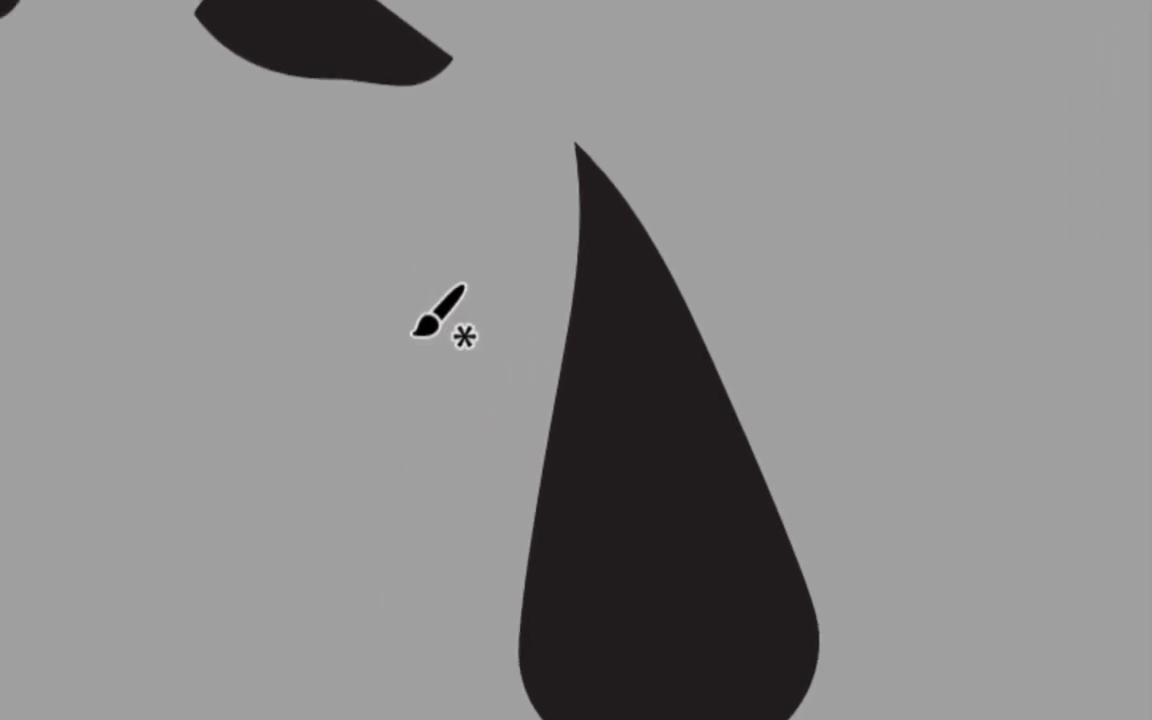
{"action": "mouse_move", "coordinate": [442, 314]}
{"action": "left_mouse_down"}
{"action": "mouse_move", "coordinate": [399, 424]}
{"action": "mouse_move", "coordinate": [360, 383]}
{"action": "mouse_move", "coordinate": [270, 480]}
{"action": "left_mouse_up"}
{"action": "mouse_move", "coordinate": [378, 446]}
{"action": "left_mouse_down"}
{"action": "mouse_move", "coordinate": [390, 468]}
{"action": "mouse_move", "coordinate": [500, 494]}
{"action": "left_mouse_up"}
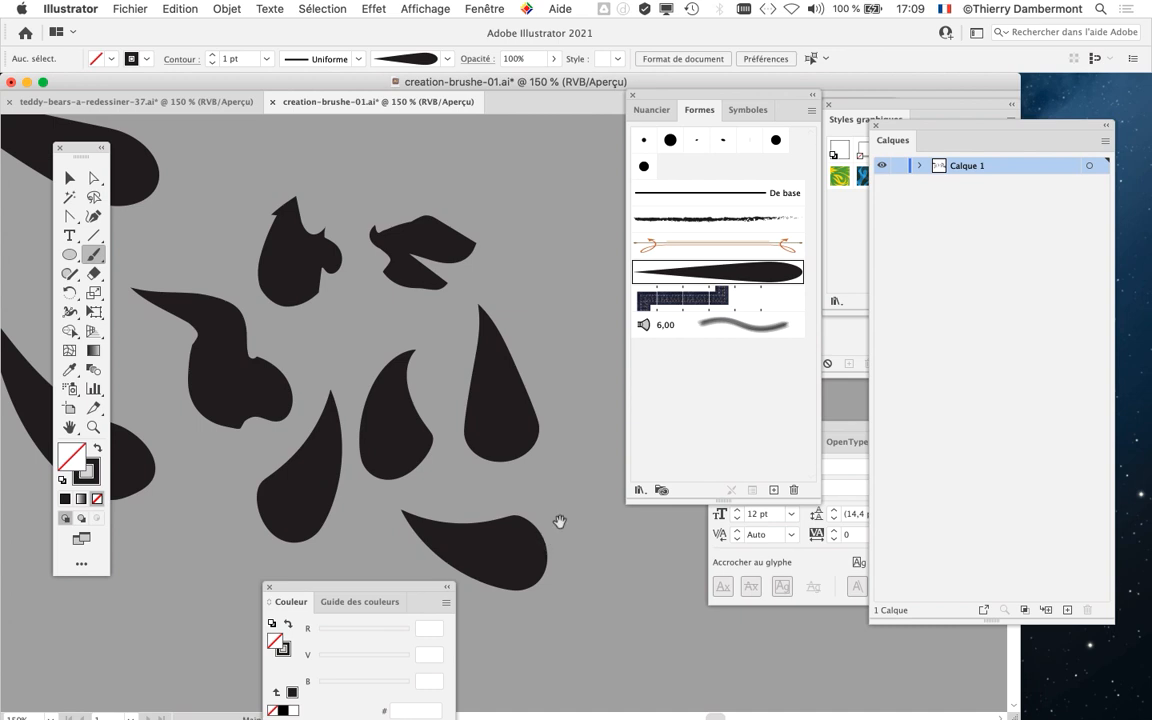
{"action": "left_click_drag", "start_coordinate": [559, 521], "coordinate": [319, 508]}
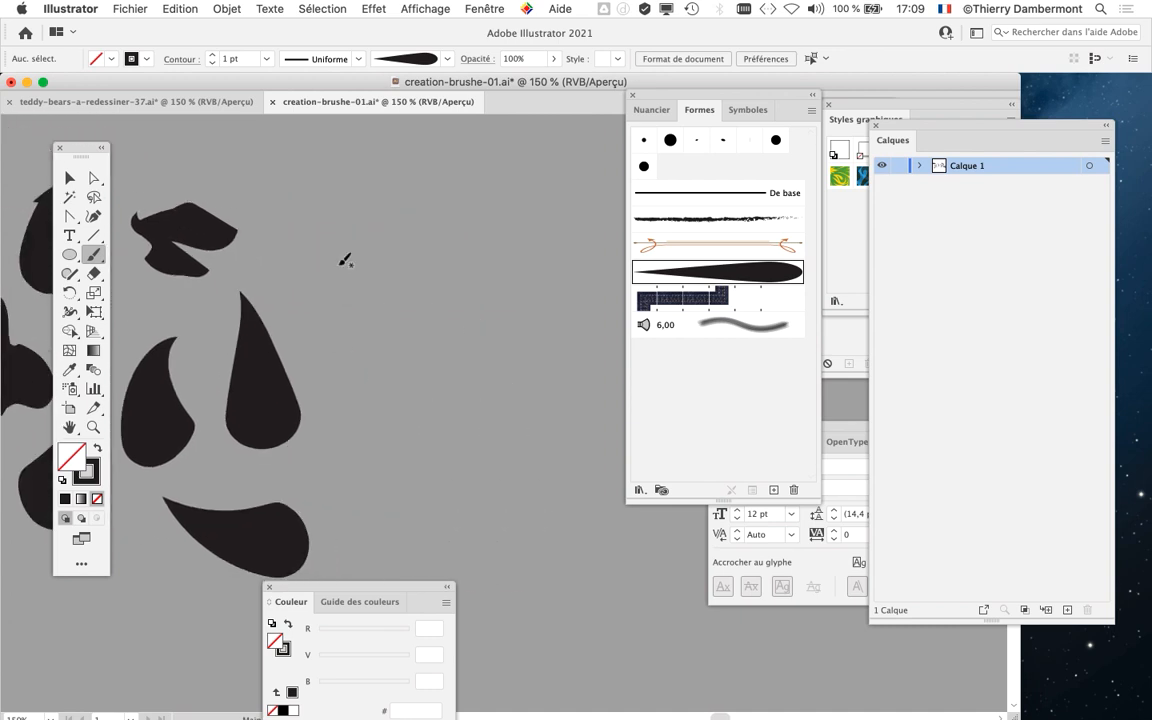
{"action": "left_click_drag", "start_coordinate": [412, 287], "coordinate": [405, 320]}
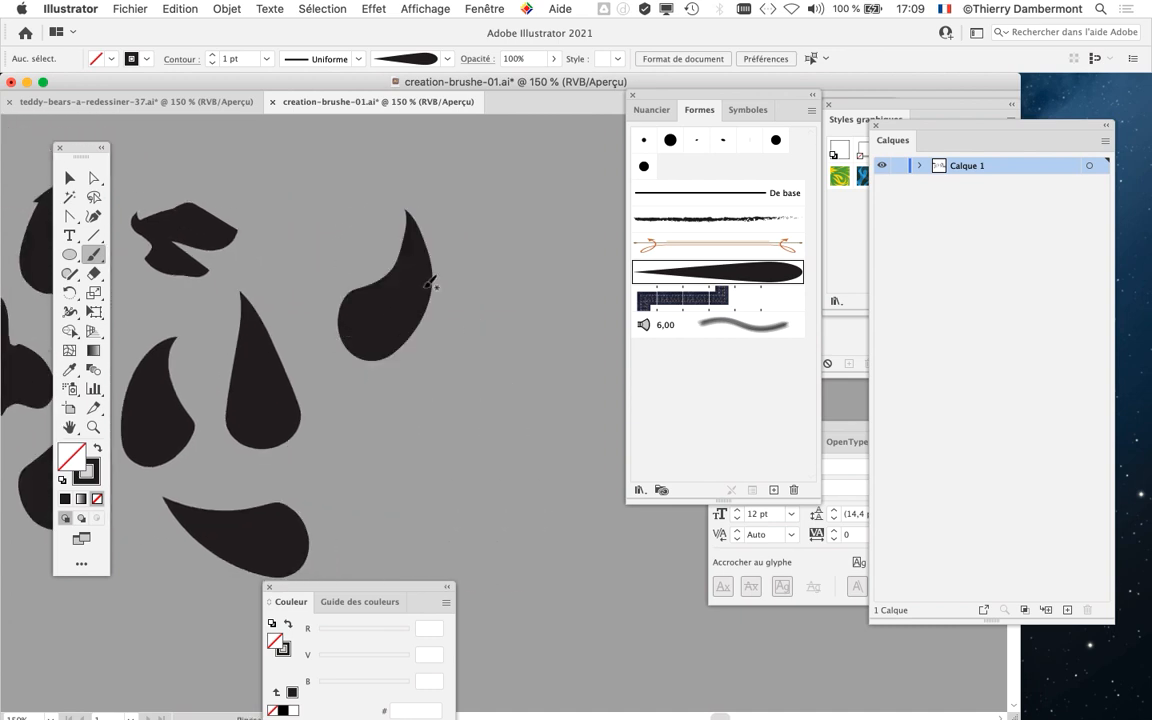
{"action": "scroll", "coordinate": [410, 252], "scroll_direction": "right", "scroll_amount": 5}
{"action": "left_click_drag", "start_coordinate": [545, 258], "coordinate": [548, 262]}
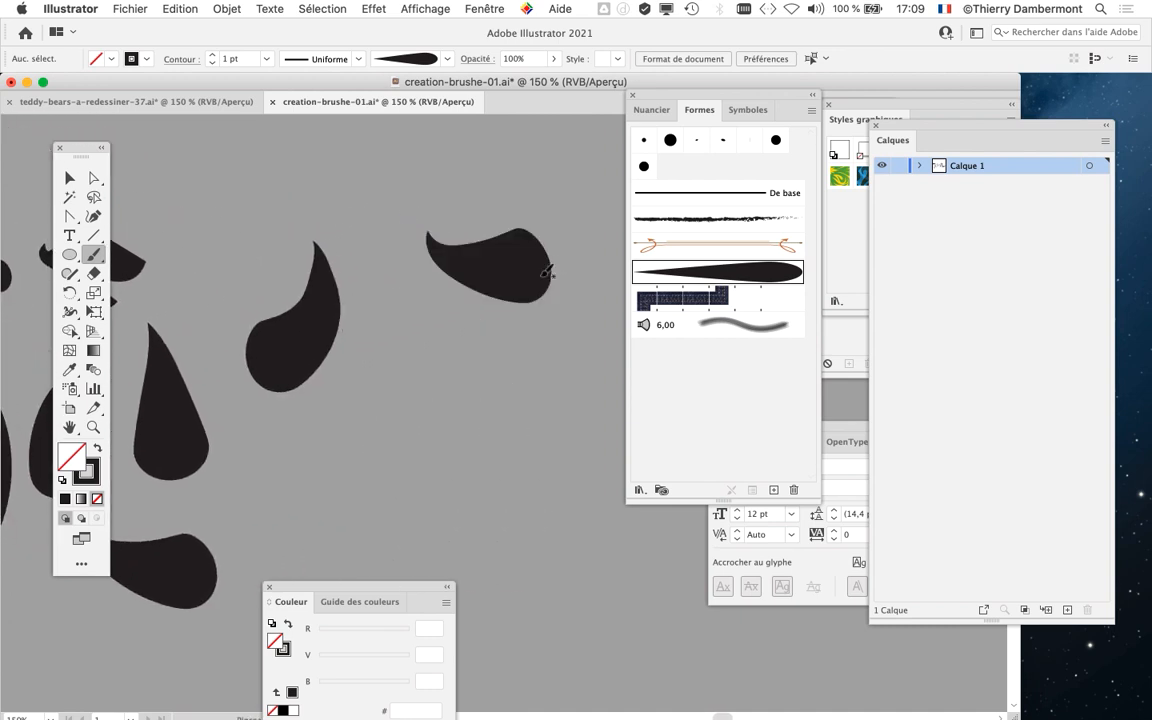
Step: Paint five long curved teardrop-brush strokes fanning outward beyond the cluster of short strokes
{"action": "key", "text": "super+minus"}
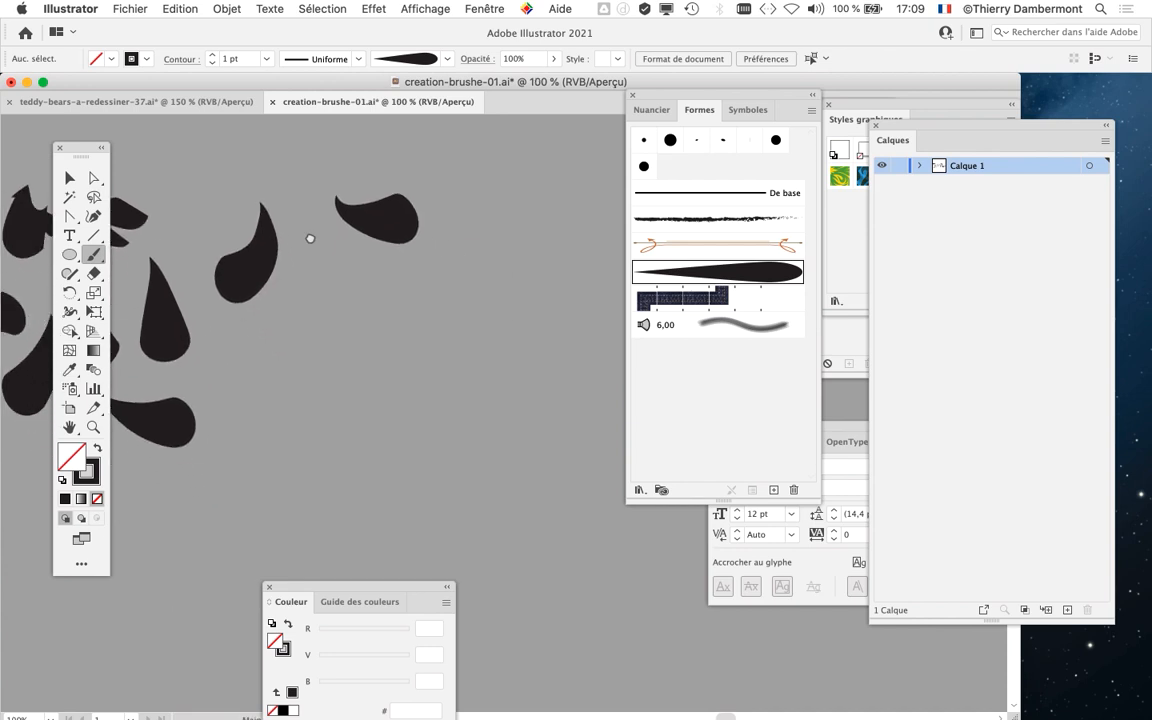
{"action": "scroll", "coordinate": [309, 239], "scroll_direction": "down", "scroll_amount": 2}
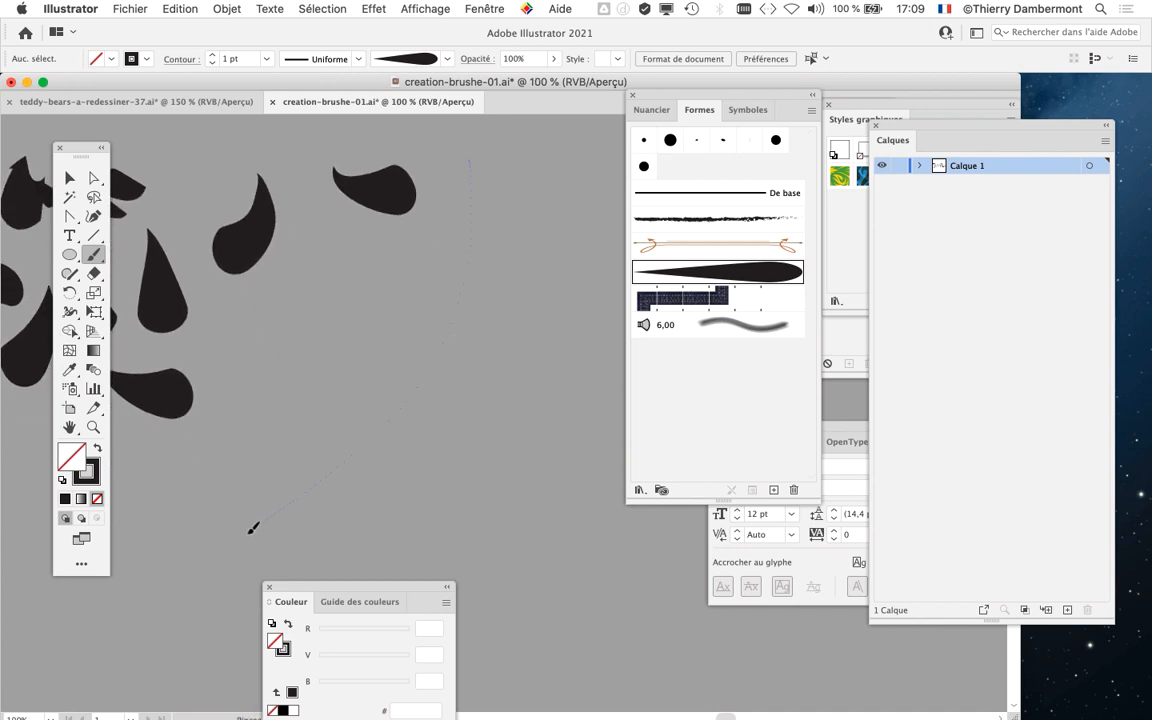
{"action": "left_click_drag", "start_coordinate": [252, 528], "coordinate": [250, 530]}
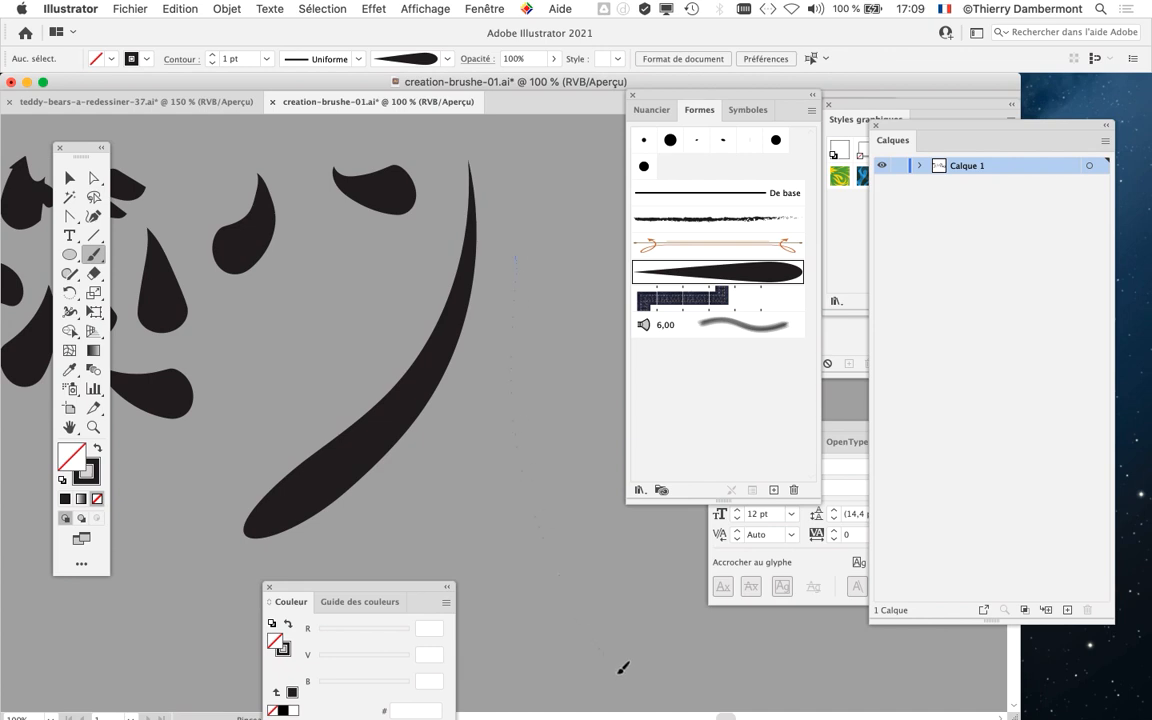
{"action": "left_click_drag", "start_coordinate": [622, 668], "coordinate": [620, 670]}
{"action": "key", "text": "super+minus"}
{"action": "left_click_drag", "start_coordinate": [442, 452], "coordinate": [281, 496]}
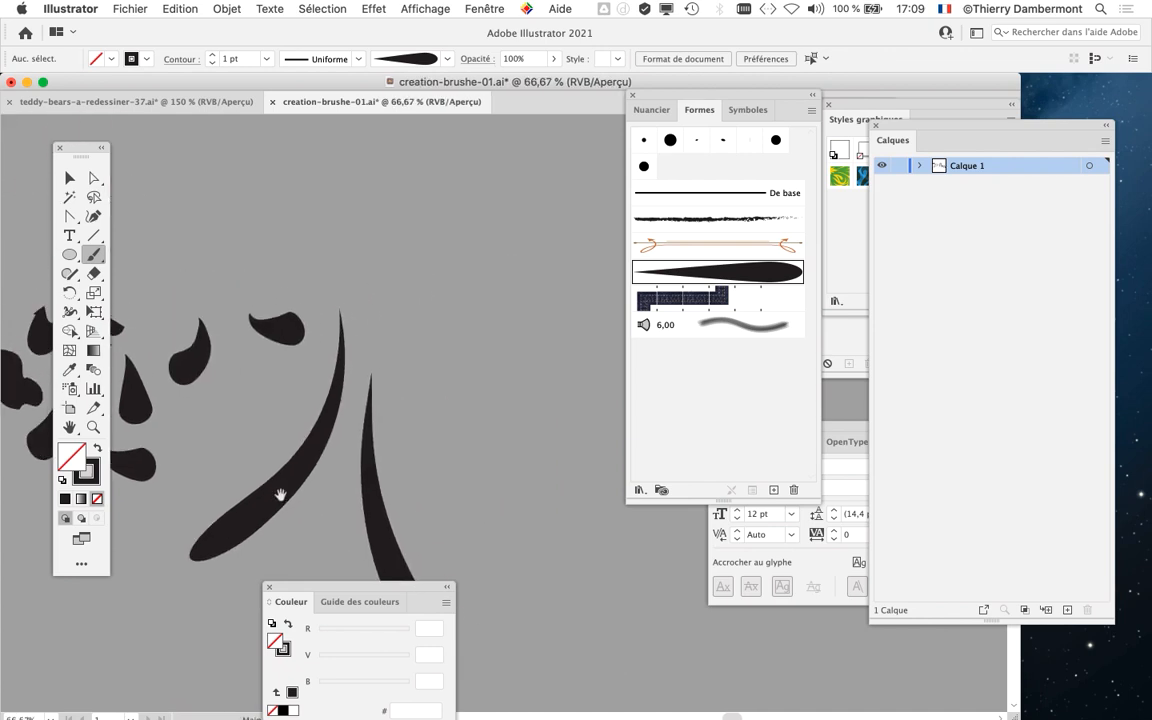
{"action": "left_click_drag", "start_coordinate": [408, 357], "coordinate": [567, 165]}
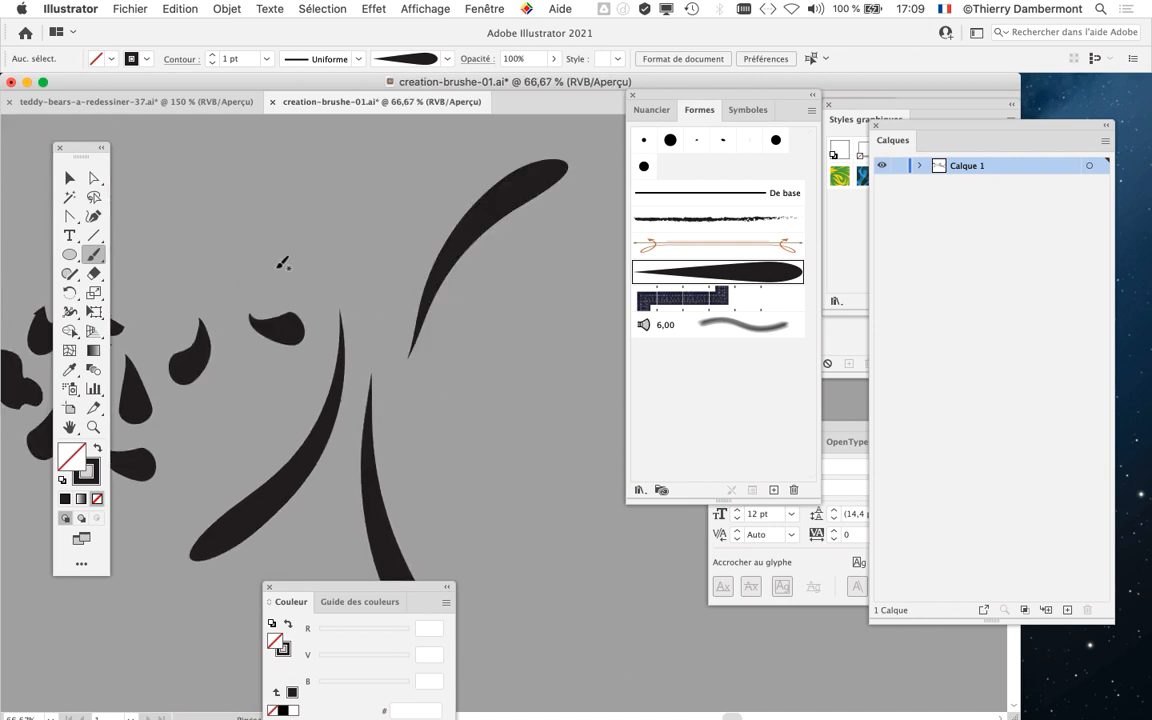
{"action": "left_click_drag", "start_coordinate": [487, 140], "coordinate": [489, 138]}
{"action": "scroll", "coordinate": [442, 314], "scroll_direction": "left", "scroll_amount": 5}
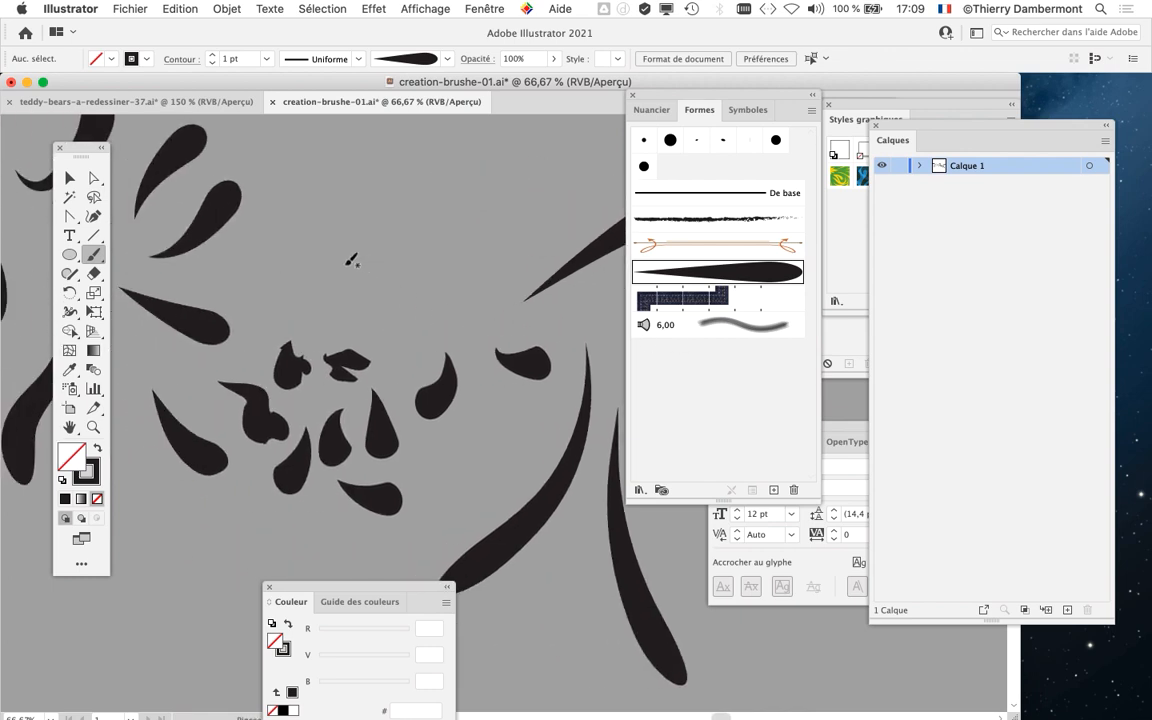
{"action": "left_click_drag", "start_coordinate": [590, 180], "coordinate": [592, 178]}
Step: Paint two even longer teardrop-brush strokes, one rising above the fan of strokes and one arcing down beside it
{"action": "key", "text": "super+minus"}
{"action": "scroll", "coordinate": [303, 347], "scroll_direction": "left", "scroll_amount": 5}
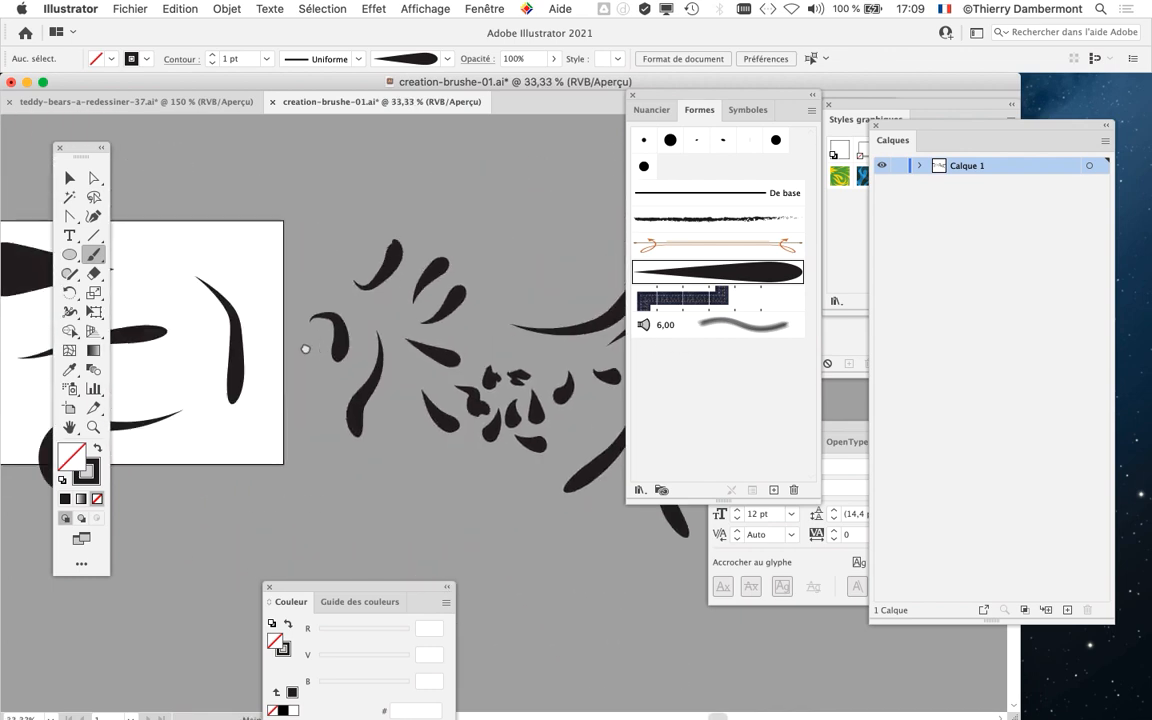
{"action": "scroll", "coordinate": [448, 360], "scroll_direction": "right", "scroll_amount": 10}
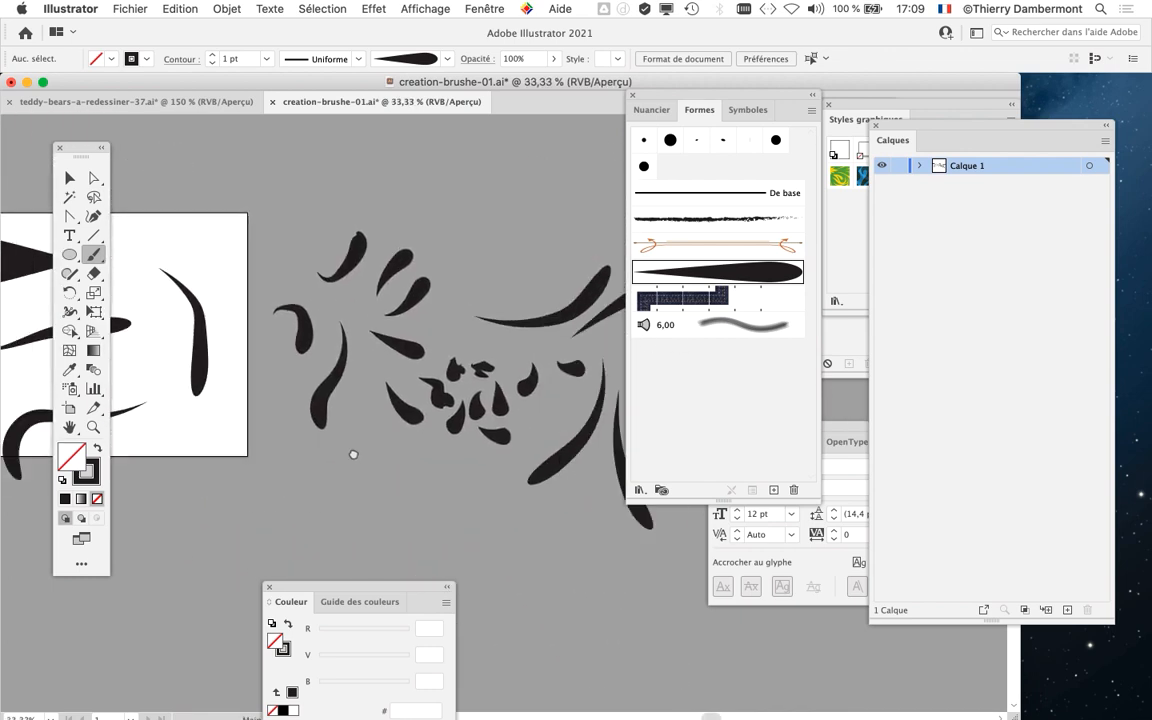
{"action": "scroll", "coordinate": [485, 415], "scroll_direction": "right", "scroll_amount": 3}
{"action": "left_click_drag", "start_coordinate": [245, 249], "coordinate": [495, 212]}
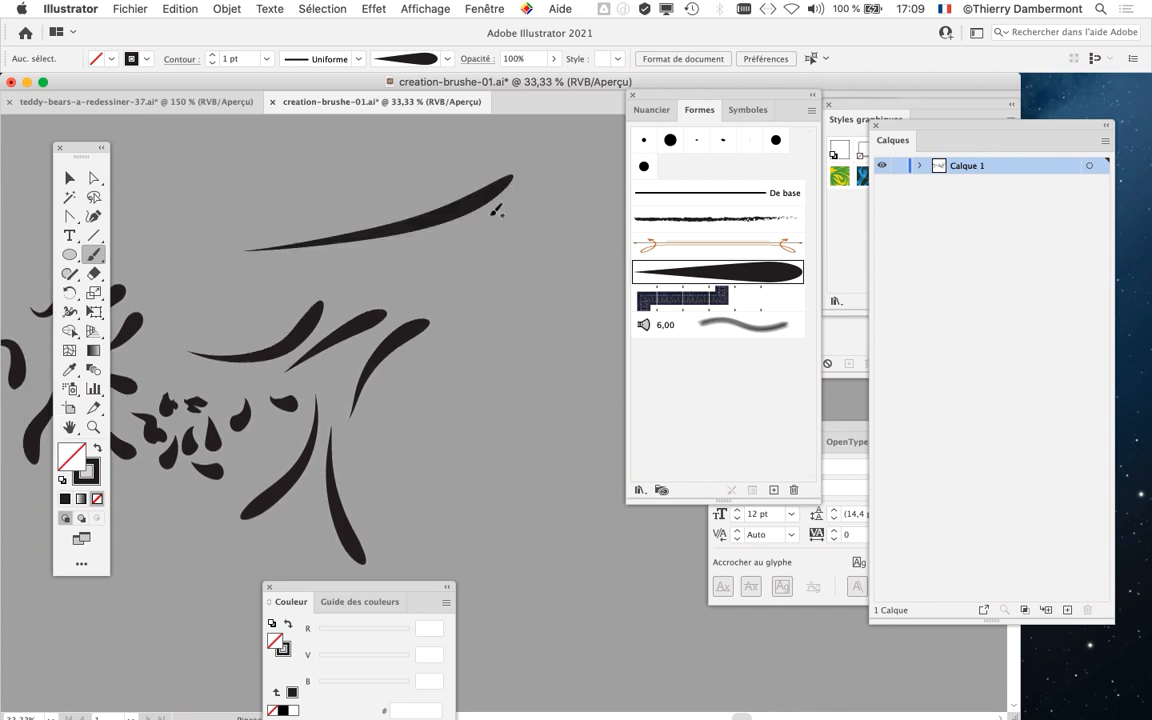
{"action": "left_click_drag", "start_coordinate": [517, 542], "coordinate": [520, 553]}
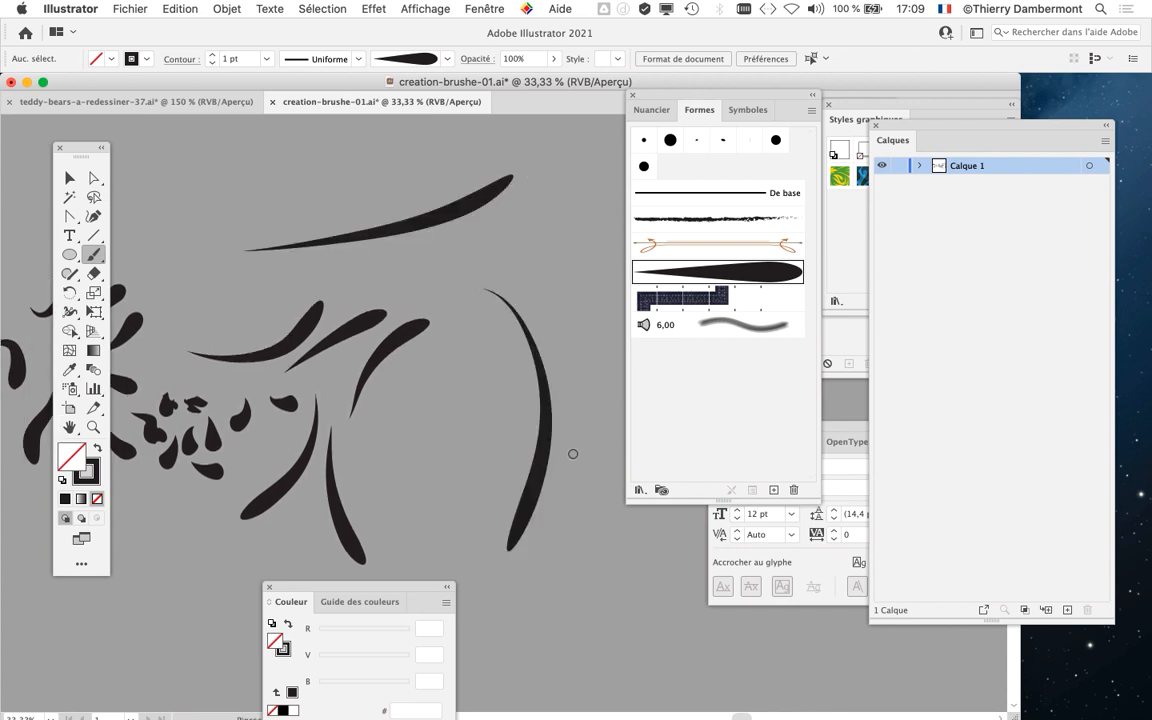
{"action": "scroll", "coordinate": [522, 388], "scroll_direction": "down", "scroll_amount": 1}
{"action": "left_click_drag", "start_coordinate": [409, 399], "coordinate": [555, 357]}
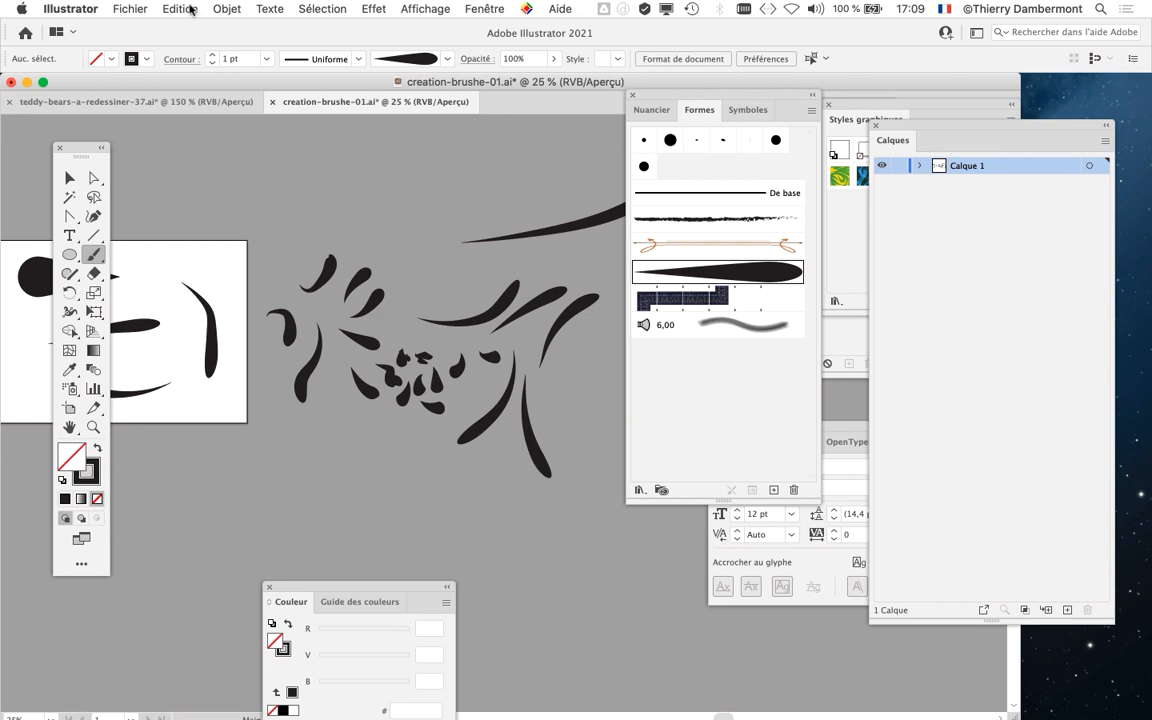
Step: Save the document as creation-brushe-02.ai in the teddy bear 10 folder, keeping the Illustrator 2020 format options
{"action": "left_click", "coordinate": [122, 14]}
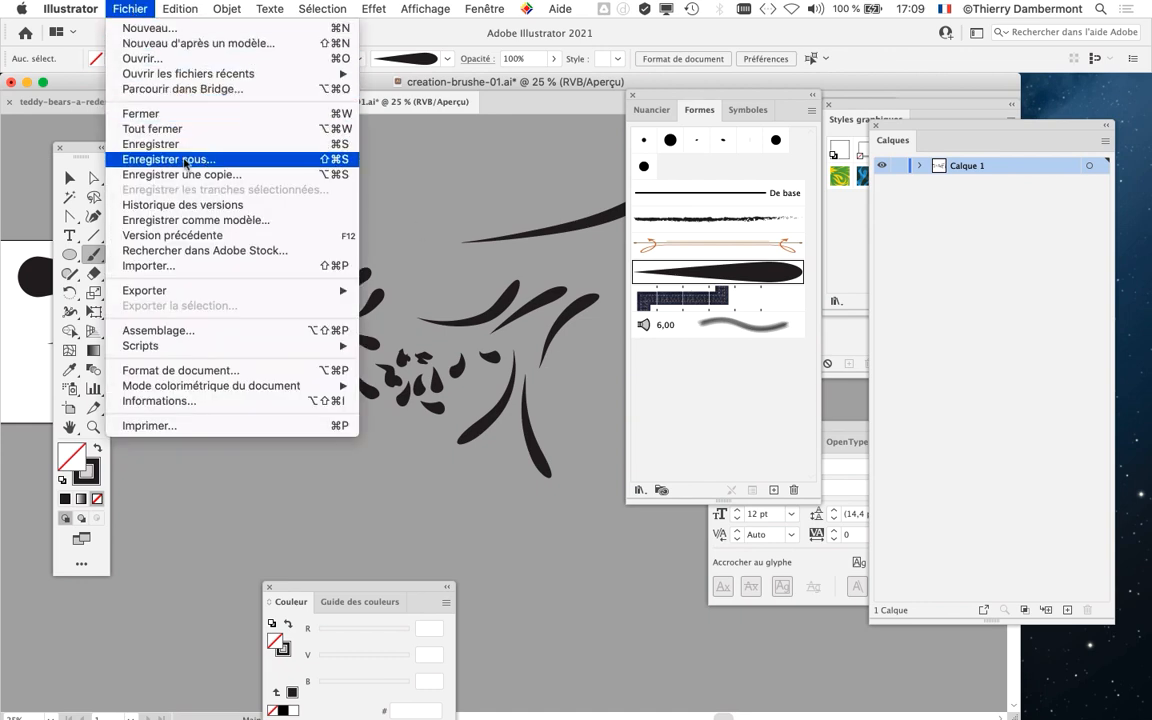
{"action": "left_click", "coordinate": [185, 162]}
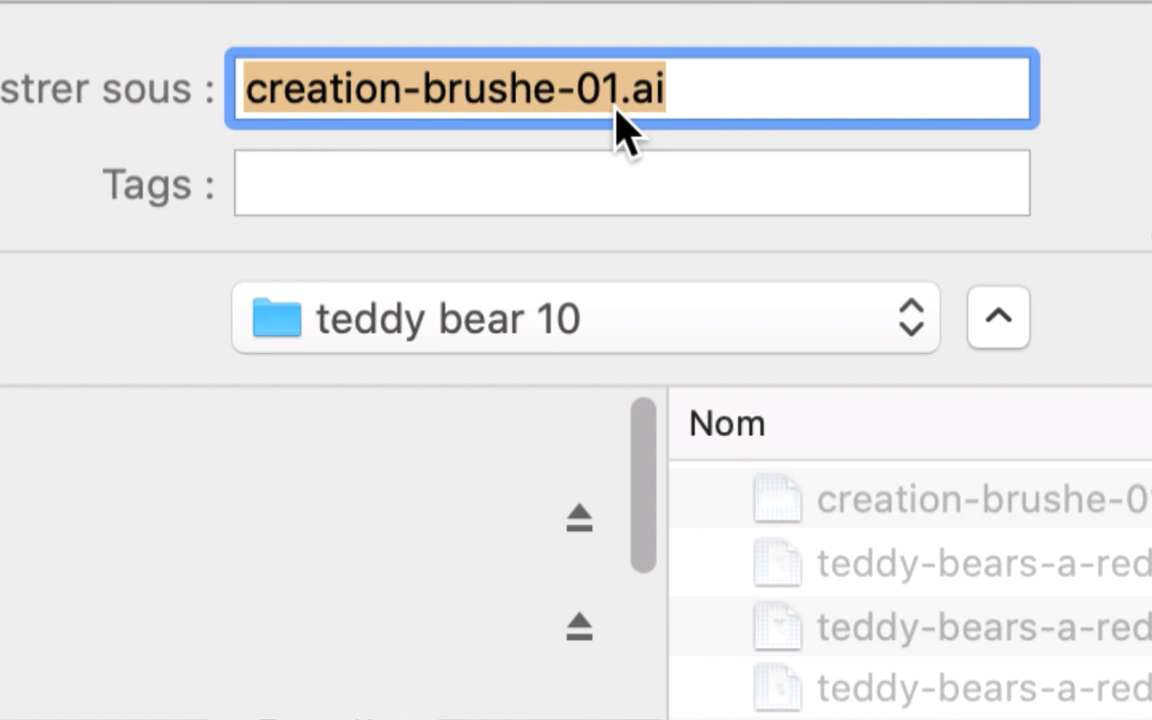
{"action": "left_click", "coordinate": [617, 112]}
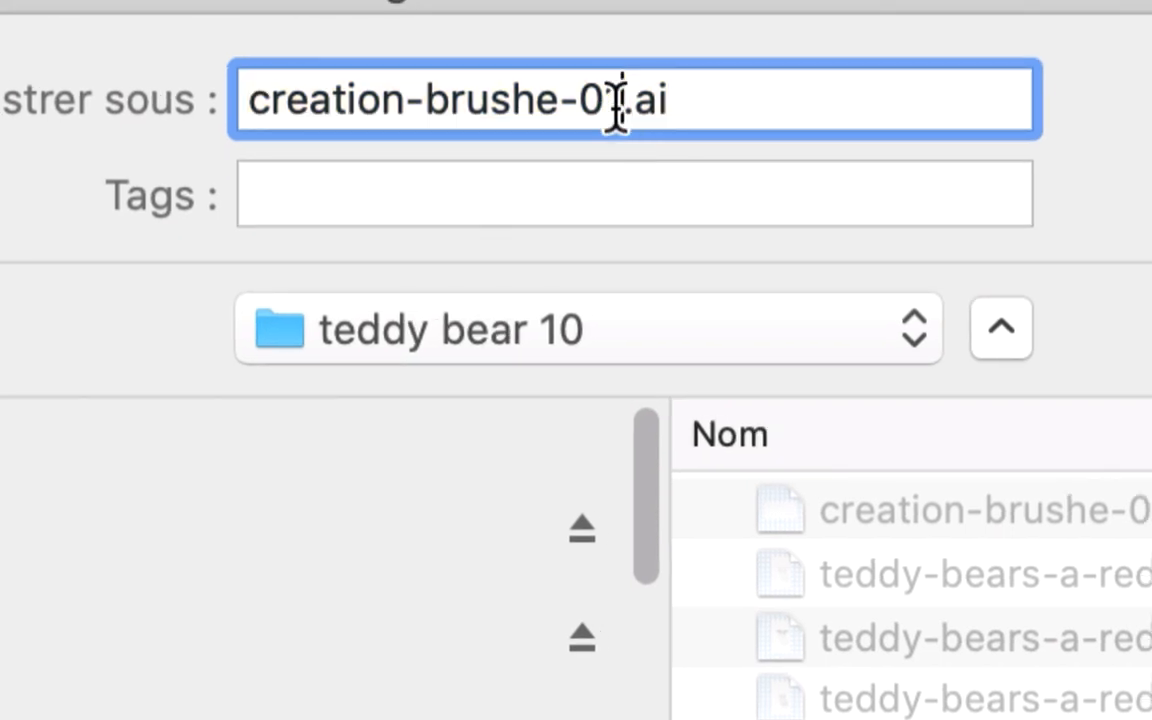
{"action": "left_click_drag", "start_coordinate": [618, 112], "coordinate": [603, 101]}
{"action": "type", "text": "2"}
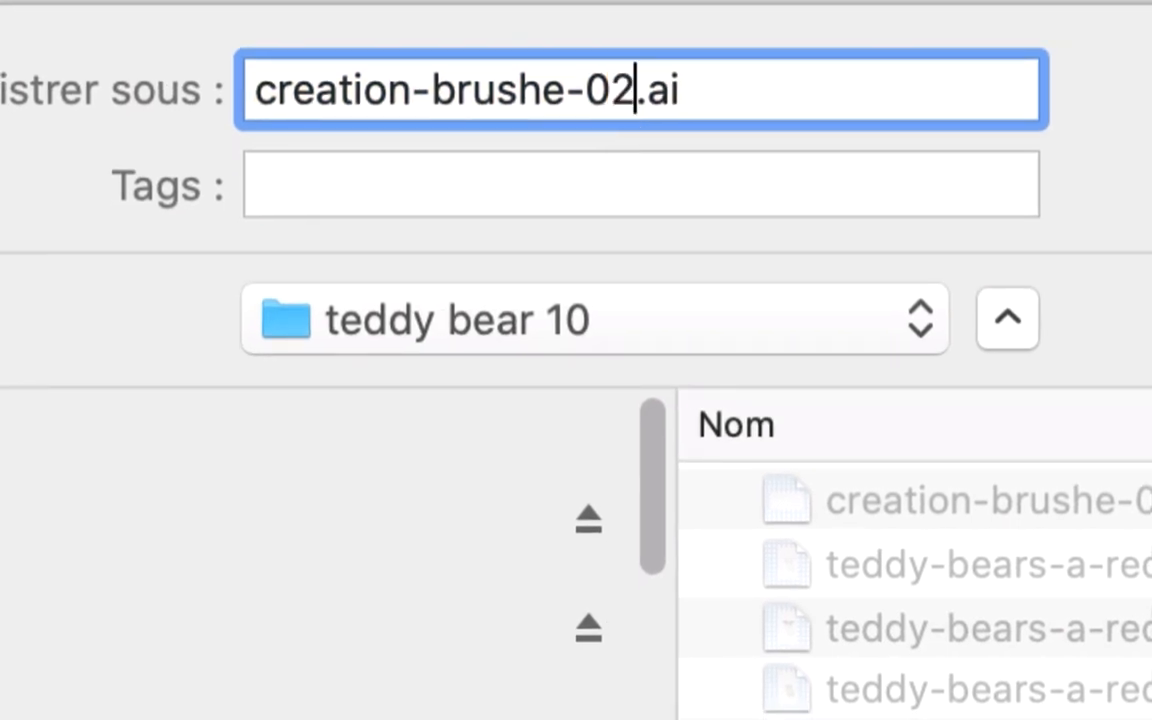
{"action": "key", "text": "Return"}
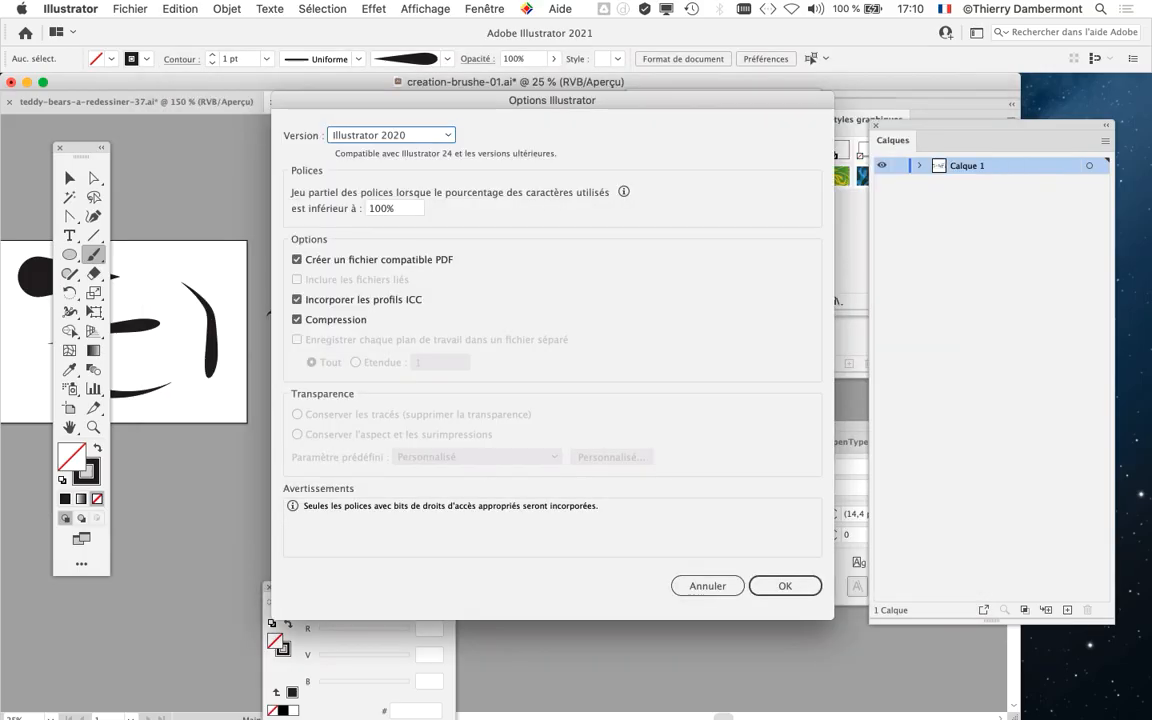
{"action": "key", "text": "Return"}
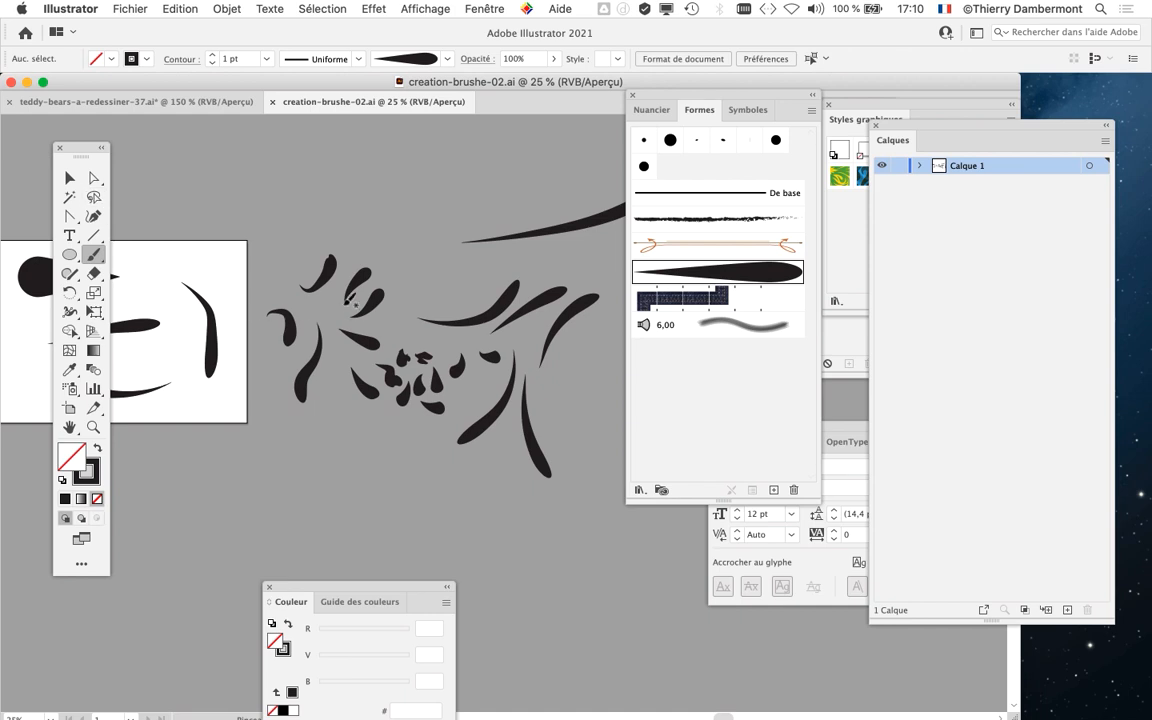
Step: Move the floating brushes panel aside to uncover the appearance settings behind it
{"action": "left_click_drag", "start_coordinate": [270, 243], "coordinate": [378, 200]}
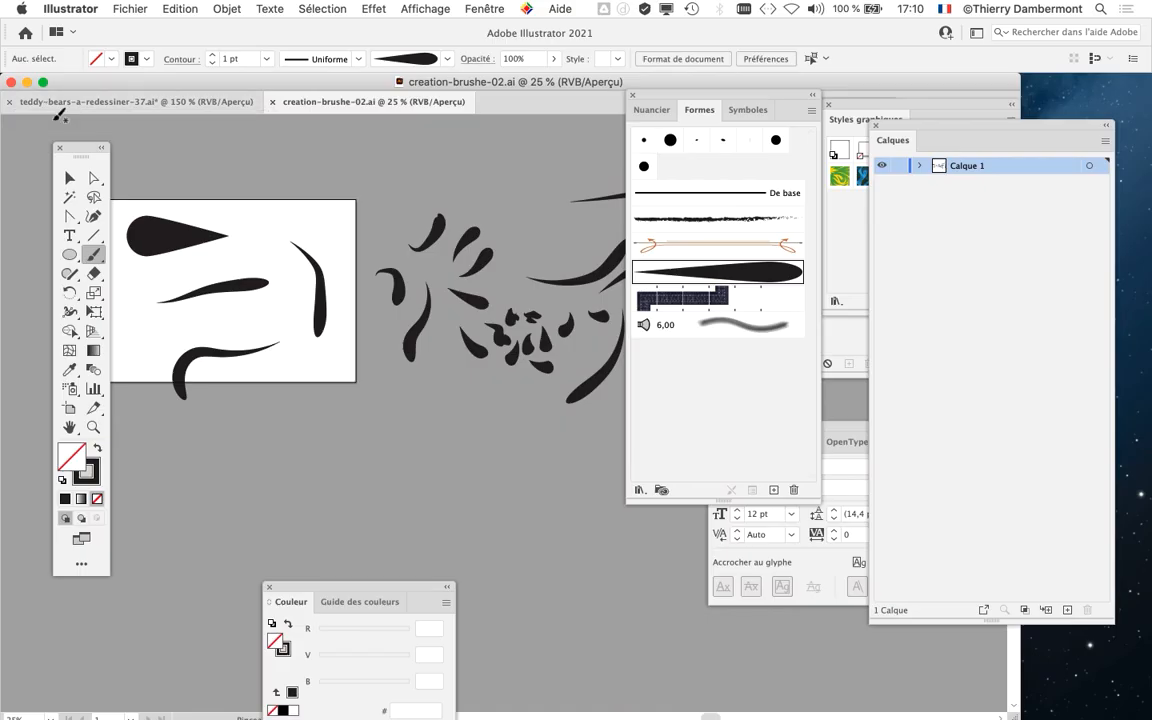
{"action": "left_click_drag", "start_coordinate": [352, 329], "coordinate": [127, 330]}
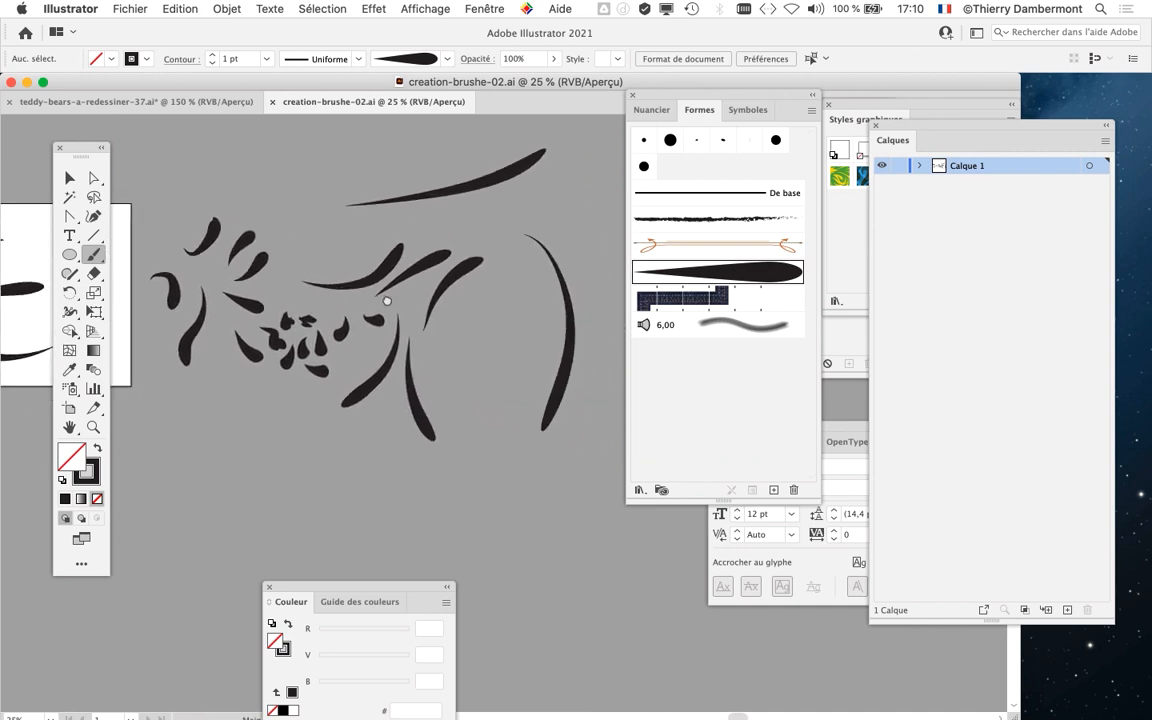
{"action": "left_click_drag", "start_coordinate": [388, 301], "coordinate": [311, 300]}
{"action": "left_click_drag", "start_coordinate": [671, 97], "coordinate": [591, 120]}
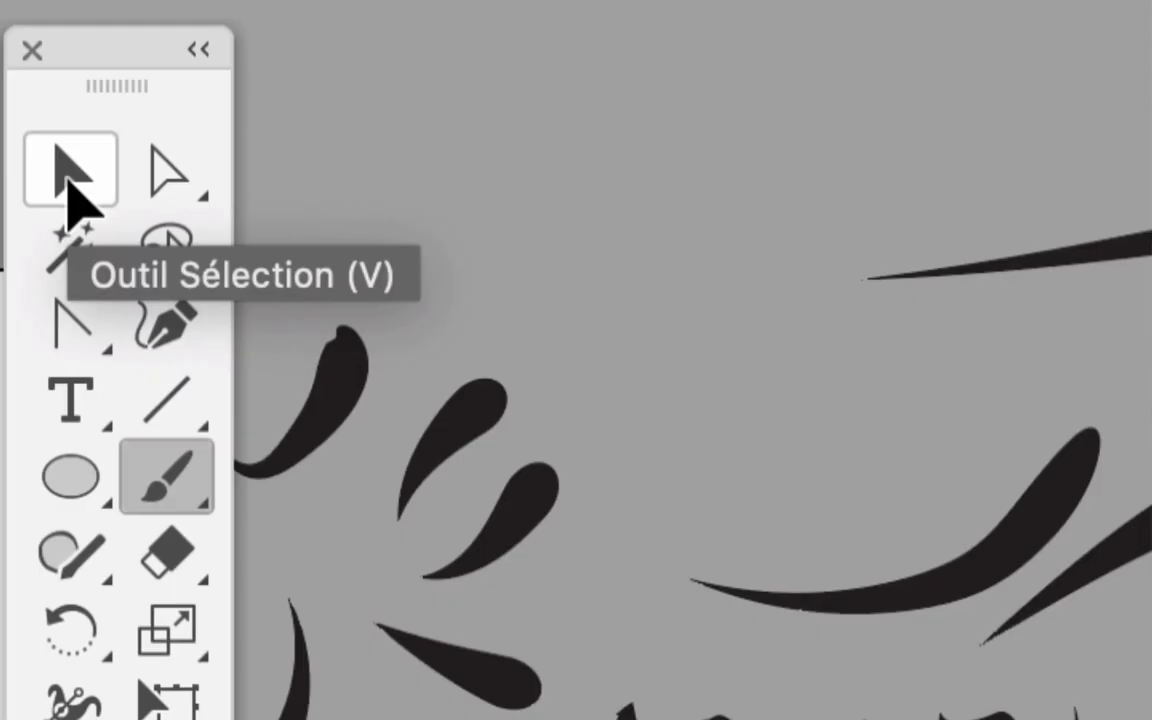
Step: Select a long curved stroke and two of the short strokes one after another to examine their underlying paths
{"action": "left_click", "coordinate": [68, 182]}
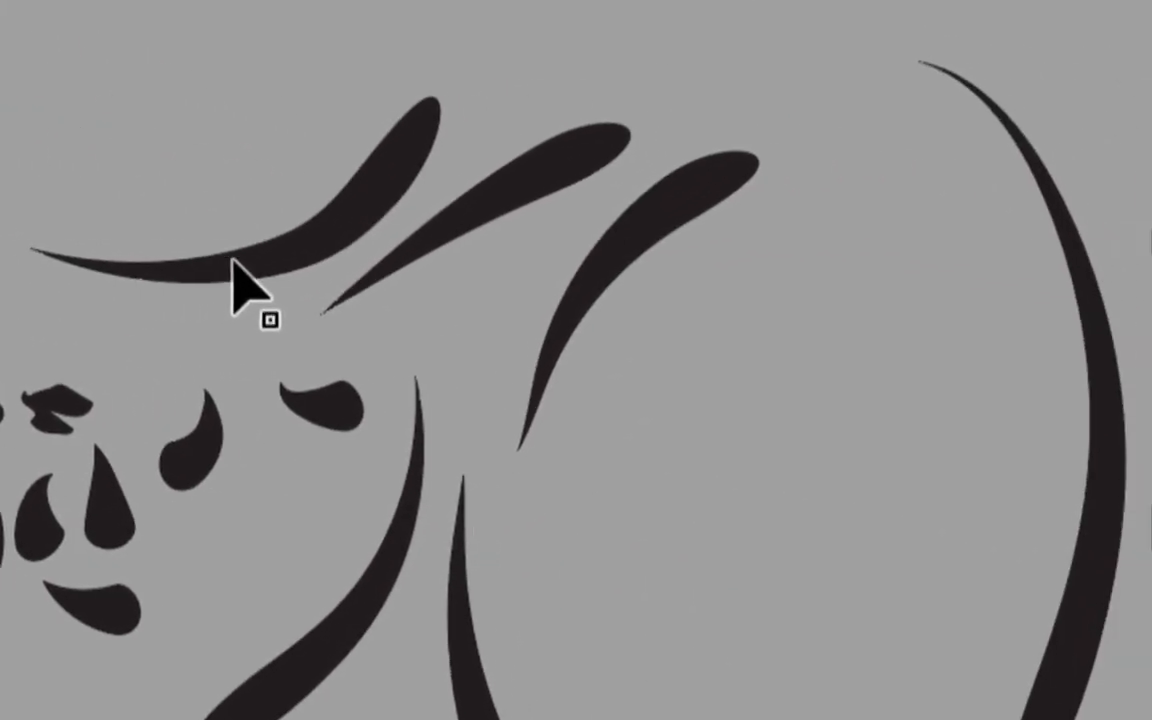
{"action": "left_click", "coordinate": [232, 258]}
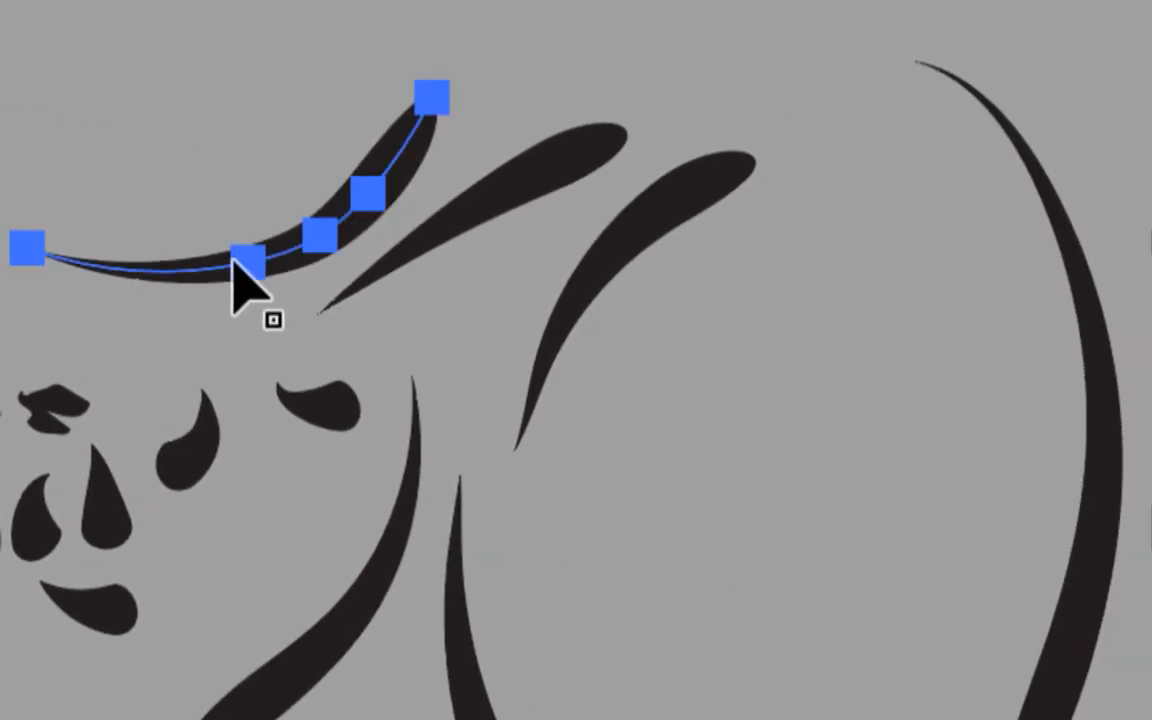
{"action": "scroll", "coordinate": [235, 275], "scroll_direction": "down", "scroll_amount": 5}
{"action": "left_click", "coordinate": [258, 320]}
{"action": "left_click", "coordinate": [249, 288]}
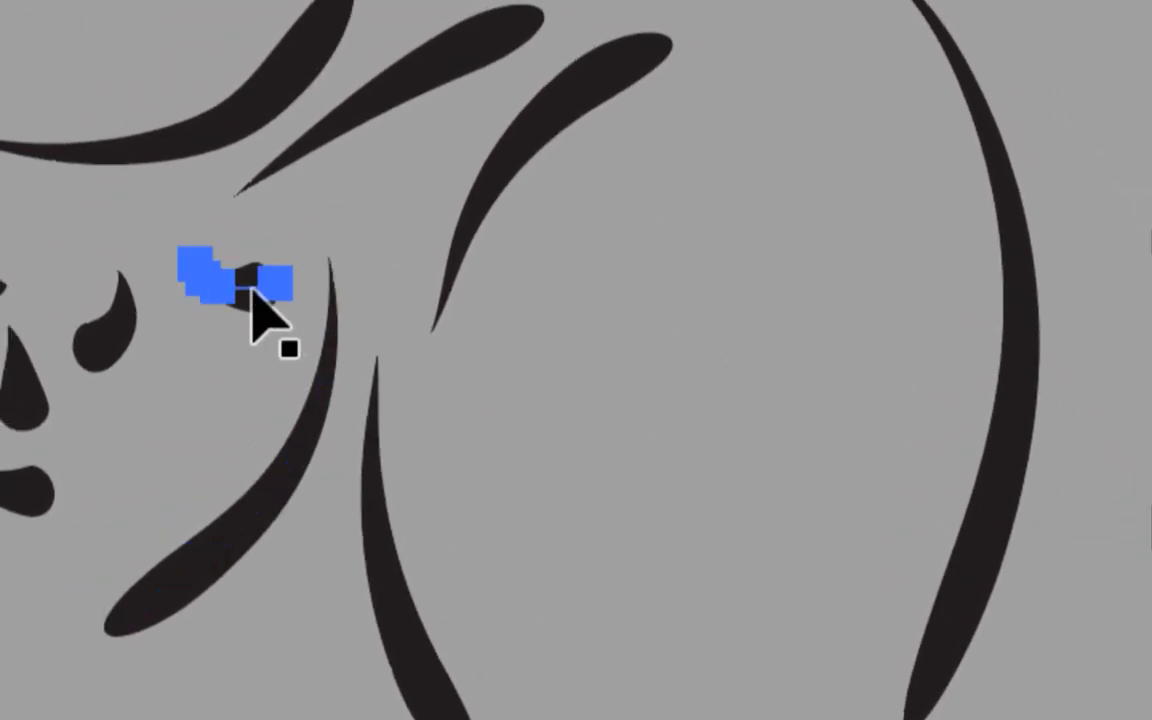
{"action": "left_click", "coordinate": [222, 297]}
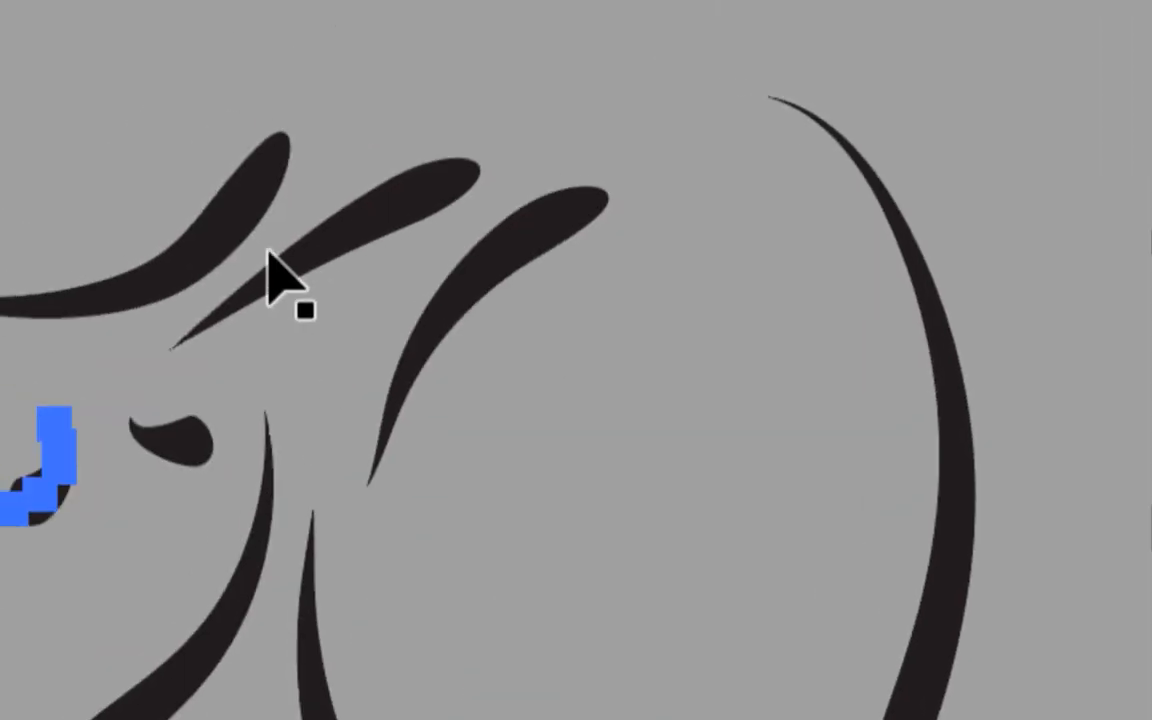
{"action": "left_click_drag", "start_coordinate": [226, 256], "coordinate": [422, 313]}
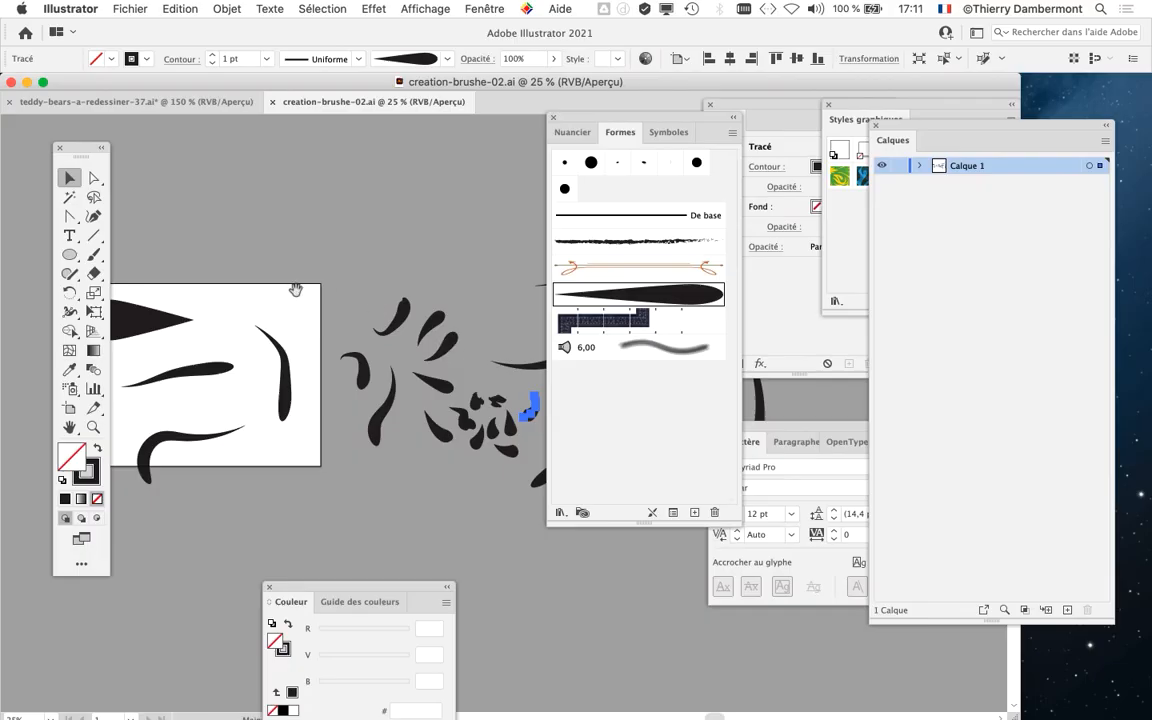
Step: Select the original filled teardrop, followed by the S-shaped brush stroke beside the artboard, to compare their paths
{"action": "left_click_drag", "start_coordinate": [296, 288], "coordinate": [447, 248]}
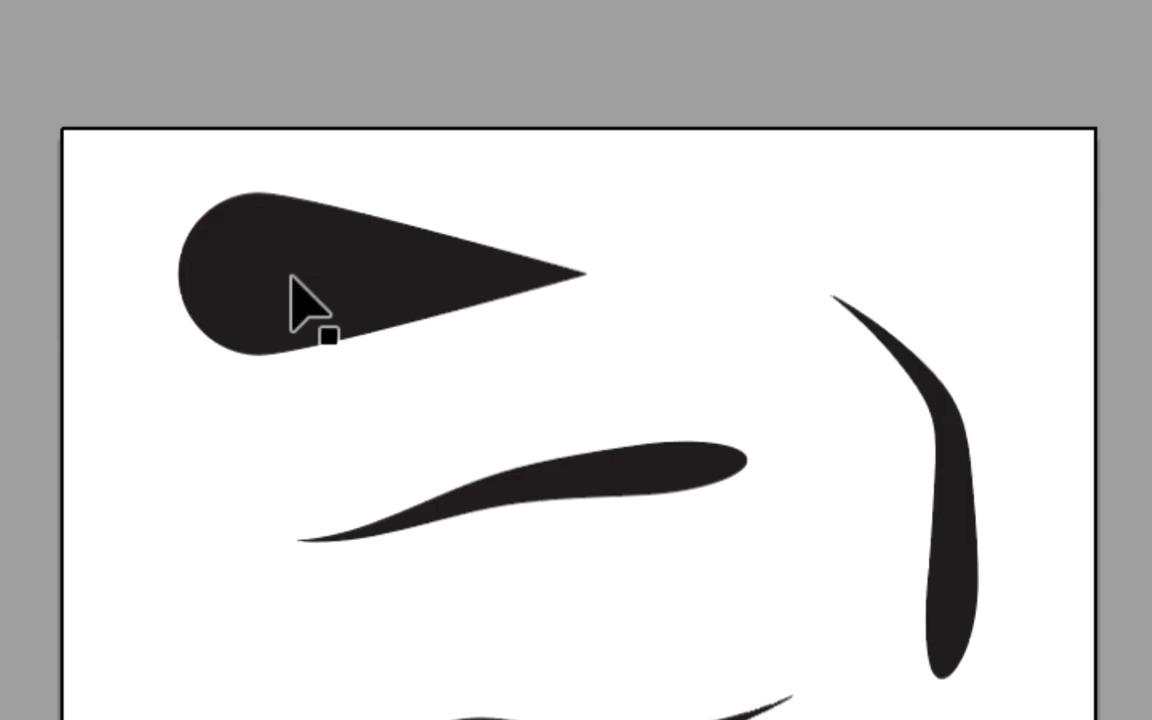
{"action": "left_click", "coordinate": [296, 300]}
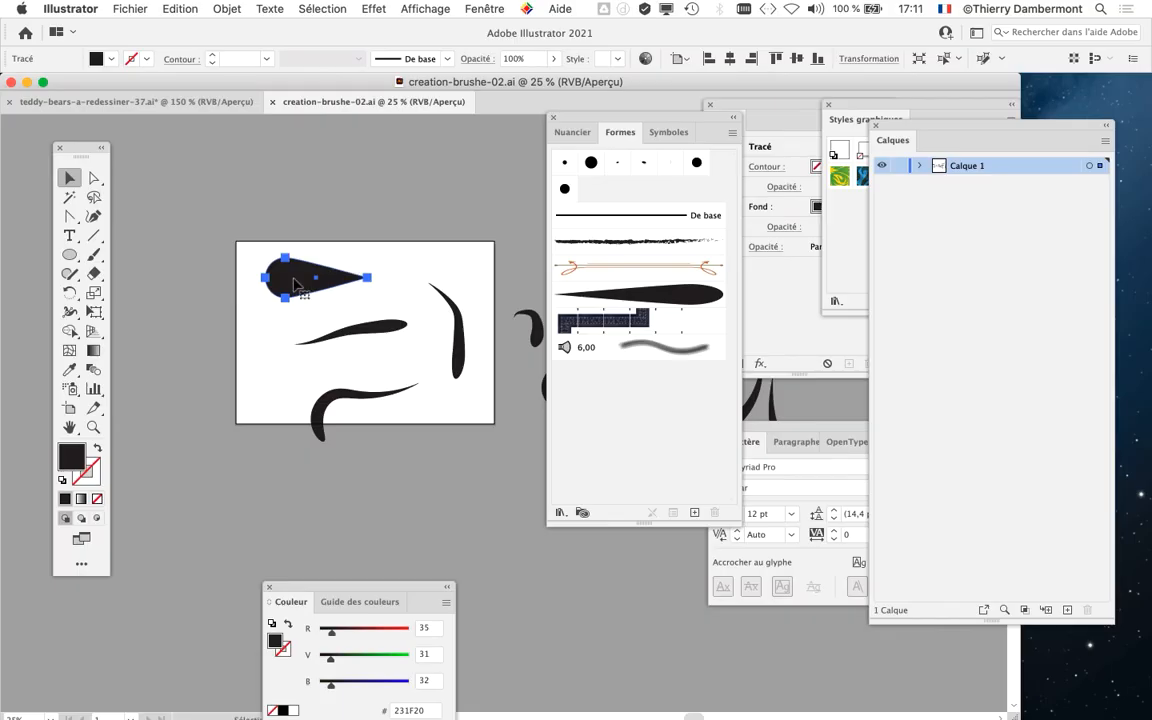
{"action": "mouse_move", "coordinate": [413, 376]}
{"action": "left_mouse_down"}
{"action": "mouse_move", "coordinate": [248, 287]}
{"action": "mouse_move", "coordinate": [247, 345]}
{"action": "left_mouse_up"}
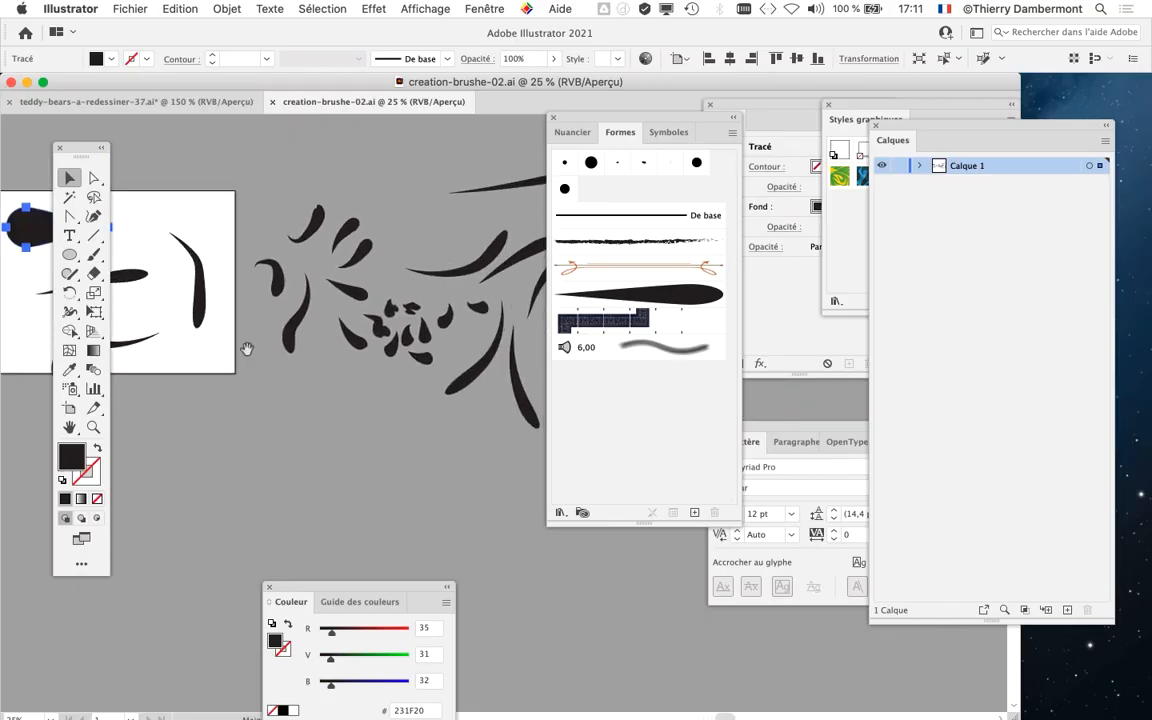
{"action": "left_click", "coordinate": [290, 336]}
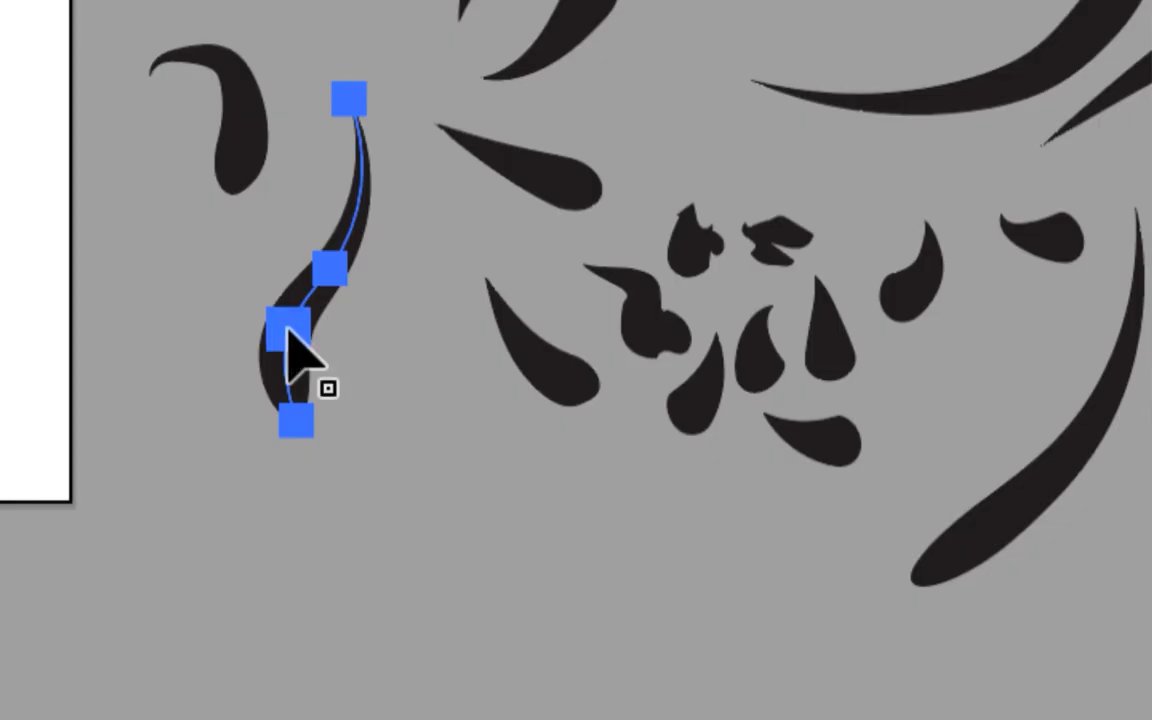
Step: Select several brush strokes to check their paths, ending with the short upright teardrop stroke in the cluster, and copy it
{"action": "left_click", "coordinate": [336, 336]}
{"action": "left_click", "coordinate": [343, 163]}
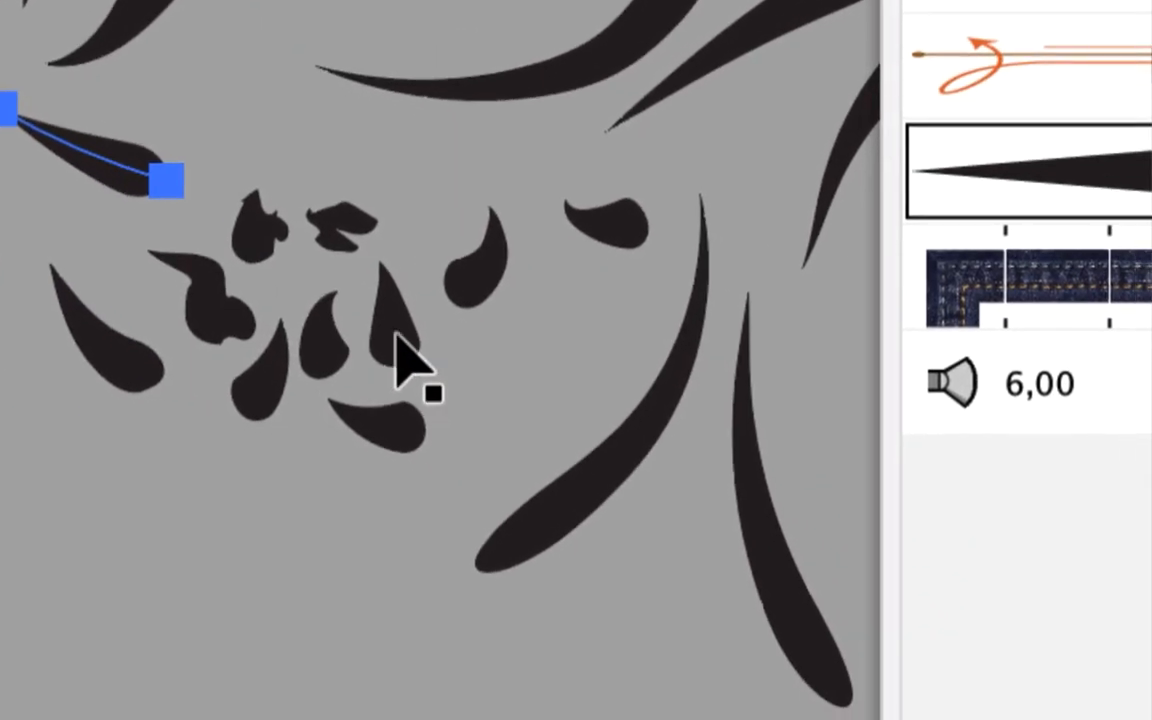
{"action": "left_click", "coordinate": [398, 340]}
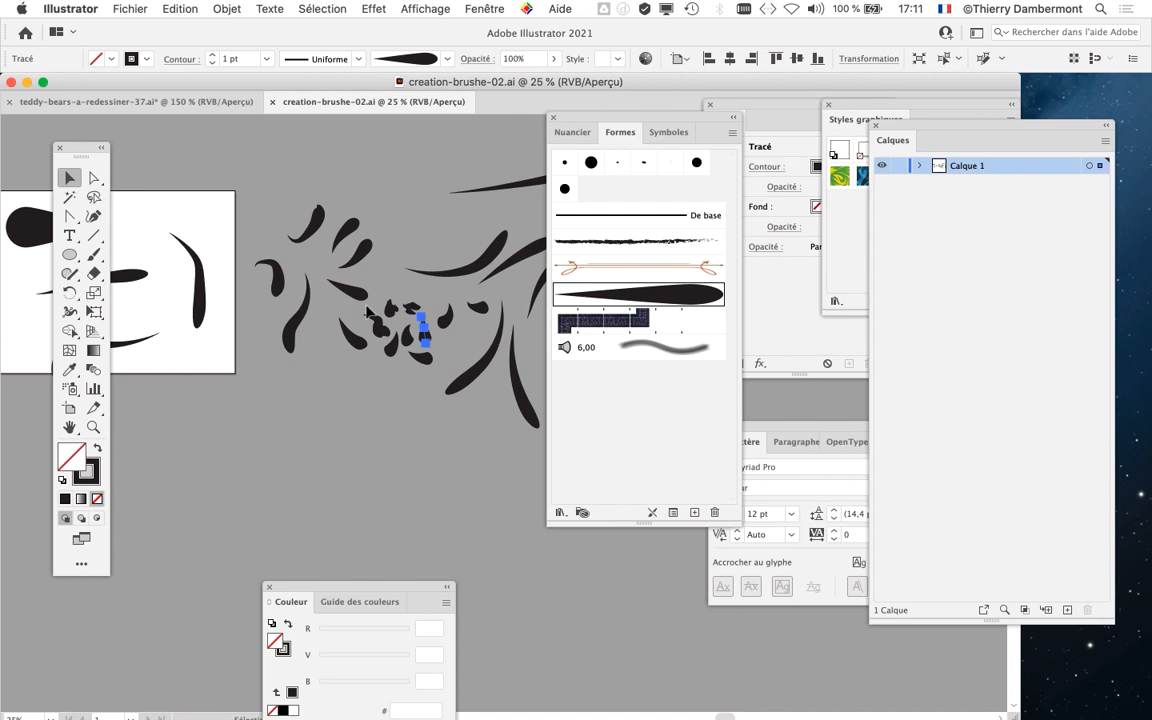
{"action": "left_click", "coordinate": [185, 10]}
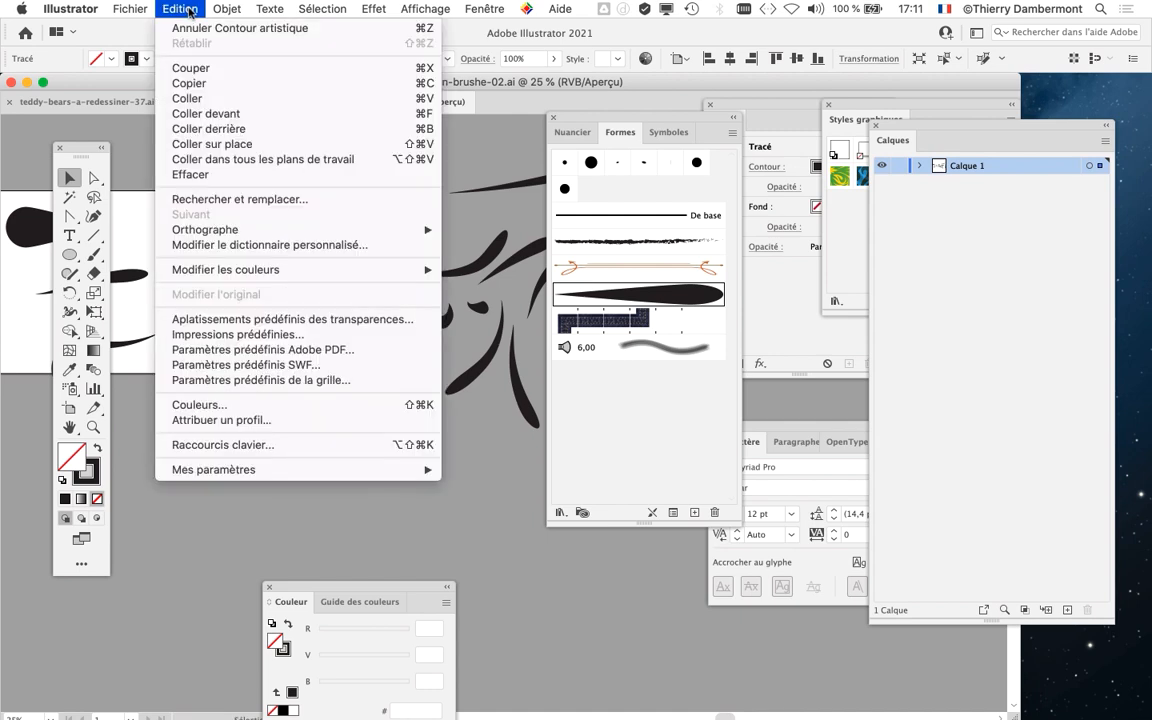
{"action": "left_click", "coordinate": [186, 11]}
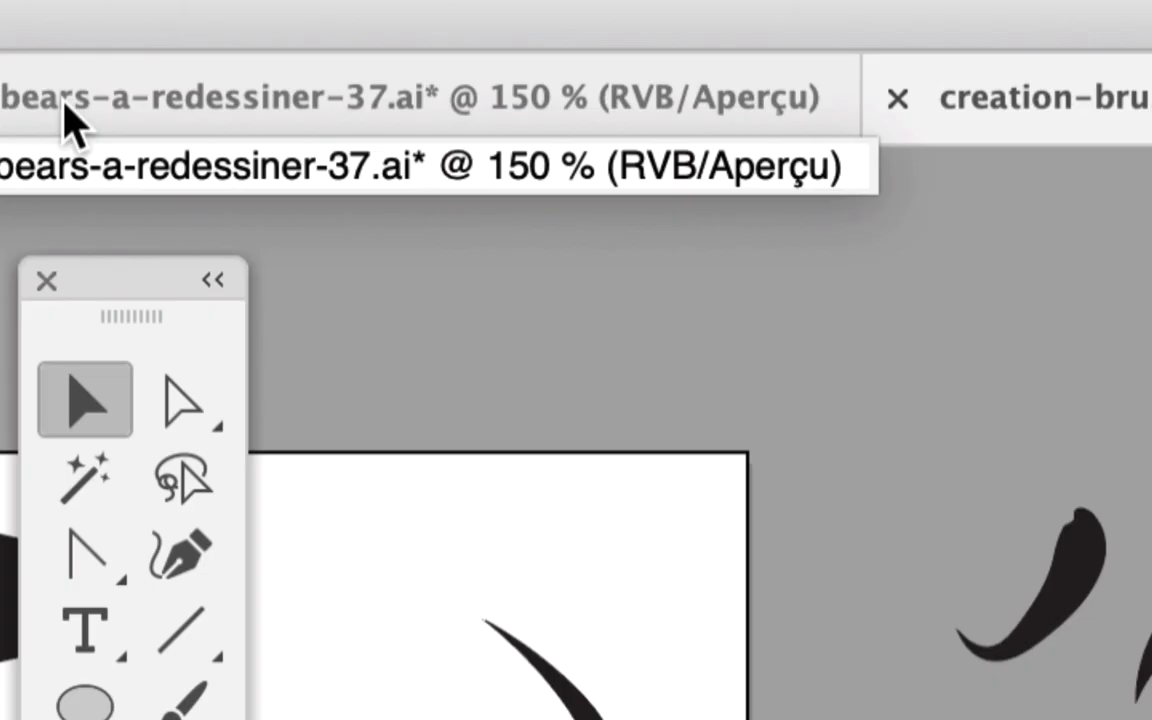
Step: Paste the copied stroke into teddy-bears-a-redessiner-37.ai and move it to the blank area beside the bear
{"action": "left_click", "coordinate": [64, 100]}
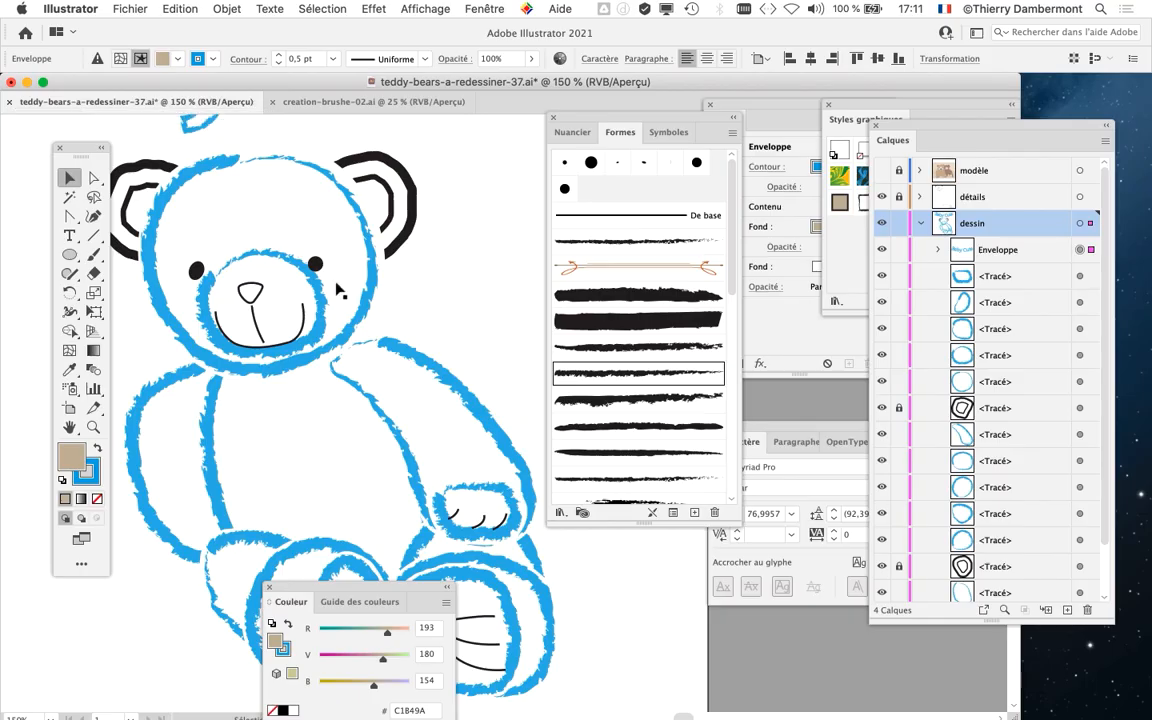
{"action": "scroll", "coordinate": [334, 288], "scroll_direction": "down", "scroll_amount": 1}
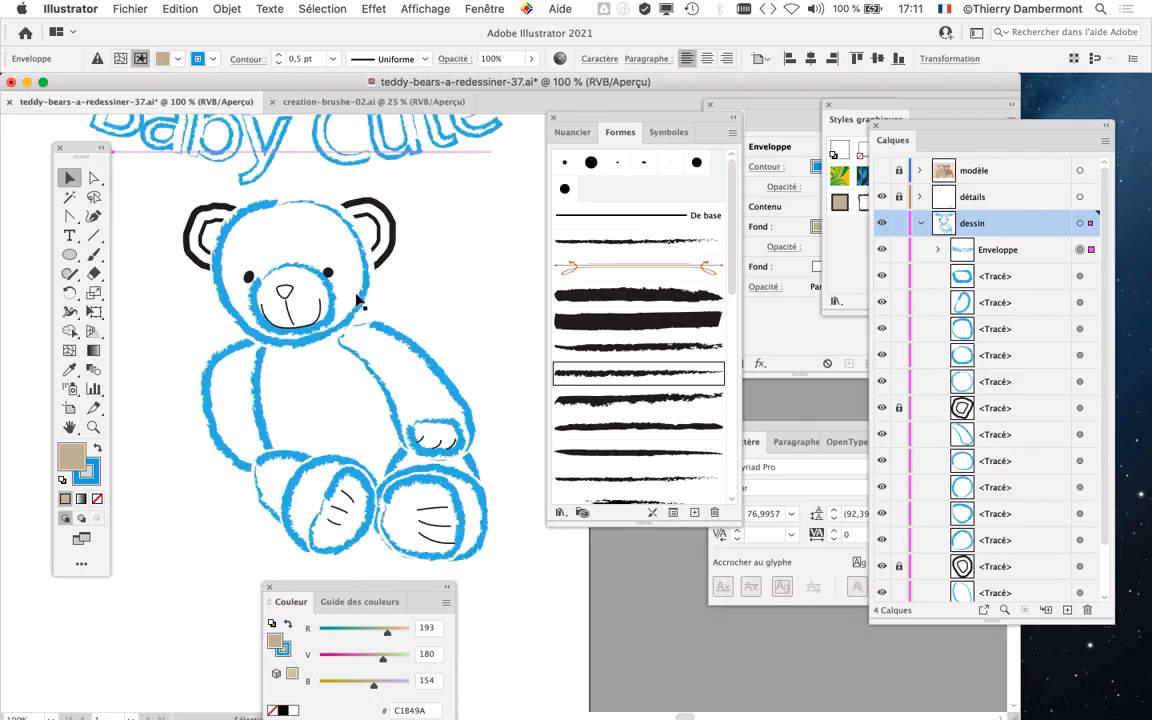
{"action": "left_click_drag", "start_coordinate": [297, 338], "coordinate": [531, 277]}
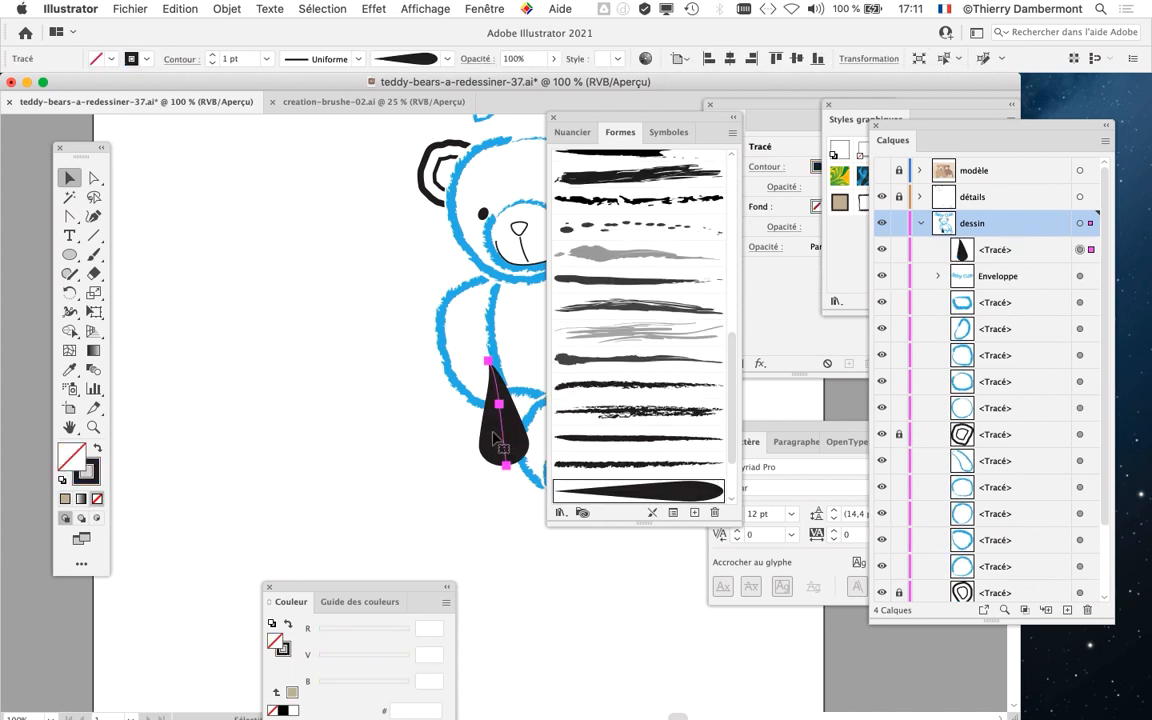
{"action": "mouse_move", "coordinate": [497, 428]}
{"action": "left_mouse_down"}
{"action": "mouse_move", "coordinate": [277, 404]}
{"action": "mouse_move", "coordinate": [206, 360]}
{"action": "left_mouse_up"}
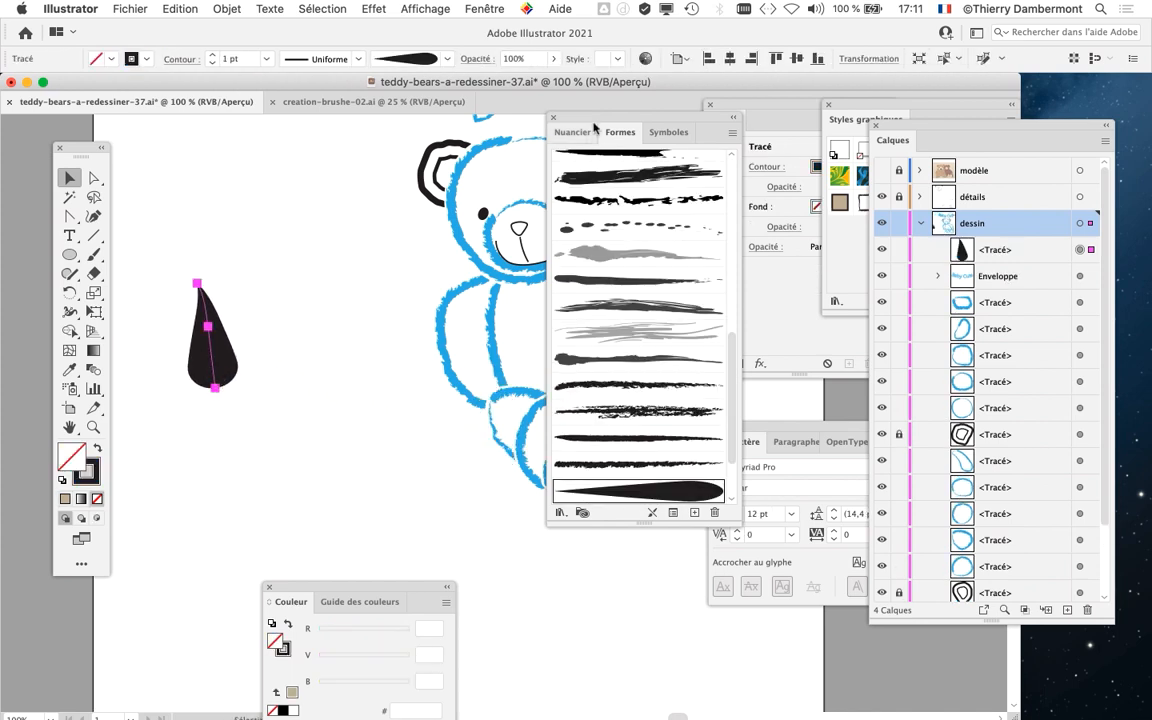
Step: Find the imported teardrop brush in the brush list, and delete the pasted stroke from the bear document
{"action": "left_click_drag", "start_coordinate": [591, 119], "coordinate": [434, 138]}
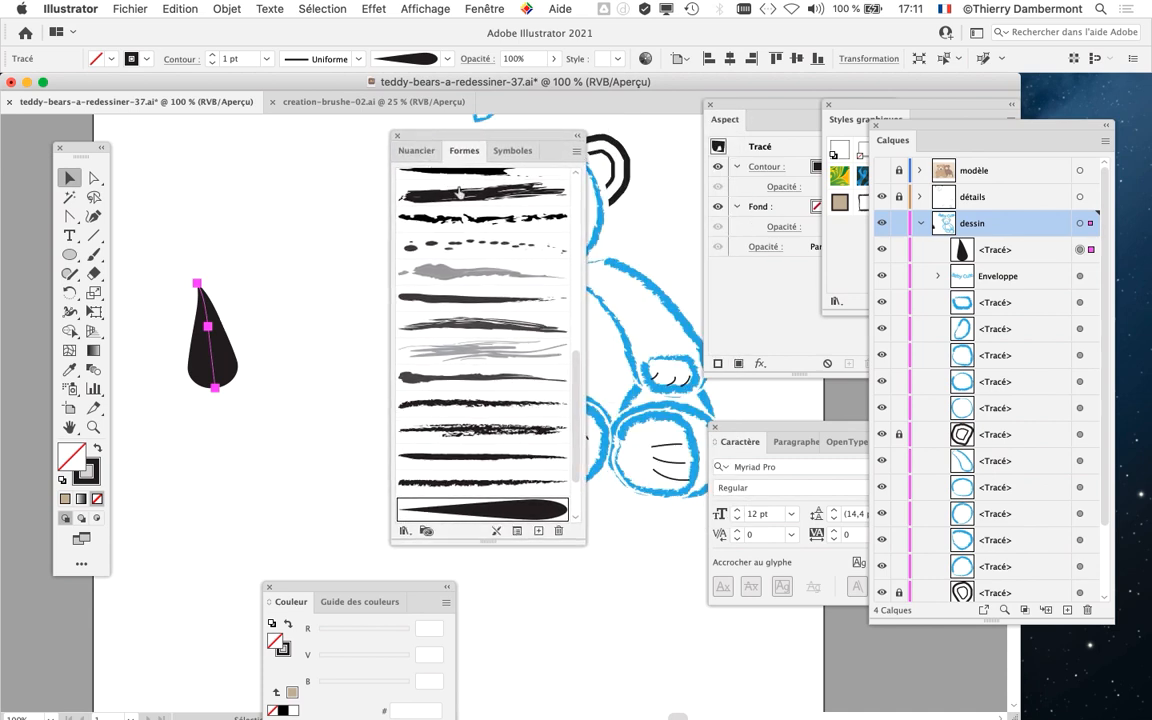
{"action": "scroll", "coordinate": [572, 505], "scroll_direction": "down", "scroll_amount": 3}
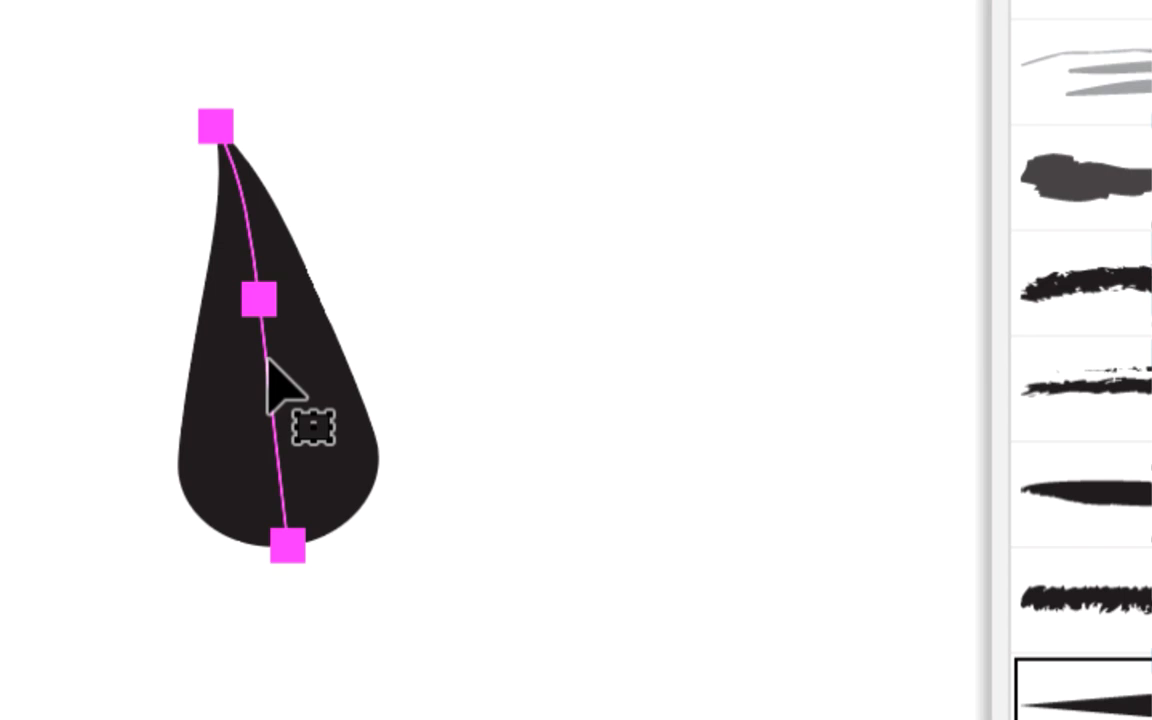
{"action": "key", "text": "Delete"}
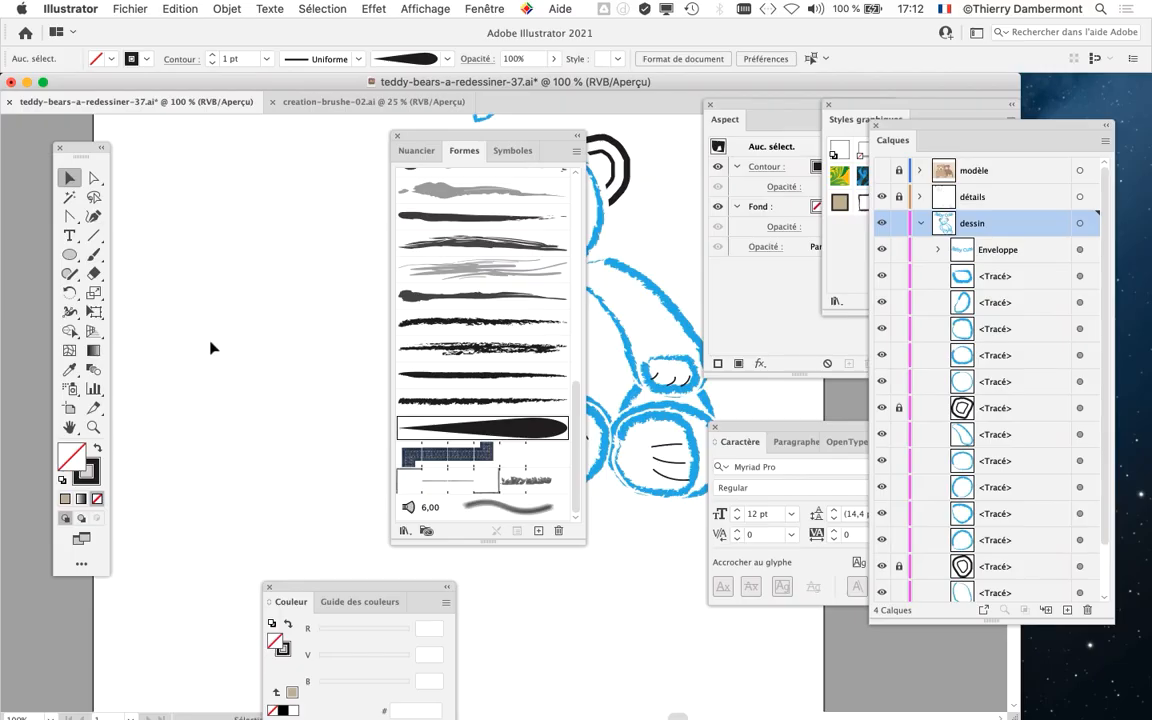
{"action": "left_click_drag", "start_coordinate": [485, 428], "coordinate": [489, 430]}
{"action": "left_click_drag", "start_coordinate": [467, 134], "coordinate": [554, 147]}
{"action": "mouse_move", "coordinate": [360, 321]}
{"action": "left_mouse_down"}
{"action": "mouse_move", "coordinate": [334, 391]}
{"action": "mouse_move", "coordinate": [159, 373]}
{"action": "left_mouse_up"}
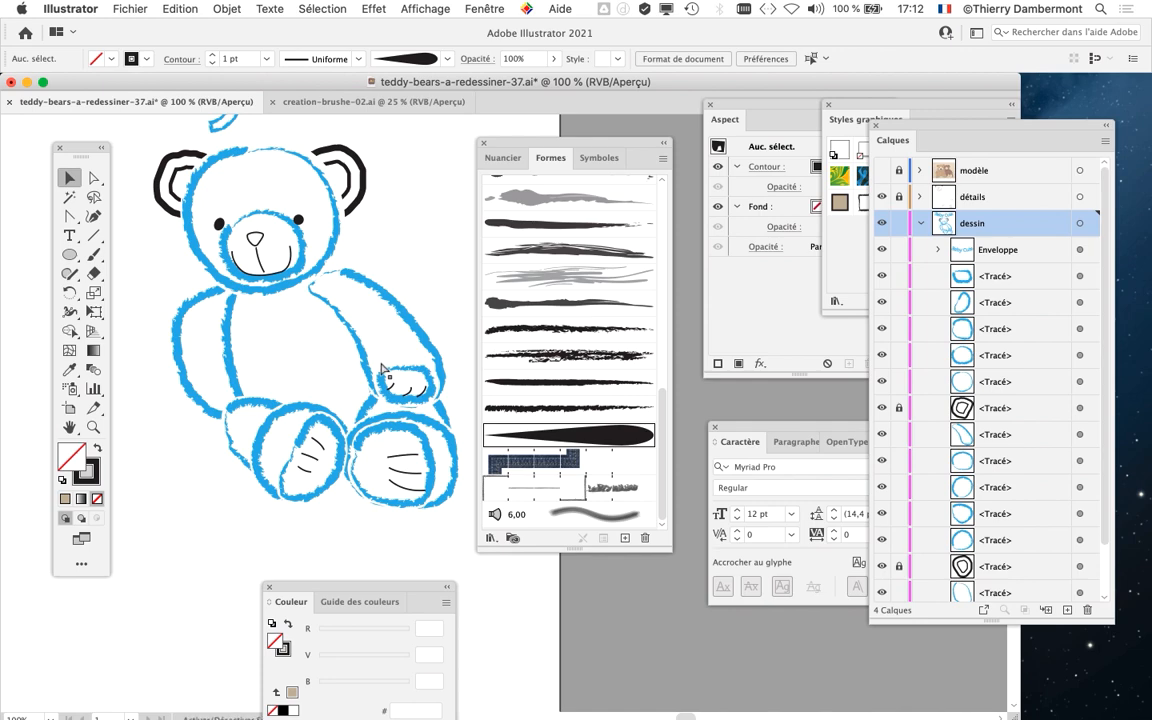
Step: Save the bear document as teddy-bears-a-redessiner-38.ai in the teddy bear 10 folder, keeping the Illustrator 2020 format options
{"action": "left_click", "coordinate": [129, 8]}
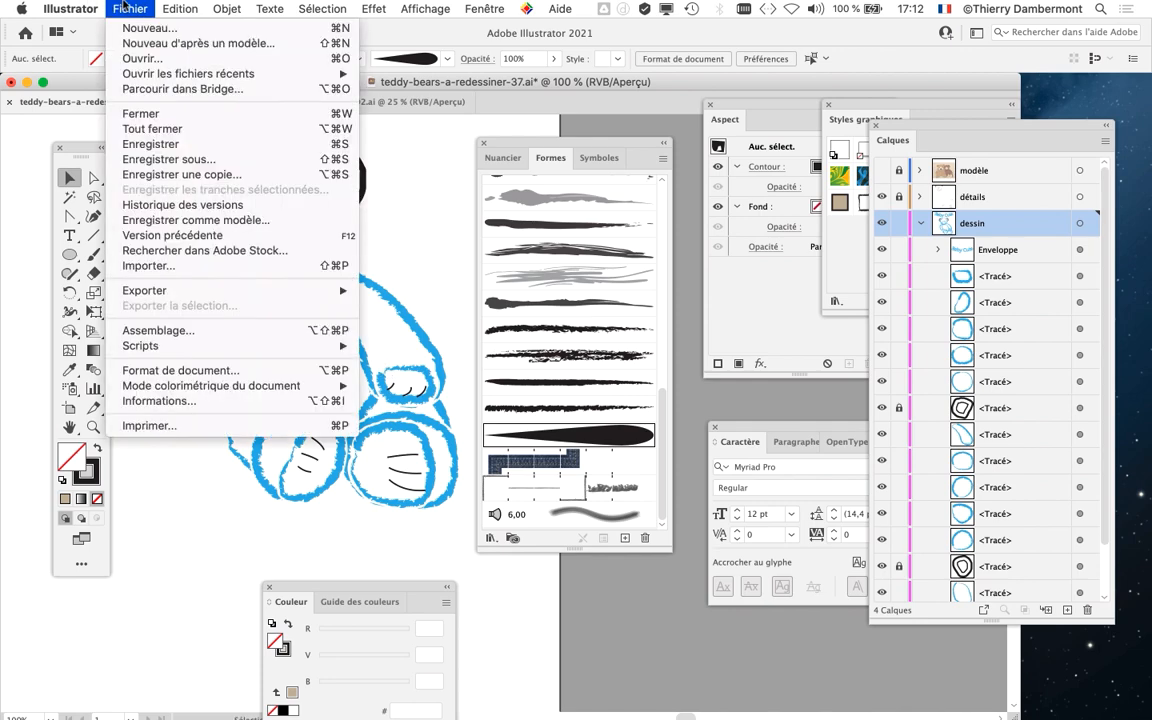
{"action": "left_click", "coordinate": [170, 146]}
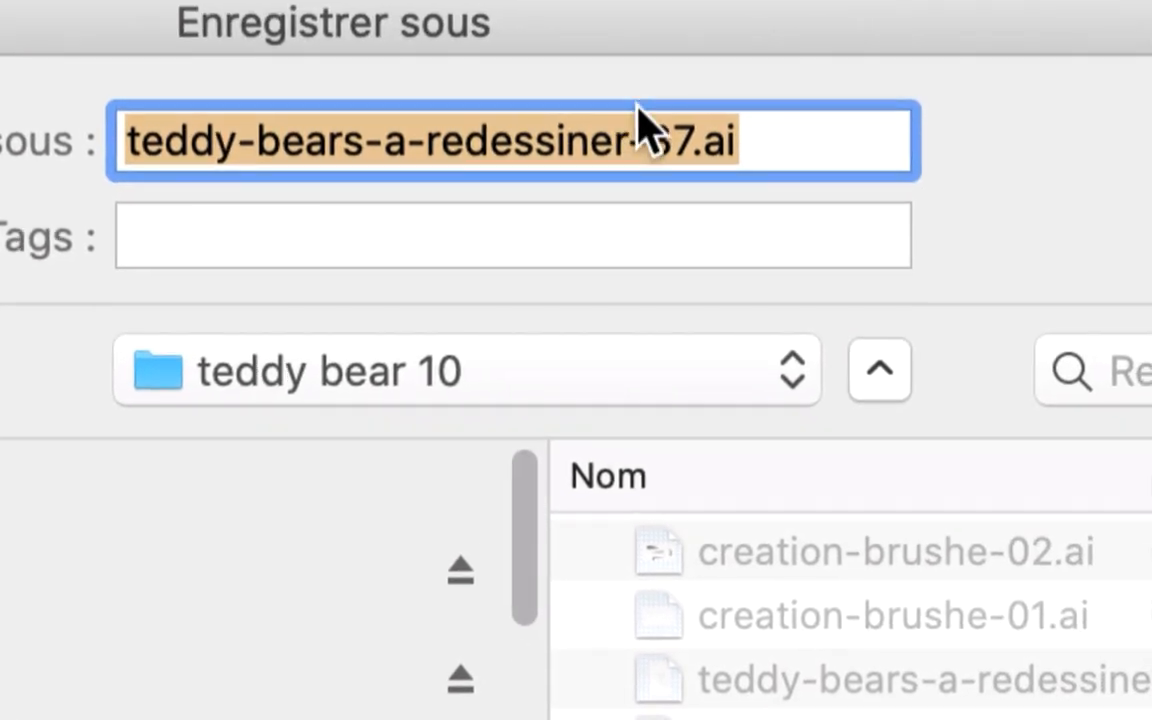
{"action": "left_click", "coordinate": [642, 120]}
{"action": "left_click_drag", "start_coordinate": [645, 120], "coordinate": [658, 119]}
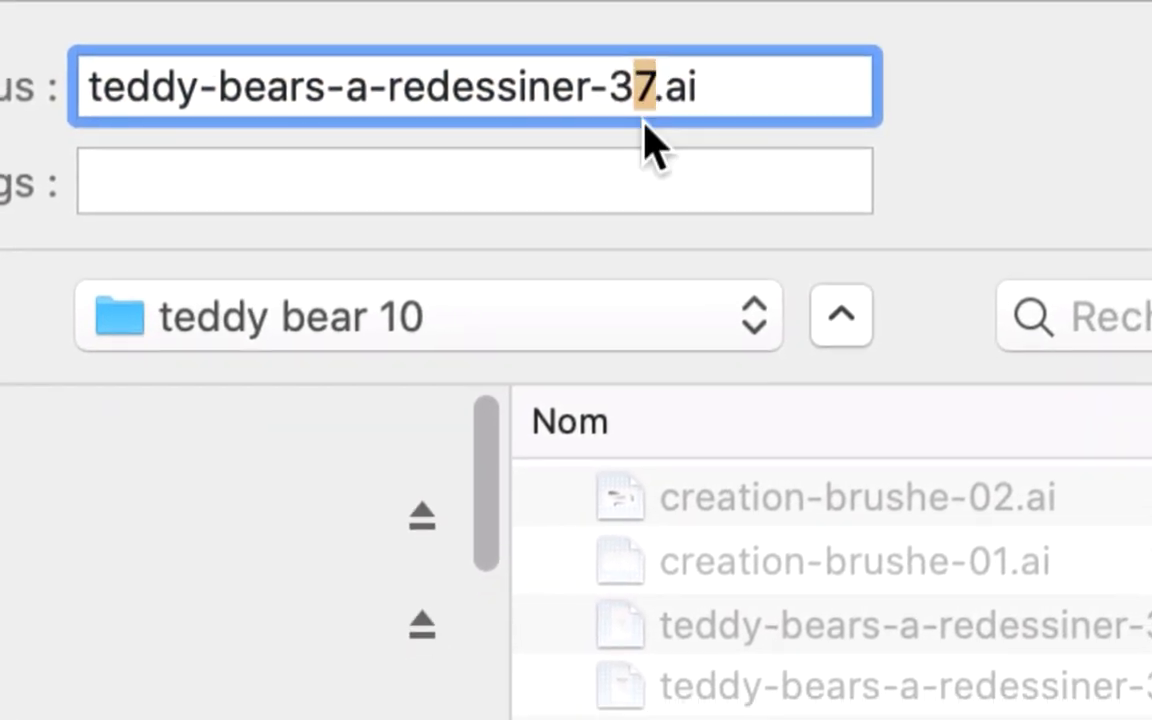
{"action": "type", "text": "8"}
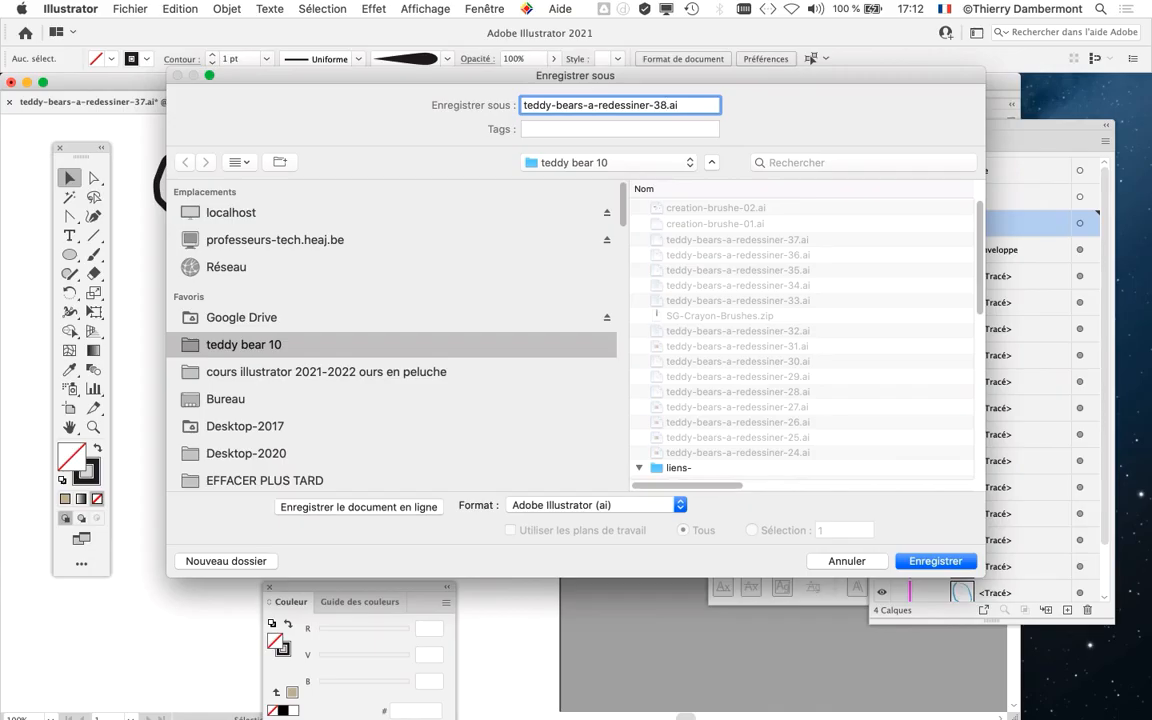
{"action": "key", "text": "Return"}
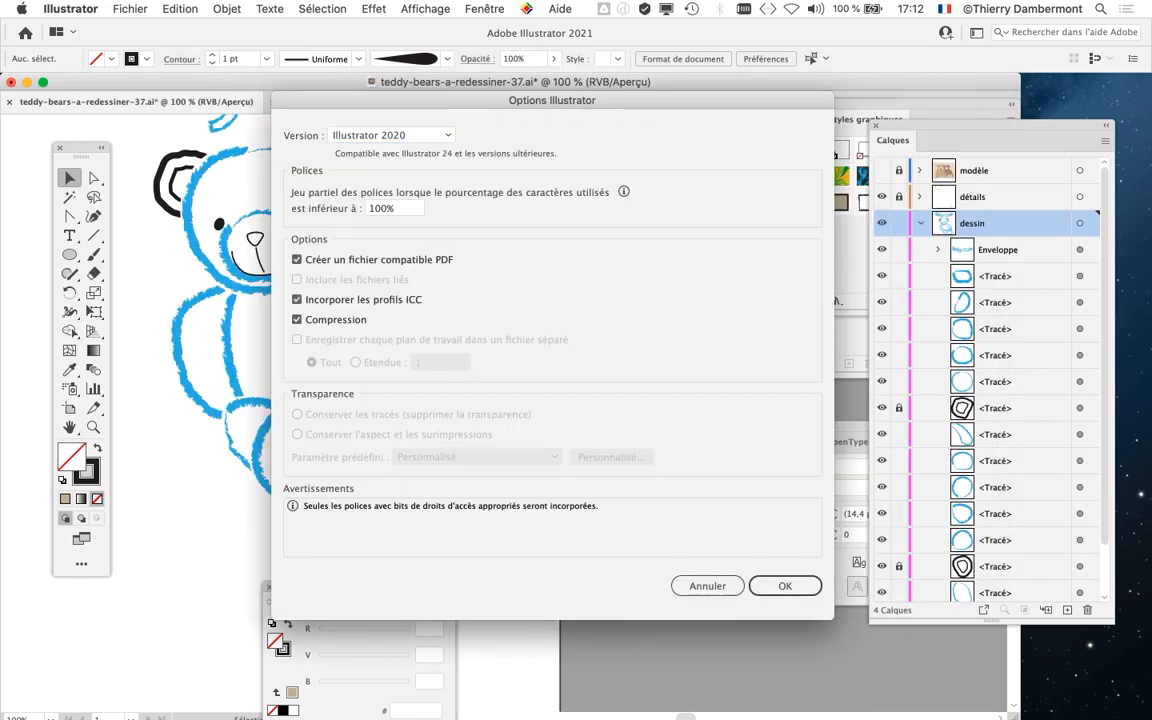
{"action": "key", "text": "Return"}
Step: Save a further version as teddy-bears-a-redessiner-39.ai in the same folder with the Illustrator 2020 format options
{"action": "left_click", "coordinate": [130, 8]}
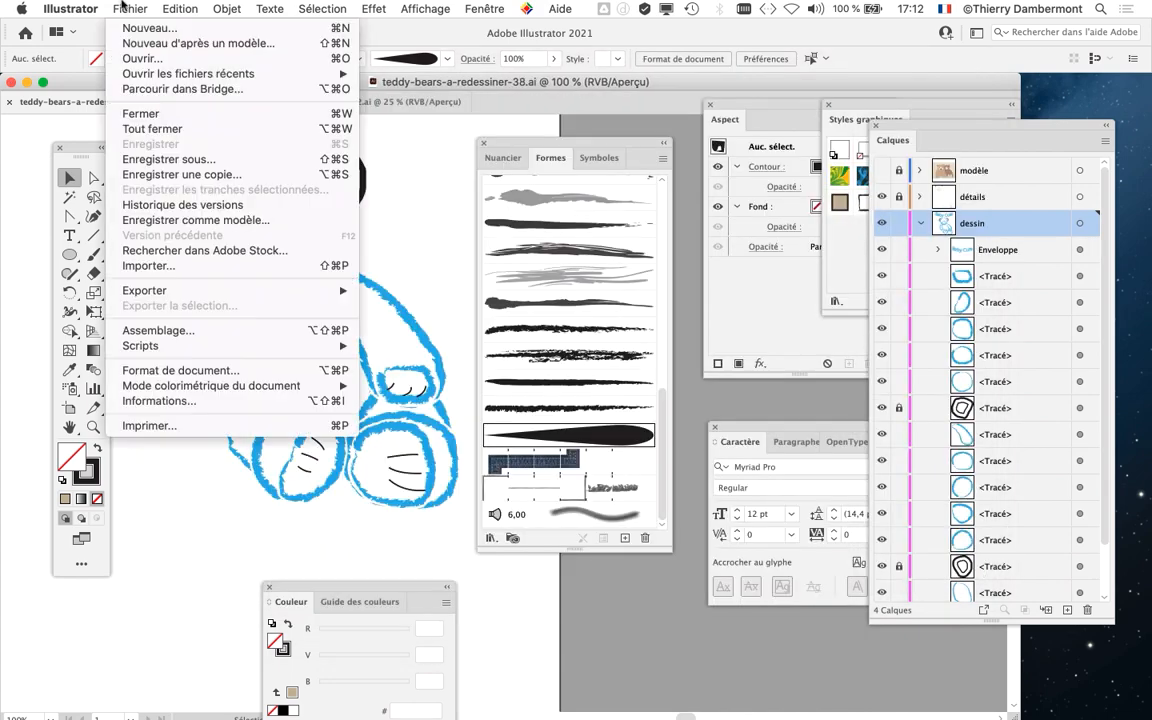
{"action": "left_click", "coordinate": [165, 160]}
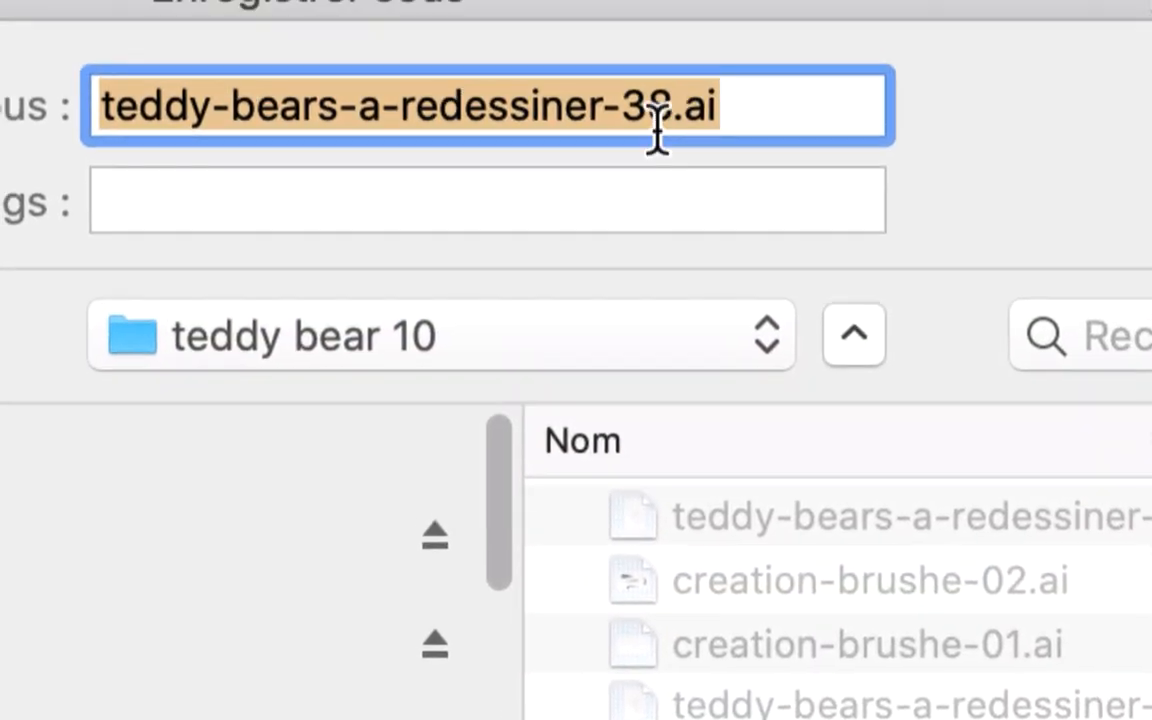
{"action": "left_click", "coordinate": [663, 129]}
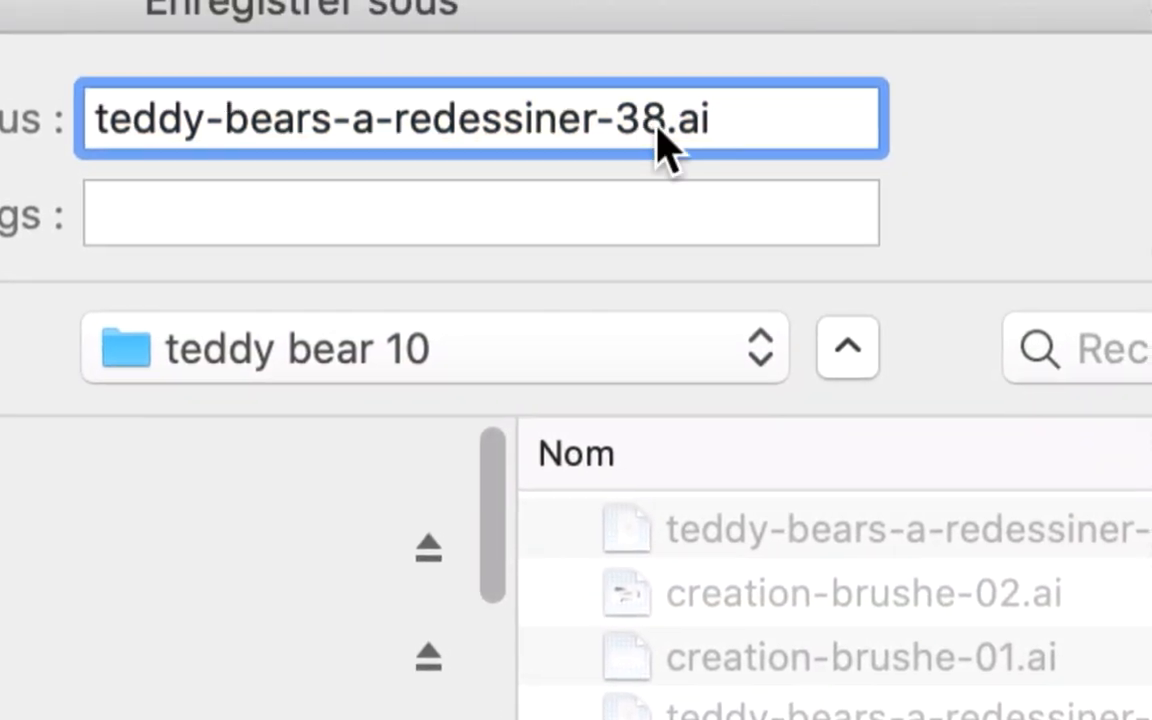
{"action": "key", "text": "shift+Right"}
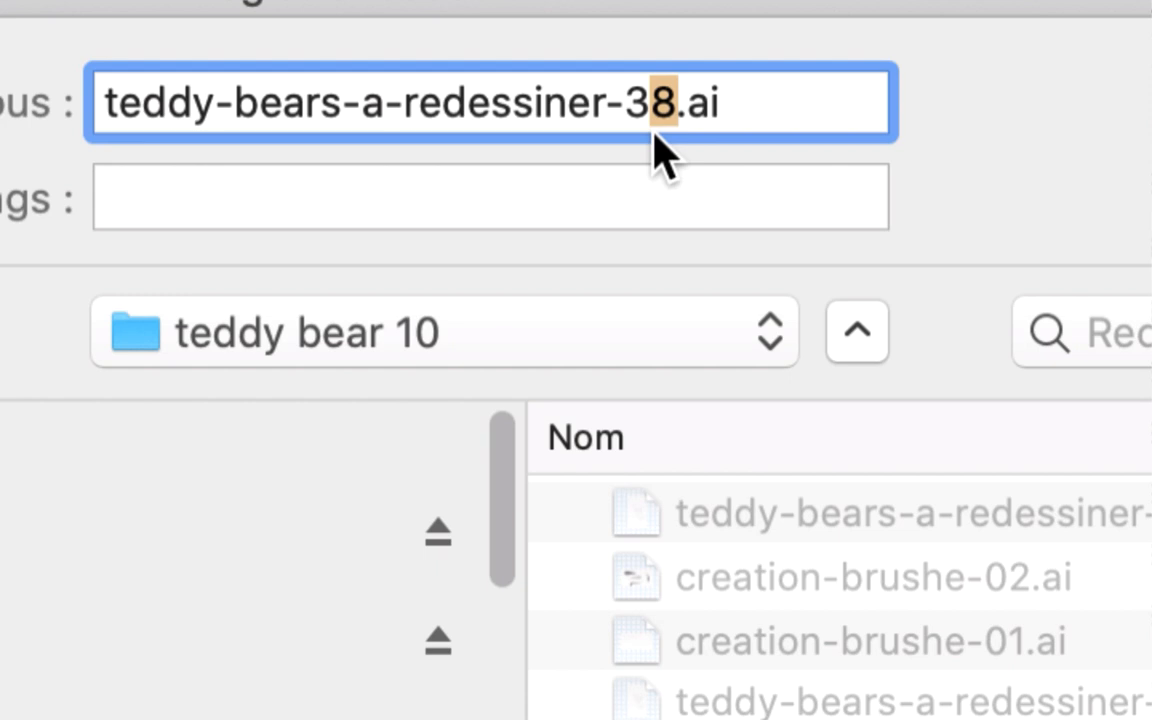
{"action": "type", "text": "9"}
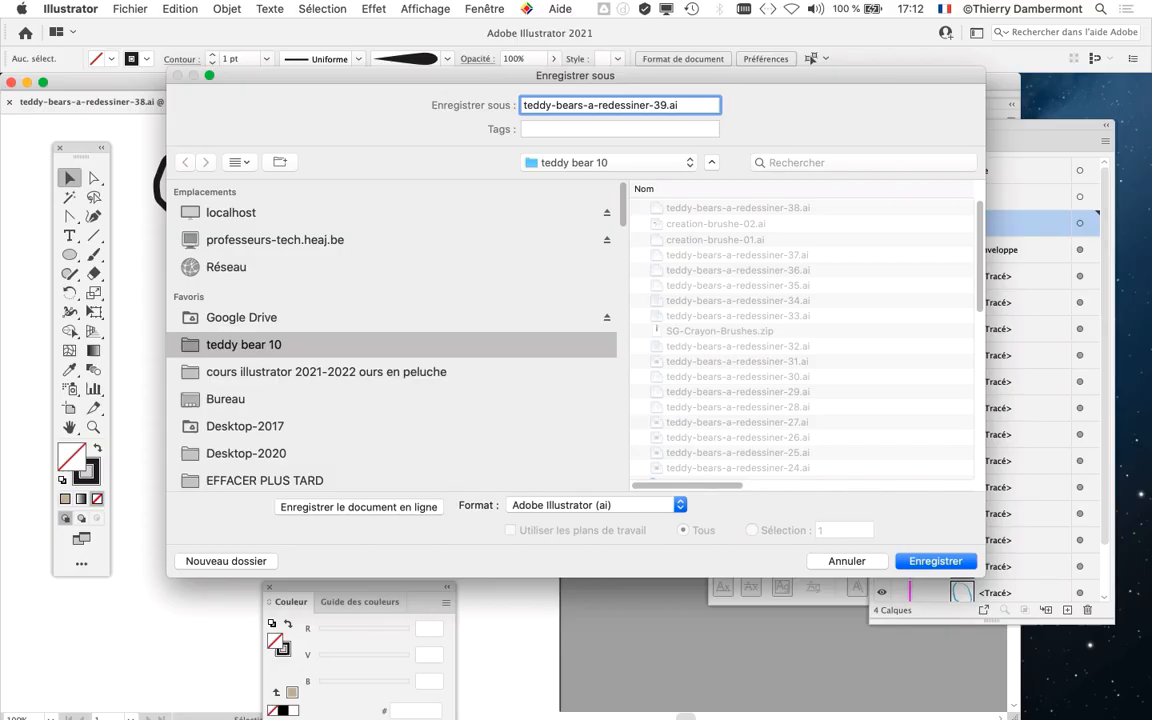
{"action": "key", "text": "Return"}
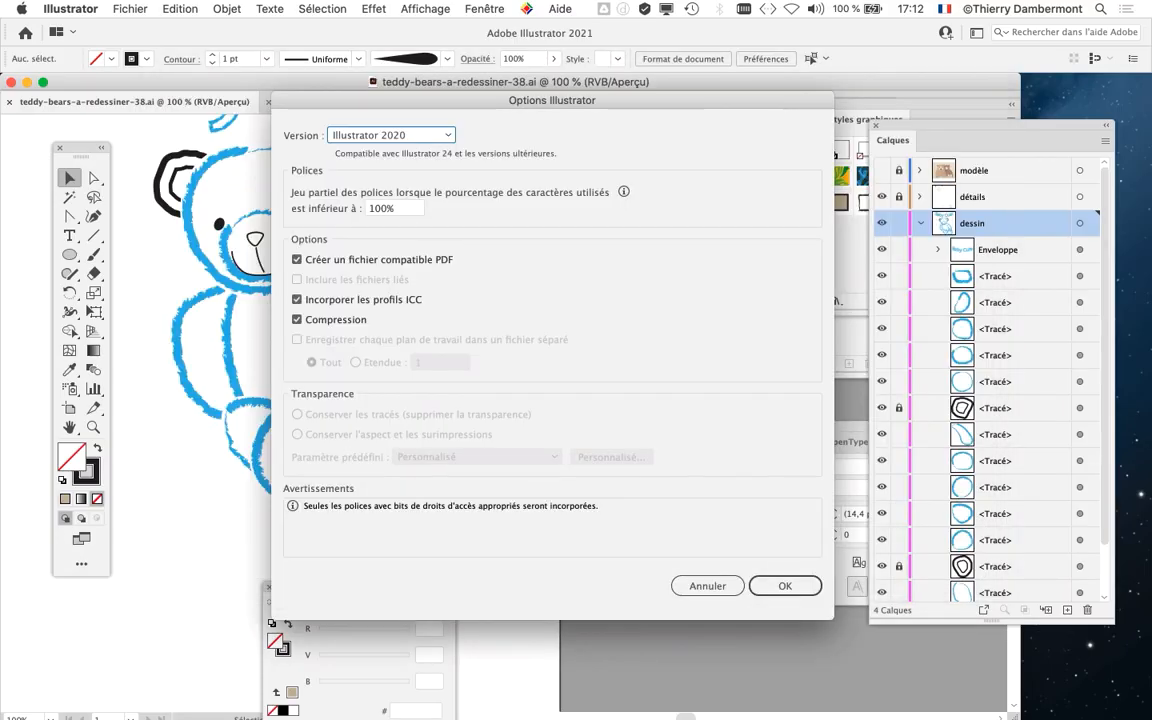
{"action": "key", "text": "Return"}
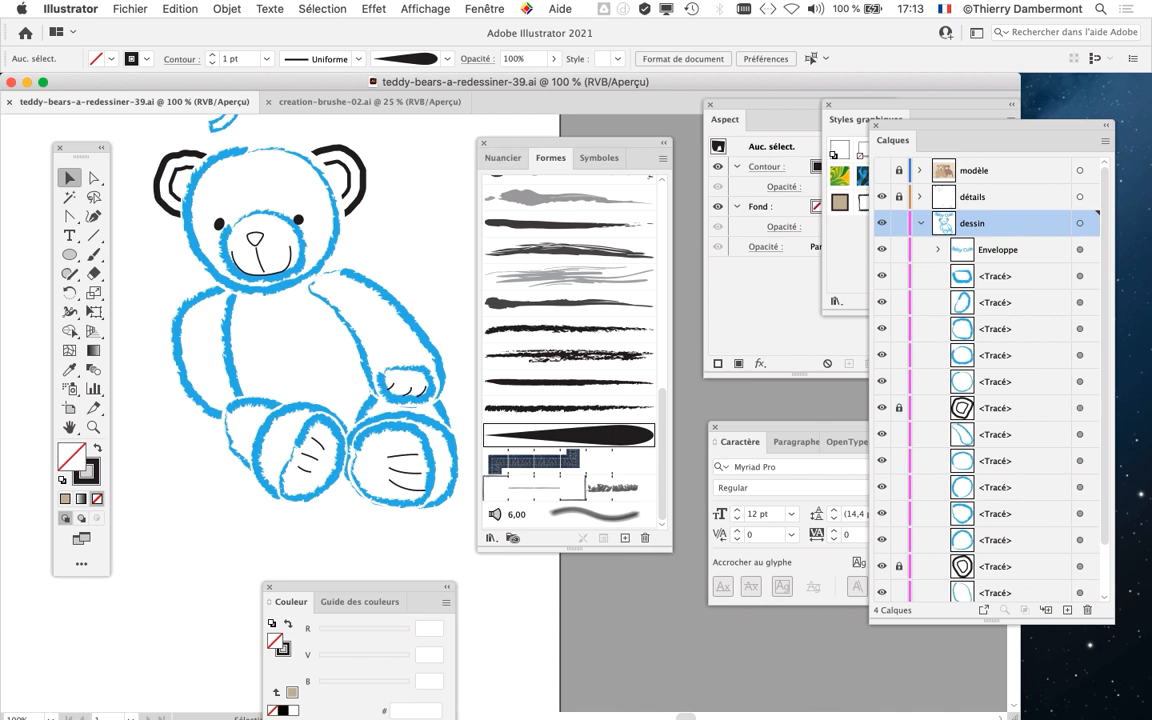
Step: Move the brushes, colour and tools panels clear of the artwork so the whole bear and the Baby Cute title are visible at 100 %
{"action": "left_click_drag", "start_coordinate": [560, 144], "coordinate": [671, 174]}
{"action": "key", "text": "space"}
{"action": "mouse_move", "coordinate": [350, 290]}
{"action": "left_mouse_down"}
{"action": "mouse_move", "coordinate": [483, 333]}
{"action": "mouse_move", "coordinate": [504, 359]}
{"action": "mouse_move", "coordinate": [360, 313]}
{"action": "left_mouse_up"}
{"action": "key", "text": "super+minus"}
{"action": "key", "text": "space"}
{"action": "key", "text": "space"}
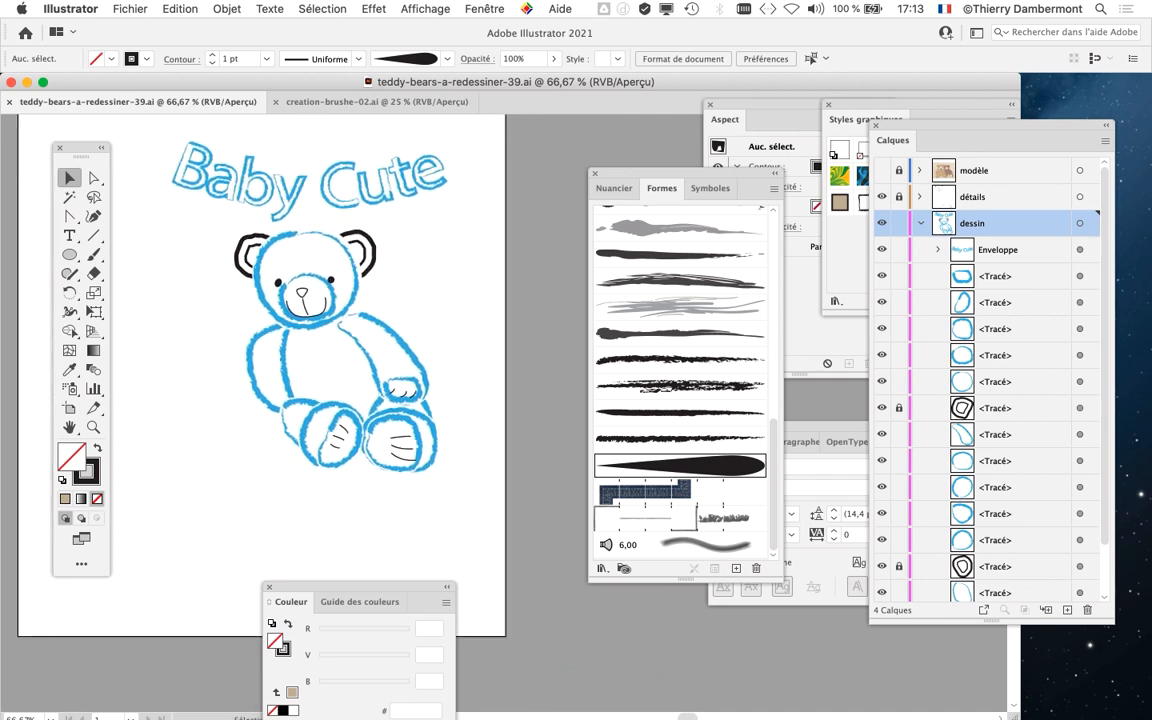
{"action": "key", "text": "super+plus"}
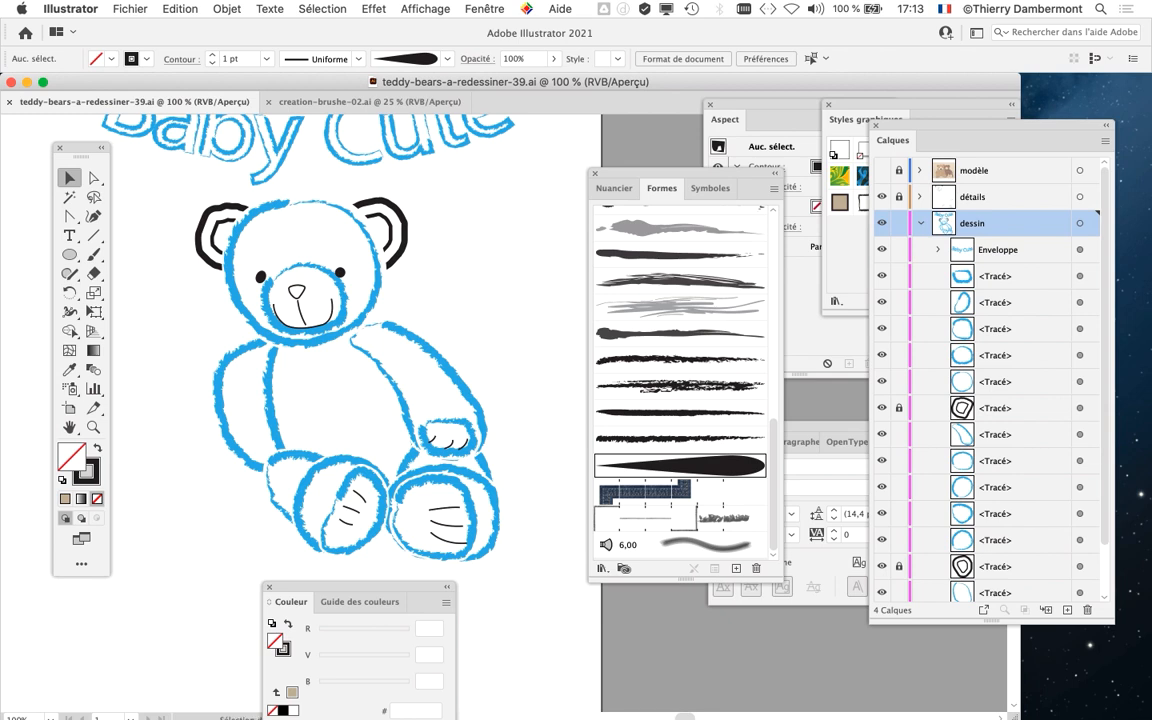
{"action": "key", "text": "space"}
{"action": "left_click_drag", "start_coordinate": [360, 313], "coordinate": [365, 339]}
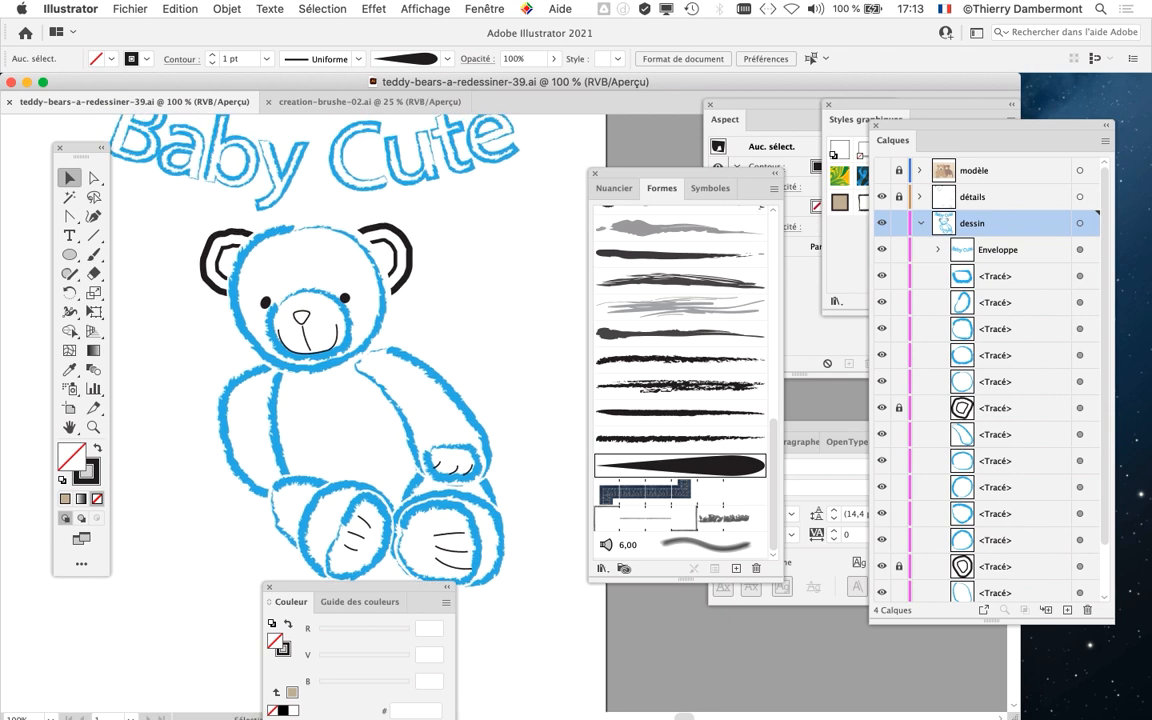
{"action": "left_click_drag", "start_coordinate": [350, 588], "coordinate": [700, 659]}
{"action": "key", "text": "space"}
{"action": "left_click_drag", "start_coordinate": [400, 320], "coordinate": [418, 383]}
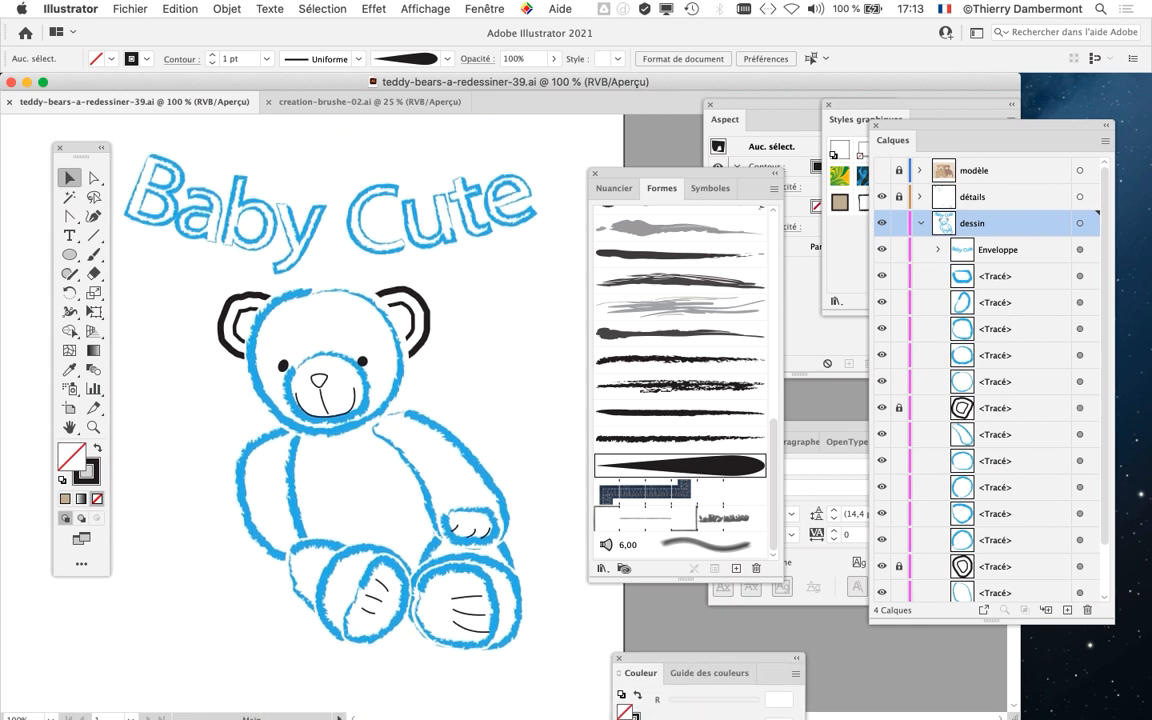
{"action": "left_click_drag", "start_coordinate": [75, 148], "coordinate": [56, 139]}
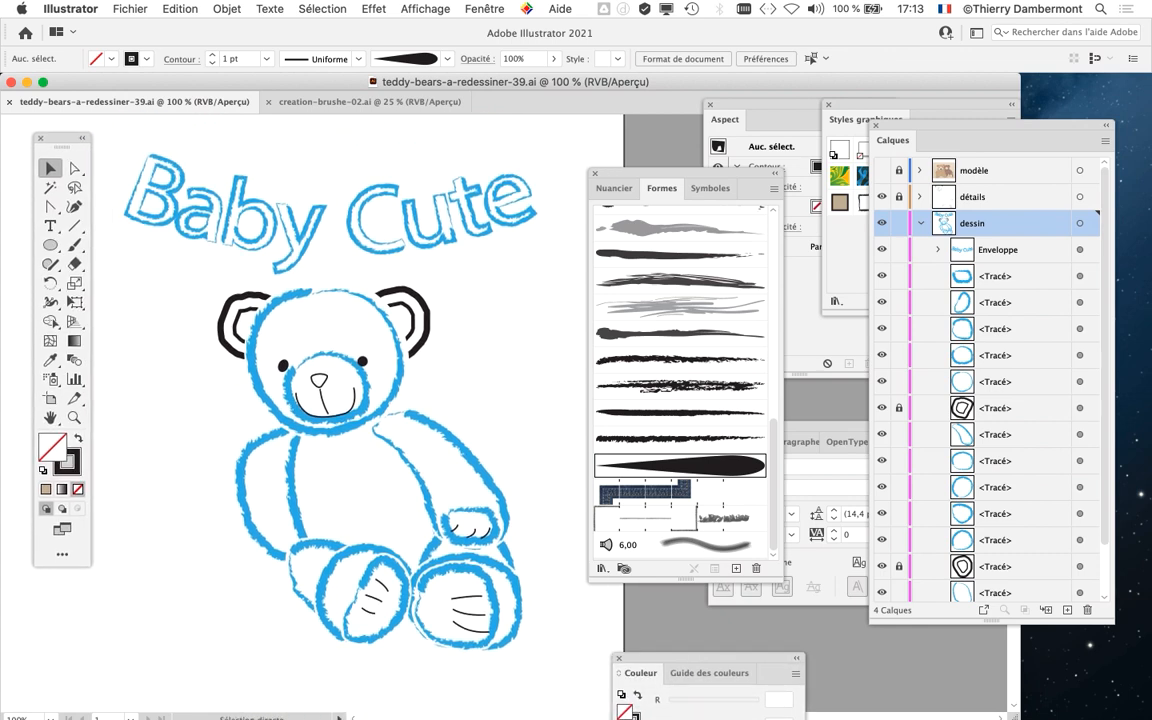
Step: Select all the unlocked artwork and apply the black teardrop art brush to it
{"action": "key", "text": "super+a"}
{"action": "mouse_move", "coordinate": [680, 173]}
{"action": "left_mouse_down"}
{"action": "mouse_move", "coordinate": [678, 132]}
{"action": "mouse_move", "coordinate": [666, 125]}
{"action": "left_mouse_up"}
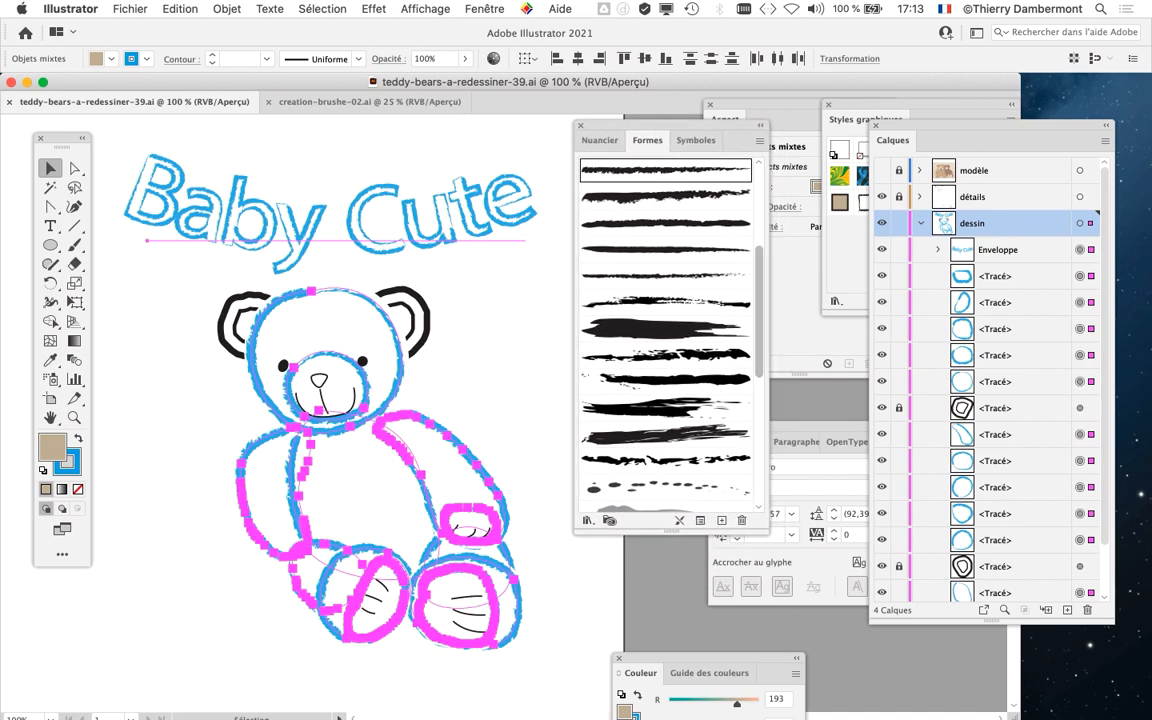
{"action": "scroll", "coordinate": [665, 330], "scroll_direction": "up", "scroll_amount": 2}
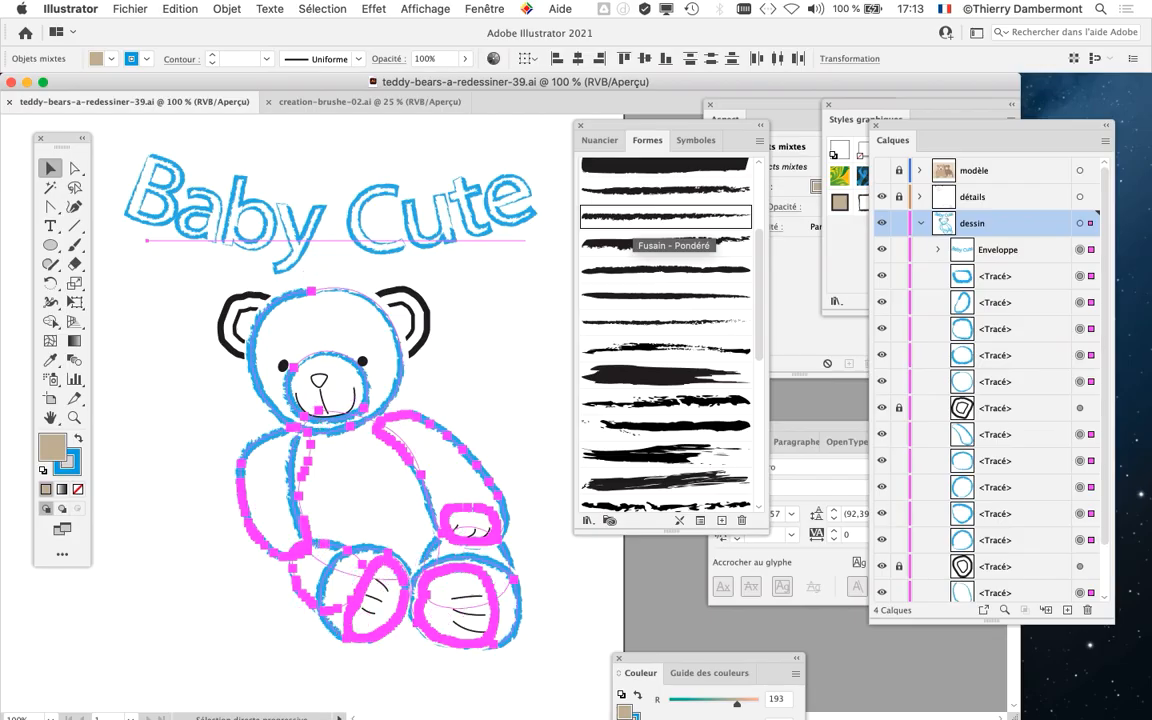
{"action": "scroll", "coordinate": [633, 225], "scroll_direction": "down", "scroll_amount": 2}
{"action": "scroll", "coordinate": [665, 330], "scroll_direction": "down", "scroll_amount": 5}
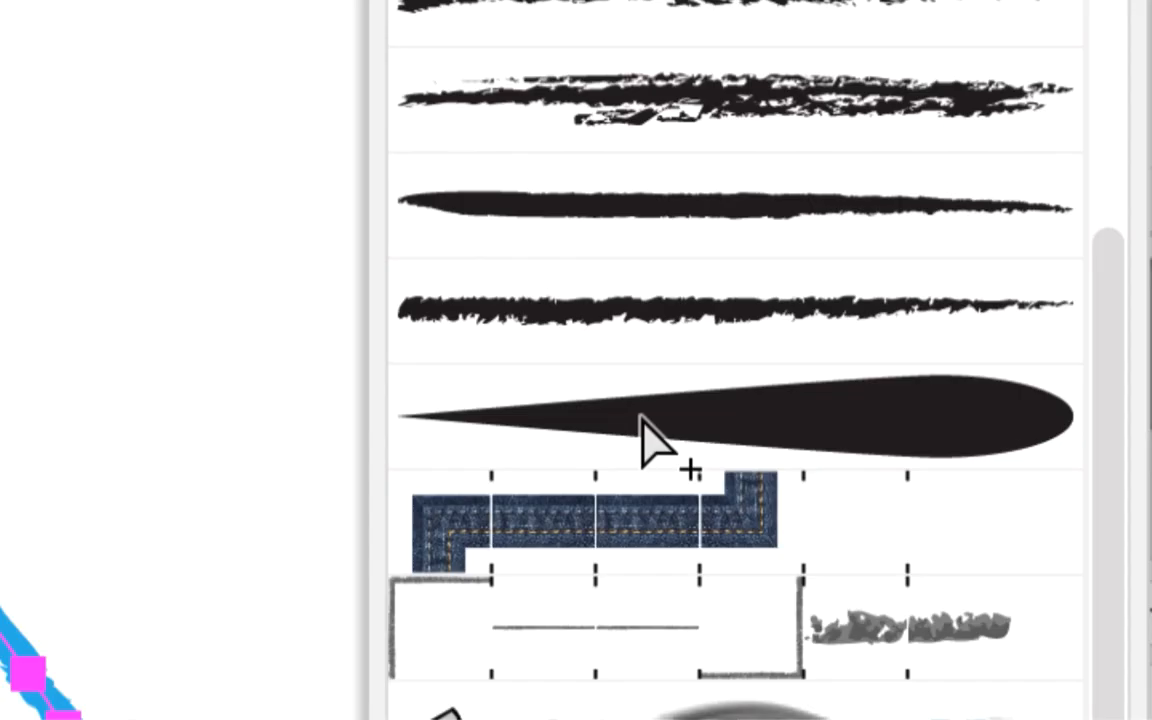
{"action": "left_click", "coordinate": [642, 422]}
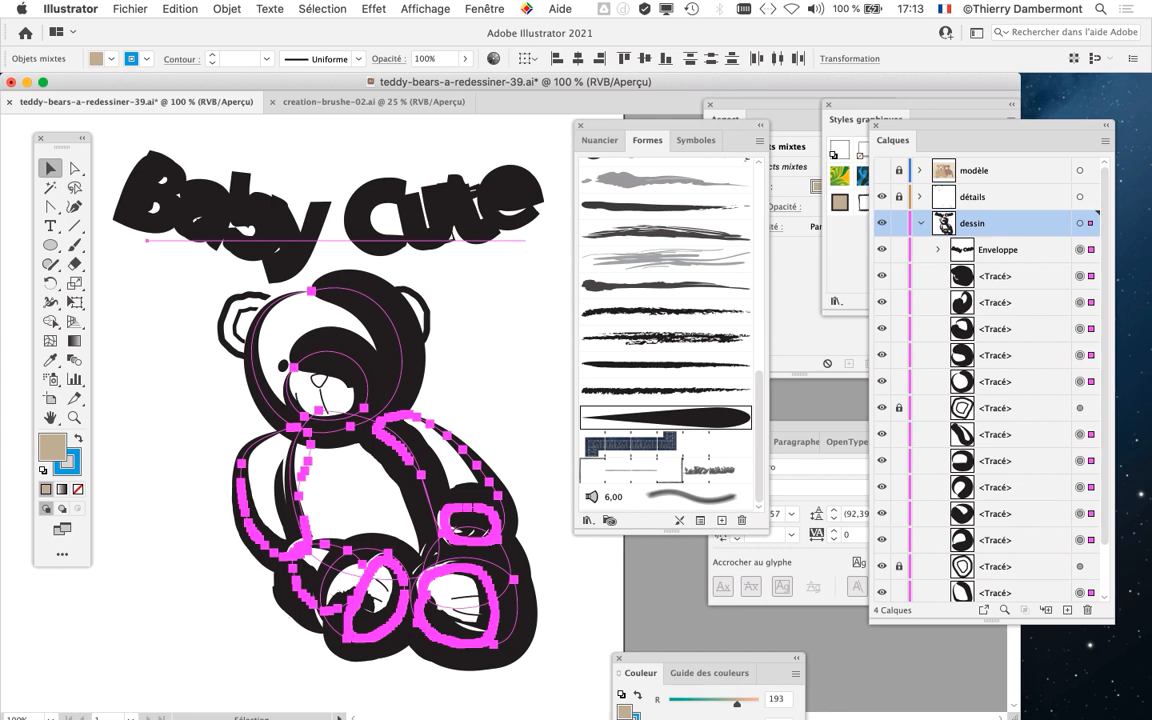
Step: Move the brushes panel away from the drawing and make the blue stroke the active colour attribute of the selected artwork
{"action": "left_click_drag", "start_coordinate": [672, 126], "coordinate": [714, 113]}
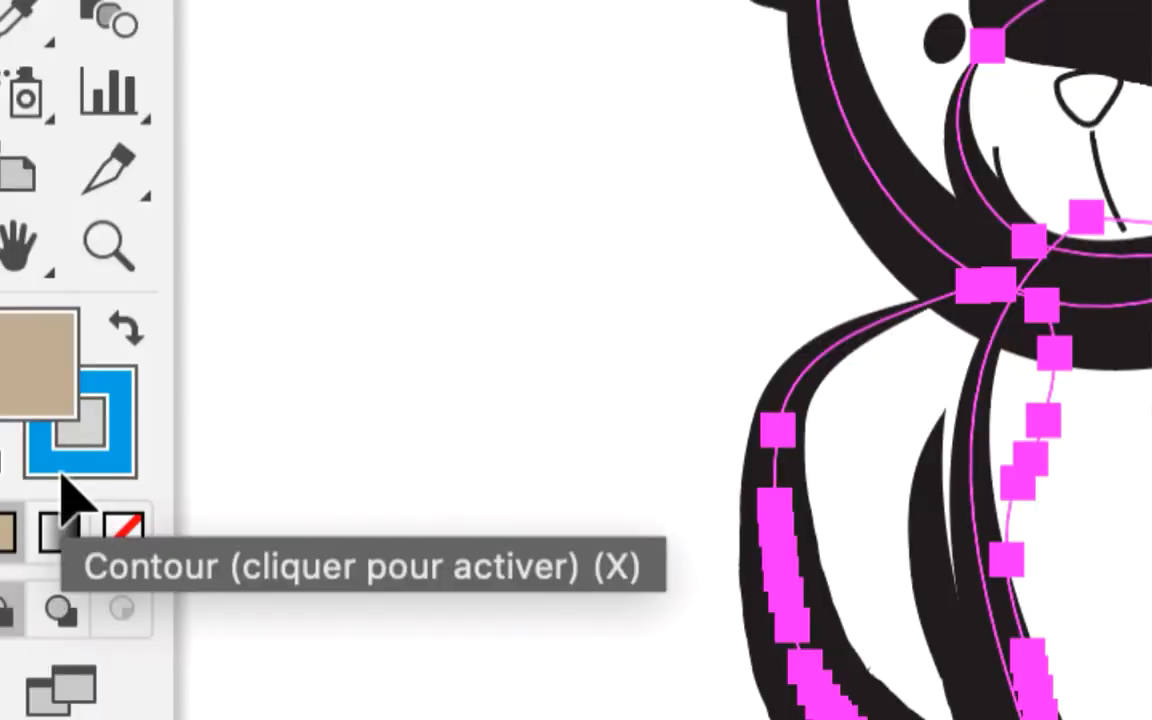
{"action": "left_click", "coordinate": [66, 488]}
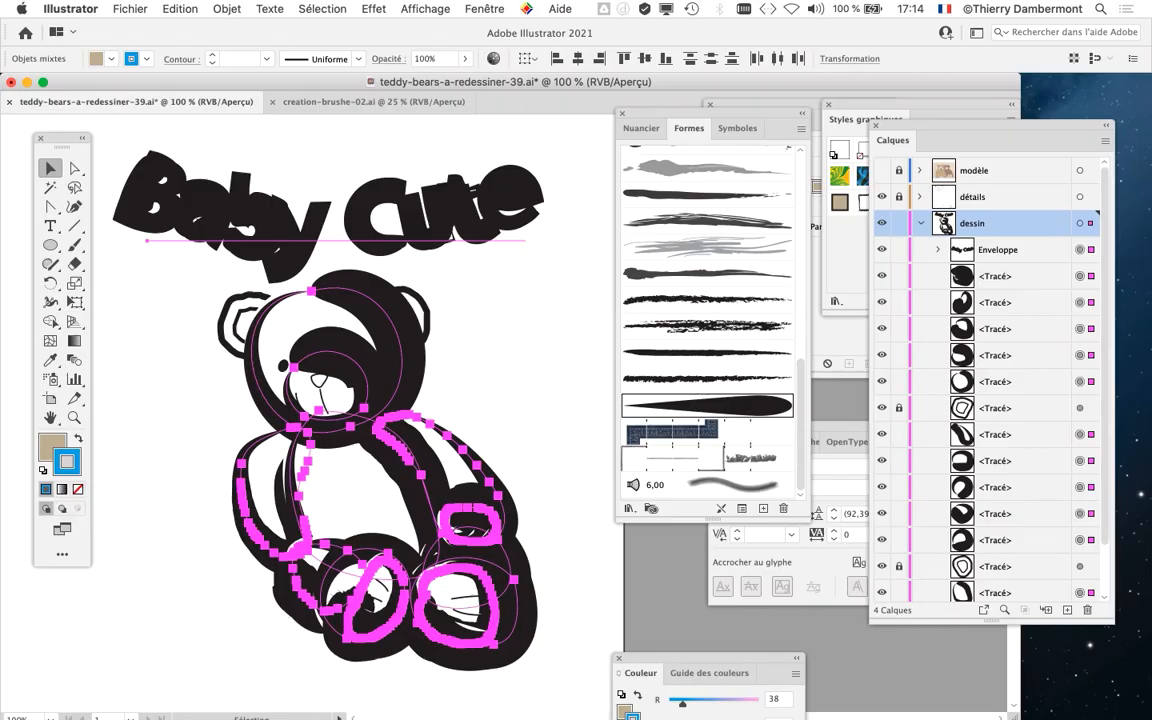
Step: Set the black teardrop art brush's fixed width to 8% with the preview on the bear and title
{"action": "left_click_drag", "start_coordinate": [712, 113], "coordinate": [703, 78]}
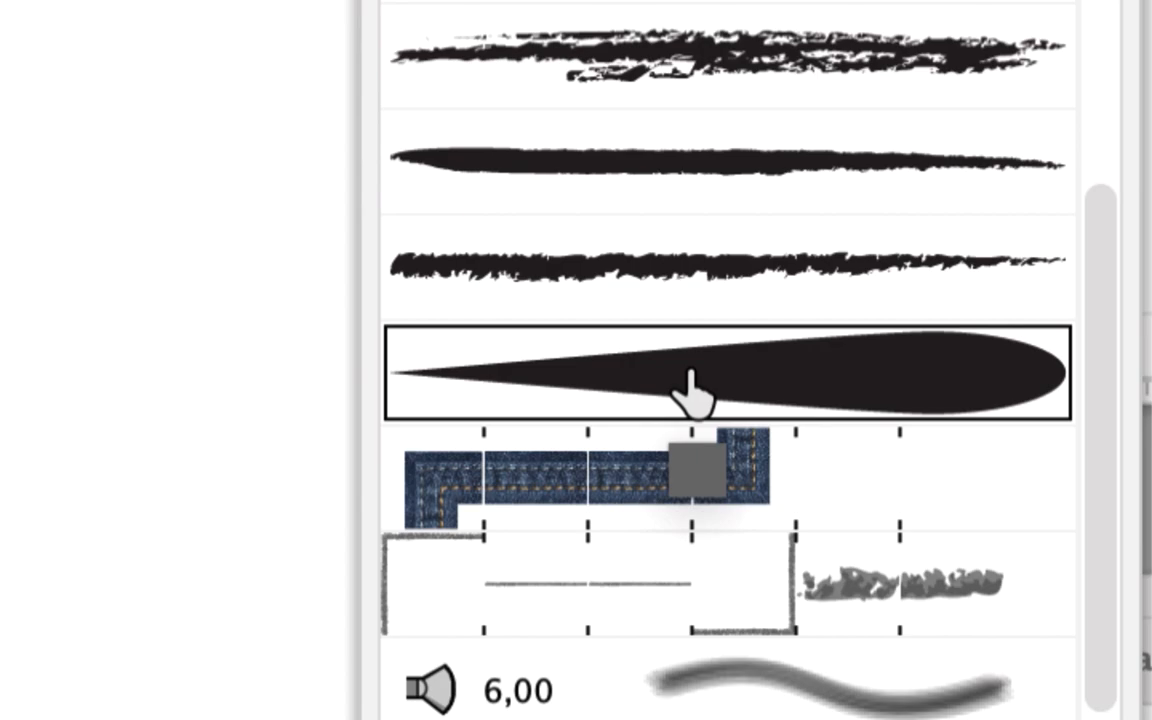
{"action": "double_click", "coordinate": [690, 385]}
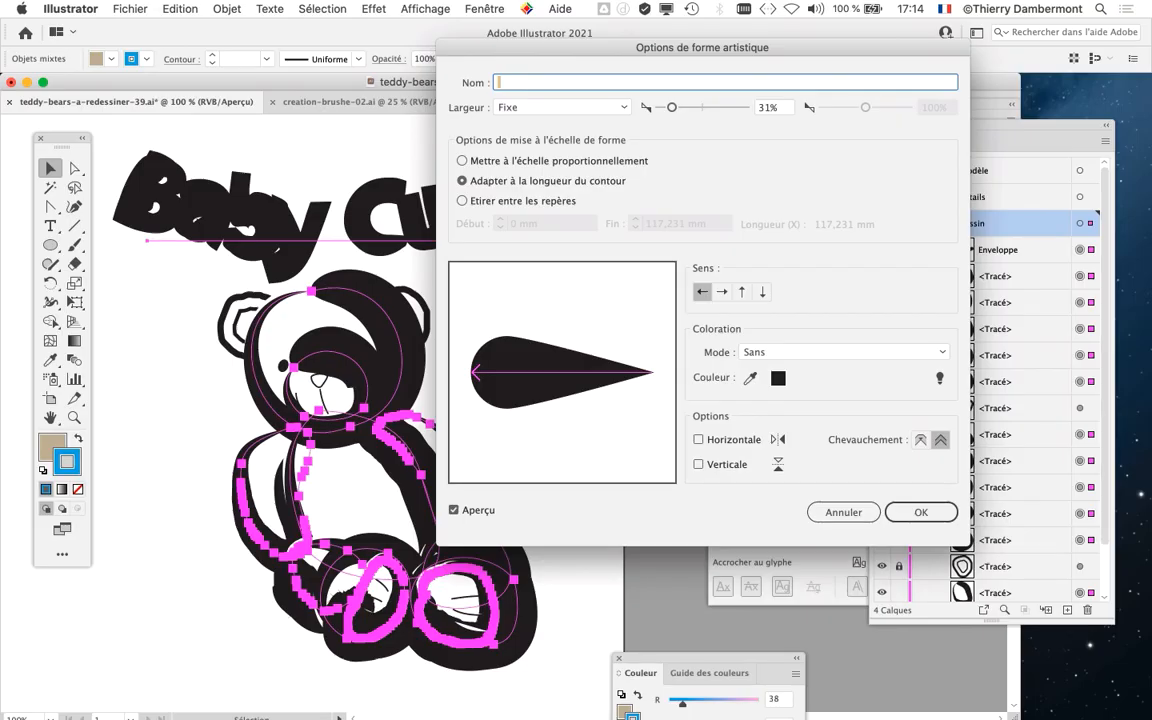
{"action": "mouse_move", "coordinate": [702, 47]}
{"action": "left_mouse_down"}
{"action": "mouse_move", "coordinate": [875, 50]}
{"action": "mouse_move", "coordinate": [887, 27]}
{"action": "left_mouse_up"}
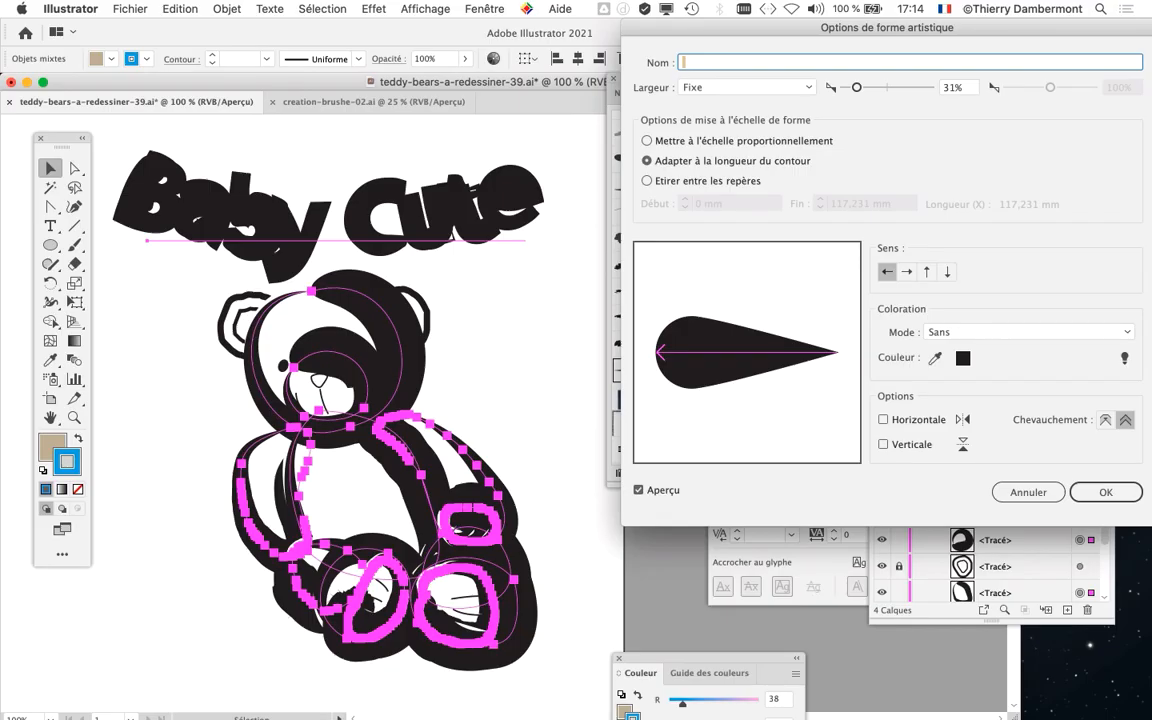
{"action": "left_click_drag", "start_coordinate": [856, 87], "coordinate": [846, 87]}
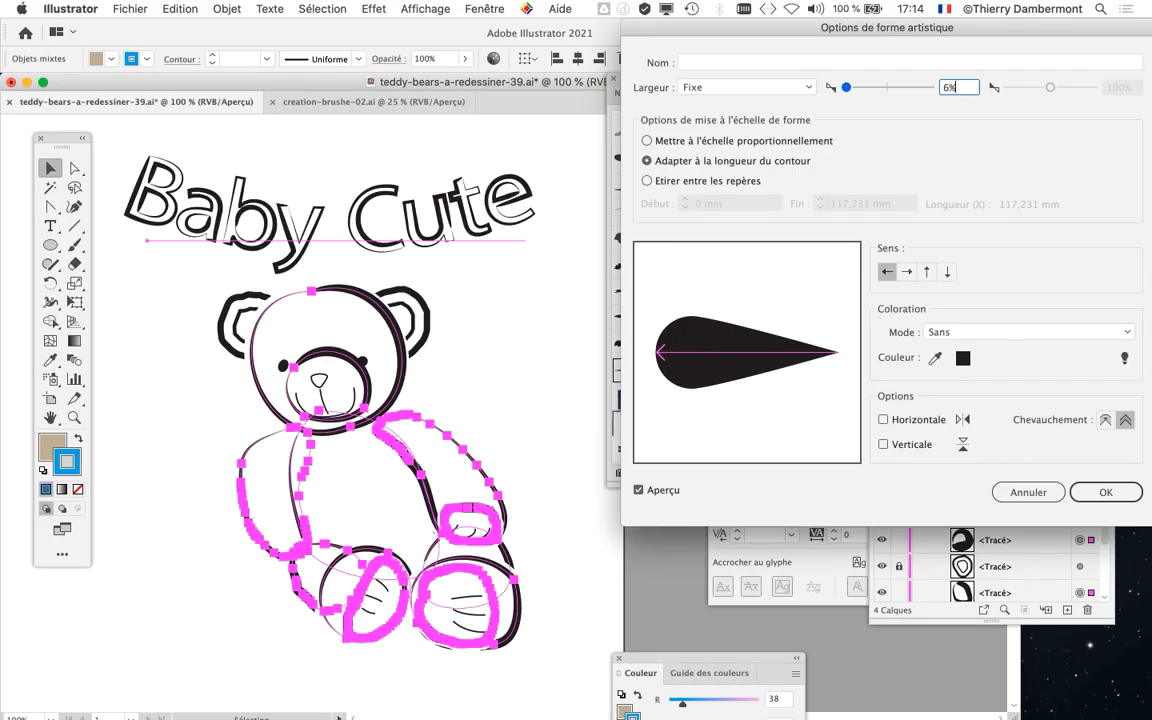
{"action": "key", "text": "Up"}
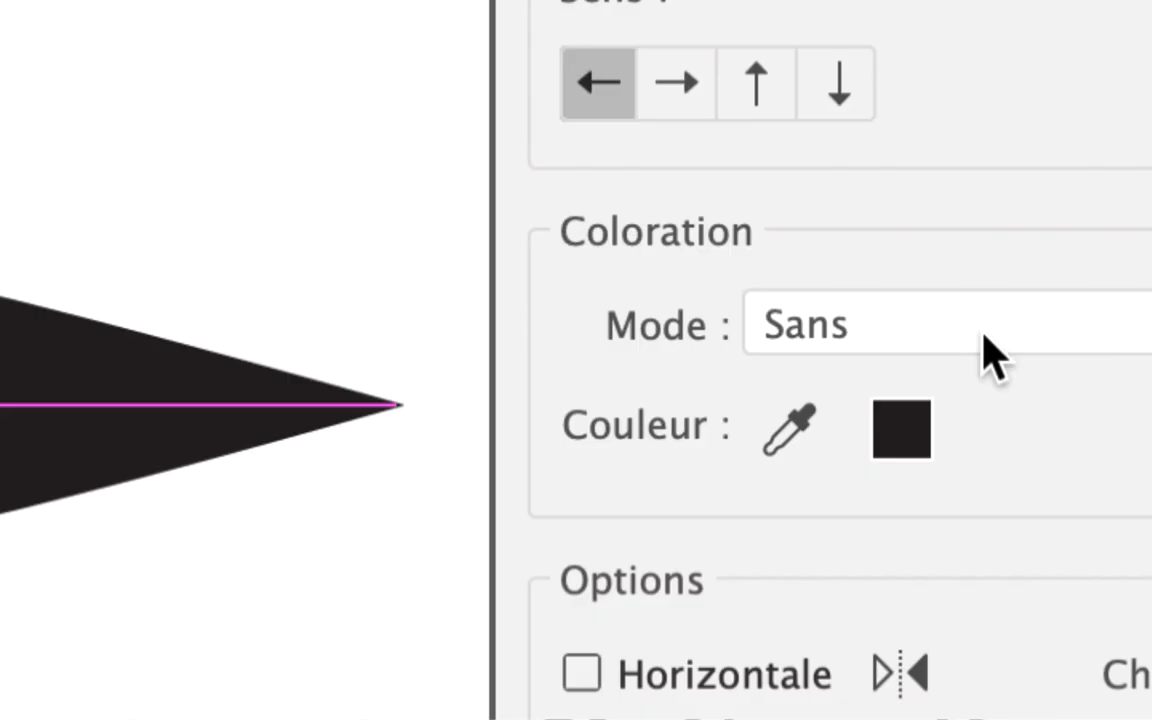
Step: Set the teardrop brush's colouring mode to Teintes and apply the brush changes to the existing strokes
{"action": "left_click", "coordinate": [985, 352]}
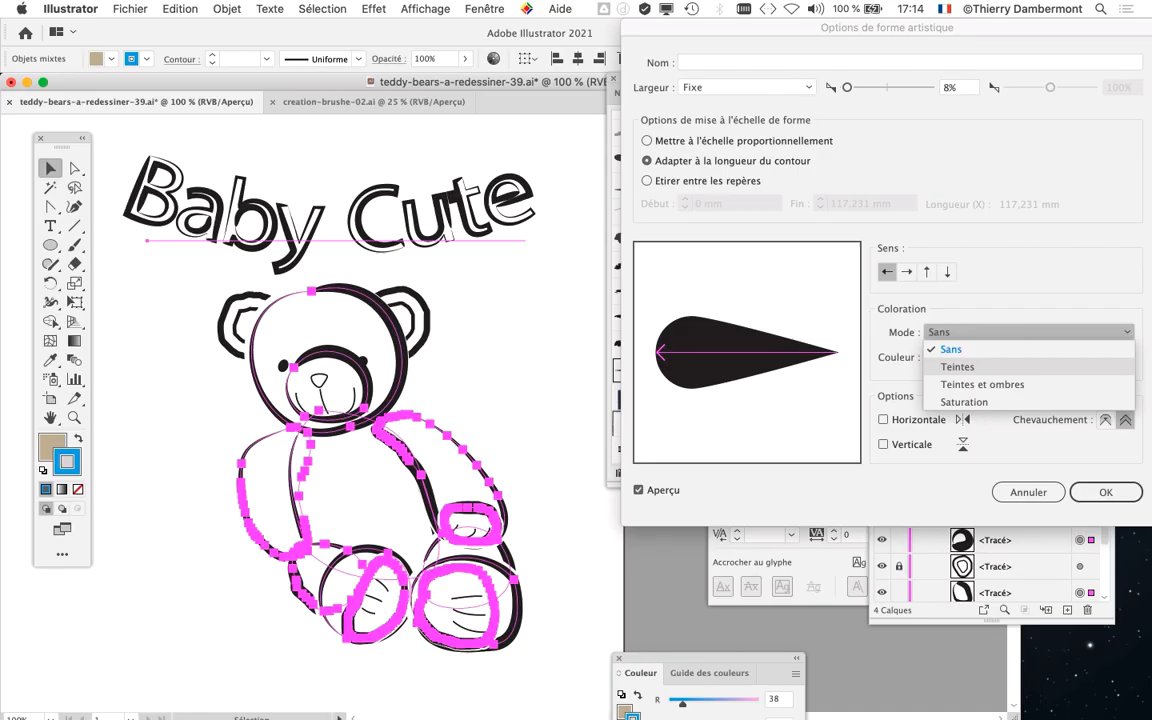
{"action": "left_click", "coordinate": [957, 367]}
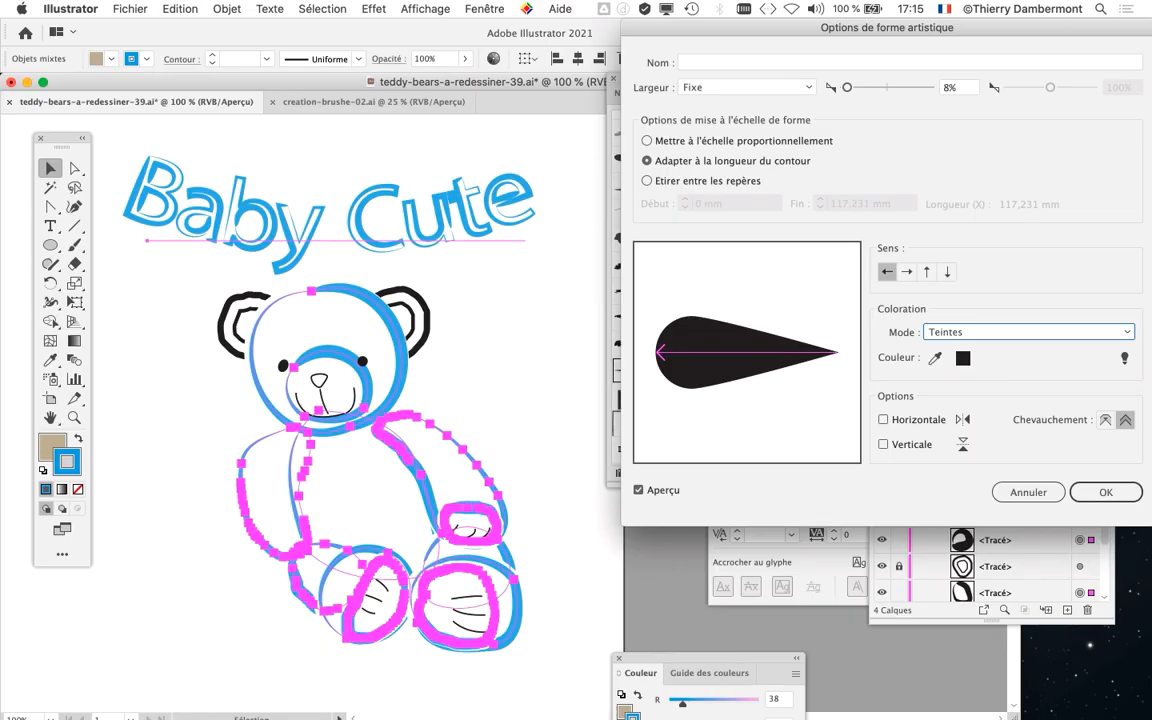
{"action": "left_click", "coordinate": [1106, 492]}
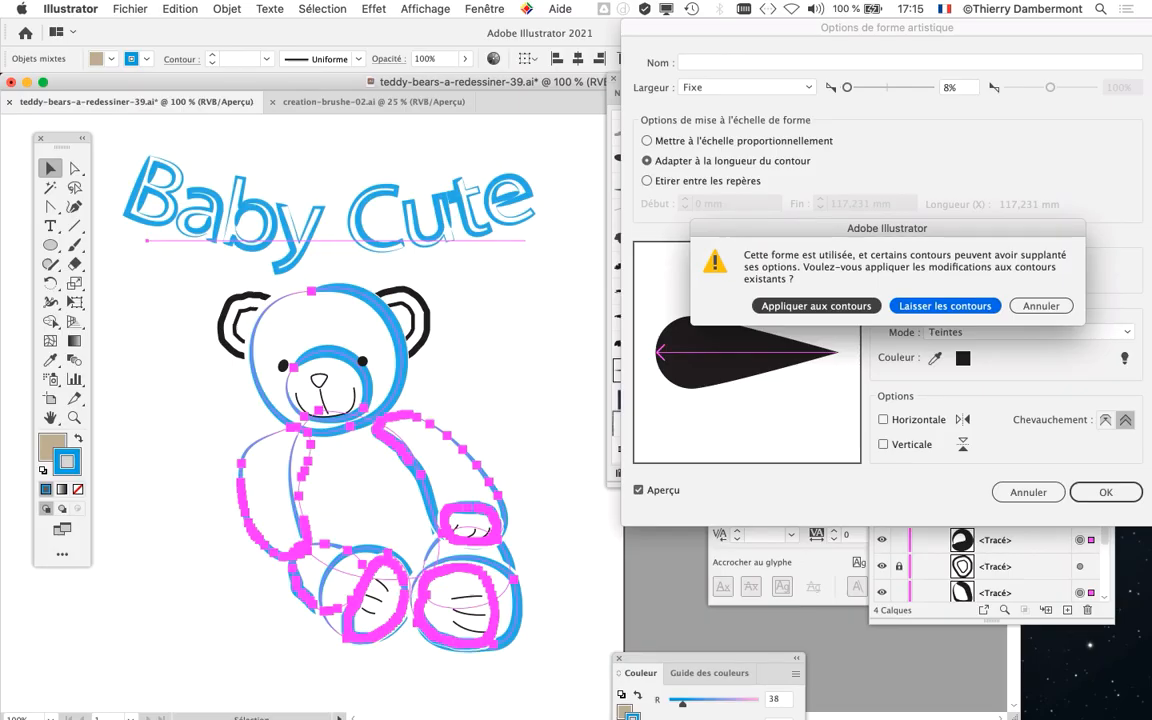
{"action": "left_click", "coordinate": [816, 306]}
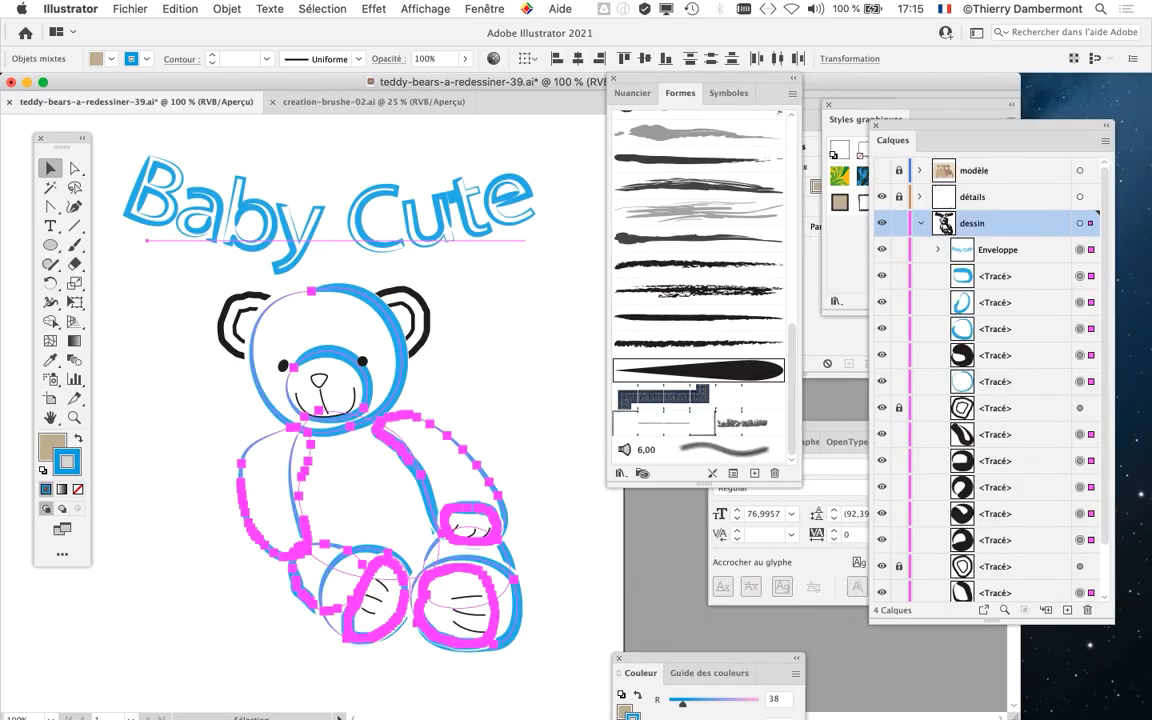
Step: Display the colour swatches and place them clear of the bear and the Baby Cute title
{"action": "mouse_move", "coordinate": [680, 93]}
{"action": "left_mouse_down"}
{"action": "mouse_move", "coordinate": [648, 113]}
{"action": "mouse_move", "coordinate": [618, 327]}
{"action": "mouse_move", "coordinate": [819, 520]}
{"action": "mouse_move", "coordinate": [915, 513]}
{"action": "mouse_move", "coordinate": [100, 543]}
{"action": "mouse_move", "coordinate": [90, 614]}
{"action": "left_mouse_up"}
{"action": "left_click", "coordinate": [484, 8]}
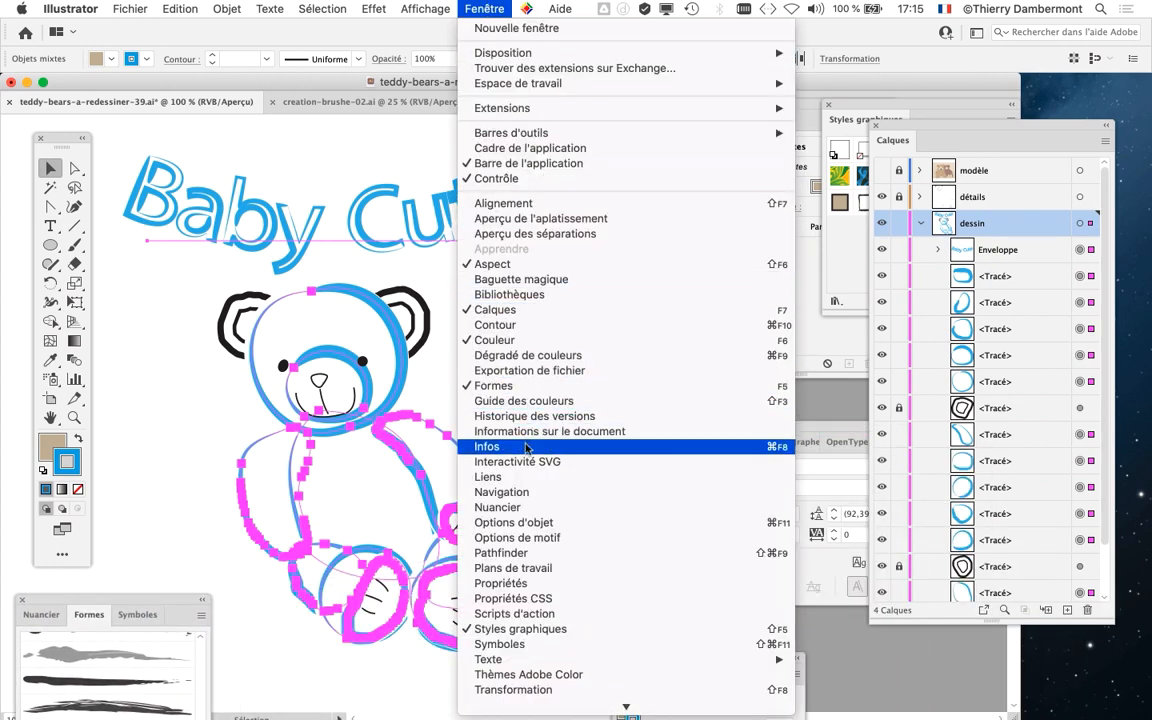
{"action": "left_click", "coordinate": [497, 507]}
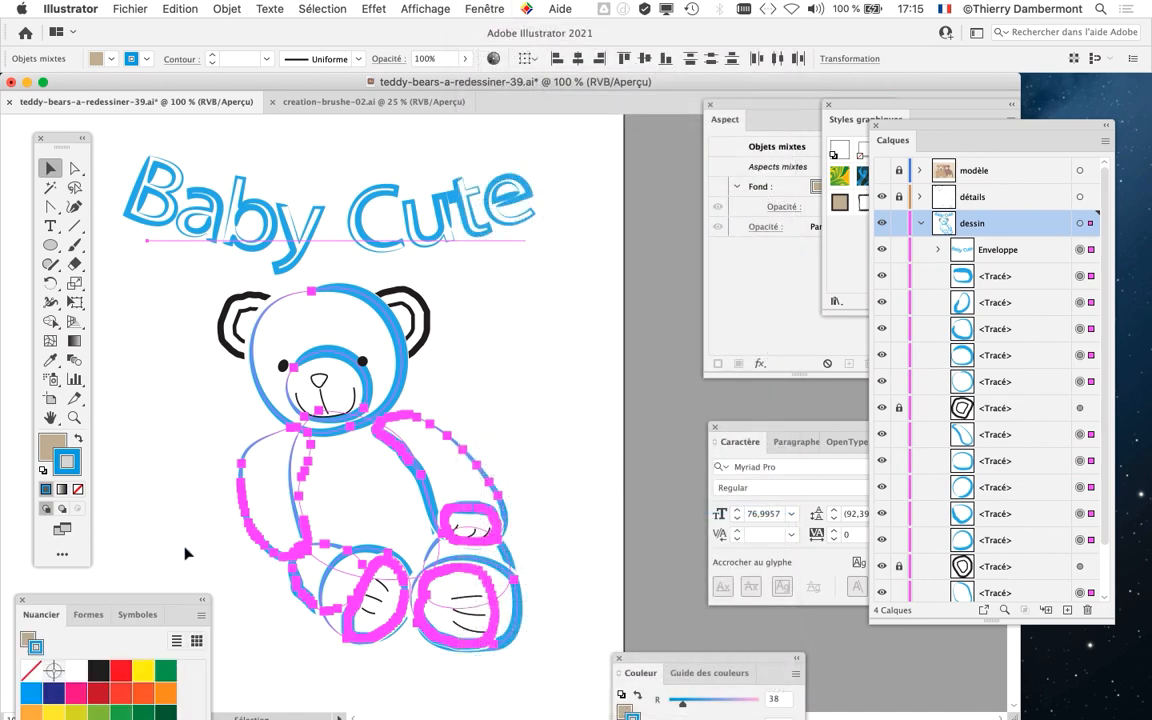
{"action": "left_click_drag", "start_coordinate": [161, 602], "coordinate": [697, 107]}
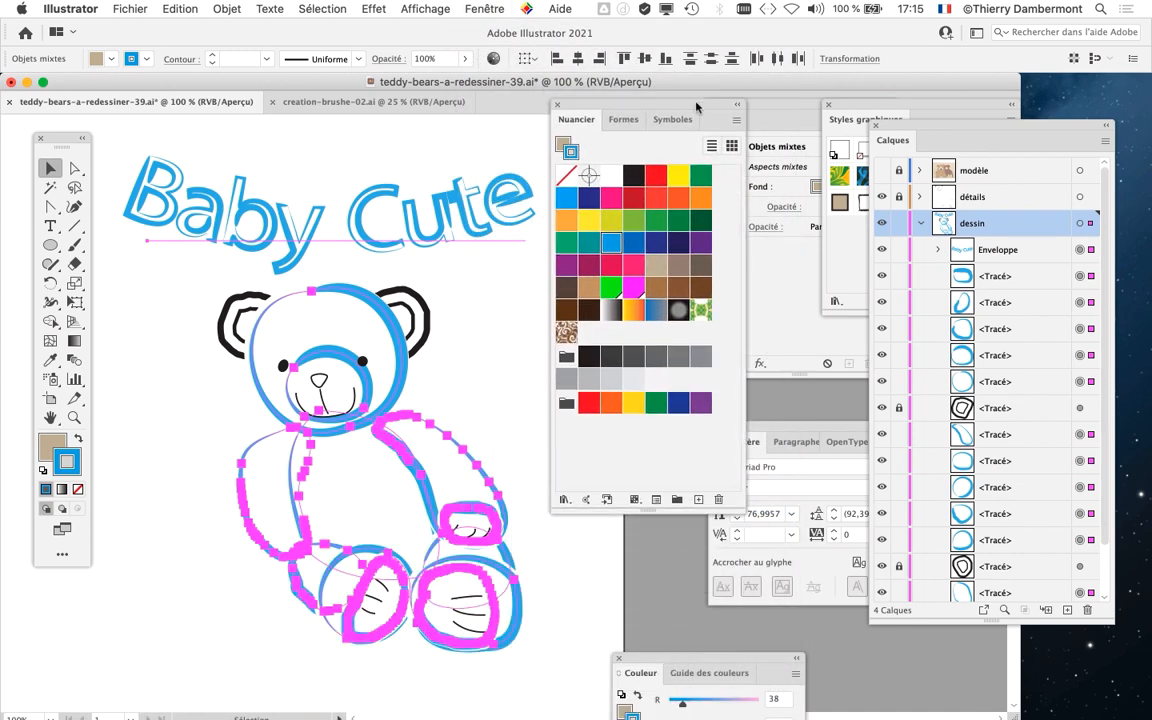
Step: Recolour the selected bear and title strokes light green, clear the selection and move the swatches further from the artwork
{"action": "left_click", "coordinate": [611, 220]}
{"action": "left_click", "coordinate": [634, 220]}
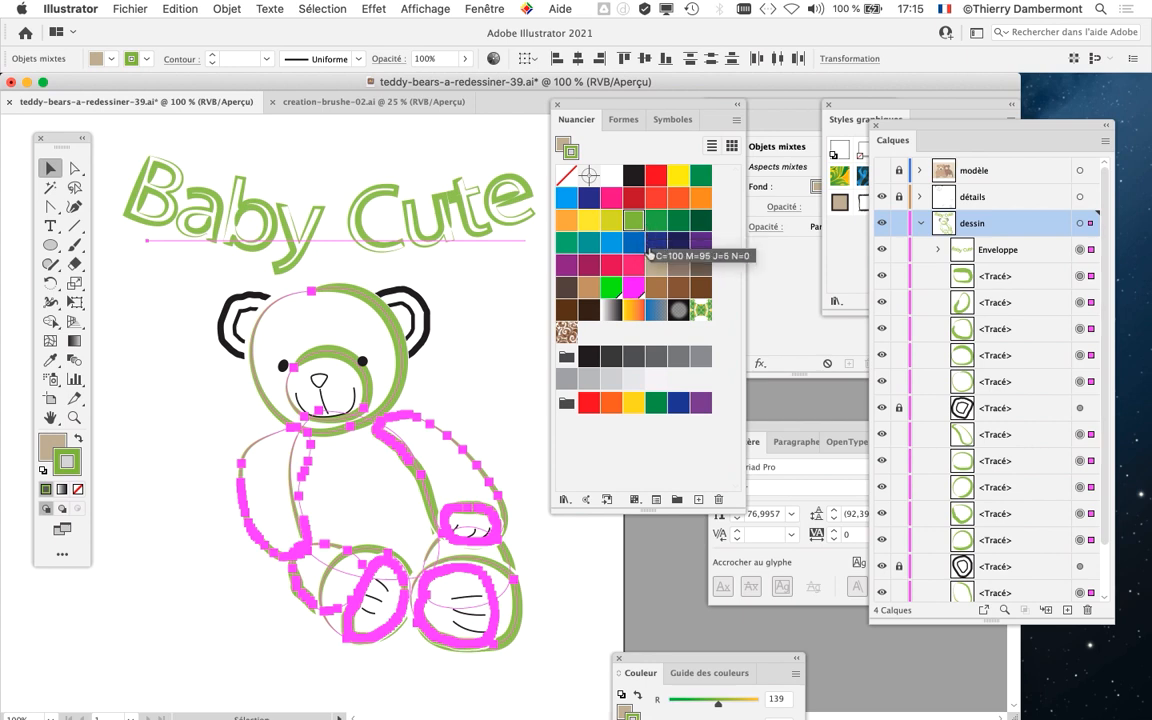
{"action": "left_click", "coordinate": [481, 333]}
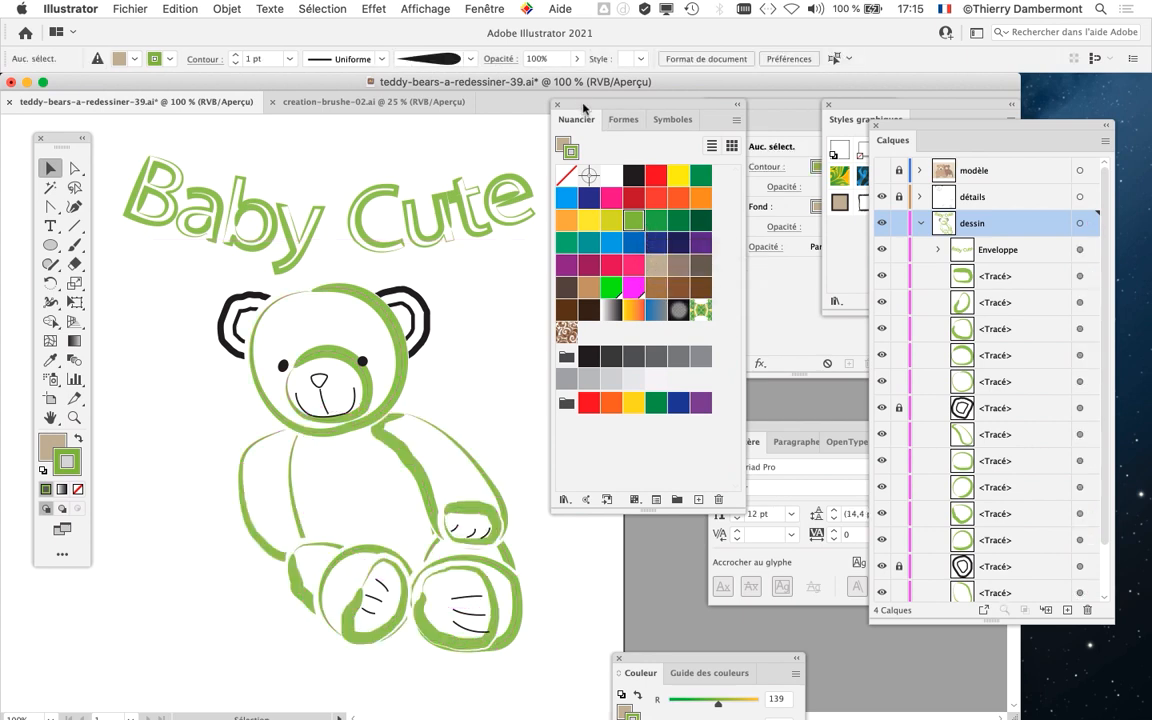
{"action": "left_click_drag", "start_coordinate": [560, 104], "coordinate": [643, 96]}
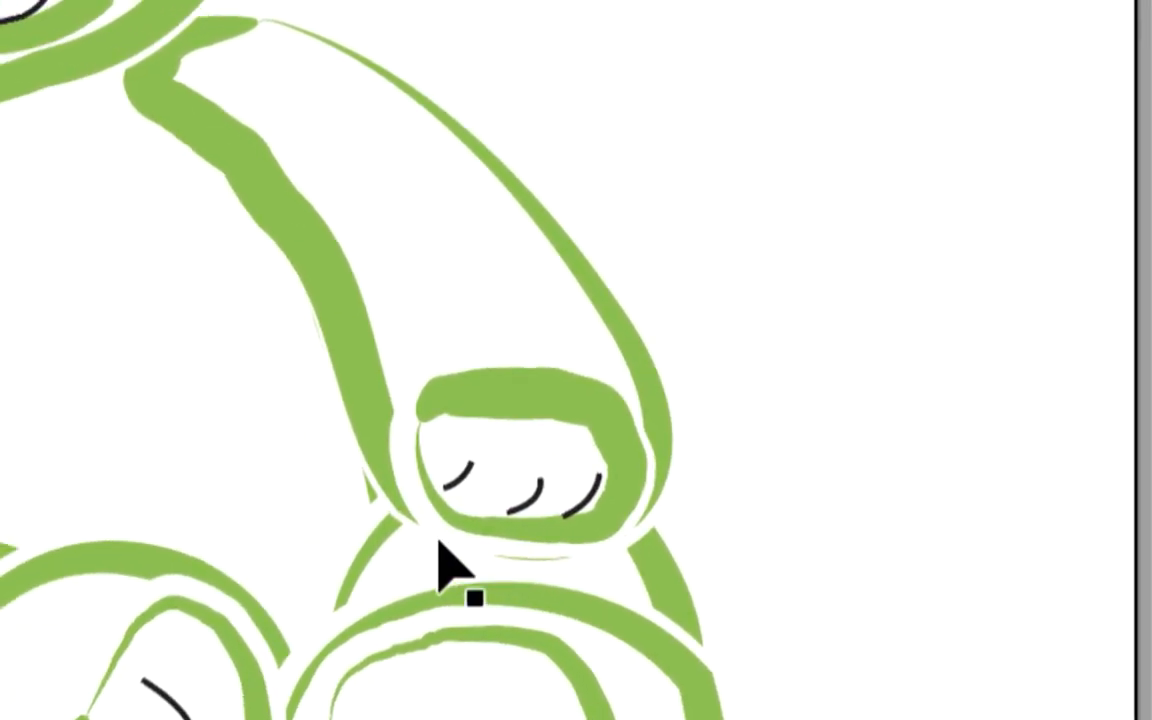
Step: Try moving the bear's arm, paw and body shapes aside one by one, undo the moves and clear the selection
{"action": "left_click", "coordinate": [430, 520]}
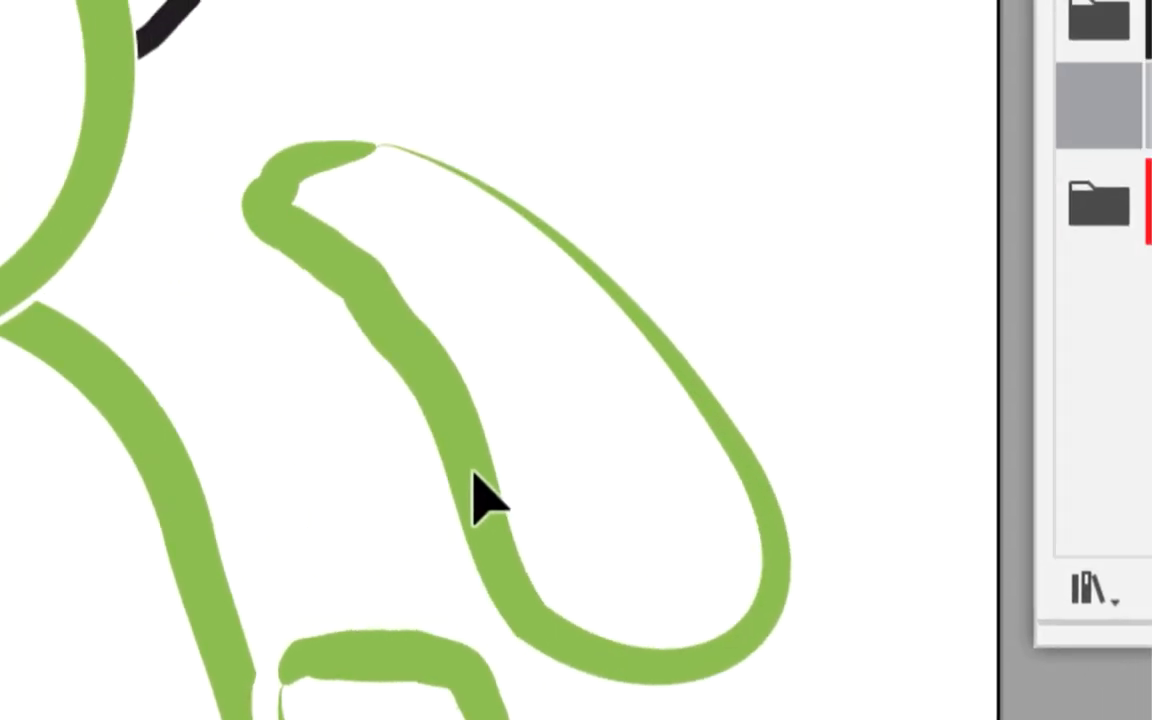
{"action": "left_click", "coordinate": [476, 474]}
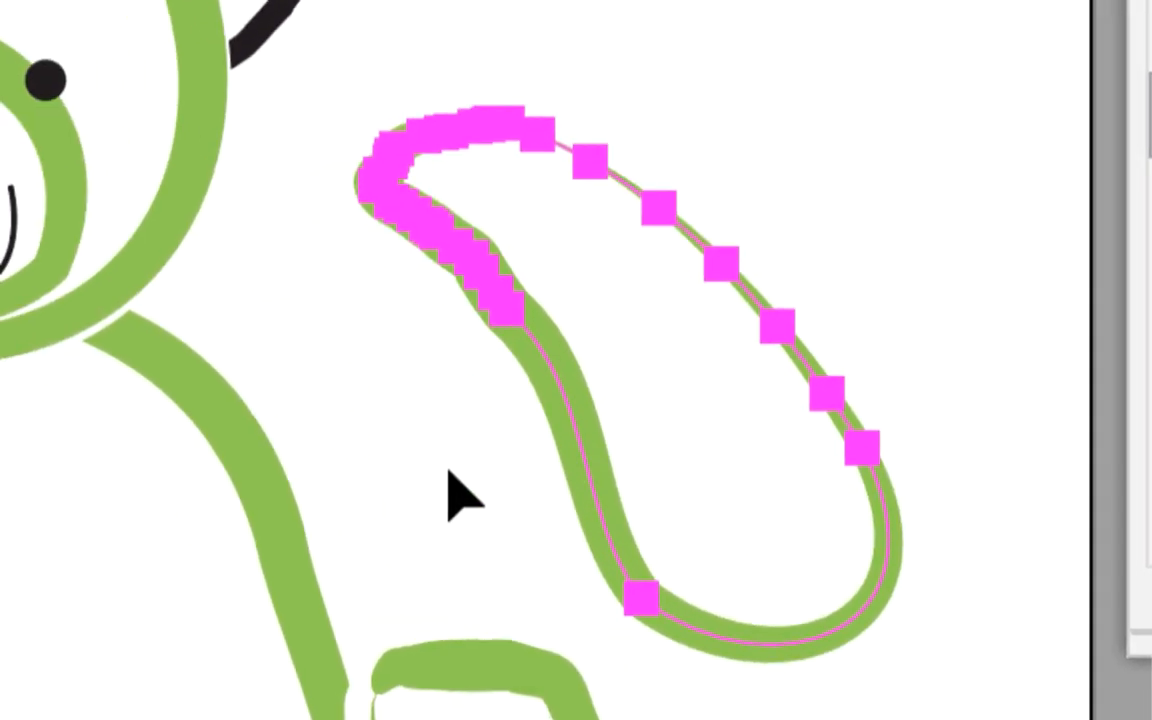
{"action": "left_click", "coordinate": [470, 660]}
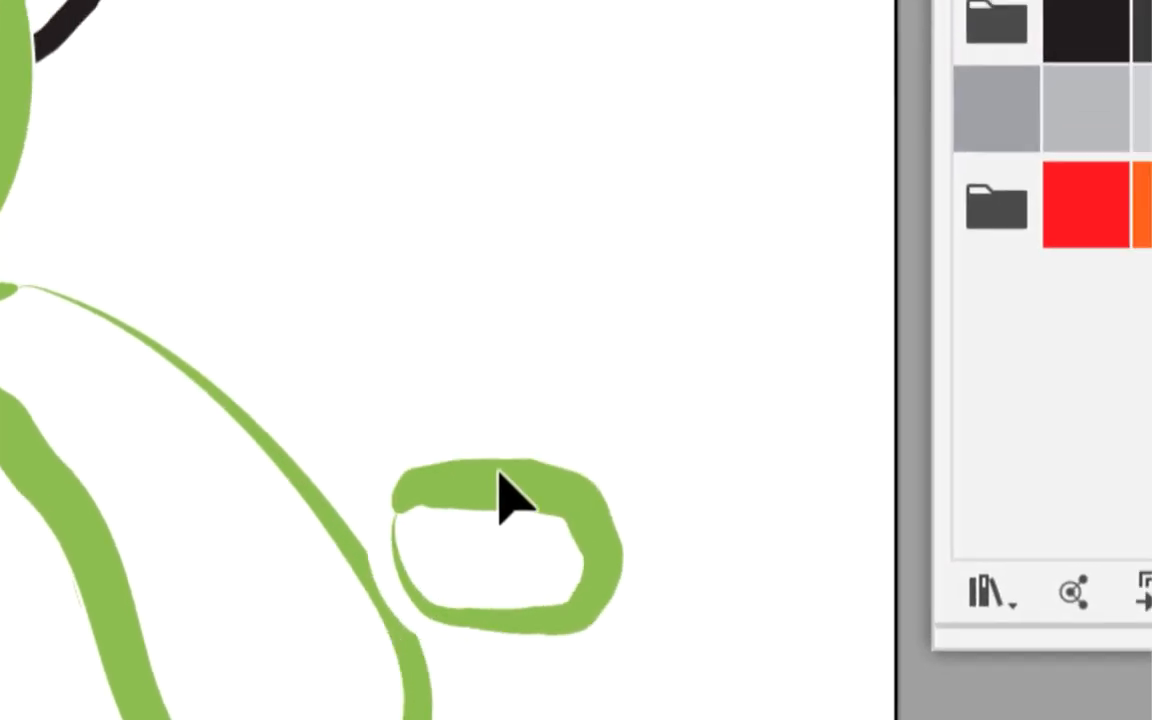
{"action": "left_click", "coordinate": [505, 492]}
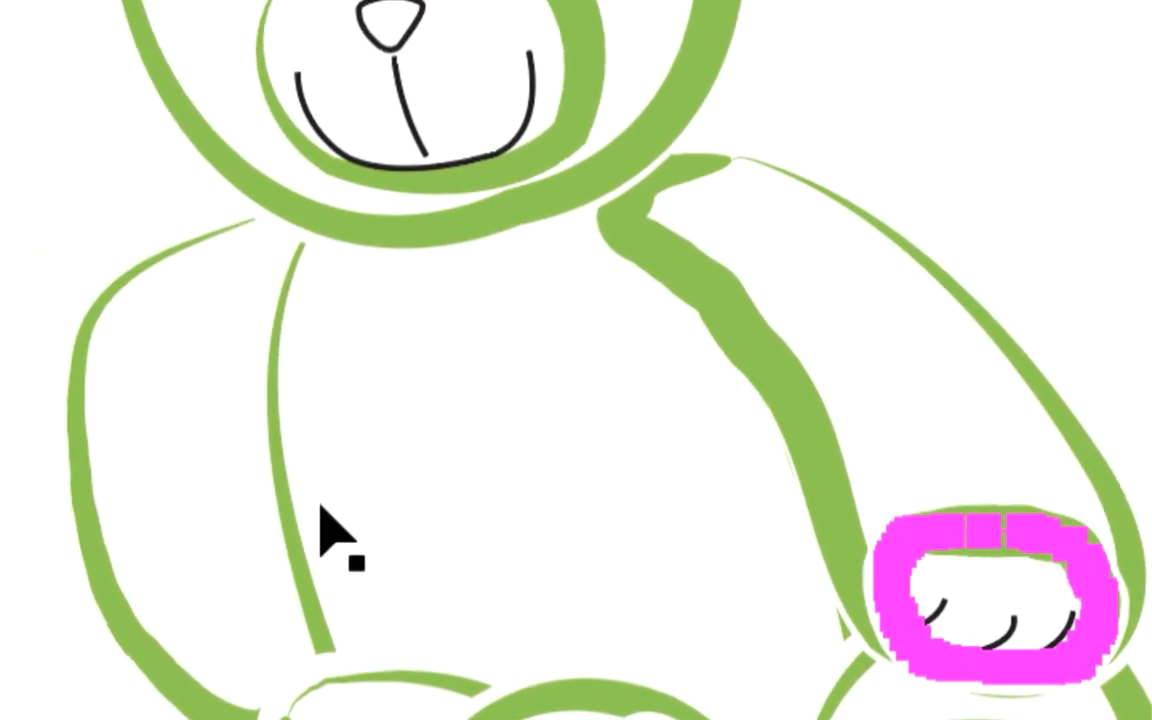
{"action": "left_click", "coordinate": [318, 508]}
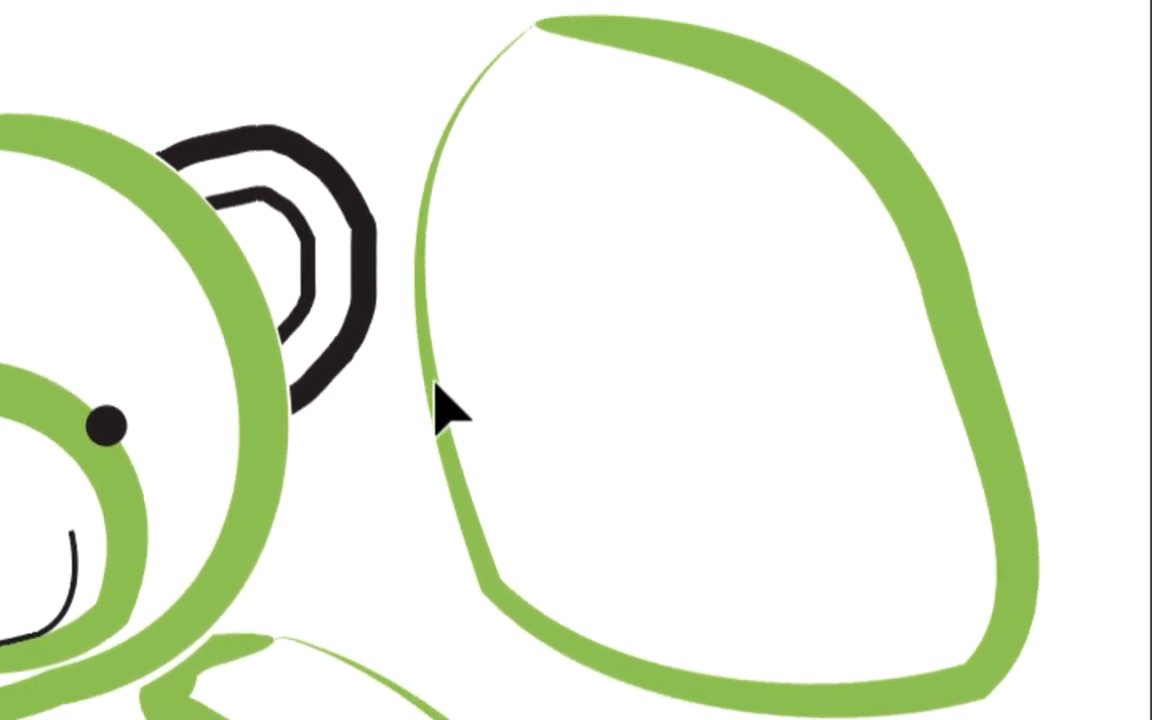
{"action": "left_click", "coordinate": [474, 445]}
{"action": "key", "text": "ctrl+z"}
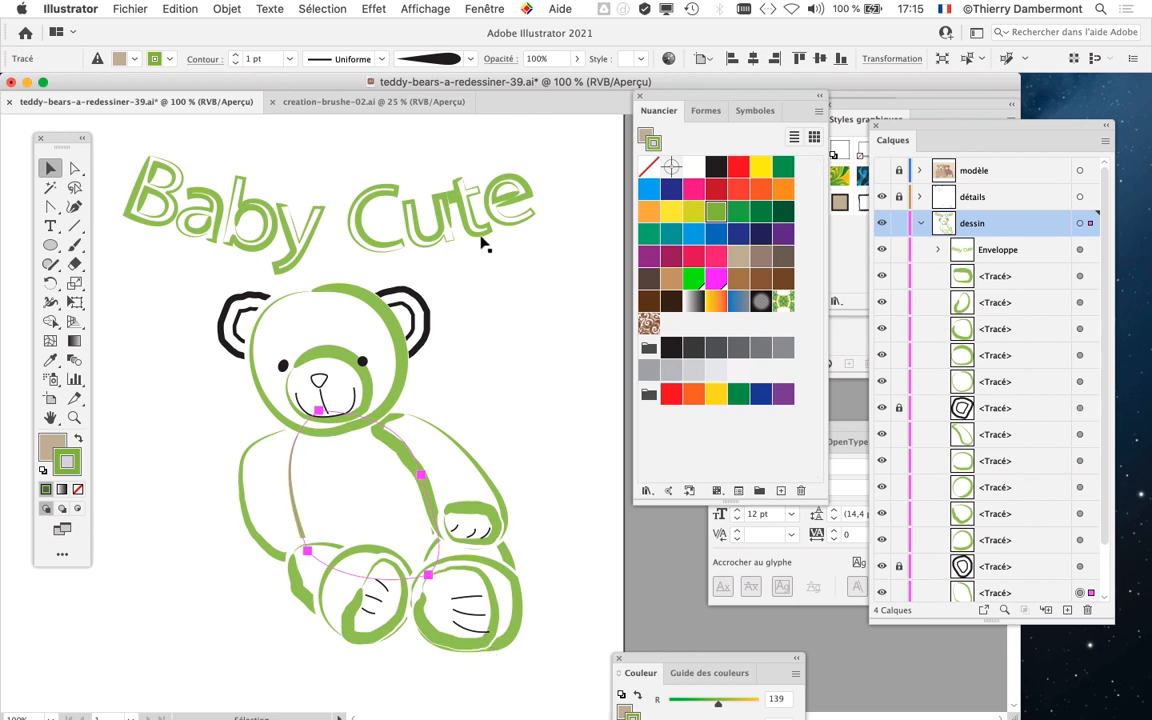
{"action": "key", "text": "ctrl"}
{"action": "left_click", "coordinate": [527, 387]}
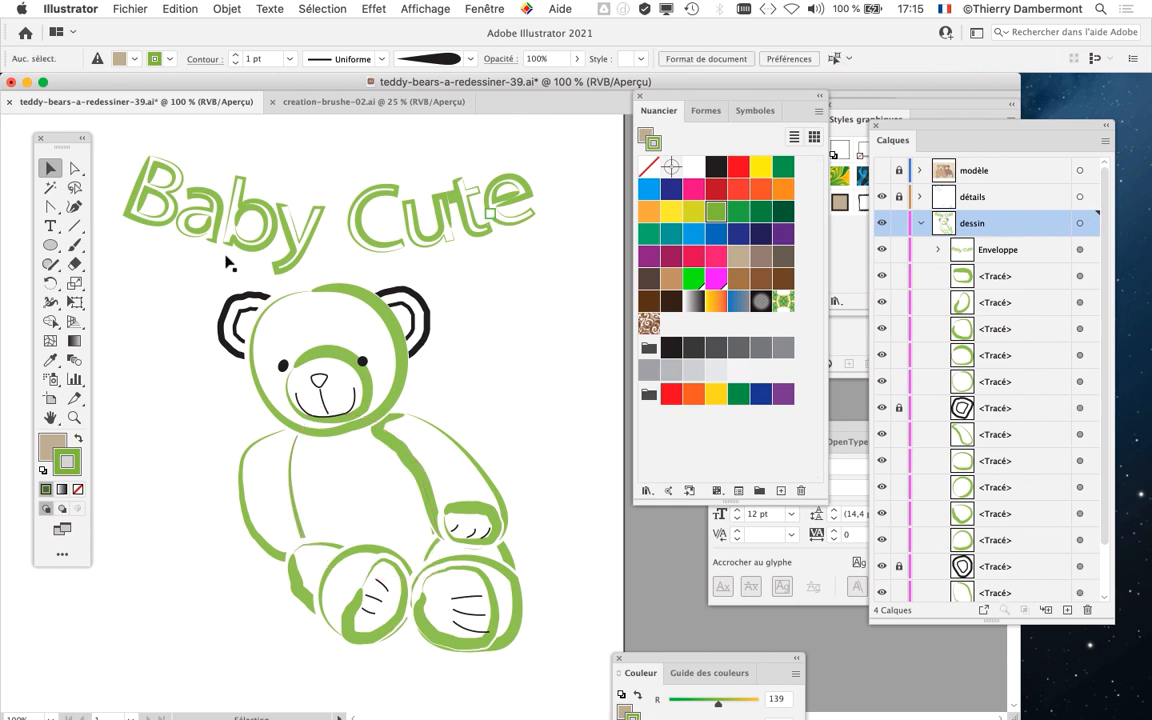
Step: Save a new version of the document as teddy-bears-a-redessiner-40.ai in the teddy bear 10 folder with the default format options
{"action": "left_click", "coordinate": [116, 9]}
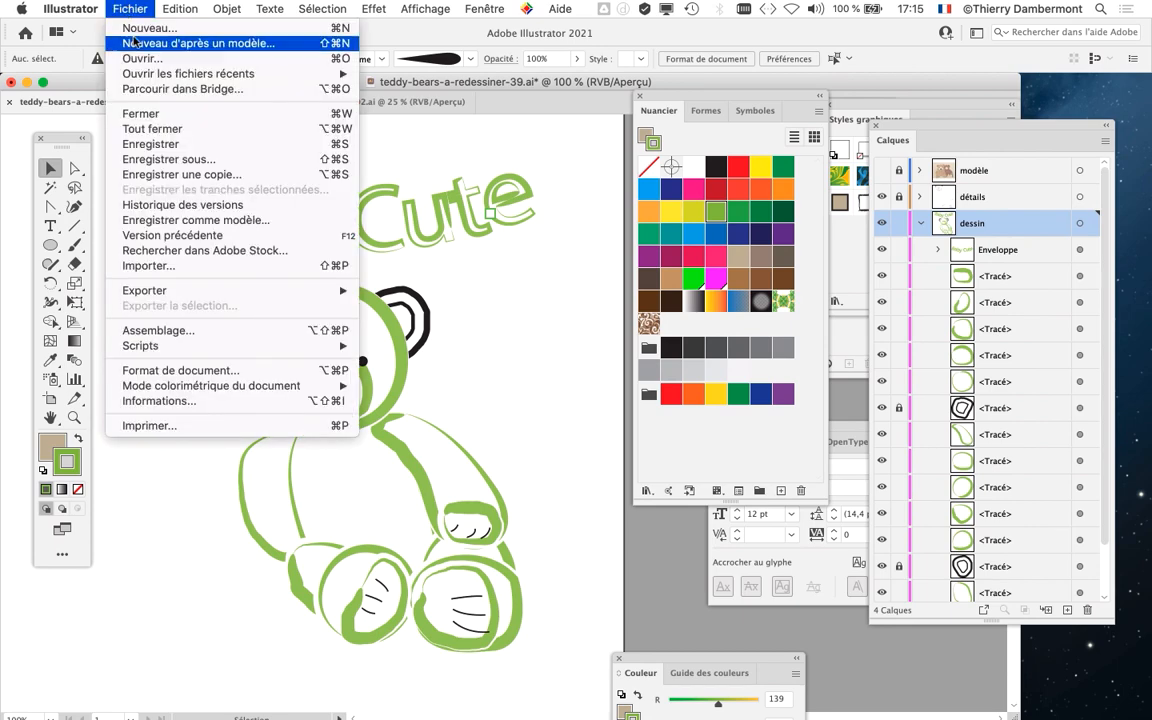
{"action": "left_click", "coordinate": [166, 159]}
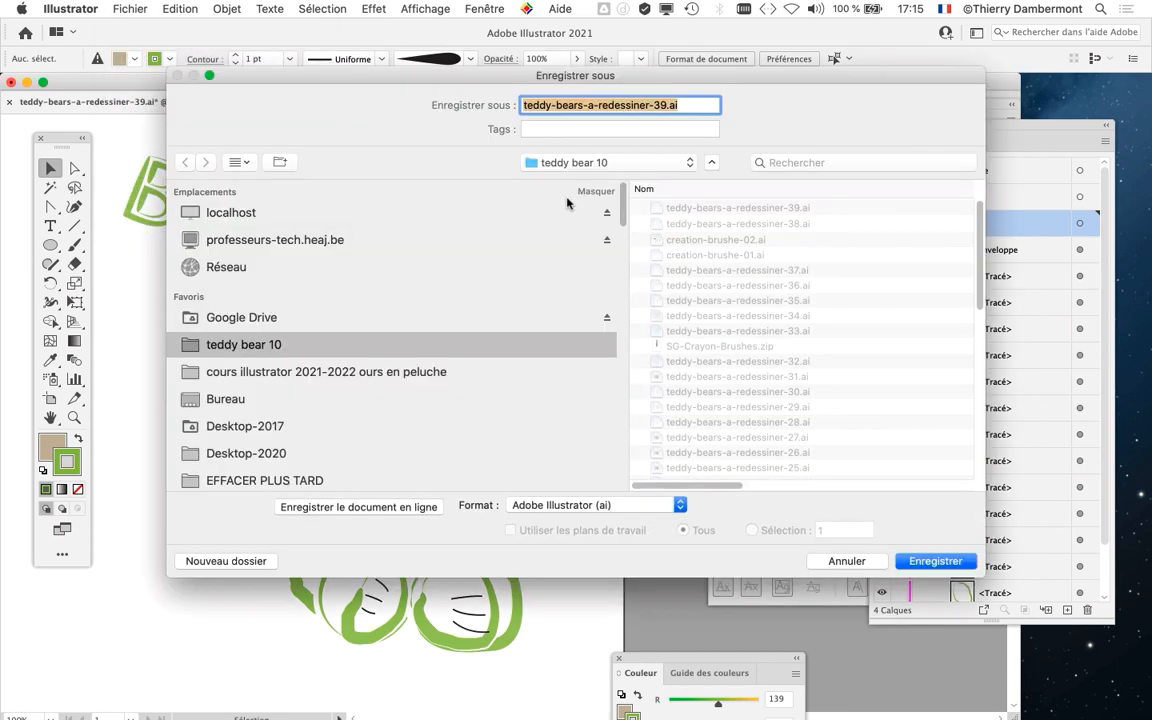
{"action": "left_click", "coordinate": [664, 106]}
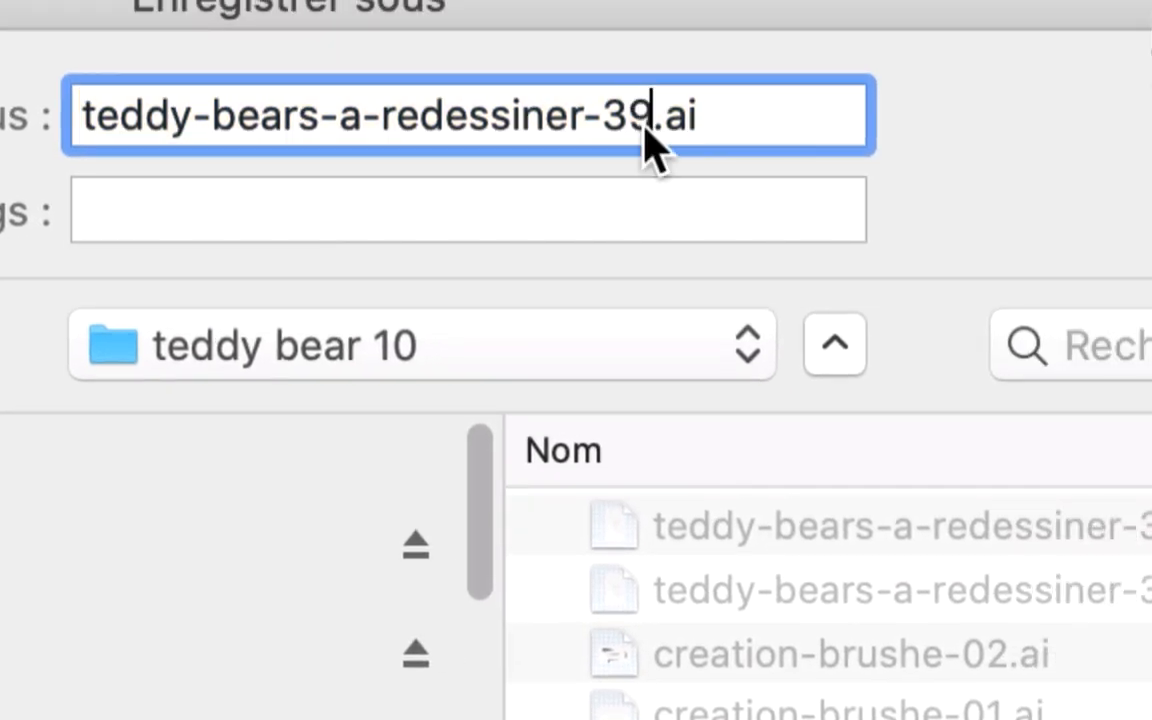
{"action": "left_click_drag", "start_coordinate": [647, 128], "coordinate": [605, 126]}
{"action": "type", "text": "40"}
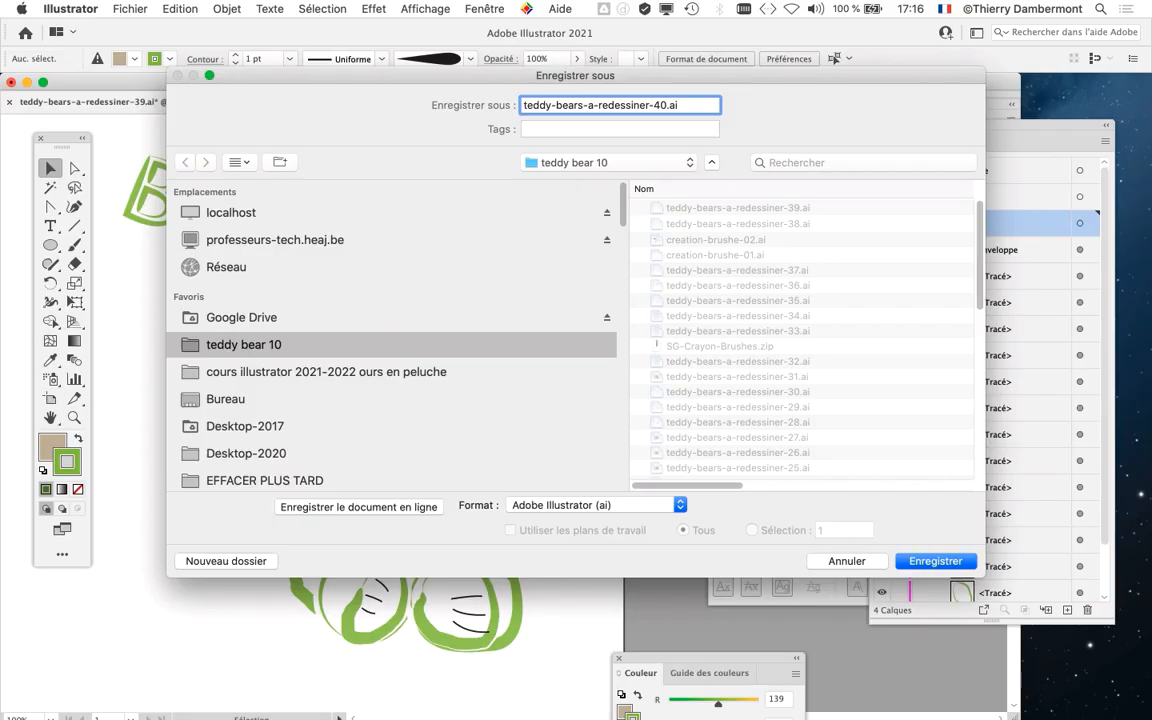
{"action": "key", "text": "Return"}
{"action": "key", "text": "Return"}
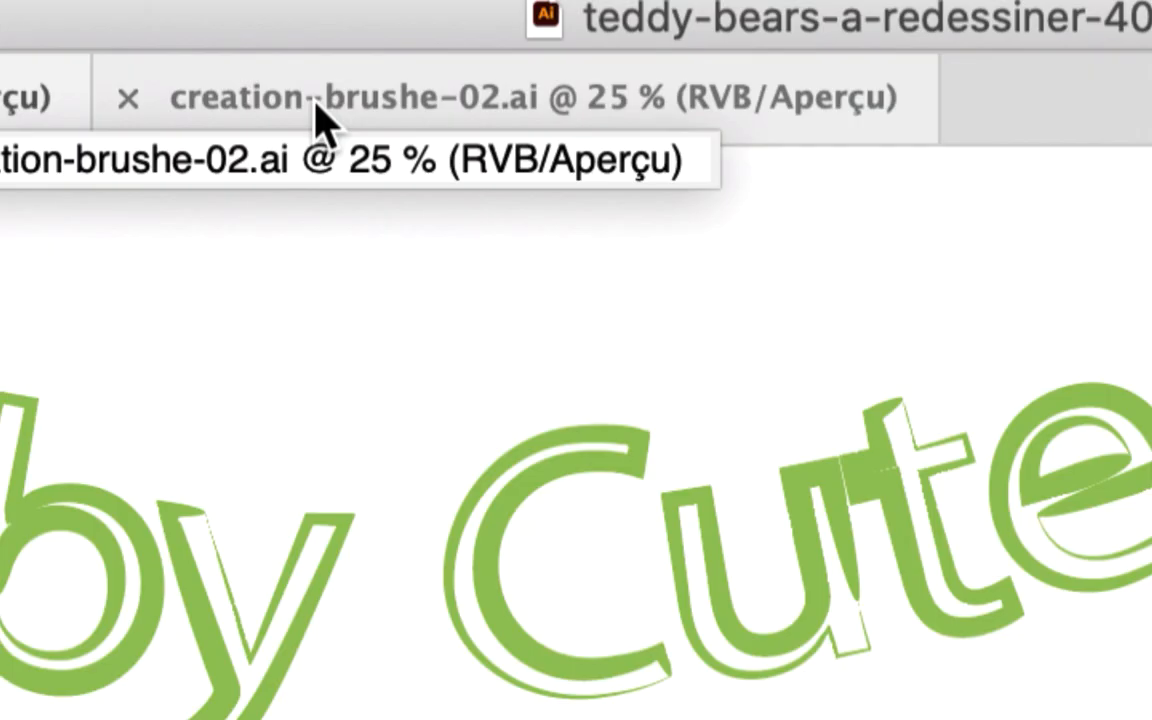
Step: Switch to creation-brushe-02.ai and enlarge its artboard to about 389 by 573 mm with the Artboard tool
{"action": "left_click", "coordinate": [322, 118]}
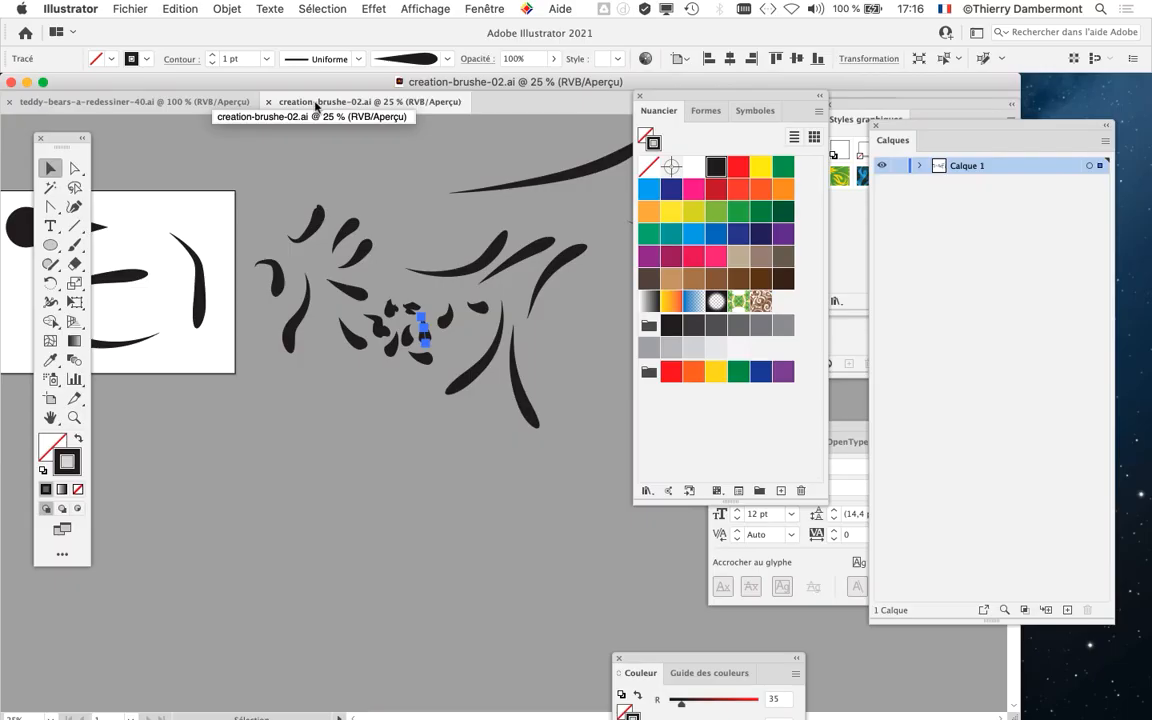
{"action": "left_click_drag", "start_coordinate": [215, 384], "coordinate": [469, 358]}
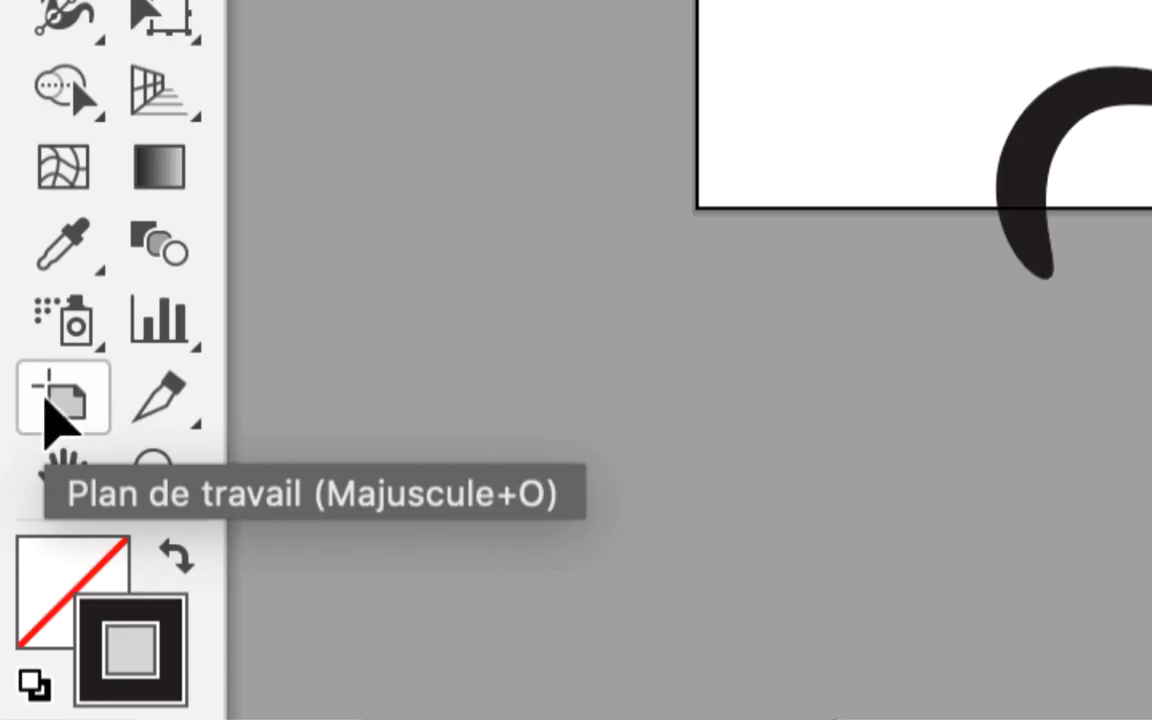
{"action": "left_click", "coordinate": [45, 402]}
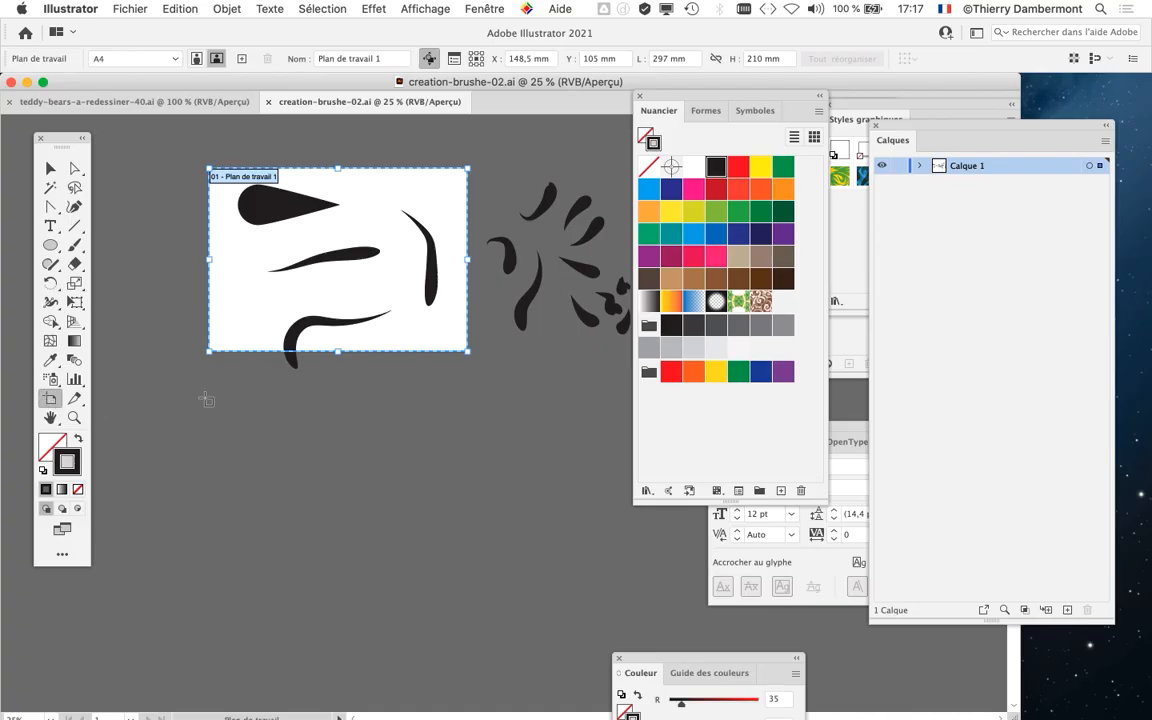
{"action": "scroll", "coordinate": [340, 327], "scroll_direction": "down", "scroll_amount": 1}
{"action": "scroll", "coordinate": [340, 328], "scroll_direction": "up", "scroll_amount": 2}
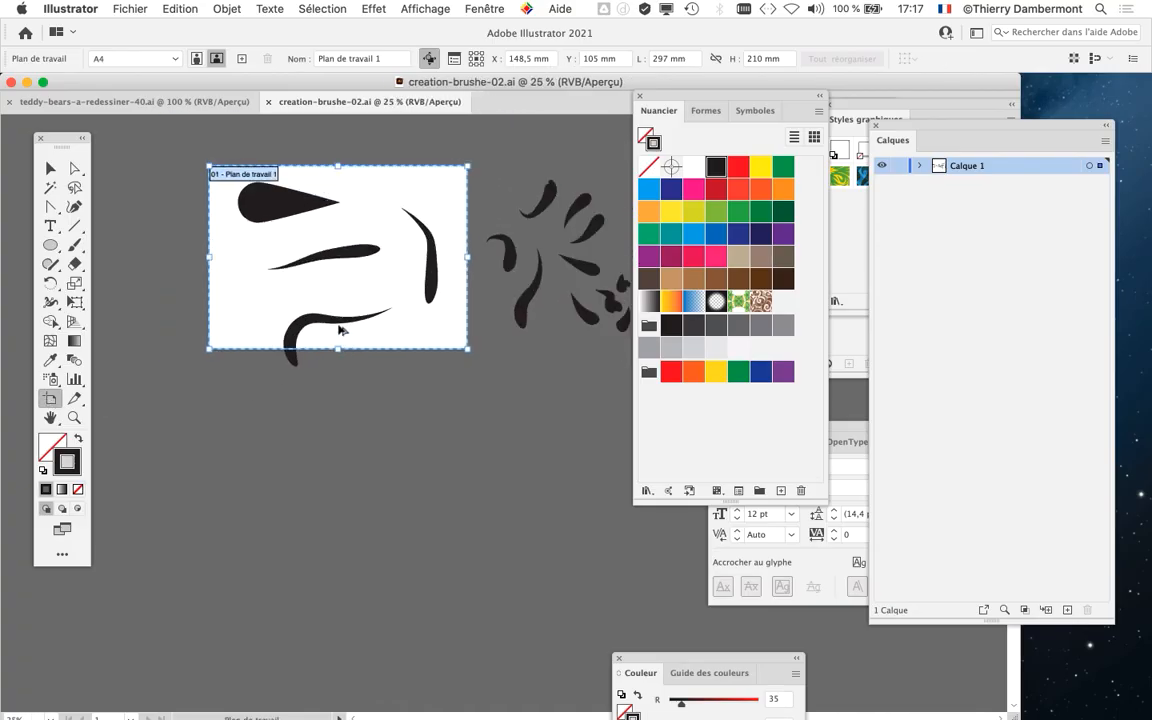
{"action": "scroll", "coordinate": [340, 329], "scroll_direction": "down", "scroll_amount": 2}
{"action": "scroll", "coordinate": [340, 329], "scroll_direction": "up", "scroll_amount": 2}
{"action": "left_click_drag", "start_coordinate": [466, 349], "coordinate": [541, 662]}
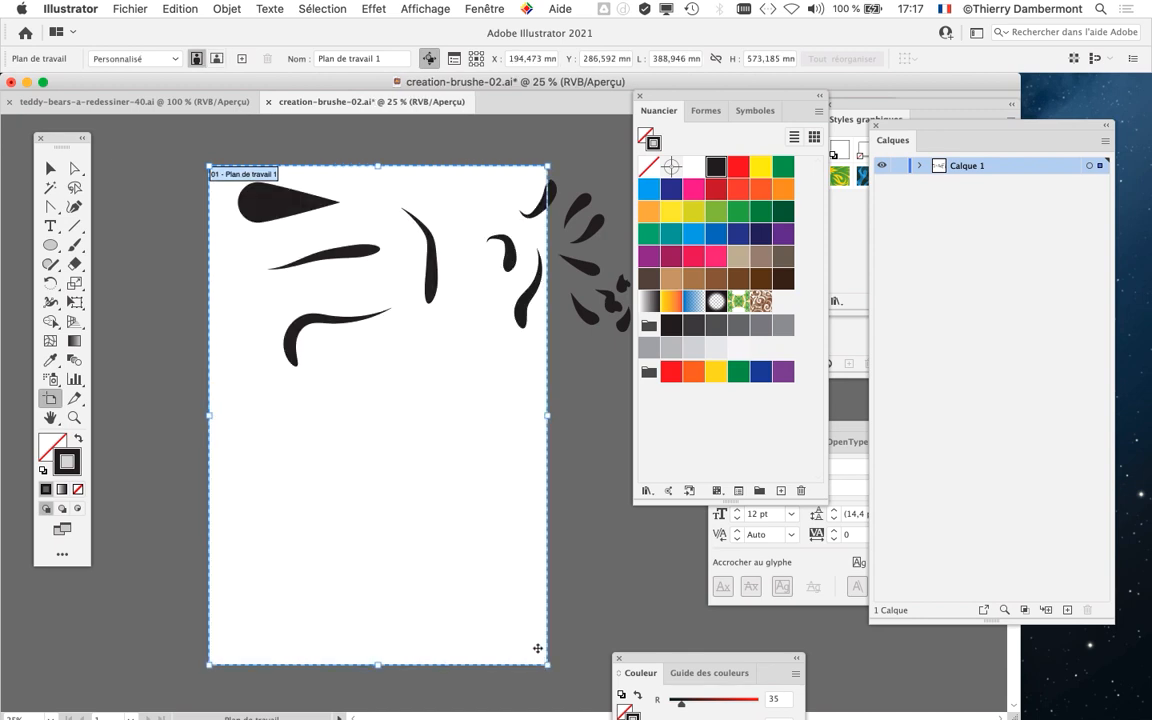
Step: Widen the artboard across the row of brush shapes and reduce its height, to about 905 by 511 mm
{"action": "scroll", "coordinate": [516, 625], "scroll_direction": "down", "scroll_amount": 1}
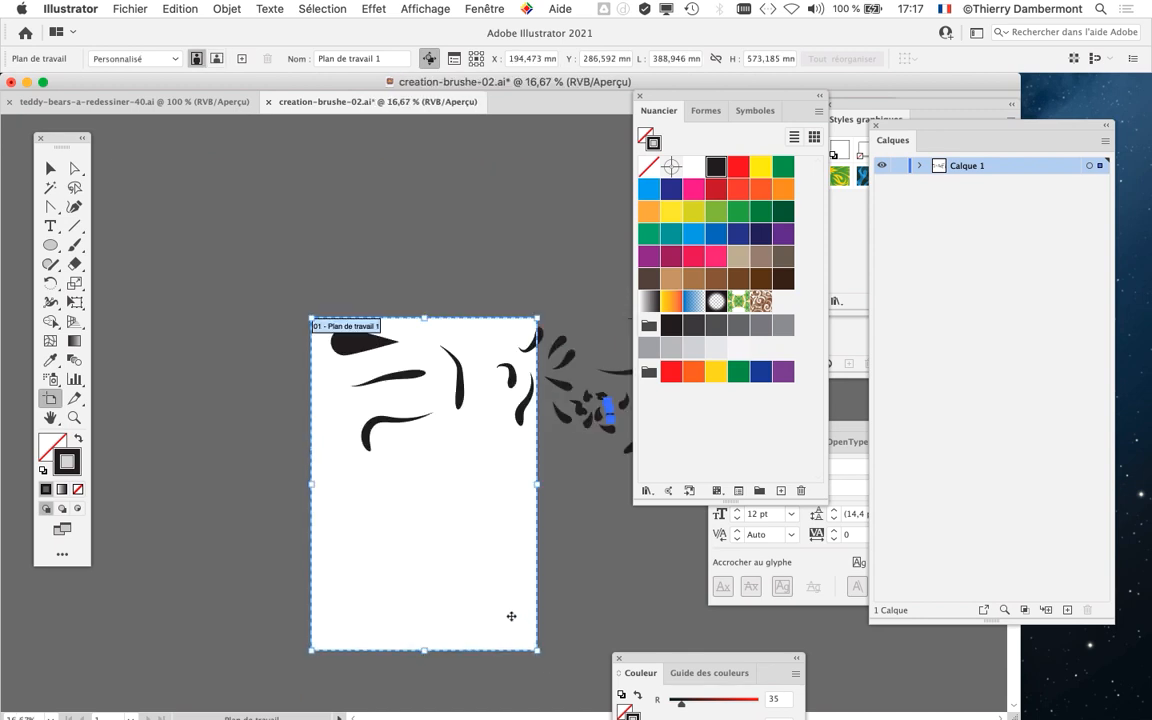
{"action": "left_click_drag", "start_coordinate": [411, 538], "coordinate": [248, 469]}
{"action": "left_click_drag", "start_coordinate": [375, 418], "coordinate": [607, 418]}
{"action": "scroll", "coordinate": [422, 476], "scroll_direction": "down", "scroll_amount": 1}
{"action": "scroll", "coordinate": [395, 472], "scroll_direction": "down", "scroll_amount": 1}
{"action": "scroll", "coordinate": [395, 472], "scroll_direction": "right", "scroll_amount": 1}
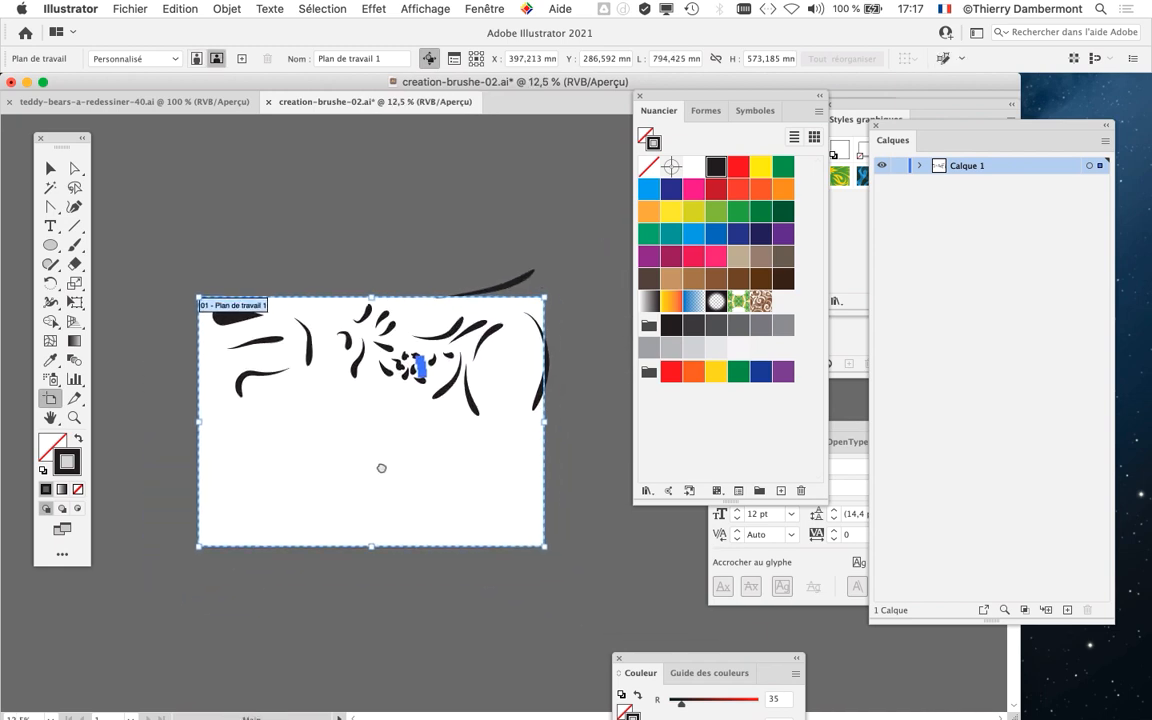
{"action": "left_click_drag", "start_coordinate": [513, 518], "coordinate": [560, 494]}
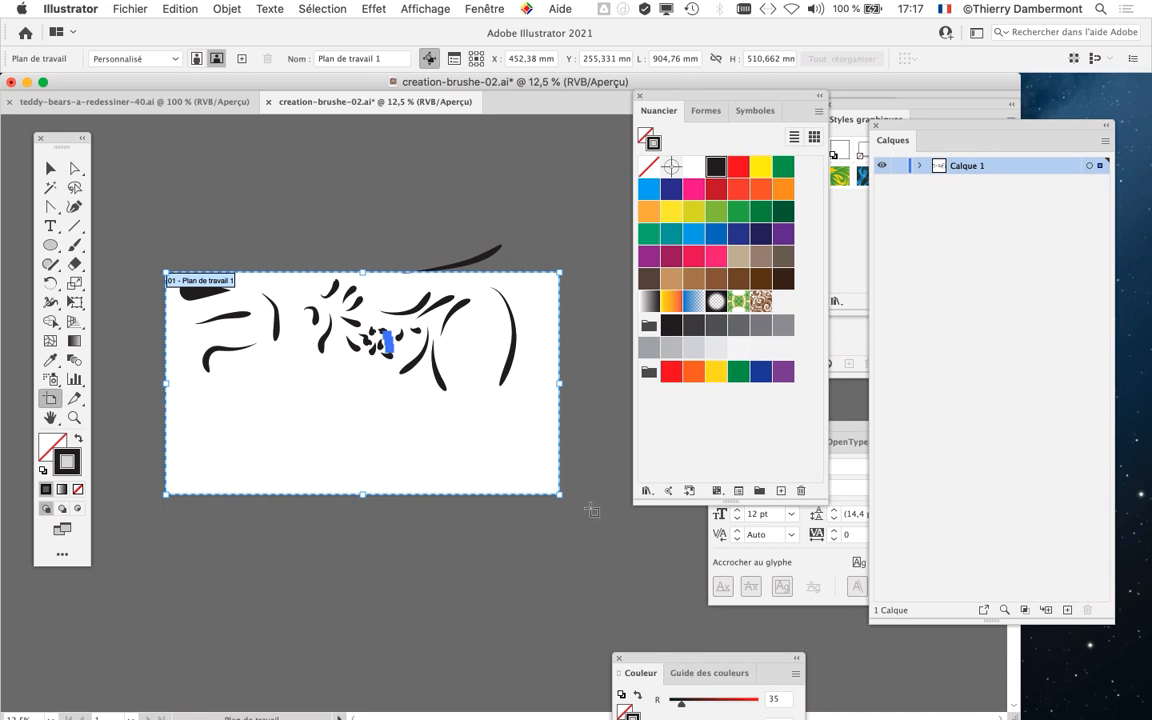
Step: Leave artboard editing, display the brush collection and switch to the Paintbrush tool with the teardrop brush
{"action": "left_click", "coordinate": [558, 498]}
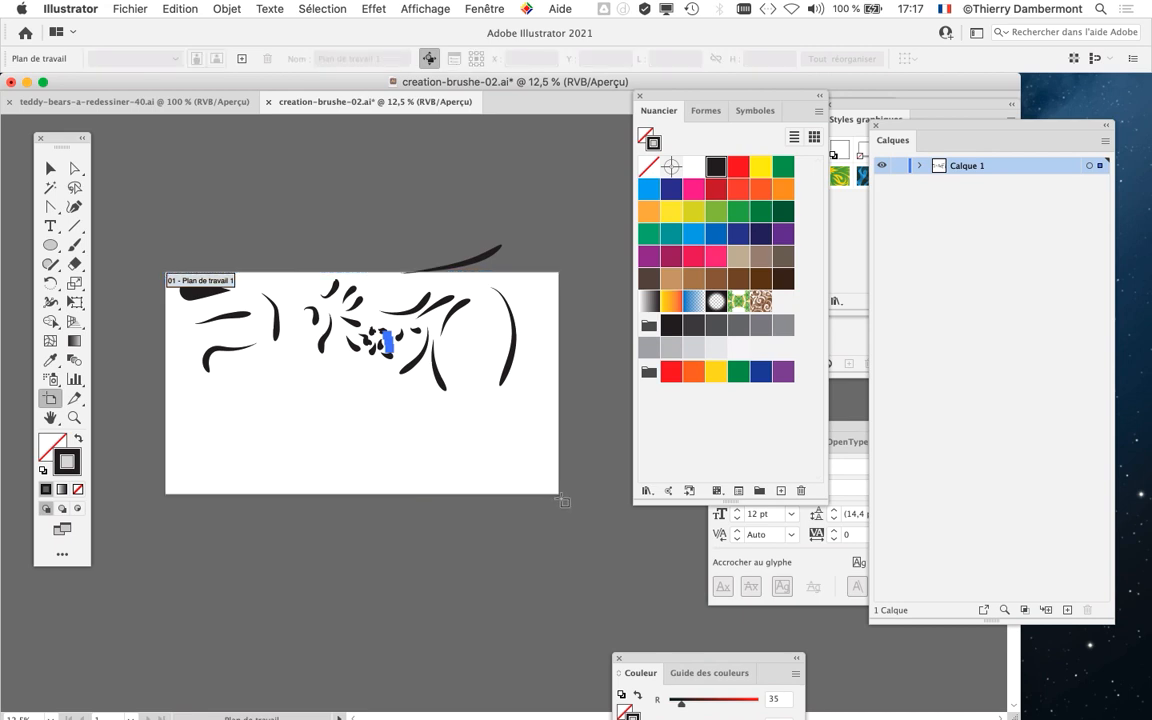
{"action": "left_click", "coordinate": [49, 170]}
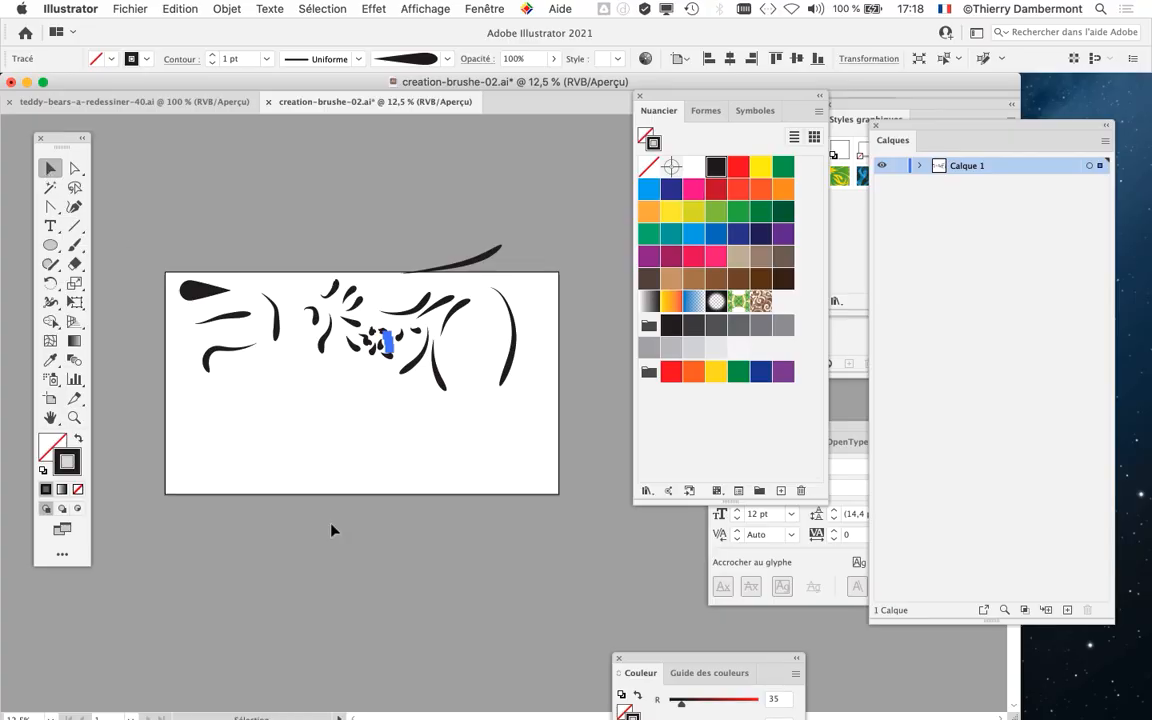
{"action": "key", "text": "super"}
{"action": "left_click", "coordinate": [705, 111]}
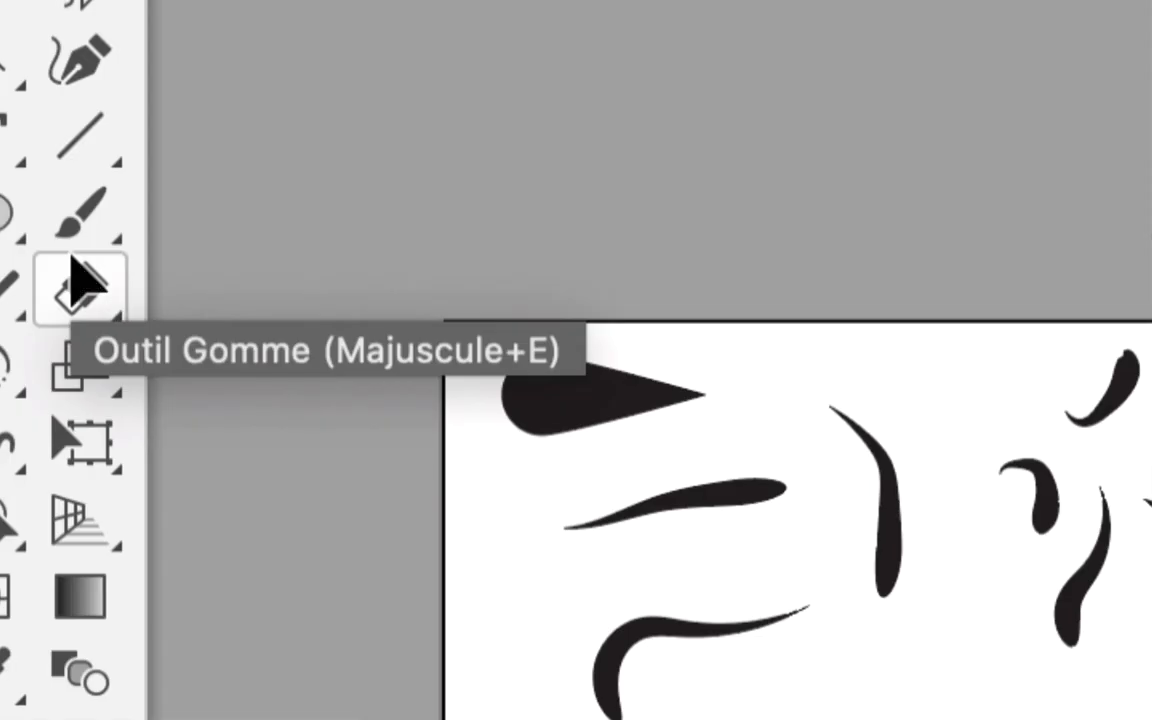
{"action": "left_click", "coordinate": [72, 249]}
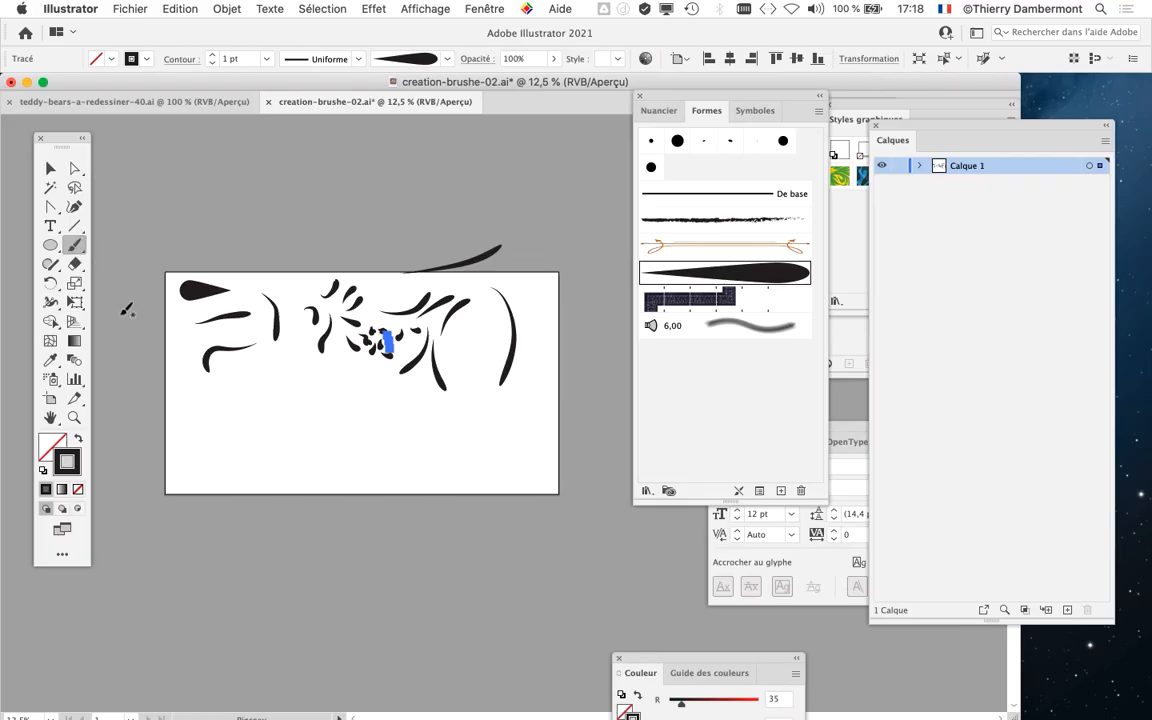
Step: Paint a horizontal row of alternating teardrop strokes across the empty area below the shapes, moving the brush collection clear of the artwork
{"action": "left_click_drag", "start_coordinate": [206, 436], "coordinate": [287, 424]}
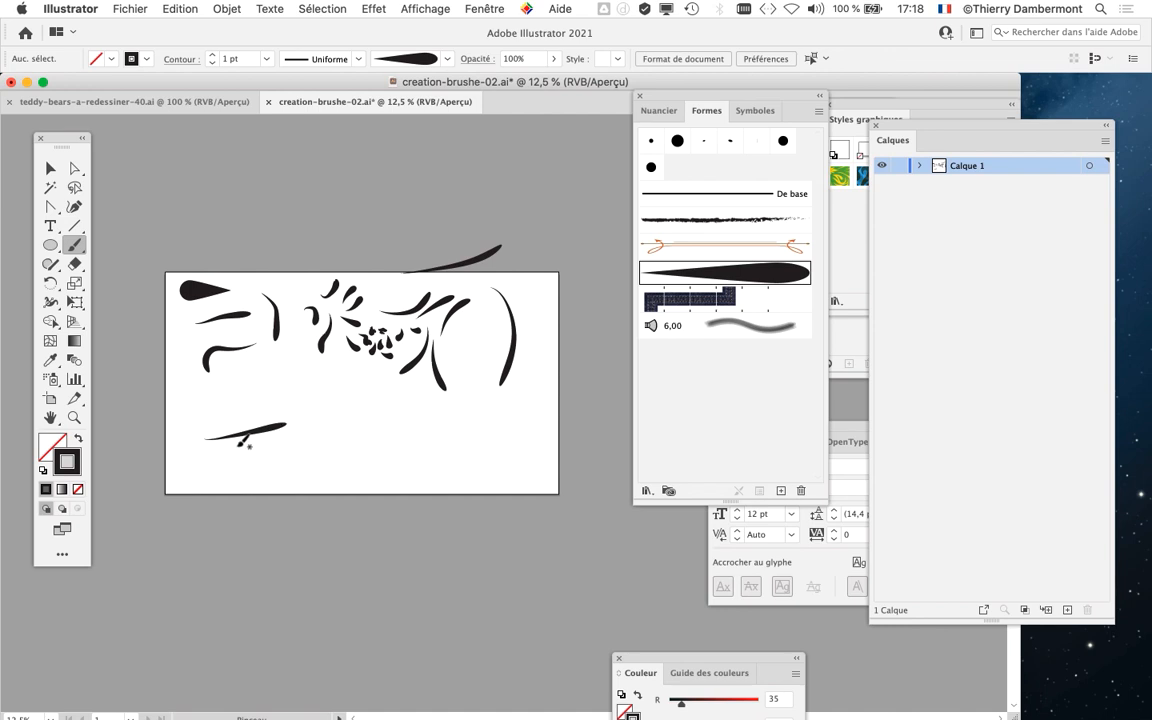
{"action": "key", "text": "super+z"}
{"action": "scroll", "coordinate": [231, 446], "scroll_direction": "up", "scroll_amount": 2}
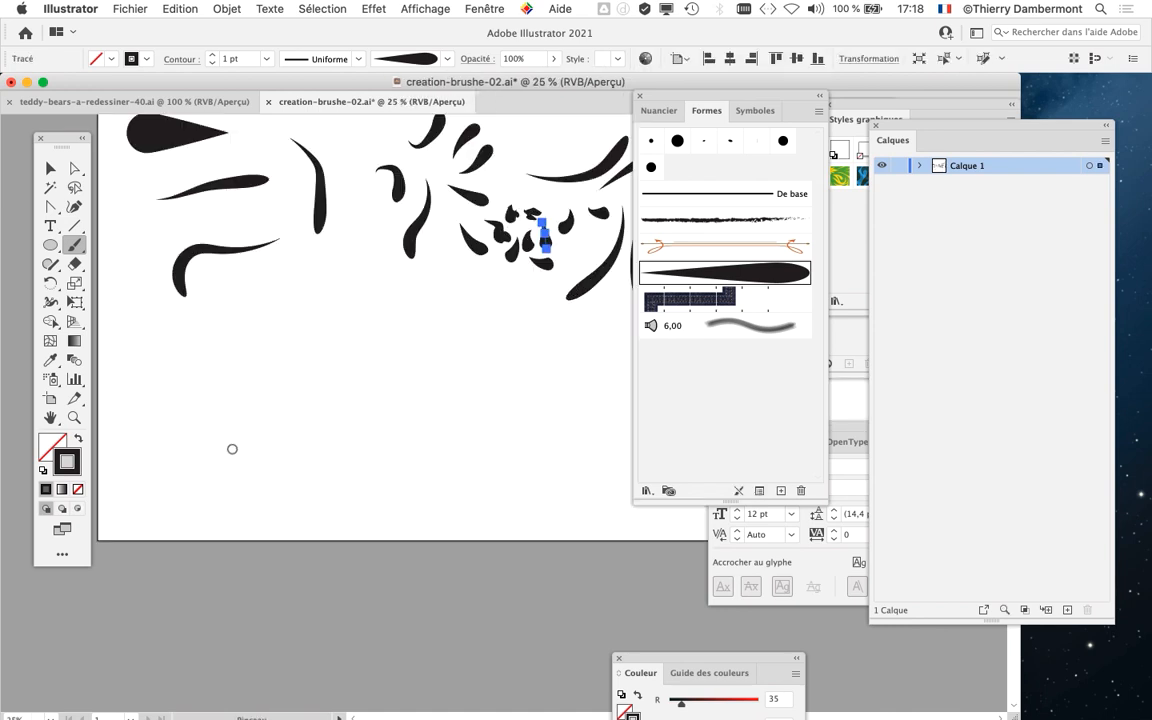
{"action": "scroll", "coordinate": [187, 414], "scroll_direction": "up", "scroll_amount": 1}
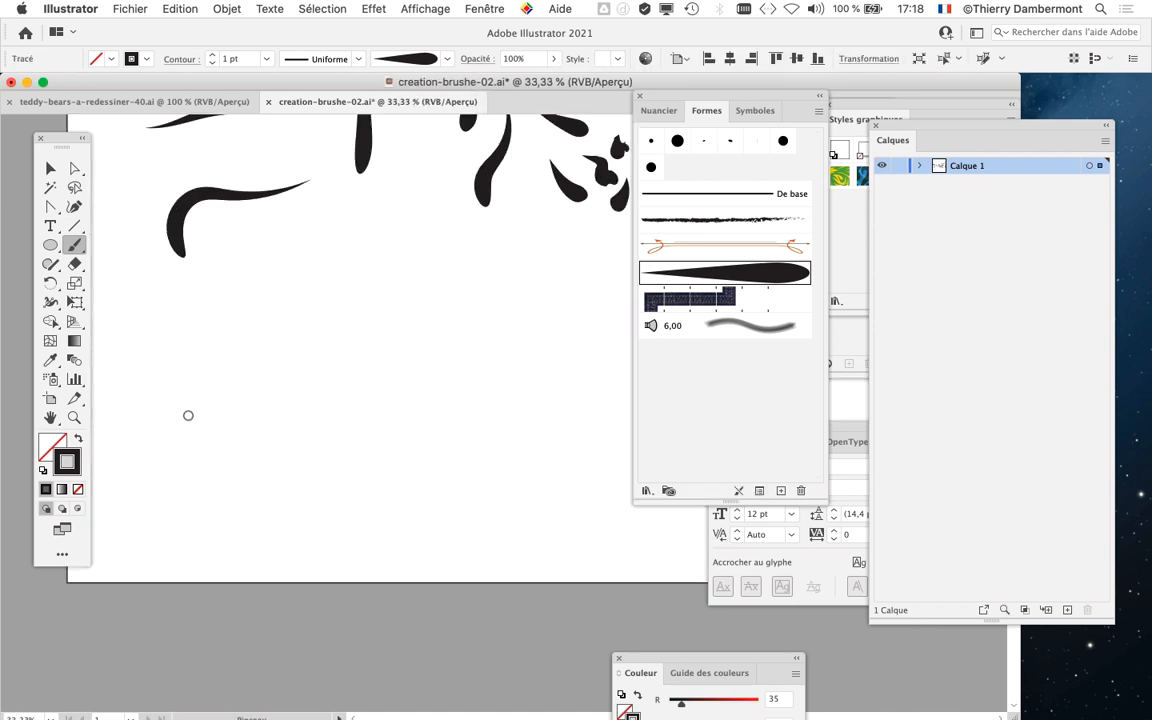
{"action": "left_click_drag", "start_coordinate": [673, 95], "coordinate": [1020, 45]}
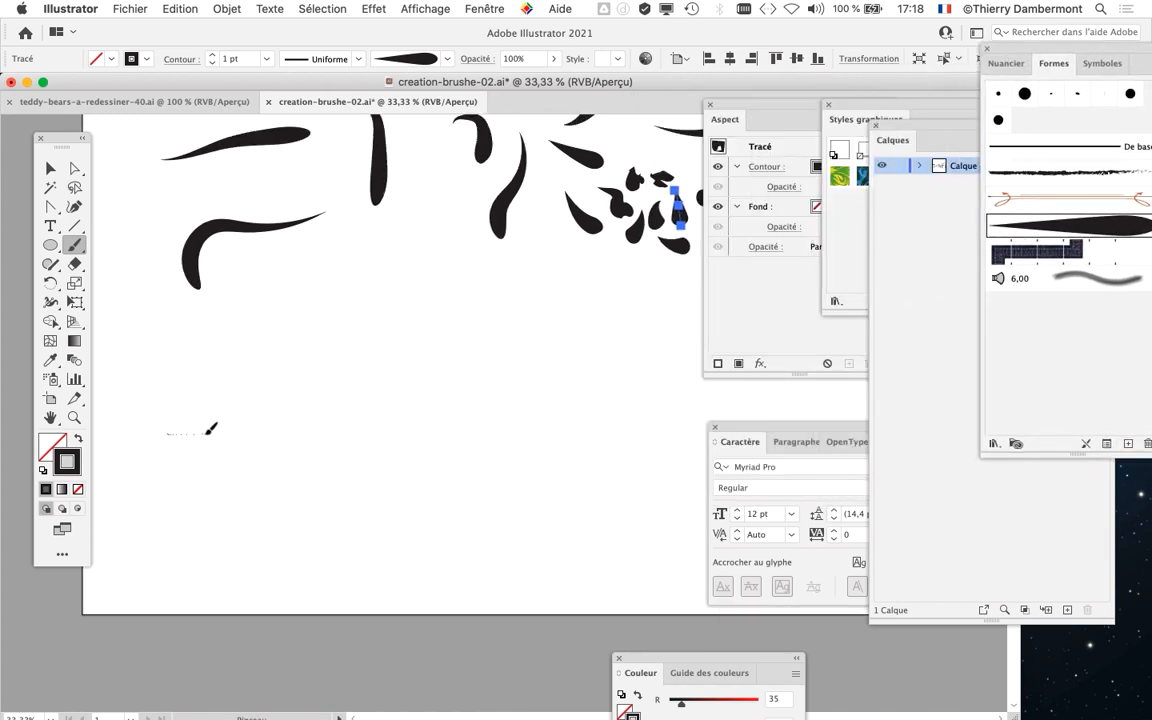
{"action": "left_click_drag", "start_coordinate": [208, 430], "coordinate": [326, 402]}
{"action": "left_click_drag", "start_coordinate": [383, 466], "coordinate": [384, 467]}
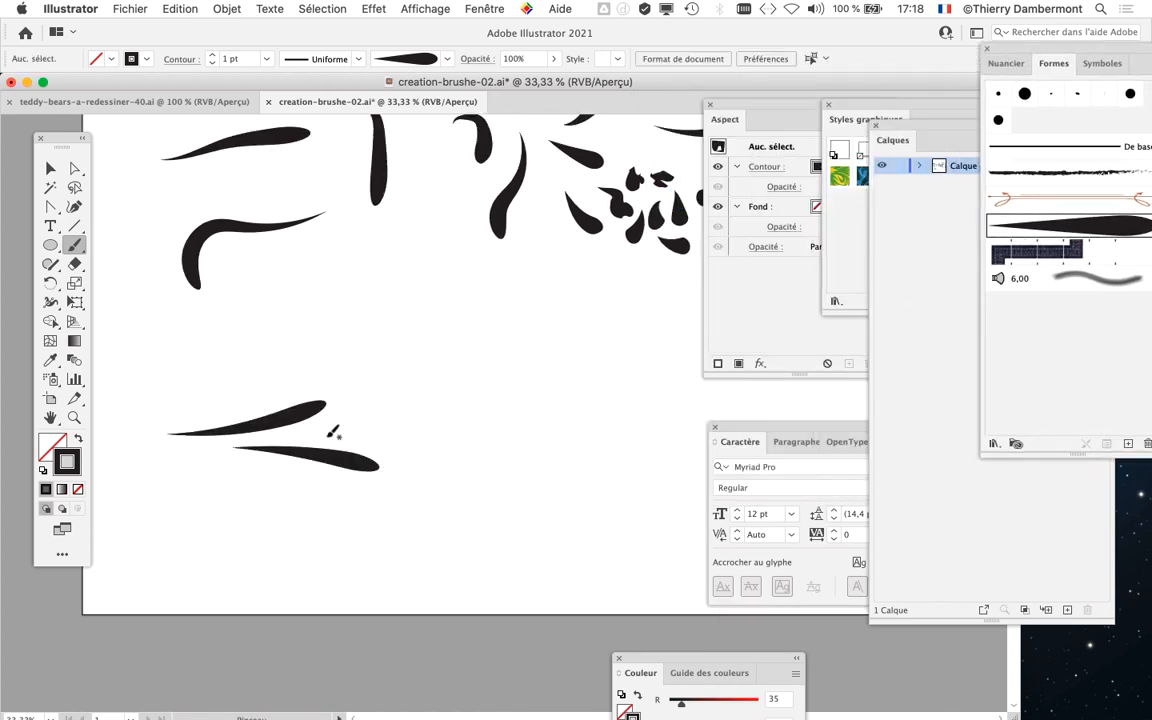
{"action": "mouse_move", "coordinate": [329, 436]}
{"action": "left_mouse_down"}
{"action": "mouse_move", "coordinate": [393, 427]}
{"action": "mouse_move", "coordinate": [588, 497]}
{"action": "left_mouse_up"}
{"action": "left_click_drag", "start_coordinate": [495, 415], "coordinate": [262, 440]}
{"action": "left_click_drag", "start_coordinate": [384, 440], "coordinate": [530, 441]}
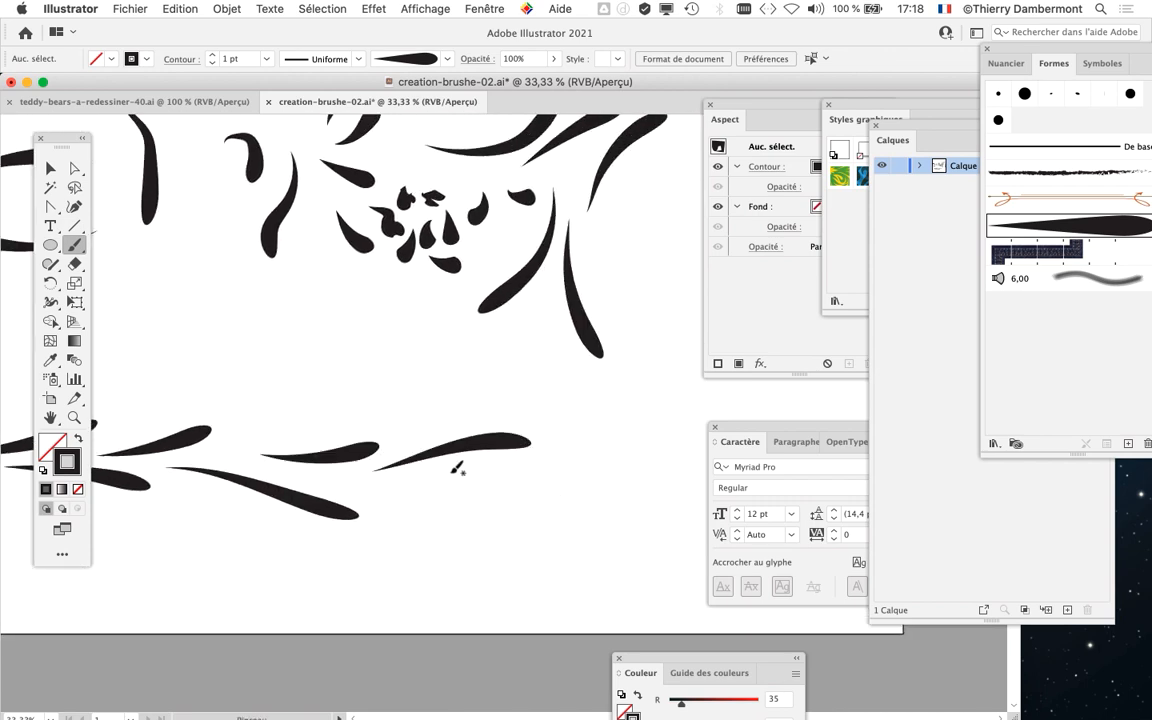
{"action": "mouse_move", "coordinate": [441, 479]}
{"action": "left_mouse_down"}
{"action": "mouse_move", "coordinate": [588, 499]}
{"action": "mouse_move", "coordinate": [640, 472]}
{"action": "left_mouse_up"}
Step: Add more teardrop strokes above and below the painted row to fill it out like a leafy branch
{"action": "scroll", "coordinate": [569, 497], "scroll_direction": "down", "scroll_amount": 1}
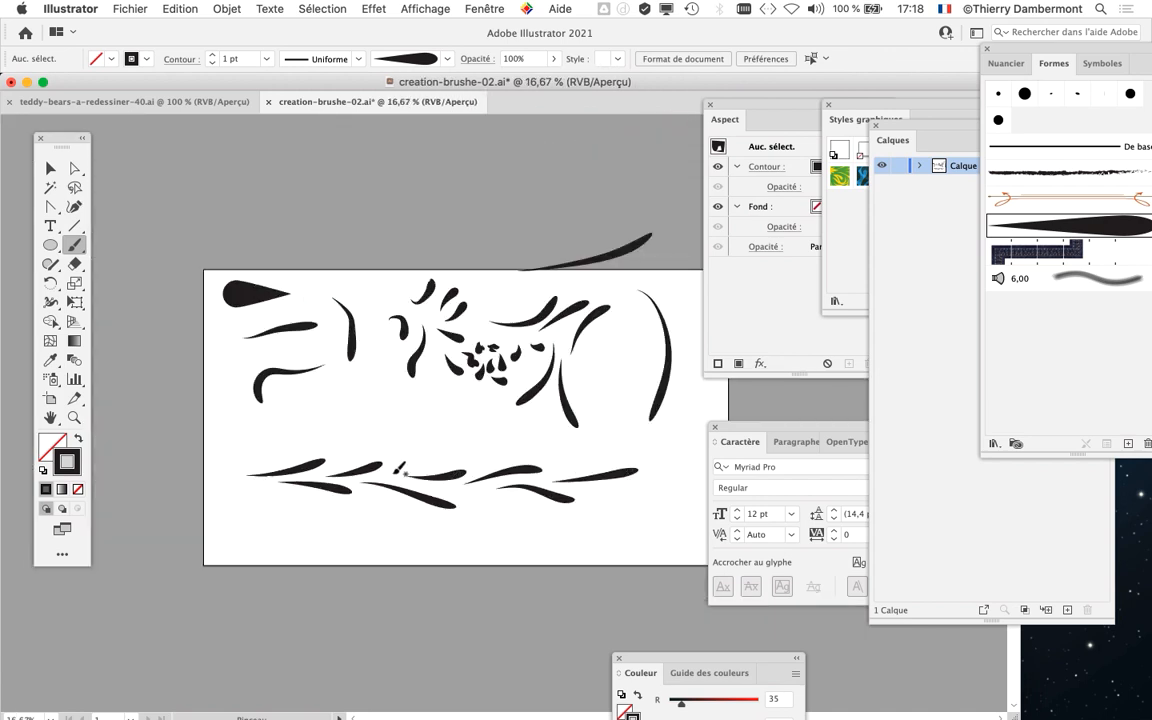
{"action": "mouse_move", "coordinate": [443, 461]}
{"action": "left_mouse_down"}
{"action": "mouse_move", "coordinate": [464, 467]}
{"action": "mouse_move", "coordinate": [462, 489]}
{"action": "left_mouse_up"}
{"action": "left_click_drag", "start_coordinate": [323, 469], "coordinate": [366, 447]}
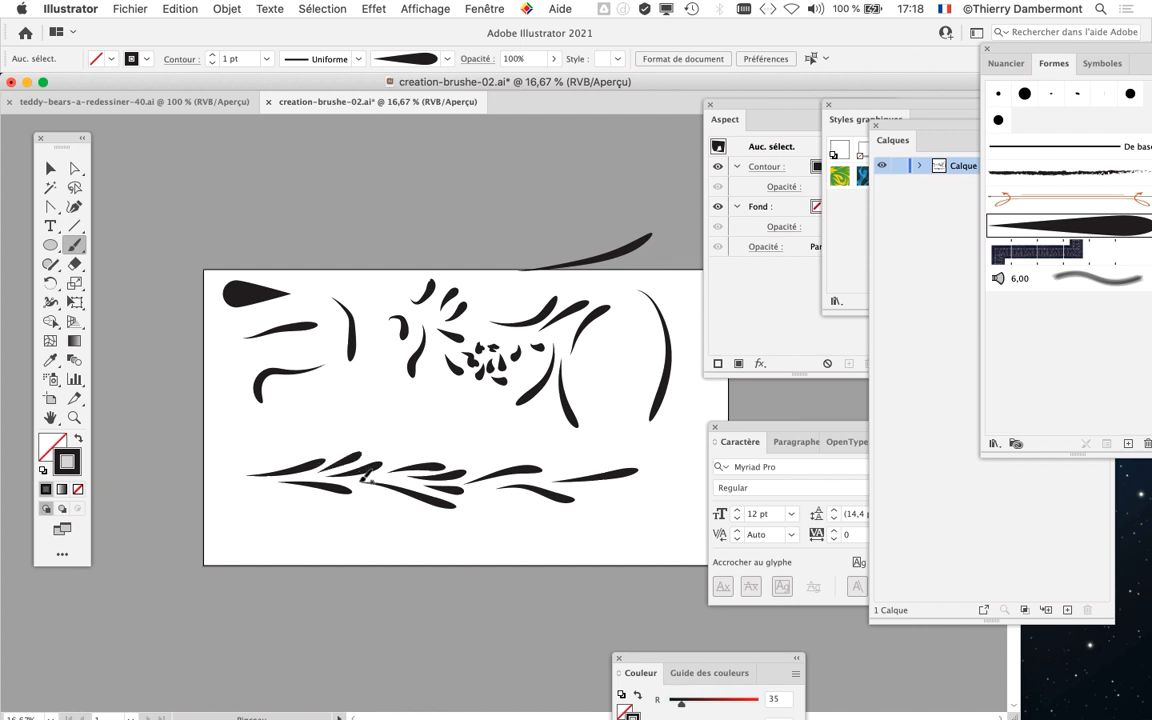
{"action": "mouse_move", "coordinate": [545, 474]}
{"action": "left_mouse_down"}
{"action": "mouse_move", "coordinate": [587, 462]}
{"action": "mouse_move", "coordinate": [630, 498]}
{"action": "left_mouse_up"}
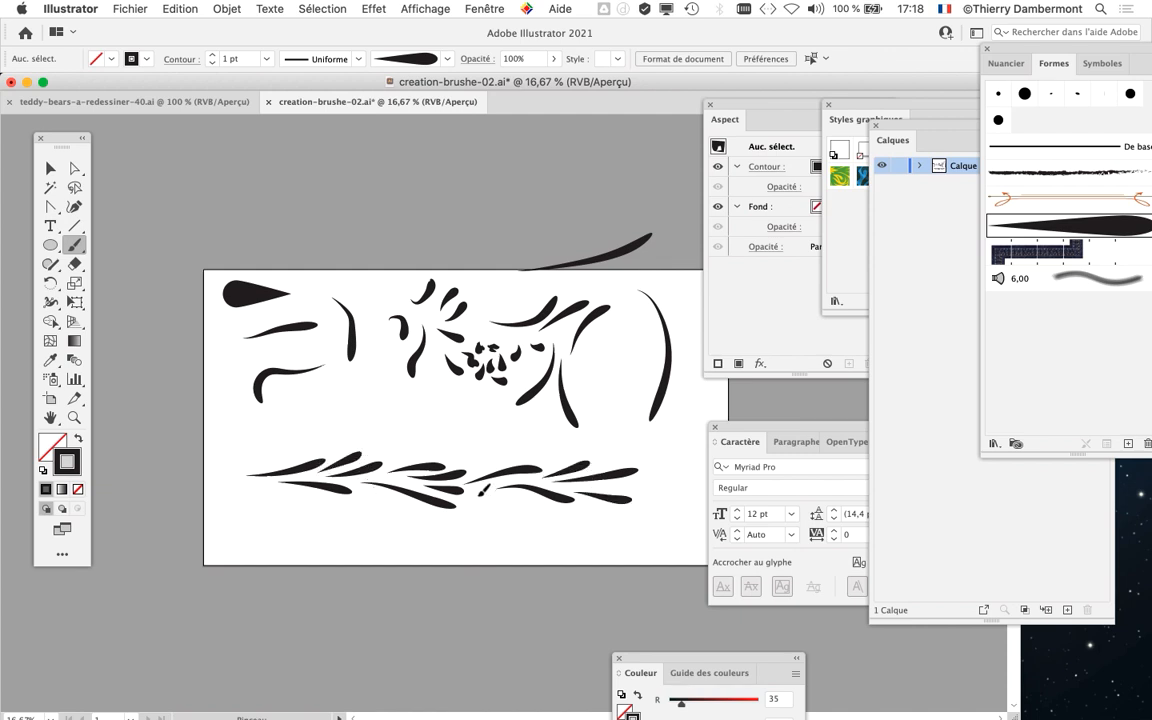
Step: Extend the branch's far end with teardrop strokes and fill the remaining gaps along its upper and lower sides
{"action": "scroll", "coordinate": [470, 455], "scroll_direction": "right", "scroll_amount": 5}
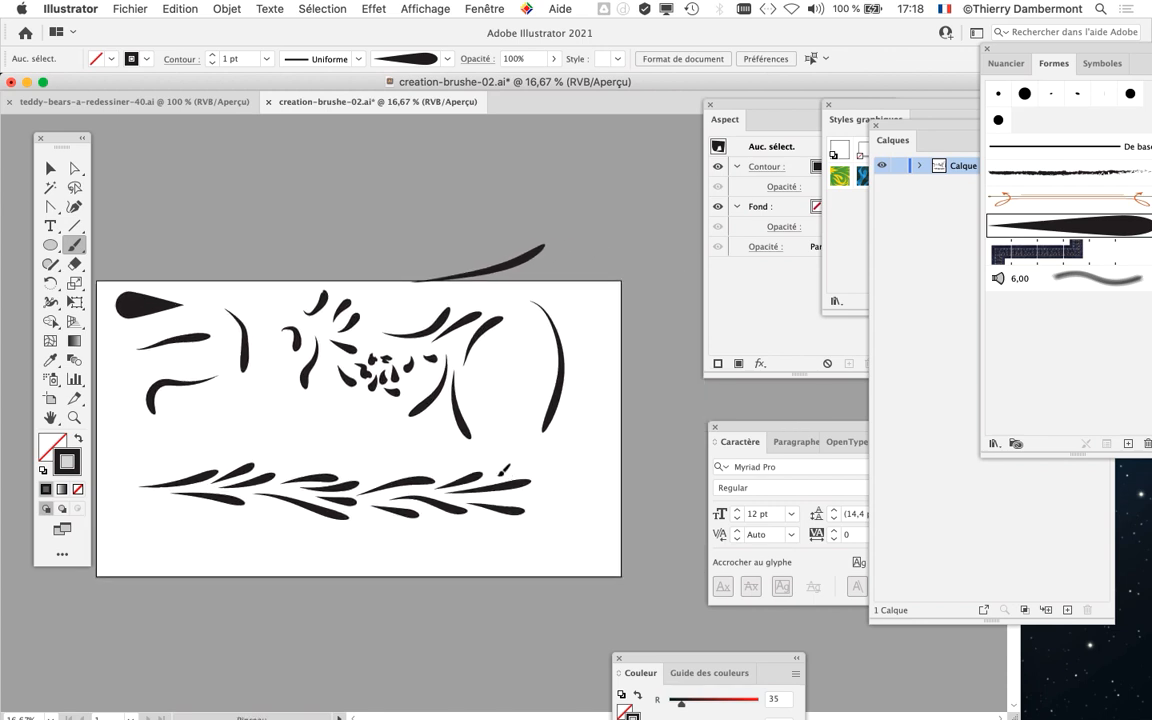
{"action": "mouse_move", "coordinate": [502, 472]}
{"action": "left_mouse_down"}
{"action": "mouse_move", "coordinate": [534, 472]}
{"action": "mouse_move", "coordinate": [563, 461]}
{"action": "mouse_move", "coordinate": [594, 491]}
{"action": "left_mouse_up"}
{"action": "key", "text": "super+z"}
{"action": "key", "text": "super+z"}
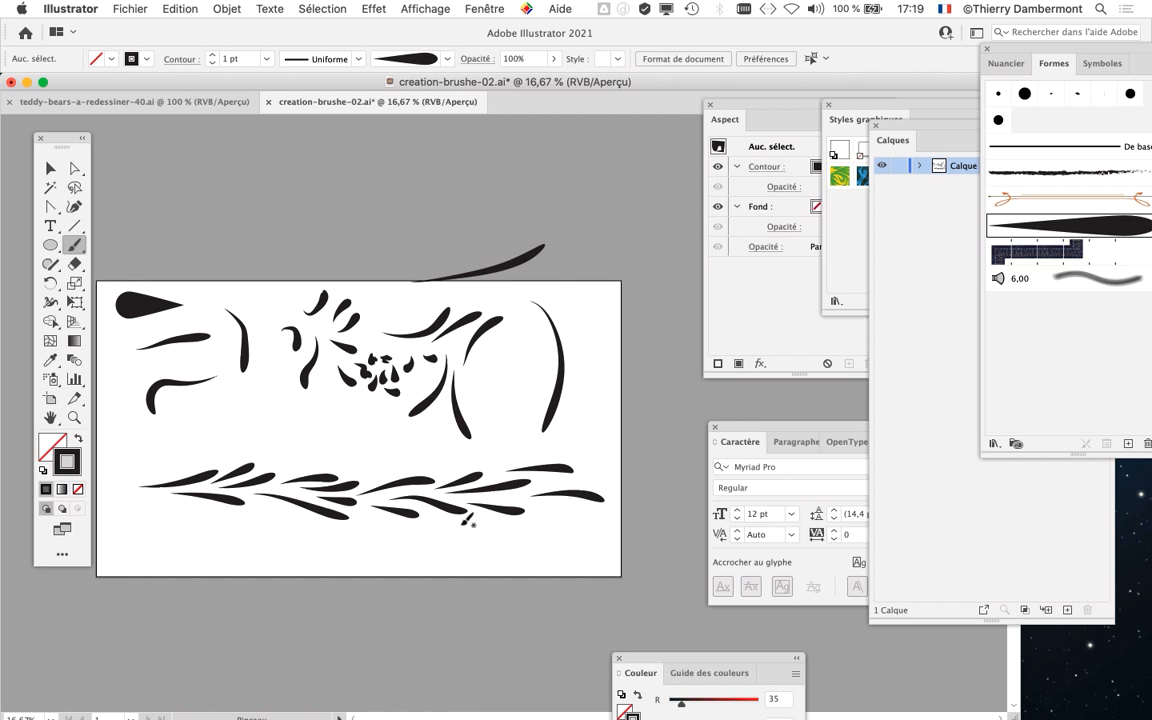
{"action": "left_click_drag", "start_coordinate": [577, 510], "coordinate": [579, 512]}
{"action": "left_click_drag", "start_coordinate": [236, 518], "coordinate": [320, 514]}
{"action": "scroll", "coordinate": [265, 527], "scroll_direction": "up", "scroll_amount": 1}
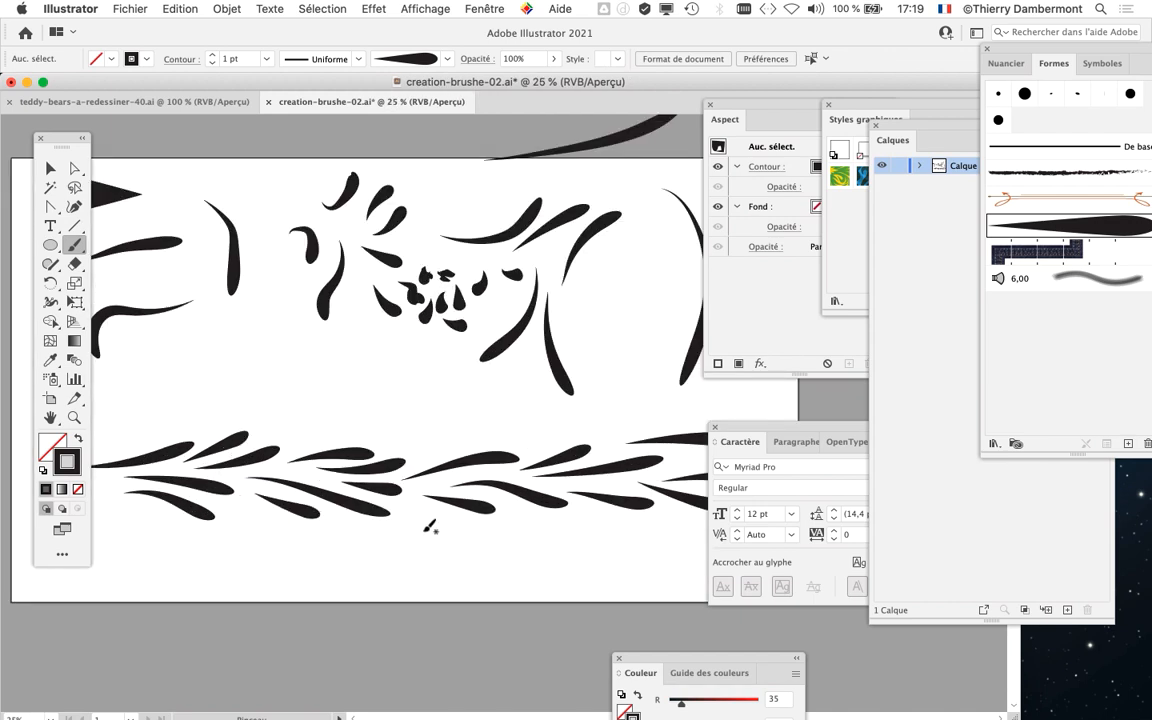
{"action": "left_click_drag", "start_coordinate": [481, 437], "coordinate": [482, 438]}
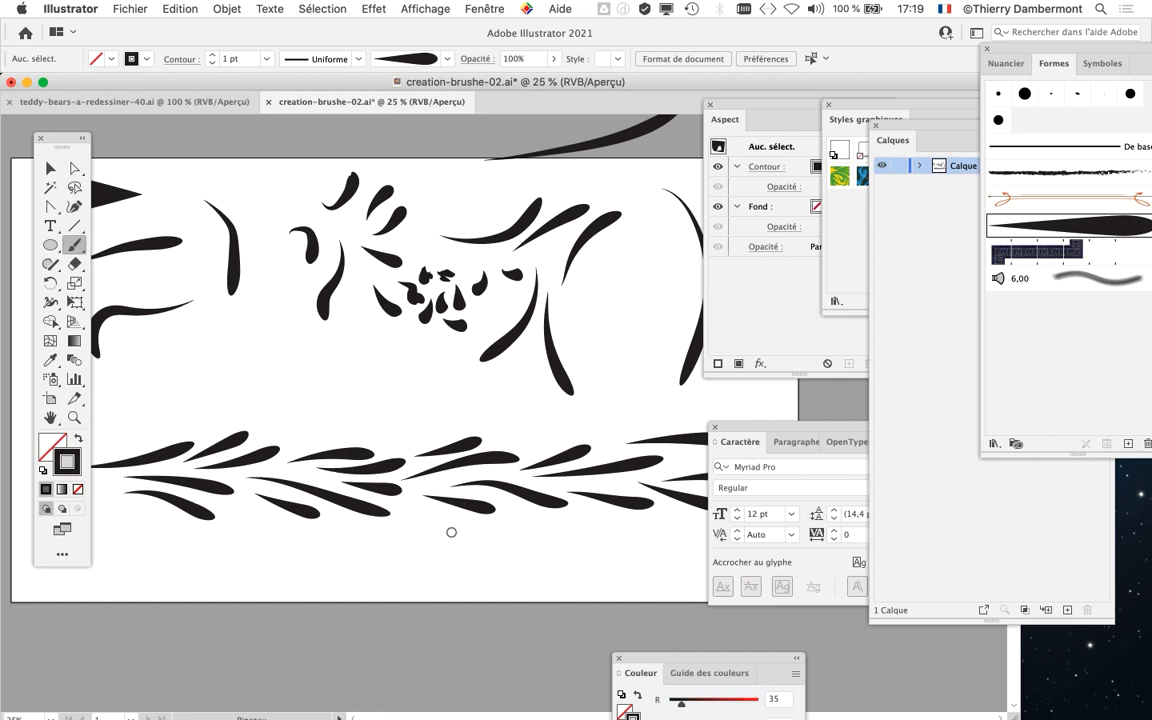
{"action": "scroll", "coordinate": [451, 532], "scroll_direction": "down", "scroll_amount": 1}
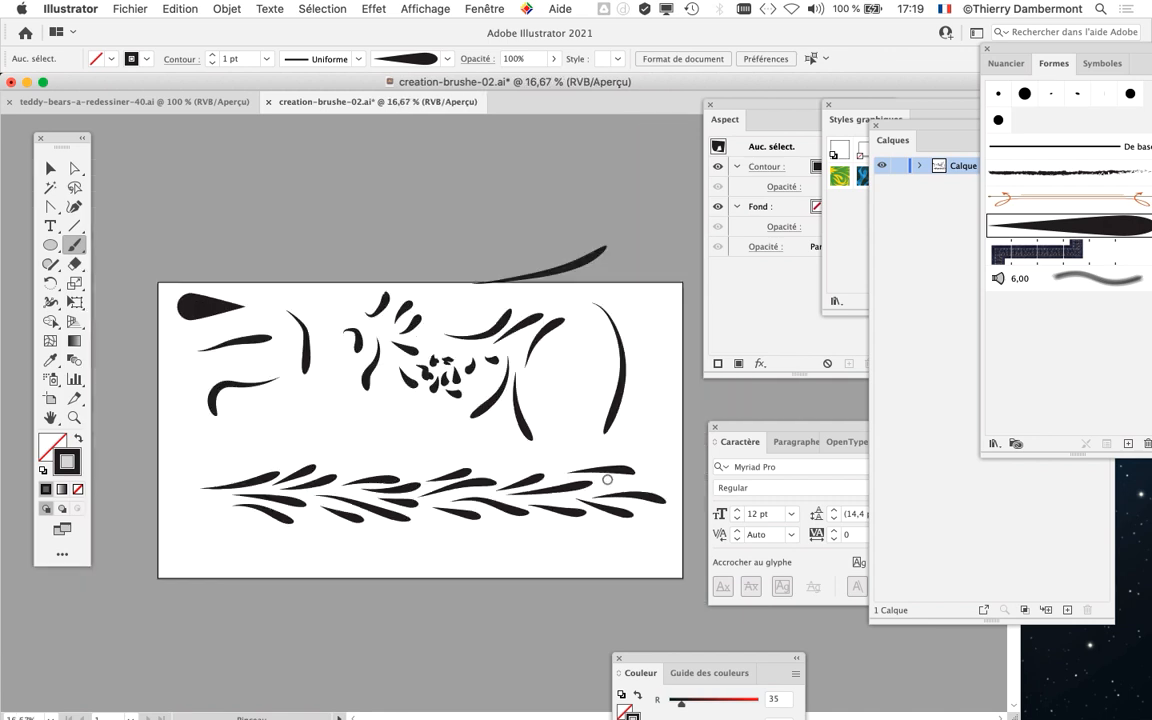
Step: Bend the upper stroke at the branch's far end with Direct Selection by lowering its thin starting point and adjusting its handles
{"action": "left_click", "coordinate": [74, 168]}
{"action": "scroll", "coordinate": [603, 482], "scroll_direction": "up", "scroll_amount": 2}
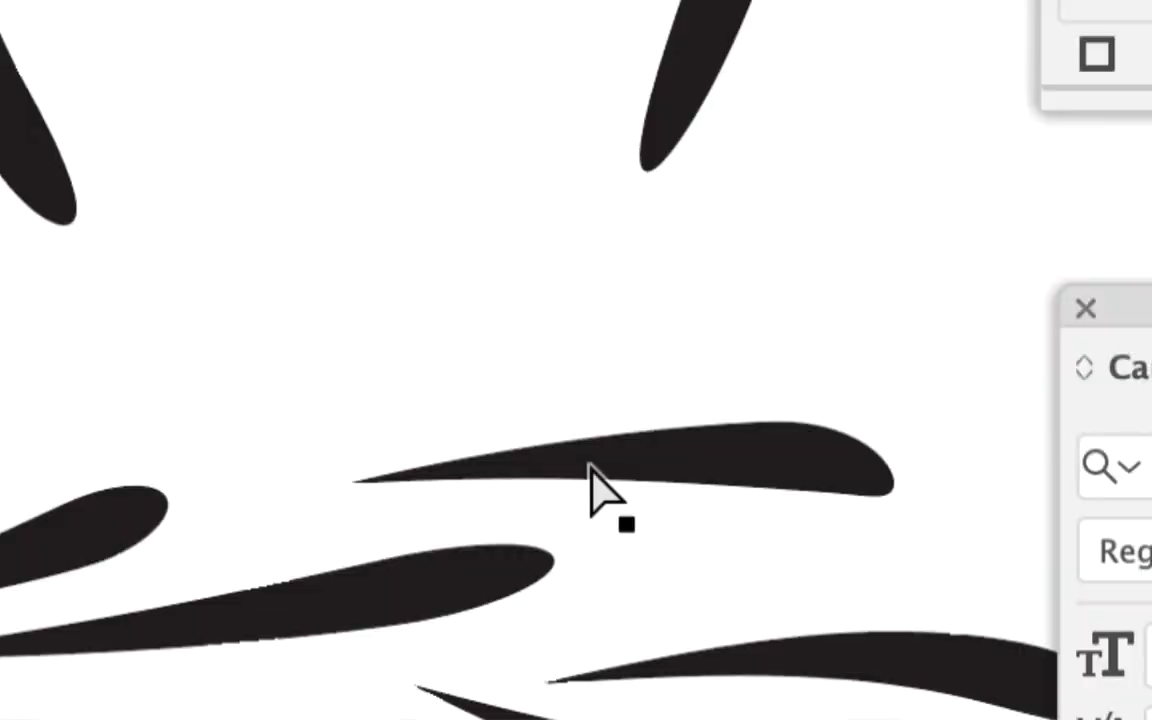
{"action": "left_click", "coordinate": [593, 466]}
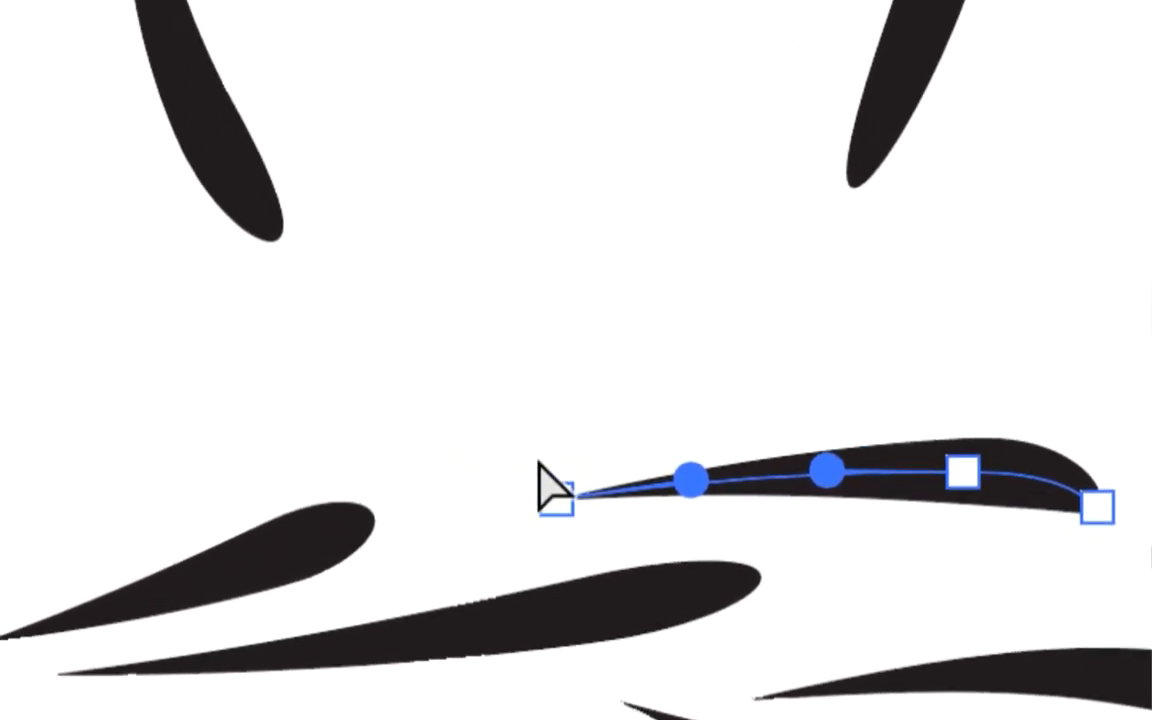
{"action": "left_click", "coordinate": [425, 463]}
{"action": "mouse_move", "coordinate": [541, 468]}
{"action": "left_mouse_down"}
{"action": "mouse_move", "coordinate": [761, 583]}
{"action": "mouse_move", "coordinate": [681, 640]}
{"action": "left_mouse_up"}
{"action": "left_click_drag", "start_coordinate": [622, 428], "coordinate": [667, 527]}
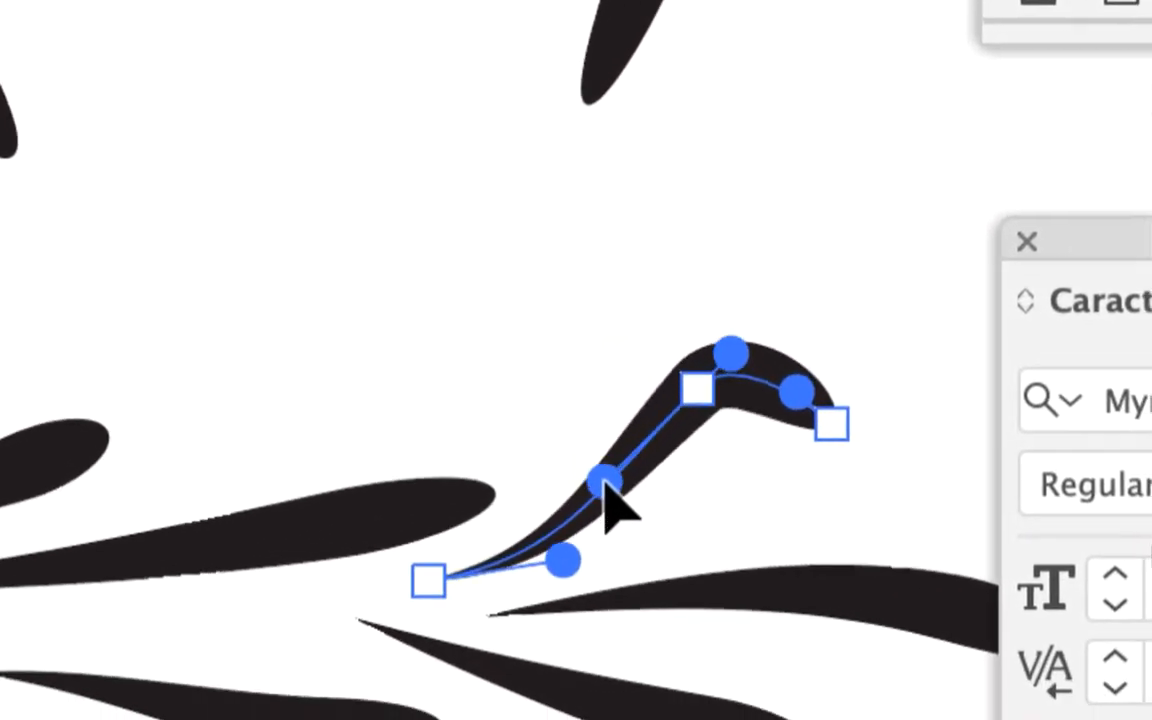
Step: Raise the rounded tip of the same stroke and adjust its middle point and handles into a smooth upward slant
{"action": "left_click", "coordinate": [758, 431]}
{"action": "left_click_drag", "start_coordinate": [625, 485], "coordinate": [648, 500]}
{"action": "left_click_drag", "start_coordinate": [687, 433], "coordinate": [664, 447]}
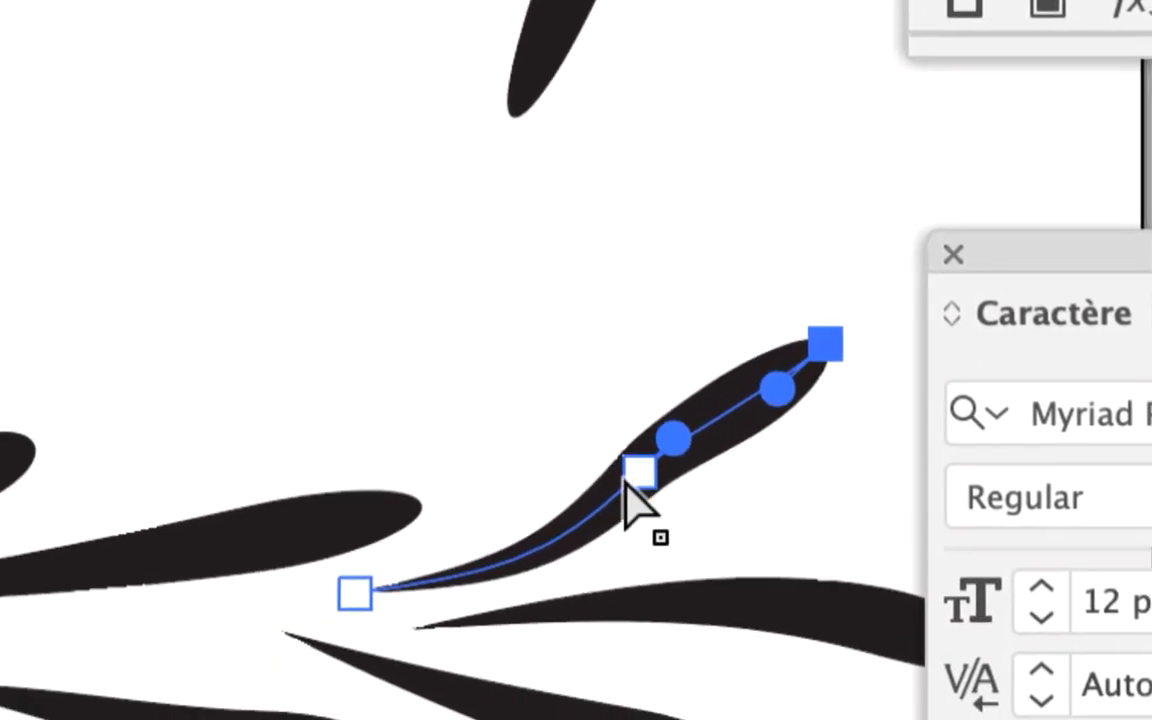
{"action": "left_click_drag", "start_coordinate": [470, 579], "coordinate": [455, 560]}
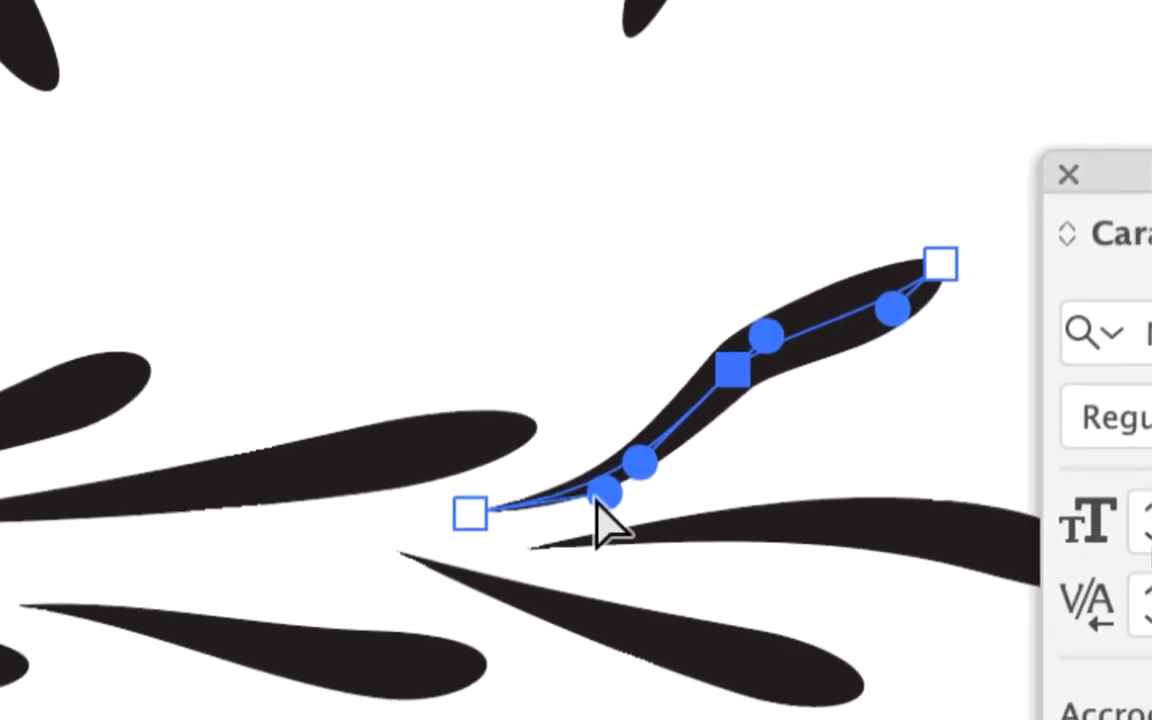
{"action": "left_click", "coordinate": [475, 592]}
{"action": "left_click_drag", "start_coordinate": [592, 490], "coordinate": [571, 488]}
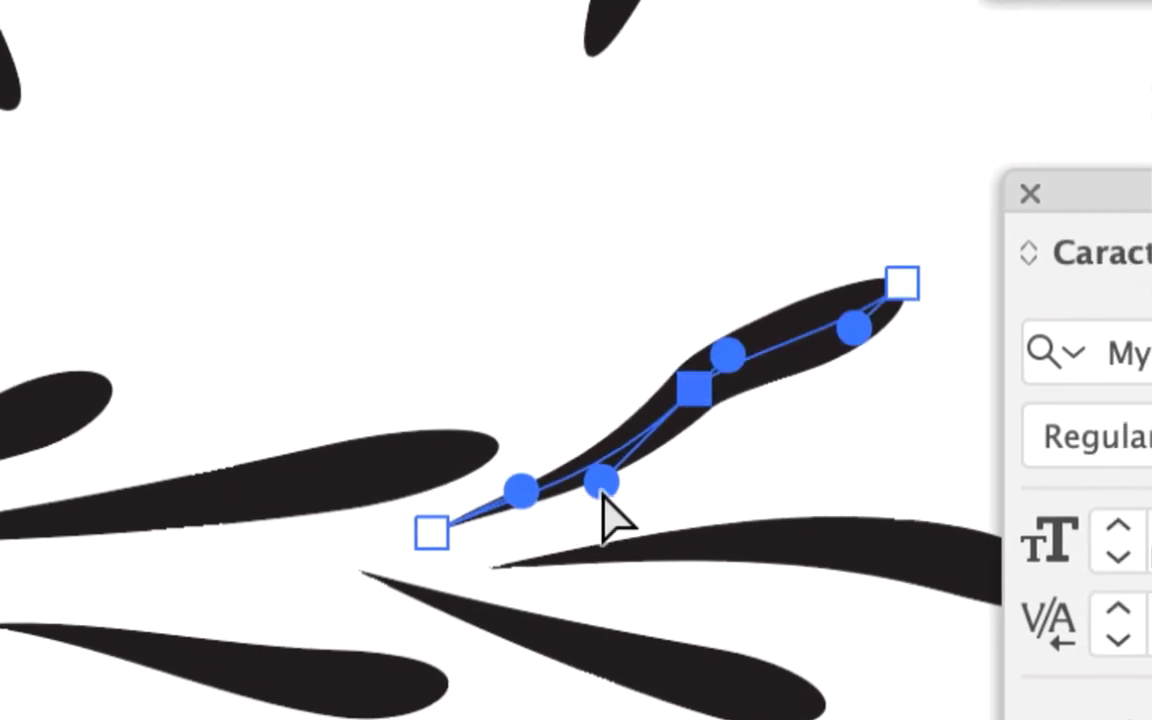
{"action": "left_click_drag", "start_coordinate": [650, 479], "coordinate": [633, 468]}
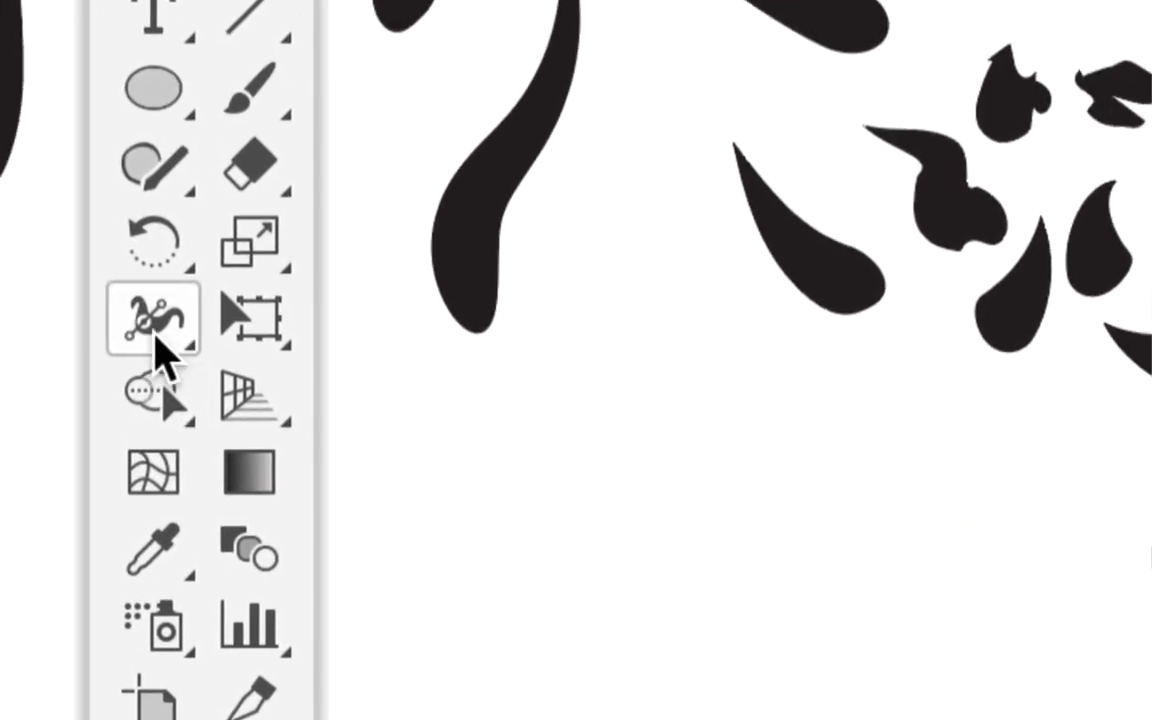
Step: Select the reshaped stroke and activate the Pencil tool to redraw its path
{"action": "left_click", "coordinate": [152, 165]}
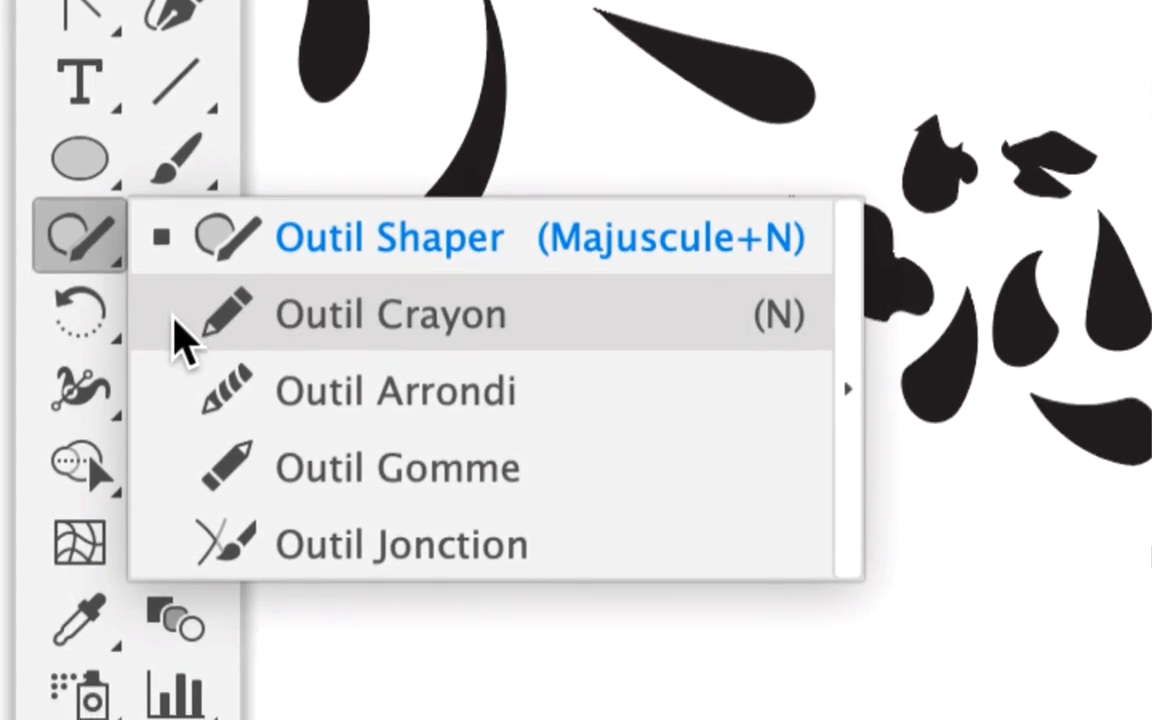
{"action": "left_click", "coordinate": [178, 322]}
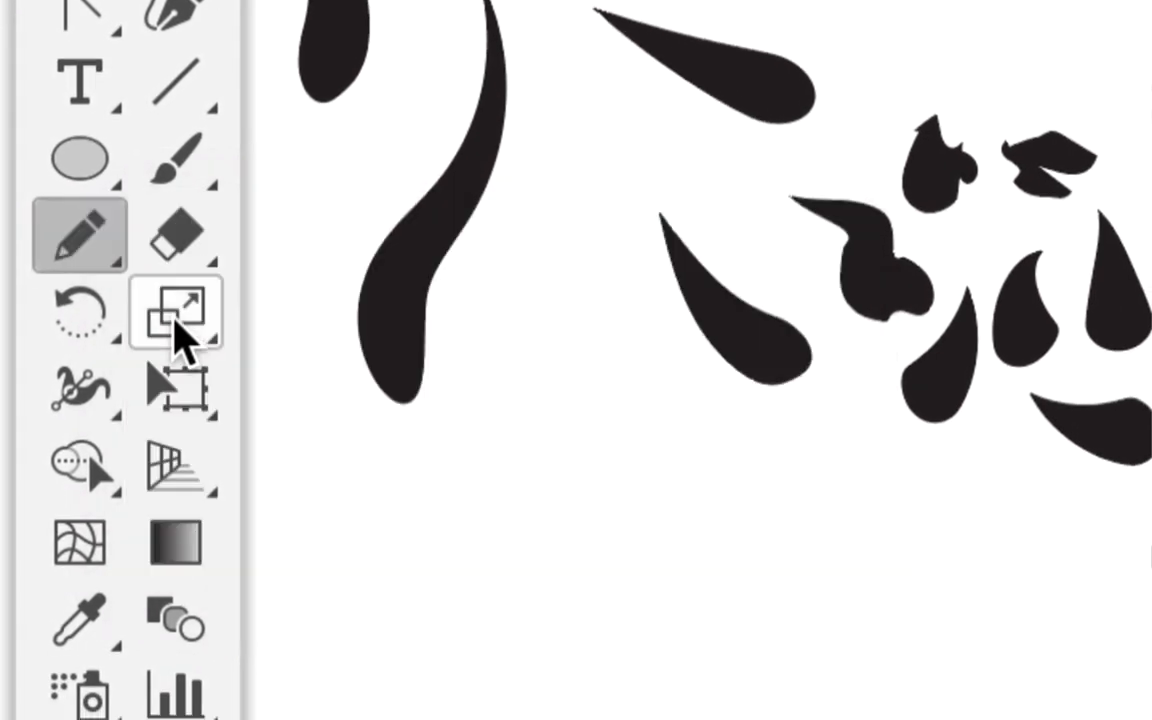
{"action": "left_click", "coordinate": [150, 215]}
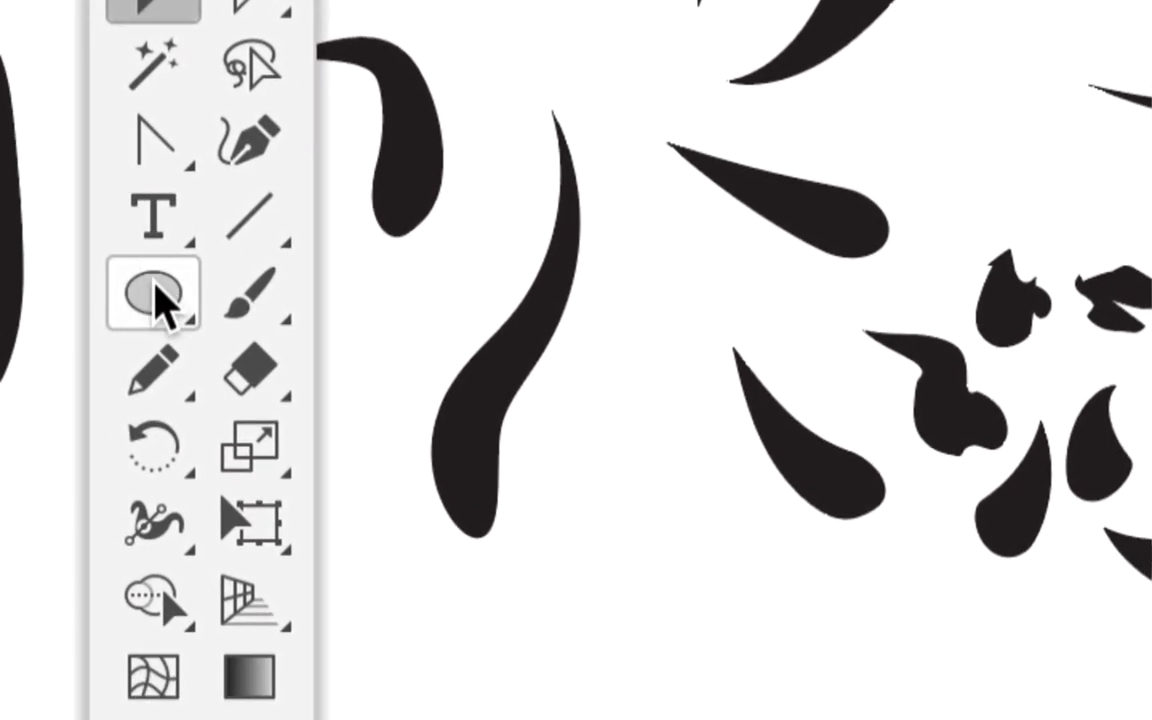
{"action": "left_click", "coordinate": [143, 495]}
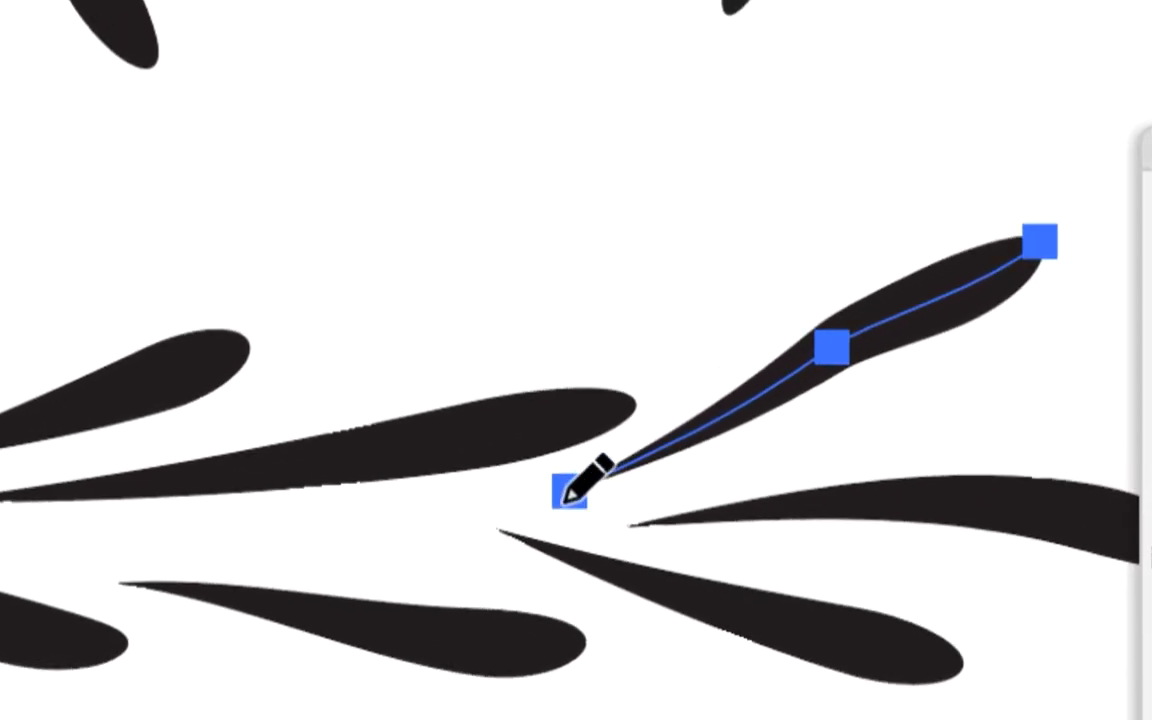
Step: Try to redraw the selected stroke's path between its thin end and tip with the Pencil tool, and undo it
{"action": "mouse_move", "coordinate": [761, 656]}
{"action": "left_mouse_down"}
{"action": "mouse_move", "coordinate": [918, 626]}
{"action": "mouse_move", "coordinate": [1114, 514]}
{"action": "left_mouse_up"}
{"action": "left_click_drag", "start_coordinate": [637, 470], "coordinate": [730, 390]}
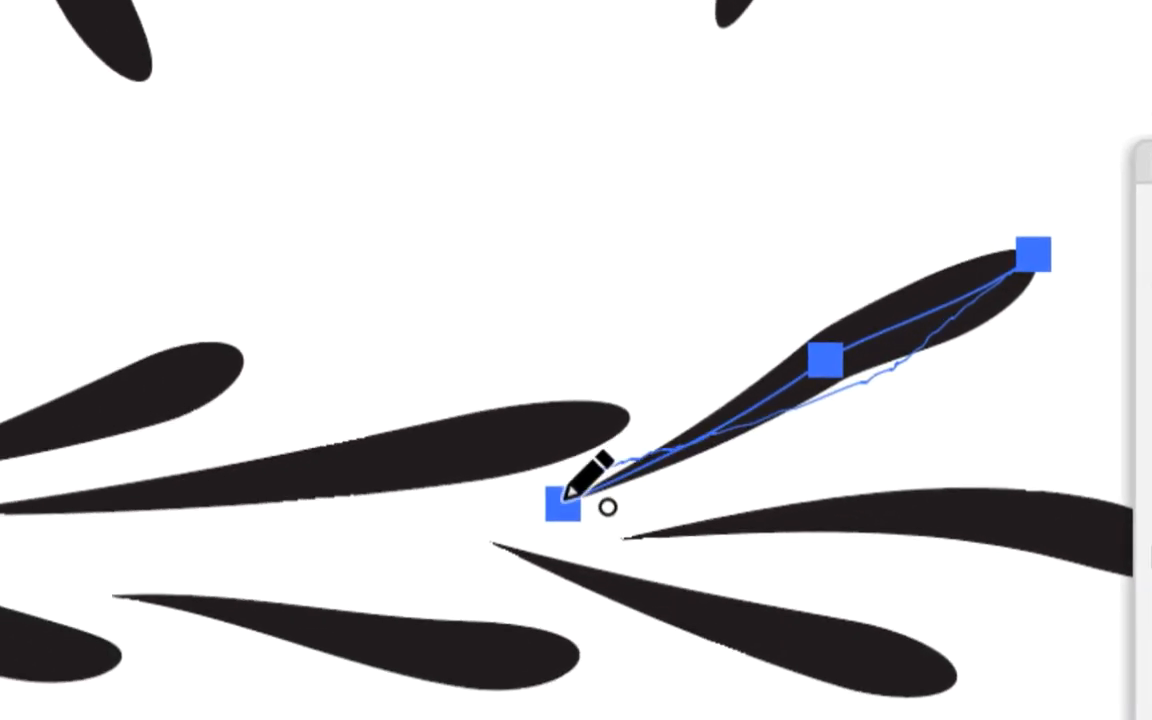
{"action": "left_click_drag", "start_coordinate": [567, 492], "coordinate": [568, 496]}
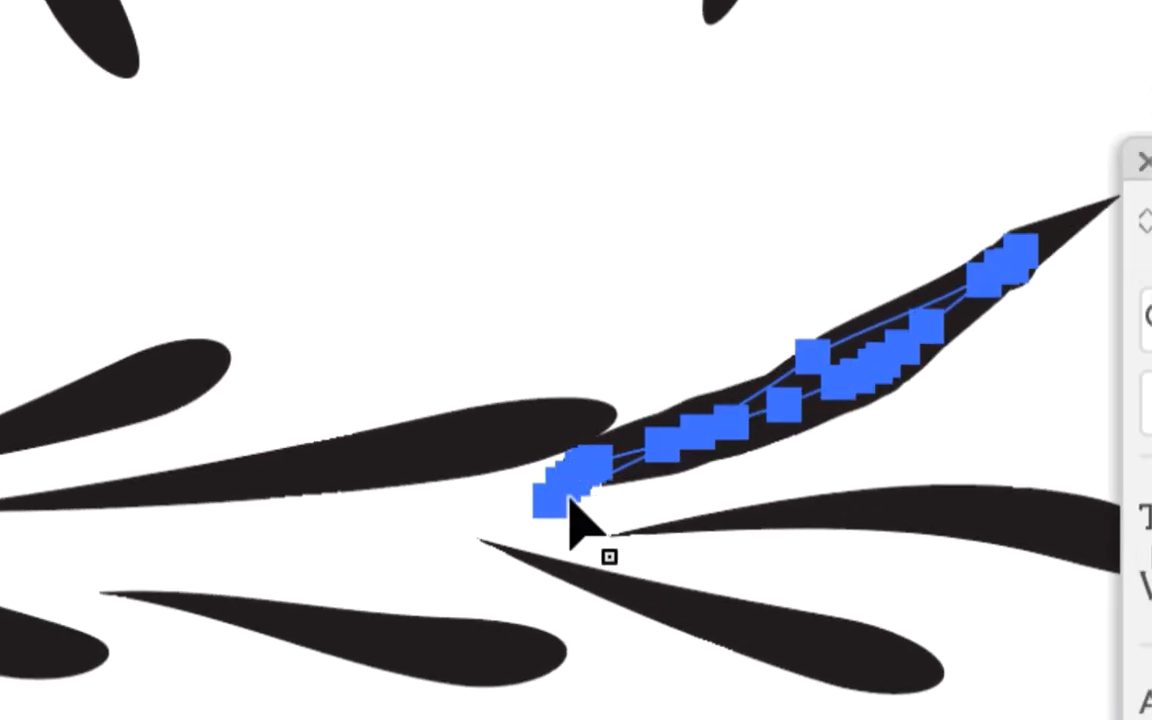
{"action": "key", "text": "ctrl+z"}
Step: Try retouching the selected stroke's path with further Pencil passes starting at its tip and middle, and undo the changes
{"action": "left_click_drag", "start_coordinate": [654, 445], "coordinate": [357, 604]}
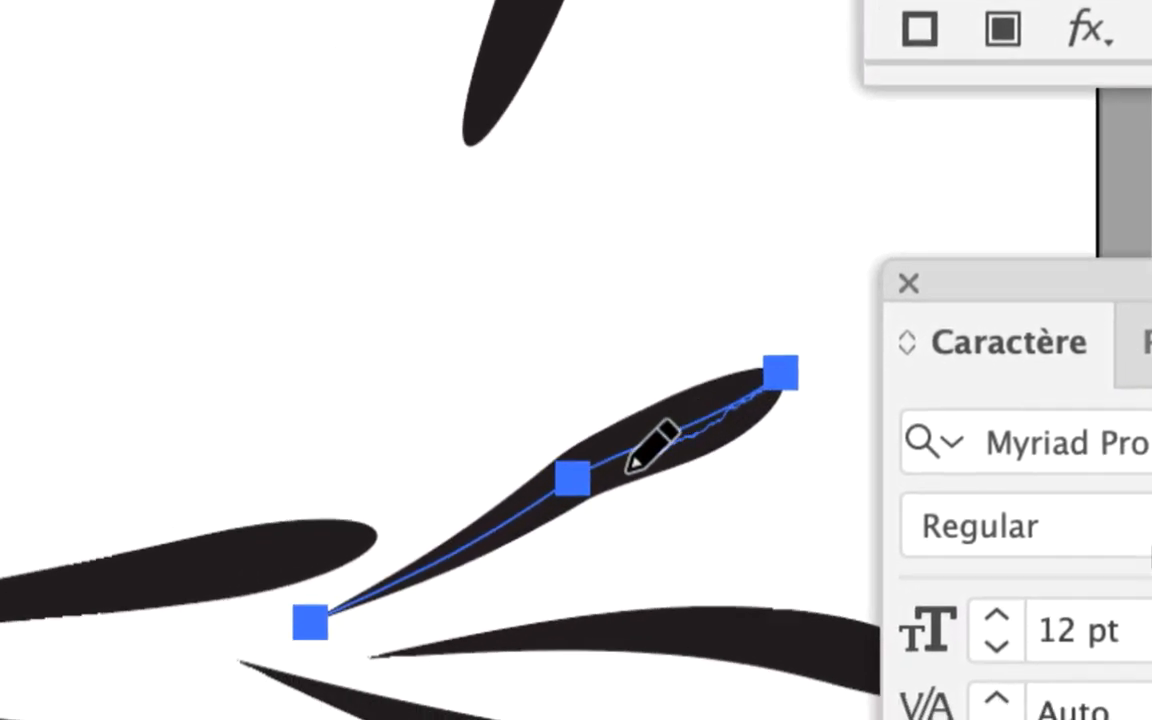
{"action": "left_click_drag", "start_coordinate": [600, 485], "coordinate": [602, 483]}
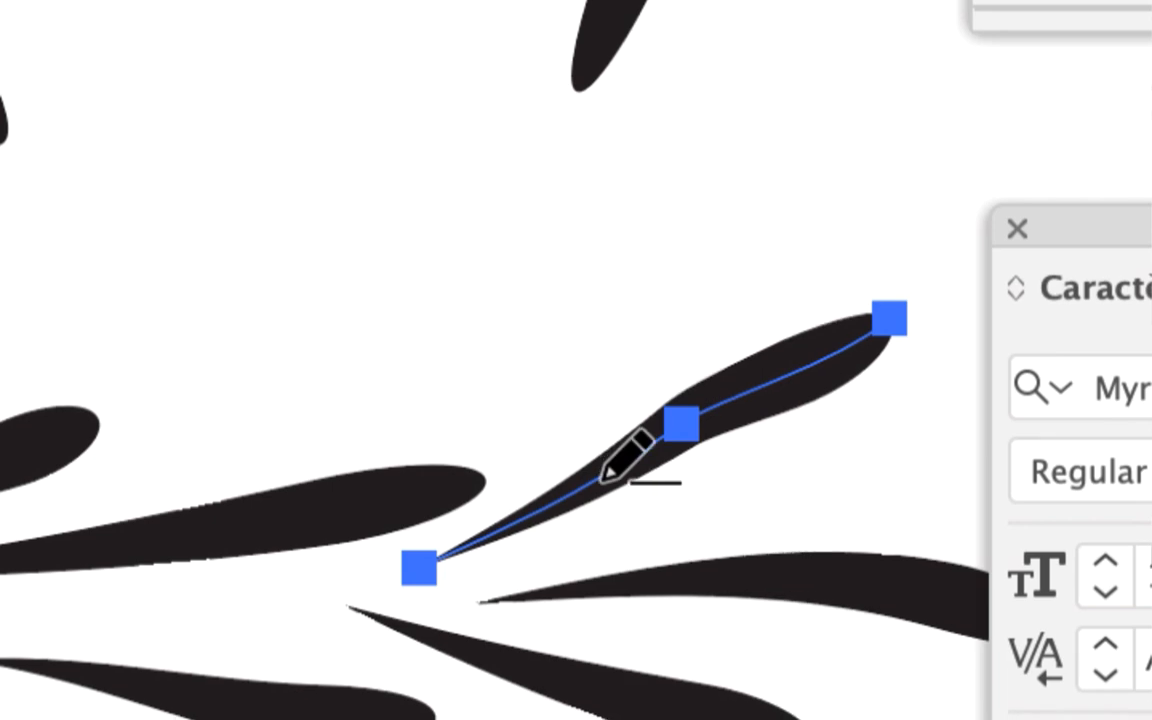
{"action": "scroll", "coordinate": [603, 482], "scroll_direction": "up", "scroll_amount": 3}
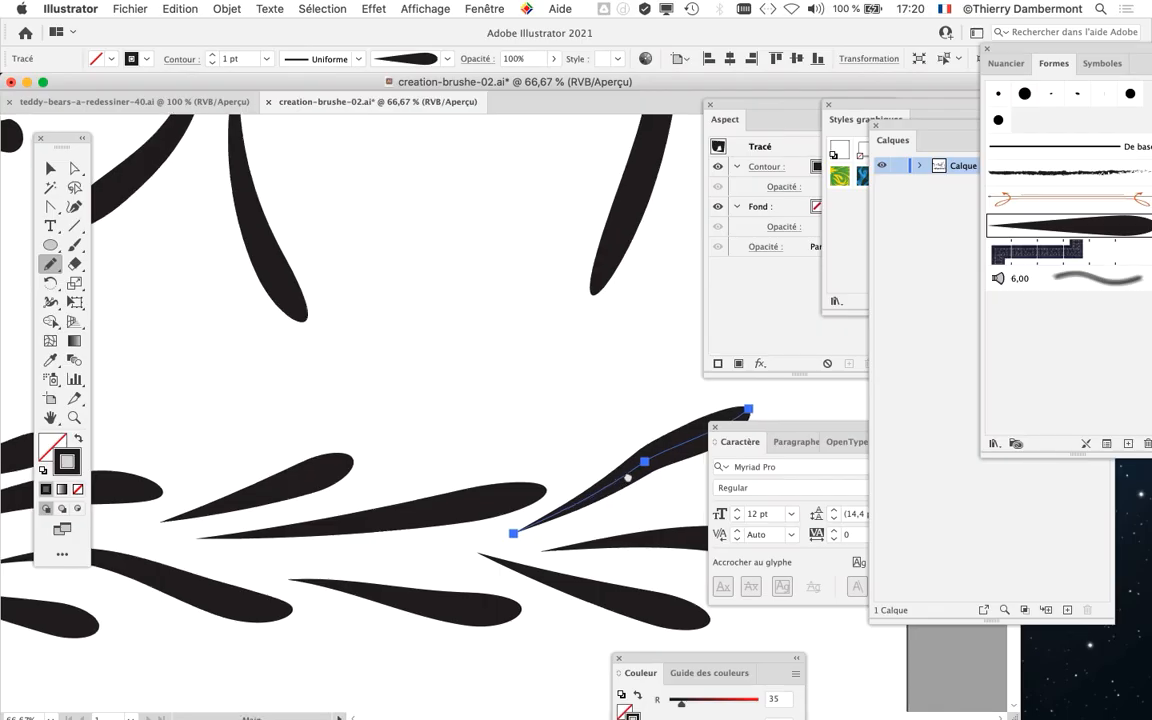
{"action": "key", "text": "ctrl+z"}
{"action": "key", "text": "ctrl+z"}
{"action": "scroll", "coordinate": [444, 408], "scroll_direction": "up", "scroll_amount": 3}
{"action": "scroll", "coordinate": [497, 363], "scroll_direction": "down", "scroll_amount": 2}
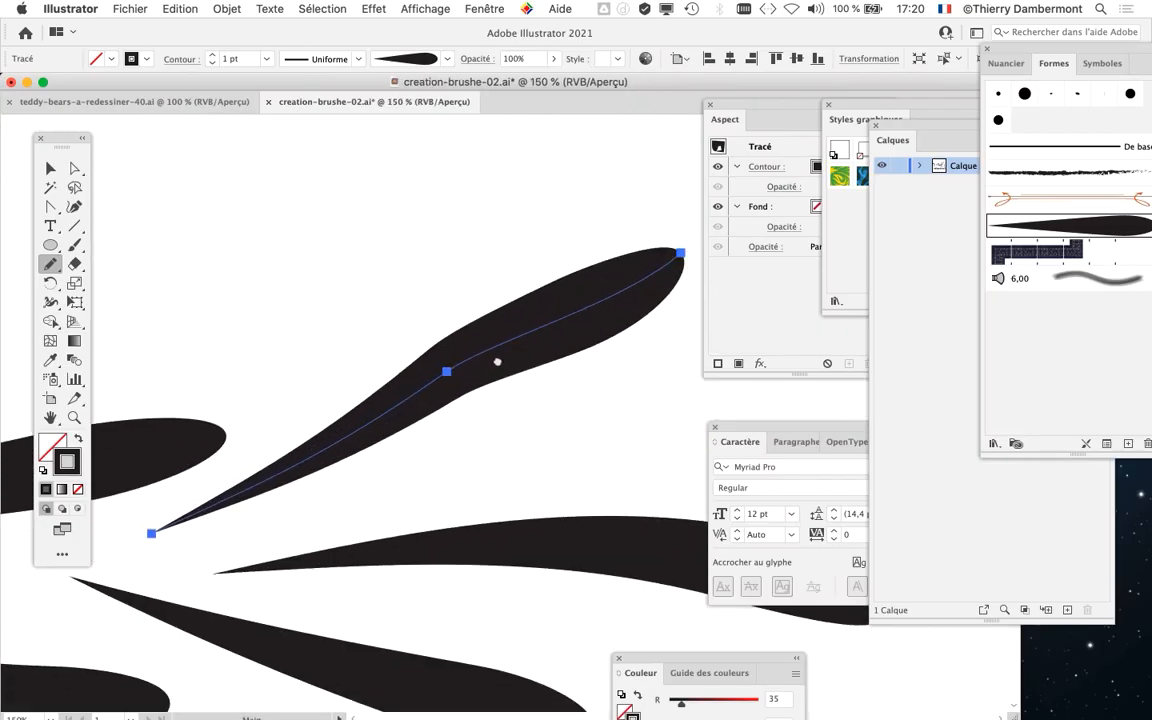
Step: Try again to redraw the selected stroke's path with the Pencil tool, check the tool's options without changing them, and undo the redrawing
{"action": "mouse_move", "coordinate": [652, 247]}
{"action": "left_mouse_down"}
{"action": "mouse_move", "coordinate": [550, 365]}
{"action": "mouse_move", "coordinate": [352, 459]}
{"action": "mouse_move", "coordinate": [150, 505]}
{"action": "left_mouse_up"}
{"action": "key", "text": "ctrl+z"}
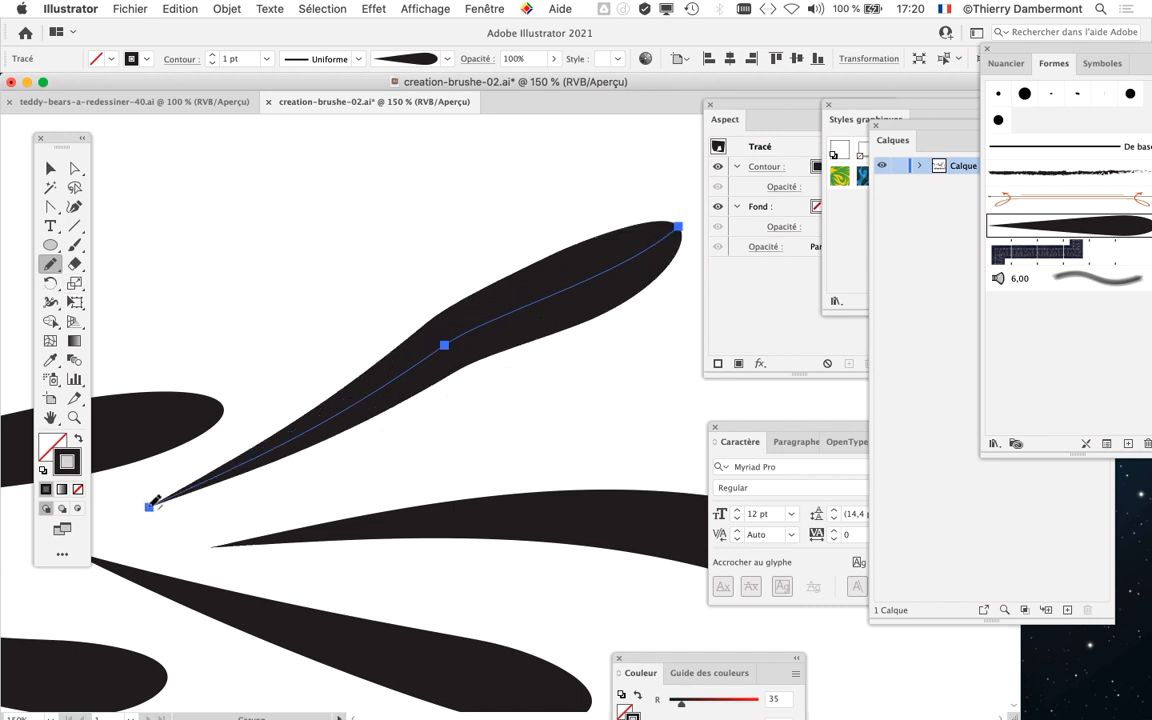
{"action": "mouse_move", "coordinate": [153, 500]}
{"action": "left_mouse_down"}
{"action": "mouse_move", "coordinate": [481, 277]}
{"action": "mouse_move", "coordinate": [679, 224]}
{"action": "mouse_move", "coordinate": [521, 273]}
{"action": "mouse_move", "coordinate": [388, 347]}
{"action": "mouse_move", "coordinate": [250, 460]}
{"action": "left_mouse_up"}
{"action": "double_click", "coordinate": [49, 264]}
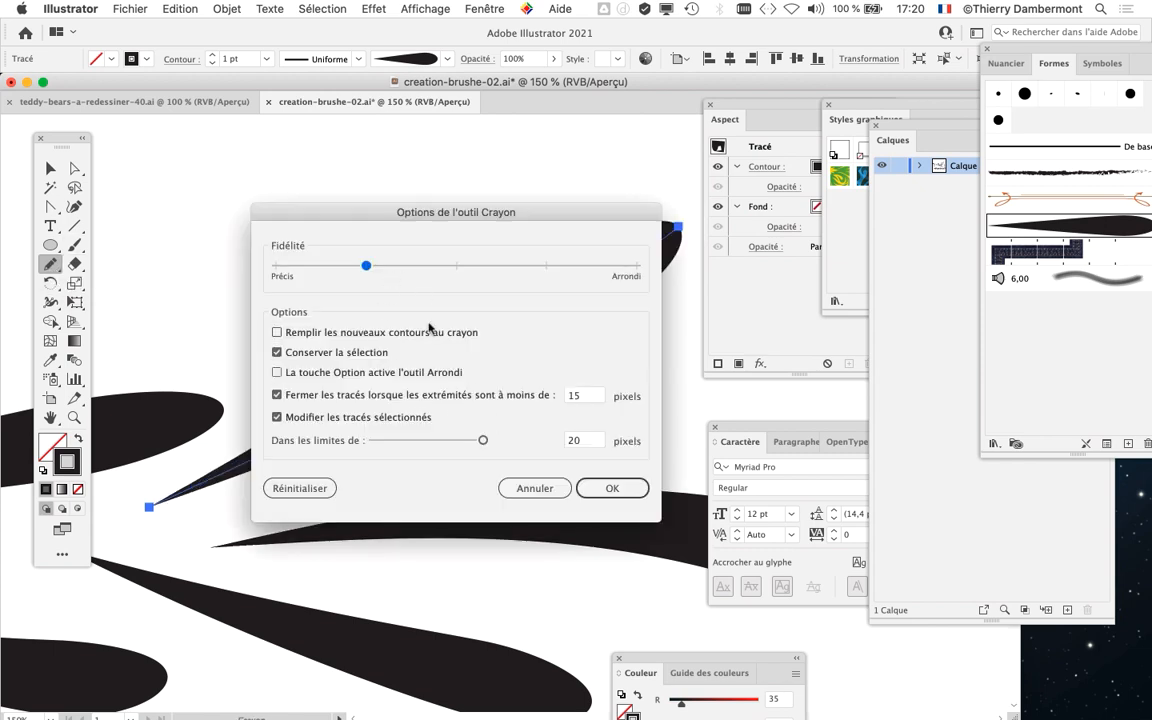
{"action": "left_click", "coordinate": [536, 490]}
{"action": "mouse_move", "coordinate": [684, 224]}
{"action": "left_mouse_down"}
{"action": "mouse_move", "coordinate": [520, 378]}
{"action": "mouse_move", "coordinate": [291, 472]}
{"action": "mouse_move", "coordinate": [154, 500]}
{"action": "left_mouse_up"}
{"action": "key", "text": "super+z"}
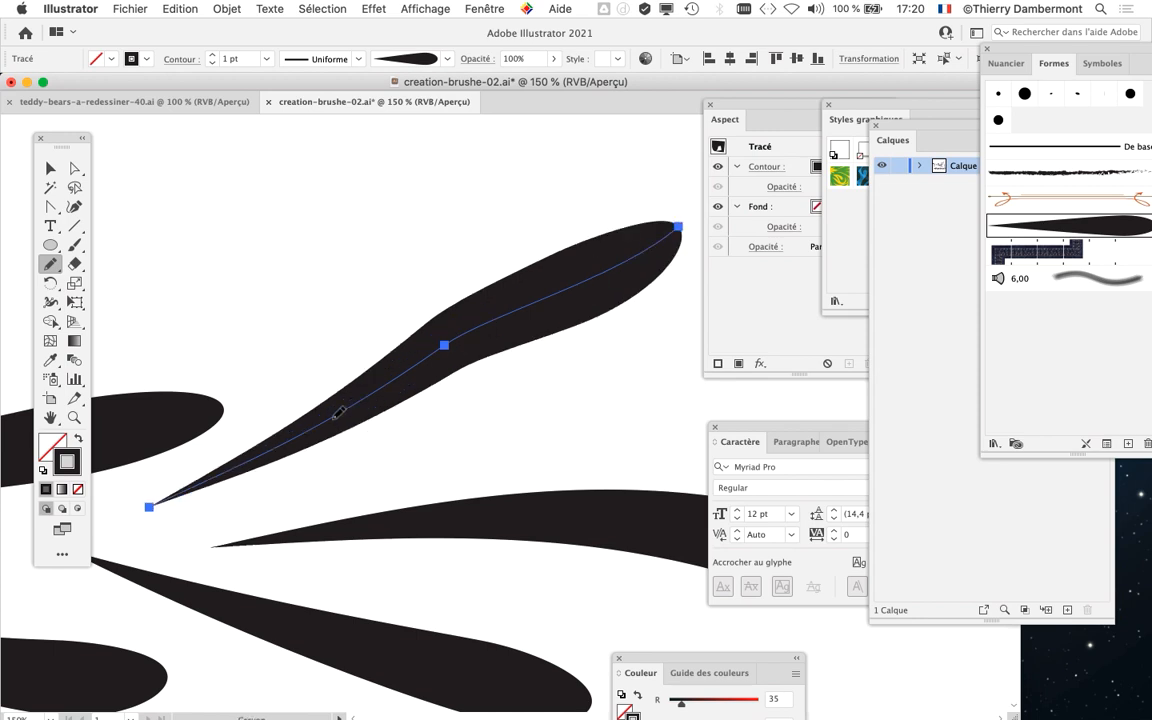
Step: Reshape the slanted stroke with direct selection by moving its middle anchor point closer to the rounded tip
{"action": "scroll", "coordinate": [340, 413], "scroll_direction": "down", "scroll_amount": 1}
{"action": "left_click", "coordinate": [74, 168]}
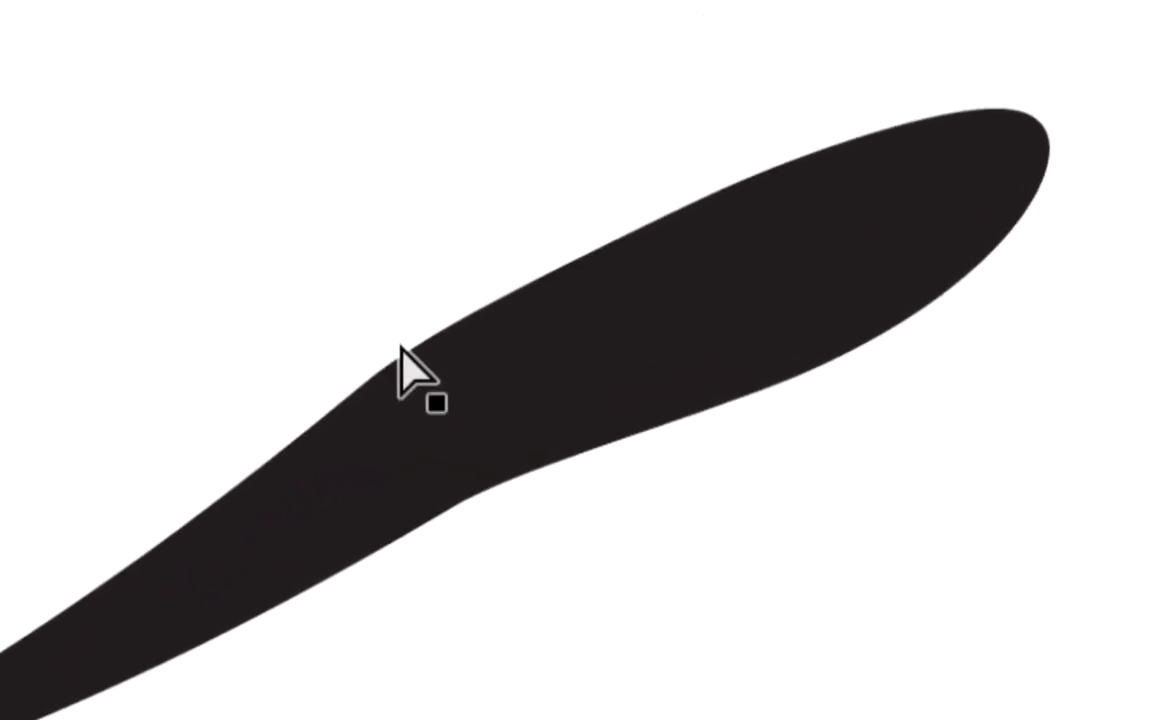
{"action": "left_click", "coordinate": [405, 395]}
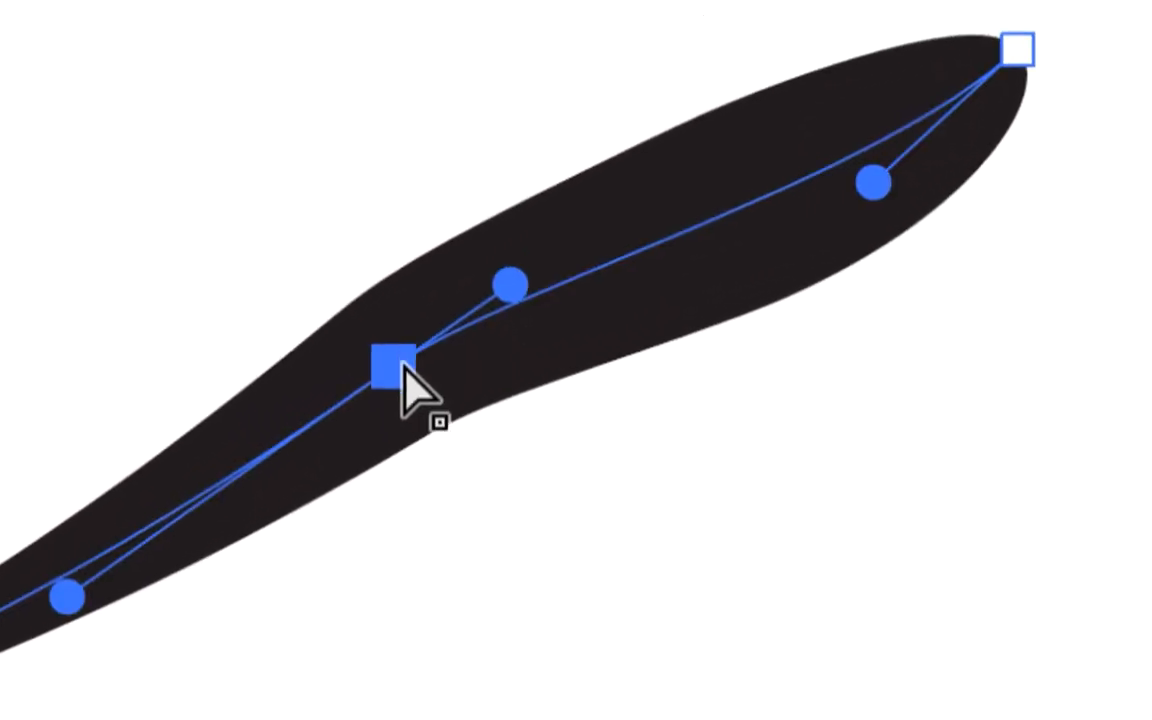
{"action": "left_click_drag", "start_coordinate": [413, 371], "coordinate": [504, 341]}
Step: Save the document as creation-brushe-03.ai in the teddy bear 10 folder with the default Illustrator options
{"action": "scroll", "coordinate": [455, 383], "scroll_direction": "down", "scroll_amount": 4}
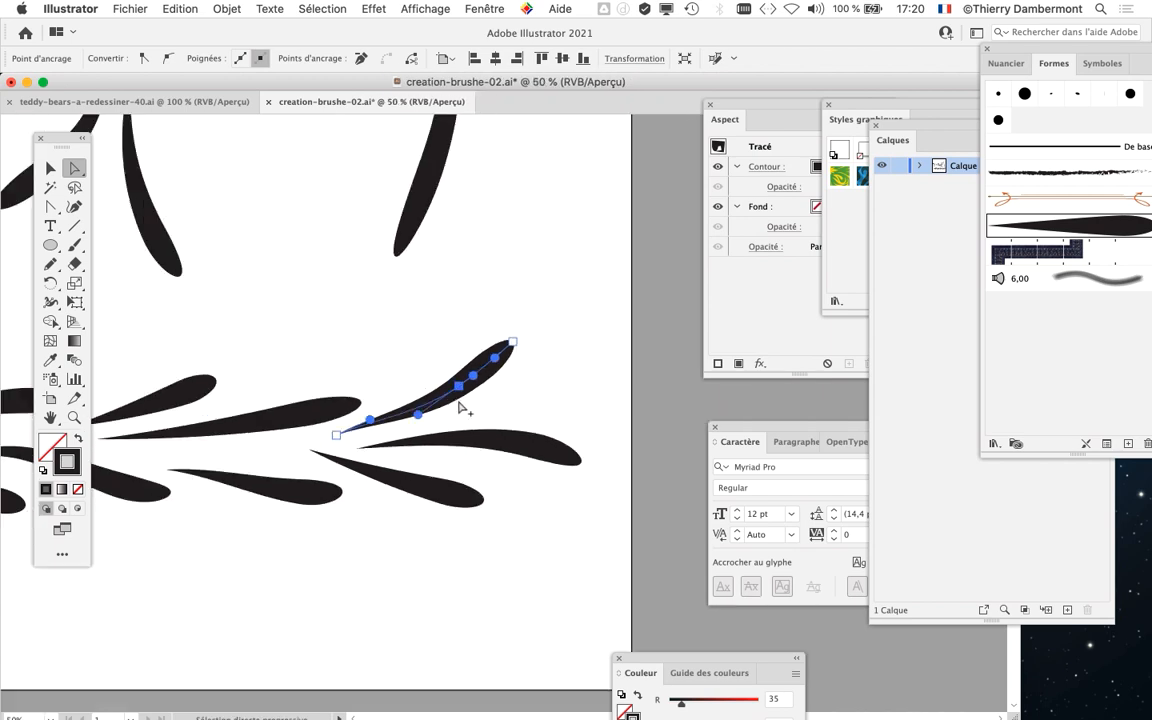
{"action": "left_click_drag", "start_coordinate": [414, 481], "coordinate": [584, 465]}
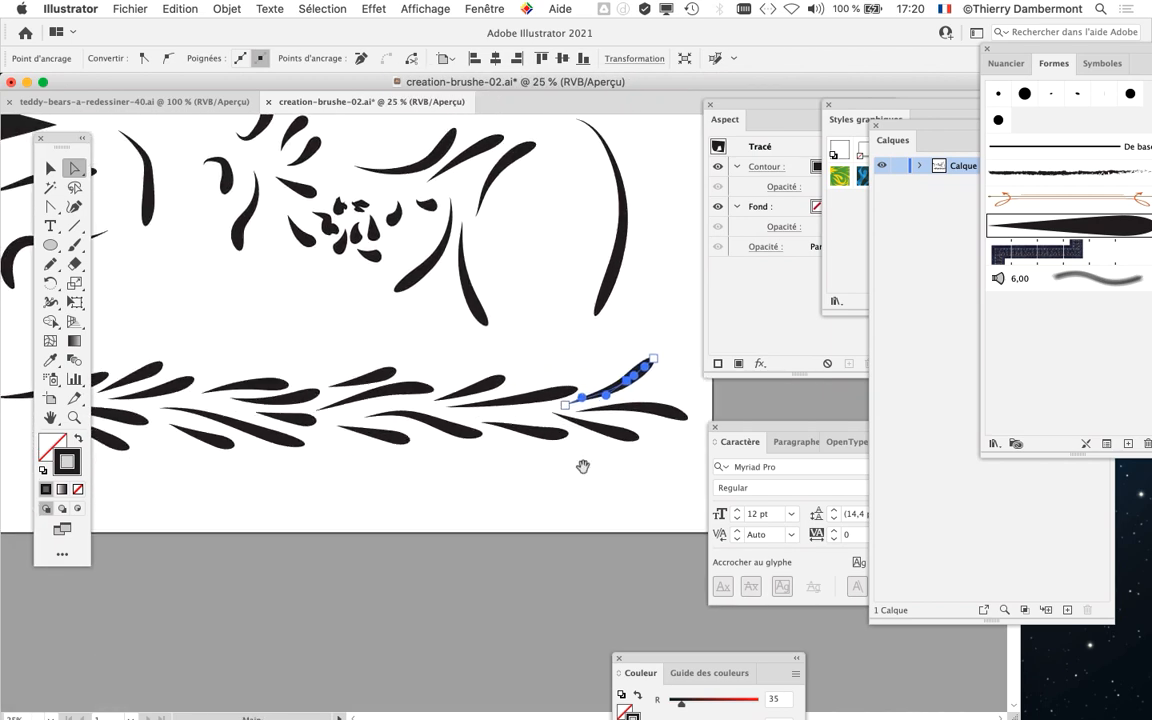
{"action": "scroll", "coordinate": [450, 480], "scroll_direction": "down", "scroll_amount": 1}
{"action": "left_click_drag", "start_coordinate": [387, 477], "coordinate": [421, 469]}
{"action": "left_click", "coordinate": [129, 8]}
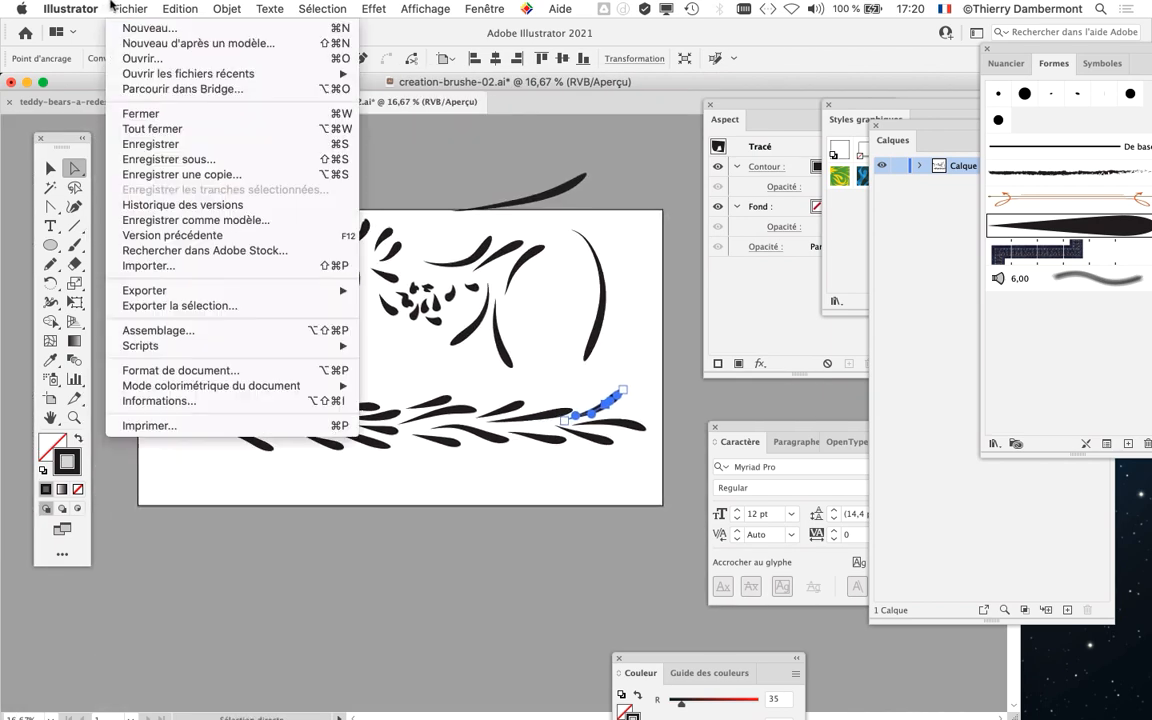
{"action": "left_click", "coordinate": [211, 161]}
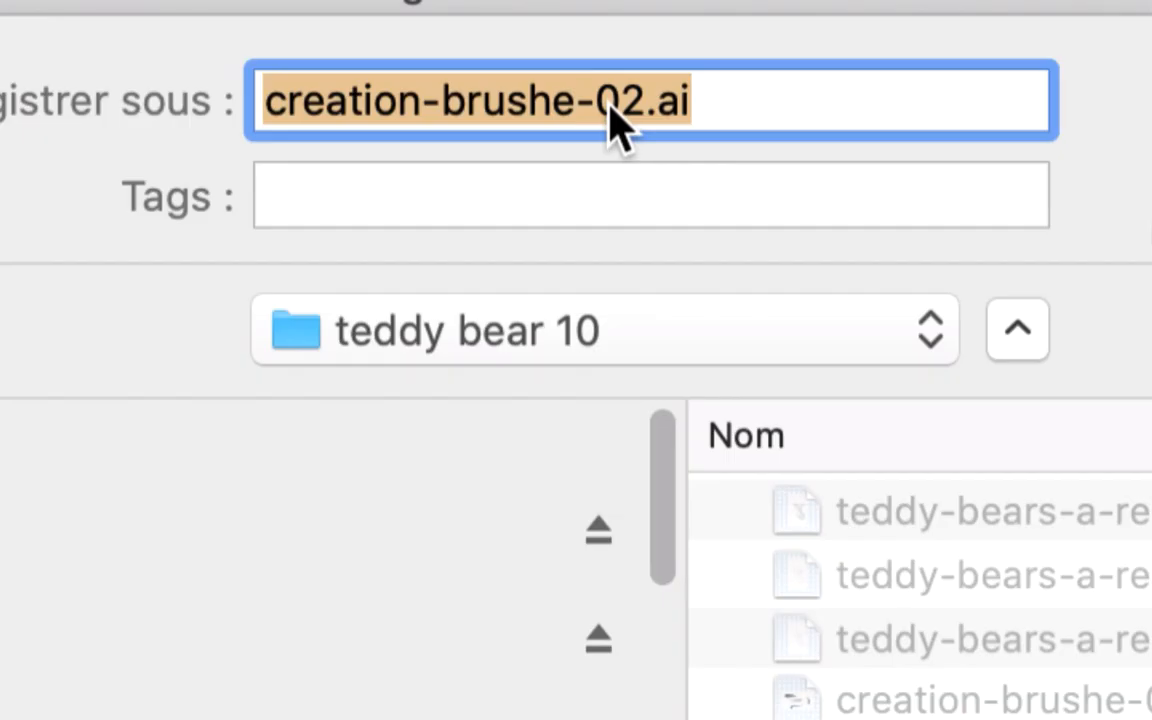
{"action": "left_click", "coordinate": [619, 105]}
{"action": "mouse_move", "coordinate": [619, 105]}
{"action": "left_mouse_down"}
{"action": "mouse_move", "coordinate": [632, 131]}
{"action": "mouse_move", "coordinate": [622, 130]}
{"action": "left_mouse_up"}
{"action": "left_click", "coordinate": [612, 103]}
{"action": "type", "text": "3"}
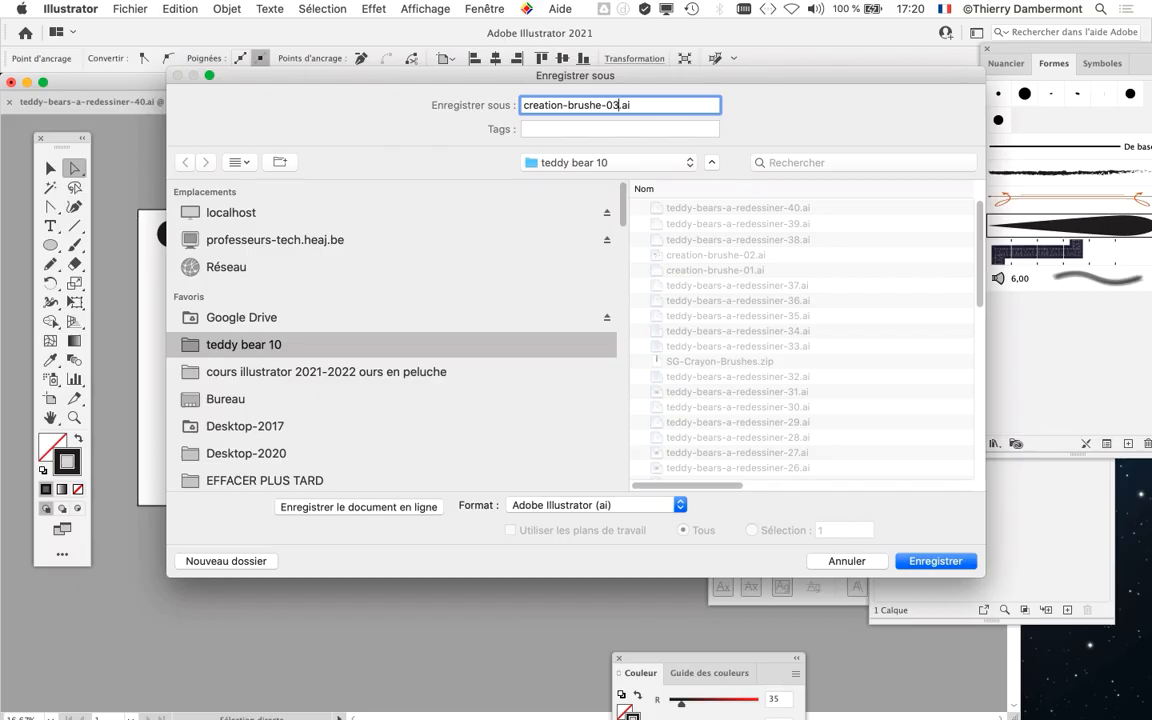
{"action": "key", "text": "Return"}
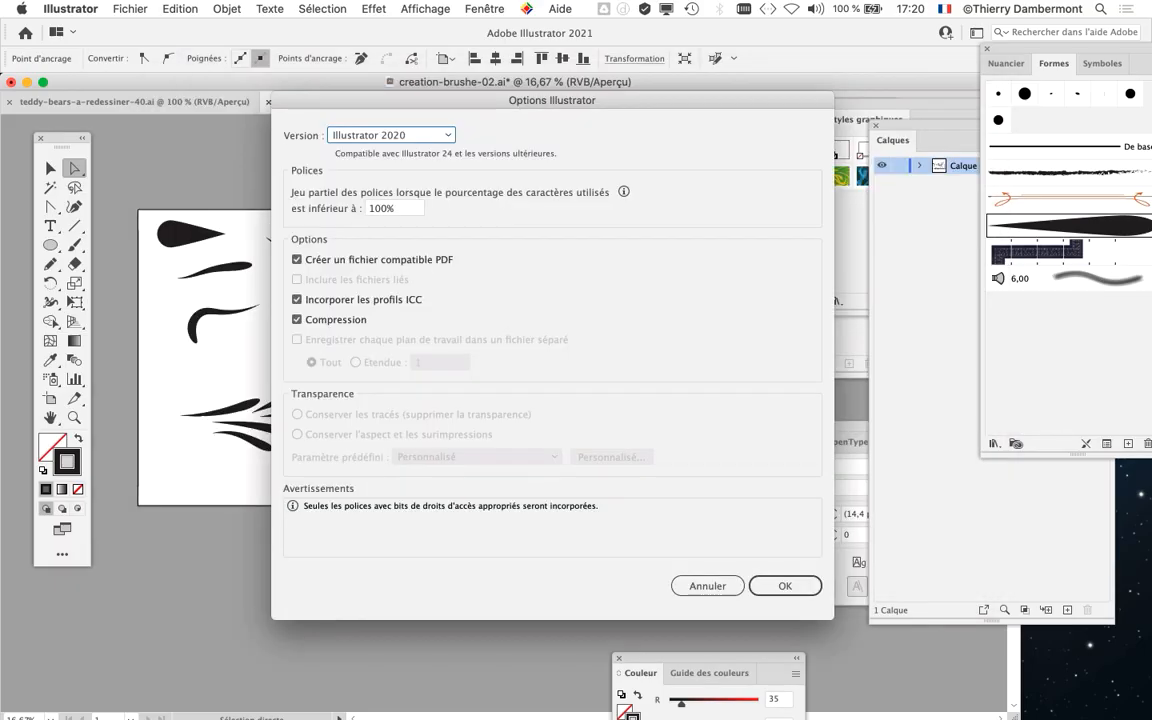
{"action": "key", "text": "Return"}
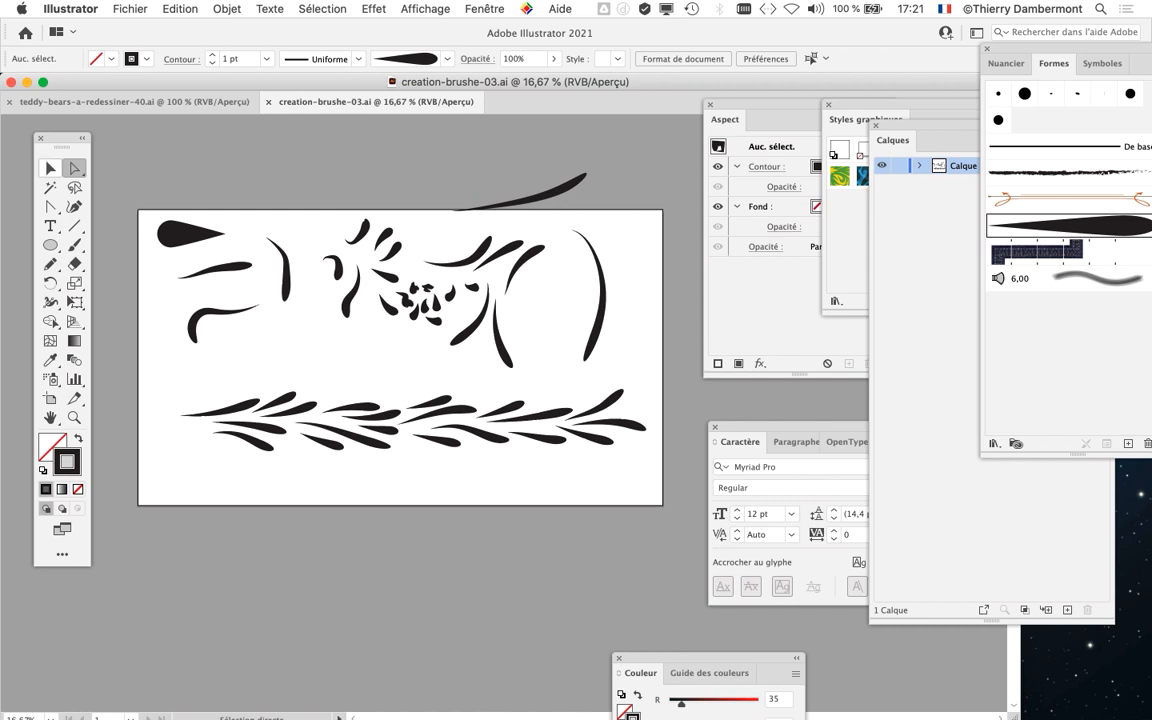
Step: Select all the teardrop strokes that form the leafy frieze along the artboard's lower edge
{"action": "left_click_drag", "start_coordinate": [62, 140], "coordinate": [52, 127]}
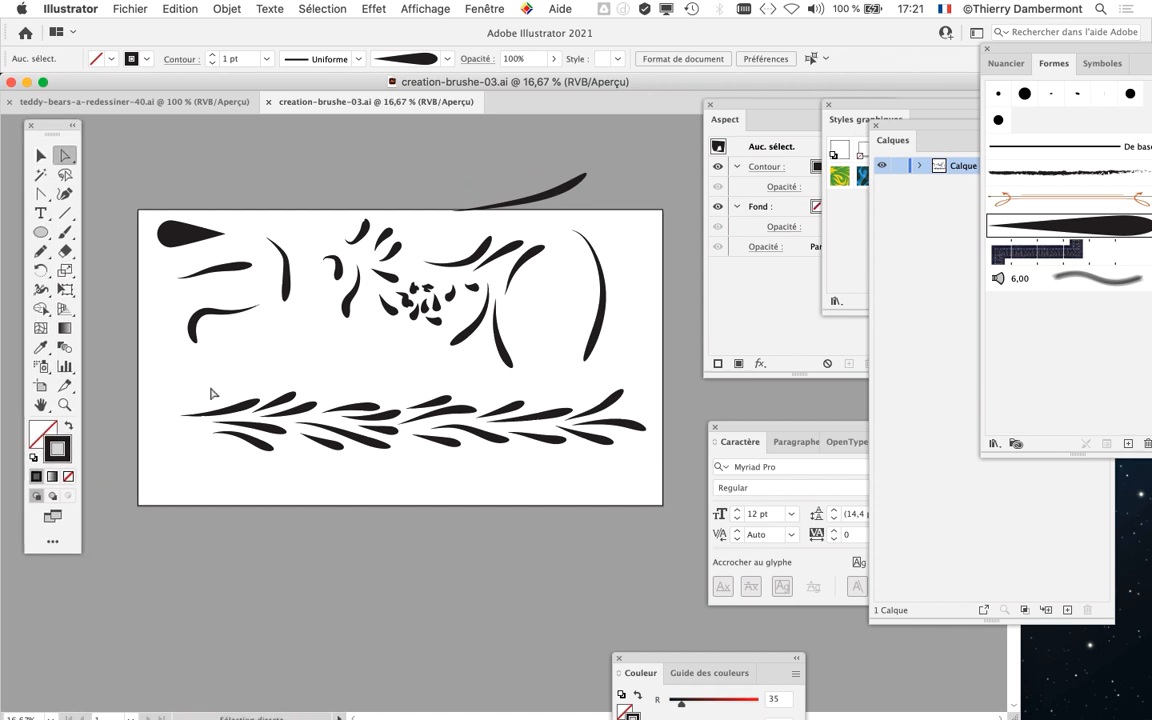
{"action": "left_click", "coordinate": [40, 155]}
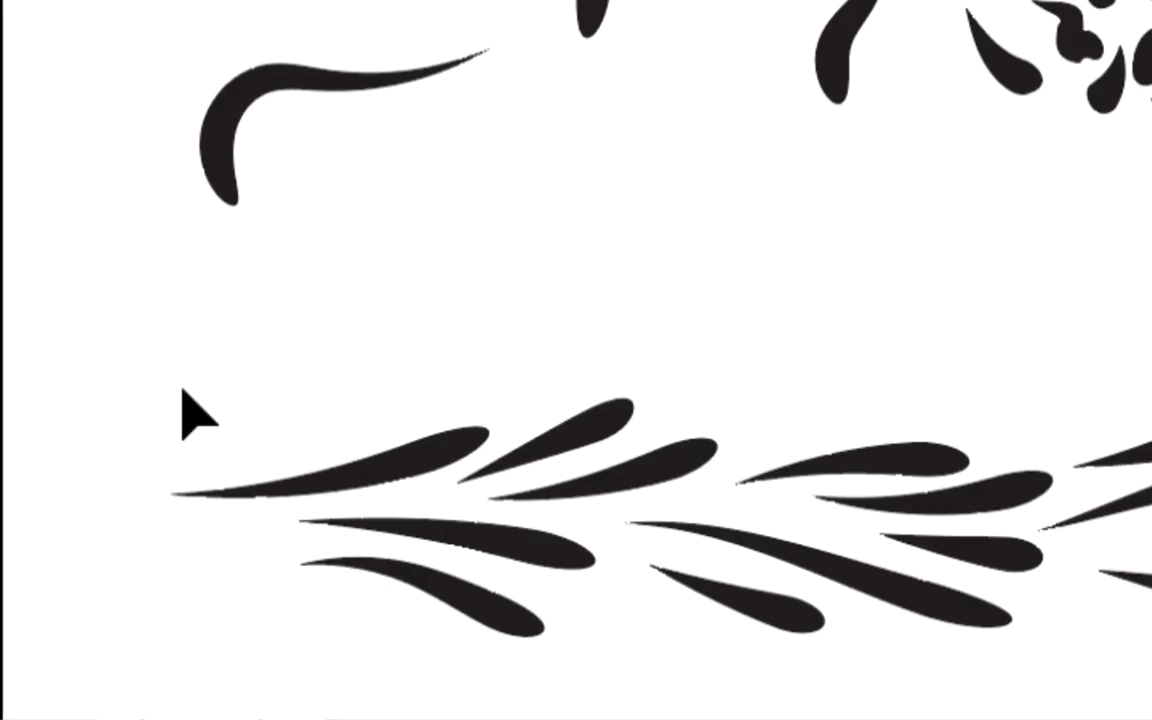
{"action": "left_click_drag", "start_coordinate": [184, 386], "coordinate": [638, 452]}
{"action": "left_click_drag", "start_coordinate": [549, 445], "coordinate": [553, 462]}
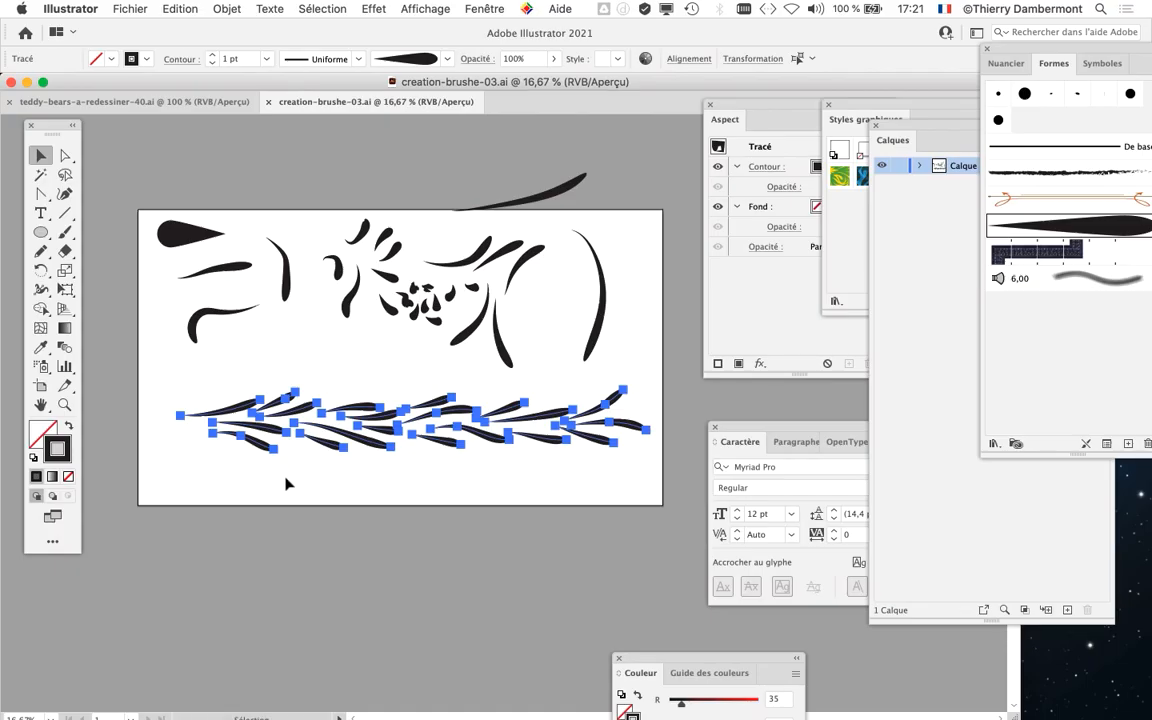
{"action": "left_click_drag", "start_coordinate": [278, 469], "coordinate": [226, 349]}
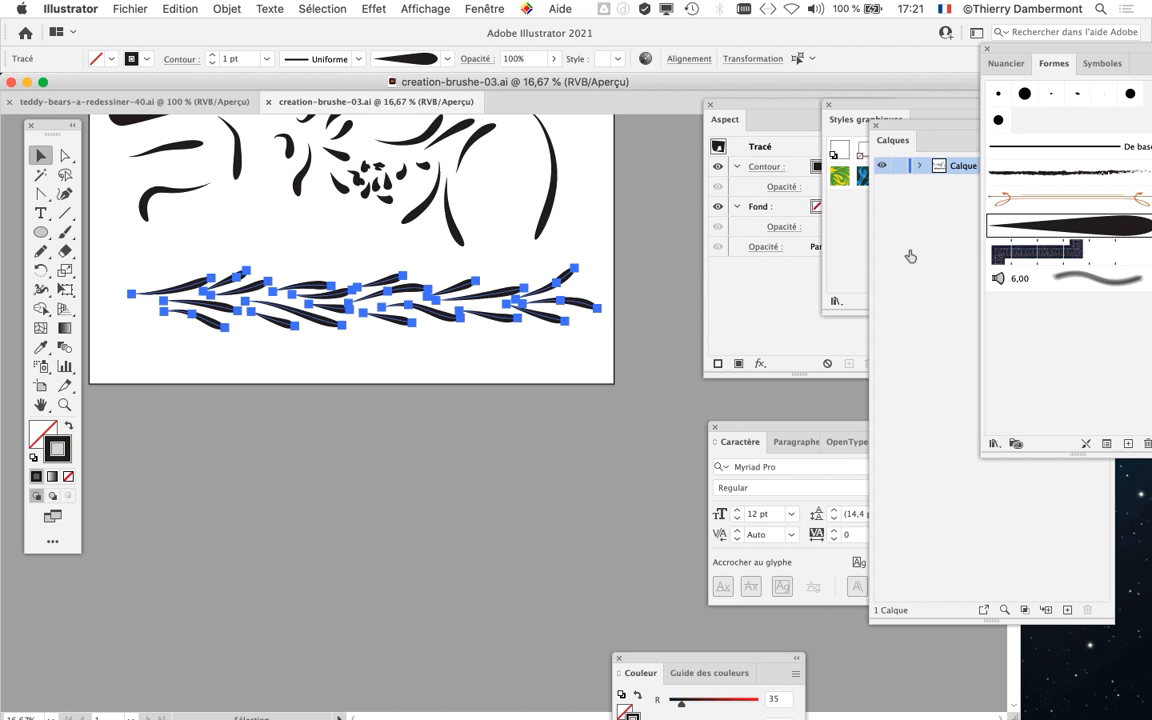
Step: Make a new brush from the selected frieze strokes, choosing Forme artistique as its type
{"action": "left_click_drag", "start_coordinate": [1044, 51], "coordinate": [703, 74]}
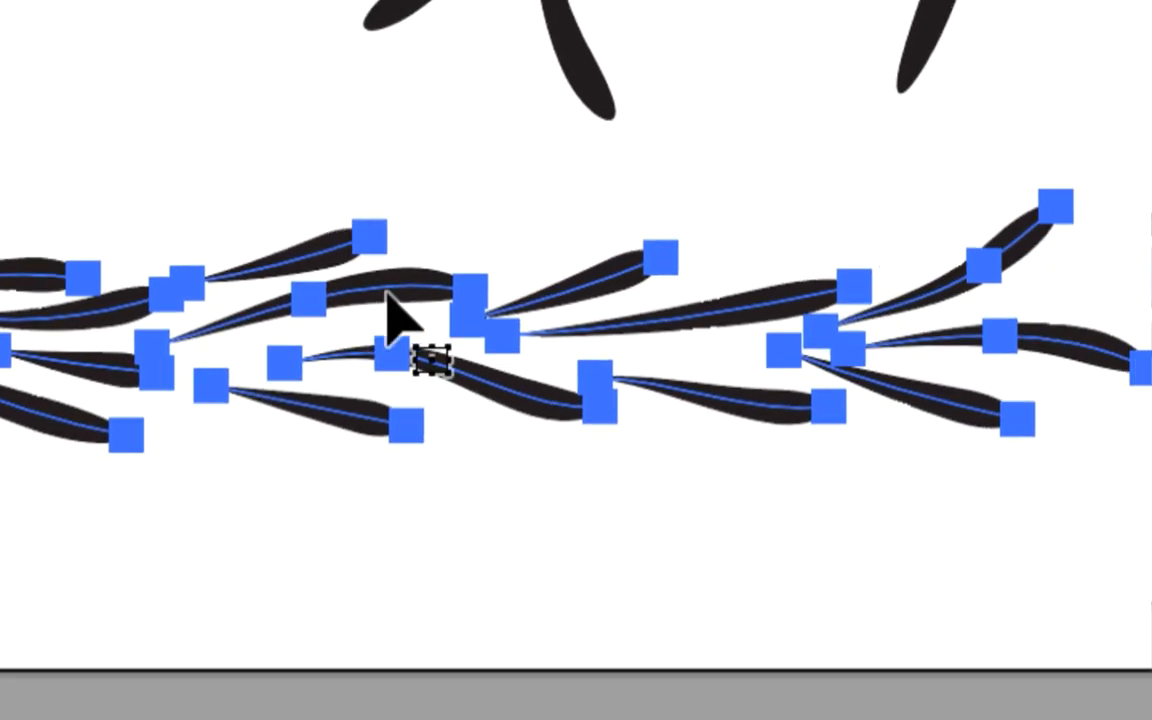
{"action": "mouse_move", "coordinate": [410, 281]}
{"action": "left_mouse_down"}
{"action": "mouse_move", "coordinate": [529, 338]}
{"action": "mouse_move", "coordinate": [897, 362]}
{"action": "left_mouse_up"}
{"action": "mouse_move", "coordinate": [489, 307]}
{"action": "left_mouse_down"}
{"action": "mouse_move", "coordinate": [965, 323]}
{"action": "mouse_move", "coordinate": [1071, 381]}
{"action": "mouse_move", "coordinate": [1076, 297]}
{"action": "mouse_move", "coordinate": [1125, 228]}
{"action": "left_mouse_up"}
{"action": "mouse_move", "coordinate": [612, 285]}
{"action": "left_mouse_down"}
{"action": "mouse_move", "coordinate": [638, 231]}
{"action": "mouse_move", "coordinate": [605, 133]}
{"action": "mouse_move", "coordinate": [635, 129]}
{"action": "mouse_move", "coordinate": [628, 316]}
{"action": "left_mouse_up"}
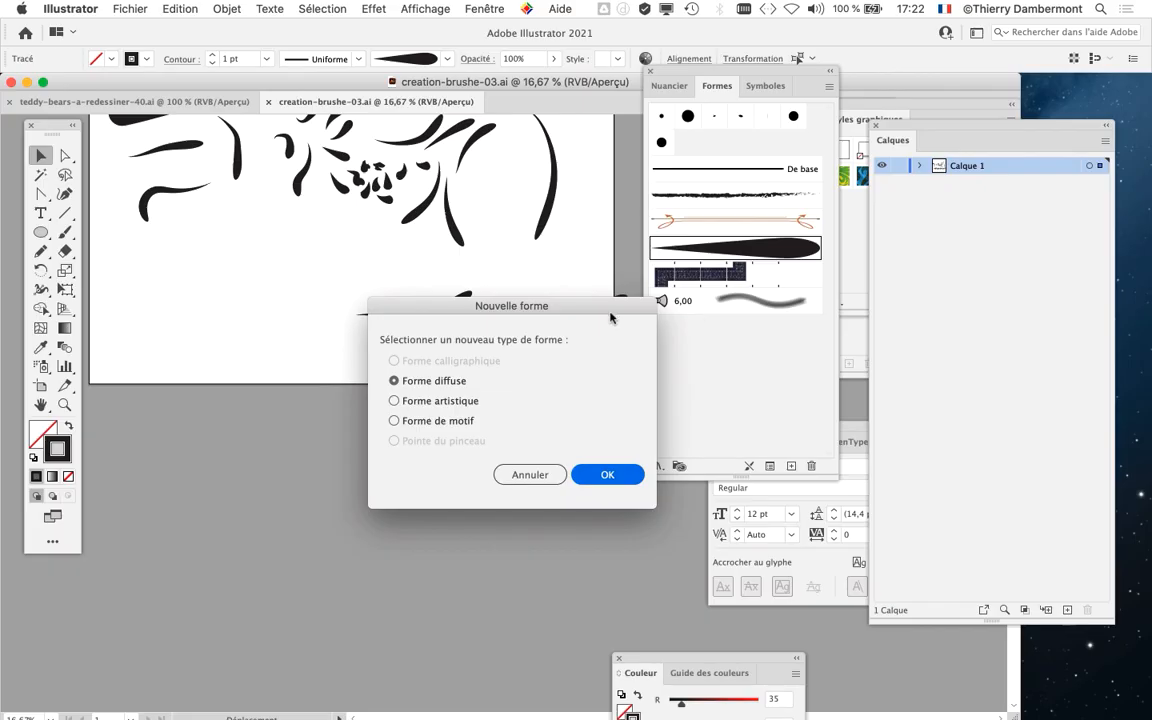
{"action": "left_click_drag", "start_coordinate": [610, 316], "coordinate": [864, 180]}
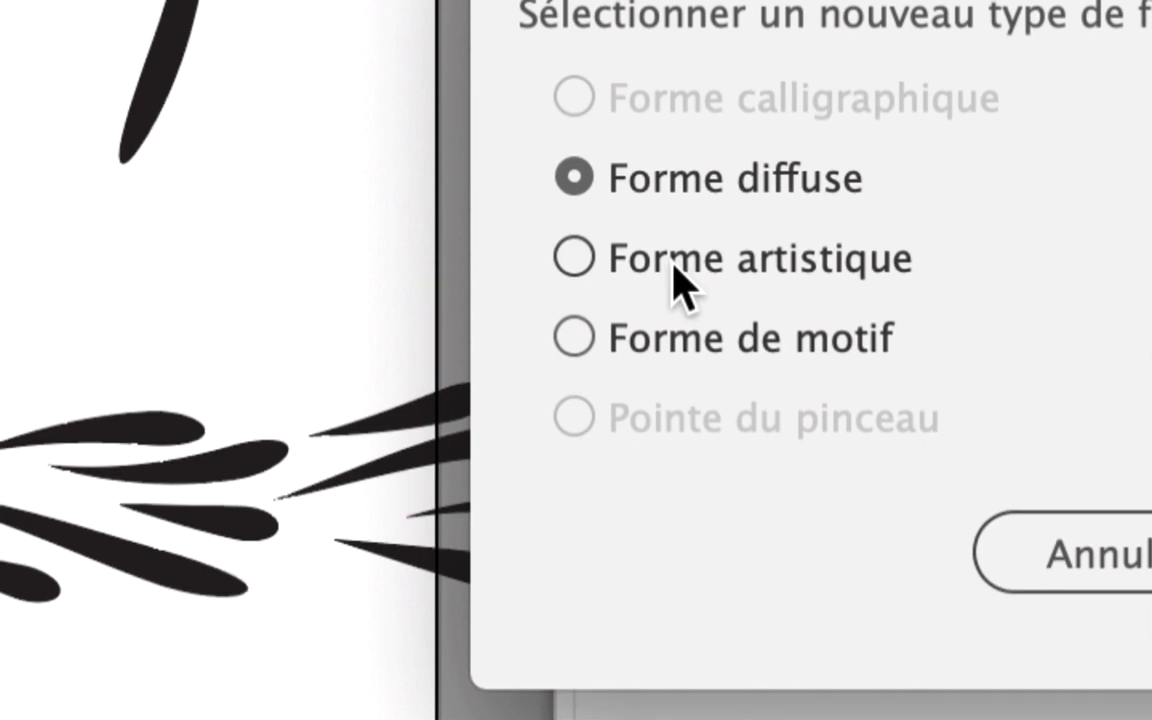
{"action": "left_click", "coordinate": [672, 270]}
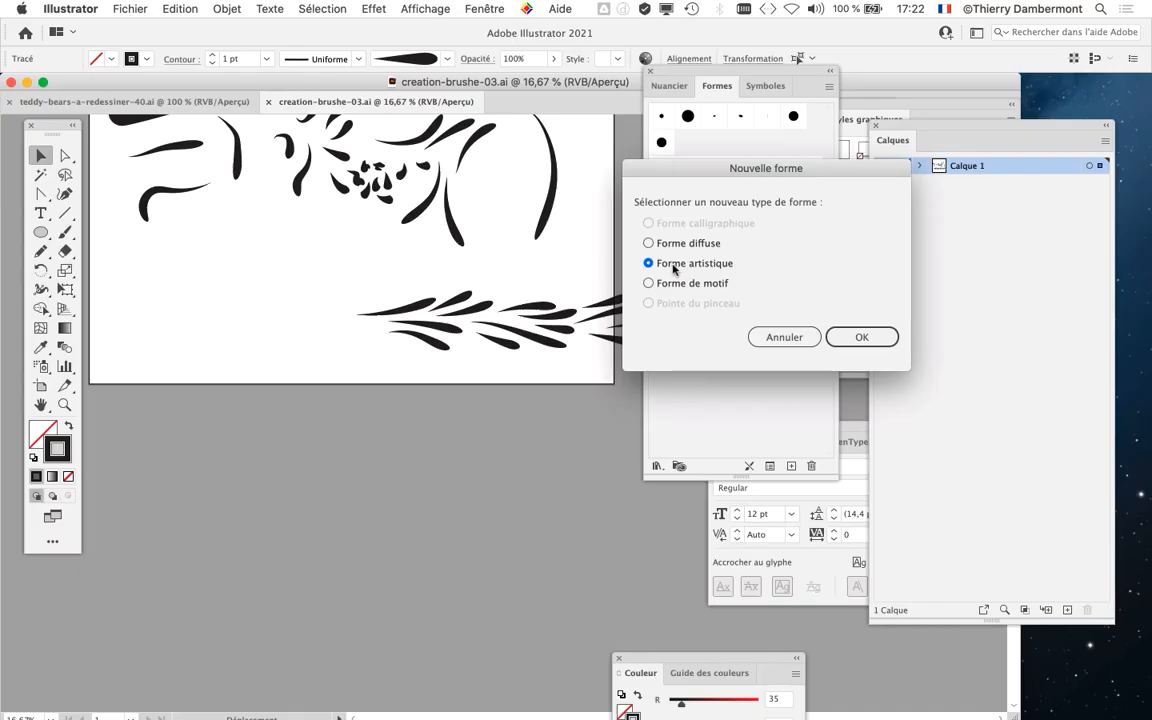
{"action": "left_click", "coordinate": [859, 337]}
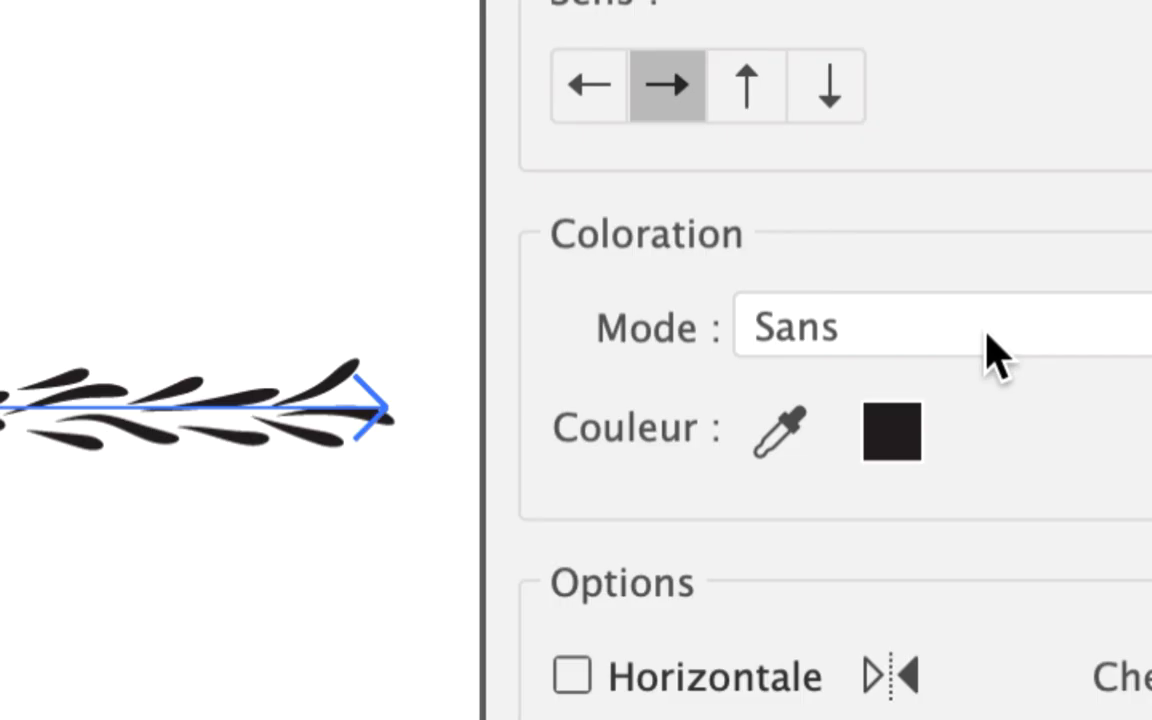
Step: Set the new art brush's colorization mode to Teintes, accept the brush options and deselect the frieze strokes
{"action": "left_click", "coordinate": [995, 352]}
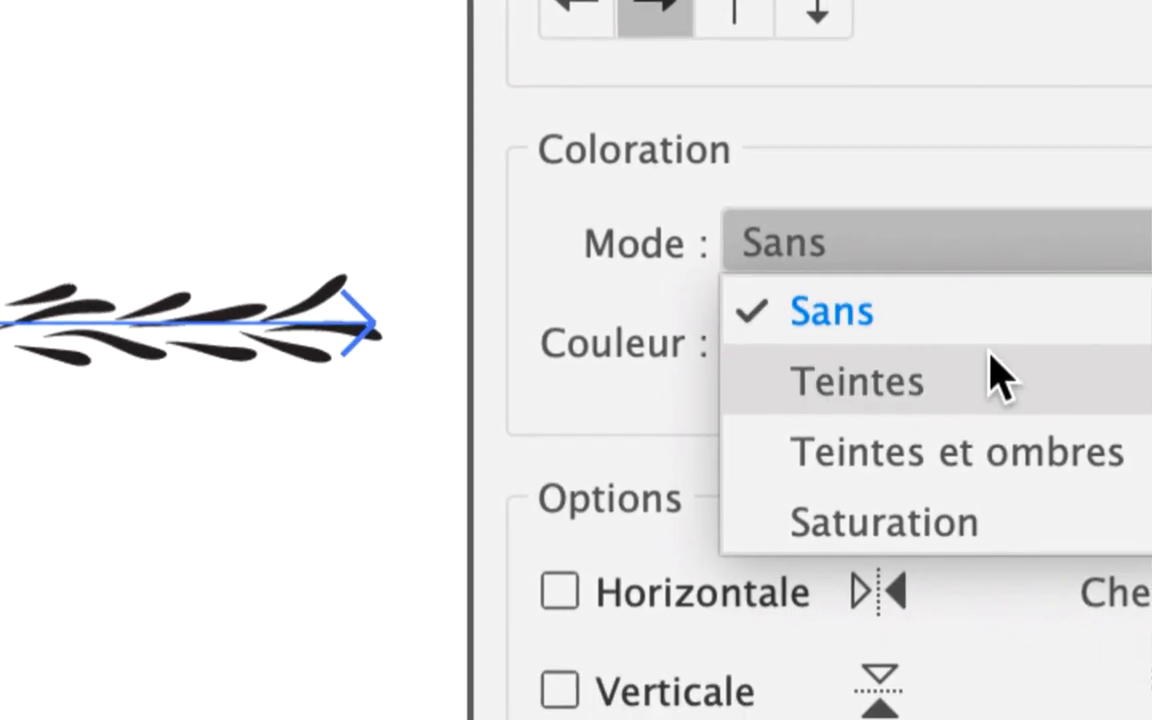
{"action": "left_click", "coordinate": [992, 362]}
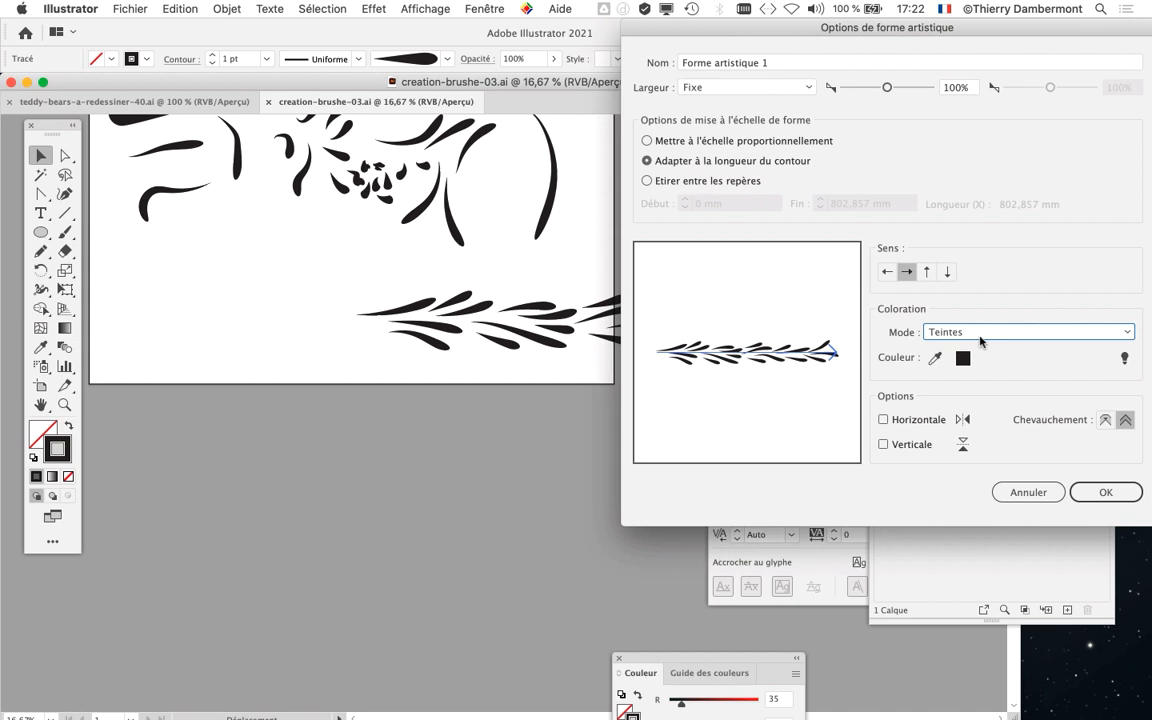
{"action": "left_click", "coordinate": [1095, 491]}
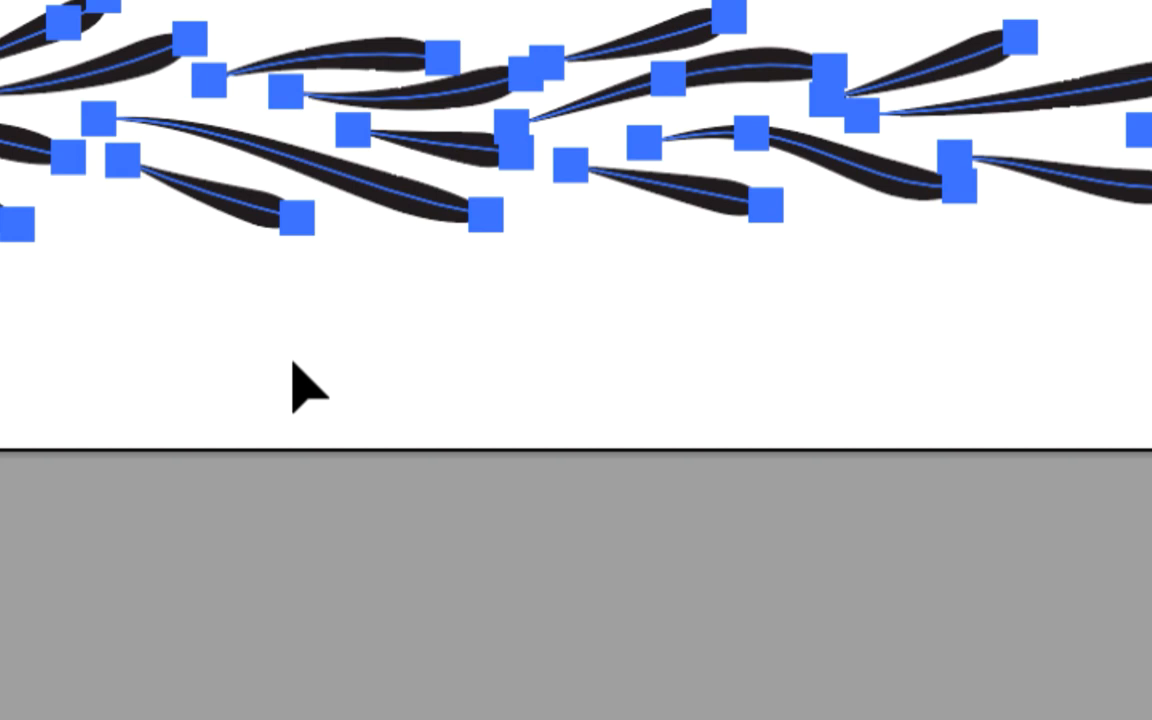
{"action": "left_click", "coordinate": [295, 385]}
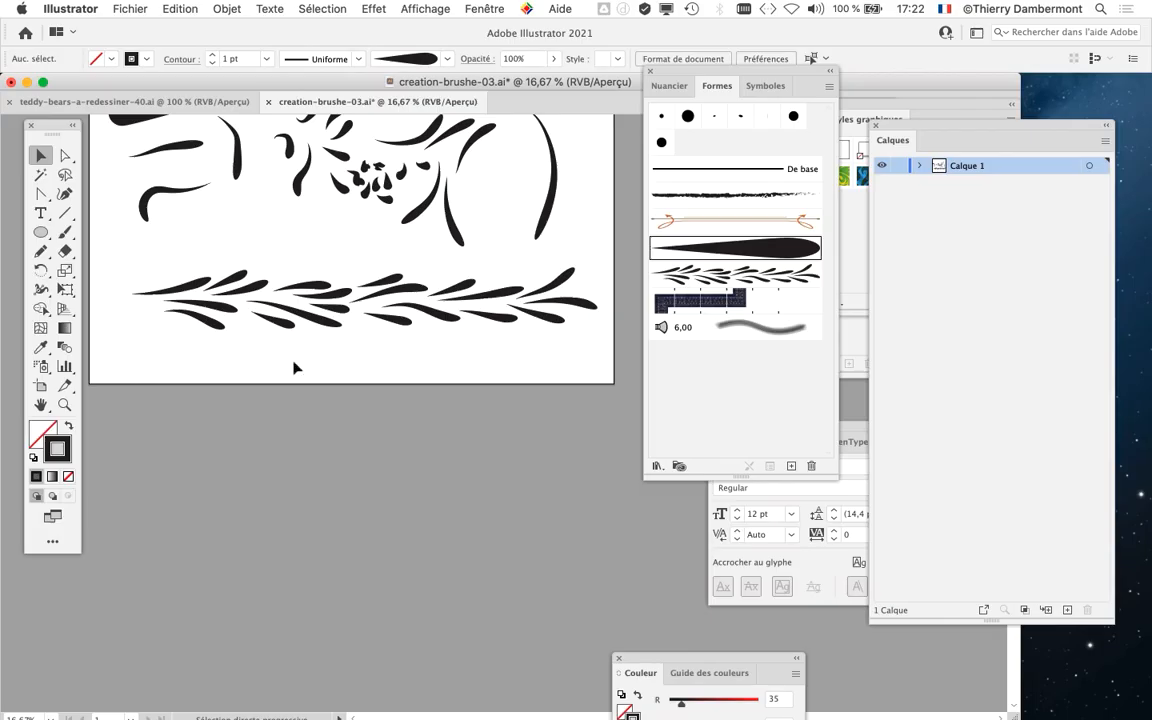
Step: Choose the leafy art brush for the Paintbrush tool and paint a short wavy stroke and a large C-shaped stroke below the artboard
{"action": "left_click_drag", "start_coordinate": [303, 375], "coordinate": [283, 260]}
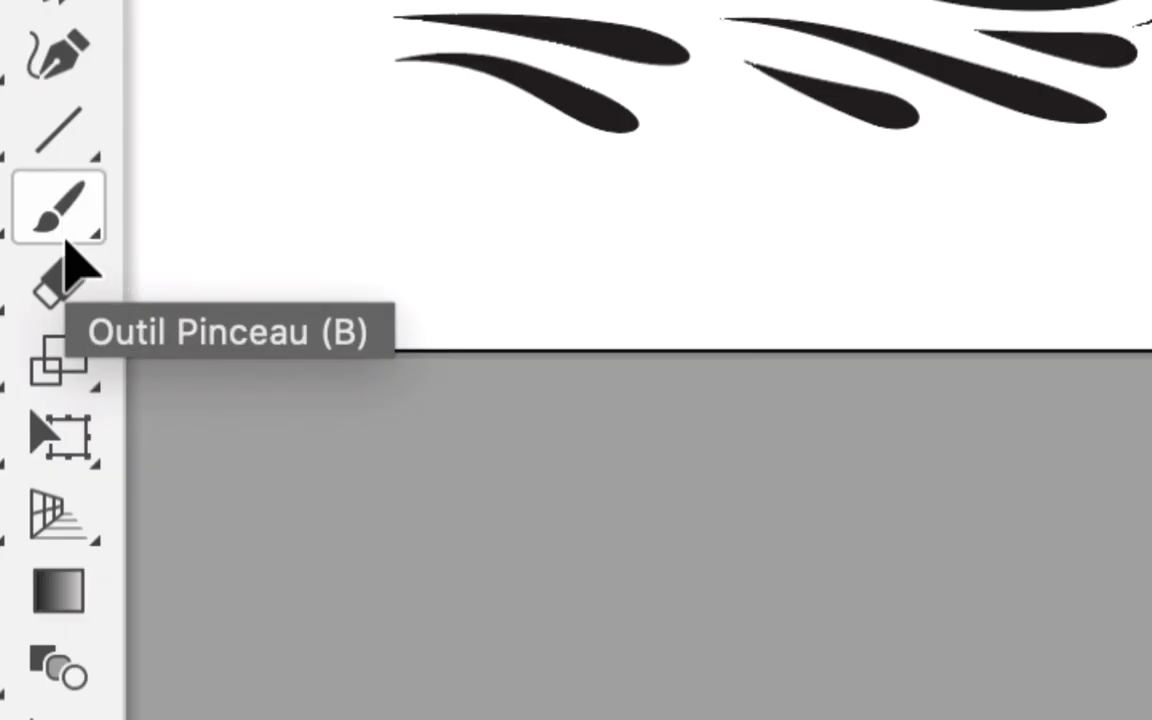
{"action": "left_click", "coordinate": [64, 236]}
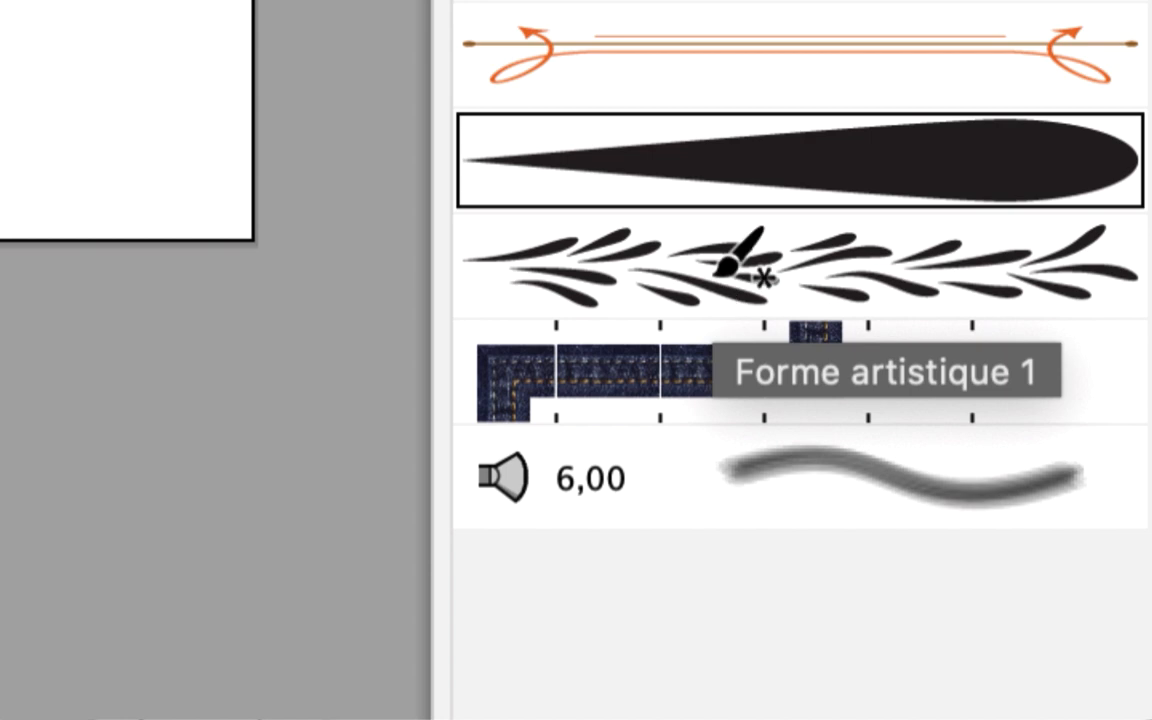
{"action": "left_click", "coordinate": [716, 280]}
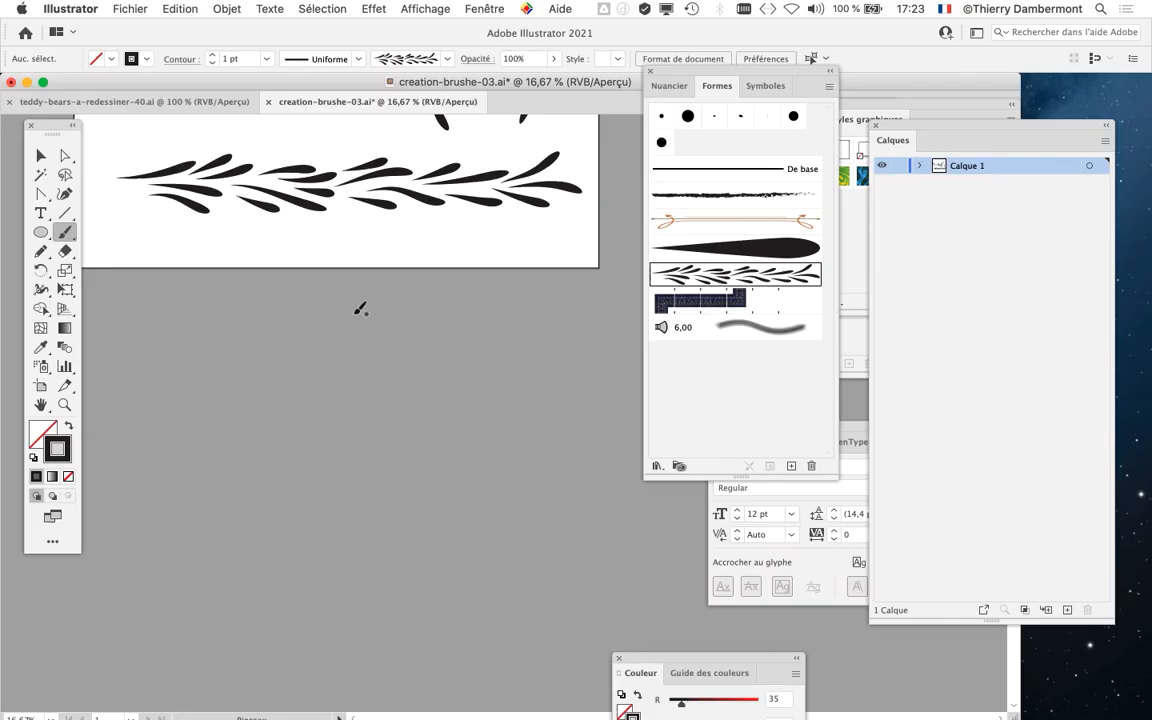
{"action": "left_click_drag", "start_coordinate": [510, 356], "coordinate": [511, 358]}
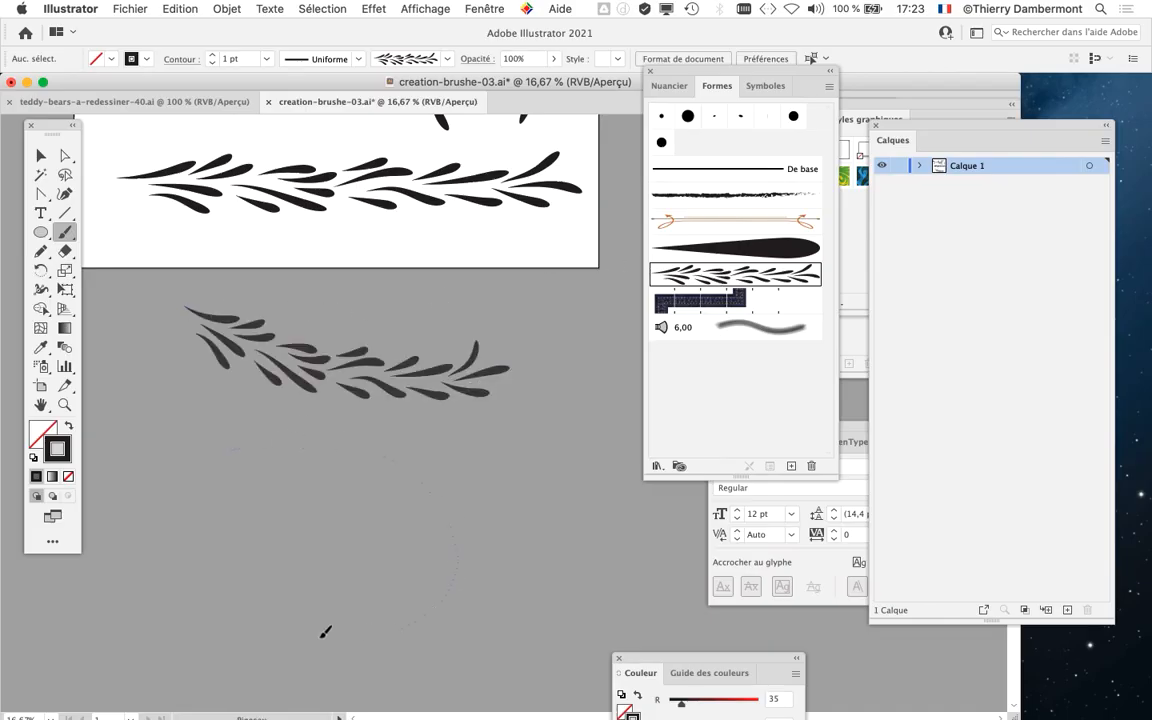
{"action": "left_click_drag", "start_coordinate": [325, 632], "coordinate": [196, 600]}
Step: Paint five more curved strokes with the leafy art brush outside the artboard, varying their direction and curvature
{"action": "scroll", "coordinate": [150, 470], "scroll_direction": "down", "scroll_amount": 3}
{"action": "scroll", "coordinate": [150, 470], "scroll_direction": "right", "scroll_amount": 3}
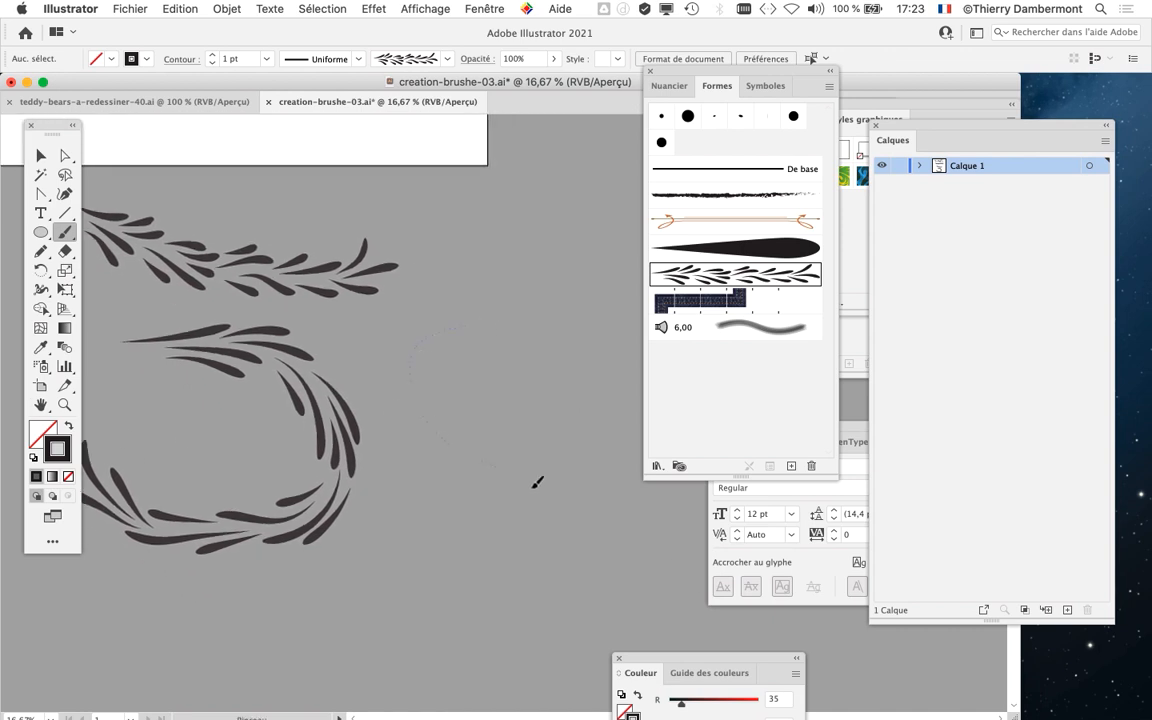
{"action": "left_click_drag", "start_coordinate": [534, 486], "coordinate": [596, 592]}
{"action": "left_click", "coordinate": [481, 555], "text": "alt+super"}
{"action": "left_click_drag", "start_coordinate": [421, 565], "coordinate": [241, 597]}
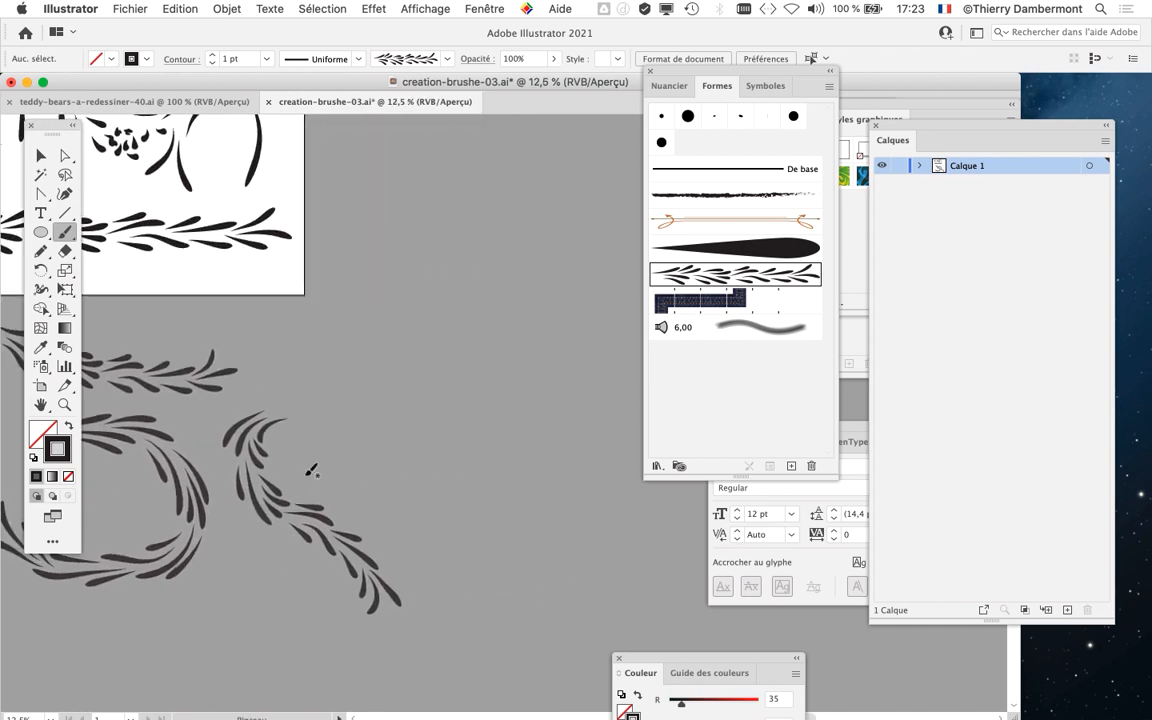
{"action": "left_click_drag", "start_coordinate": [484, 185], "coordinate": [486, 184]}
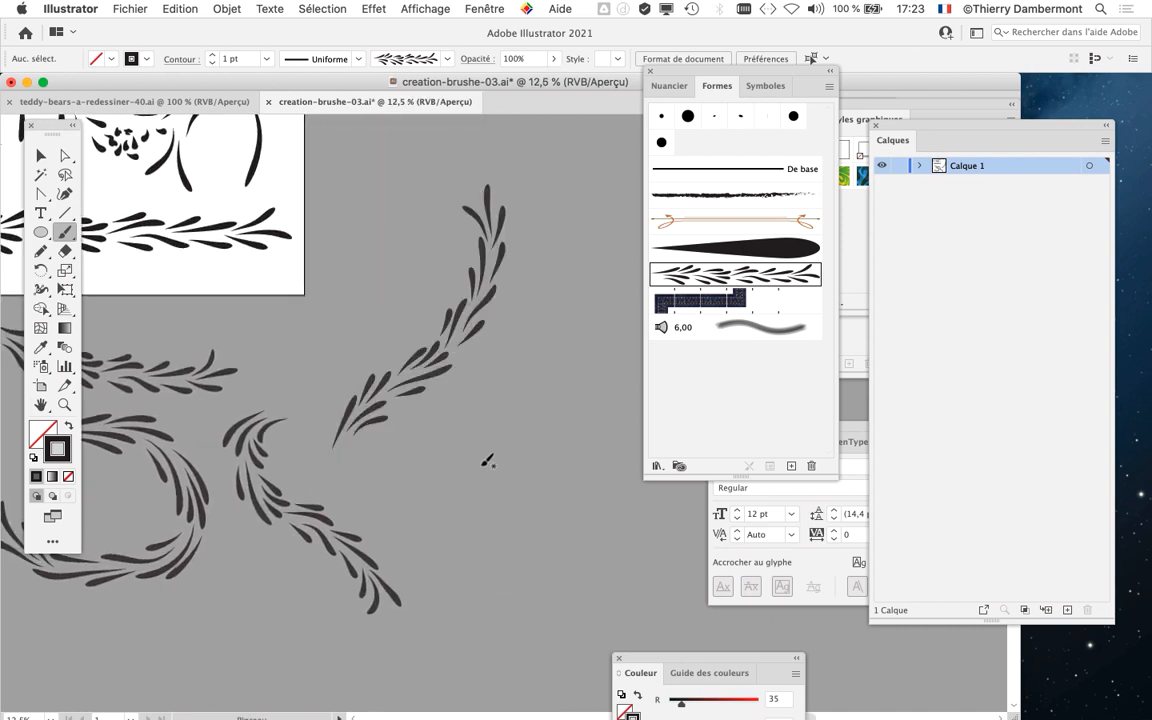
{"action": "scroll", "coordinate": [400, 465], "scroll_direction": "right", "scroll_amount": 3}
{"action": "left_click_drag", "start_coordinate": [526, 277], "coordinate": [527, 276]}
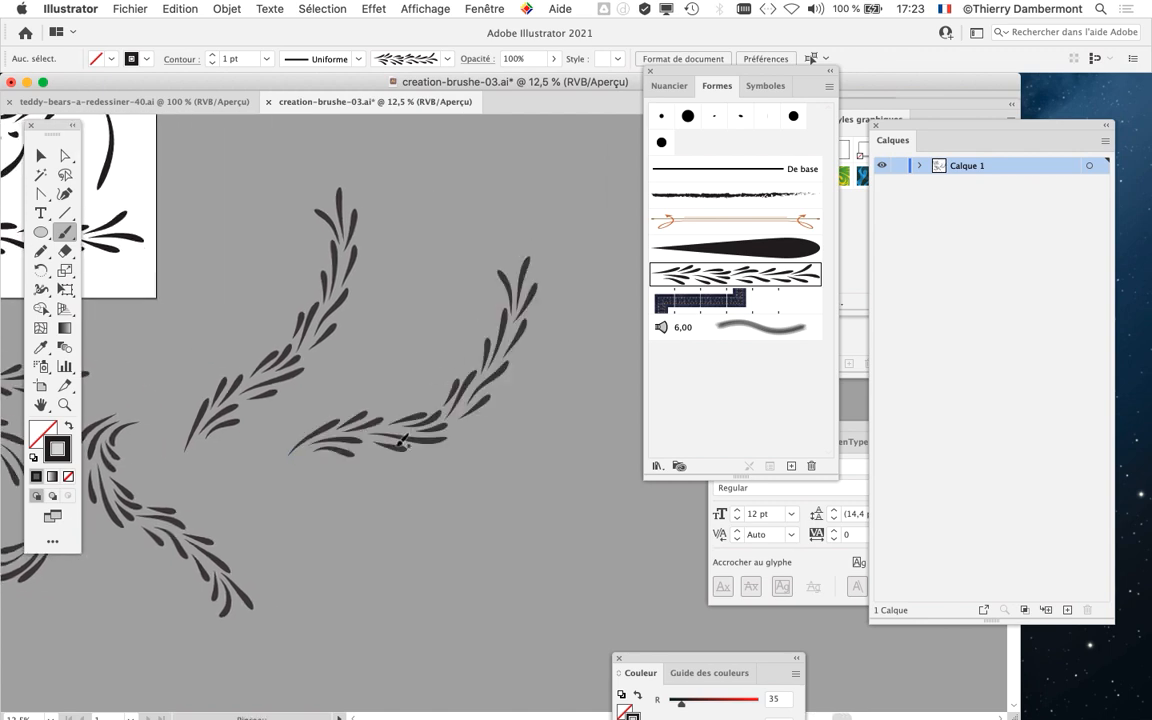
{"action": "left_click_drag", "start_coordinate": [601, 573], "coordinate": [598, 575]}
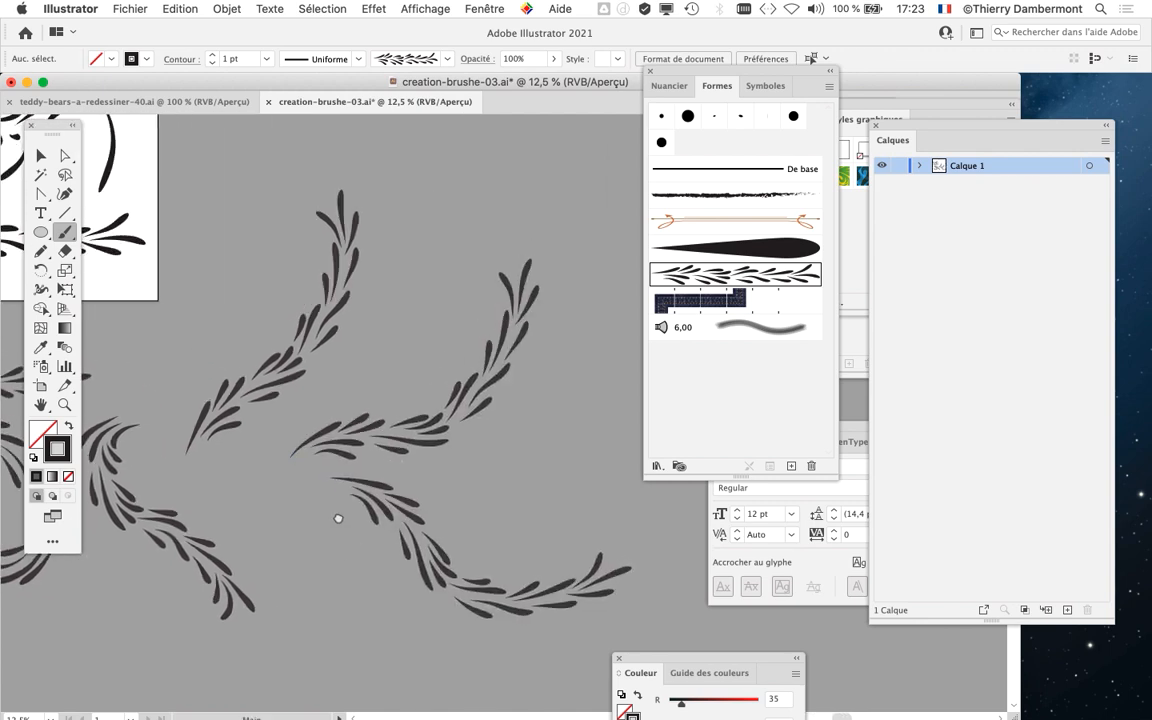
{"action": "scroll", "coordinate": [420, 447], "scroll_direction": "left", "scroll_amount": 4}
{"action": "scroll", "coordinate": [420, 447], "scroll_direction": "up", "scroll_amount": 2}
{"action": "left_click_drag", "start_coordinate": [424, 363], "coordinate": [380, 168]}
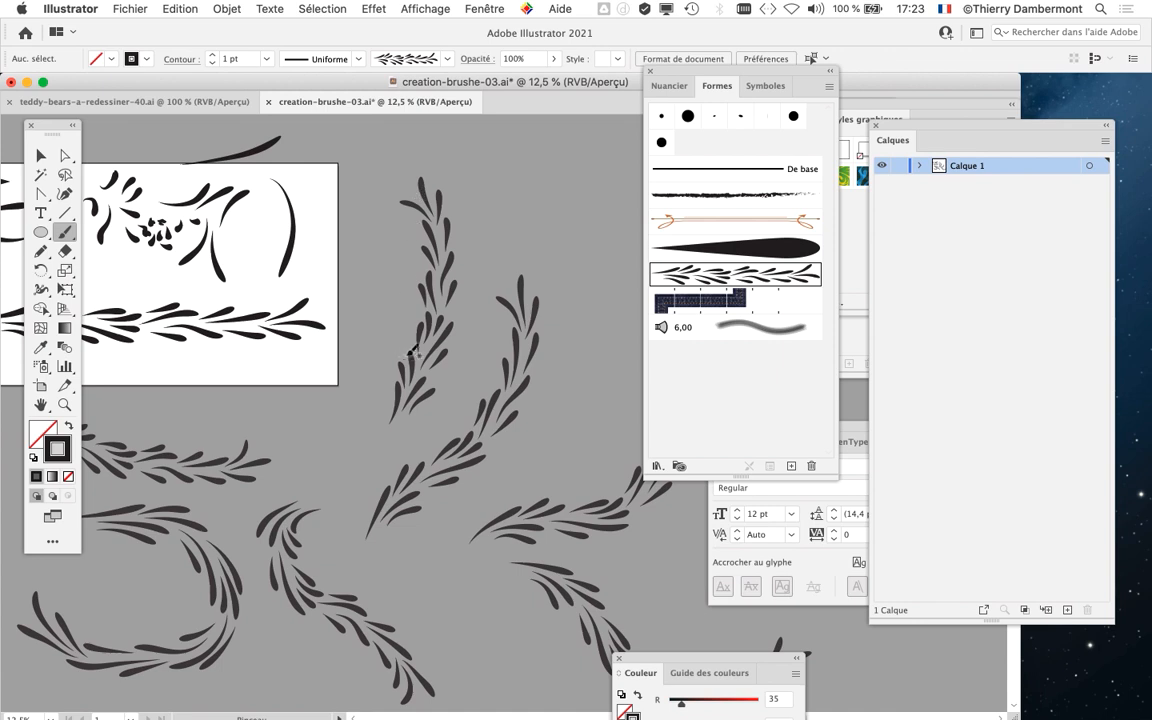
Step: Paint four long leafy strokes beside the artboard's left edge: a tall wavy one, a sweeping curve, an arch and an S-shape
{"action": "scroll", "coordinate": [432, 357], "scroll_direction": "down", "scroll_amount": 1}
{"action": "scroll", "coordinate": [232, 482], "scroll_direction": "left", "scroll_amount": 5}
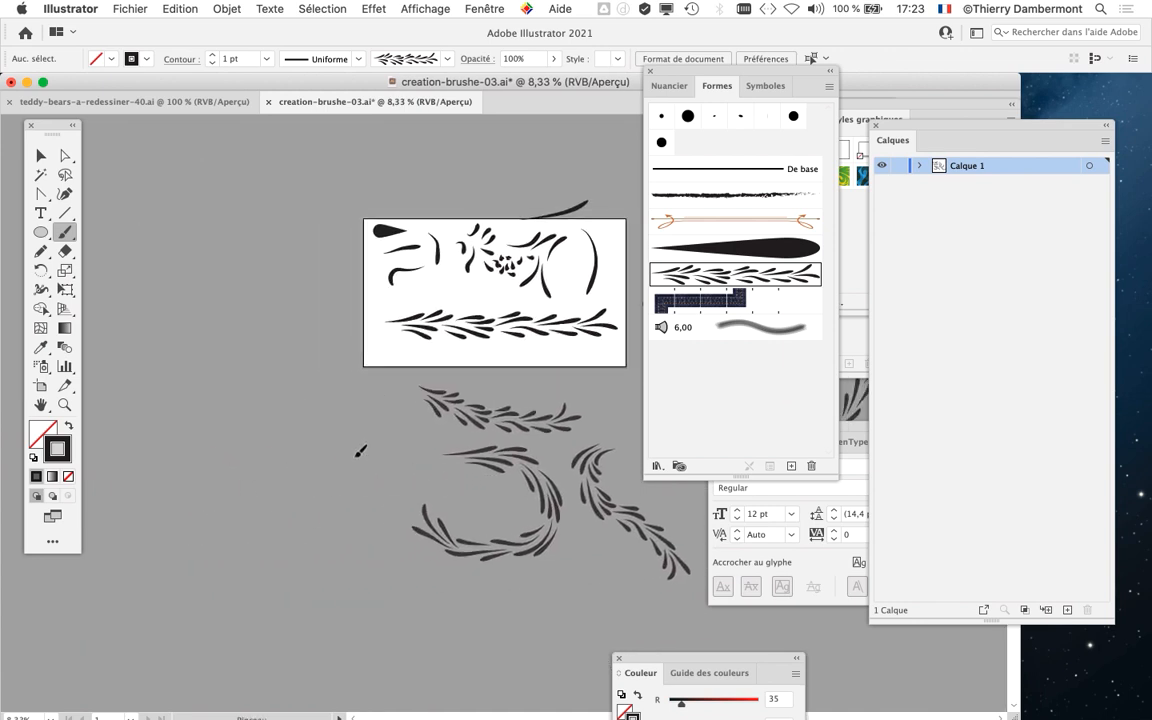
{"action": "left_click_drag", "start_coordinate": [302, 189], "coordinate": [301, 190]}
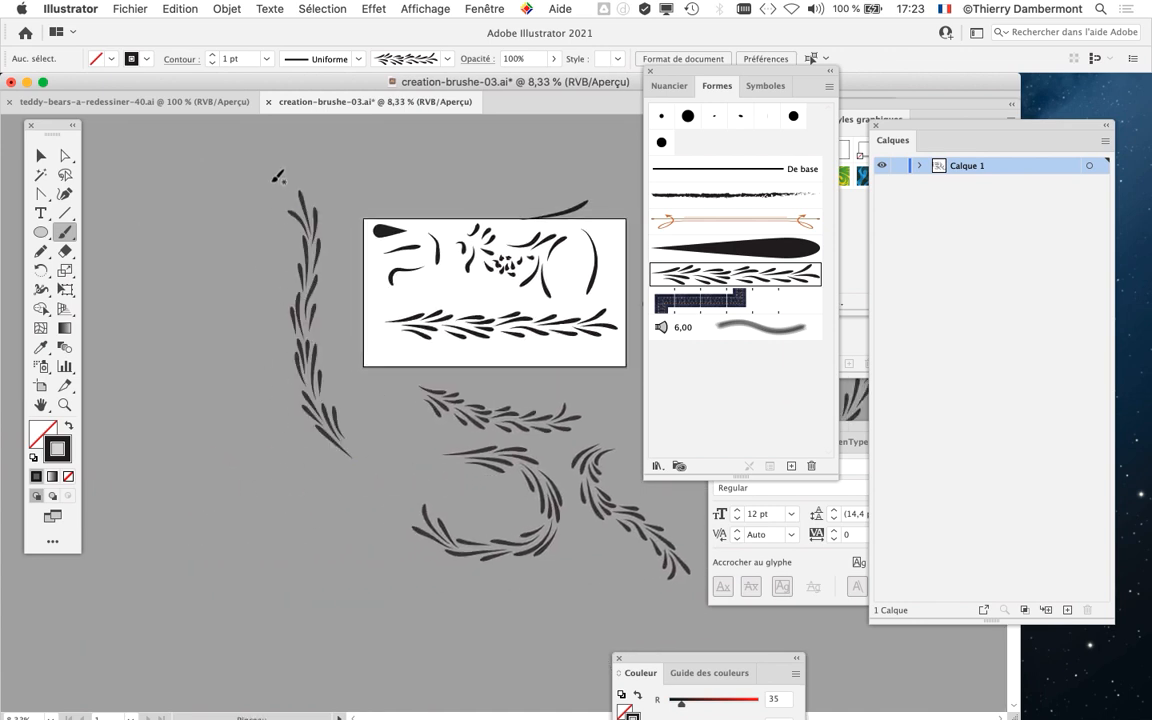
{"action": "left_click_drag", "start_coordinate": [336, 446], "coordinate": [172, 292]}
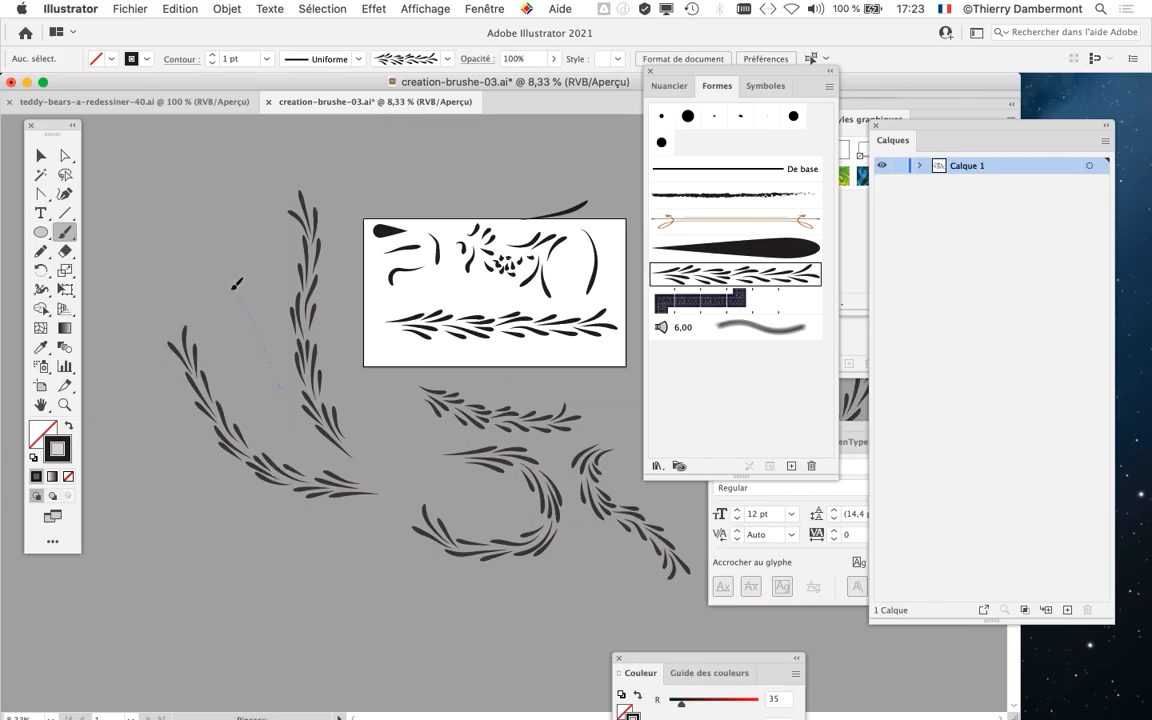
{"action": "left_click_drag", "start_coordinate": [97, 395], "coordinate": [95, 398]}
{"action": "left_click_drag", "start_coordinate": [204, 505], "coordinate": [327, 458]}
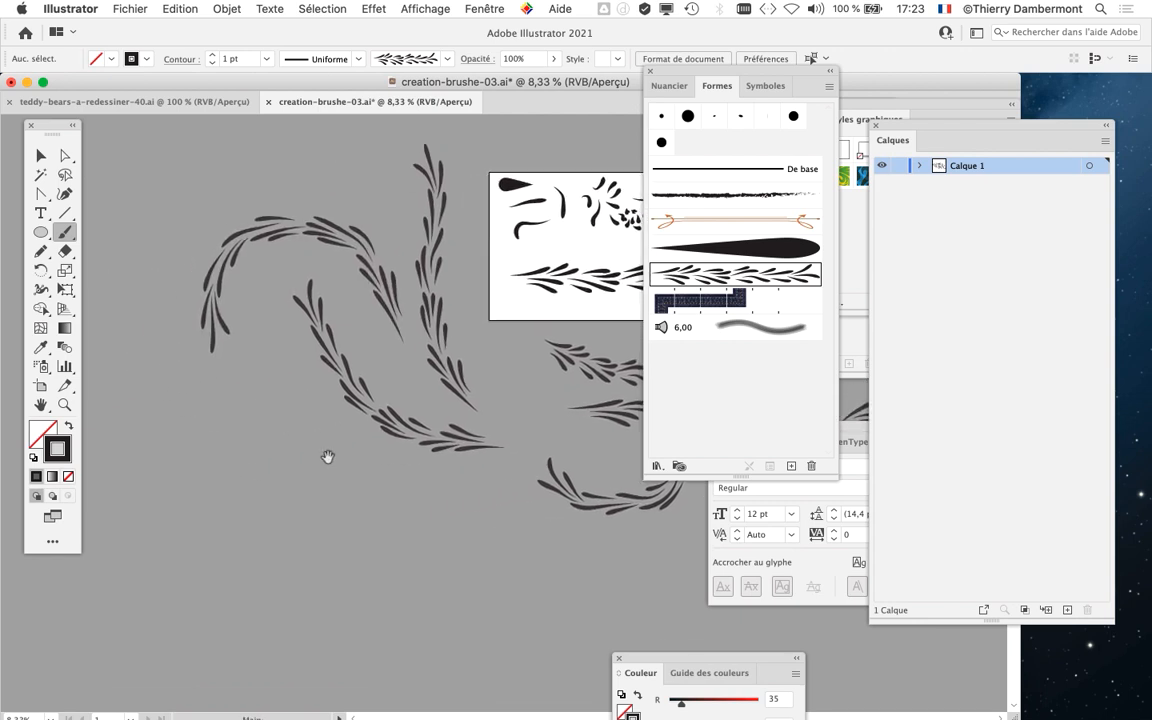
{"action": "left_click_drag", "start_coordinate": [316, 545], "coordinate": [314, 543]}
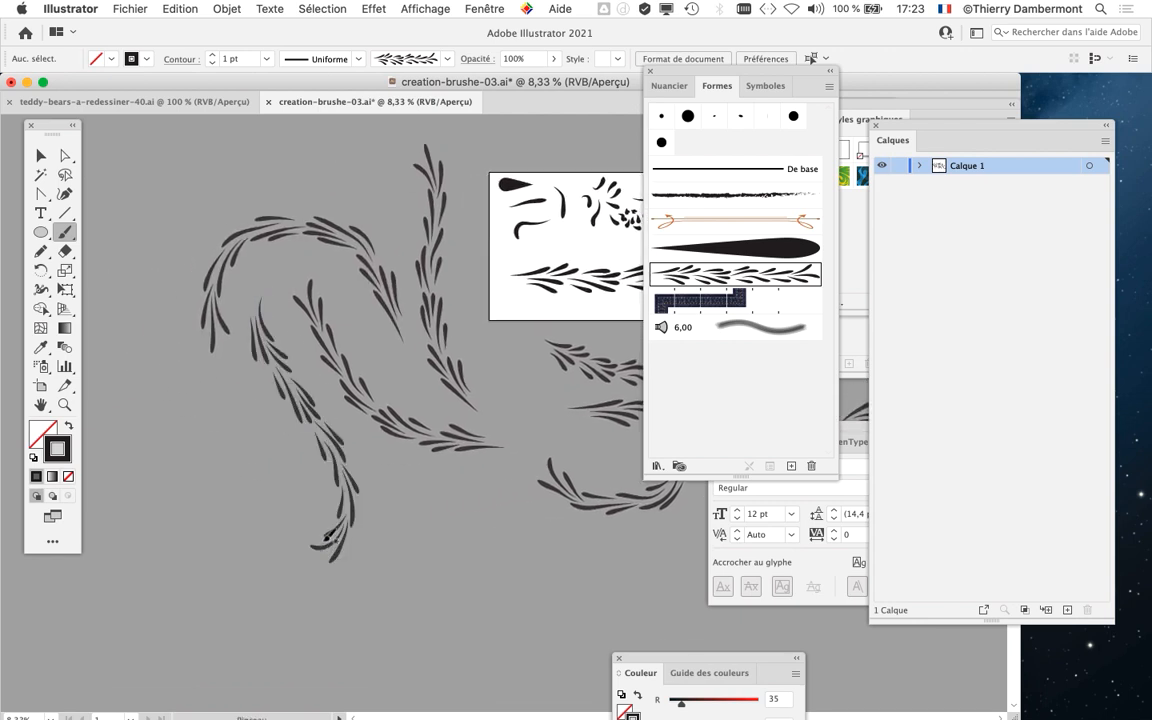
Step: Move the Formes and Caractère panels away from the canvas to uncover the artboard and the painted leafy strokes
{"action": "mouse_move", "coordinate": [442, 507]}
{"action": "left_mouse_down"}
{"action": "mouse_move", "coordinate": [352, 550]}
{"action": "mouse_move", "coordinate": [331, 545]}
{"action": "left_mouse_up"}
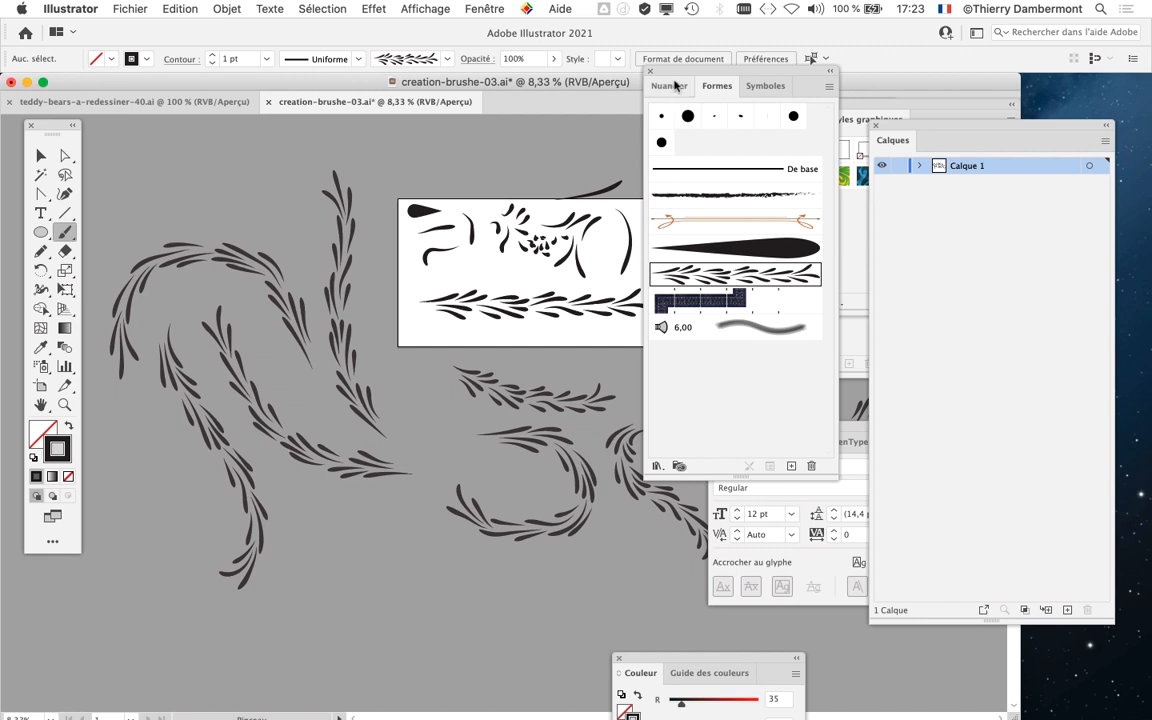
{"action": "left_click_drag", "start_coordinate": [740, 71], "coordinate": [1016, 43]}
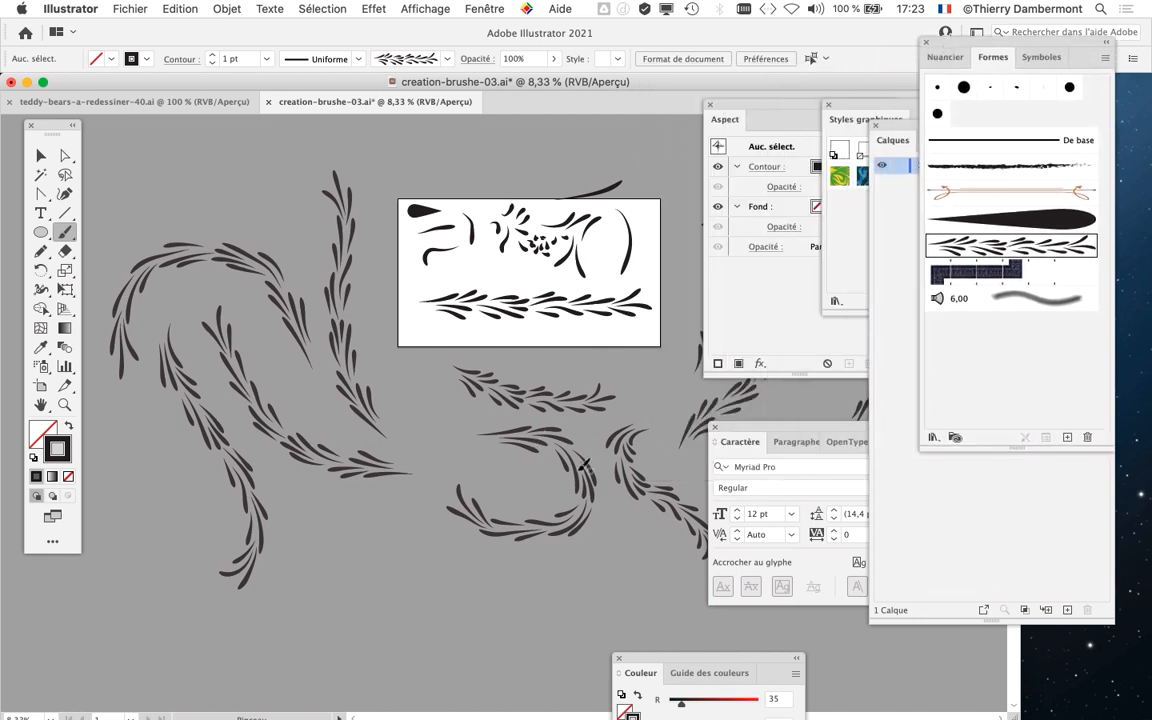
{"action": "left_click_drag", "start_coordinate": [734, 440], "coordinate": [930, 672]}
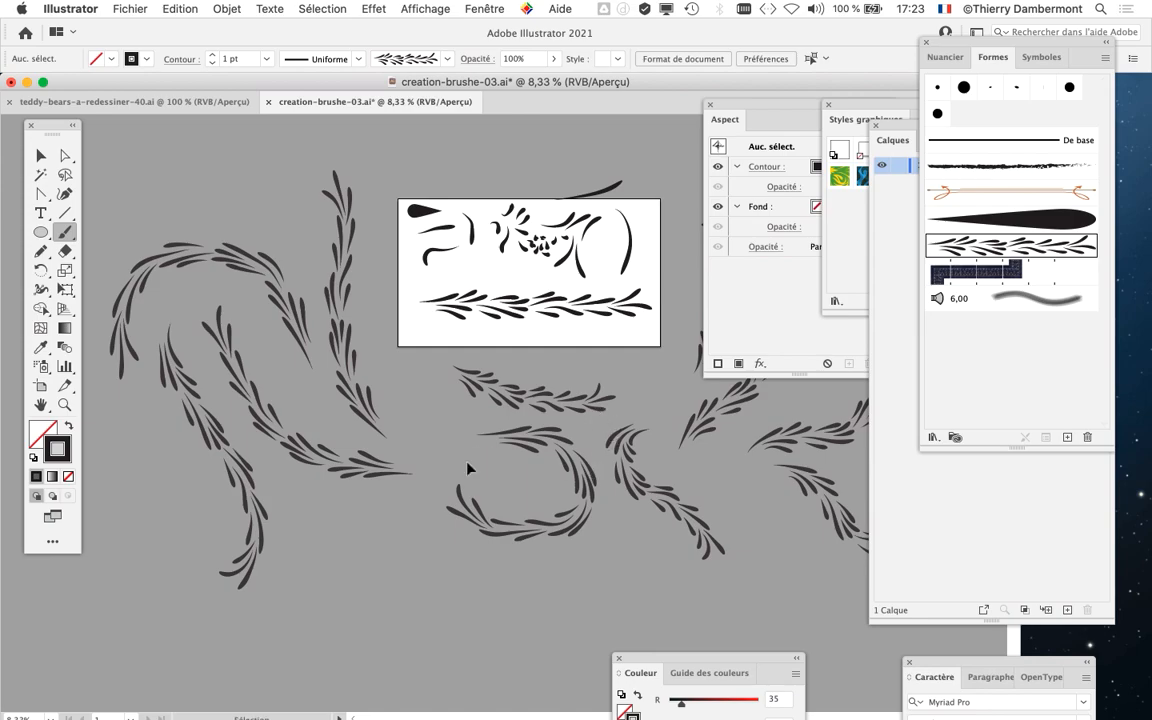